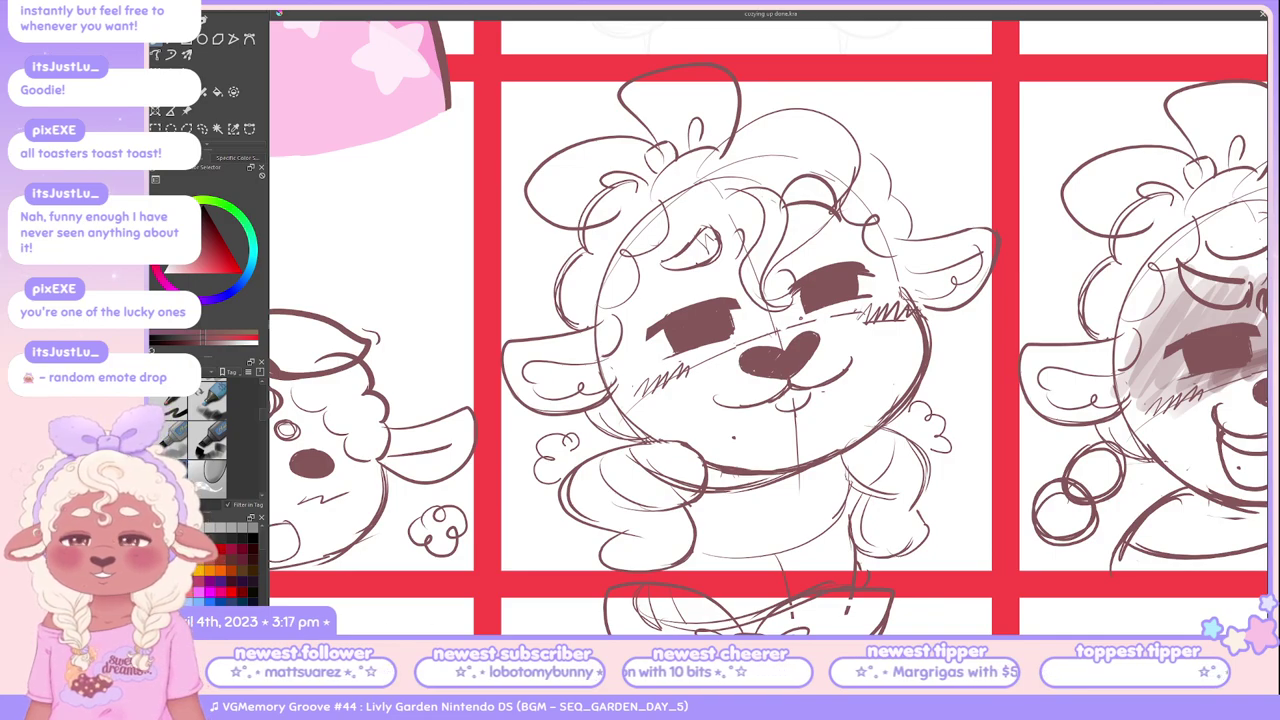
Step: Examine the sheep emote sketches on the sheet, from the whole grid to the blushing faces in the middle row
{"action": "key", "text": "minus"}
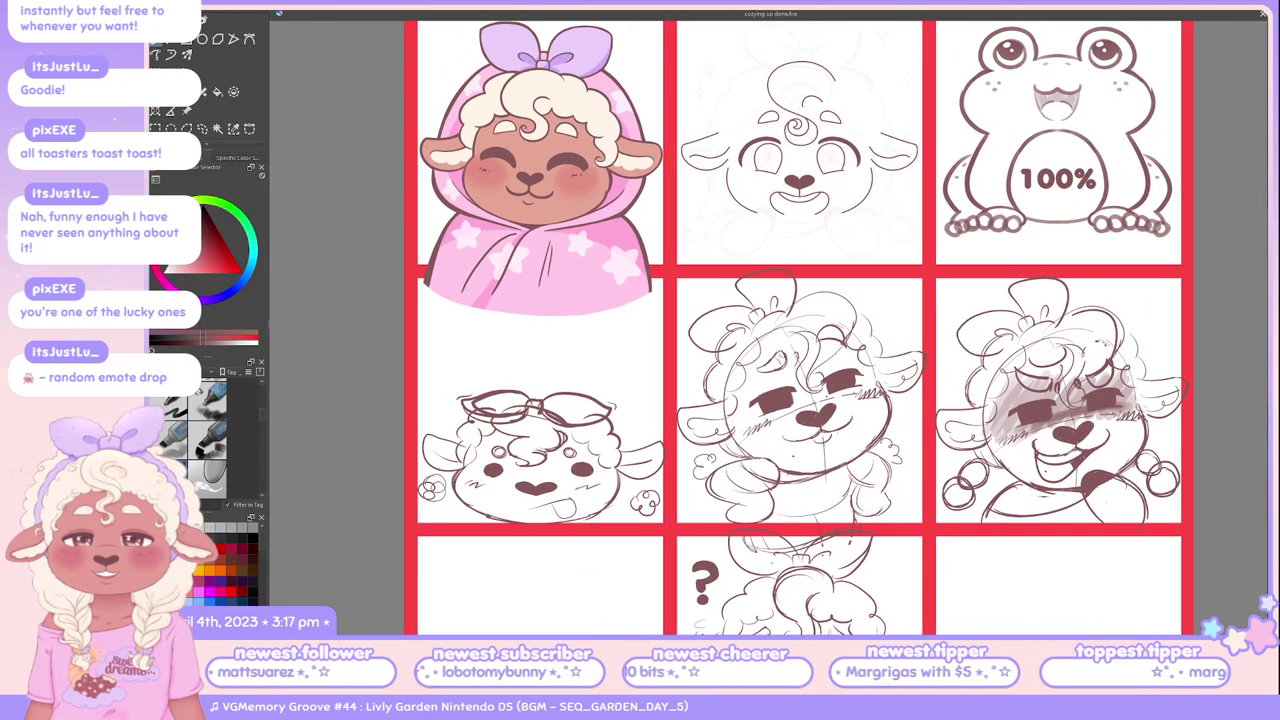
{"action": "key", "text": "plus"}
{"action": "key", "text": "plus"}
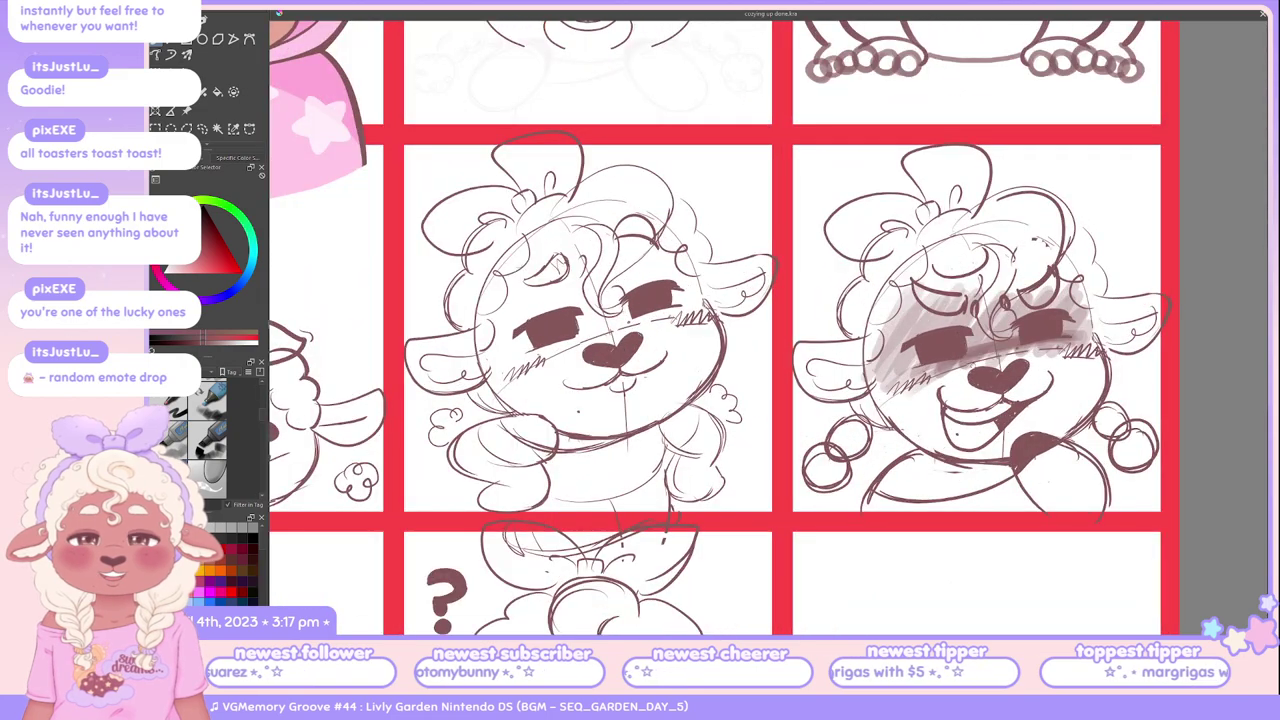
{"action": "left_click_drag", "start_coordinate": [720, 330], "coordinate": [628, 326]}
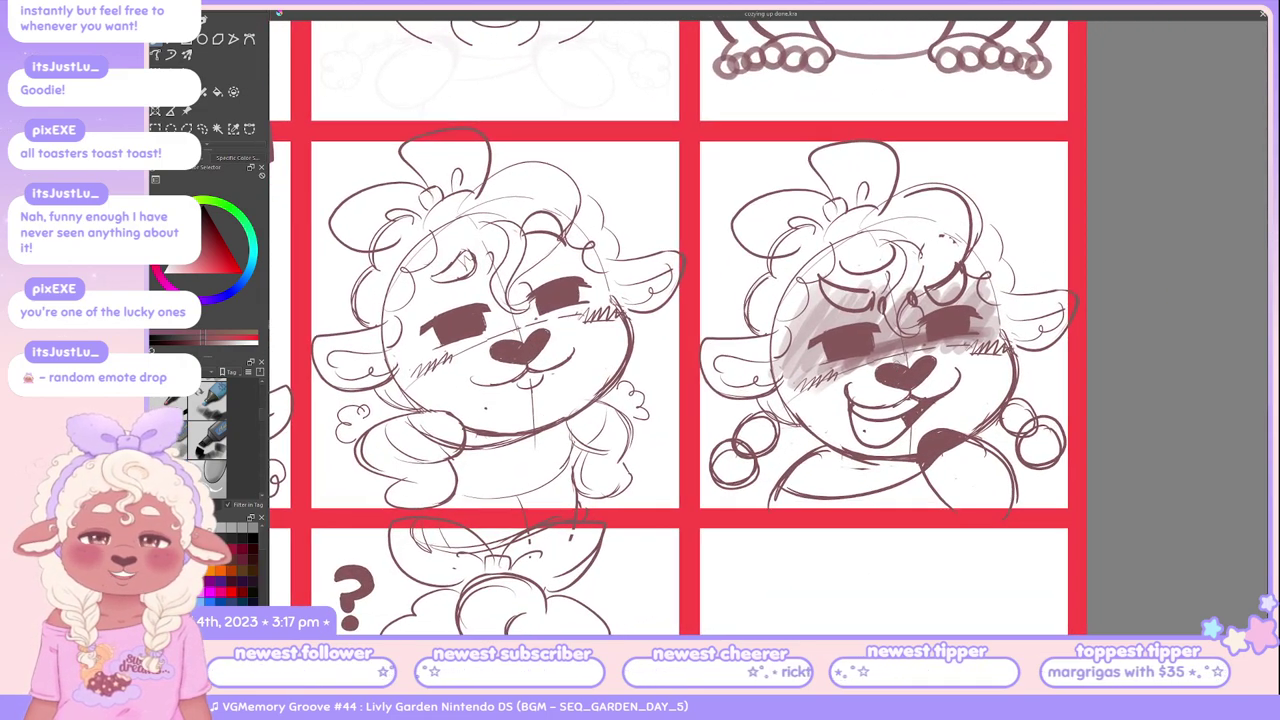
{"action": "key", "text": "plus"}
{"action": "key", "text": "minus"}
{"action": "key", "text": "minus"}
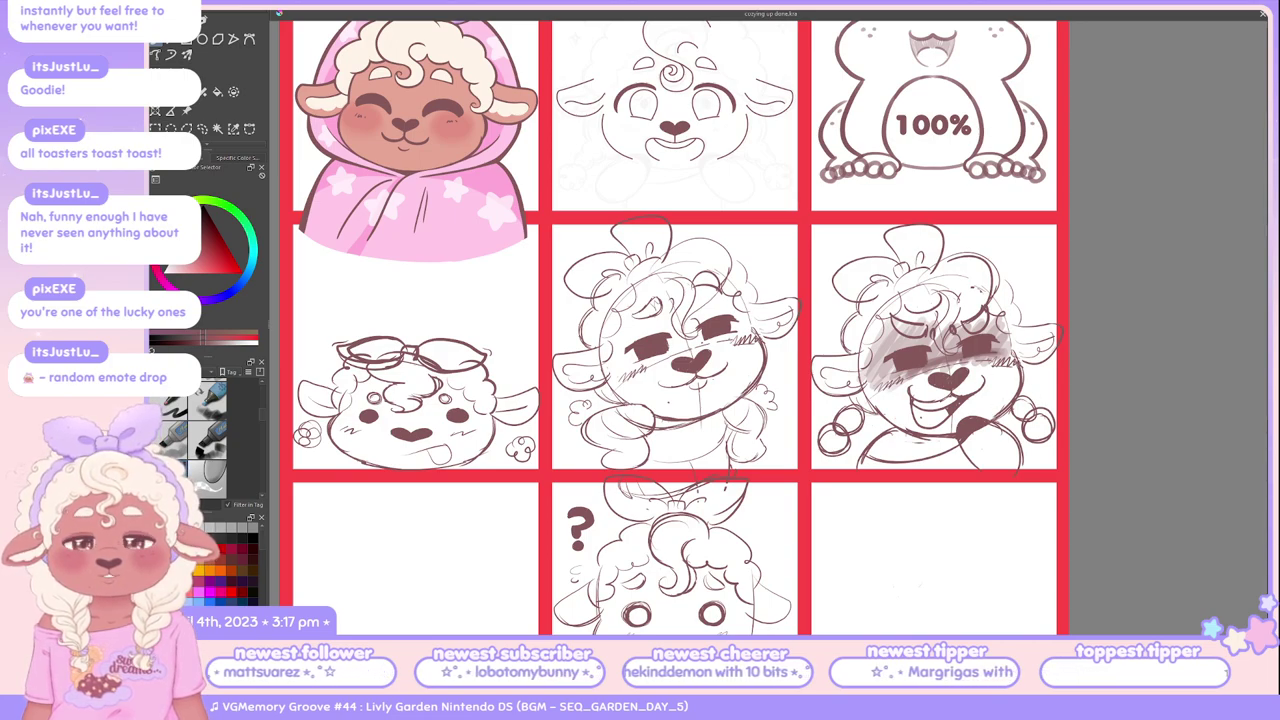
{"action": "key", "text": "plus"}
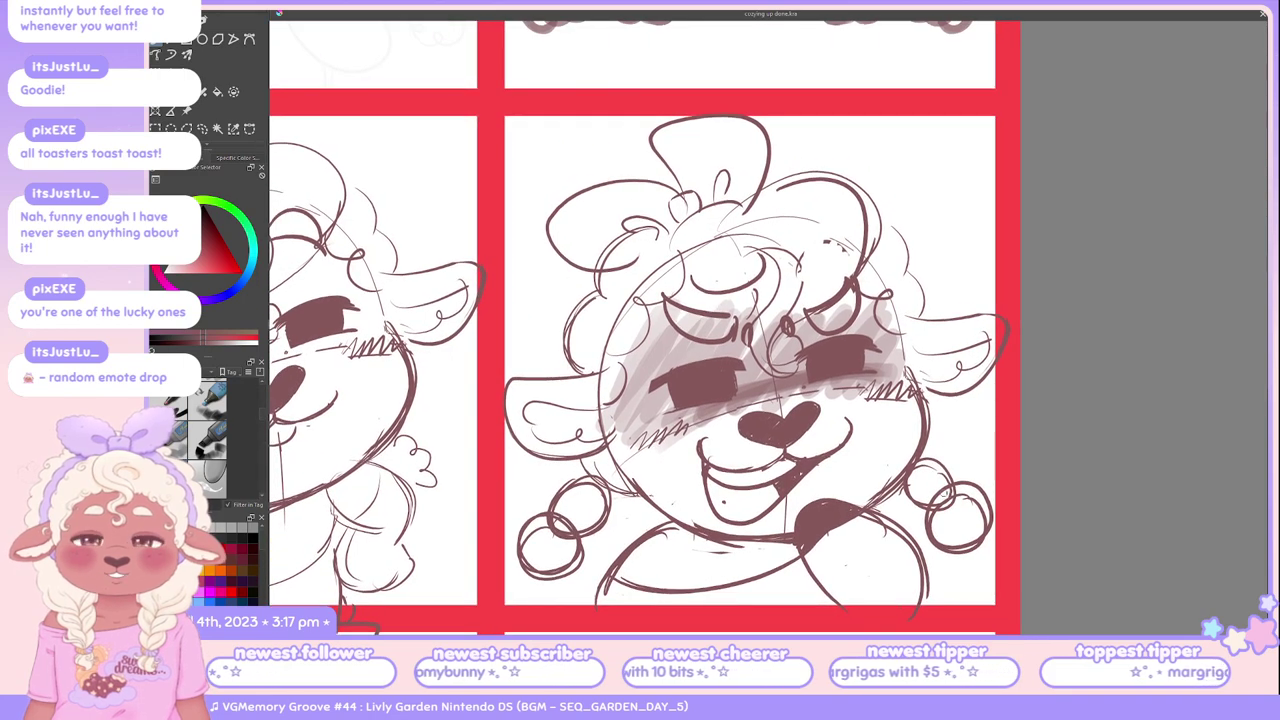
{"action": "key", "text": "minus"}
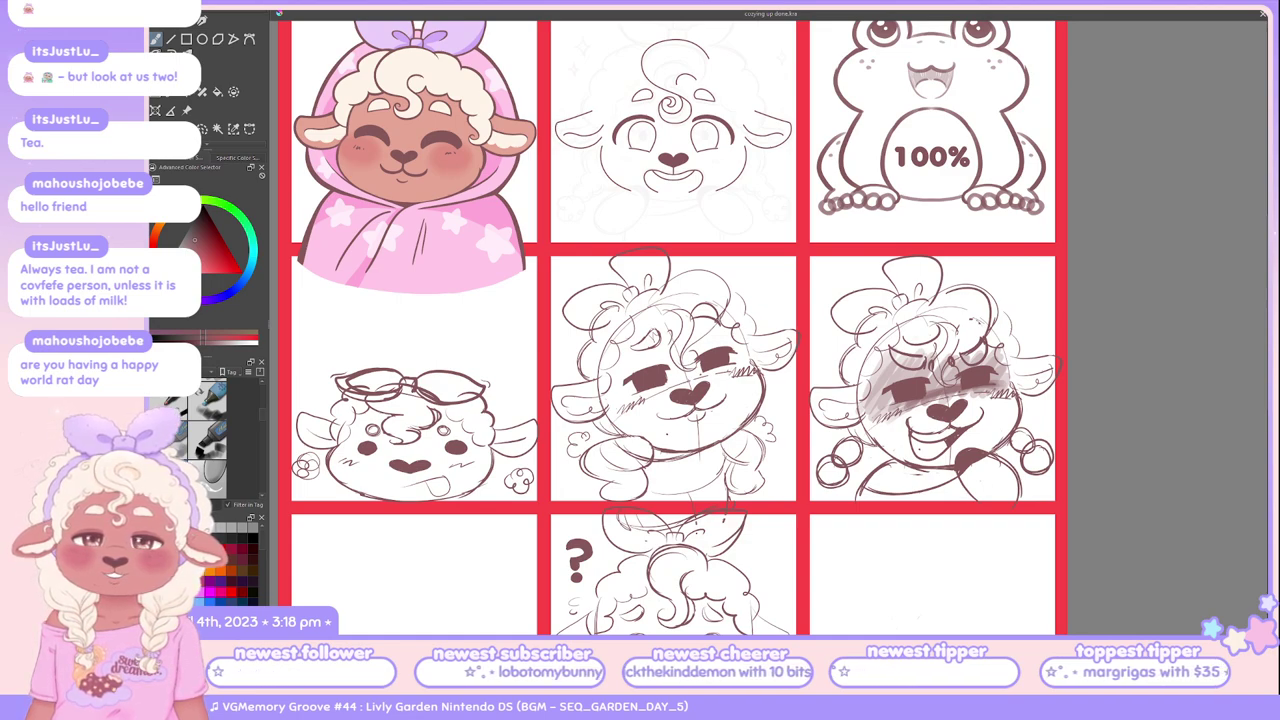
Step: Create a new image from the copied Mario and Luigi mushroom scene and view both characters up close
{"action": "key", "text": "ctrl+shift+n"}
{"action": "key", "text": "2"}
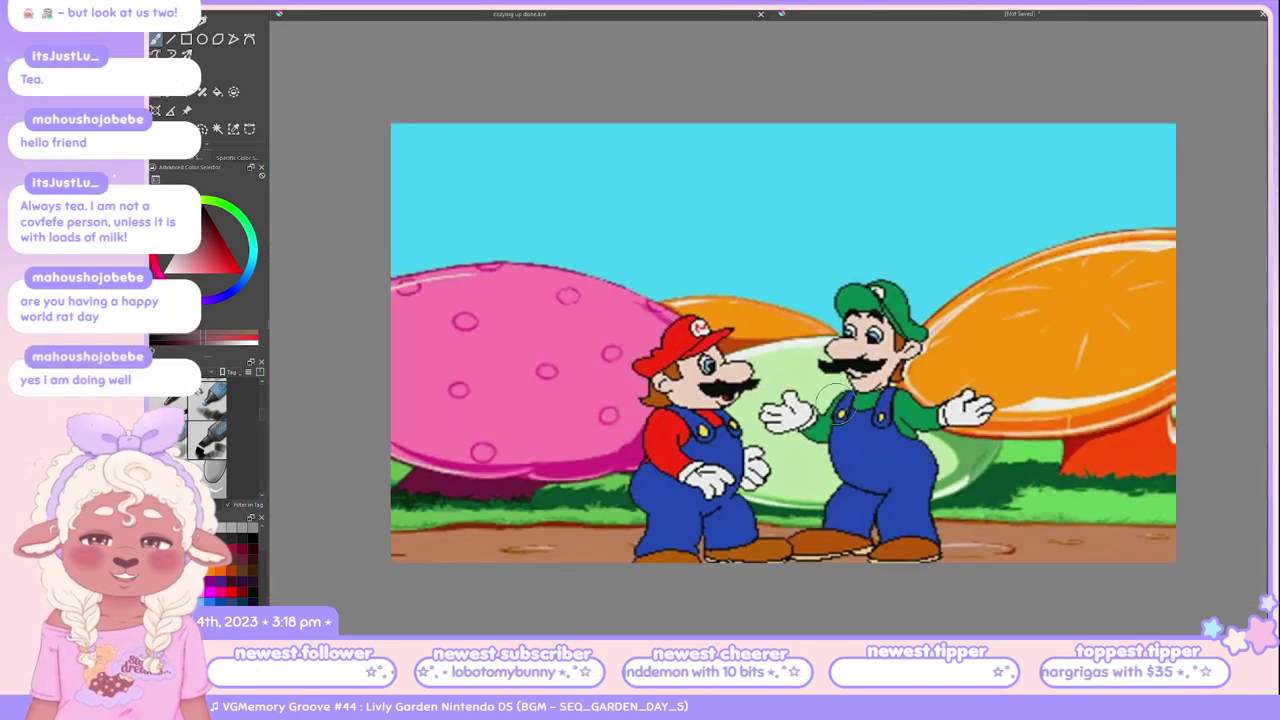
{"action": "key", "text": "3"}
{"action": "key", "text": "2"}
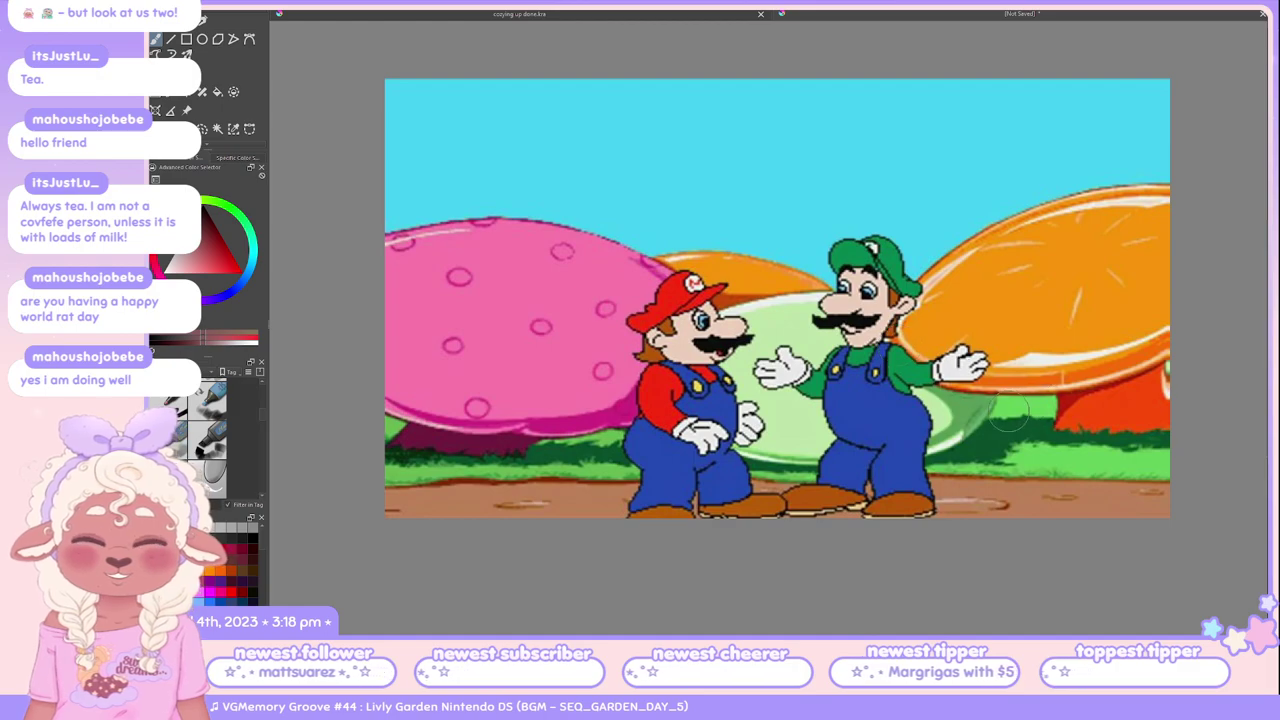
{"action": "left_click_drag", "start_coordinate": [1061, 409], "coordinate": [1048, 437]}
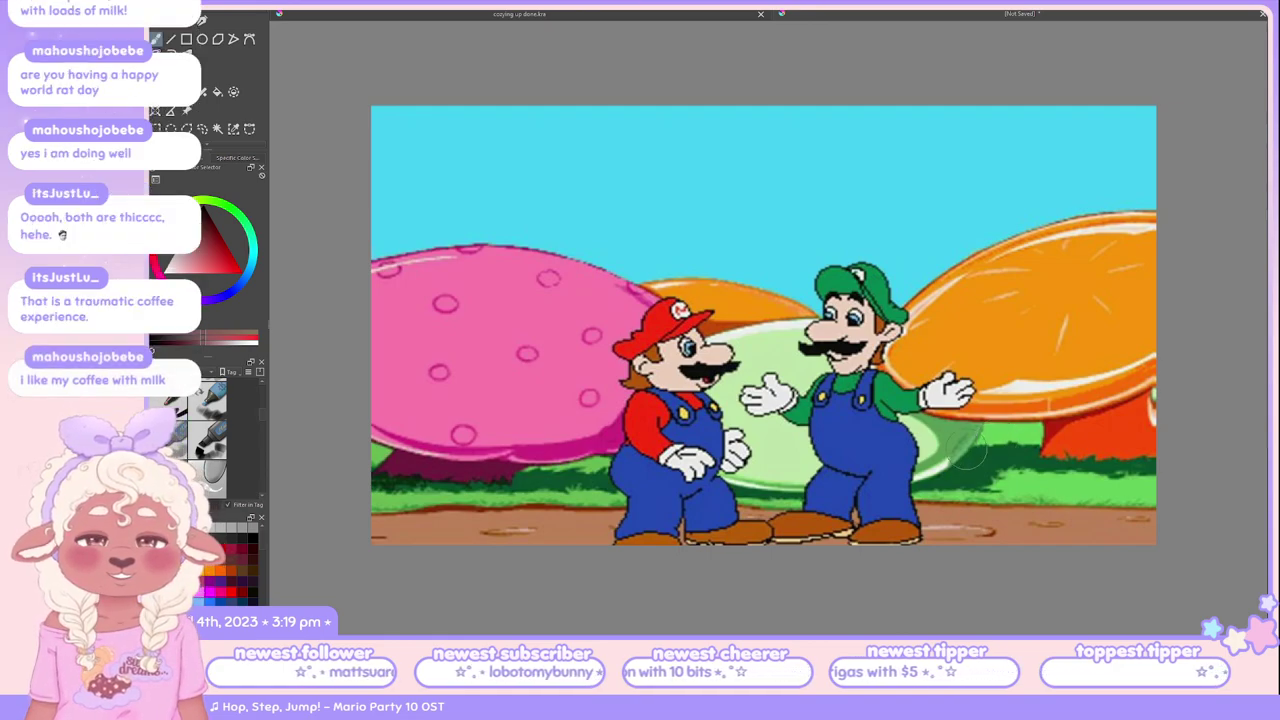
{"action": "scroll", "coordinate": [997, 441], "scroll_direction": "up", "scroll_amount": 2}
{"action": "left_click_drag", "start_coordinate": [1015, 466], "coordinate": [1035, 462]}
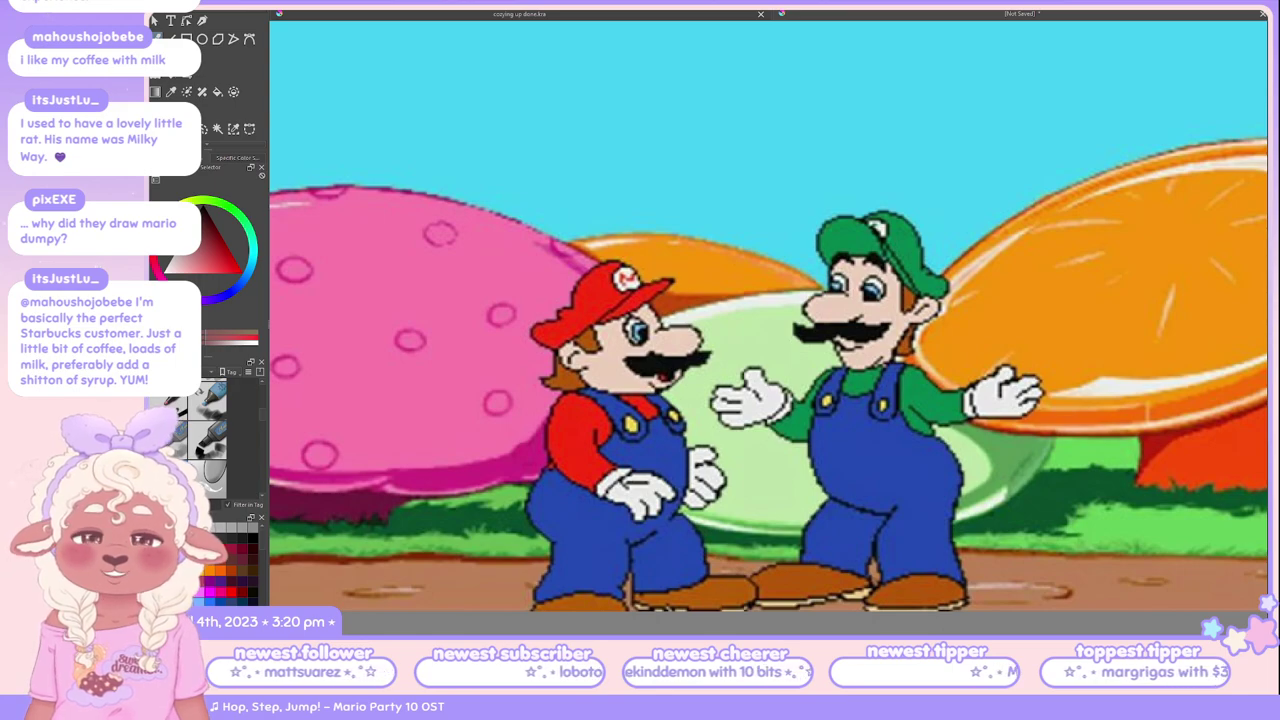
Step: Create another new image from the copied pixel picture of Mario and Luigi seen from behind, viewed in full
{"action": "key", "text": "ctrl+shift+n"}
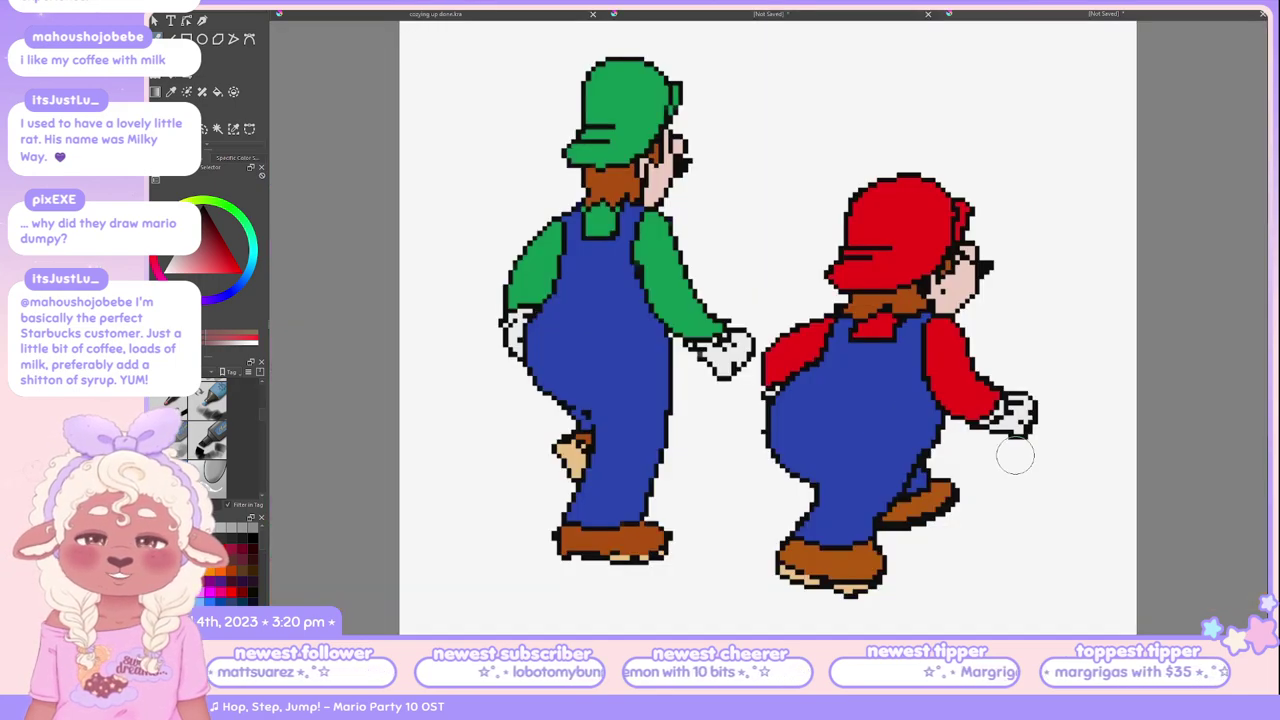
{"action": "scroll", "coordinate": [1014, 451], "scroll_direction": "down", "scroll_amount": 1}
{"action": "left_click_drag", "start_coordinate": [1032, 475], "coordinate": [983, 461]}
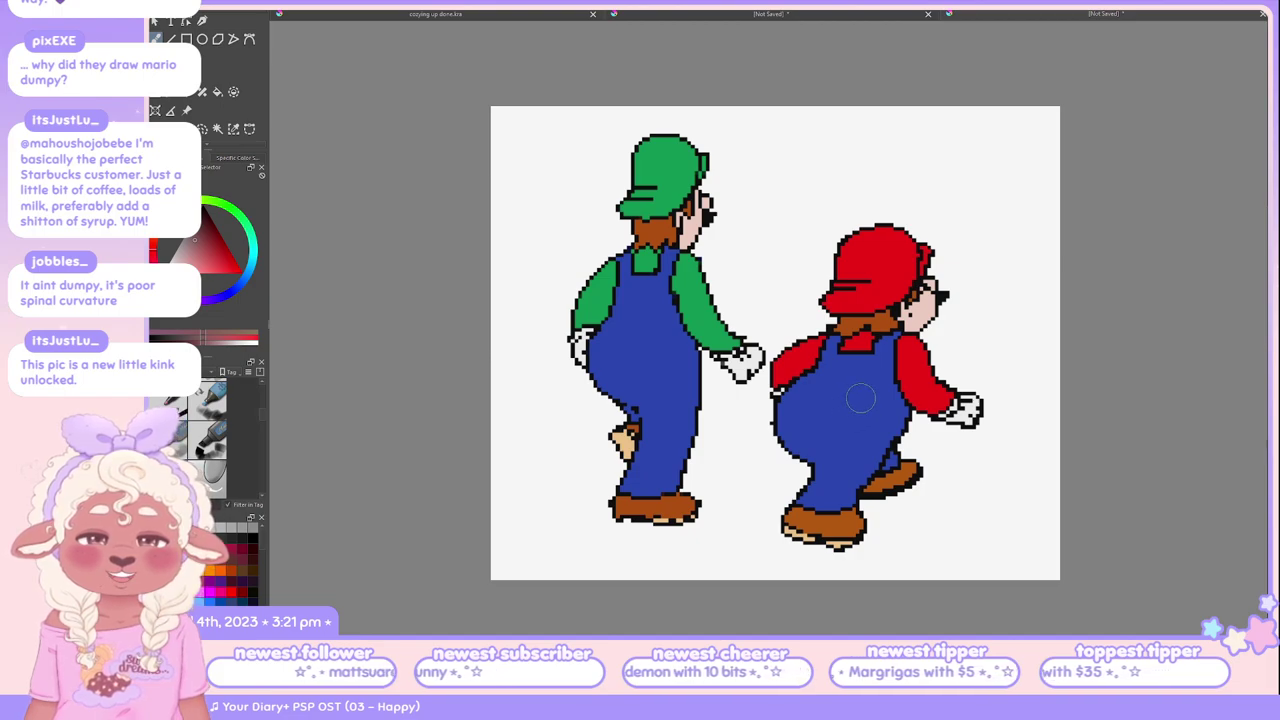
Step: Undo the test stroke on Mario and choose a small paint brush preset for drawing over the figures in bright red
{"action": "mouse_move", "coordinate": [855, 395]}
{"action": "left_mouse_down"}
{"action": "mouse_move", "coordinate": [805, 440]}
{"action": "mouse_move", "coordinate": [835, 465]}
{"action": "left_mouse_up"}
{"action": "key", "text": "ctrl+z"}
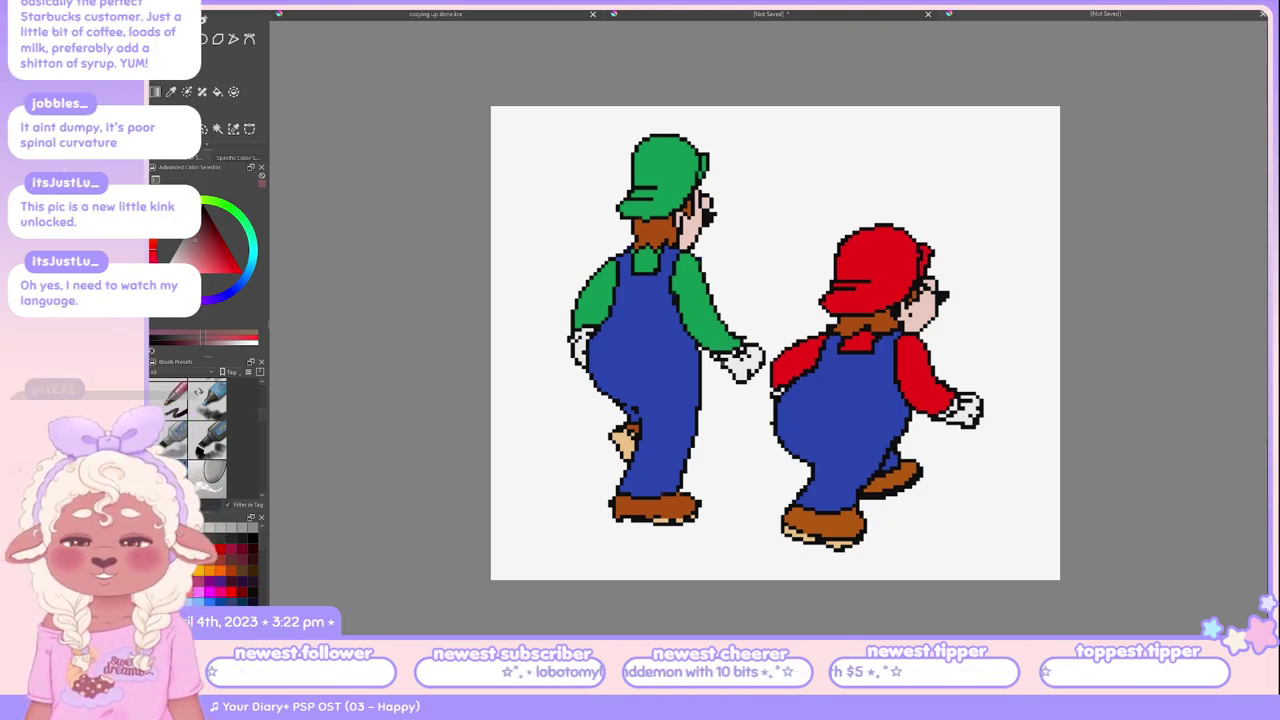
{"action": "scroll", "coordinate": [200, 440], "scroll_direction": "down", "scroll_amount": 2}
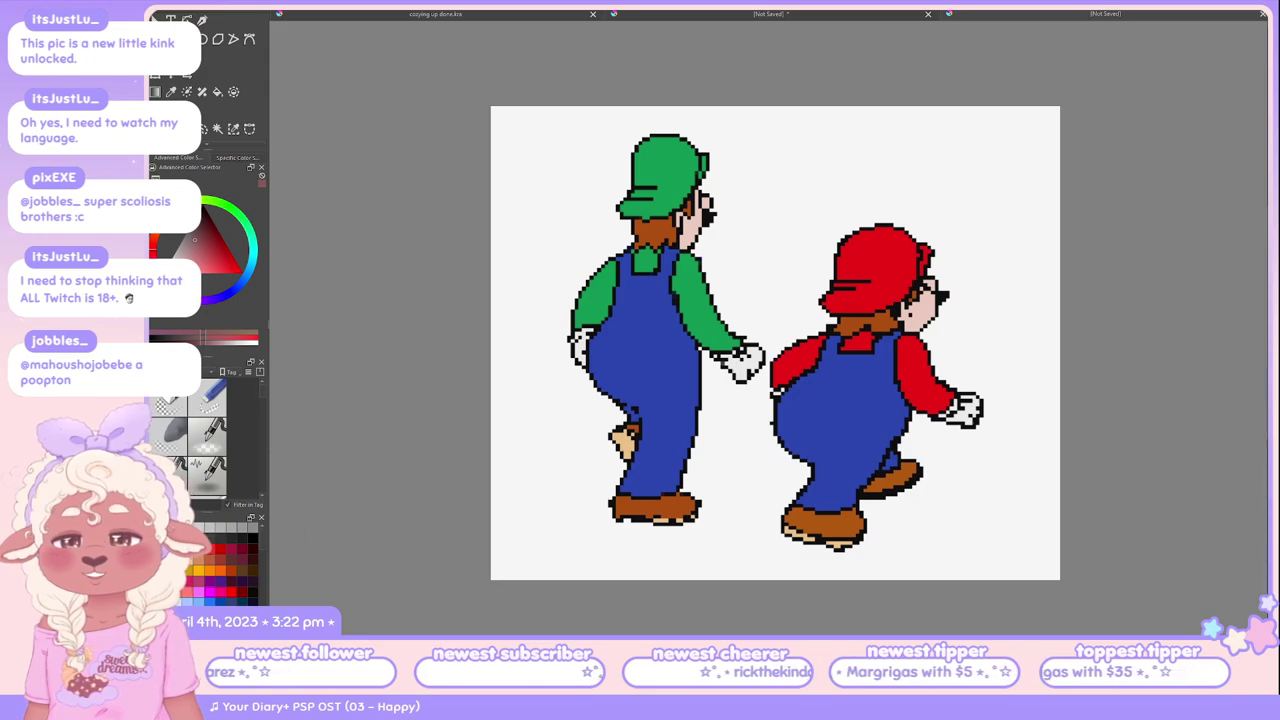
{"action": "scroll", "coordinate": [188, 440], "scroll_direction": "up", "scroll_amount": 2}
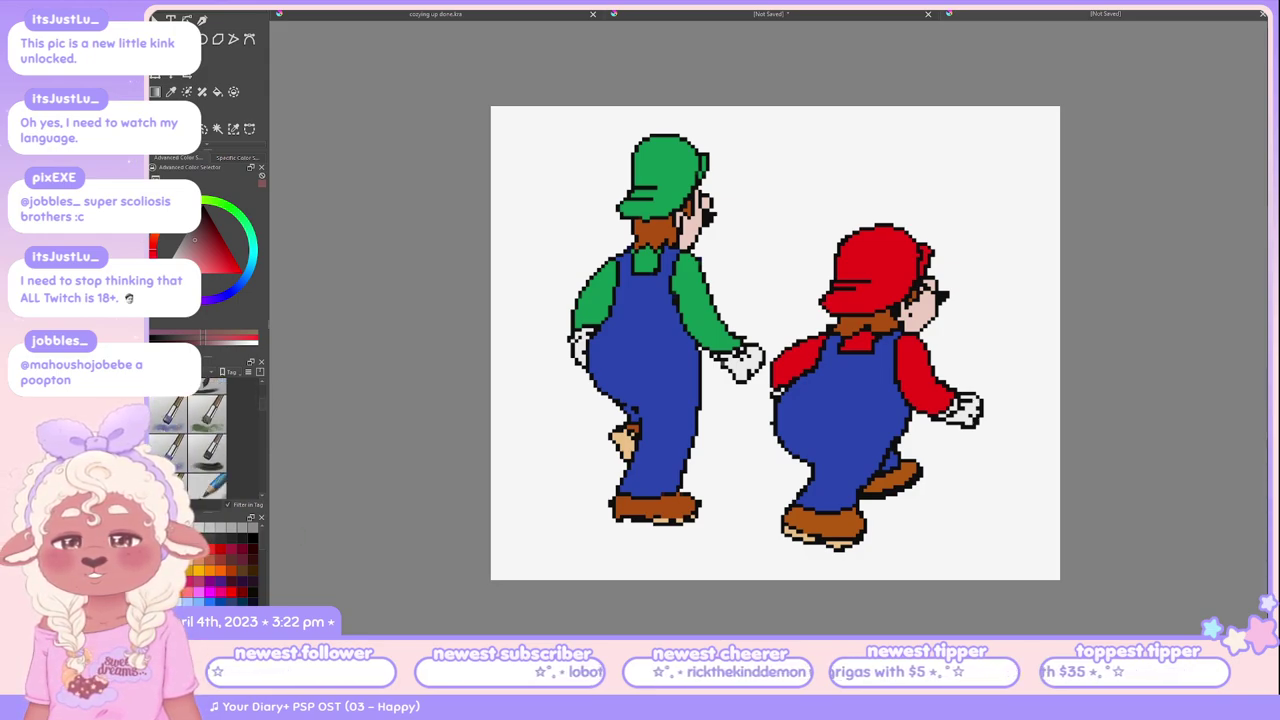
{"action": "left_click", "coordinate": [206, 411]}
{"action": "left_click", "coordinate": [206, 483]}
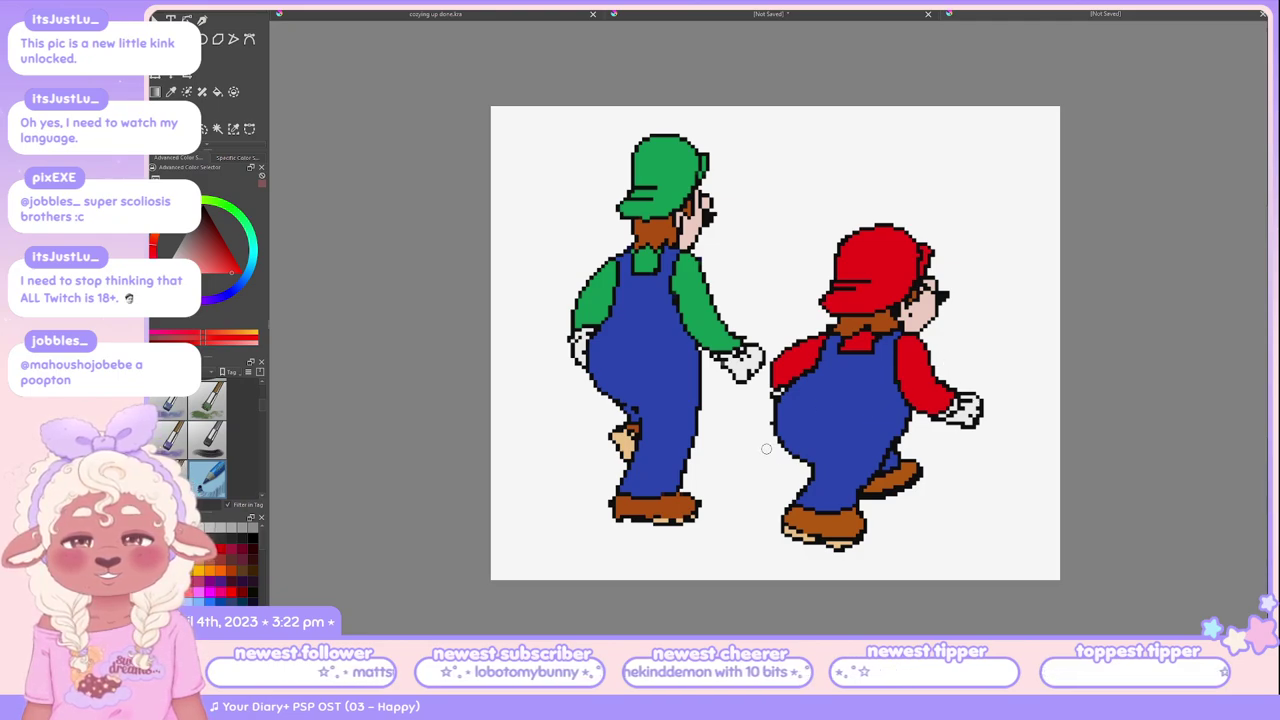
Step: Try red strokes around the figures and a red S-shaped line down Luigi's back and leg, and undo them
{"action": "mouse_move", "coordinate": [767, 433]}
{"action": "left_mouse_down"}
{"action": "mouse_move", "coordinate": [760, 455]}
{"action": "mouse_move", "coordinate": [745, 405]}
{"action": "left_mouse_up"}
{"action": "key", "text": "ctrl+z"}
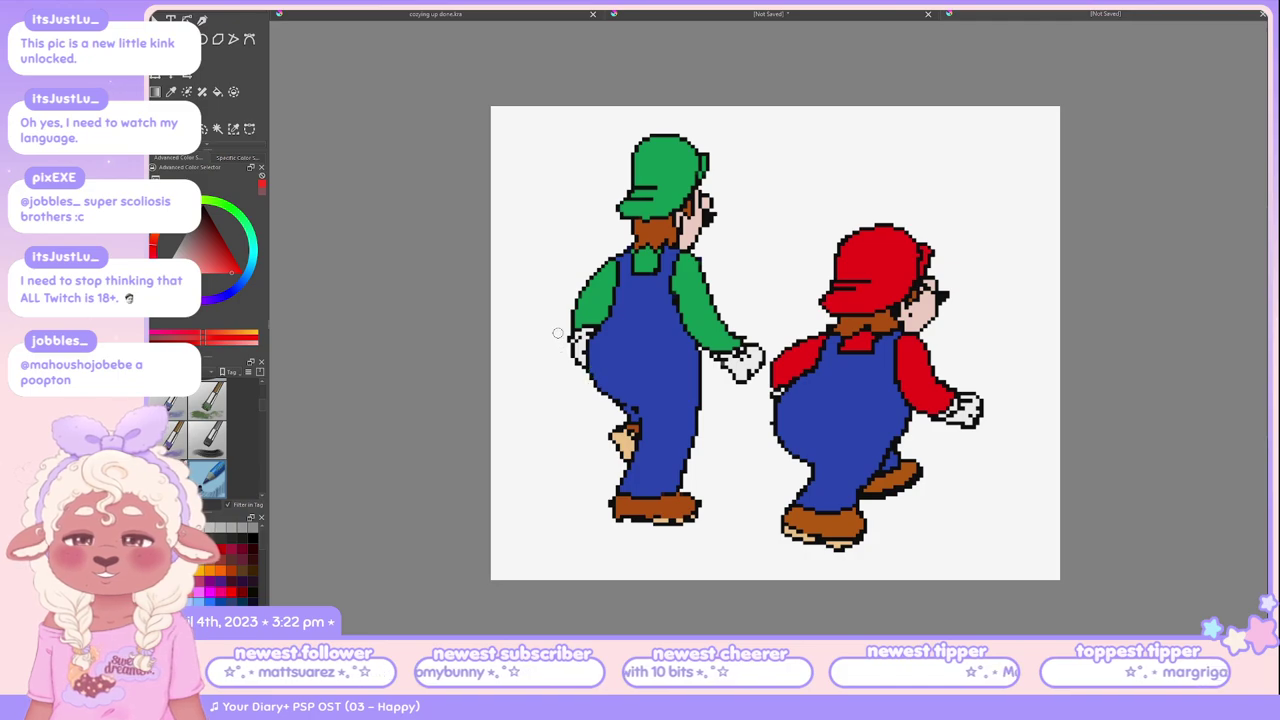
{"action": "left_click_drag", "start_coordinate": [558, 334], "coordinate": [606, 418]}
{"action": "key", "text": "ctrl+z"}
{"action": "left_click_drag", "start_coordinate": [635, 291], "coordinate": [652, 487]}
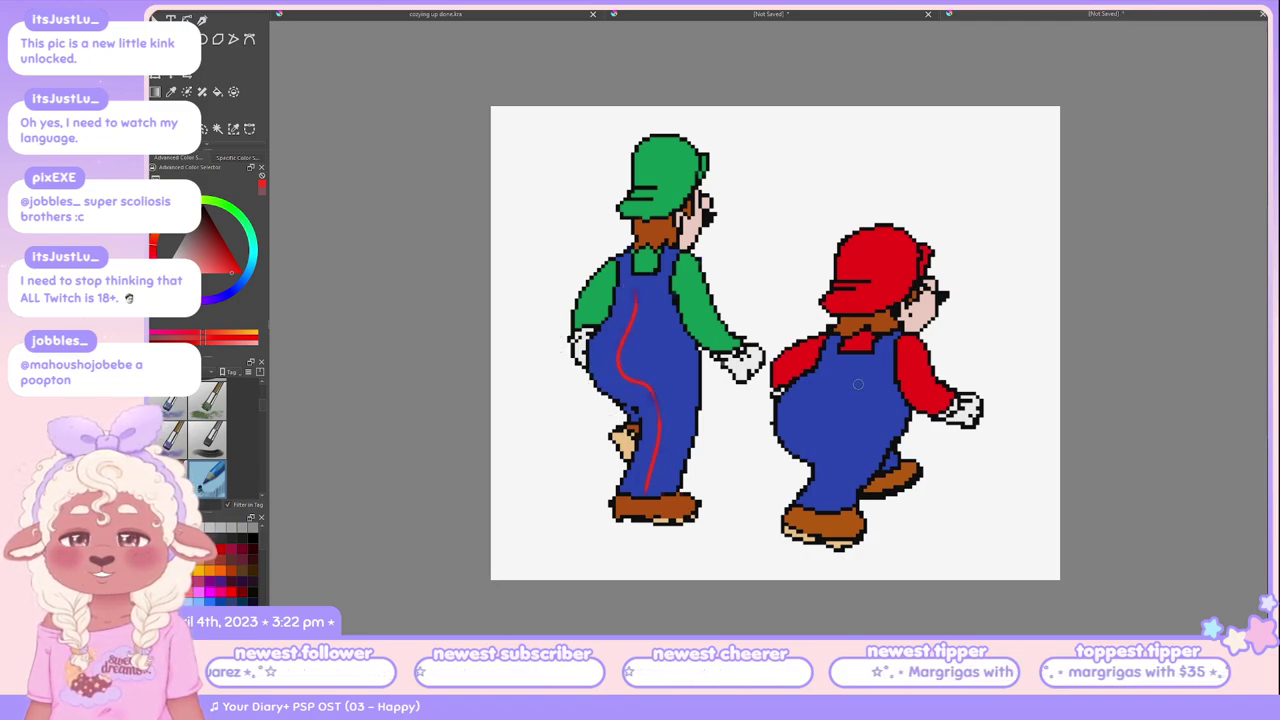
{"action": "mouse_move", "coordinate": [846, 366]}
{"action": "left_mouse_down"}
{"action": "mouse_move", "coordinate": [806, 425]}
{"action": "mouse_move", "coordinate": [839, 500]}
{"action": "mouse_move", "coordinate": [836, 383]}
{"action": "left_mouse_up"}
{"action": "key", "text": "ctrl+z"}
{"action": "key", "text": "ctrl+z"}
Step: Try short red curved creases on the seat of Mario's and Luigi's overalls, and undo them
{"action": "mouse_move", "coordinate": [814, 466]}
{"action": "left_mouse_down"}
{"action": "mouse_move", "coordinate": [814, 410]}
{"action": "mouse_move", "coordinate": [816, 466]}
{"action": "left_mouse_up"}
{"action": "key", "text": "ctrl+z"}
{"action": "key", "text": "ctrl+z"}
{"action": "key", "text": "ctrl+z"}
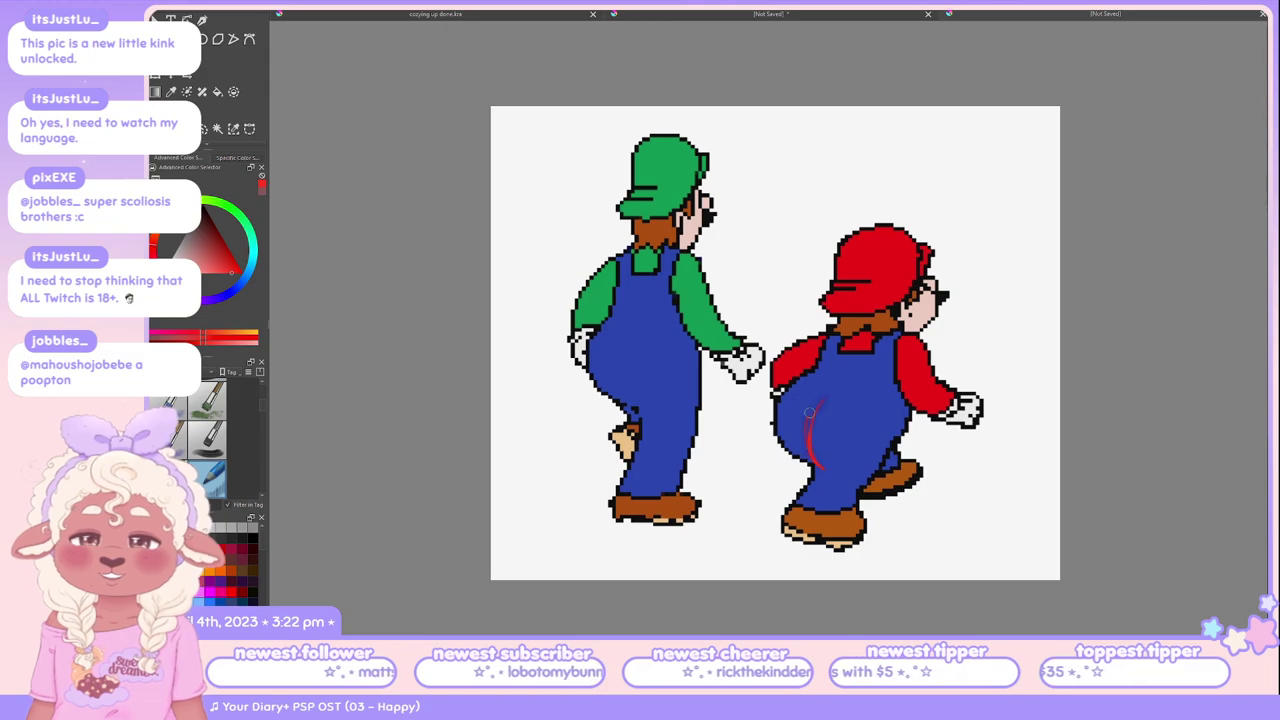
{"action": "key", "text": "ctrl+z"}
{"action": "left_click_drag", "start_coordinate": [830, 400], "coordinate": [818, 470]}
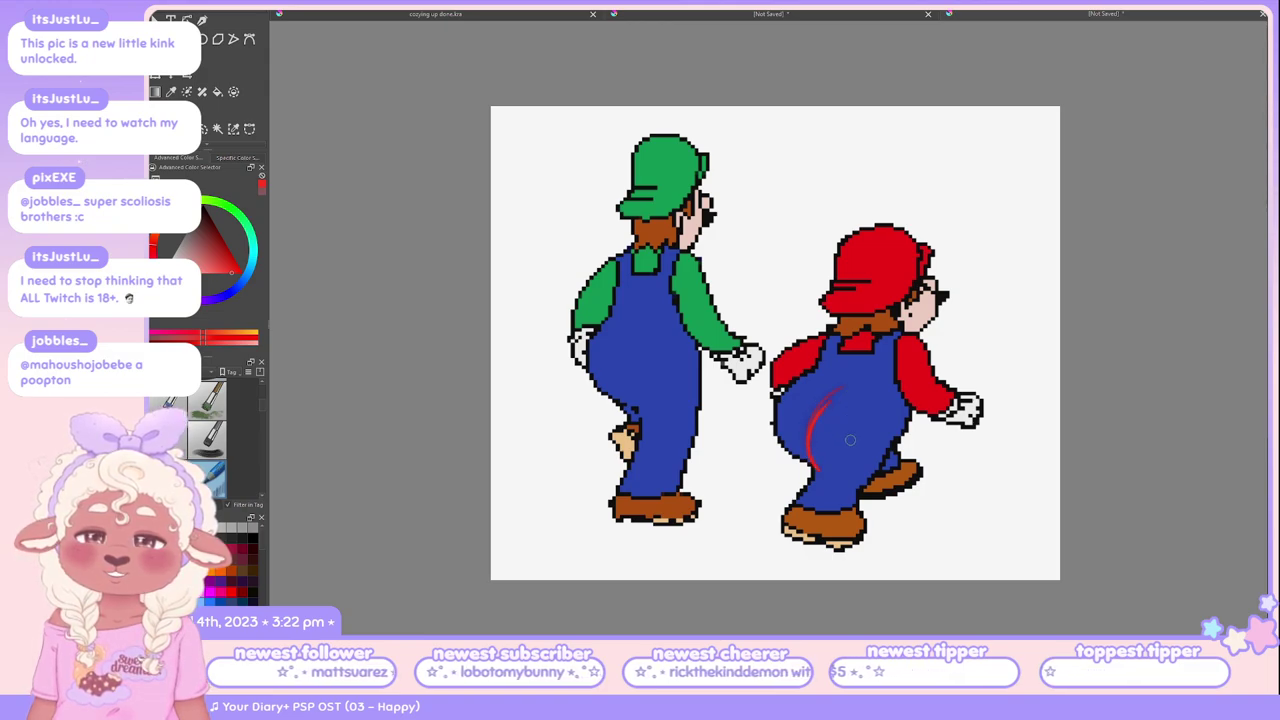
{"action": "key", "text": "ctrl+z"}
{"action": "left_click_drag", "start_coordinate": [838, 397], "coordinate": [812, 460]}
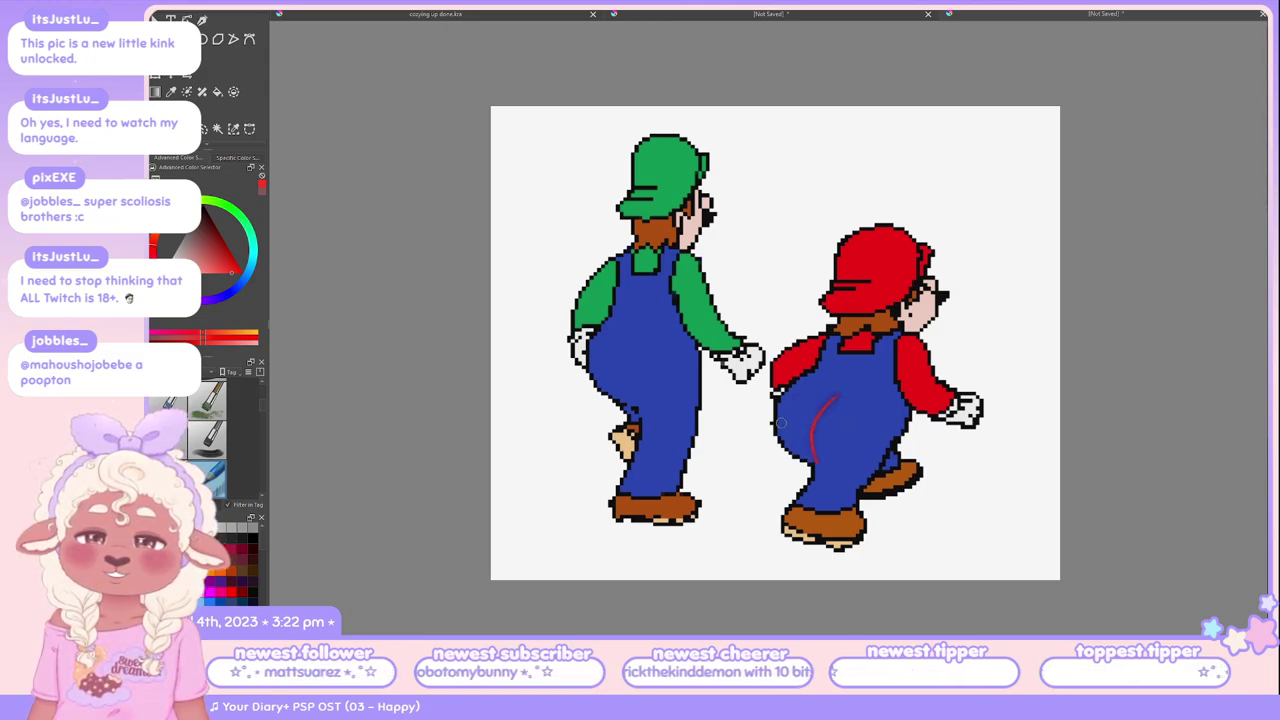
{"action": "left_click_drag", "start_coordinate": [621, 362], "coordinate": [638, 397]}
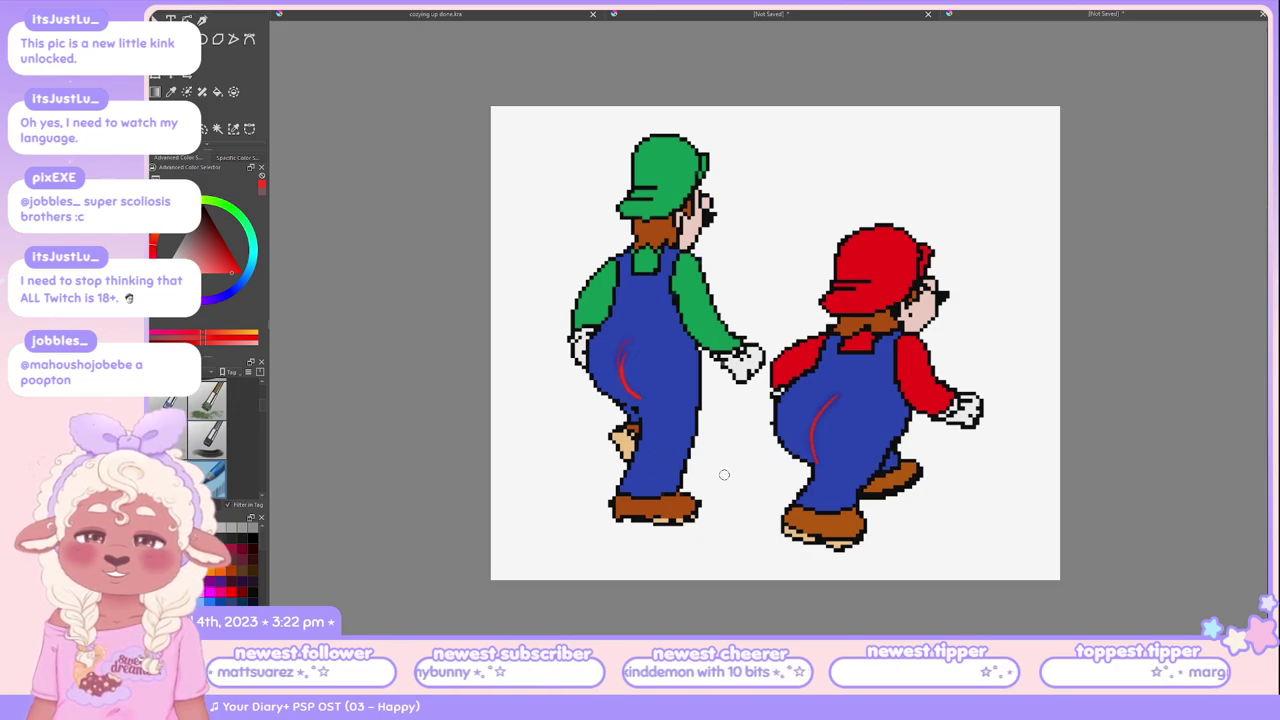
{"action": "key", "text": "ctrl+z"}
{"action": "key", "text": "ctrl+z"}
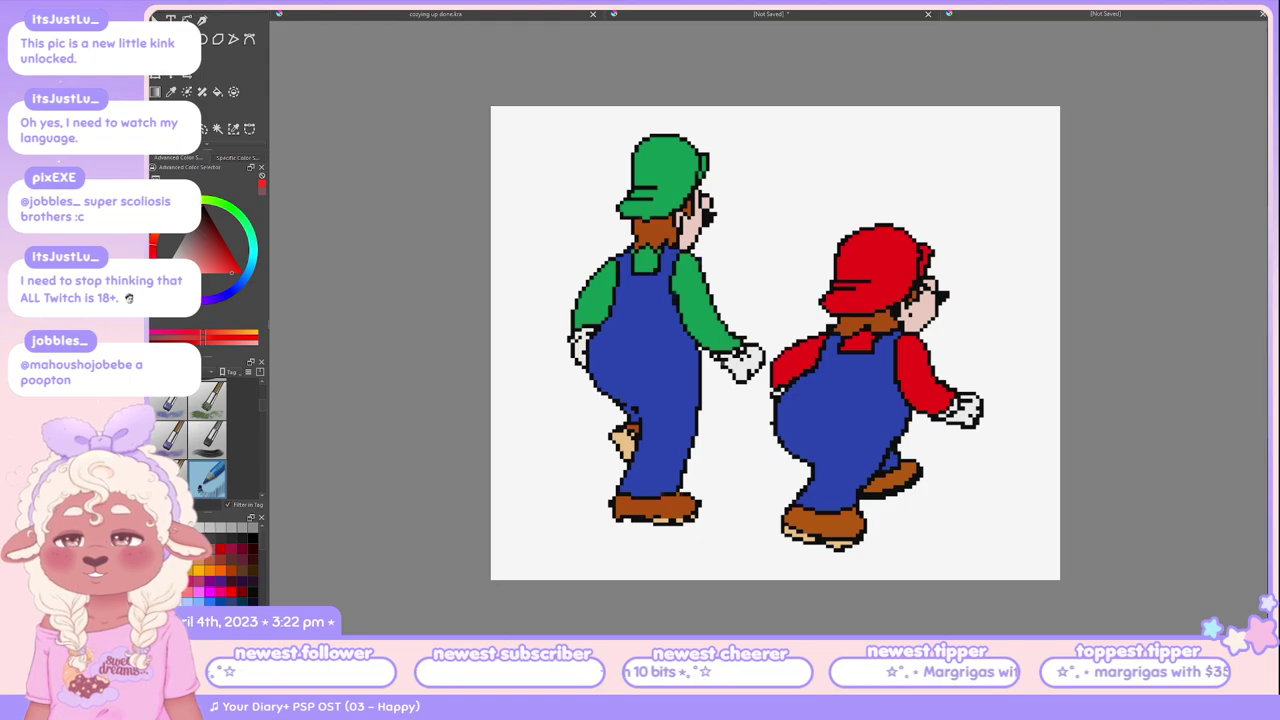
Step: Change the brush colour to near-black and draw a curved crease on the seat of Luigi's and Mario's overalls
{"action": "left_click", "coordinate": [242, 538]}
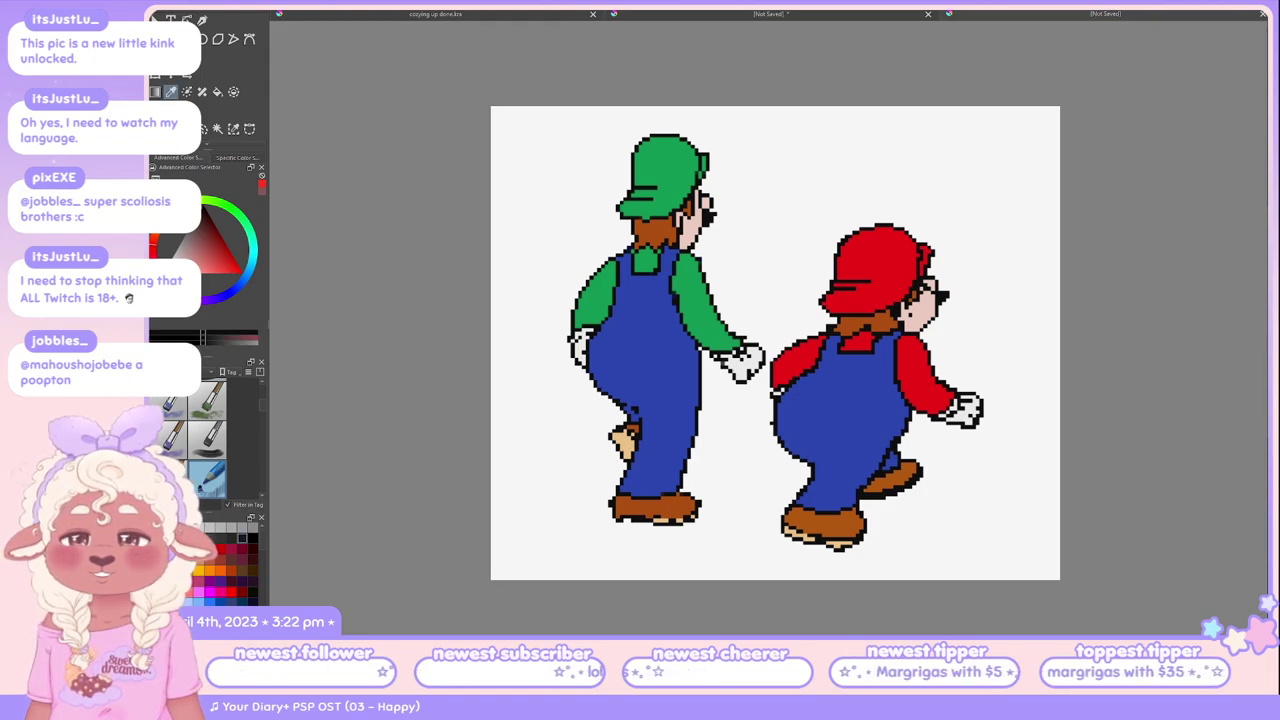
{"action": "mouse_move", "coordinate": [640, 380]}
{"action": "left_mouse_down"}
{"action": "mouse_move", "coordinate": [628, 400]}
{"action": "mouse_move", "coordinate": [636, 346]}
{"action": "left_mouse_up"}
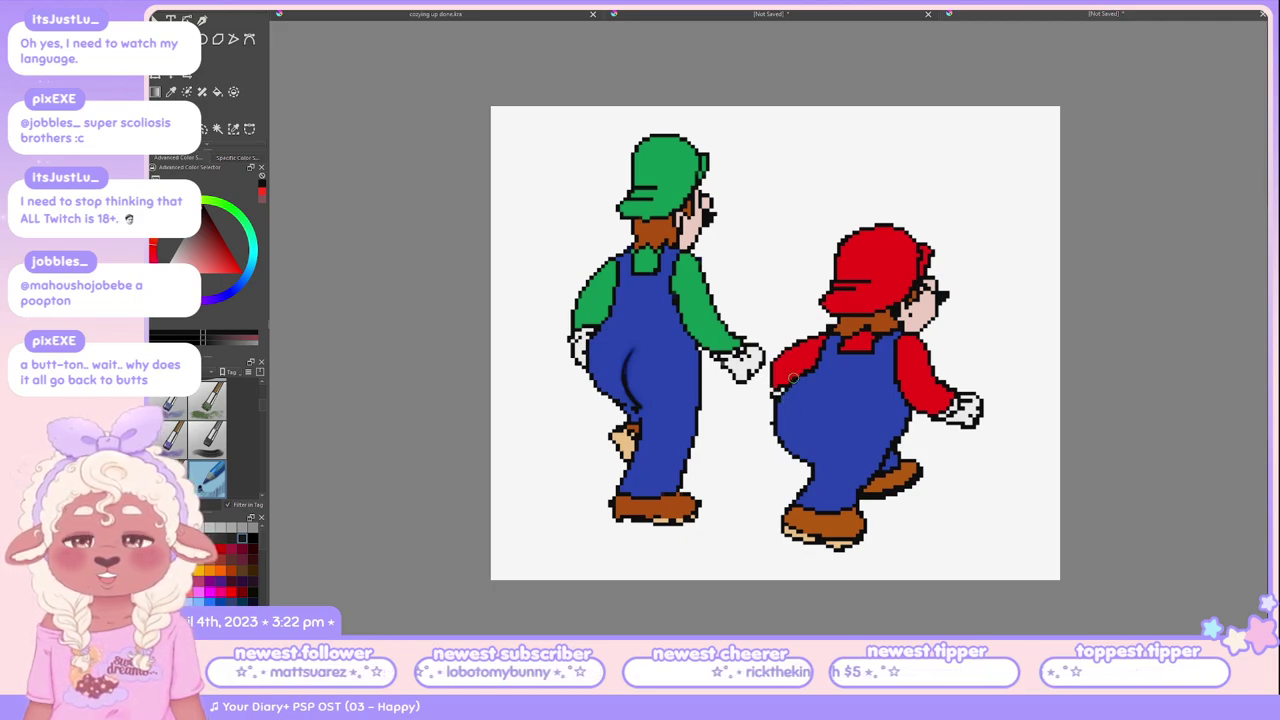
{"action": "left_click_drag", "start_coordinate": [818, 403], "coordinate": [816, 468]}
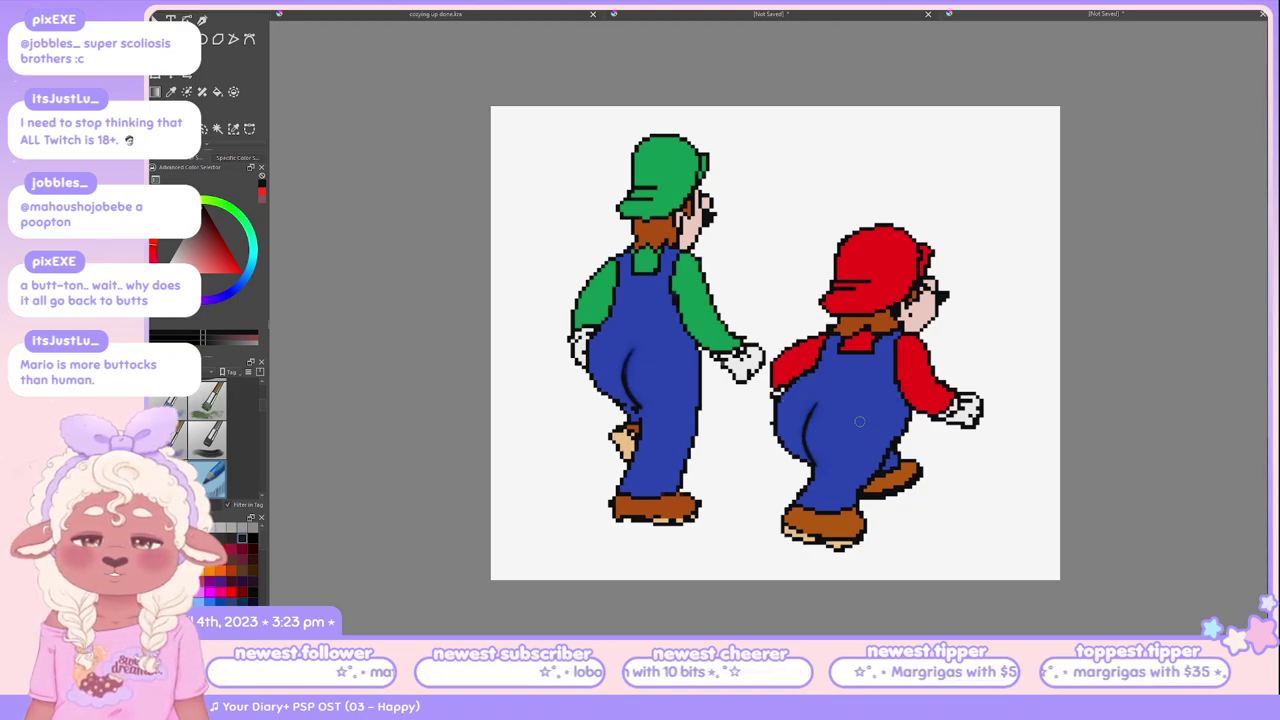
Step: Draw horizontal black lines across Mario's waist and below his seat, and handwrite 25% beside his leg
{"action": "mouse_move", "coordinate": [795, 390]}
{"action": "left_mouse_down"}
{"action": "mouse_move", "coordinate": [864, 412]}
{"action": "mouse_move", "coordinate": [905, 420]}
{"action": "left_mouse_up"}
{"action": "left_click_drag", "start_coordinate": [800, 462], "coordinate": [890, 462]}
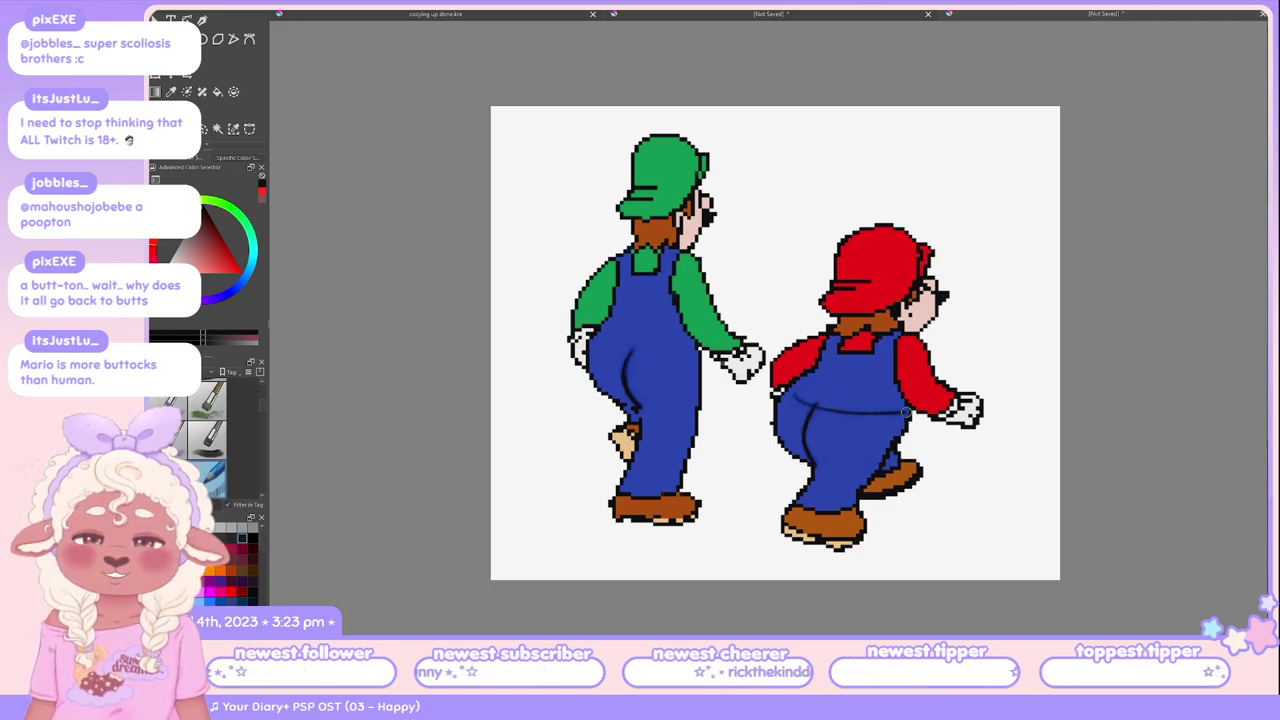
{"action": "mouse_move", "coordinate": [796, 446]}
{"action": "left_mouse_down"}
{"action": "mouse_move", "coordinate": [814, 462]}
{"action": "mouse_move", "coordinate": [890, 466]}
{"action": "left_mouse_up"}
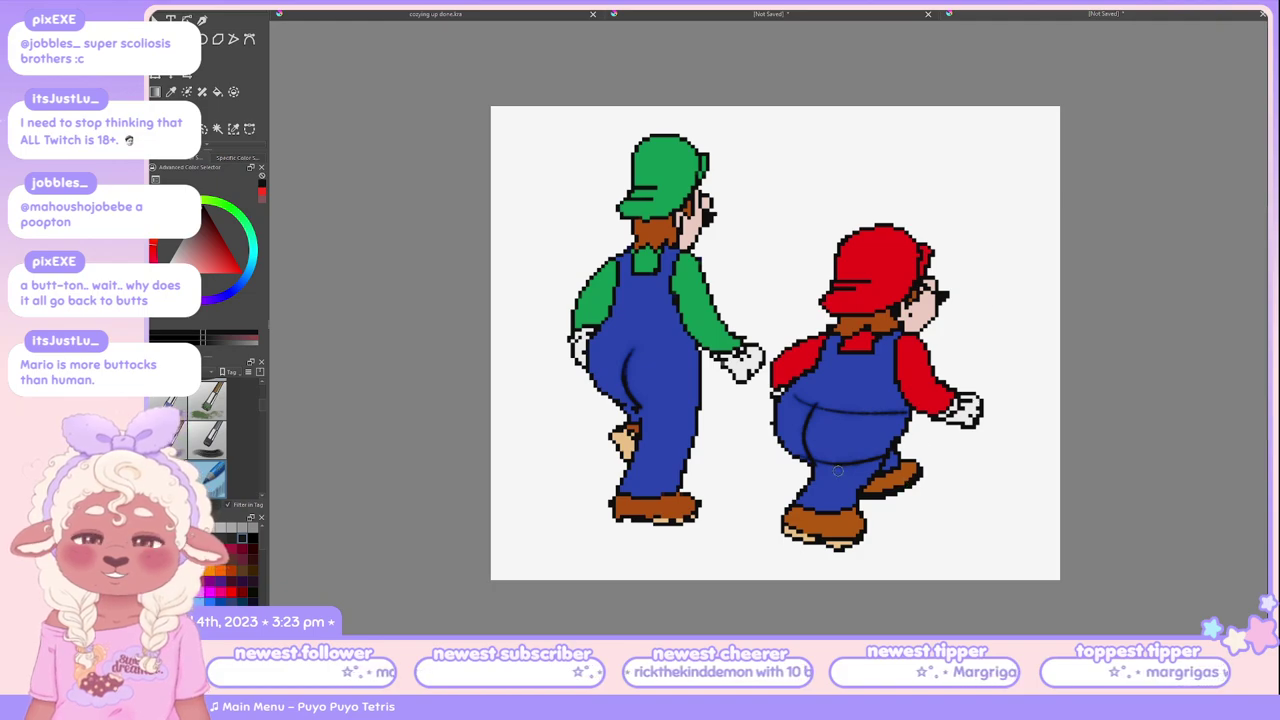
{"action": "key", "text": "ctrl+z"}
{"action": "mouse_move", "coordinate": [806, 462]}
{"action": "left_mouse_down"}
{"action": "mouse_move", "coordinate": [962, 462]}
{"action": "mouse_move", "coordinate": [956, 448]}
{"action": "mouse_move", "coordinate": [982, 470]}
{"action": "left_mouse_up"}
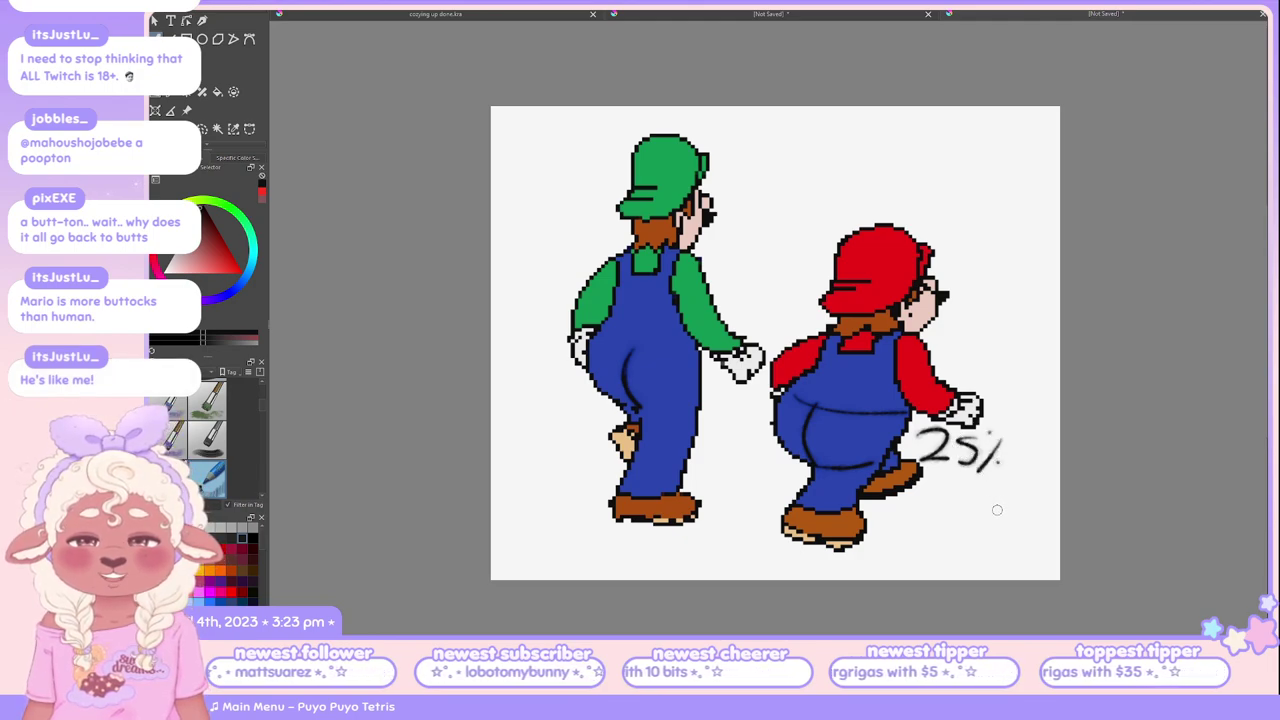
Step: Remove the handwritten 25% and all the black lines drawn on Mario's overalls
{"action": "key", "text": "ctrl+z"}
{"action": "key", "text": "ctrl+z"}
{"action": "key", "text": "ctrl+z"}
{"action": "key", "text": "ctrl+z"}
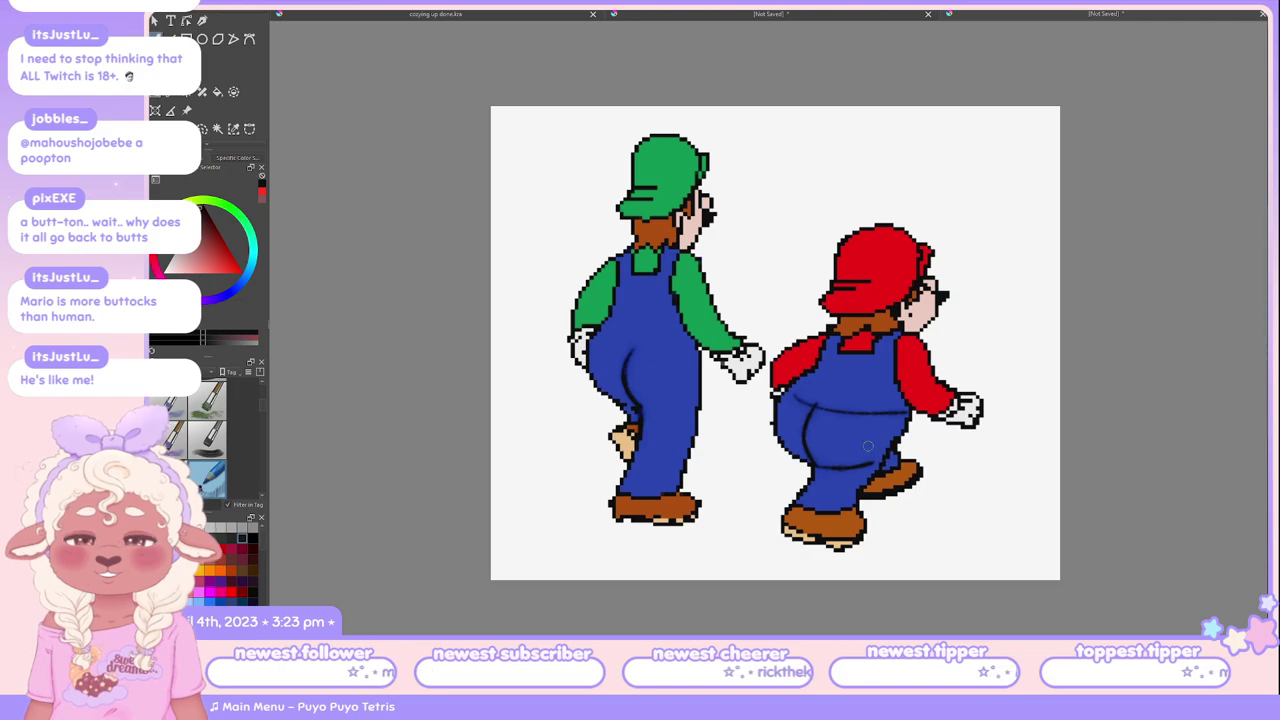
{"action": "mouse_move", "coordinate": [868, 446]}
{"action": "left_mouse_down"}
{"action": "mouse_move", "coordinate": [850, 470]}
{"action": "mouse_move", "coordinate": [810, 410]}
{"action": "mouse_move", "coordinate": [862, 480]}
{"action": "left_mouse_up"}
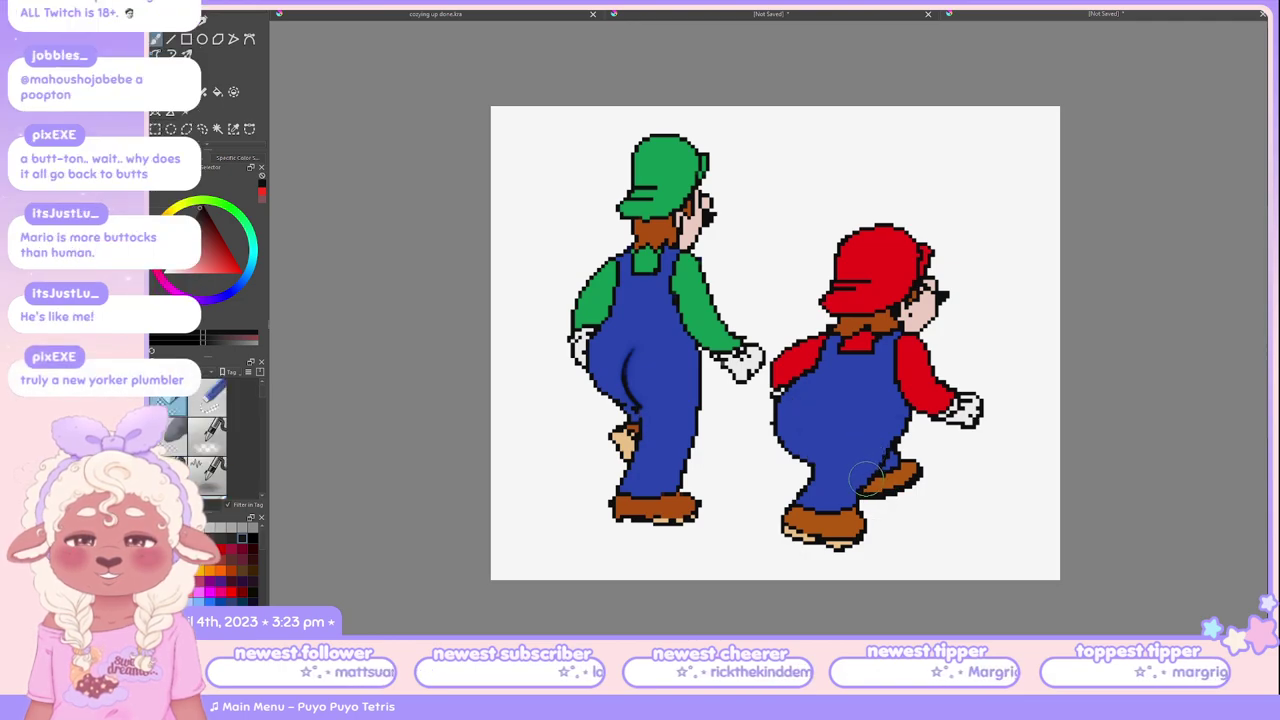
Step: Redraw the black curved crease on Mario's seat with the small brush and add short spine lines down both figures' backs
{"action": "key", "text": "slash"}
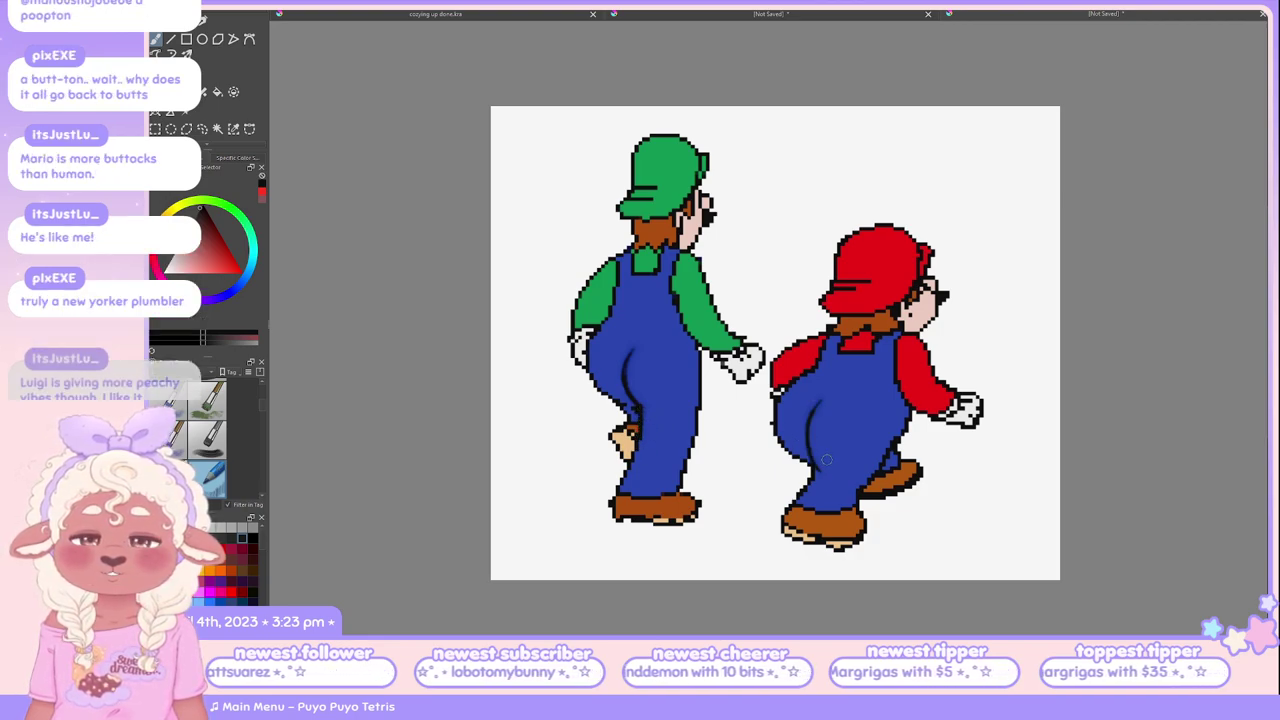
{"action": "left_click_drag", "start_coordinate": [830, 392], "coordinate": [820, 464]}
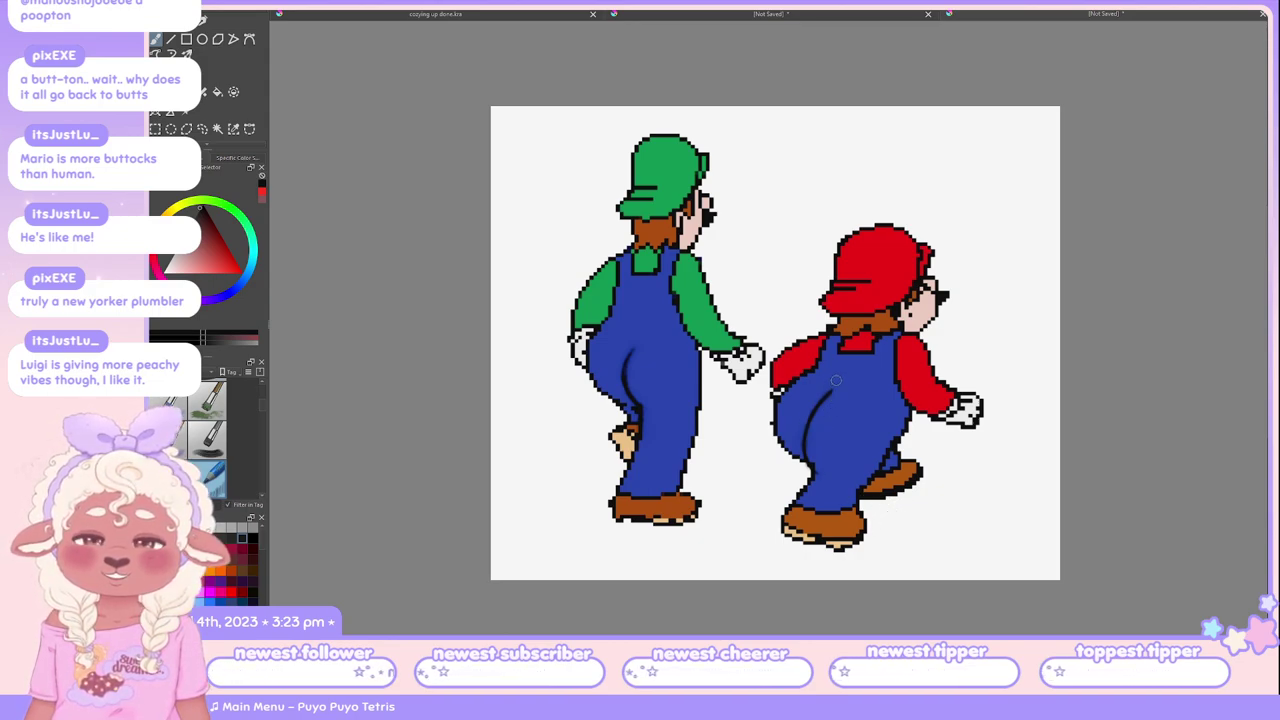
{"action": "left_click_drag", "start_coordinate": [802, 425], "coordinate": [812, 462]}
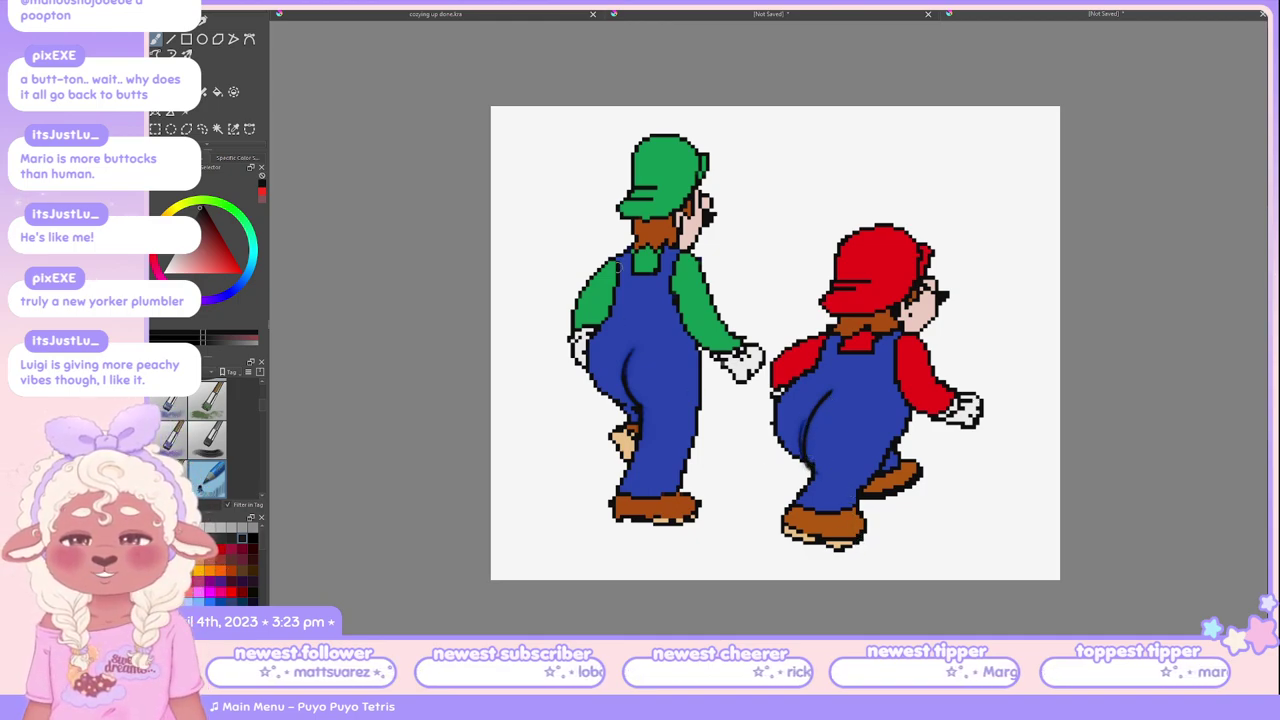
{"action": "left_click_drag", "start_coordinate": [642, 289], "coordinate": [641, 340]}
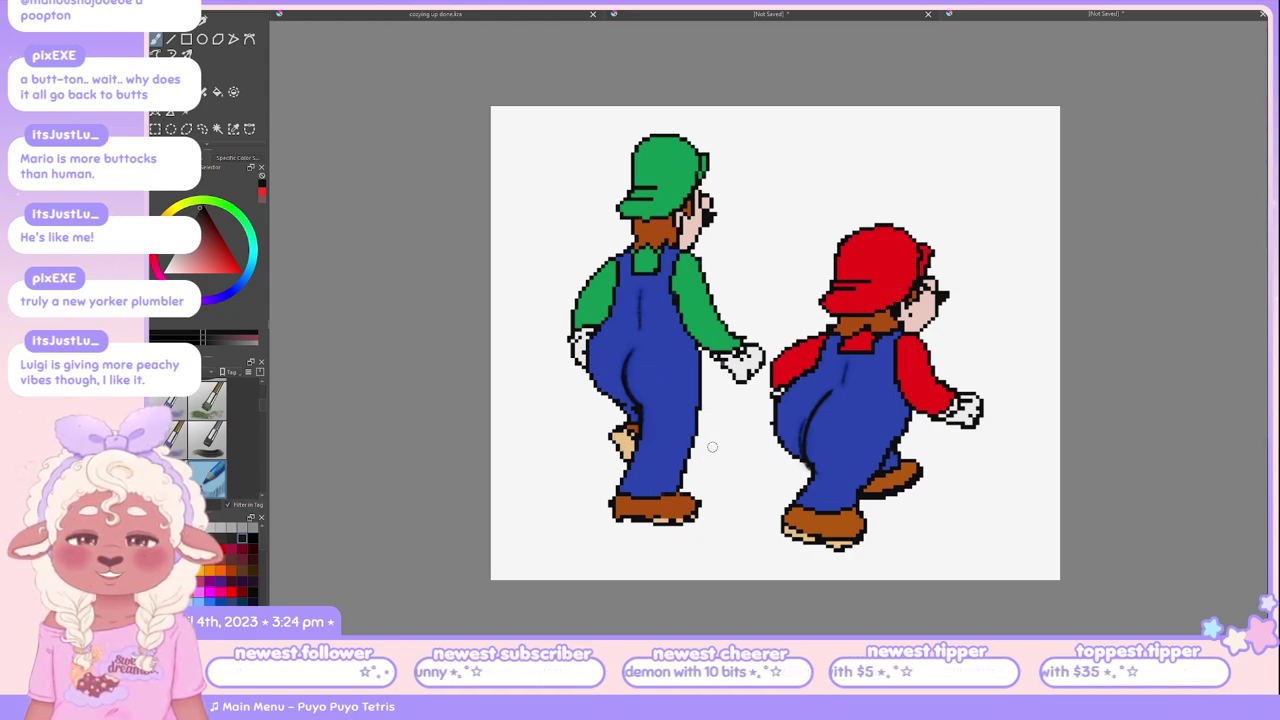
Step: Try a horizontal black line across Luigi's waist and vertical strokes beside his head and arm, and undo them all
{"action": "left_click_drag", "start_coordinate": [592, 340], "coordinate": [706, 342]}
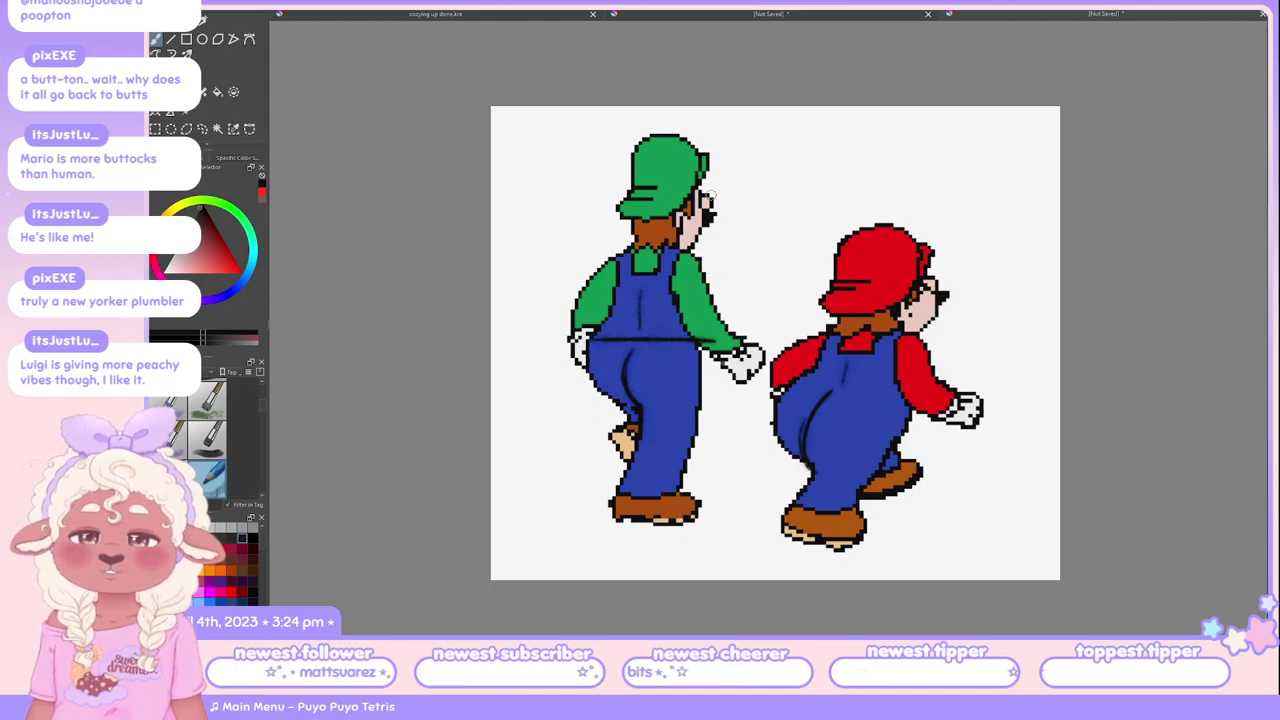
{"action": "left_click_drag", "start_coordinate": [737, 166], "coordinate": [742, 320]}
{"action": "key", "text": "ctrl+z"}
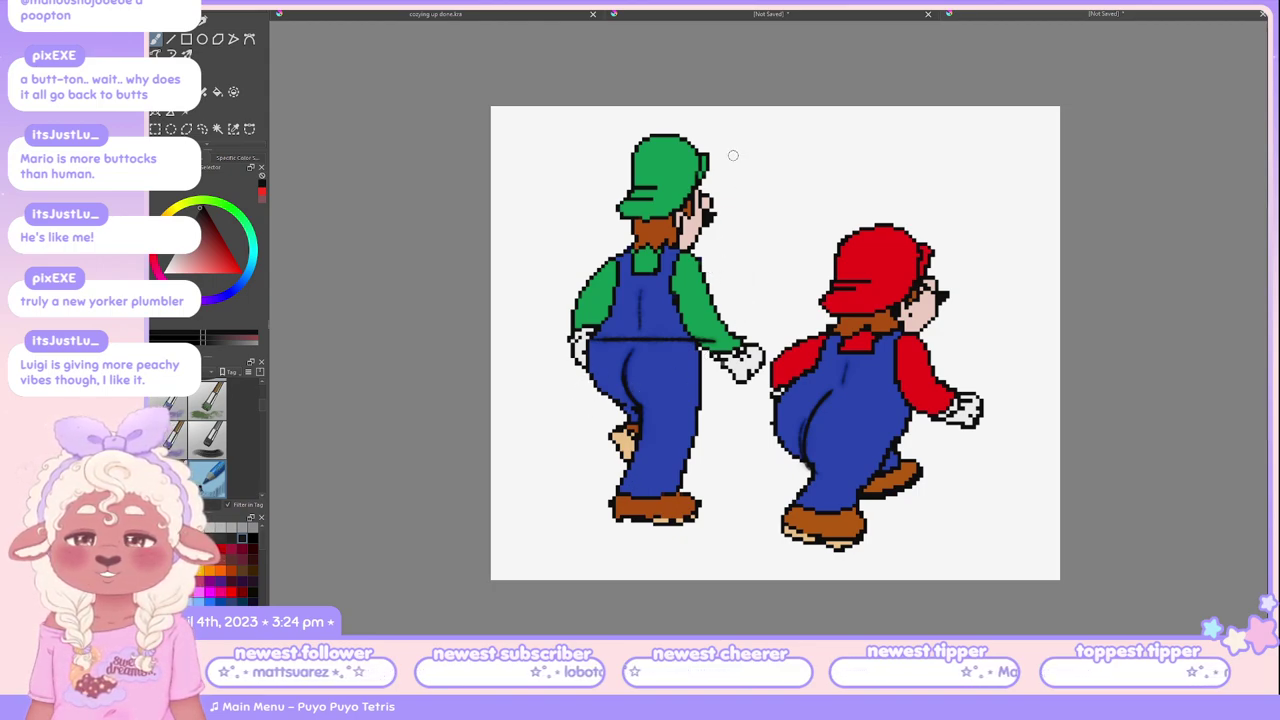
{"action": "mouse_move", "coordinate": [724, 137]}
{"action": "left_mouse_down"}
{"action": "mouse_move", "coordinate": [757, 261]}
{"action": "mouse_move", "coordinate": [738, 318]}
{"action": "left_mouse_up"}
{"action": "key", "text": "ctrl+z"}
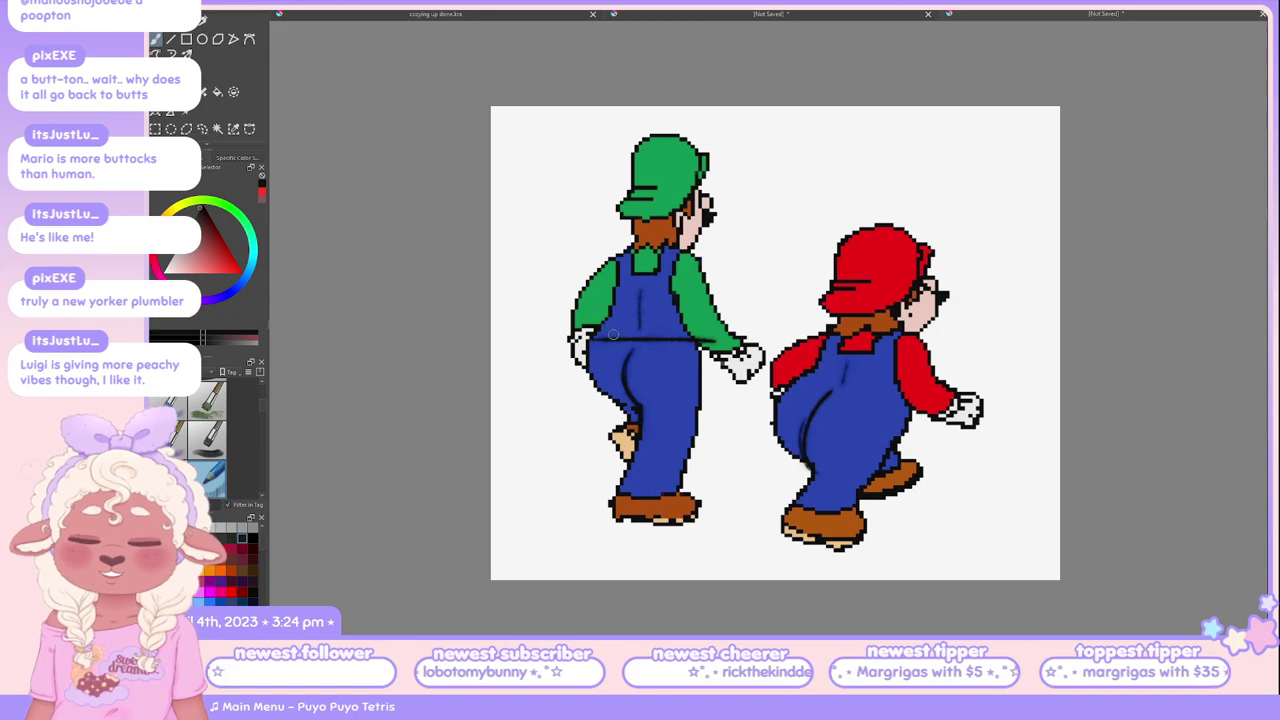
{"action": "key", "text": "ctrl+z"}
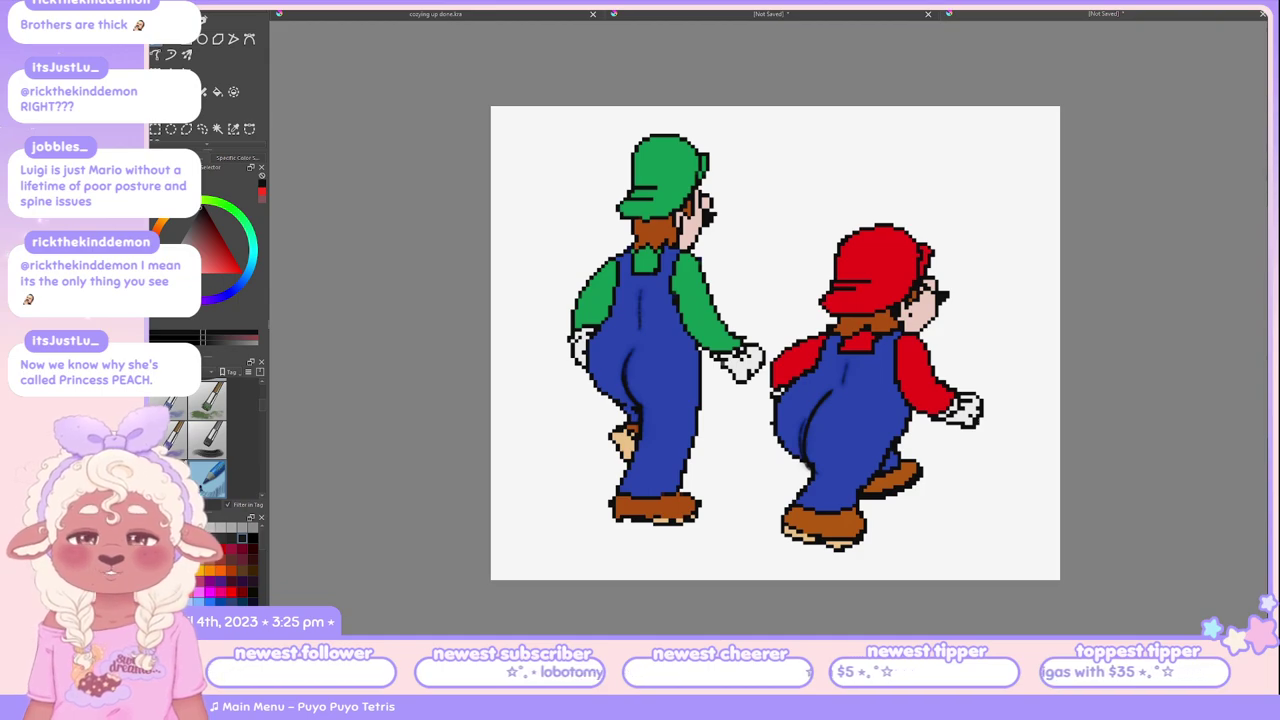
Step: Close the picture showing Mario and Luigi from behind
{"action": "key", "text": "ctrl+w"}
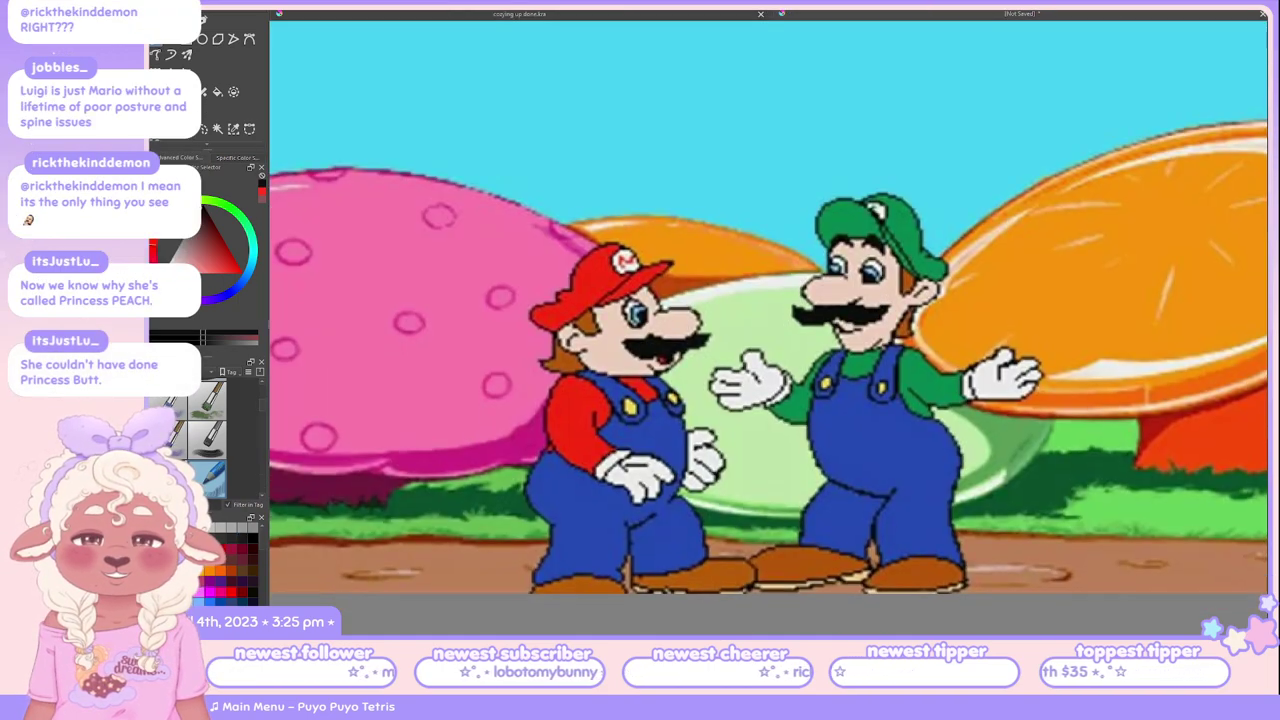
{"action": "scroll", "coordinate": [900, 283], "scroll_direction": "down", "scroll_amount": 3}
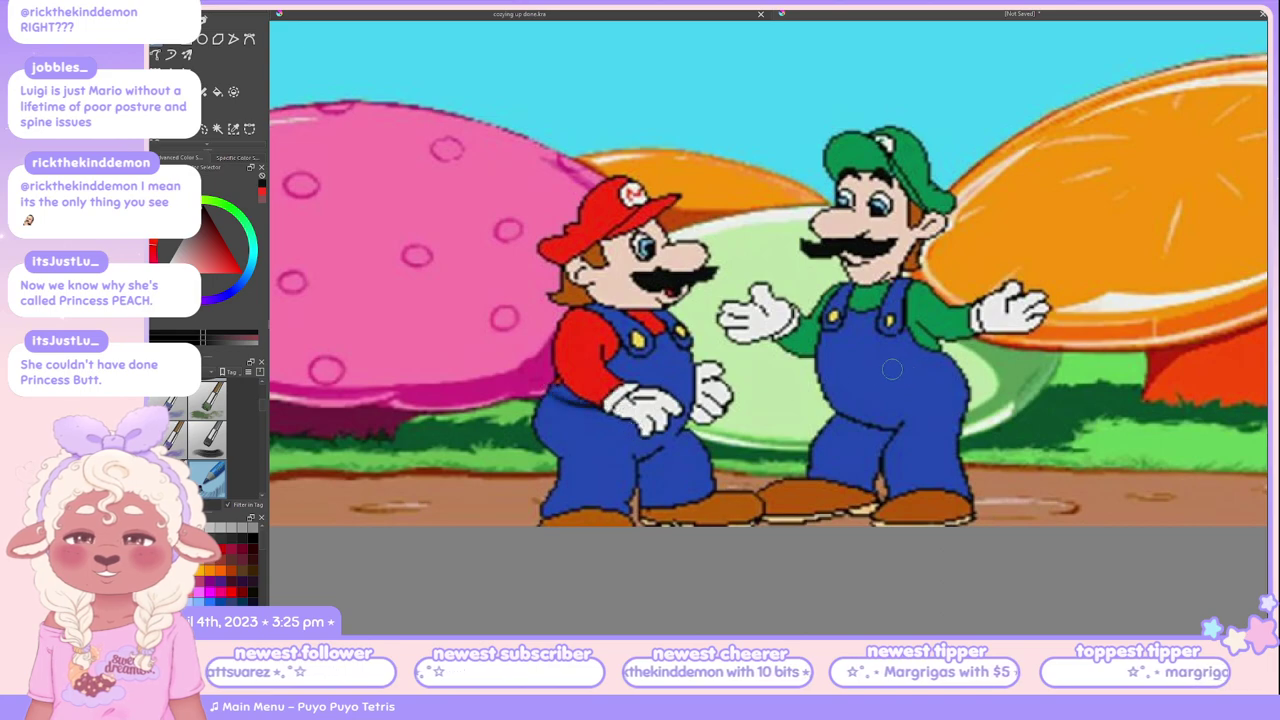
Step: Try black strokes across Luigi's belly and down along his back in the front-view picture, undoing each one
{"action": "left_click_drag", "start_coordinate": [820, 382], "coordinate": [964, 366]}
{"action": "key", "text": "ctrl+z"}
{"action": "left_click_drag", "start_coordinate": [805, 384], "coordinate": [940, 370]}
{"action": "key", "text": "ctrl+z"}
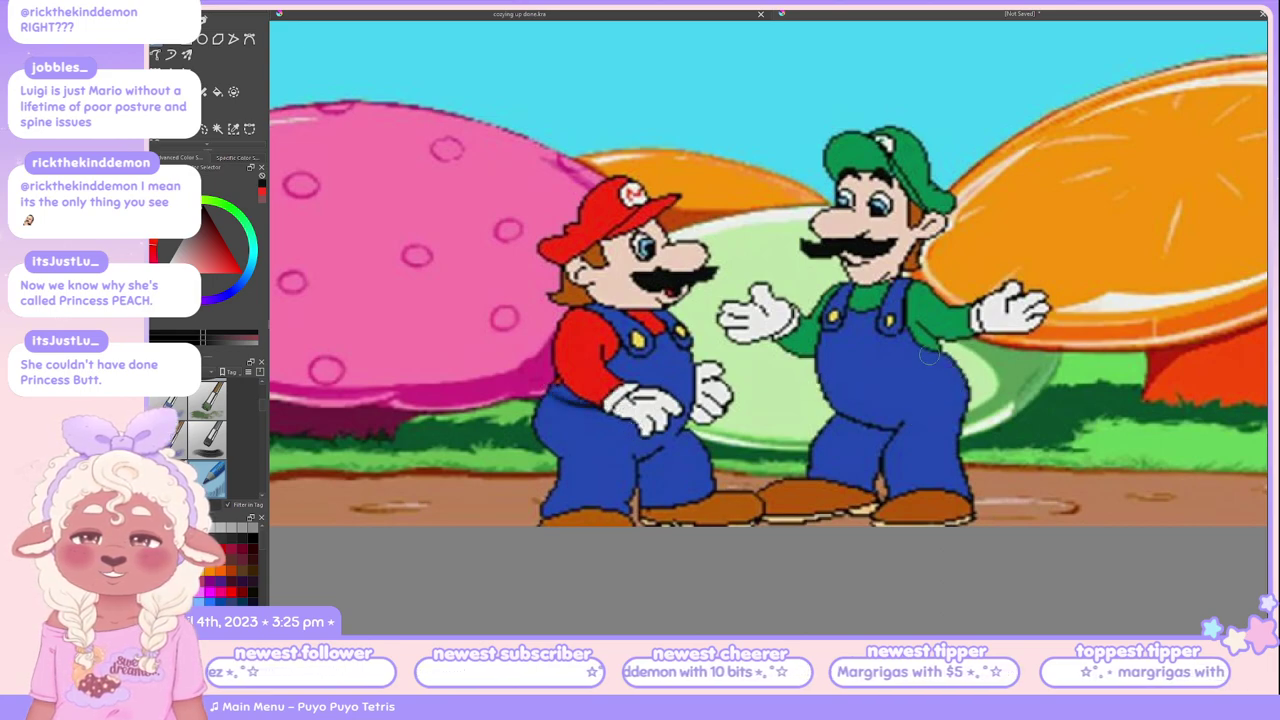
{"action": "left_click_drag", "start_coordinate": [933, 285], "coordinate": [1005, 411]}
{"action": "key", "text": "ctrl+z"}
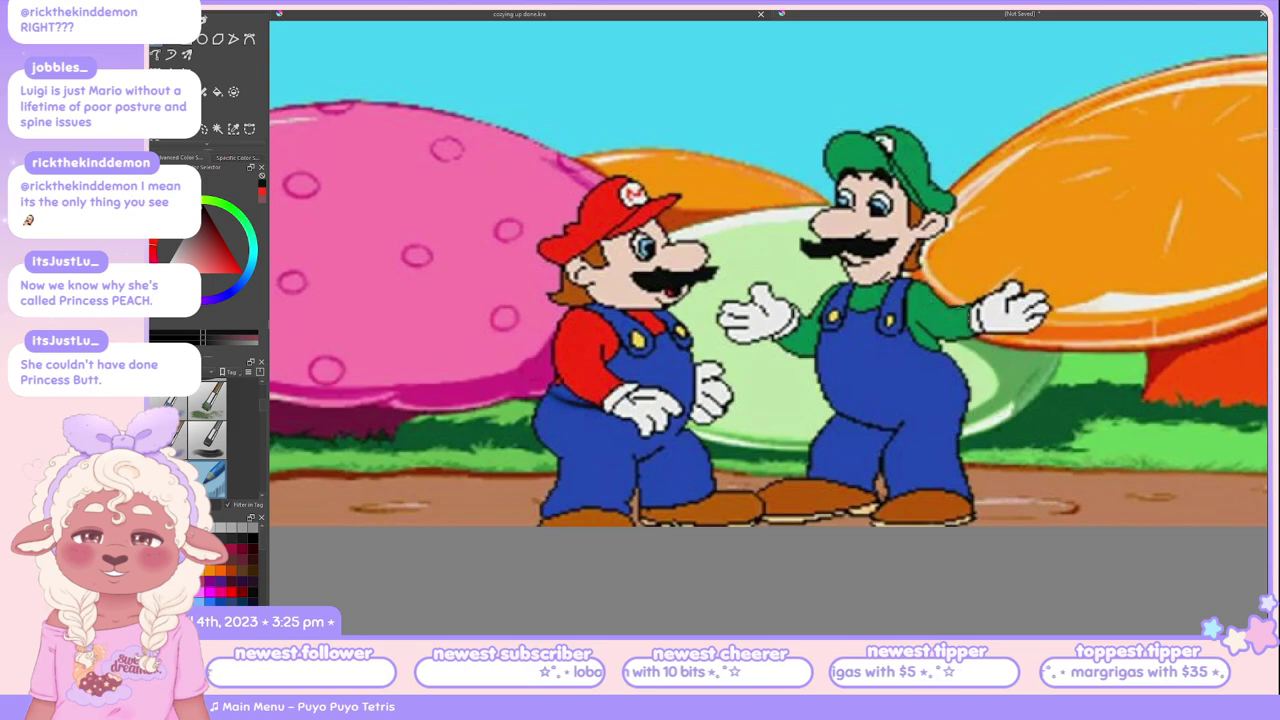
{"action": "mouse_move", "coordinate": [928, 256]}
{"action": "left_mouse_down"}
{"action": "mouse_move", "coordinate": [989, 363]}
{"action": "mouse_move", "coordinate": [996, 422]}
{"action": "left_mouse_up"}
{"action": "key", "text": "ctrl+z"}
{"action": "left_click_drag", "start_coordinate": [926, 264], "coordinate": [1002, 414]}
{"action": "key", "text": "ctrl+z"}
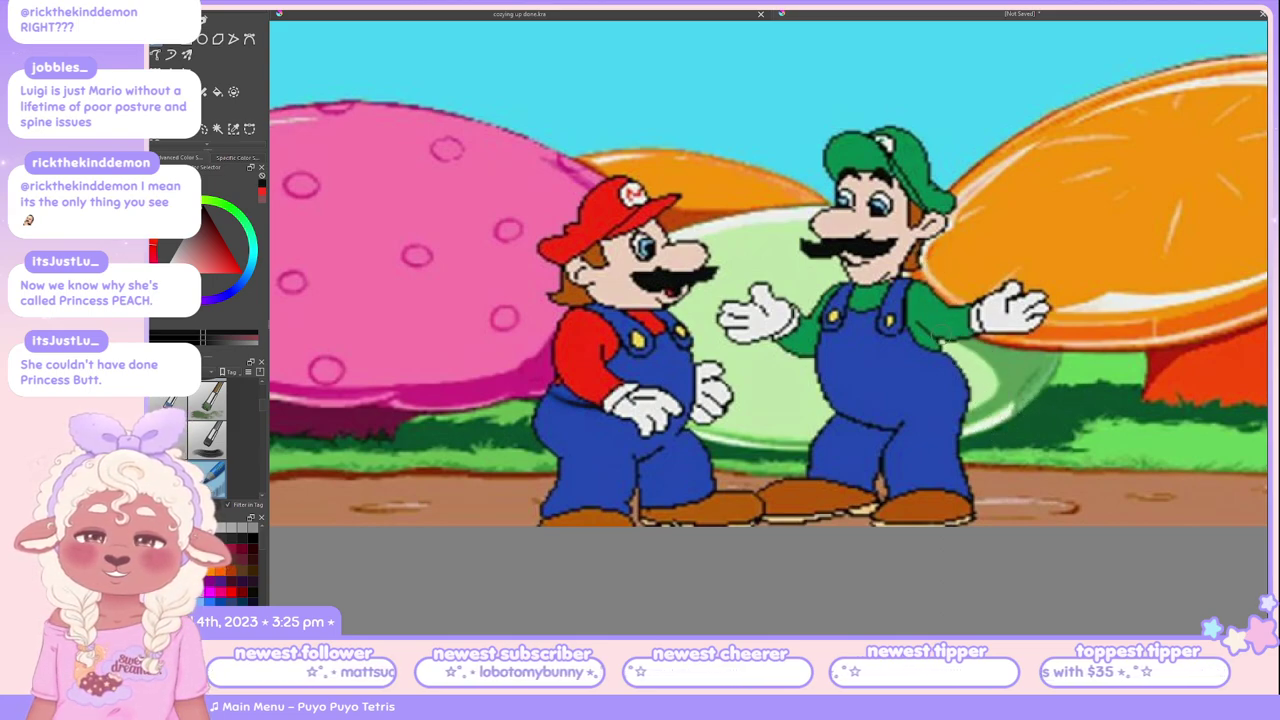
Step: Draw curved black lines down Luigi's belly and behind his seat, and around Mario's seat and in front of his belly
{"action": "left_click_drag", "start_coordinate": [852, 324], "coordinate": [876, 414]}
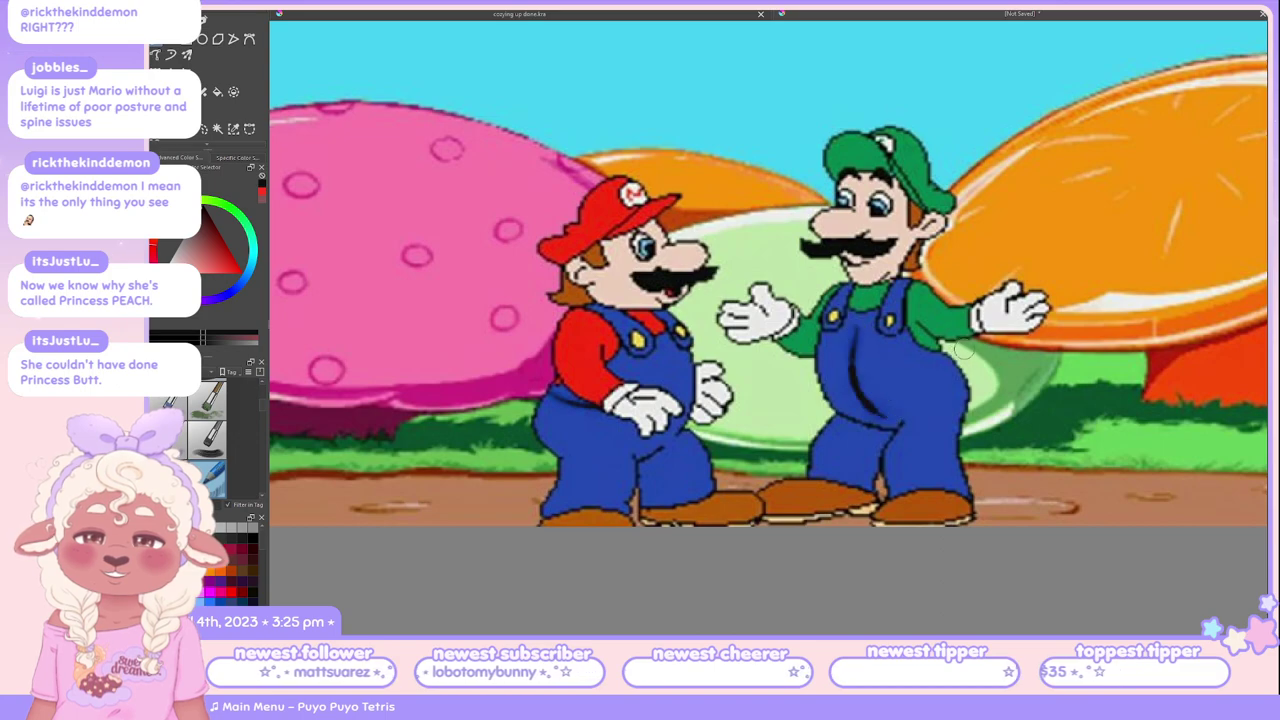
{"action": "mouse_move", "coordinate": [952, 352]}
{"action": "left_mouse_down"}
{"action": "mouse_move", "coordinate": [995, 399]}
{"action": "mouse_move", "coordinate": [990, 432]}
{"action": "left_mouse_up"}
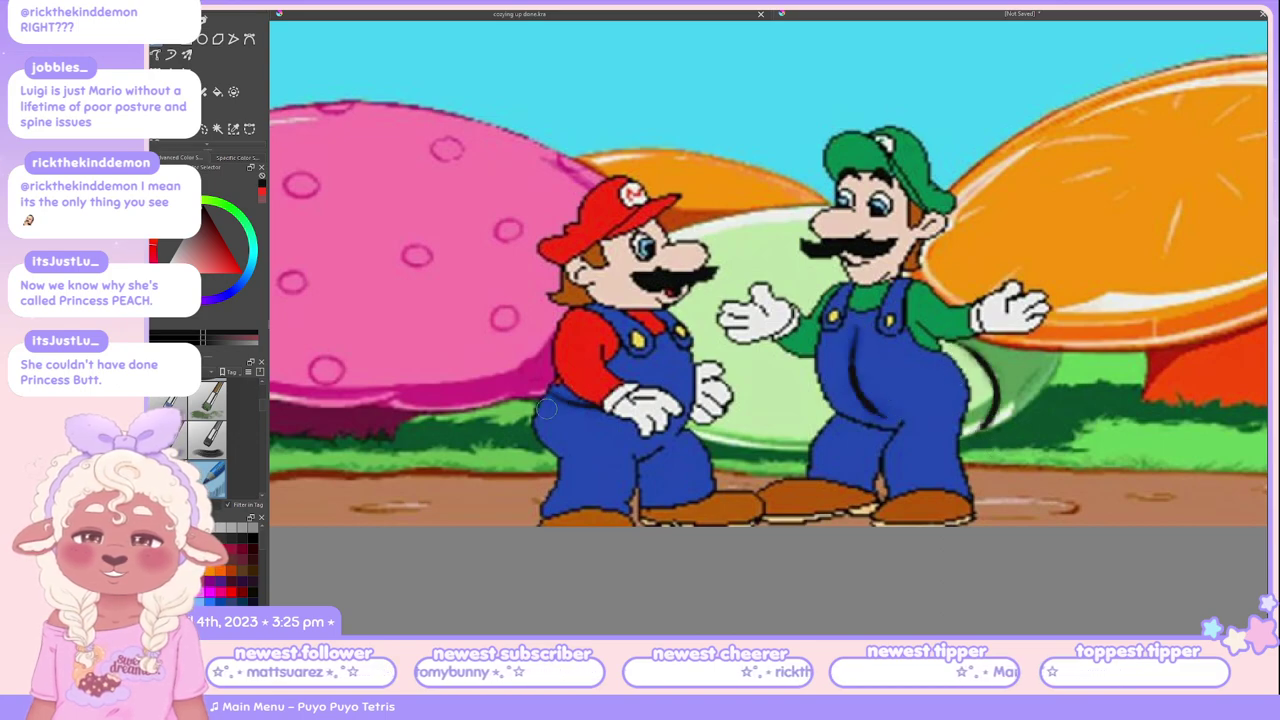
{"action": "left_click_drag", "start_coordinate": [530, 372], "coordinate": [514, 456]}
{"action": "left_click_drag", "start_coordinate": [694, 306], "coordinate": [706, 448]}
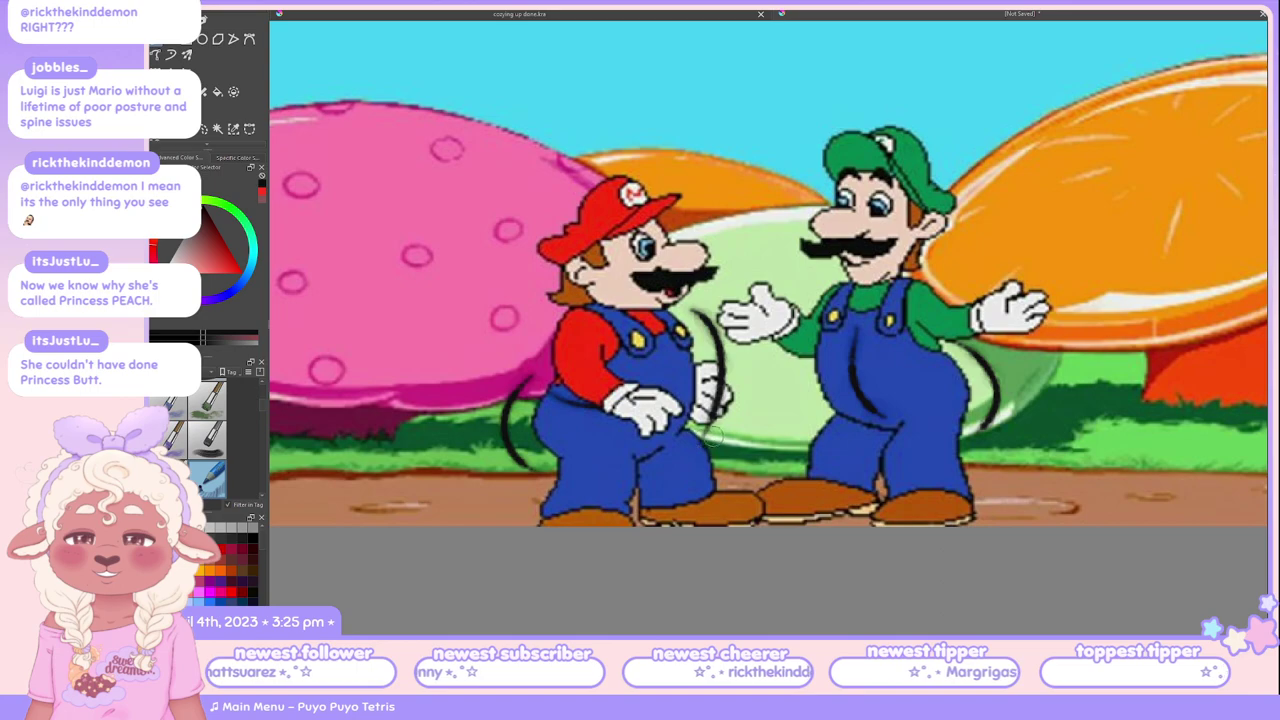
Step: Undo all the curved black lines drawn around Mario and Luigi
{"action": "key", "text": "ctrl+z"}
{"action": "key", "text": "ctrl+z"}
{"action": "key", "text": "ctrl+z"}
{"action": "key", "text": "ctrl+z"}
{"action": "key", "text": "ctrl+z"}
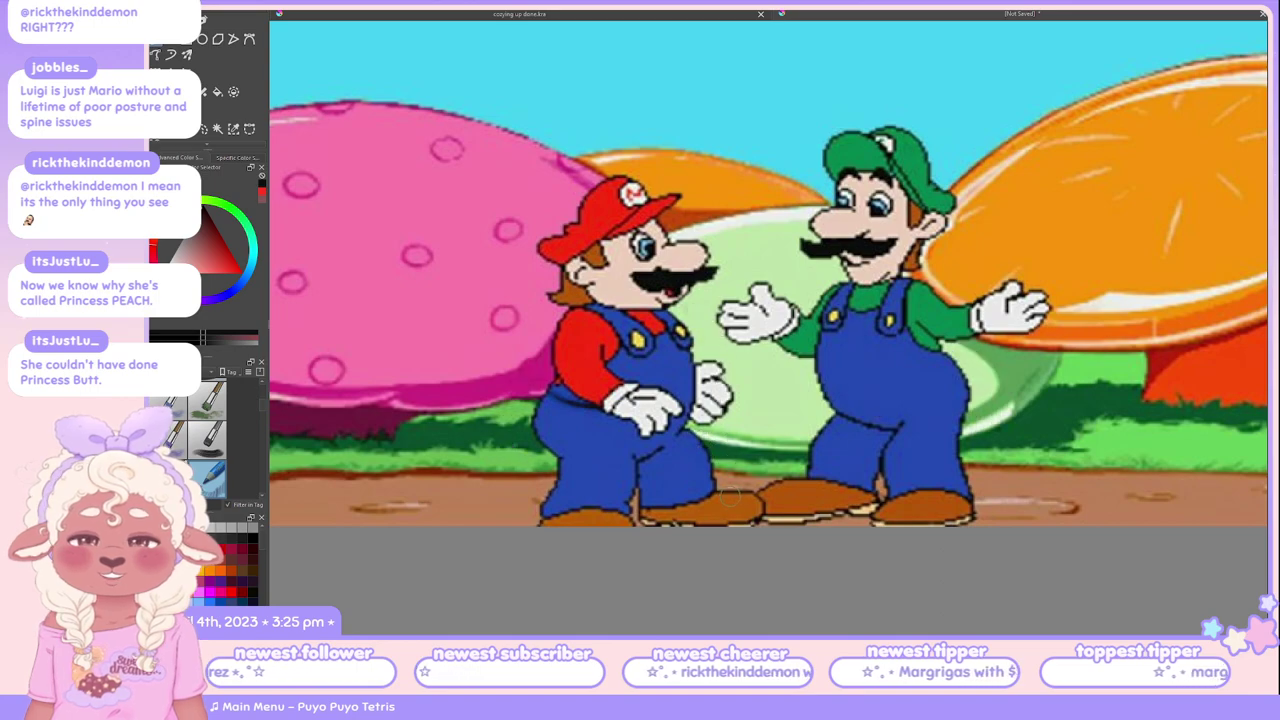
Step: Close the front-view Mario and Luigi picture and return to the whole emote sheet
{"action": "key", "text": "minus"}
{"action": "key", "text": "minus"}
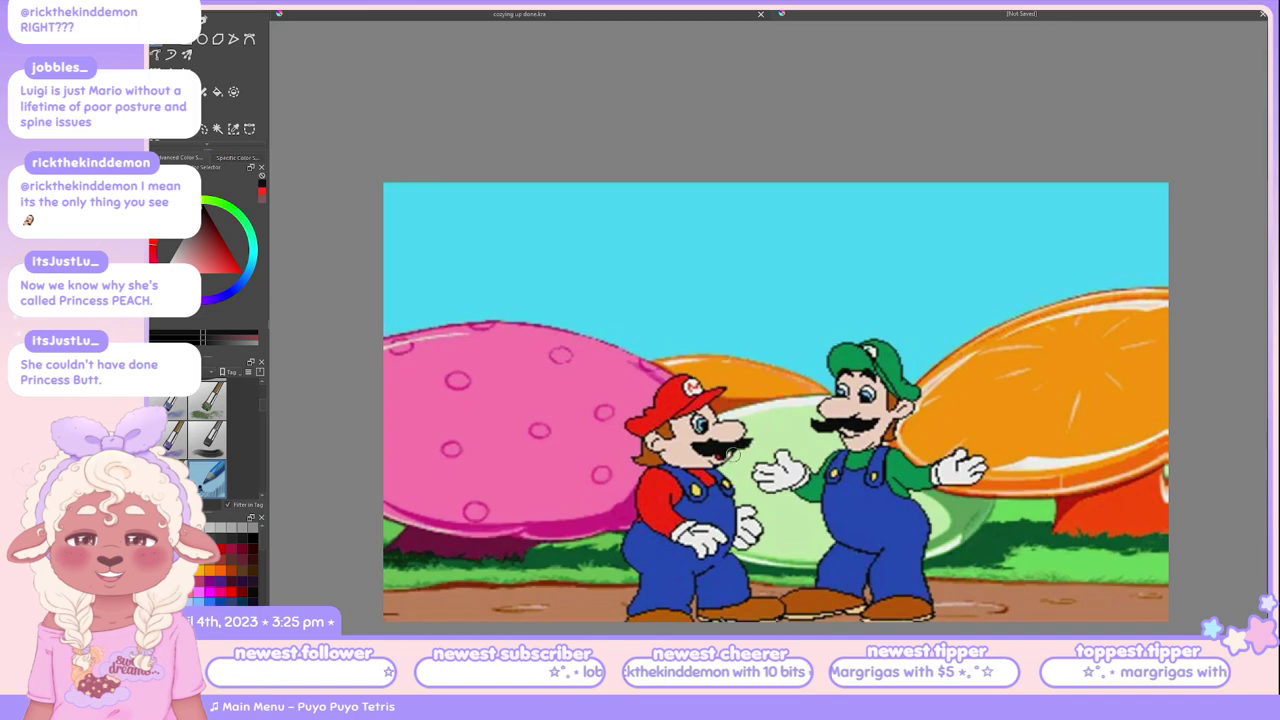
{"action": "left_click_drag", "start_coordinate": [733, 455], "coordinate": [674, 362]}
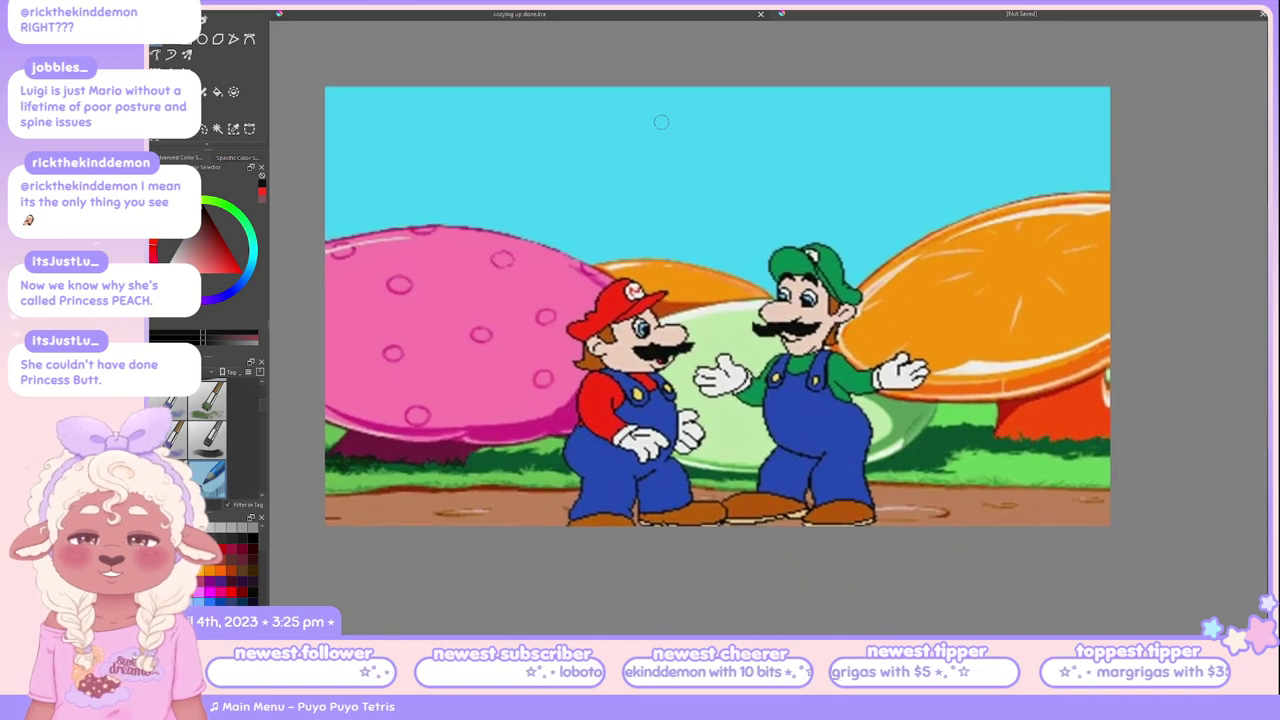
{"action": "key", "text": "ctrl+w"}
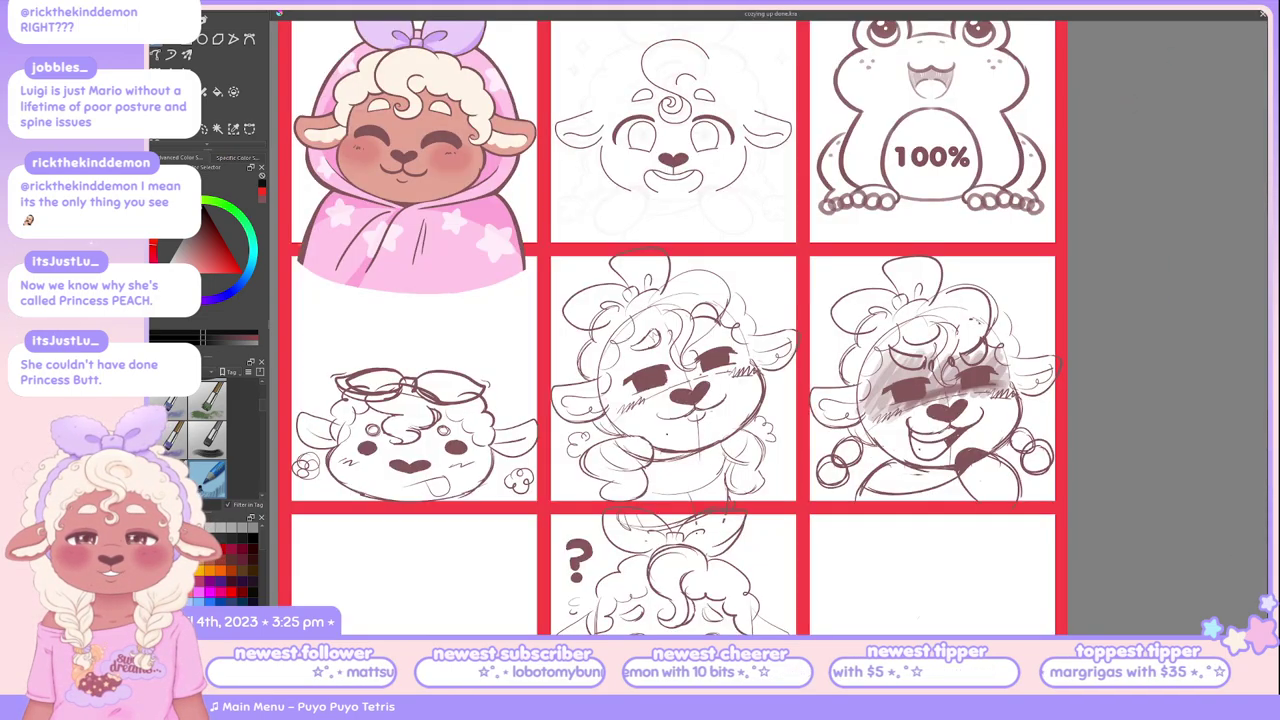
{"action": "key", "text": "minus"}
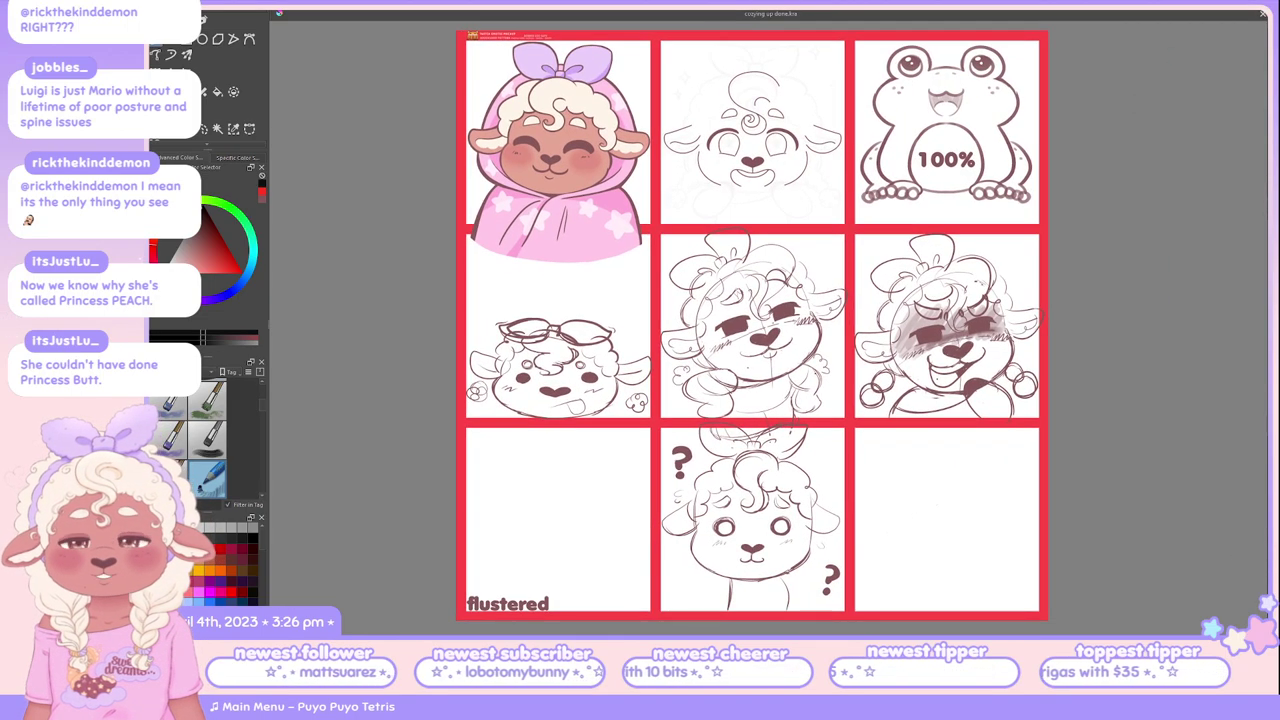
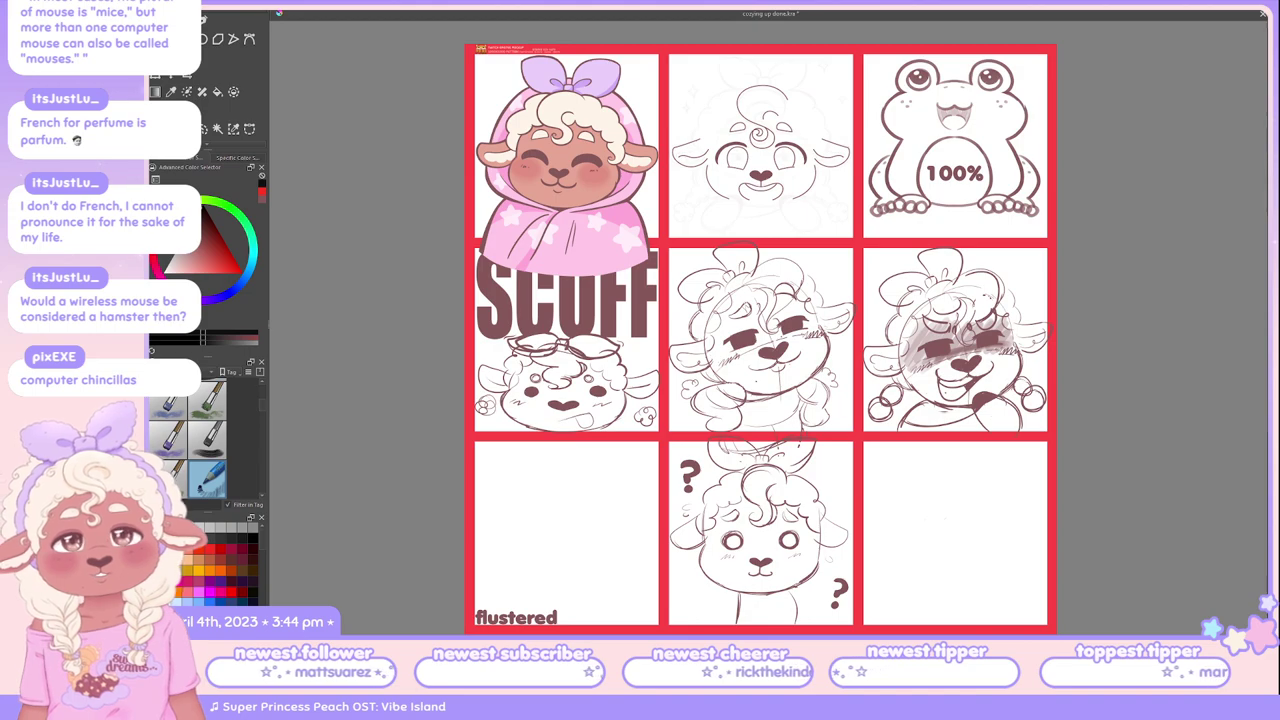
Step: Open the two copied pictures of hamster-shaped computer mice as new images, view them and close both
{"action": "key", "text": "ctrl+shift+n"}
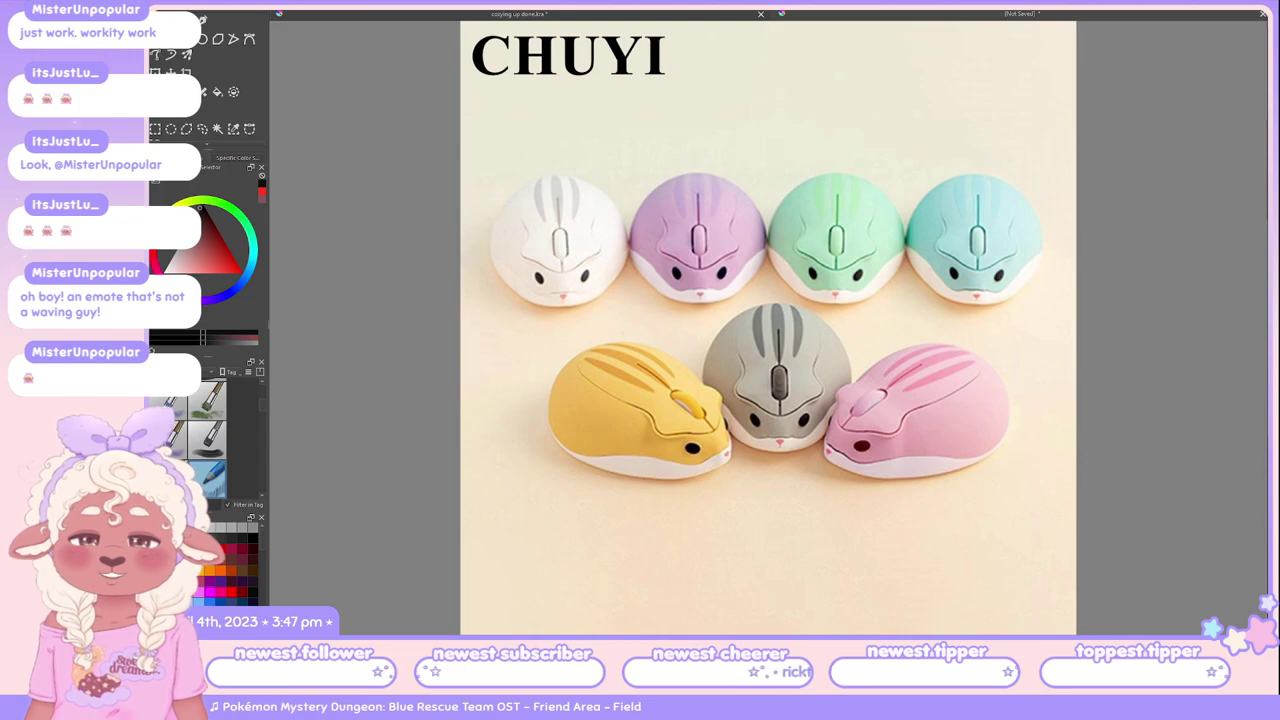
{"action": "key", "text": "ctrl+shift+n"}
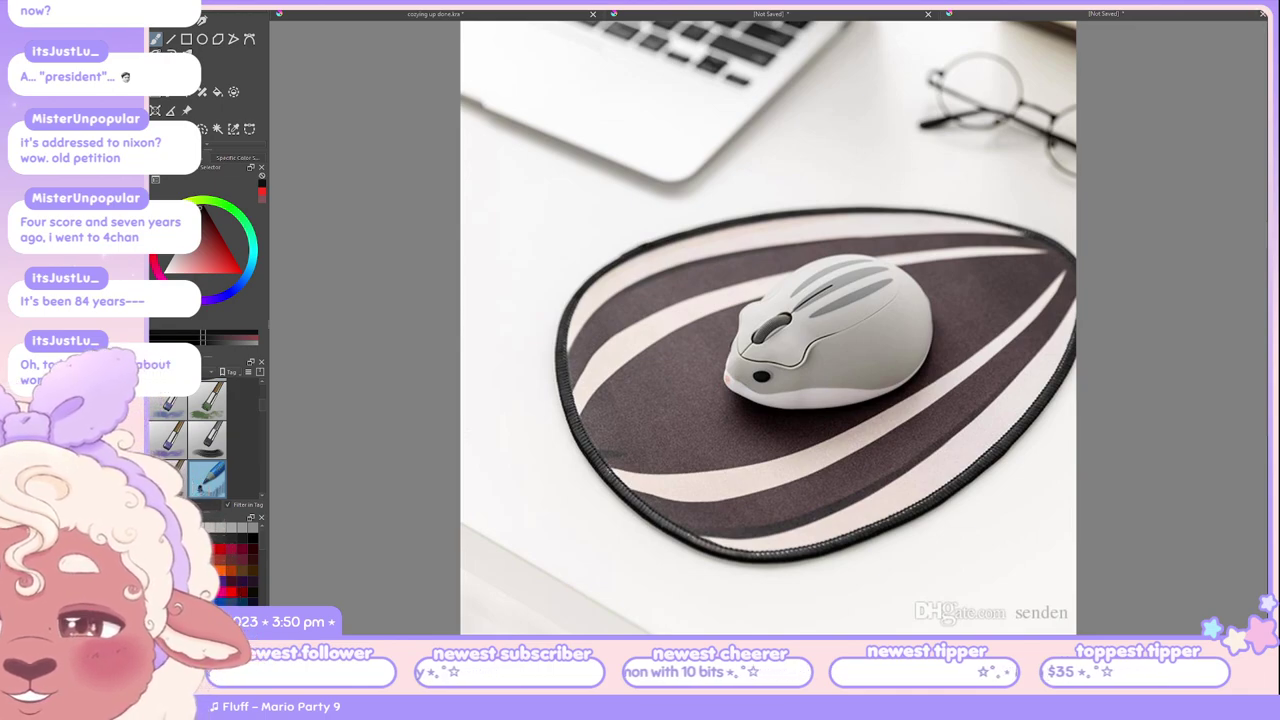
{"action": "key", "text": "ctrl+w"}
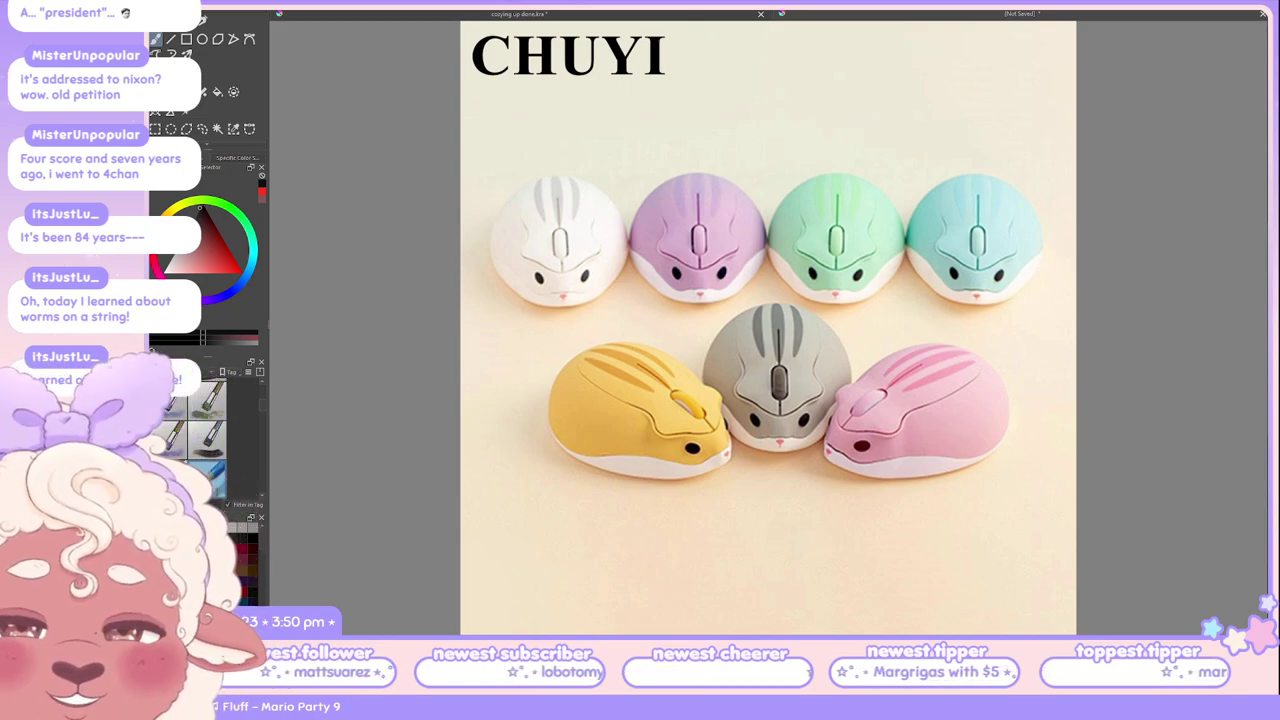
{"action": "key", "text": "ctrl+w"}
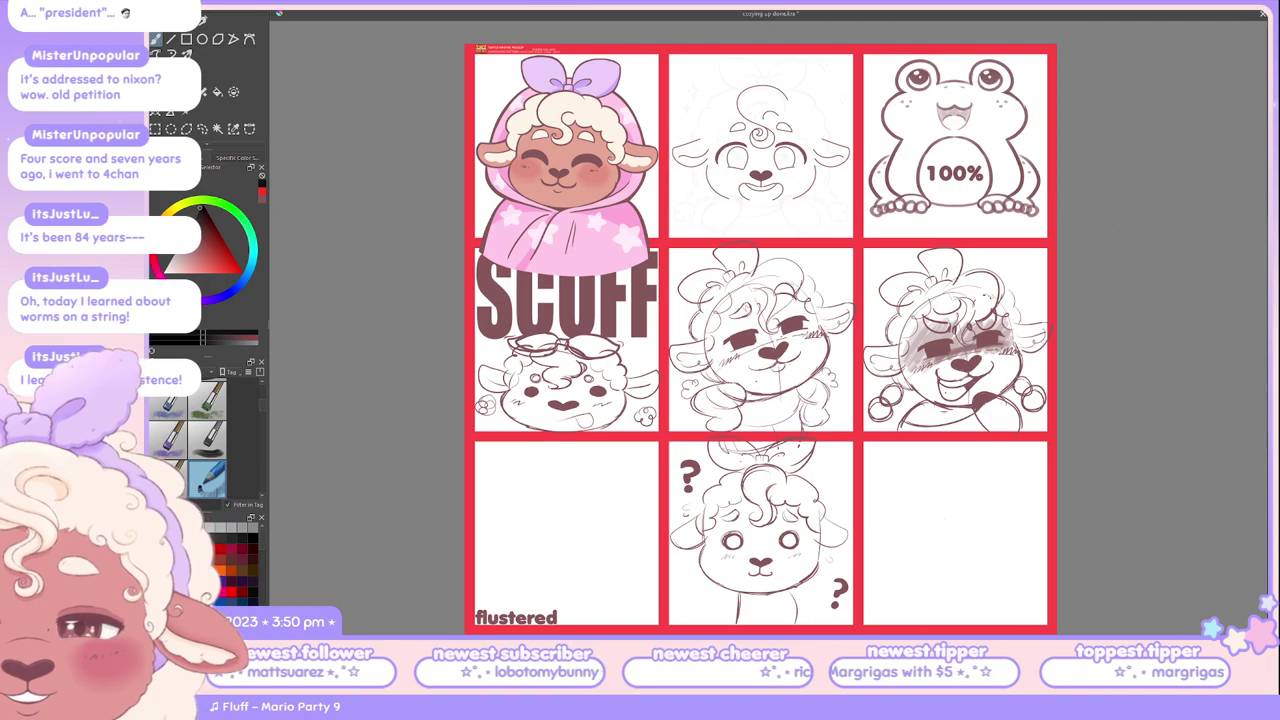
Step: Examine the emote sheet up close, from the finished hooded sheep to the rough sheep sketches and the empty bottom-row cells
{"action": "key", "text": "plus"}
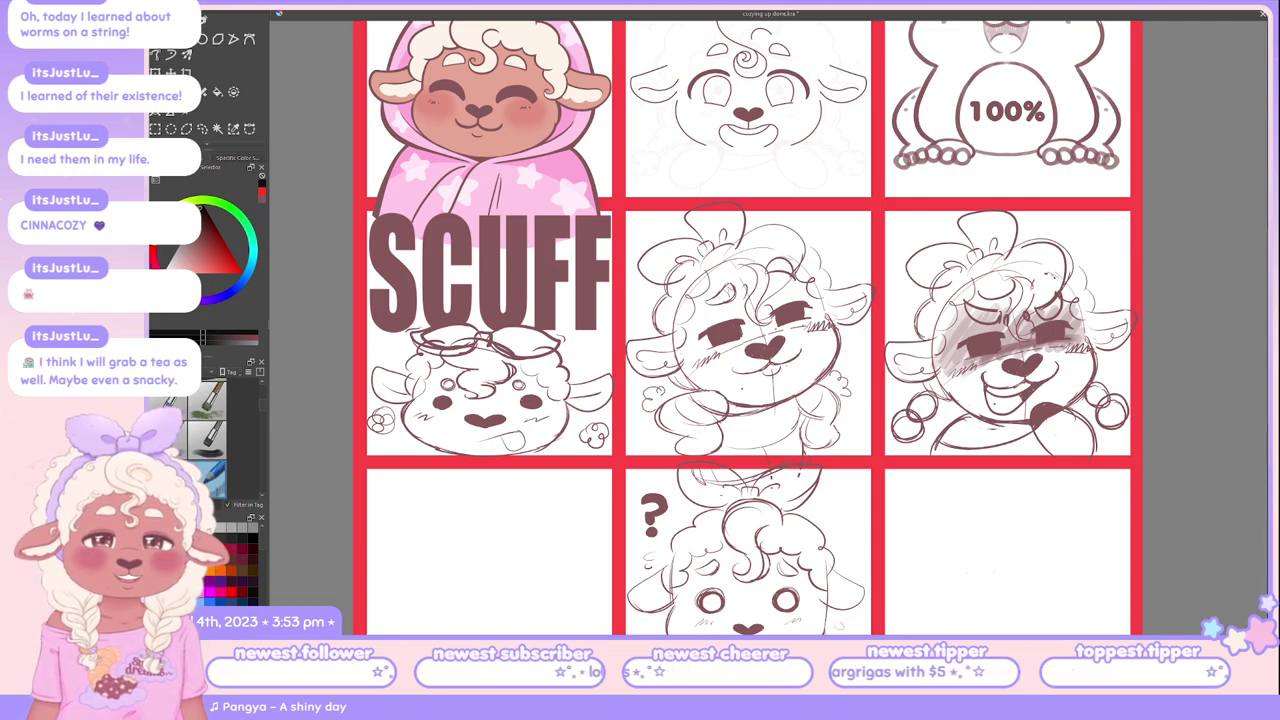
{"action": "scroll", "coordinate": [747, 328], "scroll_direction": "down", "scroll_amount": 2}
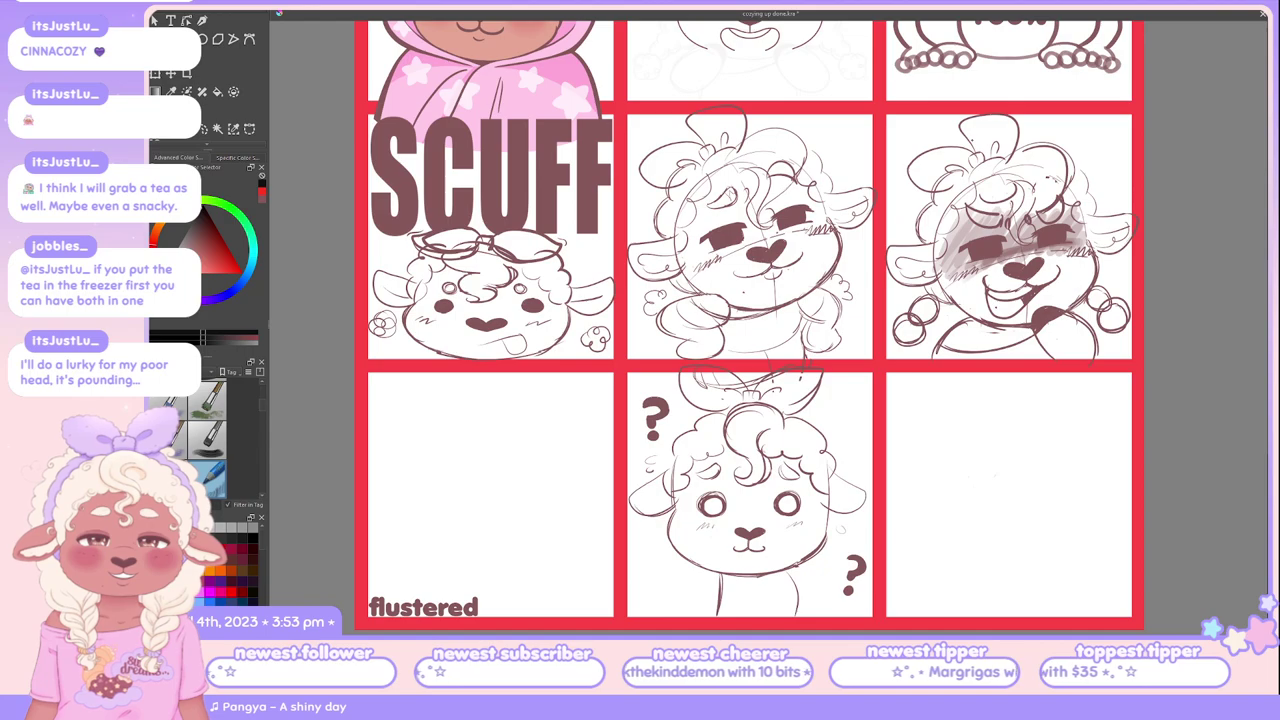
{"action": "key", "text": "minus"}
{"action": "key", "text": "plus"}
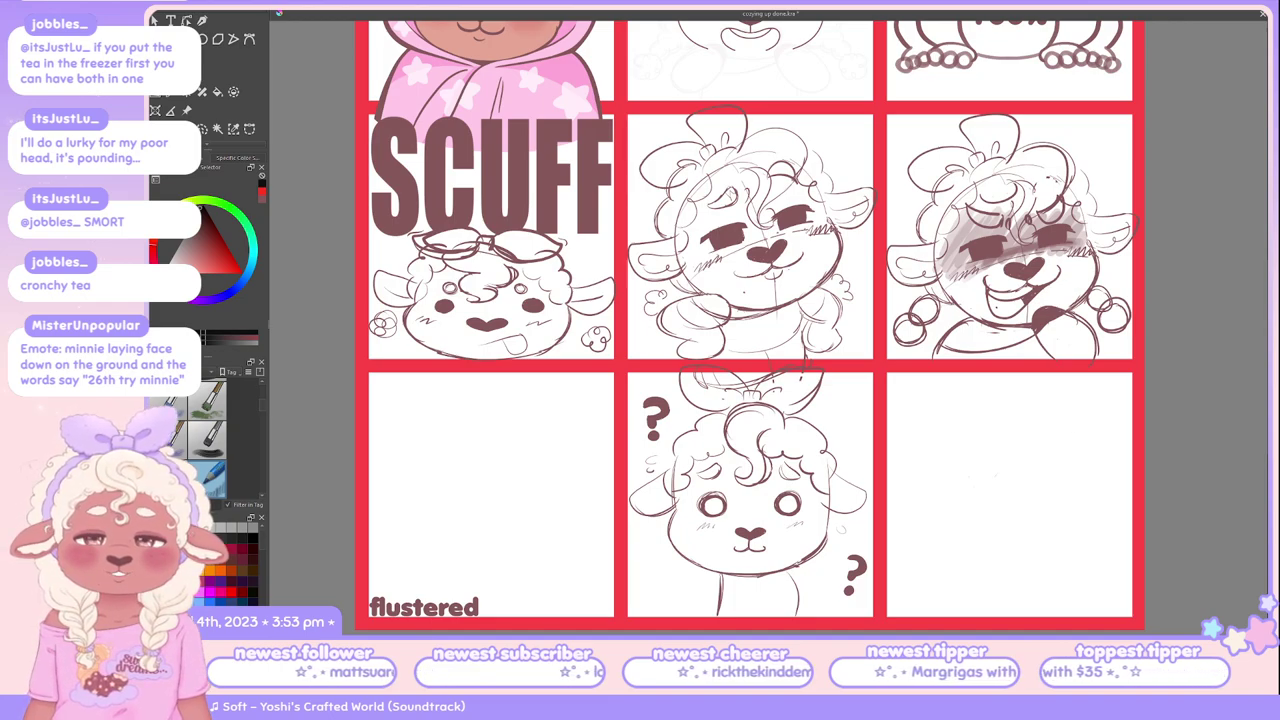
{"action": "scroll", "coordinate": [750, 300], "scroll_direction": "up", "scroll_amount": 5}
{"action": "scroll", "coordinate": [750, 300], "scroll_direction": "down", "scroll_amount": 7}
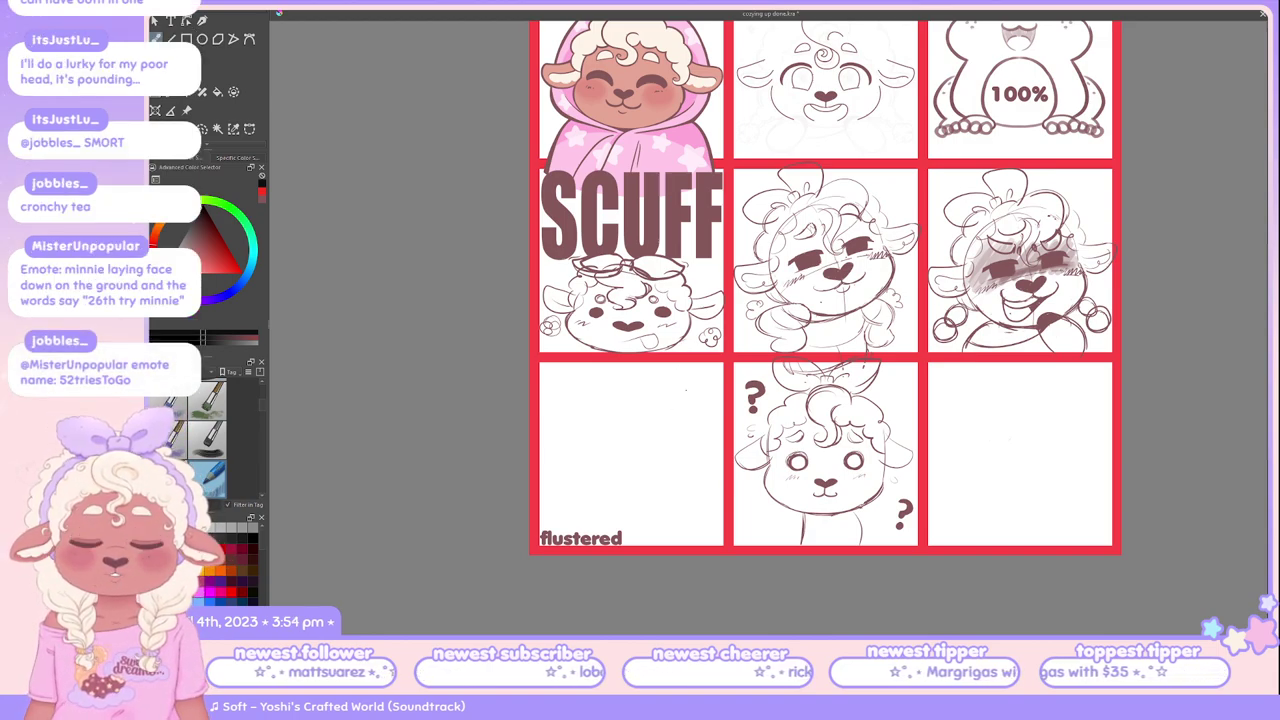
{"action": "scroll", "coordinate": [825, 394], "scroll_direction": "up", "scroll_amount": 4}
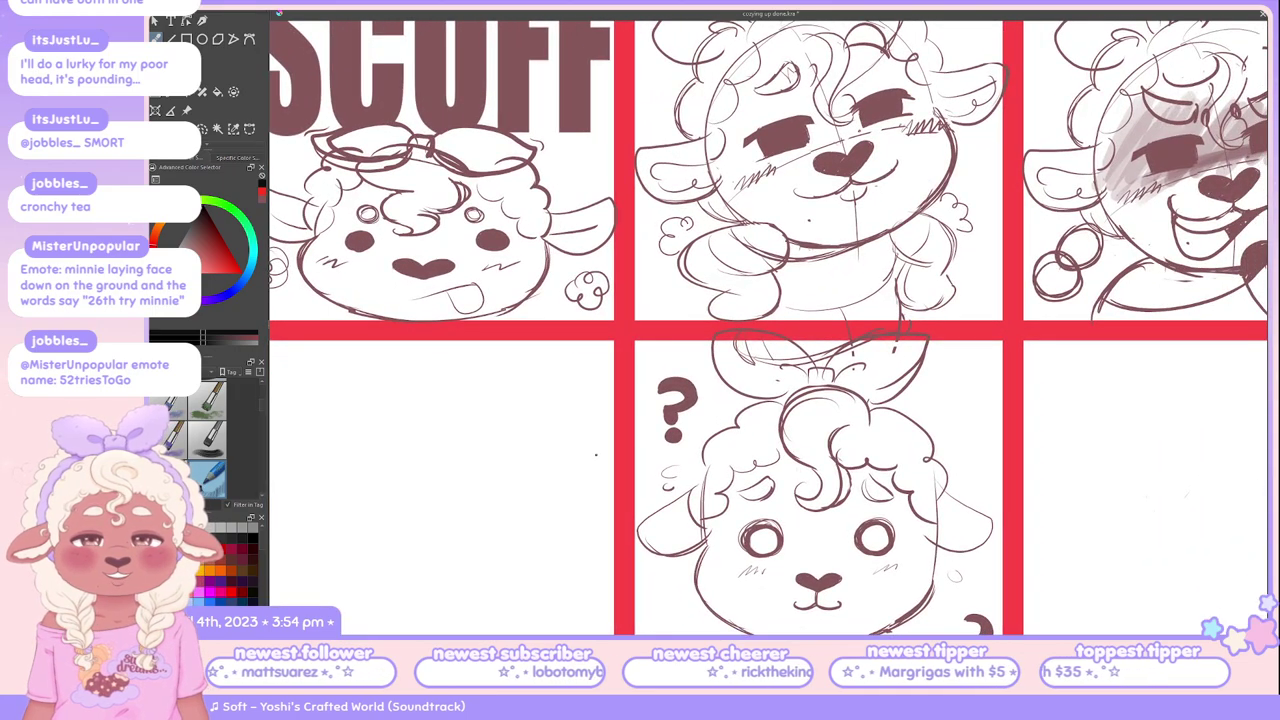
{"action": "left_click_drag", "start_coordinate": [596, 455], "coordinate": [536, 393]}
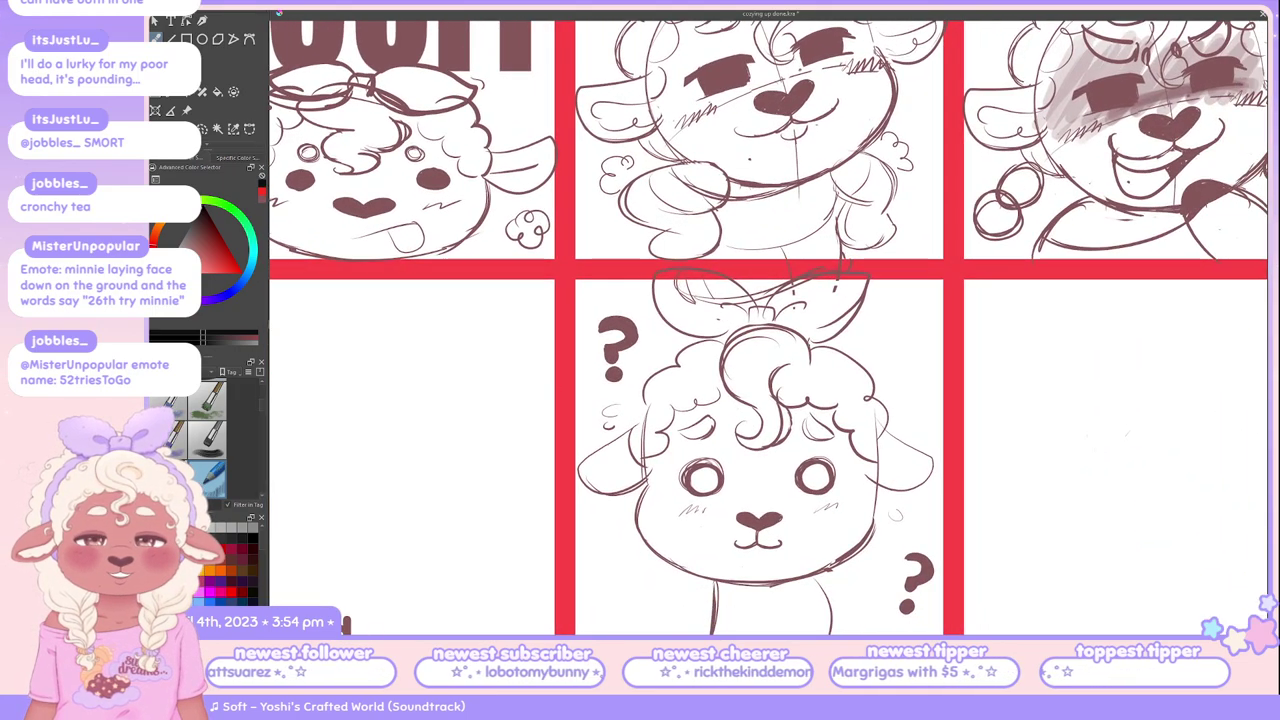
{"action": "scroll", "coordinate": [835, 286], "scroll_direction": "down", "scroll_amount": 3}
{"action": "left_click_drag", "start_coordinate": [835, 286], "coordinate": [785, 344]}
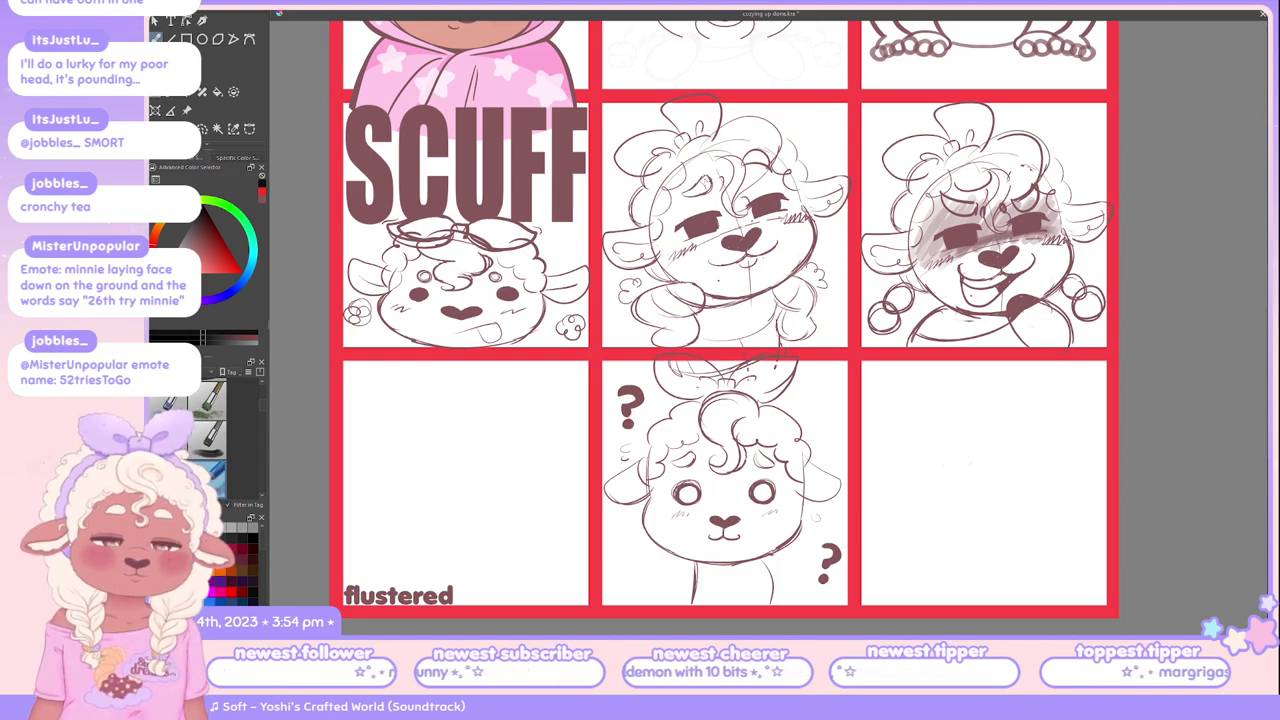
{"action": "scroll", "coordinate": [985, 250], "scroll_direction": "up", "scroll_amount": 5}
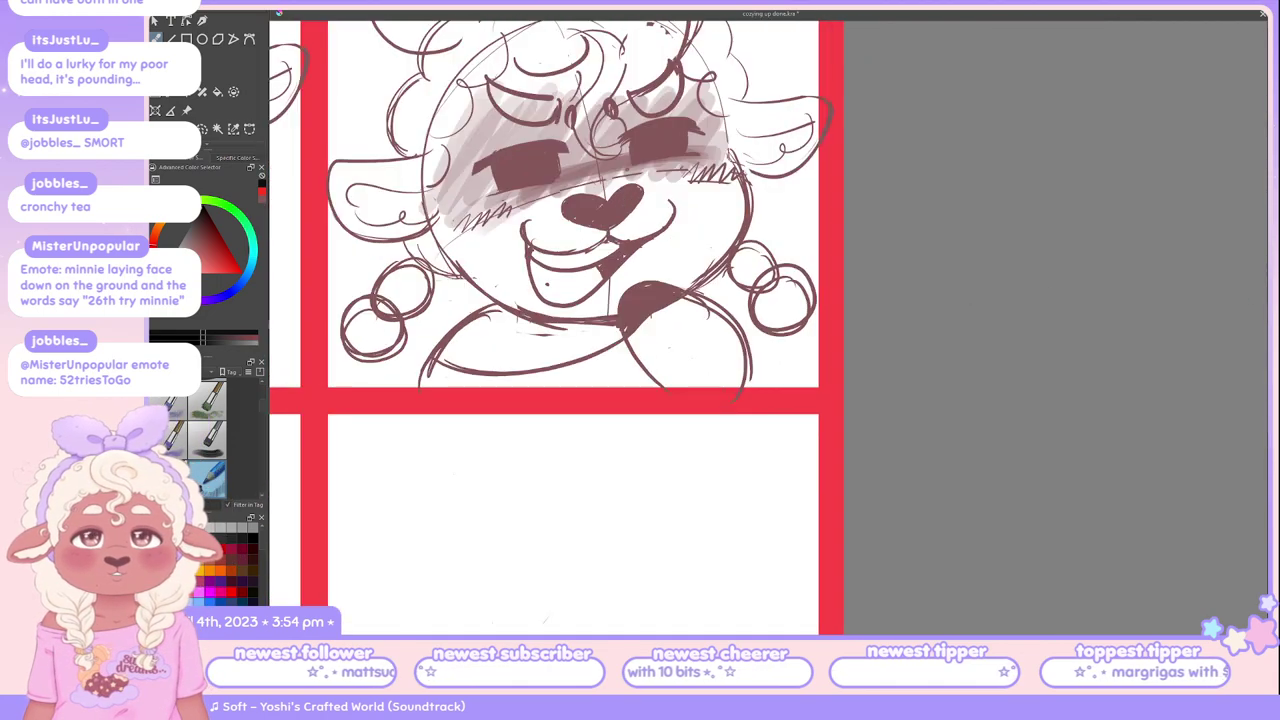
{"action": "scroll", "coordinate": [690, 330], "scroll_direction": "down", "scroll_amount": 5}
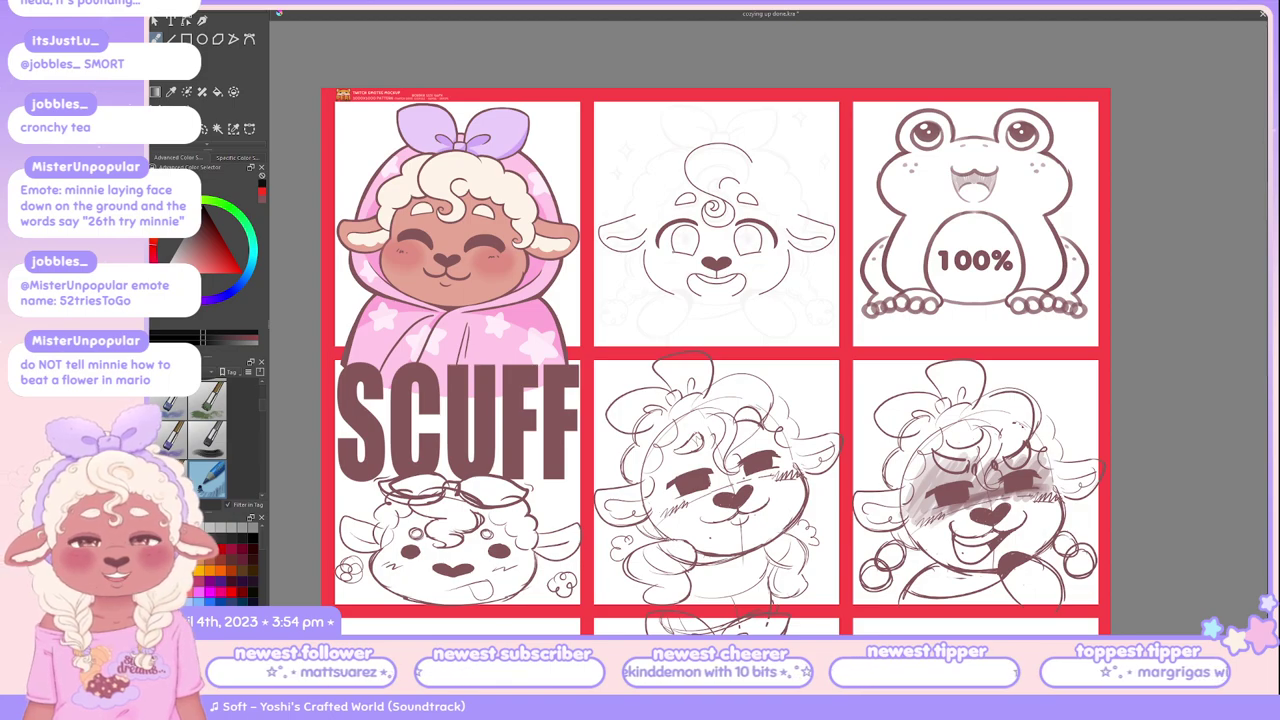
{"action": "left_click_drag", "start_coordinate": [715, 350], "coordinate": [863, 317]}
{"action": "scroll", "coordinate": [1235, 360], "scroll_direction": "up", "scroll_amount": 3}
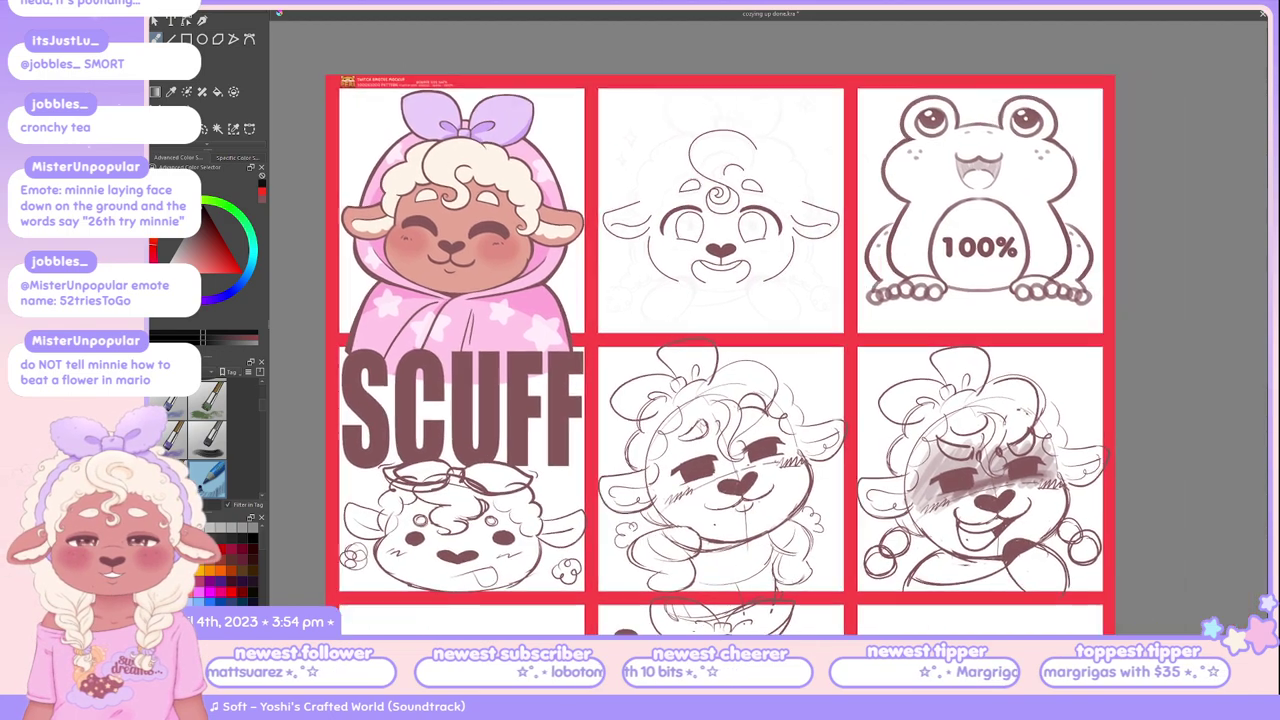
{"action": "scroll", "coordinate": [960, 565], "scroll_direction": "down", "scroll_amount": 3}
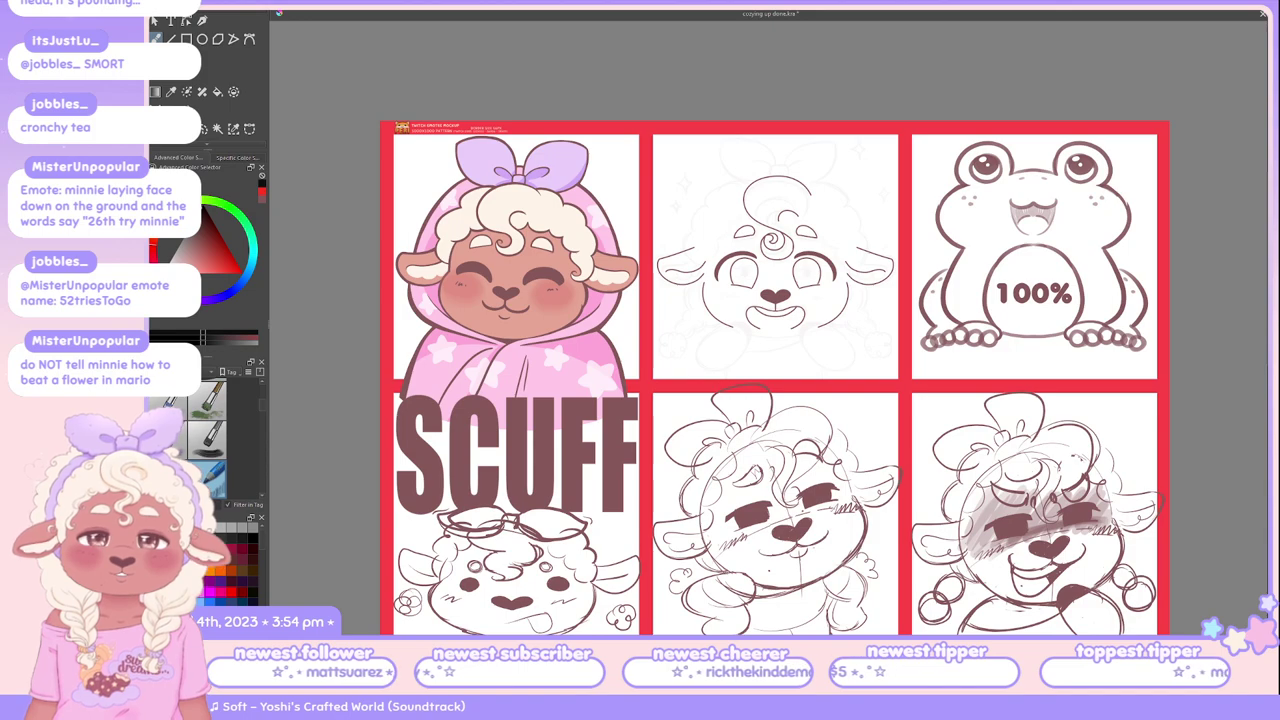
{"action": "scroll", "coordinate": [775, 380], "scroll_direction": "down", "scroll_amount": 5}
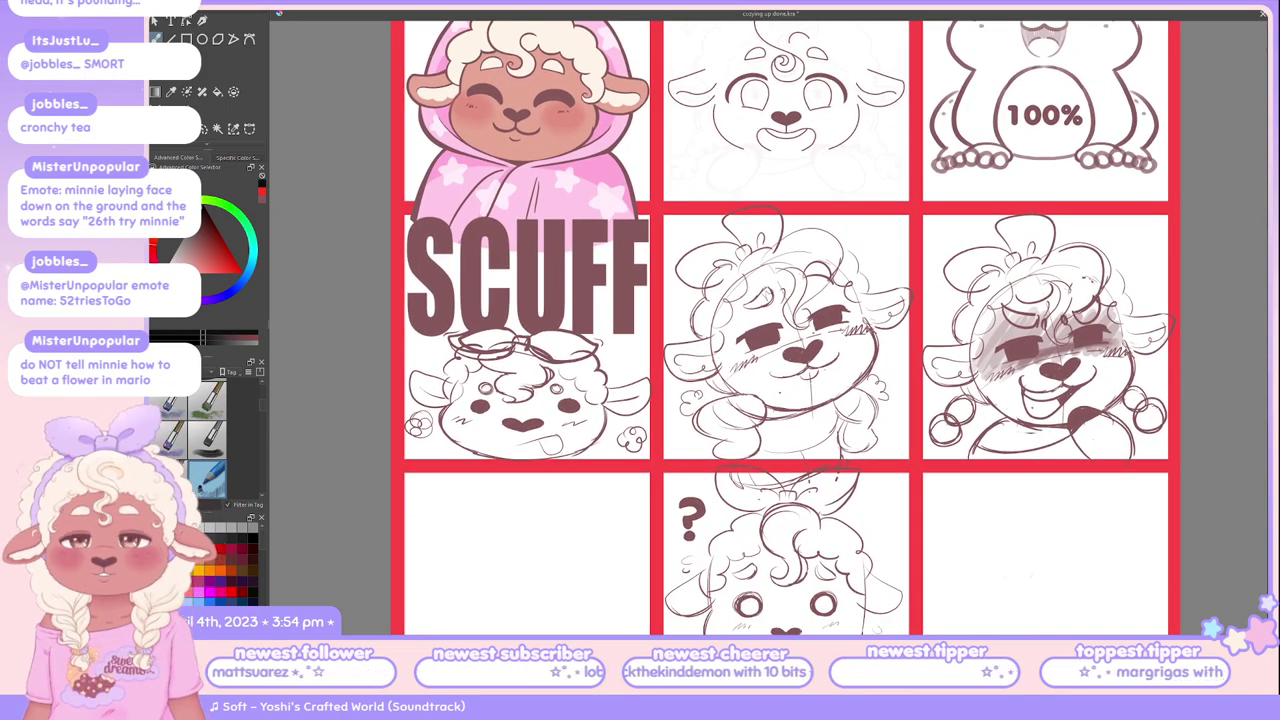
{"action": "scroll", "coordinate": [775, 380], "scroll_direction": "down", "scroll_amount": 6}
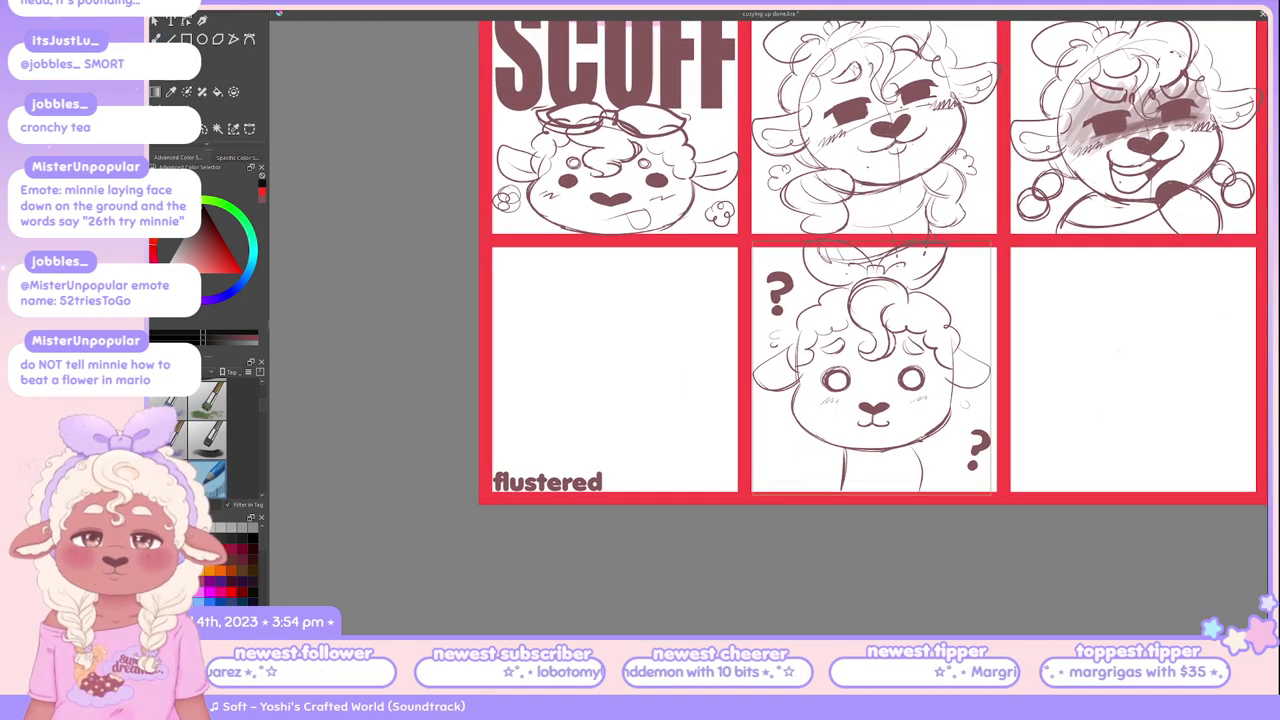
Step: Move the question-mark, sleepy-eyed and laughing sheep sketches into the bottom row's first, second and third cells respectively
{"action": "left_click_drag", "start_coordinate": [560, 330], "coordinate": [623, 397]}
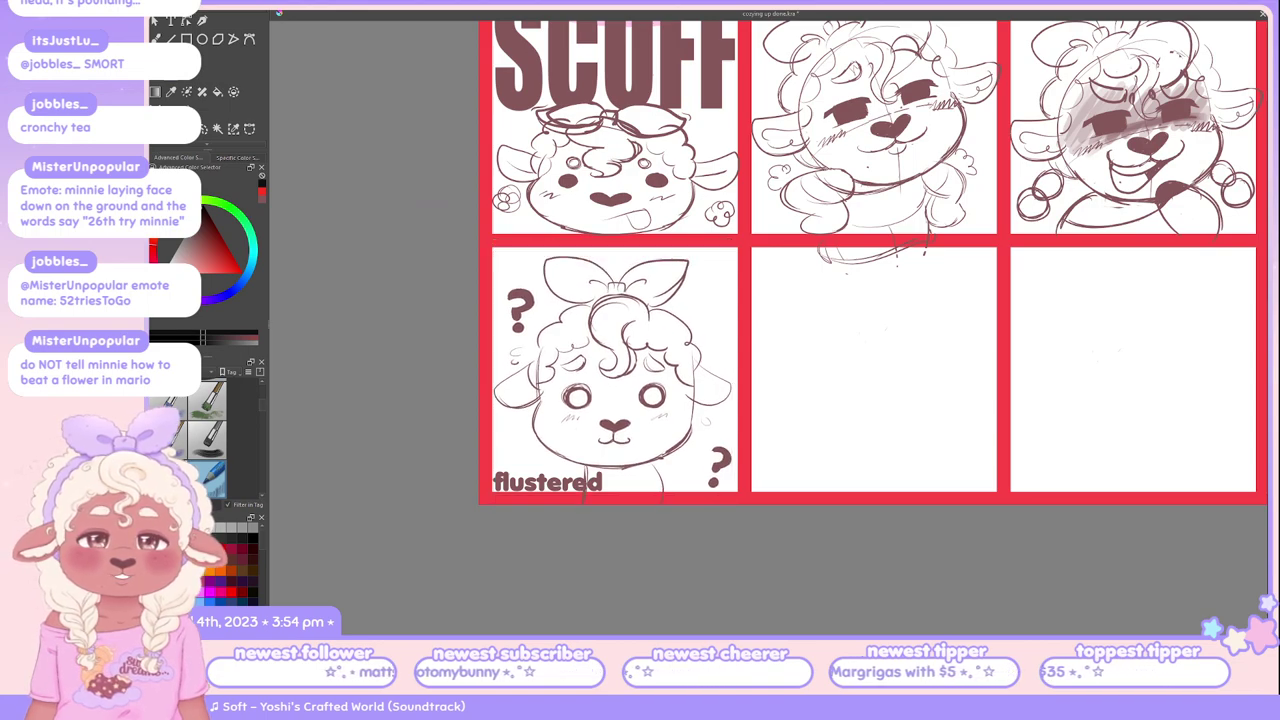
{"action": "left_click_drag", "start_coordinate": [875, 140], "coordinate": [889, 359]}
{"action": "left_click", "coordinate": [1135, 140]}
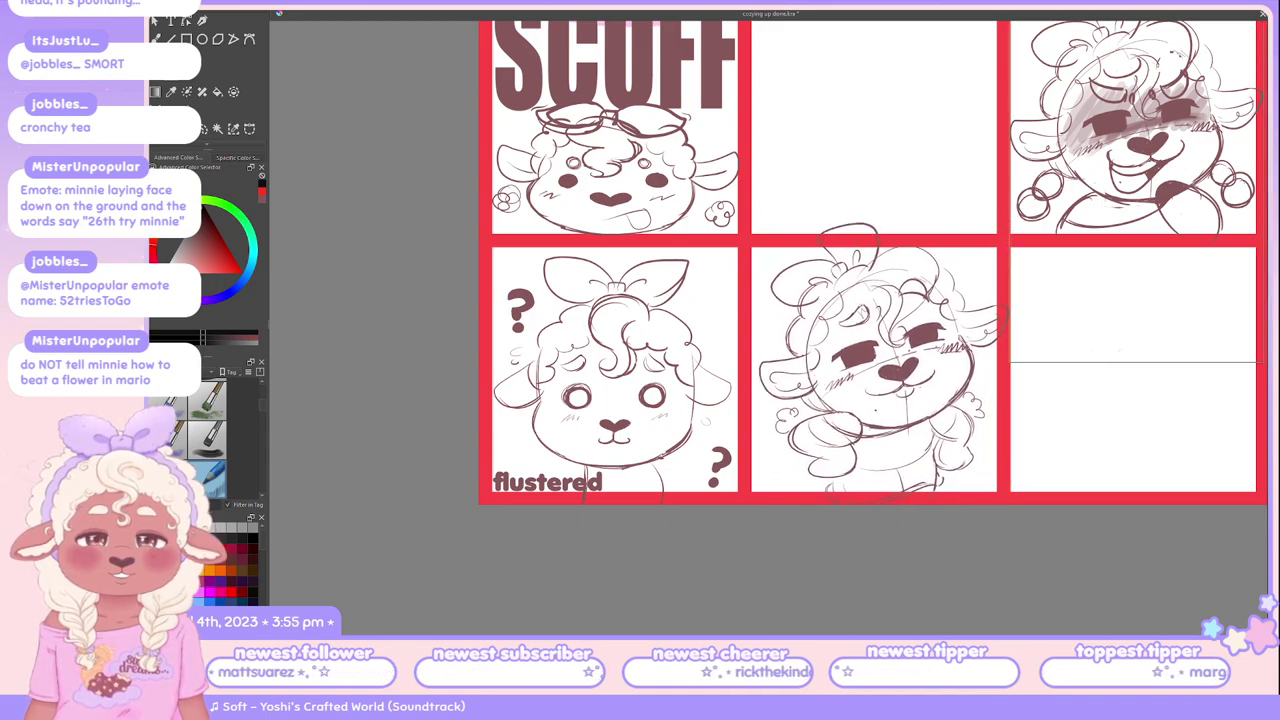
{"action": "mouse_move", "coordinate": [1135, 140]}
{"action": "left_mouse_down"}
{"action": "mouse_move", "coordinate": [1137, 395]}
{"action": "mouse_move", "coordinate": [970, 405]}
{"action": "left_mouse_up"}
Step: Examine the rearranged emote sheet, including the emptied middle-row cells and the three sheep sketches in the bottom row
{"action": "scroll", "coordinate": [710, 330], "scroll_direction": "up", "scroll_amount": 5}
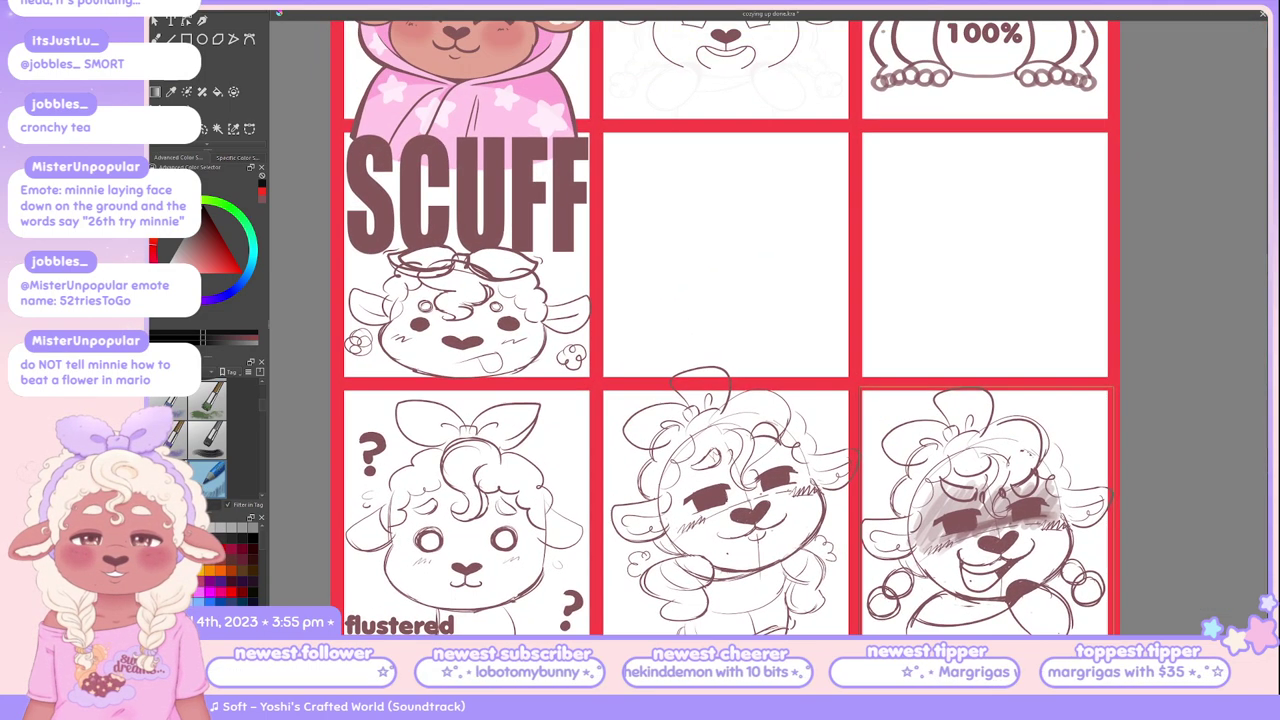
{"action": "scroll", "coordinate": [594, 213], "scroll_direction": "up", "scroll_amount": 4}
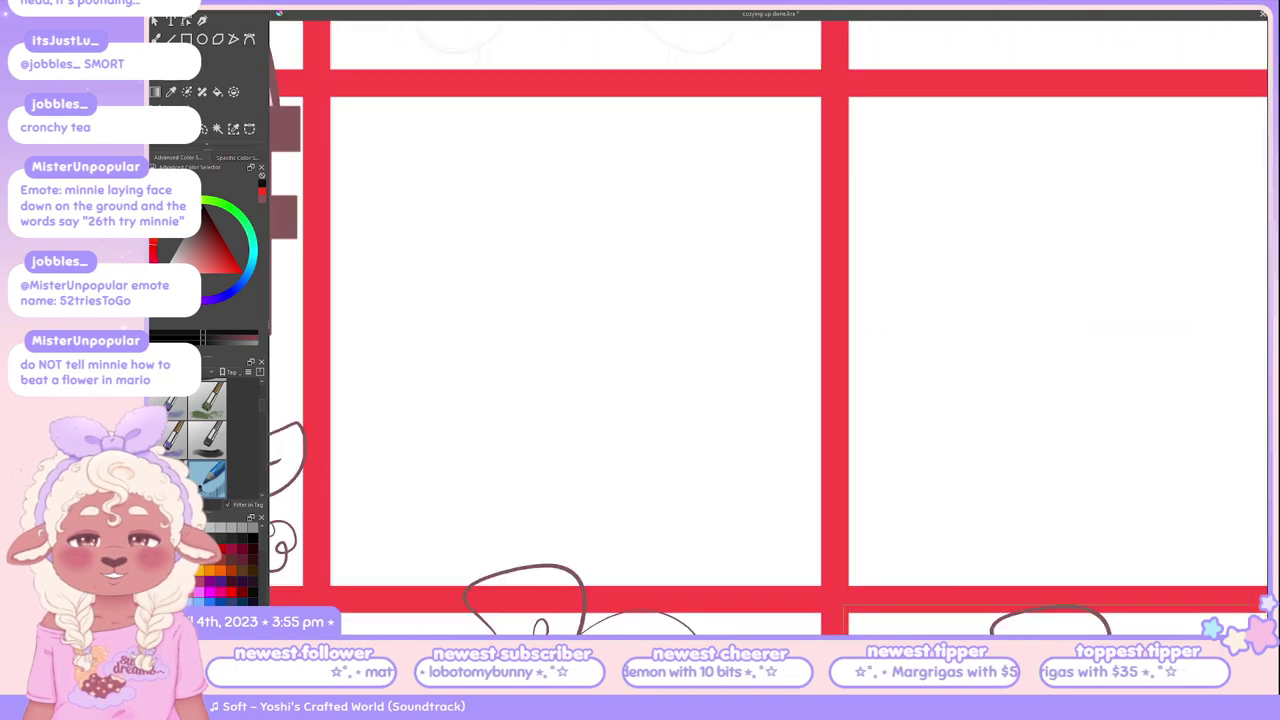
{"action": "scroll", "coordinate": [594, 213], "scroll_direction": "down", "scroll_amount": 2}
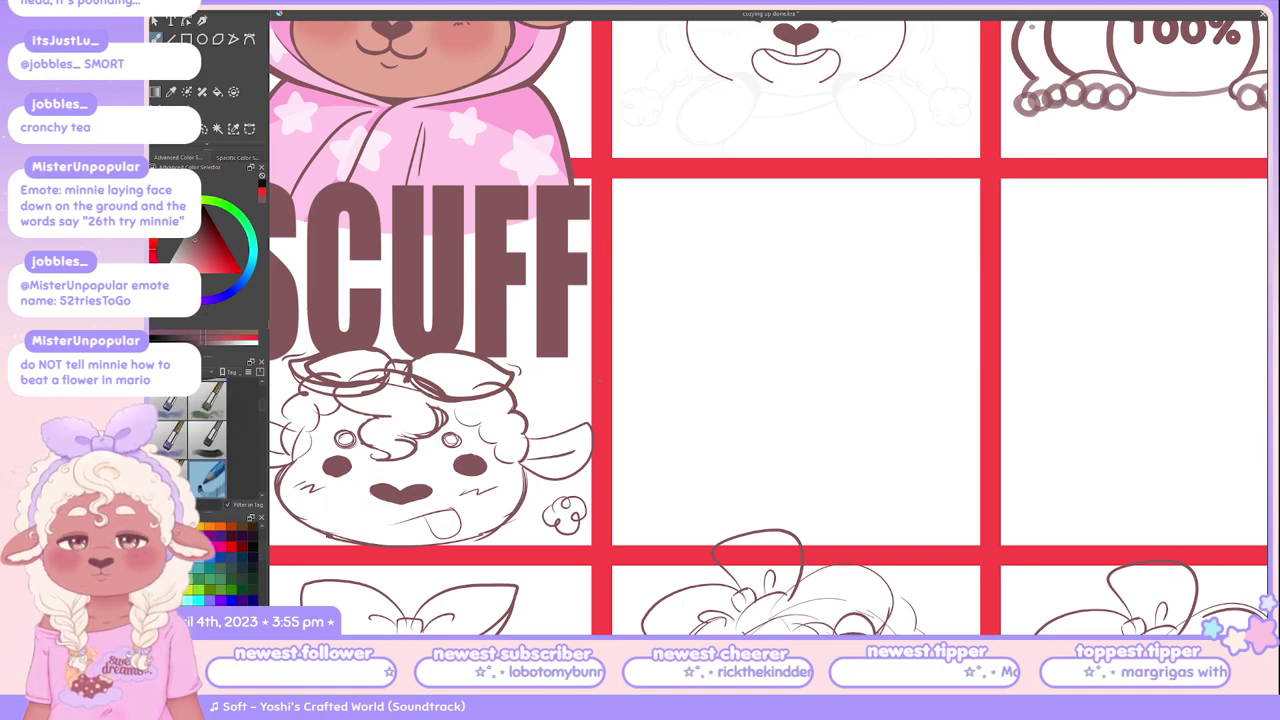
{"action": "scroll", "coordinate": [190, 440], "scroll_direction": "down", "scroll_amount": 2}
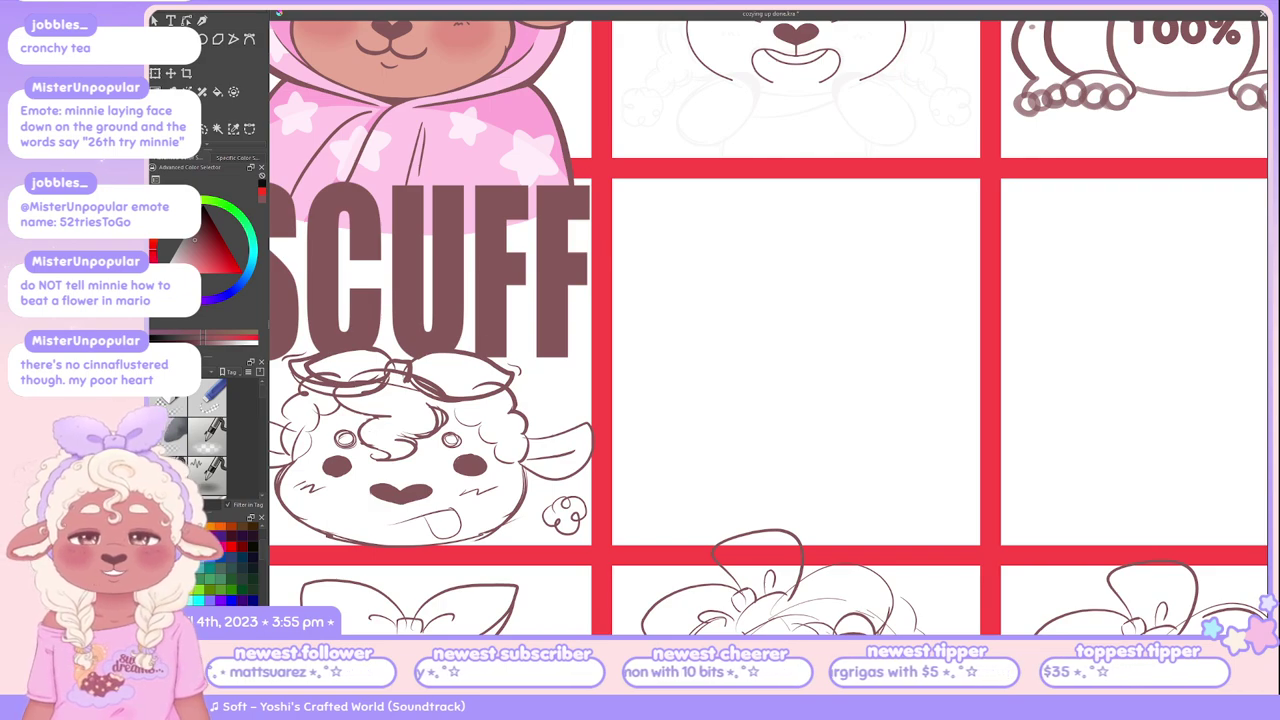
{"action": "key", "text": "minus"}
{"action": "scroll", "coordinate": [726, 328], "scroll_direction": "up", "scroll_amount": 1}
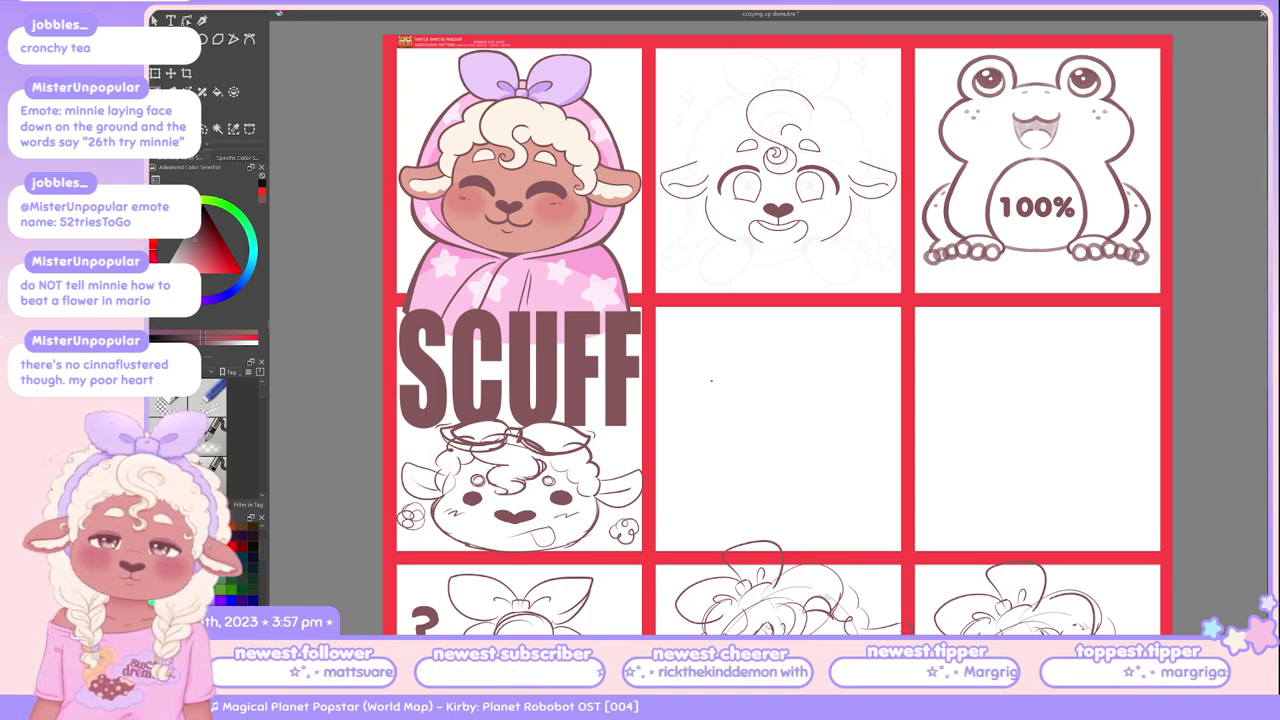
{"action": "scroll", "coordinate": [776, 314], "scroll_direction": "down", "scroll_amount": 2}
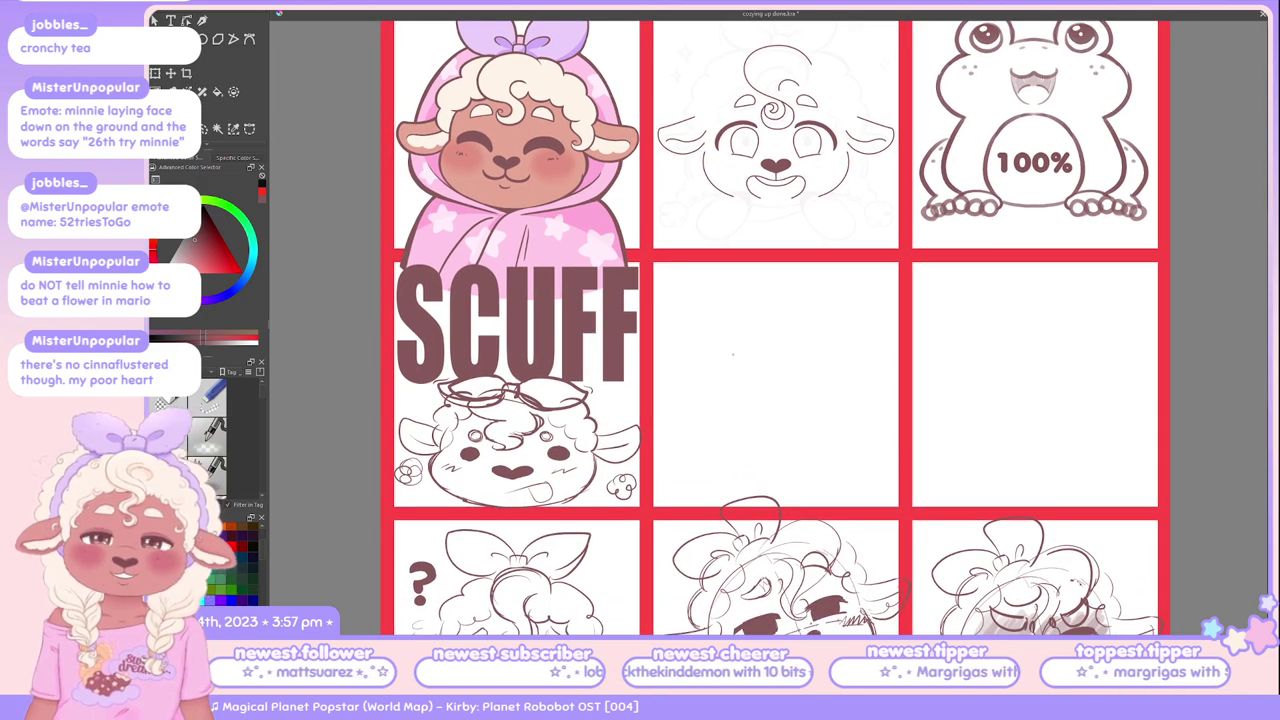
{"action": "scroll", "coordinate": [793, 328], "scroll_direction": "down", "scroll_amount": 3}
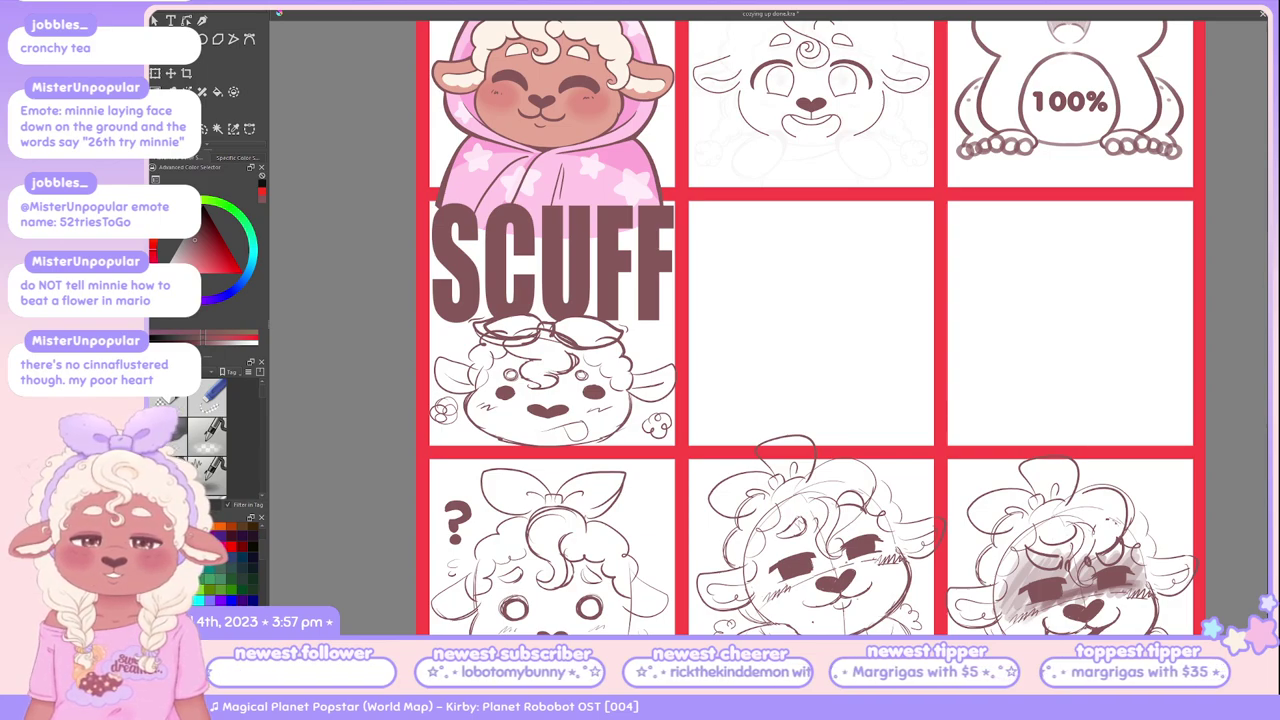
{"action": "scroll", "coordinate": [770, 330], "scroll_direction": "up", "scroll_amount": 2}
{"action": "scroll", "coordinate": [770, 330], "scroll_direction": "down", "scroll_amount": 2}
{"action": "scroll", "coordinate": [770, 330], "scroll_direction": "down", "scroll_amount": 4}
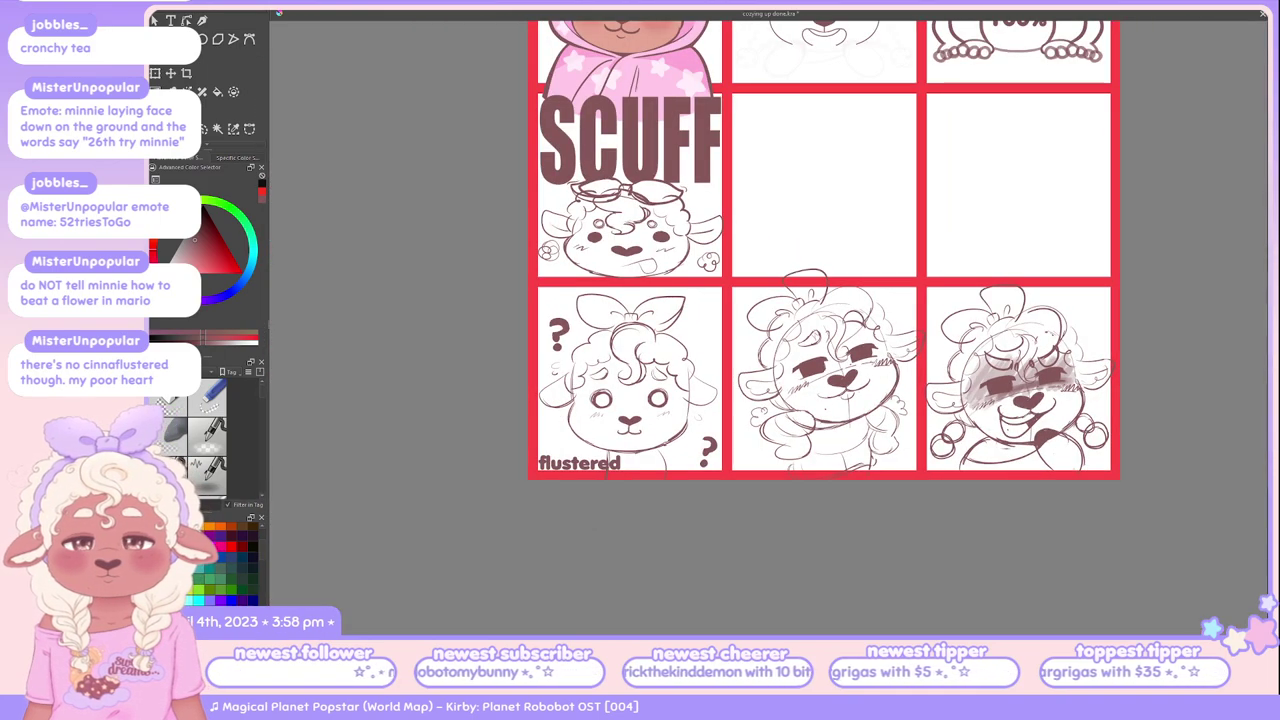
{"action": "scroll", "coordinate": [800, 300], "scroll_direction": "up", "scroll_amount": 2}
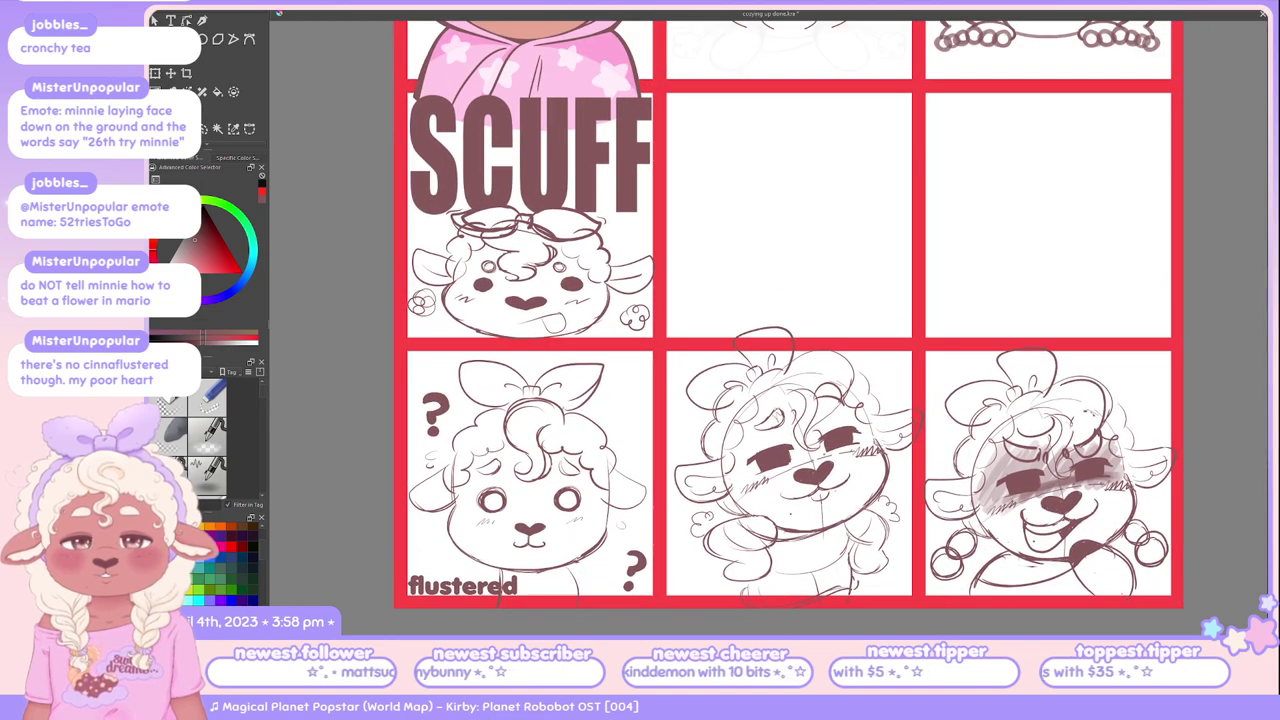
{"action": "left_click_drag", "start_coordinate": [678, 326], "coordinate": [596, 384]}
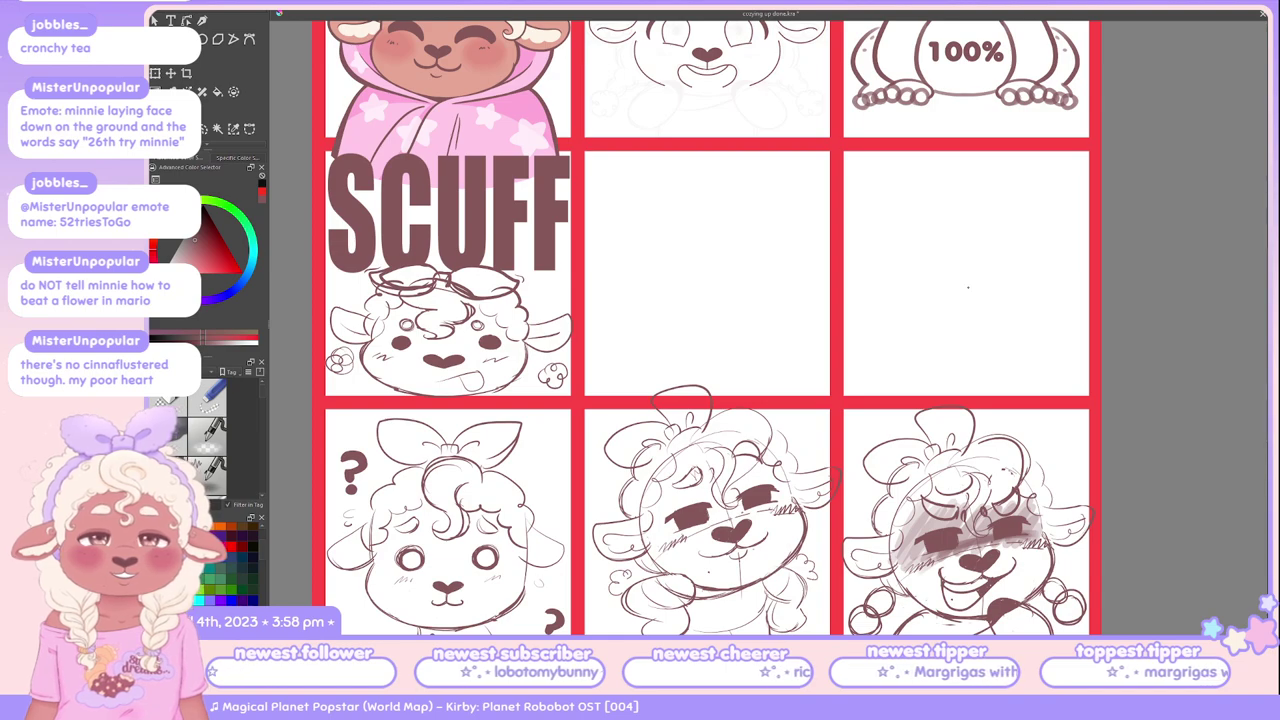
{"action": "left_click_drag", "start_coordinate": [596, 384], "coordinate": [651, 587]}
Step: Examine the top row up close, comparing the finished hooded sheep, the smiling sheep line art and the 100% frog
{"action": "scroll", "coordinate": [768, 327], "scroll_direction": "up", "scroll_amount": 3}
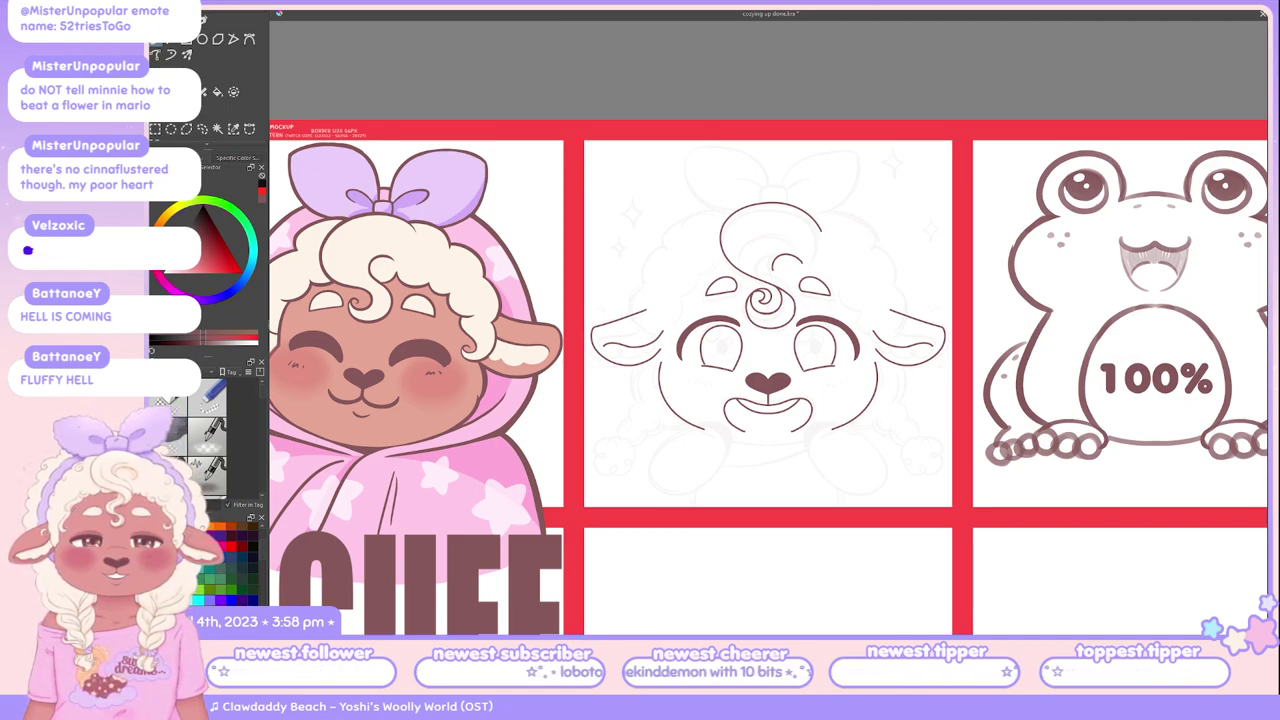
{"action": "scroll", "coordinate": [928, 421], "scroll_direction": "down", "scroll_amount": 2}
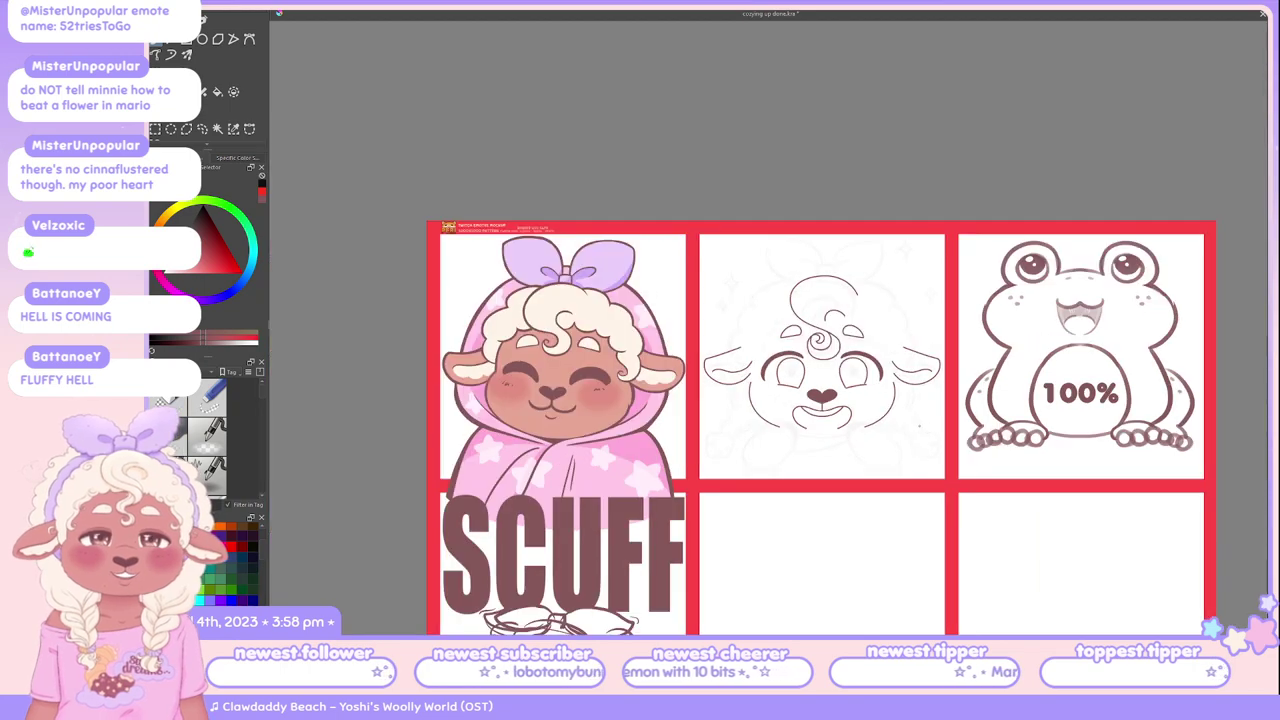
{"action": "left_click_drag", "start_coordinate": [928, 421], "coordinate": [869, 279]}
{"action": "scroll", "coordinate": [836, 311], "scroll_direction": "up", "scroll_amount": 2}
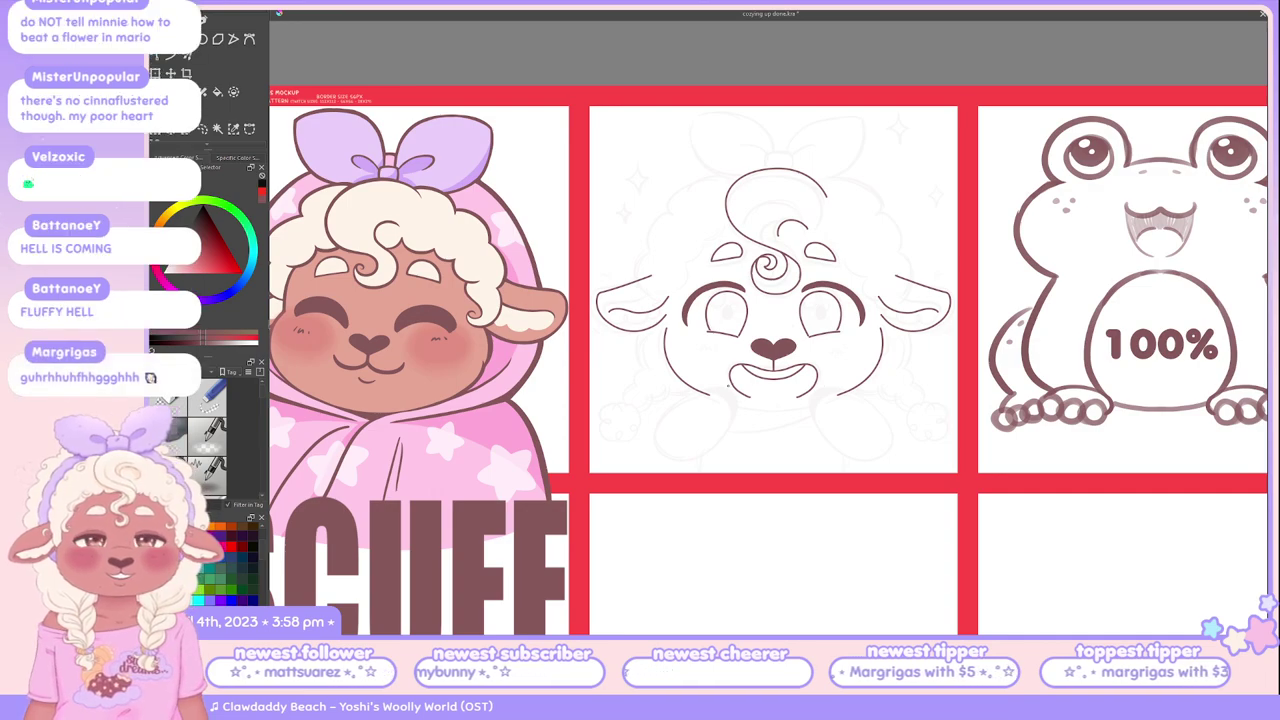
{"action": "left_click_drag", "start_coordinate": [770, 350], "coordinate": [880, 294]}
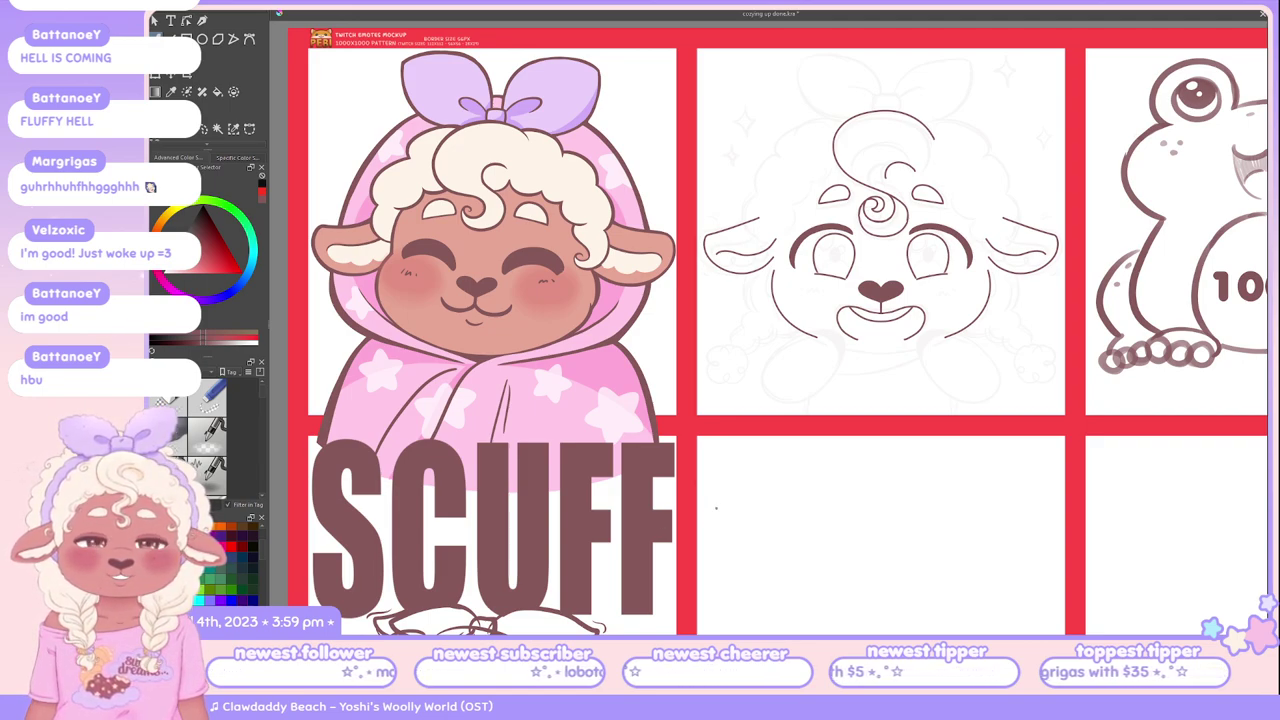
{"action": "scroll", "coordinate": [780, 330], "scroll_direction": "down", "scroll_amount": 3}
{"action": "left_click_drag", "start_coordinate": [640, 330], "coordinate": [853, 417]}
{"action": "scroll", "coordinate": [870, 370], "scroll_direction": "up", "scroll_amount": 3}
{"action": "scroll", "coordinate": [724, 453], "scroll_direction": "up", "scroll_amount": 2}
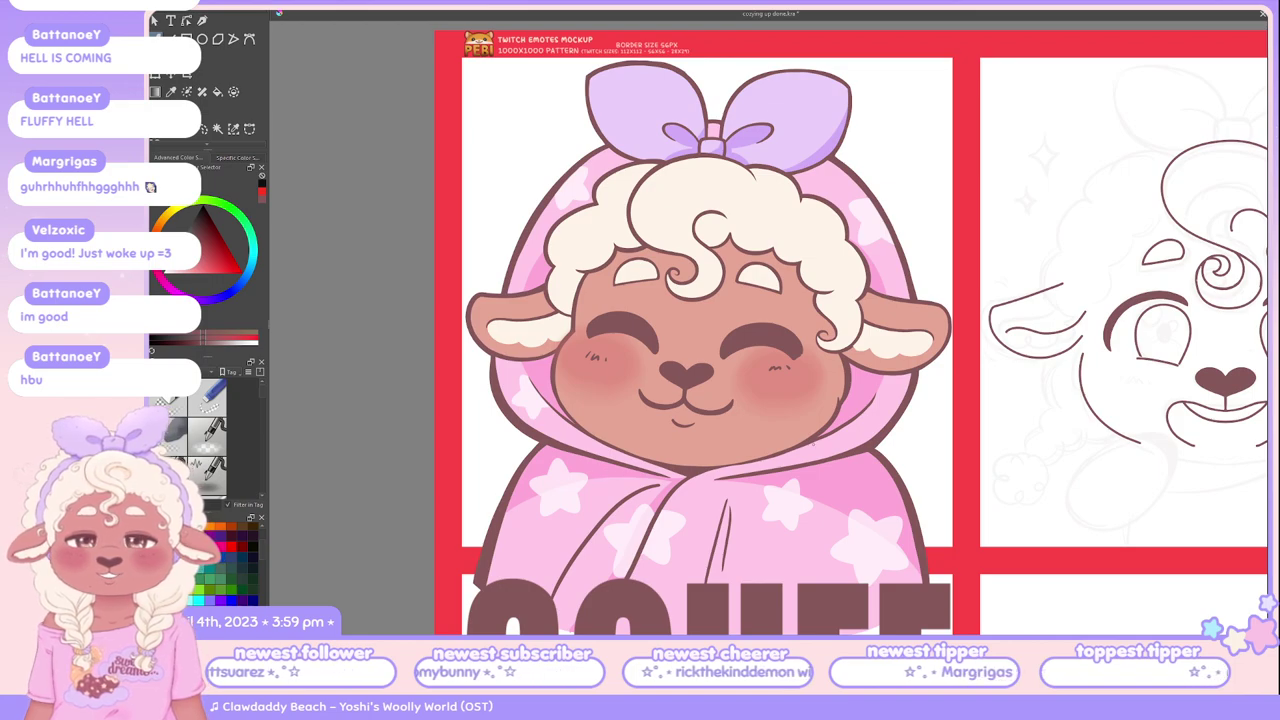
{"action": "scroll", "coordinate": [510, 366], "scroll_direction": "down", "scroll_amount": 2}
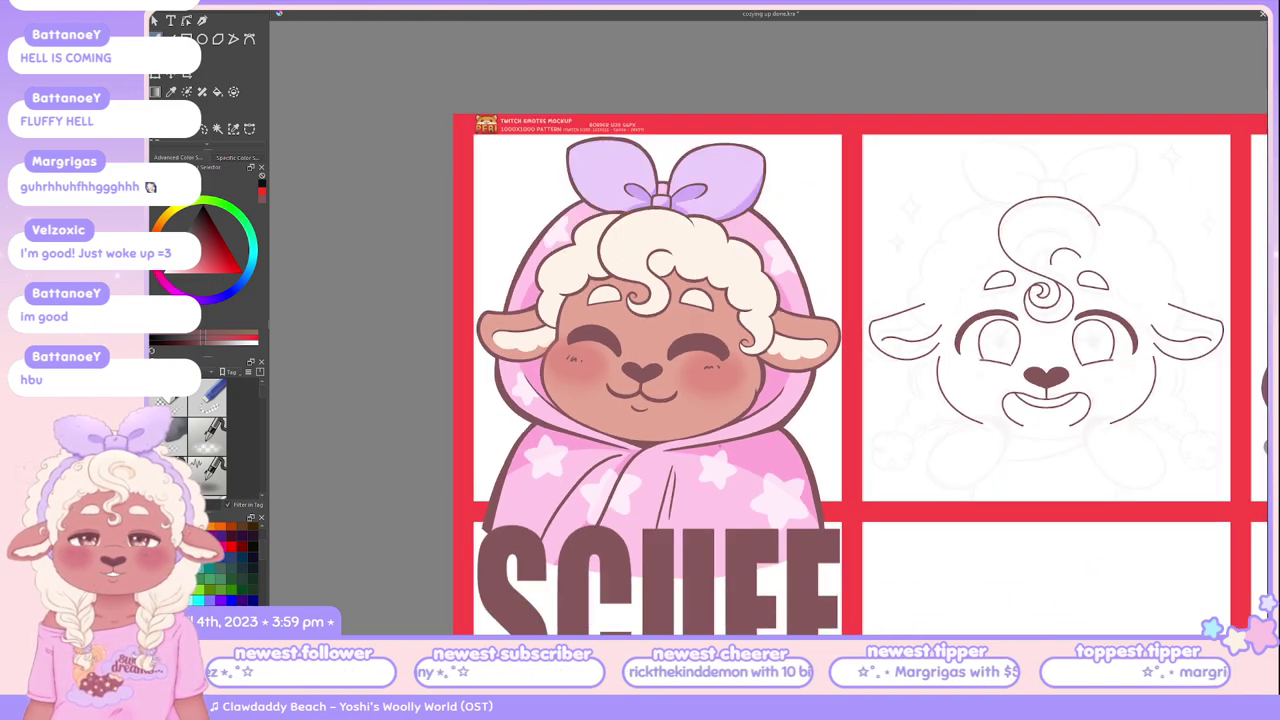
{"action": "scroll", "coordinate": [710, 455], "scroll_direction": "down", "scroll_amount": 2}
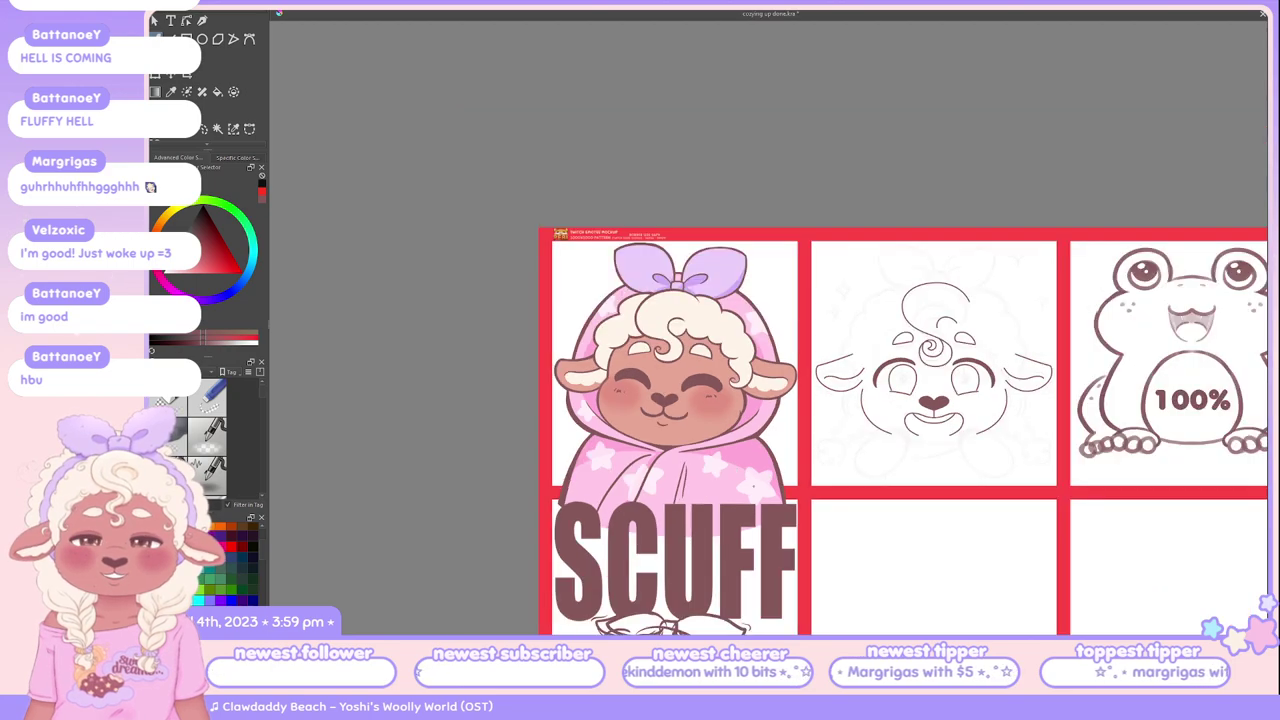
{"action": "left_click_drag", "start_coordinate": [800, 400], "coordinate": [744, 340]}
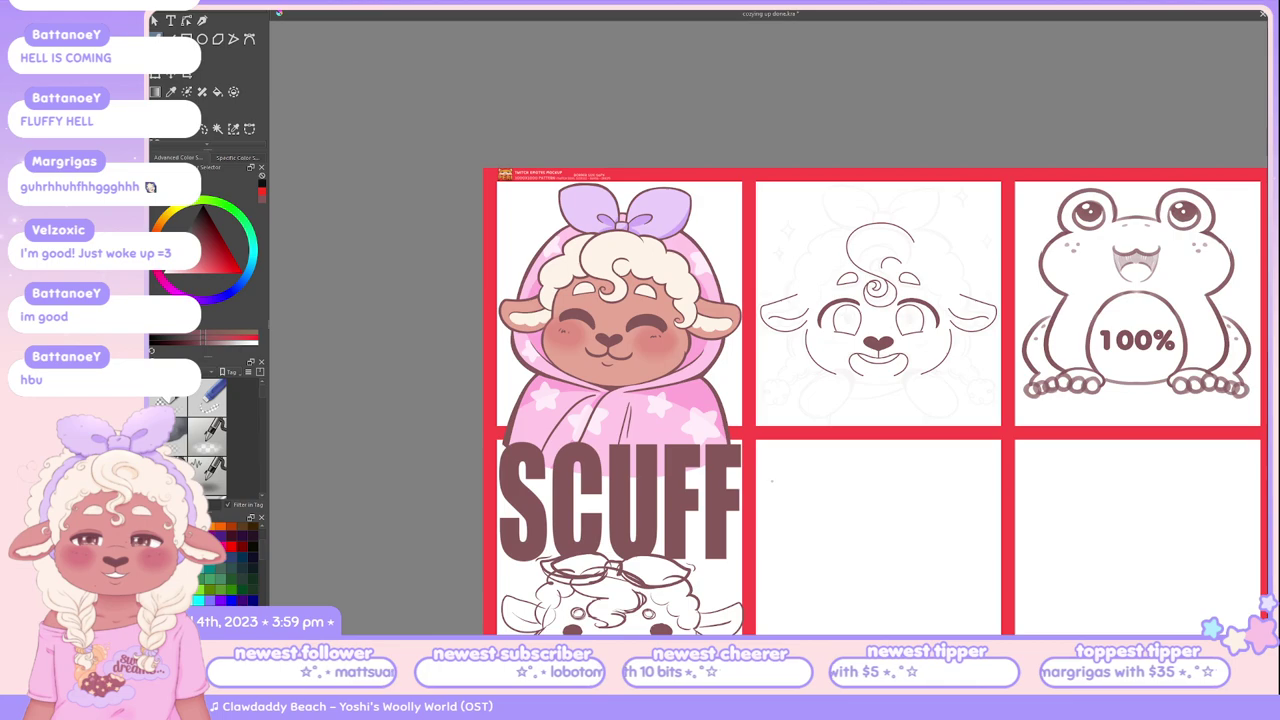
{"action": "left_click_drag", "start_coordinate": [870, 400], "coordinate": [818, 413]}
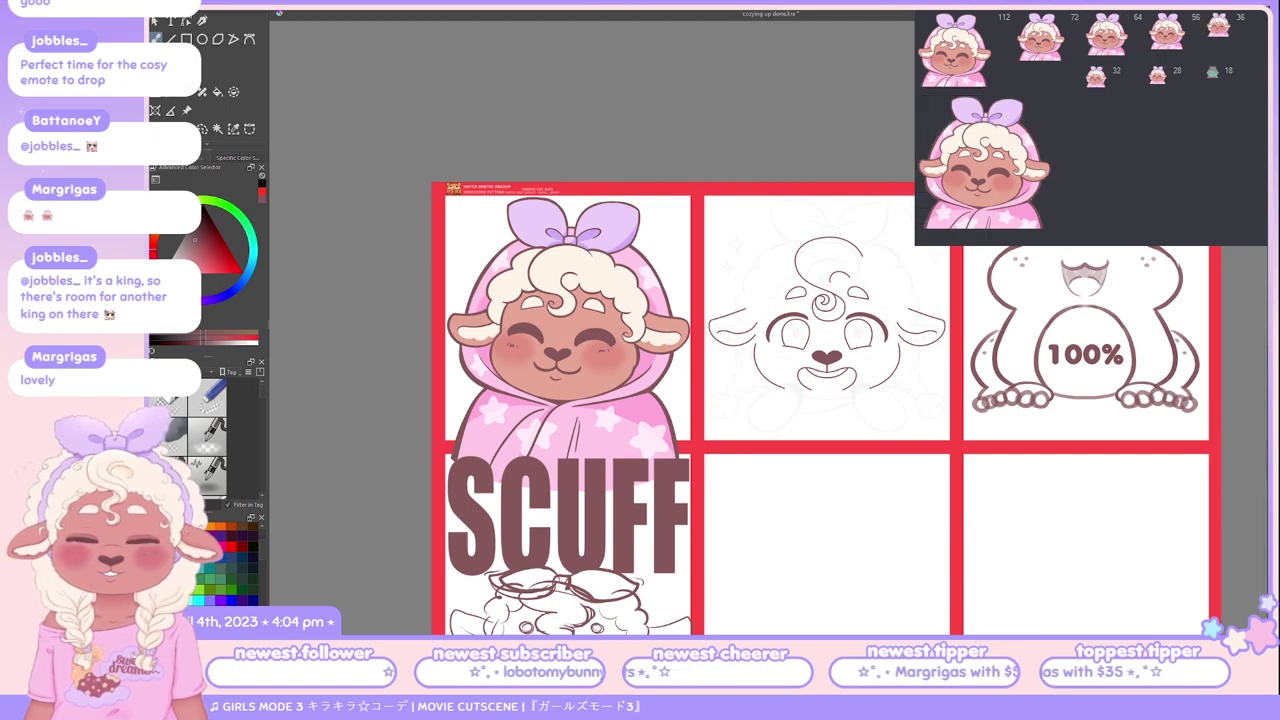
Step: Check the hooded sheep emote's size previews against white, black and dark grey backgrounds
{"action": "left_click", "coordinate": [1211, 13]}
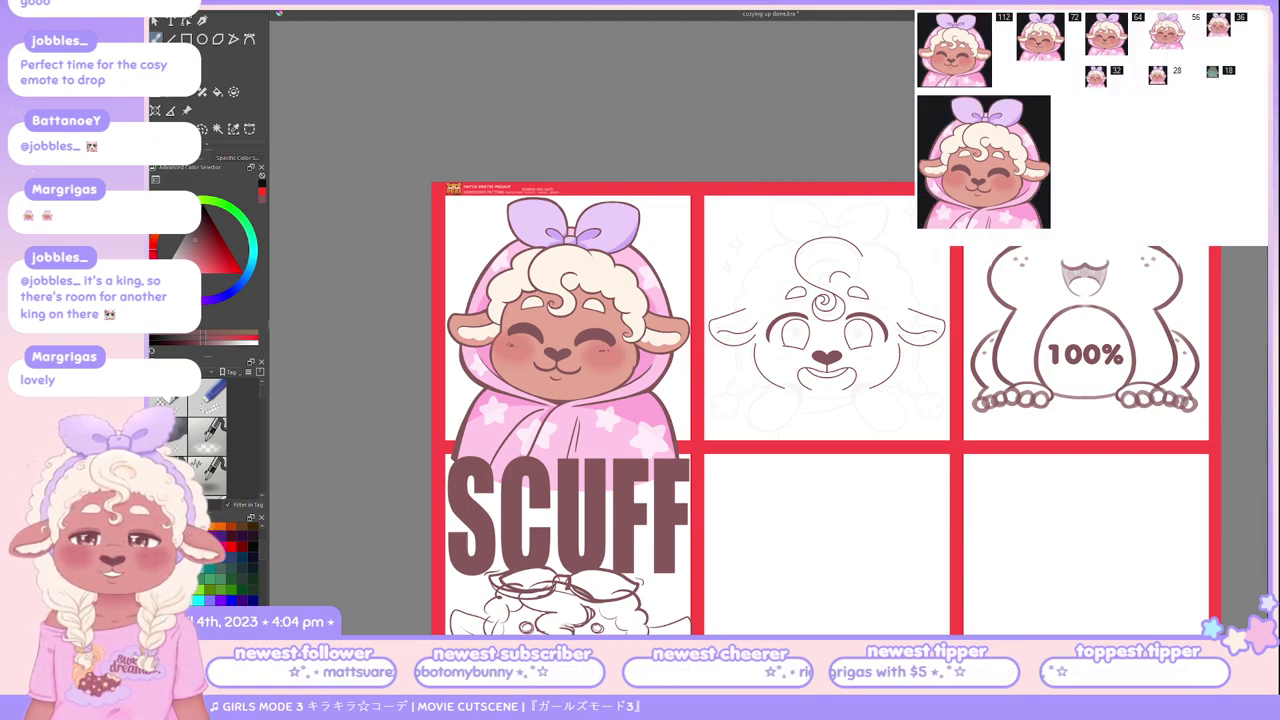
{"action": "left_click", "coordinate": [1214, 13]}
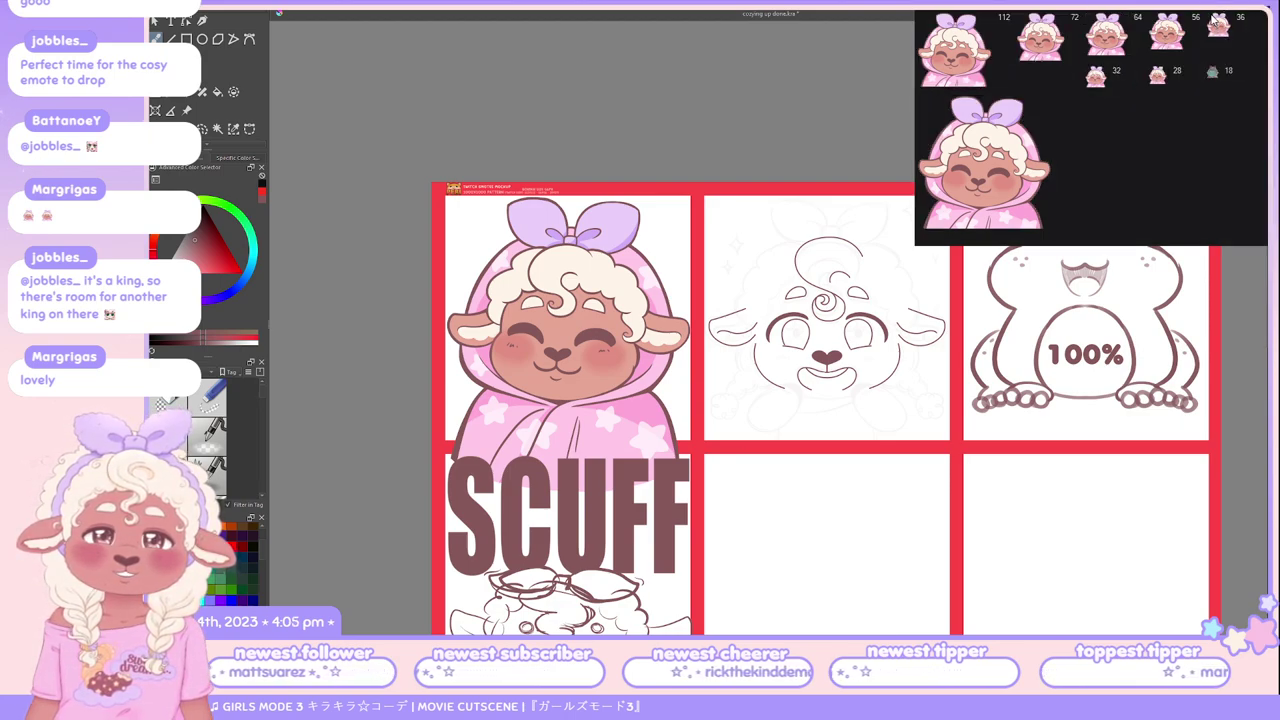
{"action": "left_click", "coordinate": [1213, 13]}
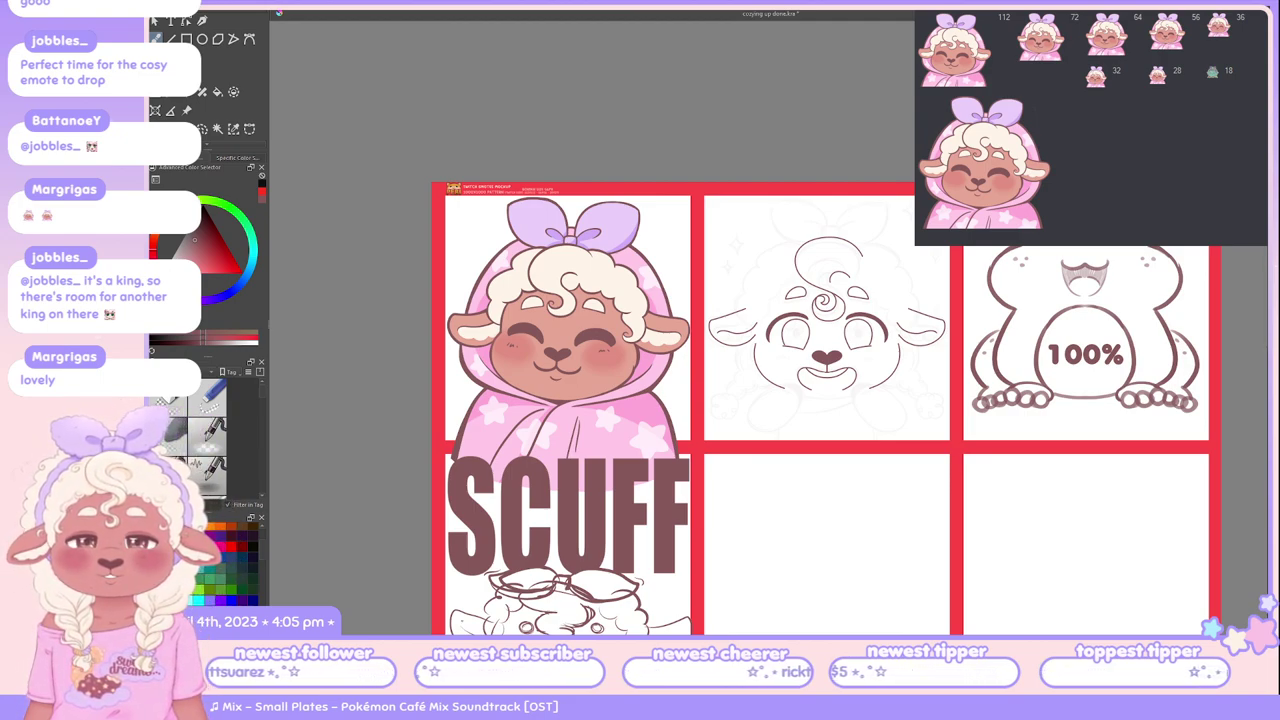
Step: Review all three rows of the emote sheet, ending on a close view of the smiling sheep line art
{"action": "key", "text": "minus"}
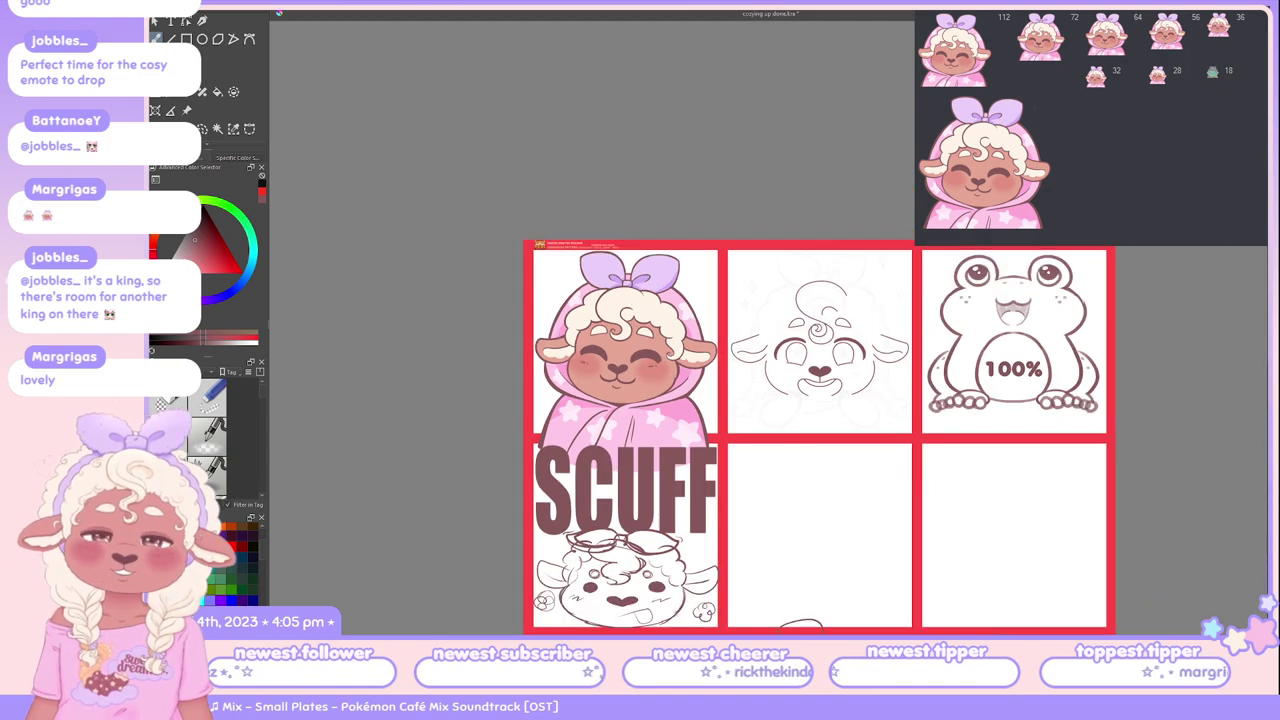
{"action": "scroll", "coordinate": [786, 414], "scroll_direction": "down", "scroll_amount": 3}
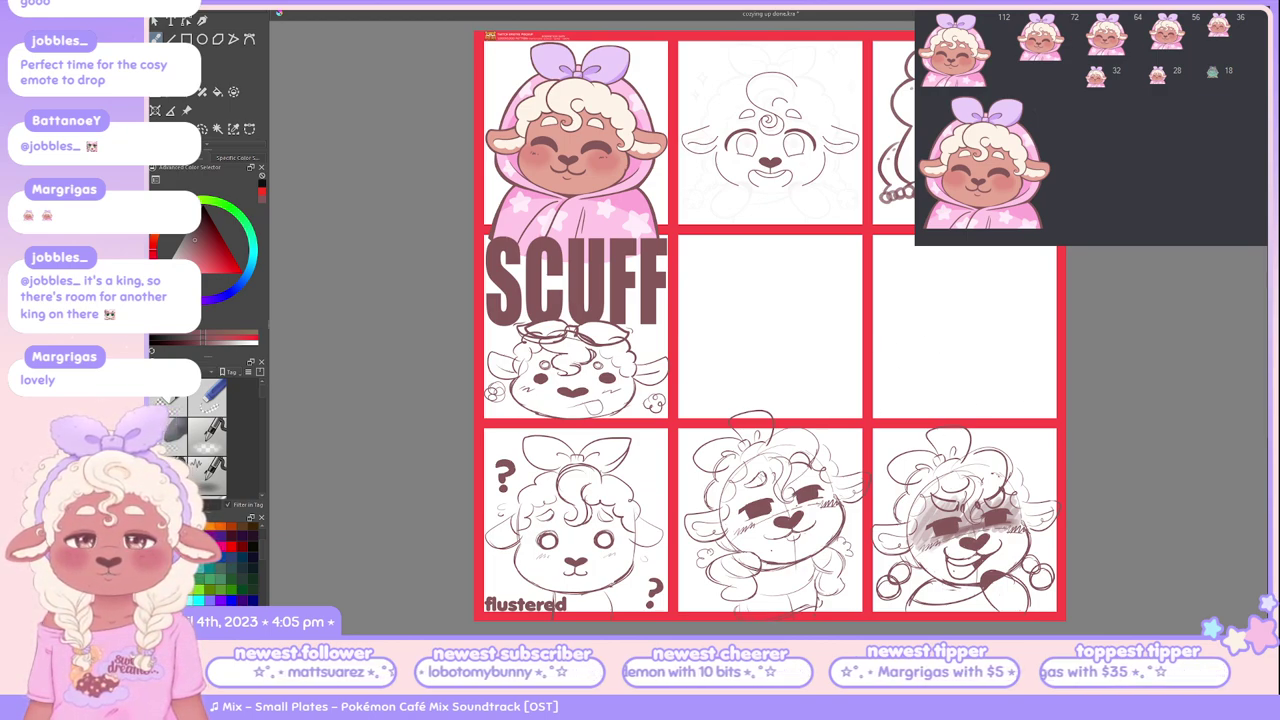
{"action": "scroll", "coordinate": [777, 314], "scroll_direction": "down", "scroll_amount": 2}
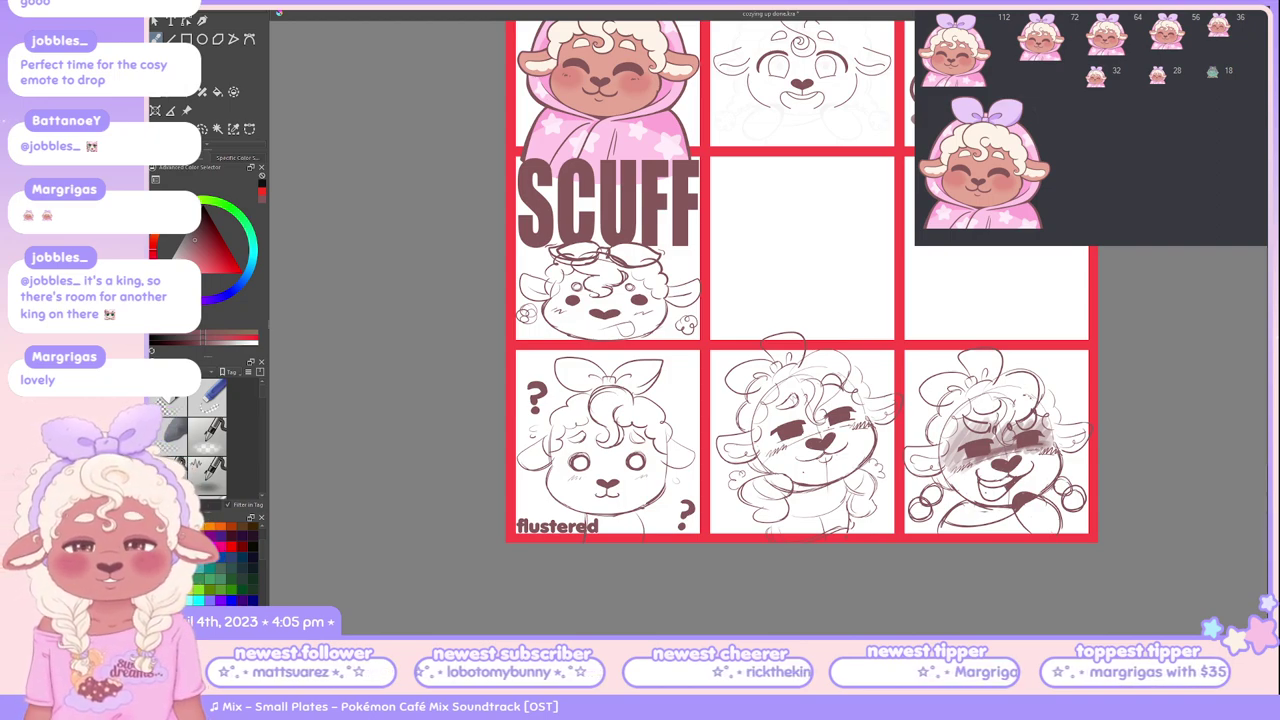
{"action": "scroll", "coordinate": [855, 332], "scroll_direction": "up", "scroll_amount": 3}
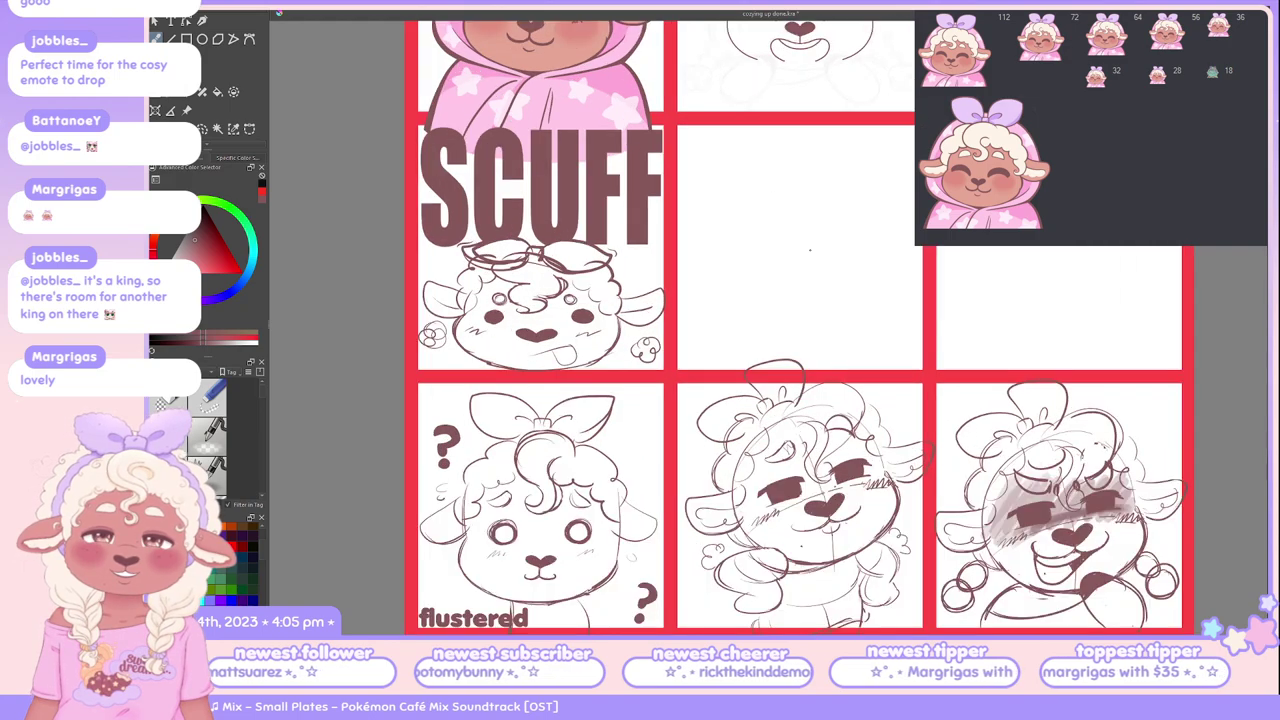
{"action": "left_click_drag", "start_coordinate": [855, 332], "coordinate": [890, 402]}
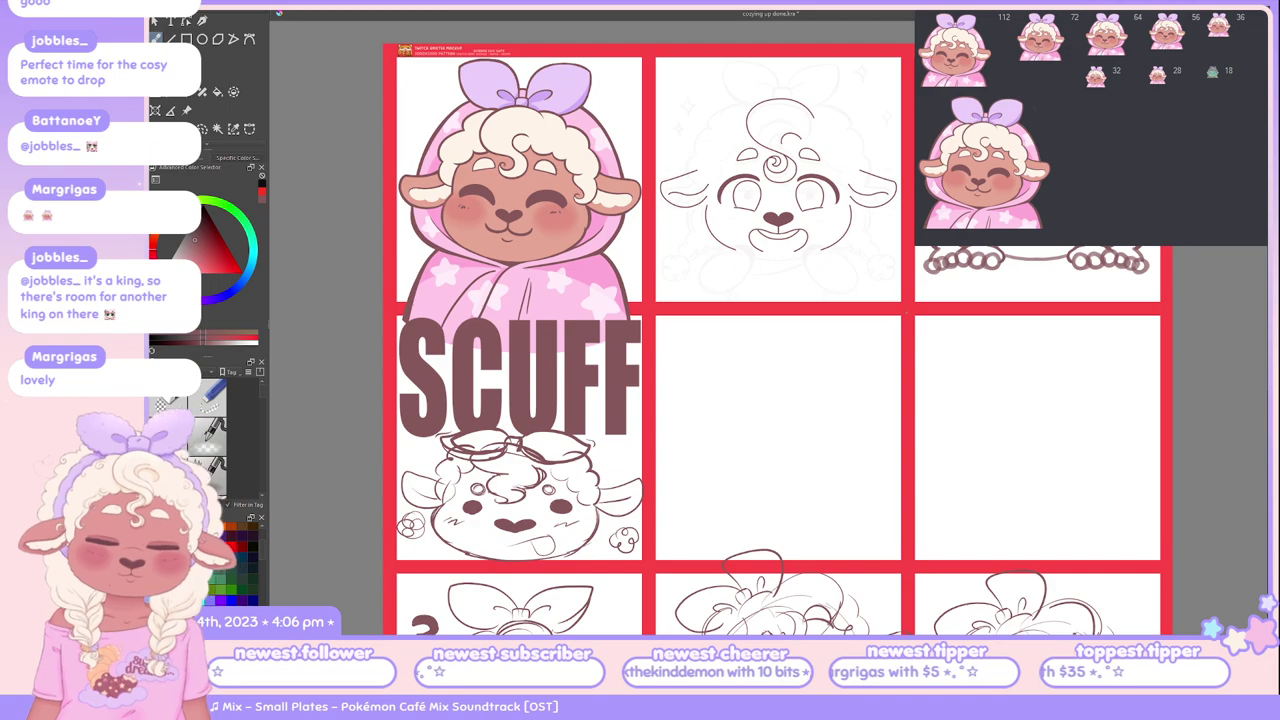
{"action": "scroll", "coordinate": [760, 180], "scroll_direction": "up", "scroll_amount": 3}
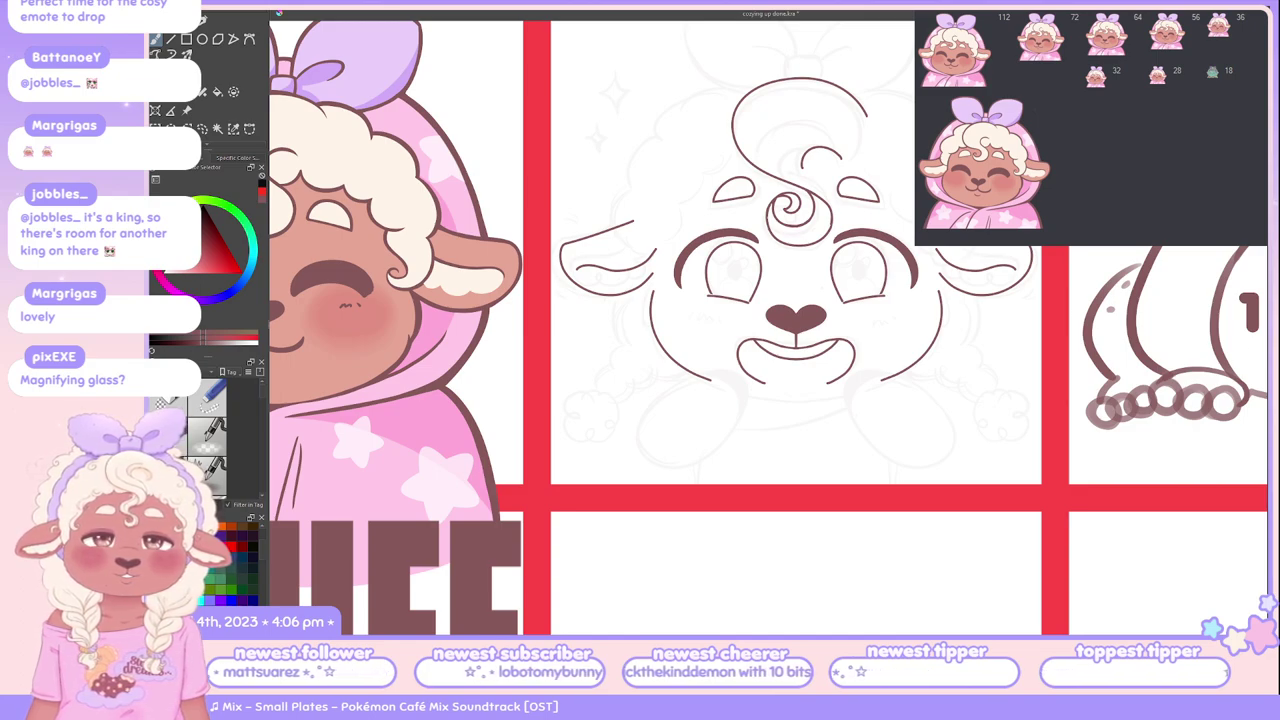
Step: Look through the brush presets for one suited to continuing the smiling sheep's line art
{"action": "scroll", "coordinate": [190, 440], "scroll_direction": "down", "scroll_amount": 5}
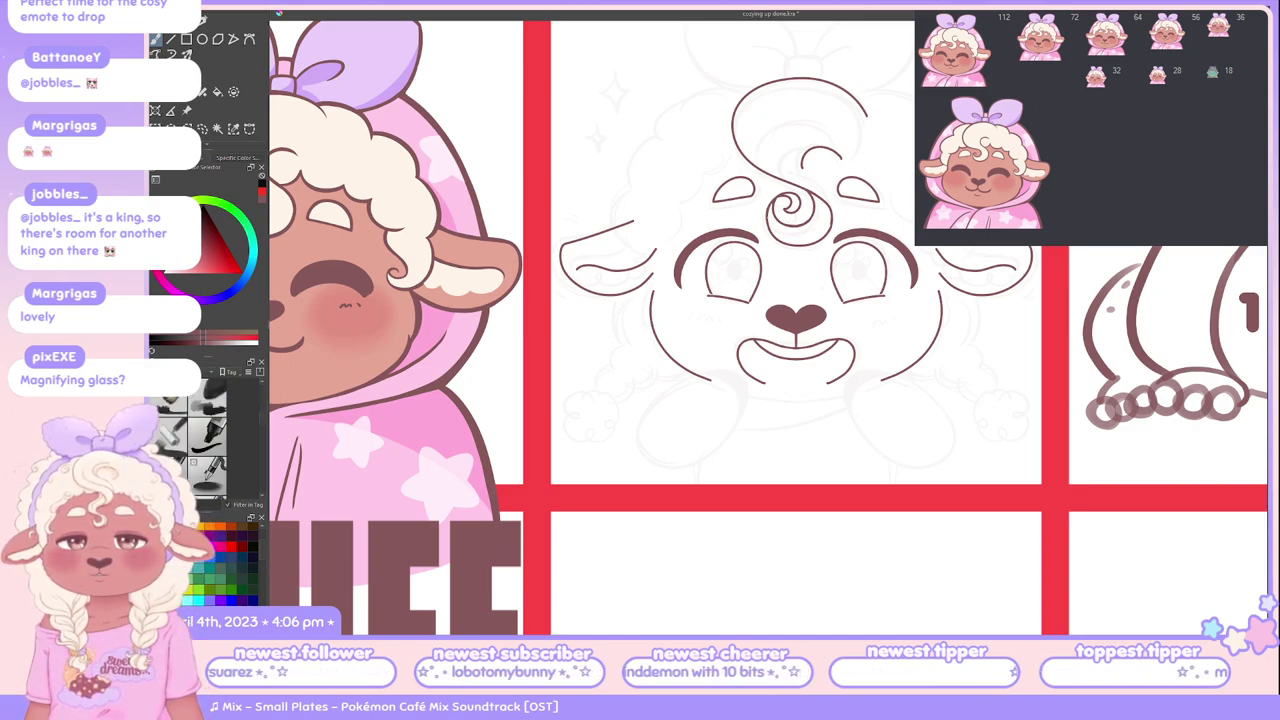
{"action": "scroll", "coordinate": [190, 440], "scroll_direction": "up", "scroll_amount": 5}
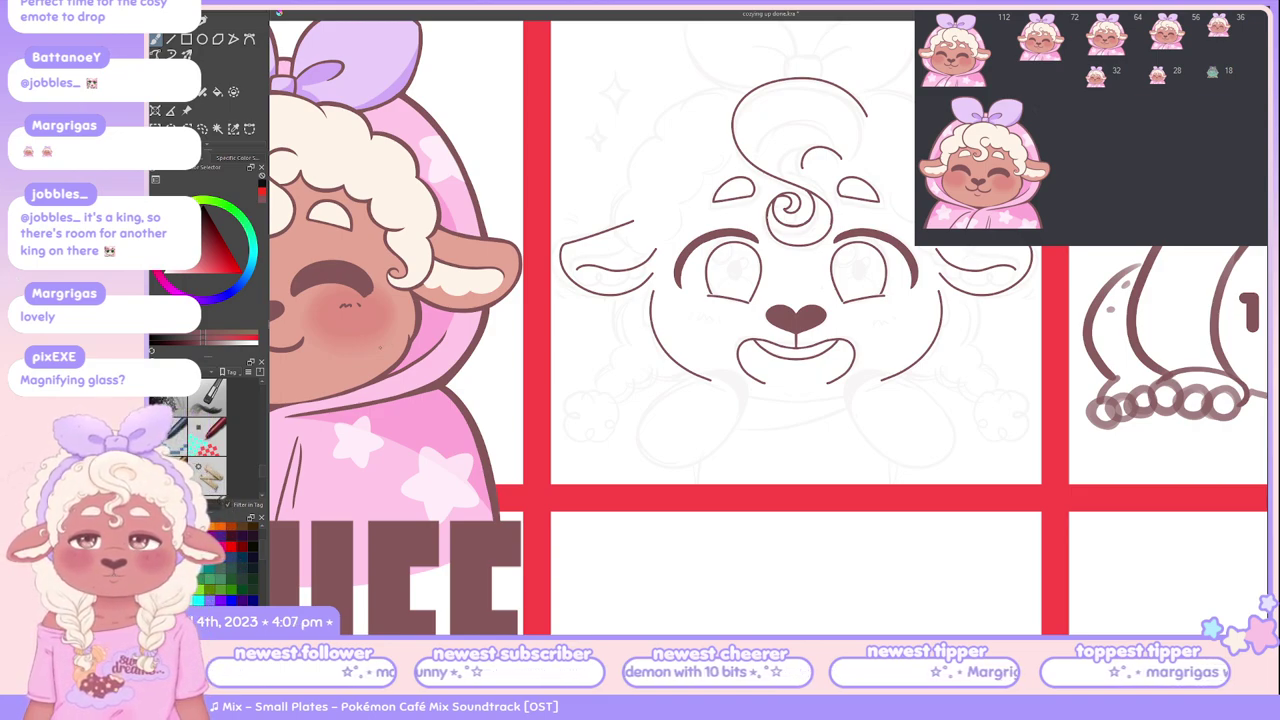
{"action": "scroll", "coordinate": [188, 440], "scroll_direction": "down", "scroll_amount": 5}
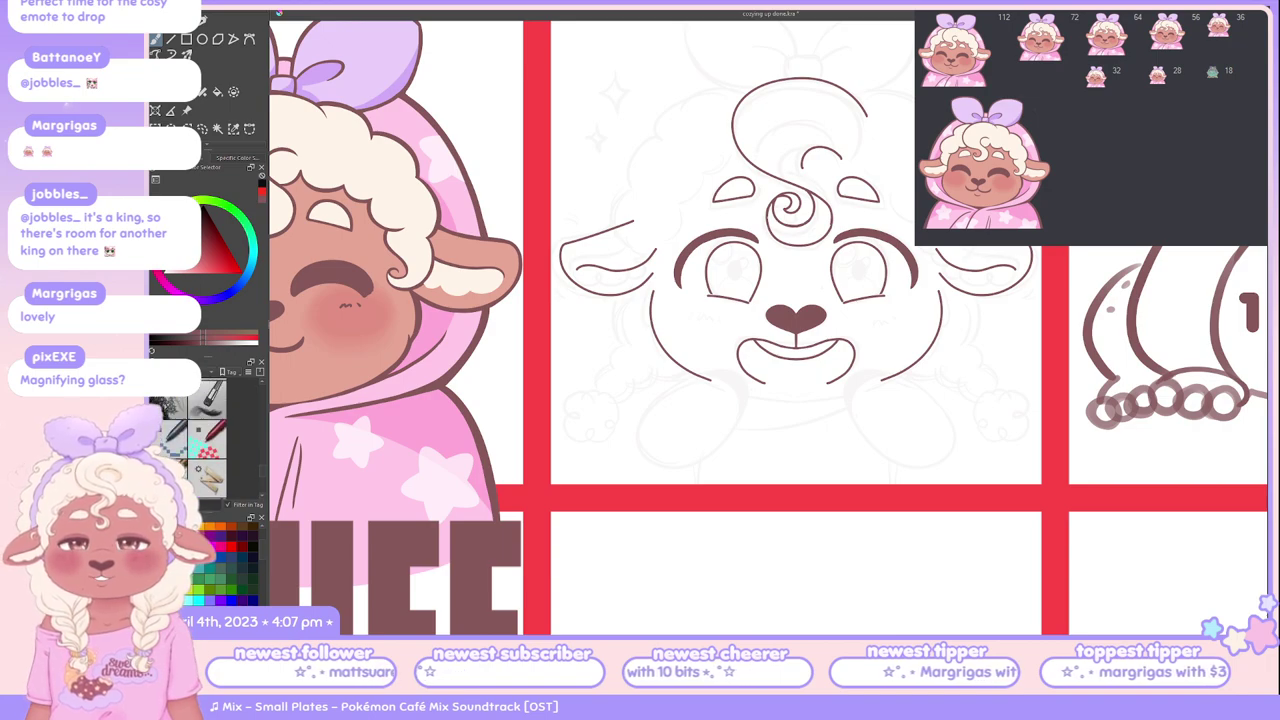
{"action": "scroll", "coordinate": [188, 440], "scroll_direction": "down", "scroll_amount": 3}
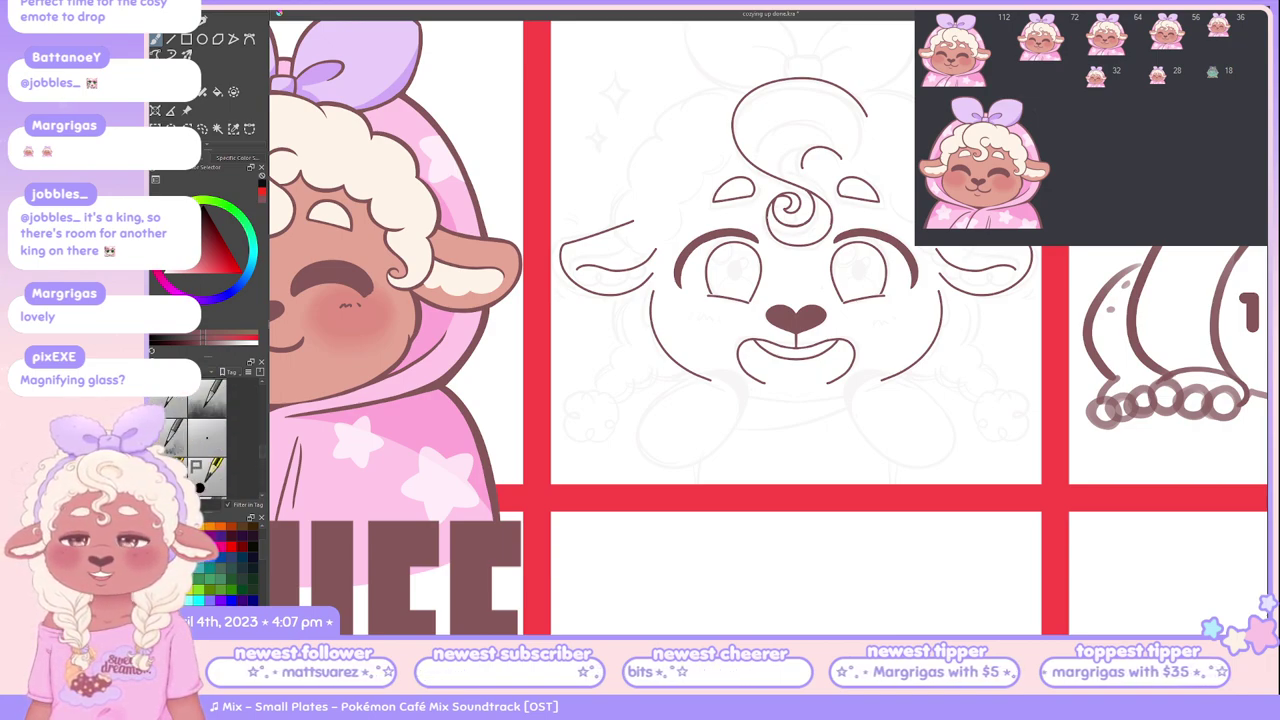
{"action": "scroll", "coordinate": [188, 440], "scroll_direction": "down", "scroll_amount": 5}
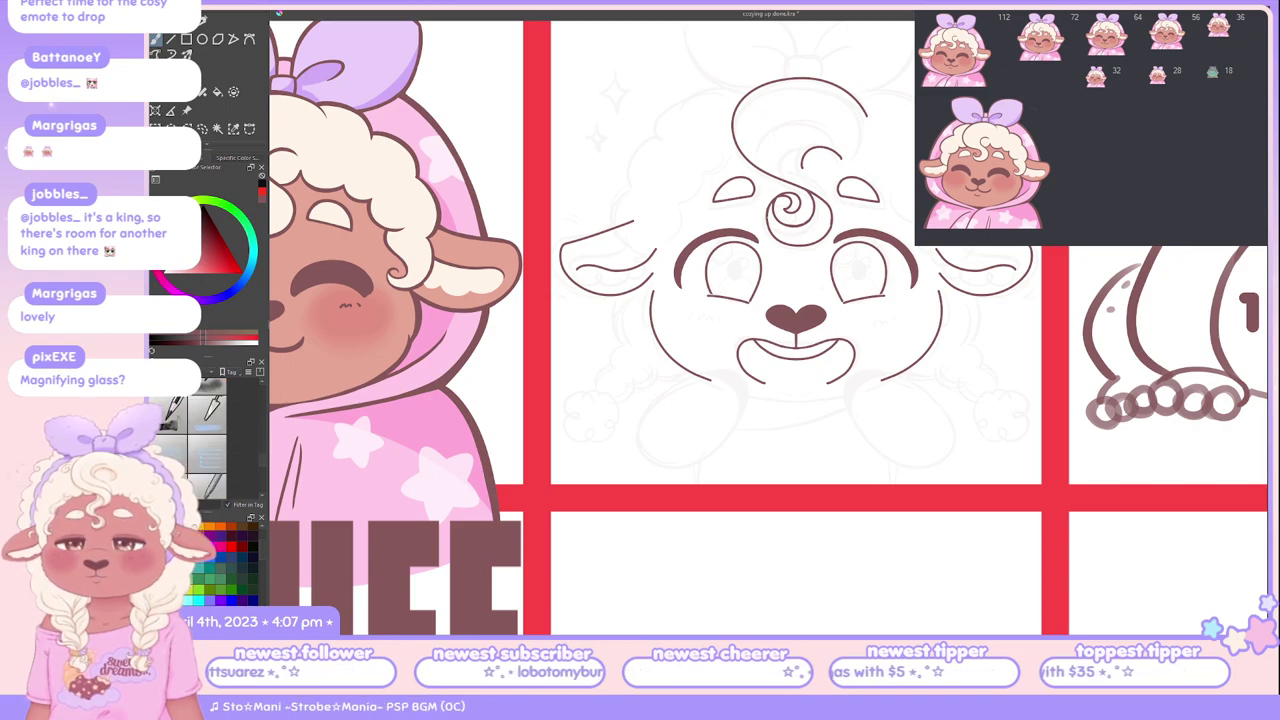
{"action": "scroll", "coordinate": [188, 440], "scroll_direction": "down", "scroll_amount": 3}
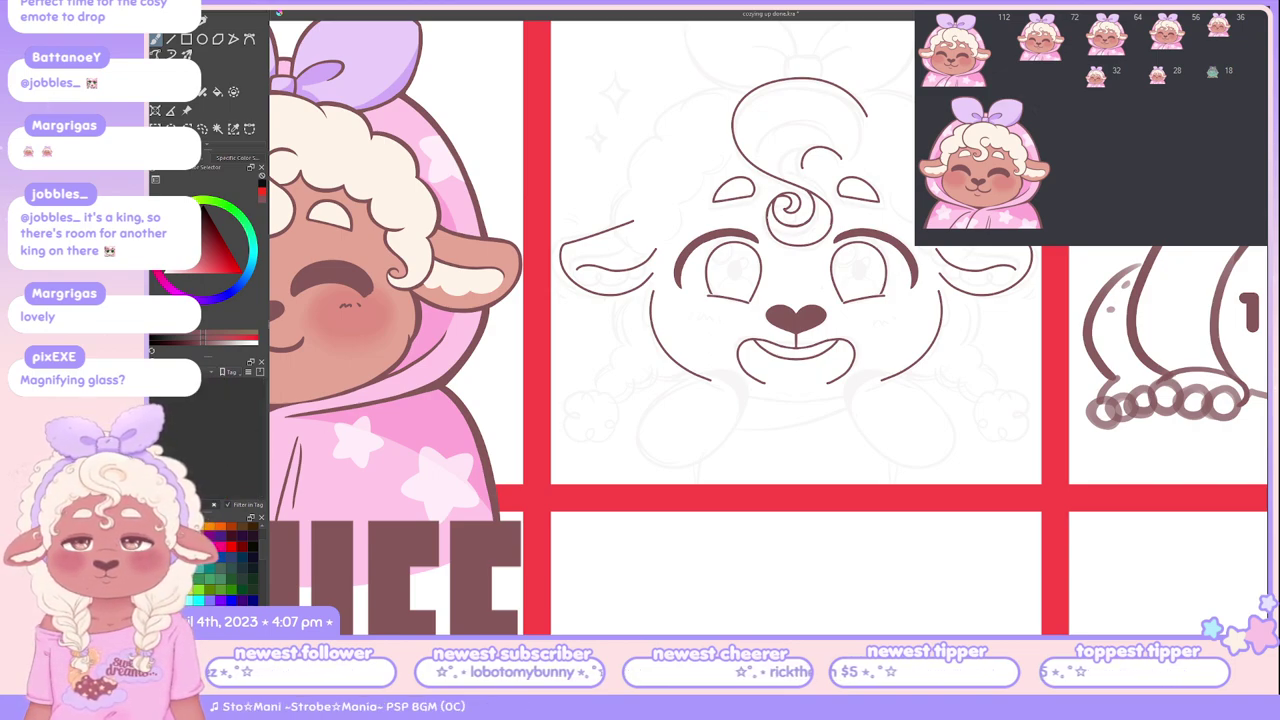
{"action": "scroll", "coordinate": [188, 440], "scroll_direction": "down", "scroll_amount": 3}
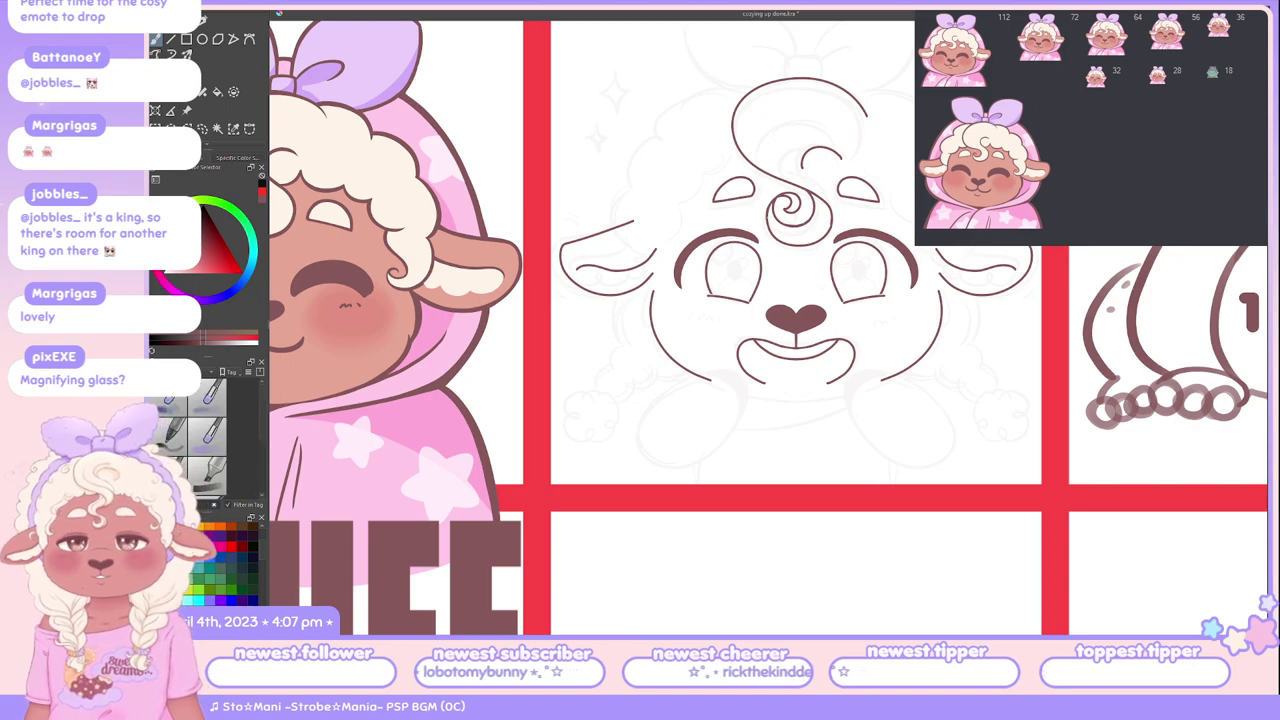
{"action": "scroll", "coordinate": [188, 440], "scroll_direction": "down", "scroll_amount": 3}
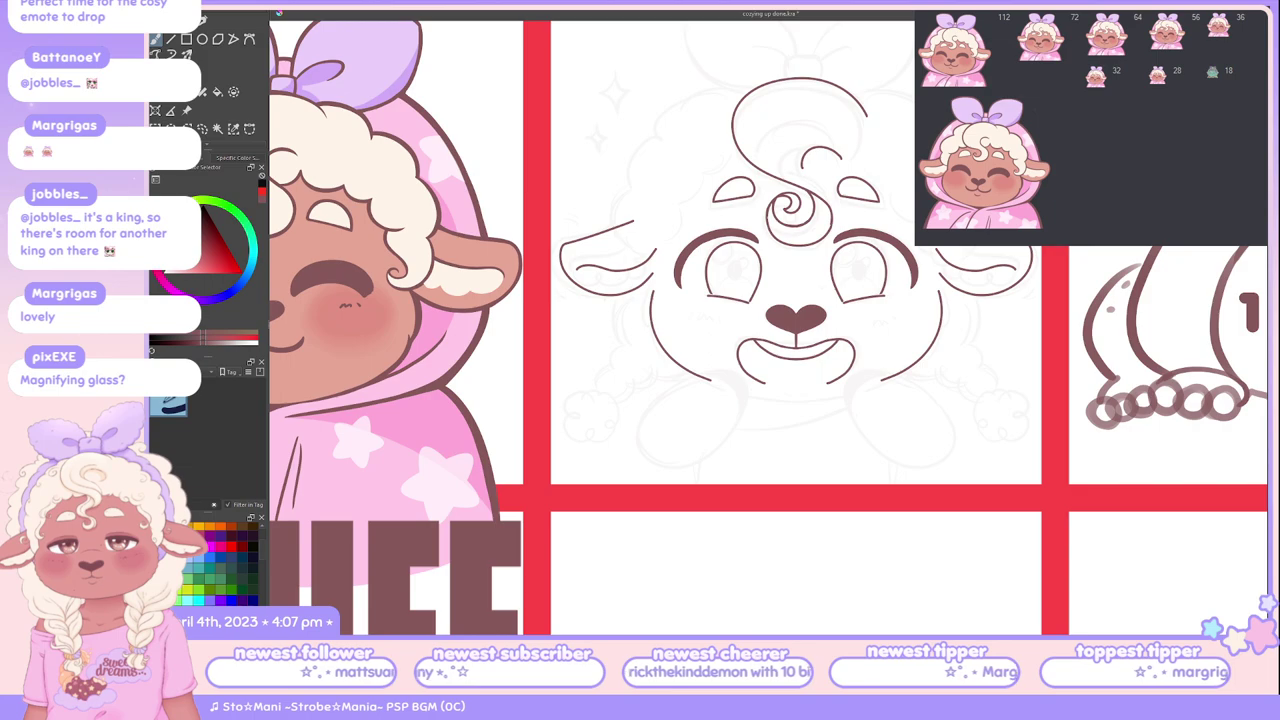
{"action": "scroll", "coordinate": [188, 440], "scroll_direction": "up", "scroll_amount": 3}
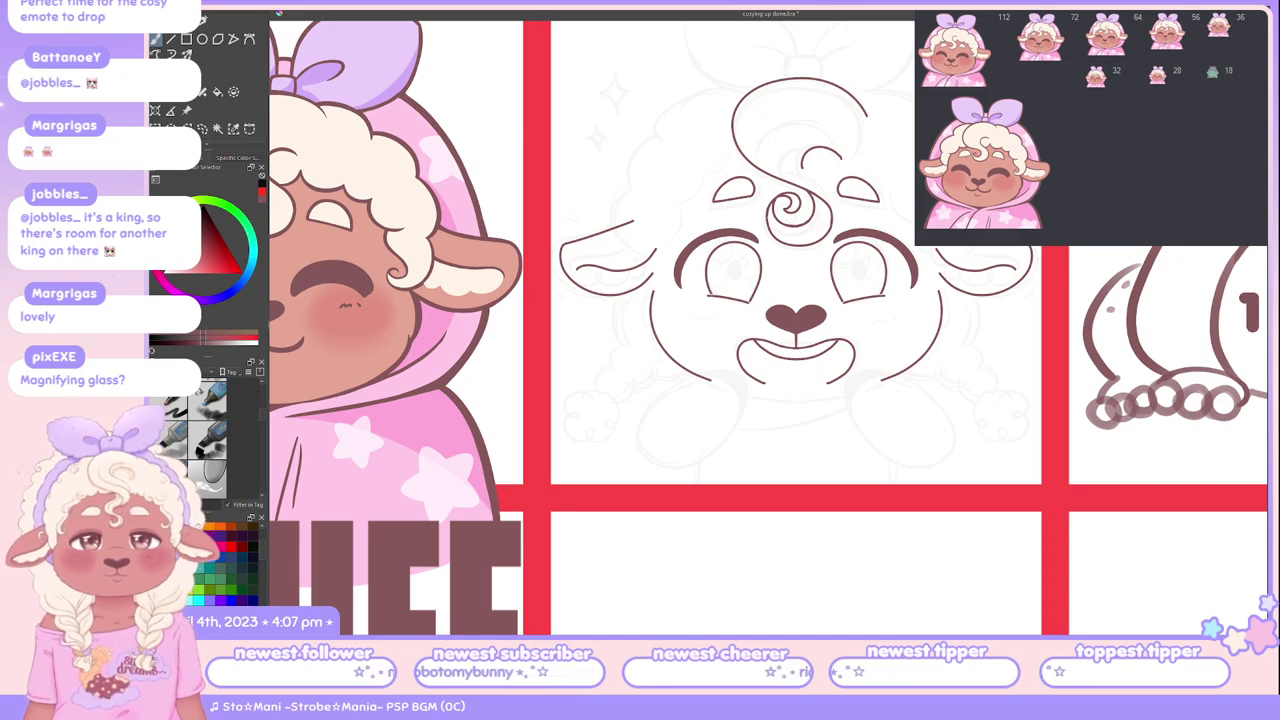
{"action": "key", "text": "ctrl+plus"}
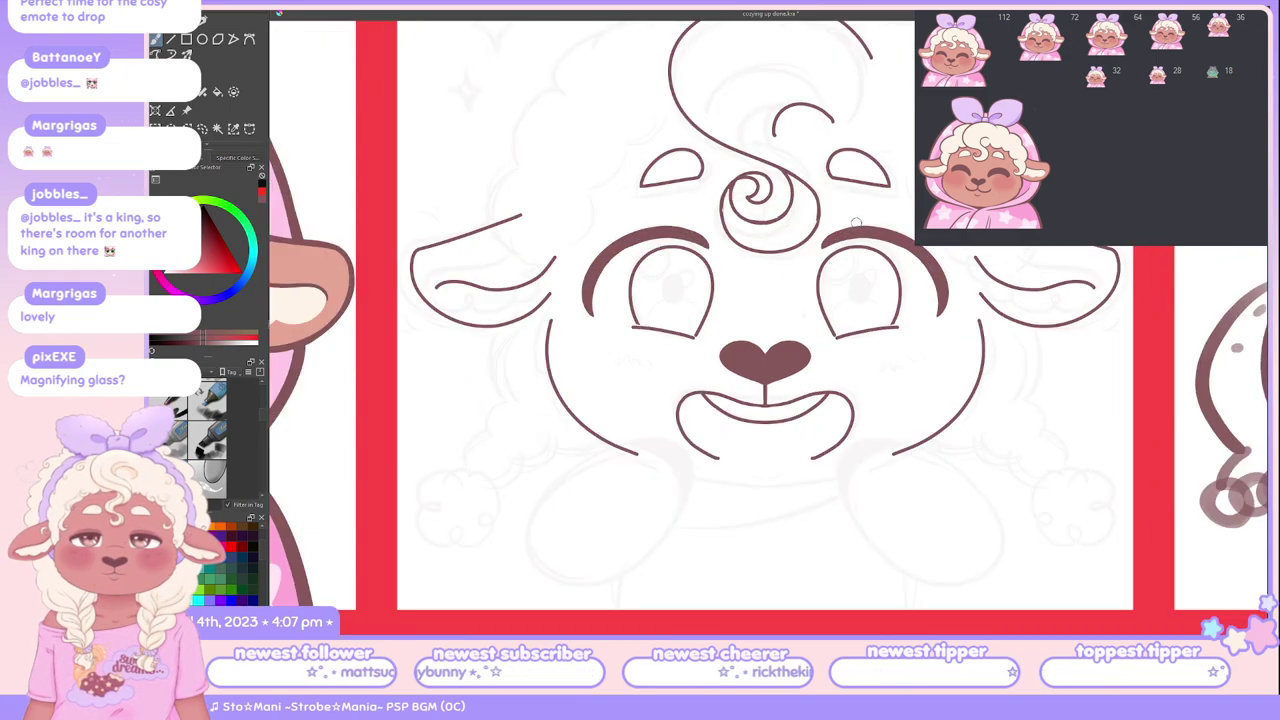
{"action": "left_click_drag", "start_coordinate": [556, 302], "coordinate": [562, 396]}
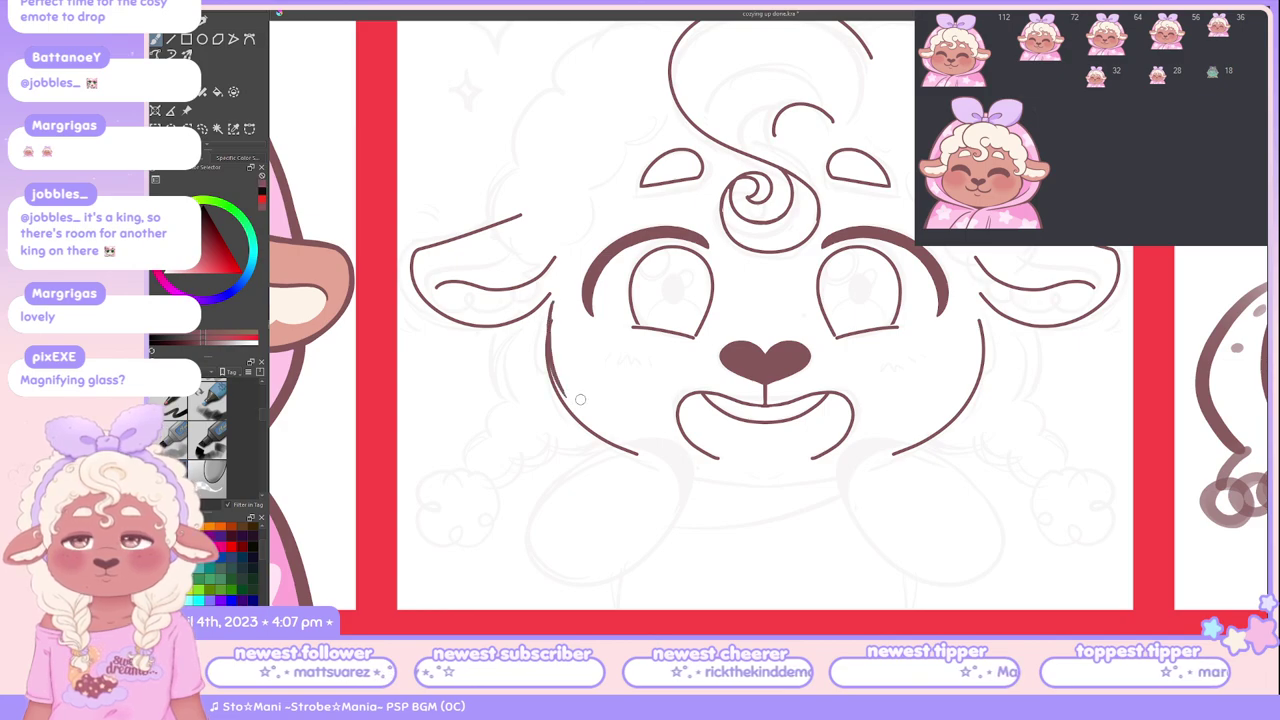
{"action": "key", "text": "ctrl+z"}
{"action": "left_click_drag", "start_coordinate": [553, 304], "coordinate": [560, 400]}
{"action": "key", "text": "ctrl+z"}
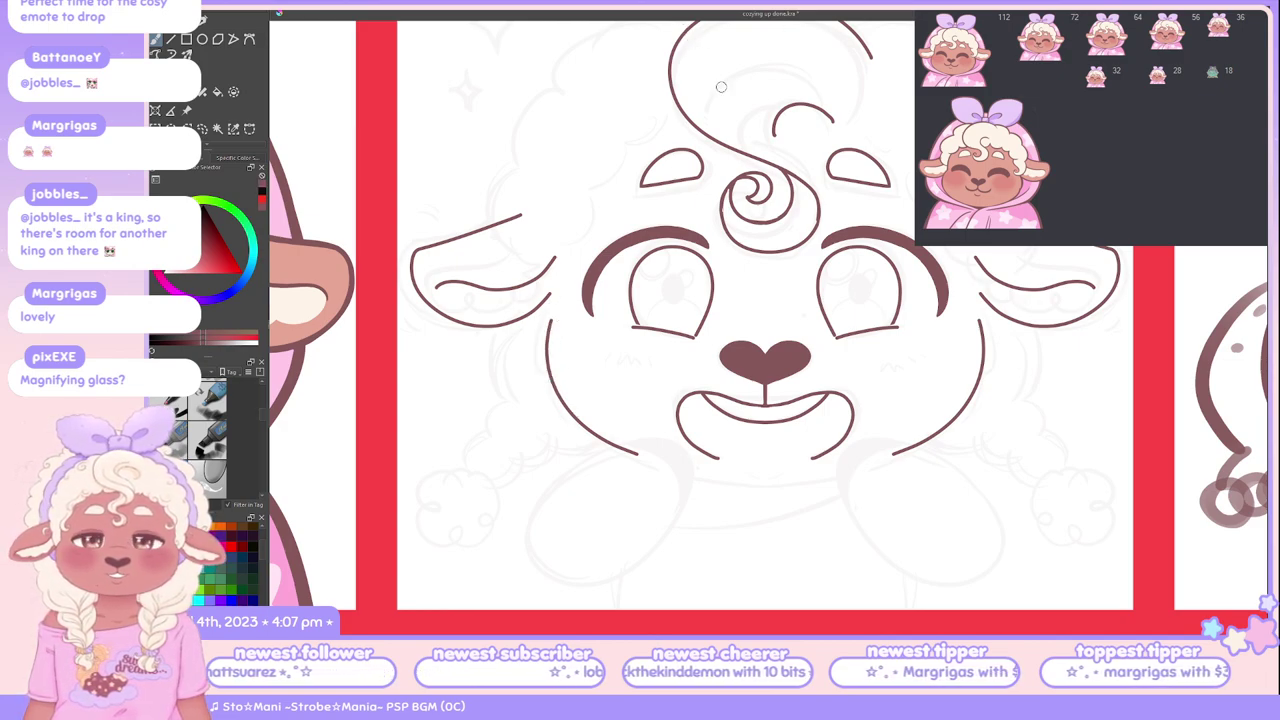
Step: Move the vertical mirror axis onto the centre line of the smiling sheep's face
{"action": "key", "text": "ctrl+minus"}
{"action": "key", "text": "ctrl+minus"}
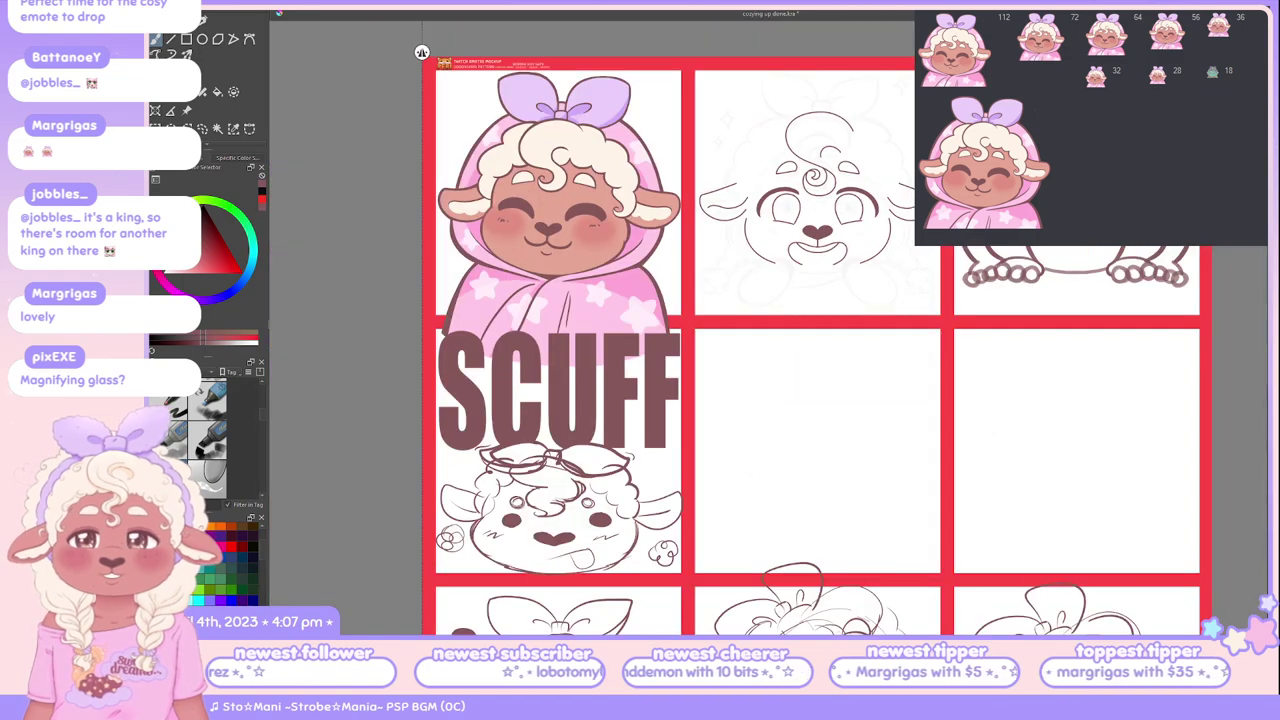
{"action": "left_click_drag", "start_coordinate": [421, 51], "coordinate": [817, 83]}
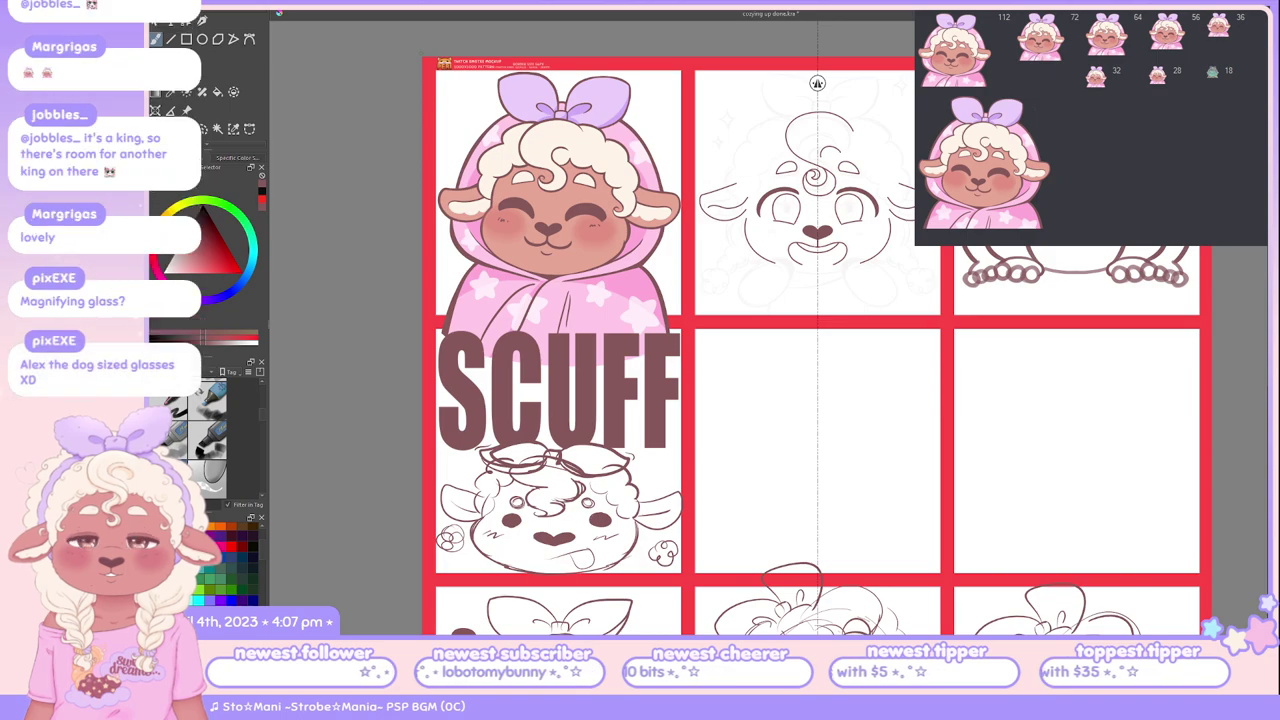
{"action": "scroll", "coordinate": [817, 83], "scroll_direction": "up", "scroll_amount": 2}
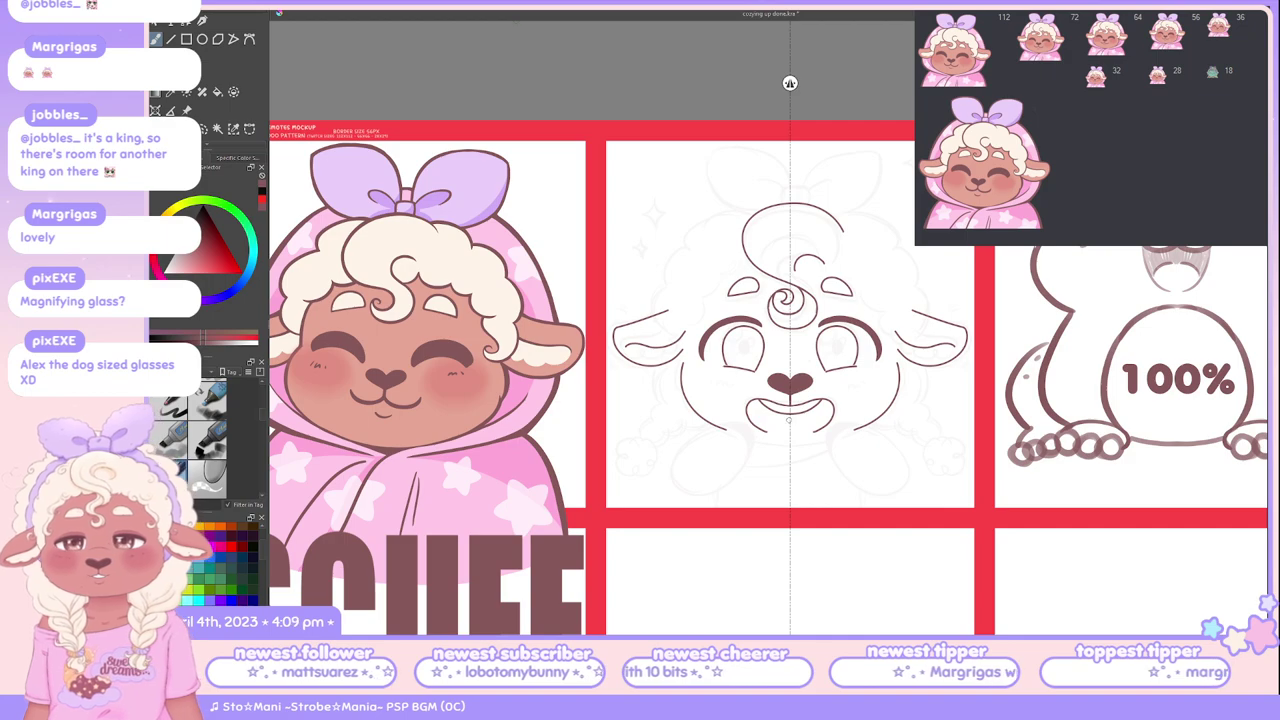
Step: Enlarge the pasted image of the black dog with glasses and place it in the lower right corner of the middle row's last cell
{"action": "scroll", "coordinate": [790, 83], "scroll_direction": "down", "scroll_amount": 3}
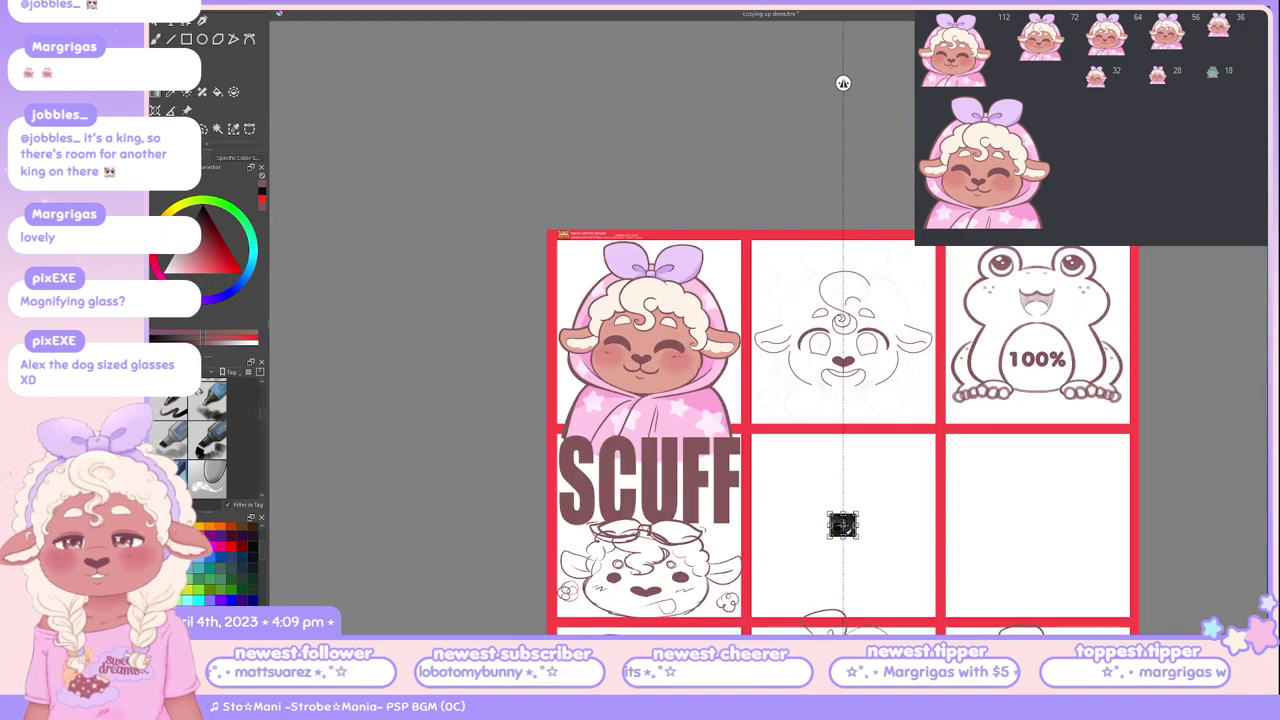
{"action": "scroll", "coordinate": [843, 80], "scroll_direction": "up", "scroll_amount": 4}
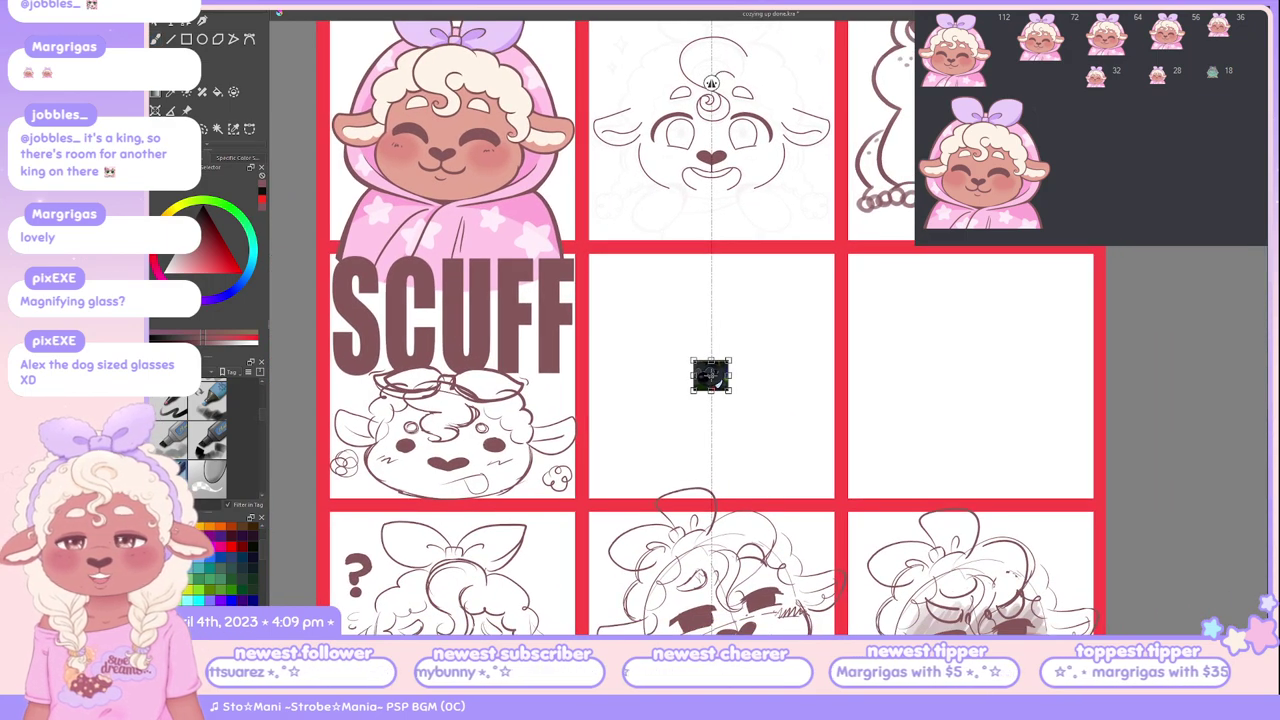
{"action": "left_click_drag", "start_coordinate": [731, 358], "coordinate": [846, 262]}
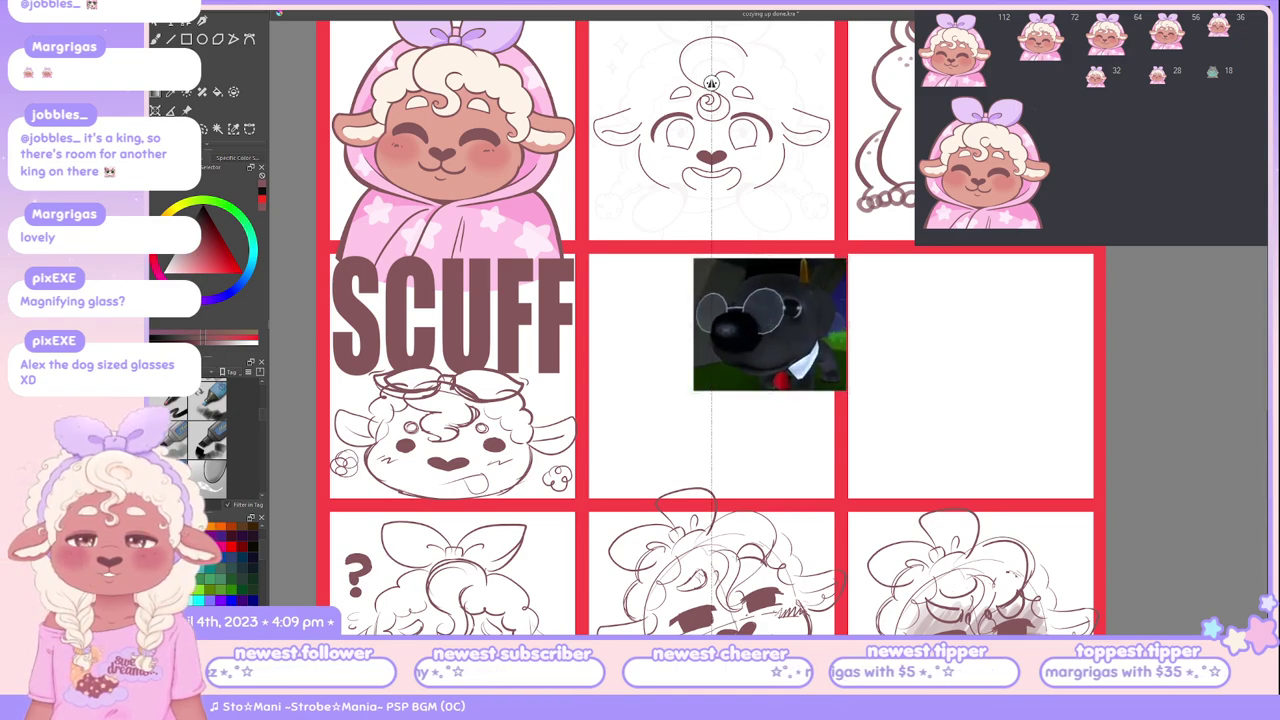
{"action": "left_click_drag", "start_coordinate": [770, 330], "coordinate": [1016, 432]}
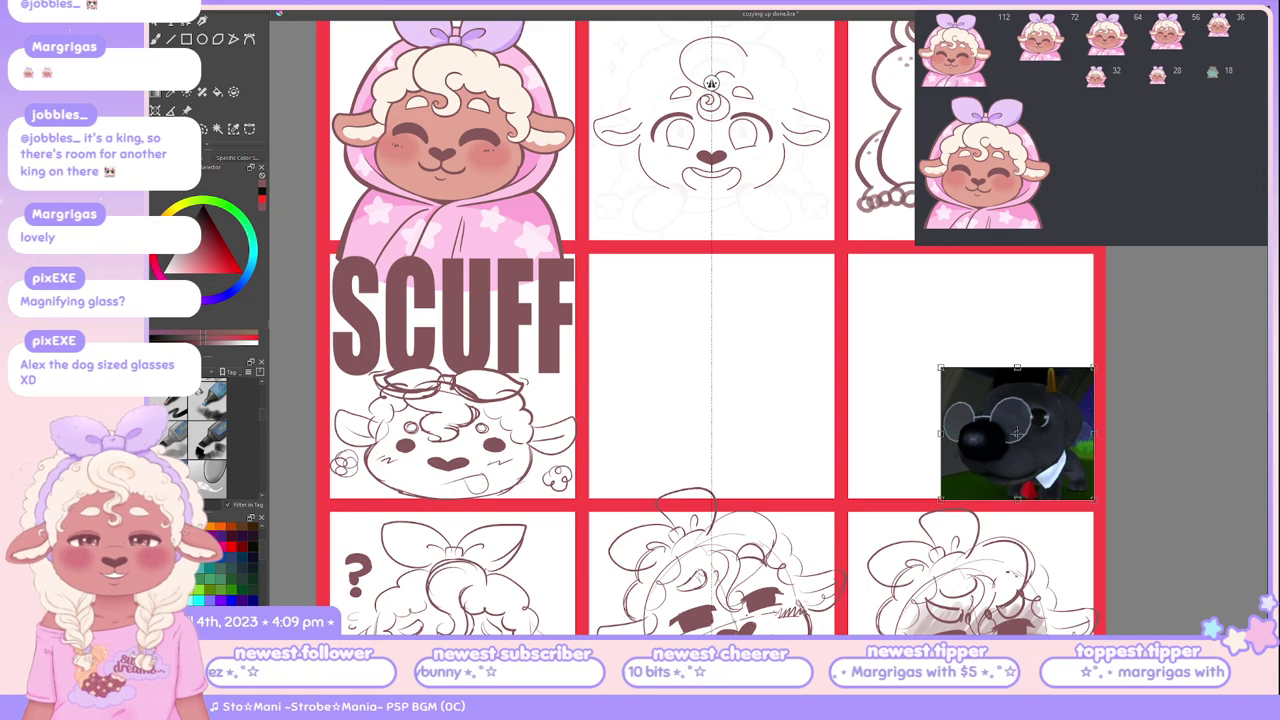
{"action": "key", "text": "b"}
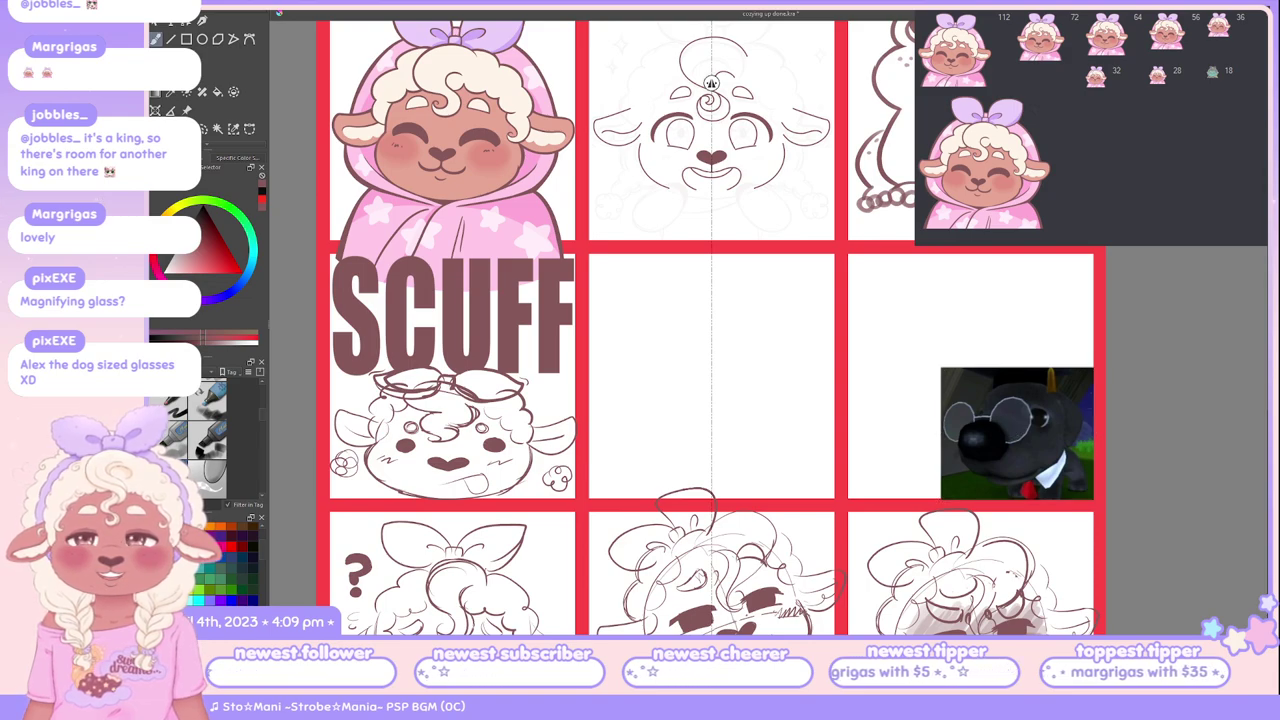
Step: Move the dog reference image leftward so it straddles the divider between the middle row's second and third cells
{"action": "scroll", "coordinate": [1003, 391], "scroll_direction": "up", "scroll_amount": 1}
{"action": "left_click_drag", "start_coordinate": [1099, 412], "coordinate": [1007, 374]}
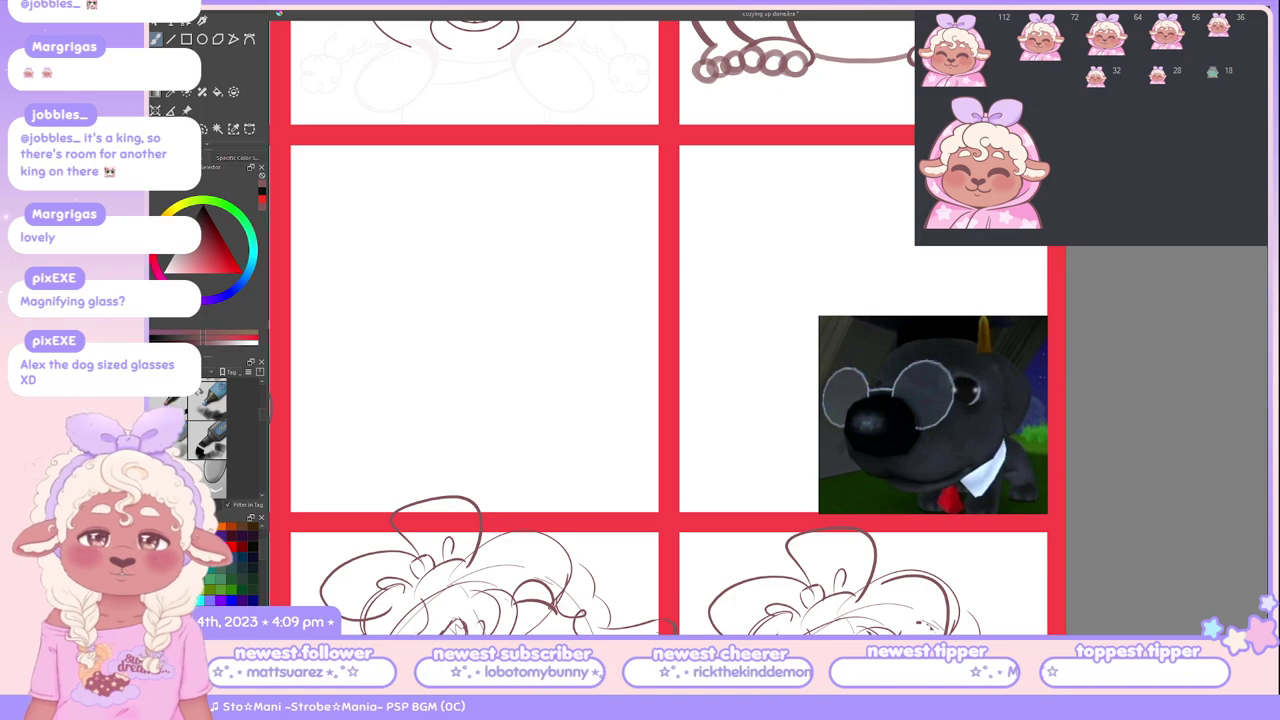
{"action": "key", "text": "ctrl+t"}
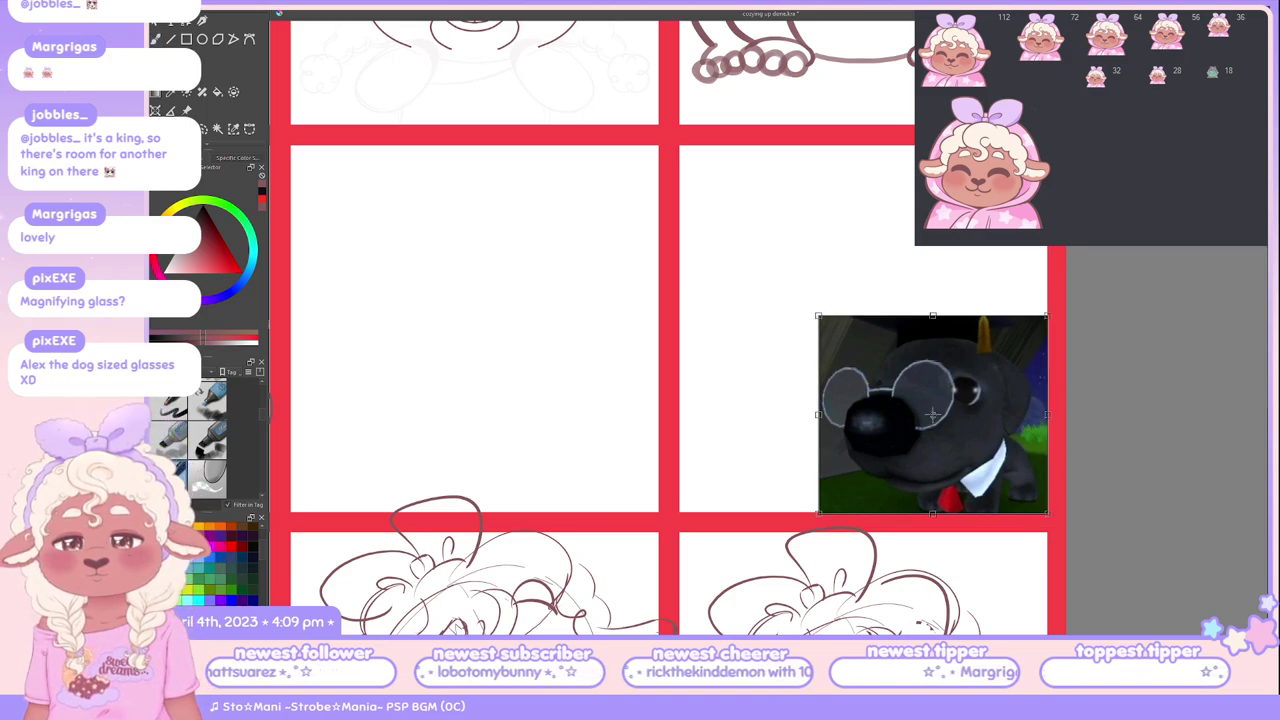
{"action": "left_click_drag", "start_coordinate": [930, 413], "coordinate": [623, 400]}
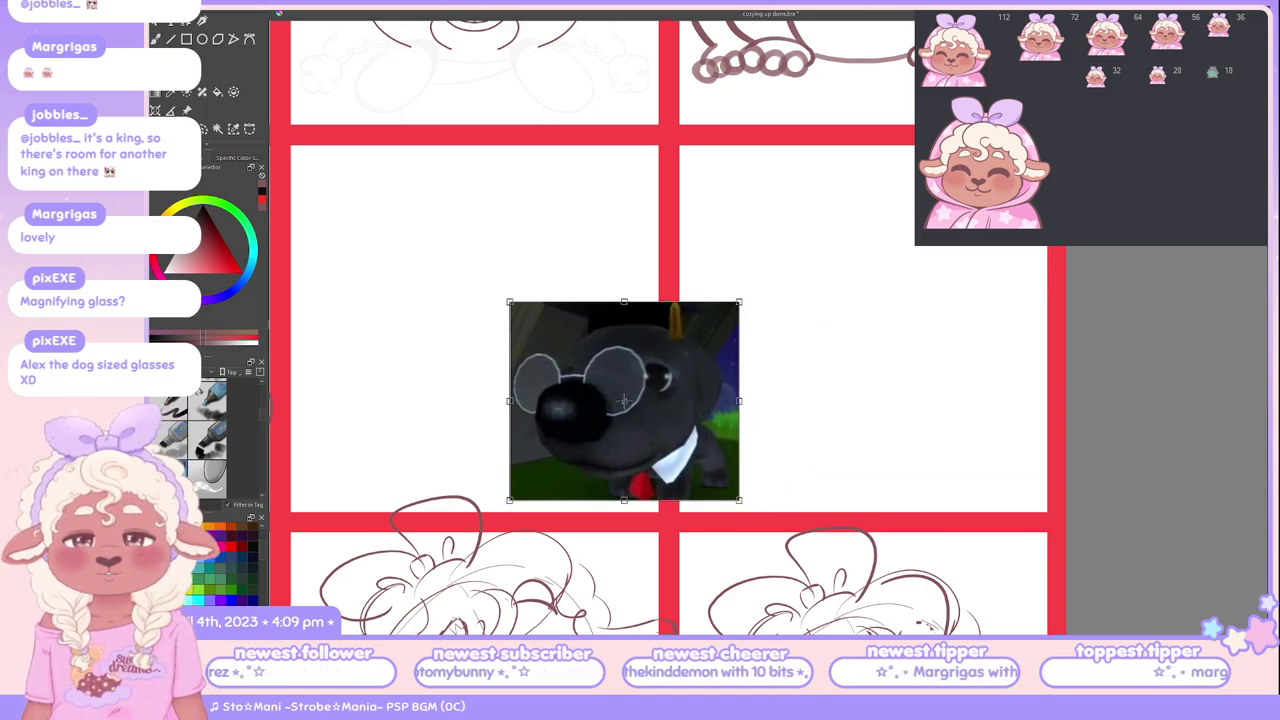
{"action": "key", "text": "Return"}
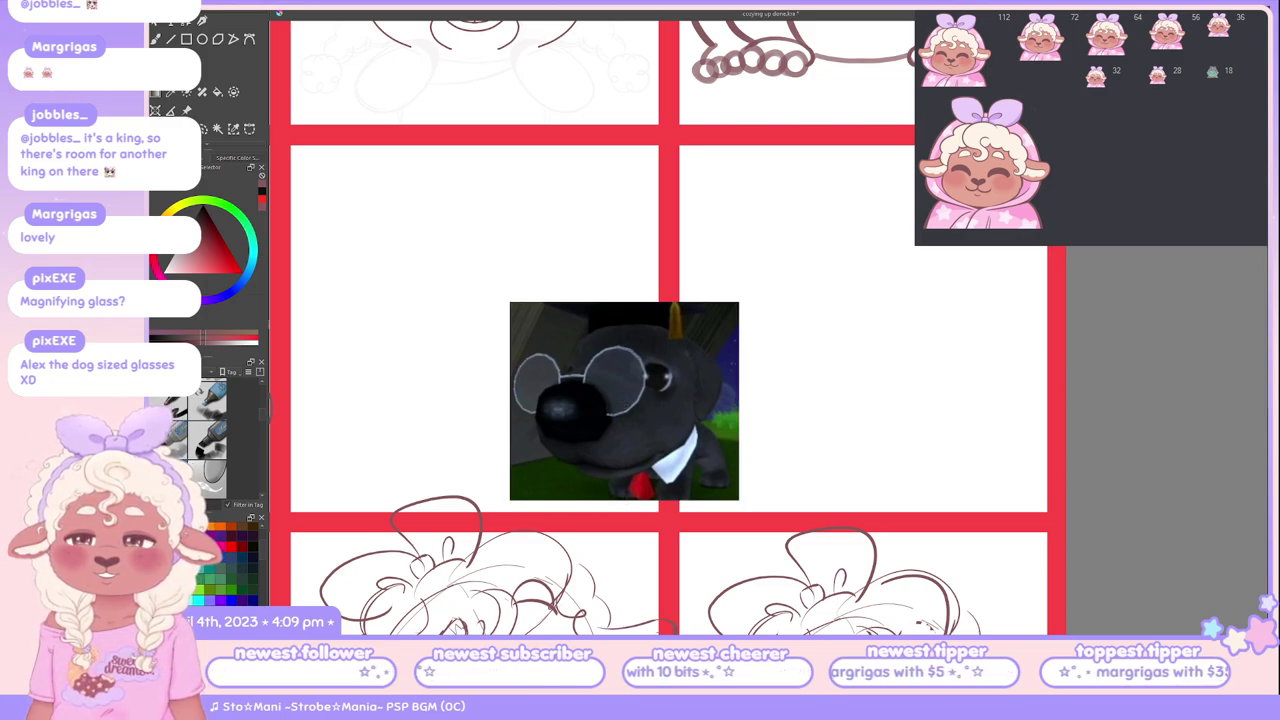
{"action": "key", "text": "b"}
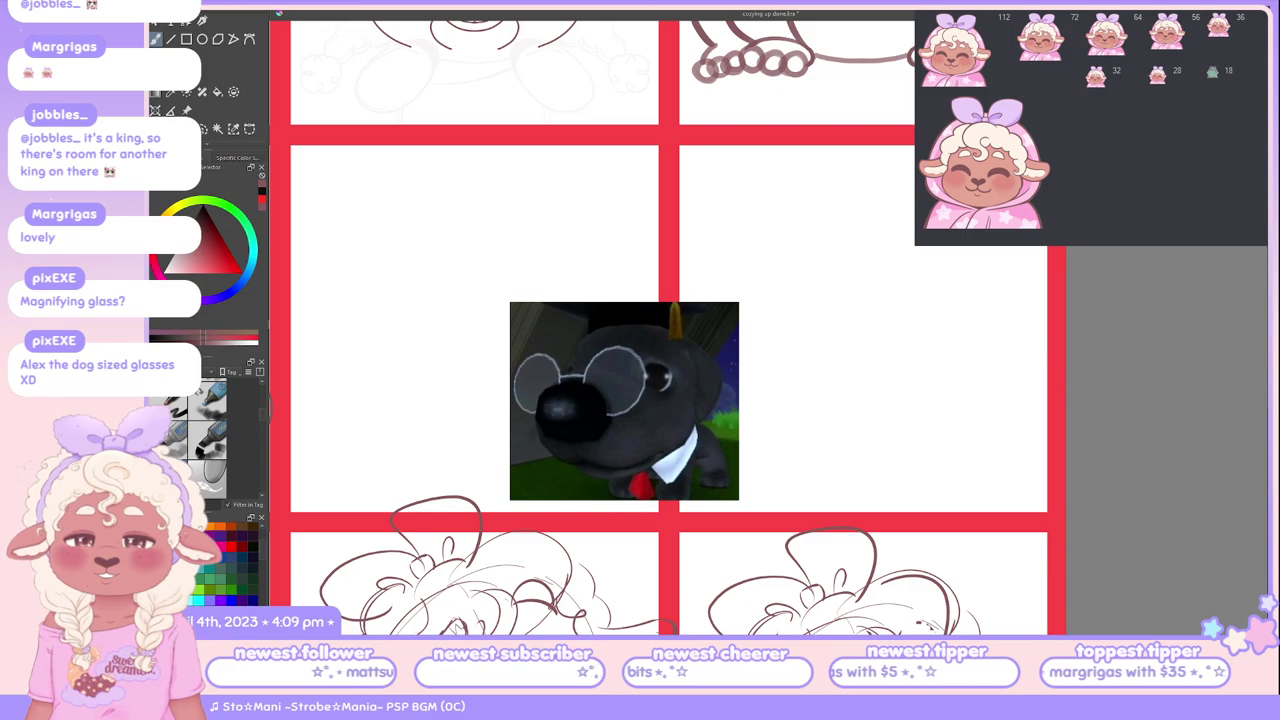
Step: Sketch a large round head with two filled oval eyes in the middle row's third cell
{"action": "mouse_move", "coordinate": [873, 249]}
{"action": "left_mouse_down"}
{"action": "mouse_move", "coordinate": [900, 330]}
{"action": "mouse_move", "coordinate": [780, 300]}
{"action": "left_mouse_up"}
{"action": "key", "text": "ctrl+z"}
{"action": "mouse_move", "coordinate": [900, 200]}
{"action": "left_mouse_down"}
{"action": "mouse_move", "coordinate": [793, 389]}
{"action": "mouse_move", "coordinate": [762, 245]}
{"action": "mouse_move", "coordinate": [952, 279]}
{"action": "left_mouse_up"}
{"action": "key", "text": "ctrl+z"}
{"action": "mouse_move", "coordinate": [910, 176]}
{"action": "left_mouse_down"}
{"action": "mouse_move", "coordinate": [757, 284]}
{"action": "mouse_move", "coordinate": [927, 346]}
{"action": "left_mouse_up"}
{"action": "mouse_move", "coordinate": [815, 278]}
{"action": "left_mouse_down"}
{"action": "mouse_move", "coordinate": [806, 292]}
{"action": "mouse_move", "coordinate": [816, 280]}
{"action": "left_mouse_up"}
{"action": "key", "text": "ctrl+z"}
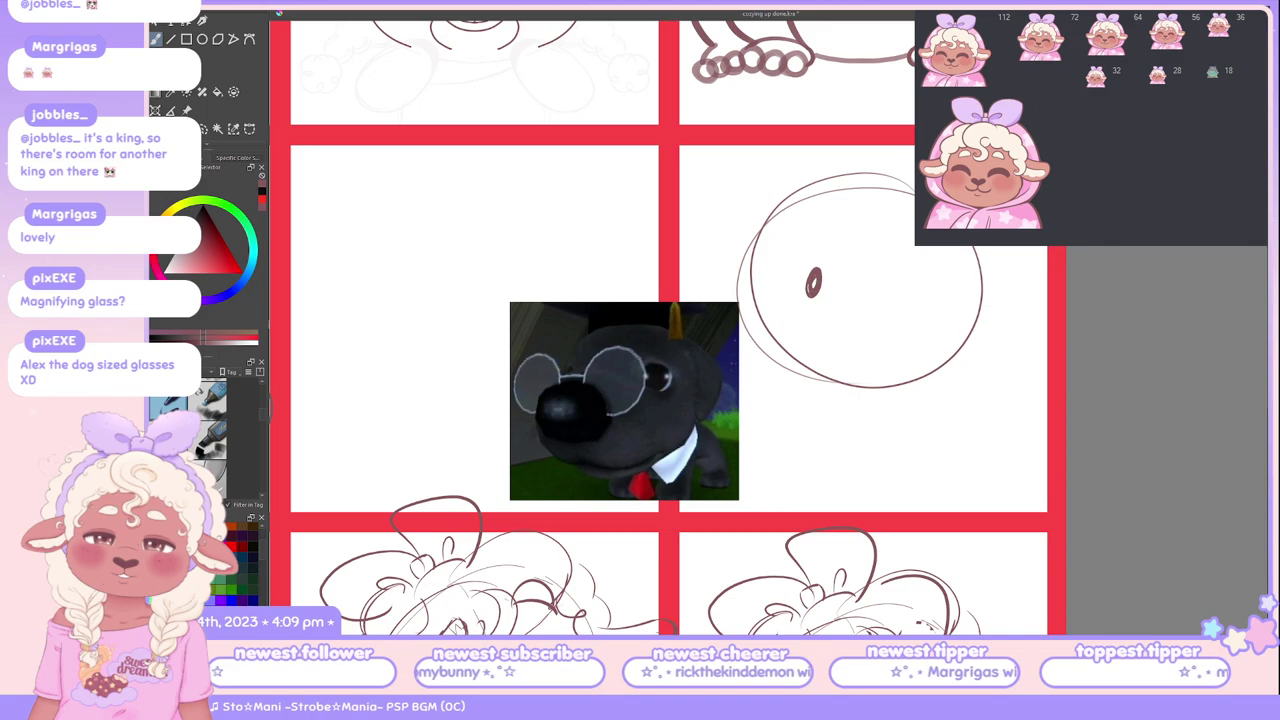
{"action": "mouse_move", "coordinate": [907, 290]}
{"action": "left_mouse_down"}
{"action": "mouse_move", "coordinate": [904, 276]}
{"action": "mouse_move", "coordinate": [912, 302]}
{"action": "mouse_move", "coordinate": [908, 286]}
{"action": "left_mouse_up"}
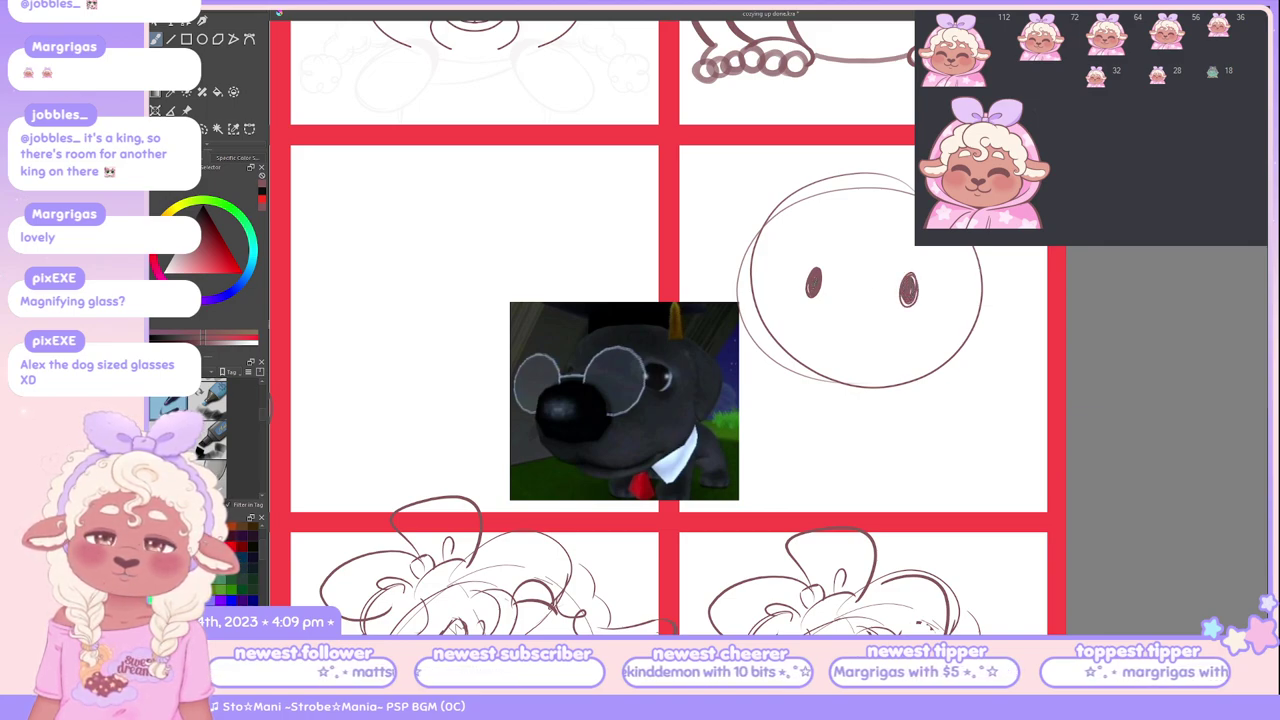
Step: Draw a small heart-shaped nose between and below the eyes, undoing the strokes that miss
{"action": "mouse_move", "coordinate": [842, 310]}
{"action": "left_mouse_down"}
{"action": "mouse_move", "coordinate": [838, 332]}
{"action": "mouse_move", "coordinate": [860, 312]}
{"action": "mouse_move", "coordinate": [870, 322]}
{"action": "mouse_move", "coordinate": [842, 330]}
{"action": "left_mouse_up"}
{"action": "key", "text": "ctrl+z"}
{"action": "key", "text": "ctrl+z"}
{"action": "key", "text": "ctrl+z"}
{"action": "key", "text": "ctrl+z"}
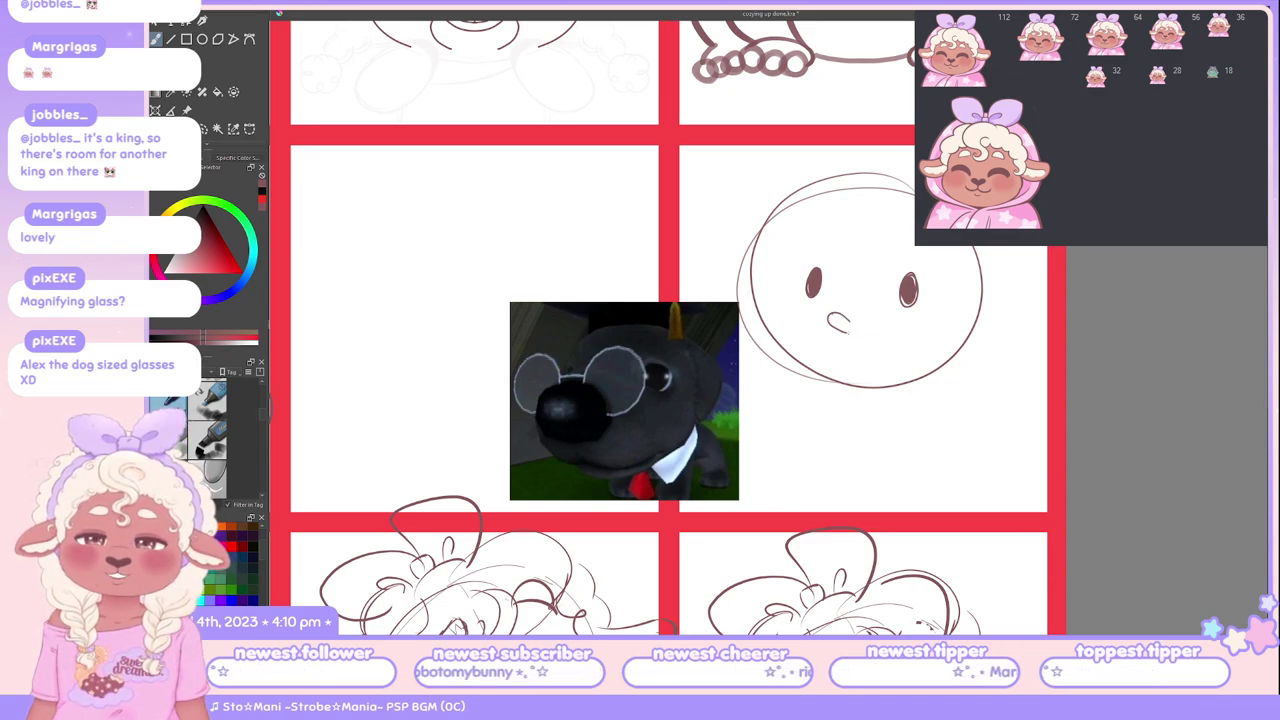
{"action": "mouse_move", "coordinate": [850, 316]}
{"action": "left_mouse_down"}
{"action": "mouse_move", "coordinate": [854, 332]}
{"action": "mouse_move", "coordinate": [874, 318]}
{"action": "mouse_move", "coordinate": [852, 334]}
{"action": "left_mouse_up"}
{"action": "key", "text": "ctrl+z"}
{"action": "key", "text": "ctrl+z"}
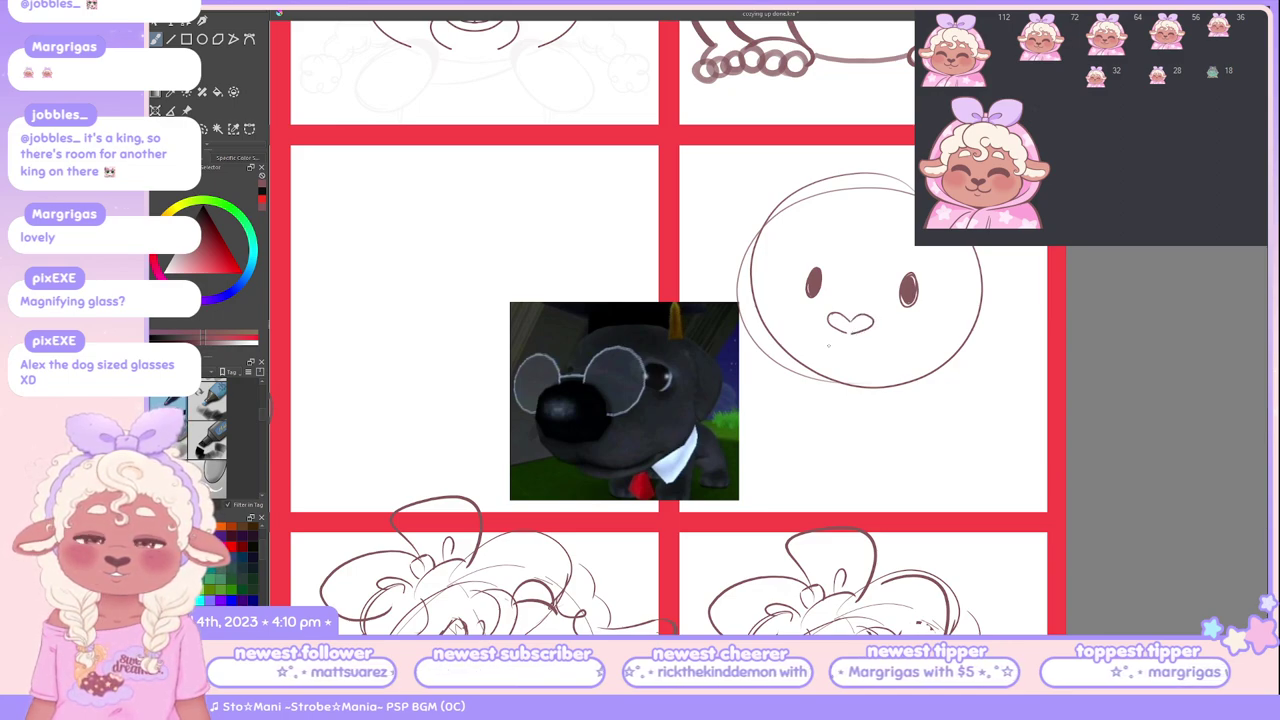
Step: Sketch a curved smiling mouth beneath the nose and zigzag blush marks under both eyes
{"action": "left_click_drag", "start_coordinate": [818, 338], "coordinate": [890, 337]}
{"action": "key", "text": "ctrl+z"}
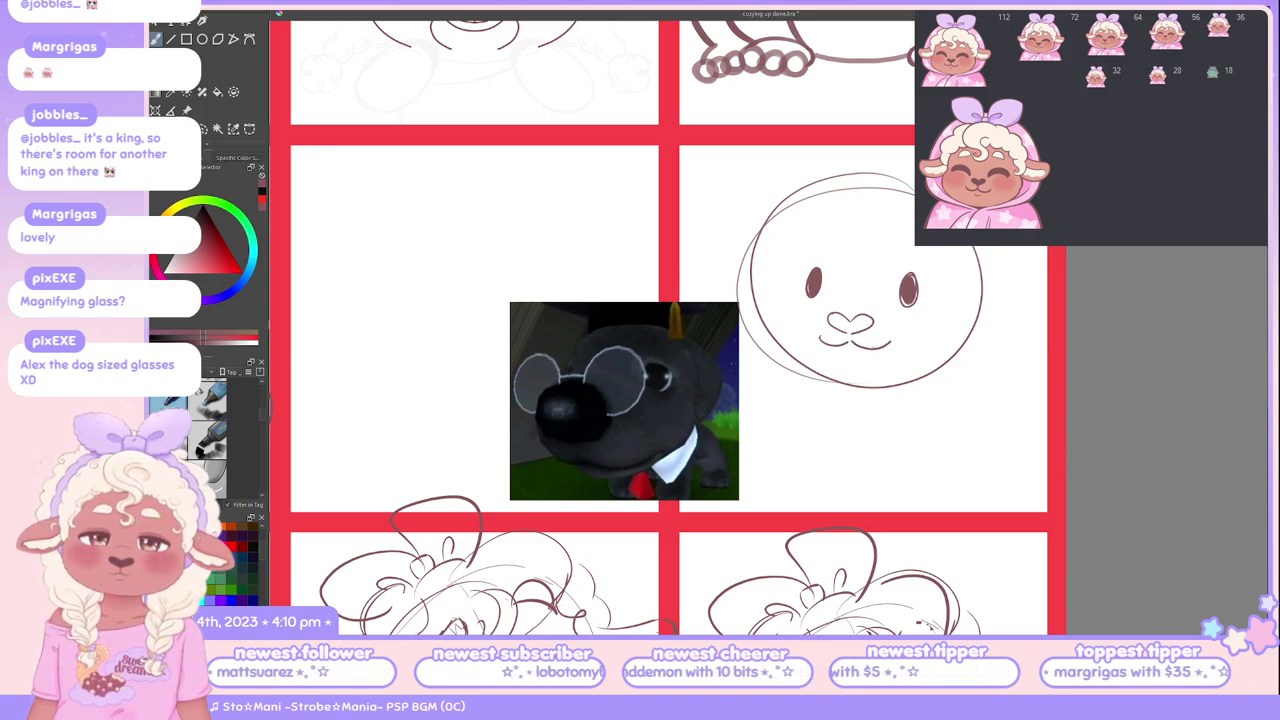
{"action": "left_click_drag", "start_coordinate": [786, 309], "coordinate": [780, 318]}
{"action": "left_click_drag", "start_coordinate": [794, 311], "coordinate": [788, 320]}
{"action": "left_click_drag", "start_coordinate": [910, 320], "coordinate": [940, 330]}
Step: Sketch large round glasses around both eyes with a connecting bridge, and shade in the heart-shaped nose
{"action": "mouse_move", "coordinate": [800, 224]}
{"action": "left_mouse_down"}
{"action": "mouse_move", "coordinate": [790, 232]}
{"action": "mouse_move", "coordinate": [850, 310]}
{"action": "left_mouse_up"}
{"action": "key", "text": "ctrl+z"}
{"action": "mouse_move", "coordinate": [840, 225]}
{"action": "left_mouse_down"}
{"action": "mouse_move", "coordinate": [745, 280]}
{"action": "mouse_move", "coordinate": [860, 320]}
{"action": "mouse_move", "coordinate": [778, 230]}
{"action": "mouse_move", "coordinate": [745, 320]}
{"action": "mouse_move", "coordinate": [846, 300]}
{"action": "left_mouse_up"}
{"action": "key", "text": "ctrl+z"}
{"action": "mouse_move", "coordinate": [905, 232]}
{"action": "left_mouse_down"}
{"action": "mouse_move", "coordinate": [949, 255]}
{"action": "mouse_move", "coordinate": [915, 338]}
{"action": "mouse_move", "coordinate": [958, 272]}
{"action": "left_mouse_up"}
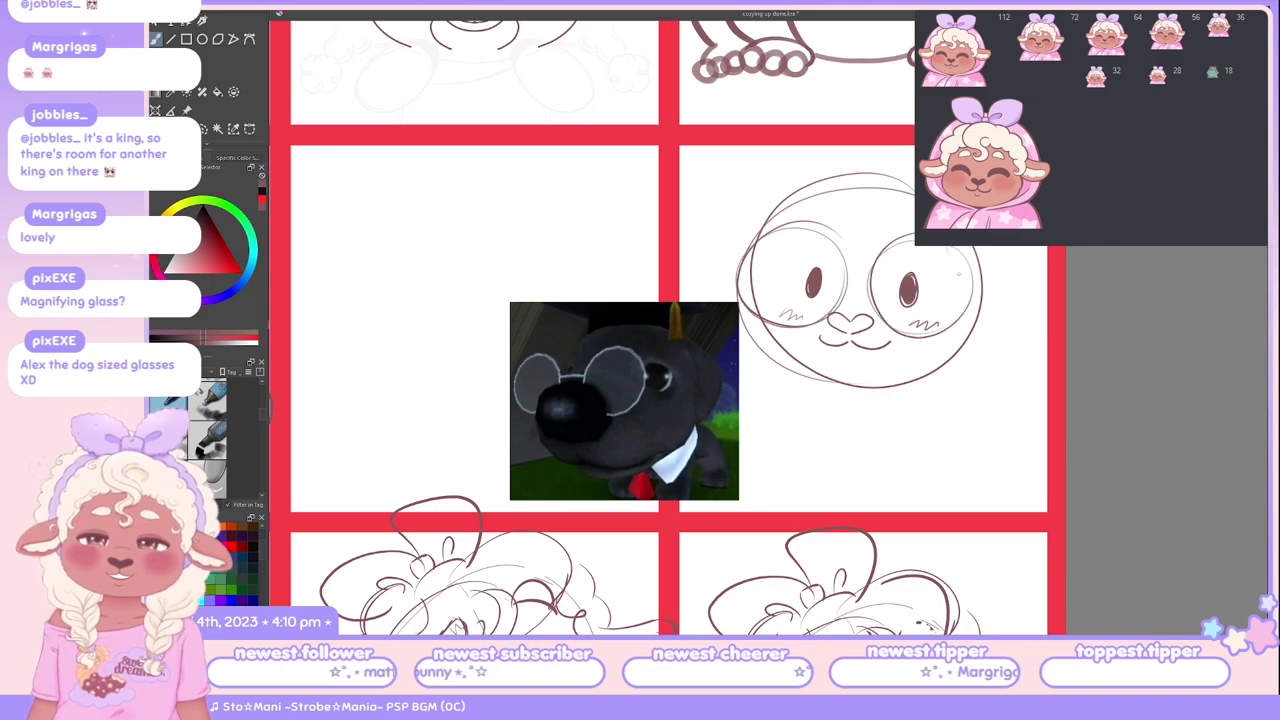
{"action": "mouse_move", "coordinate": [842, 290]}
{"action": "left_mouse_down"}
{"action": "mouse_move", "coordinate": [872, 285]}
{"action": "mouse_move", "coordinate": [840, 324]}
{"action": "mouse_move", "coordinate": [870, 322]}
{"action": "left_mouse_up"}
{"action": "key", "text": "ctrl+z"}
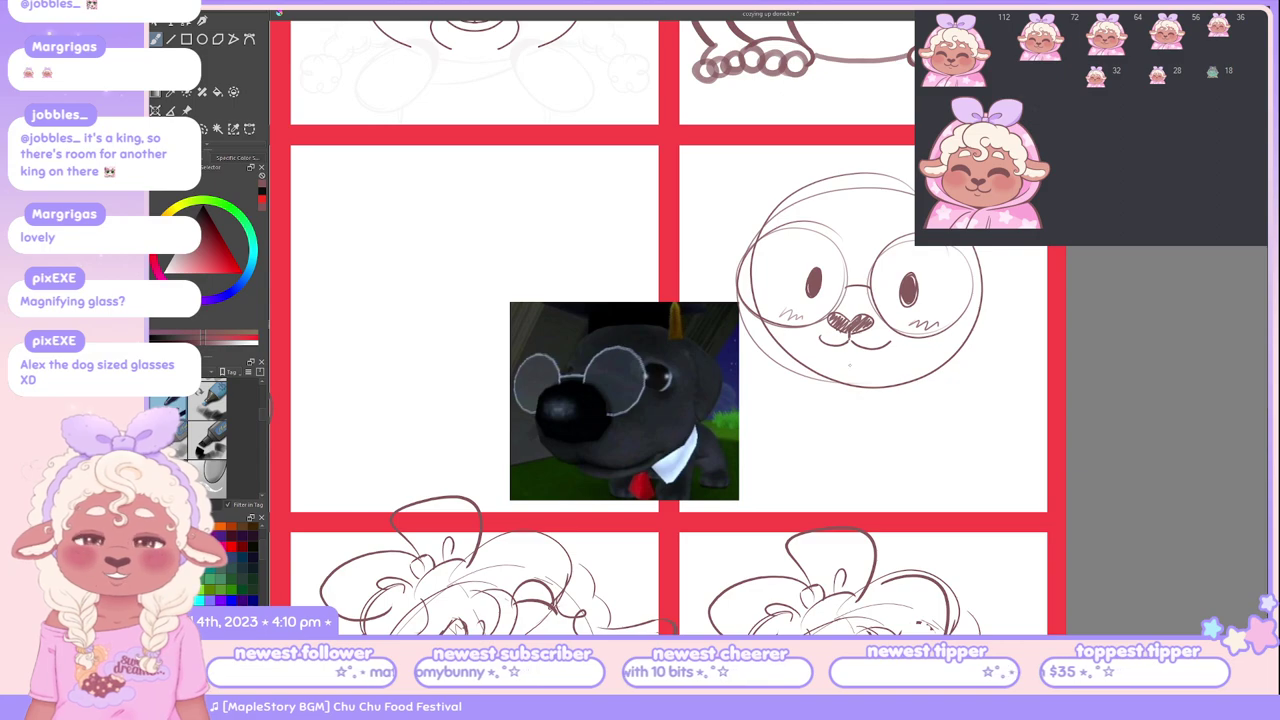
Step: Move the whole face sketch with glasses slightly downward within its cell
{"action": "left_click_drag", "start_coordinate": [845, 352], "coordinate": [858, 357]}
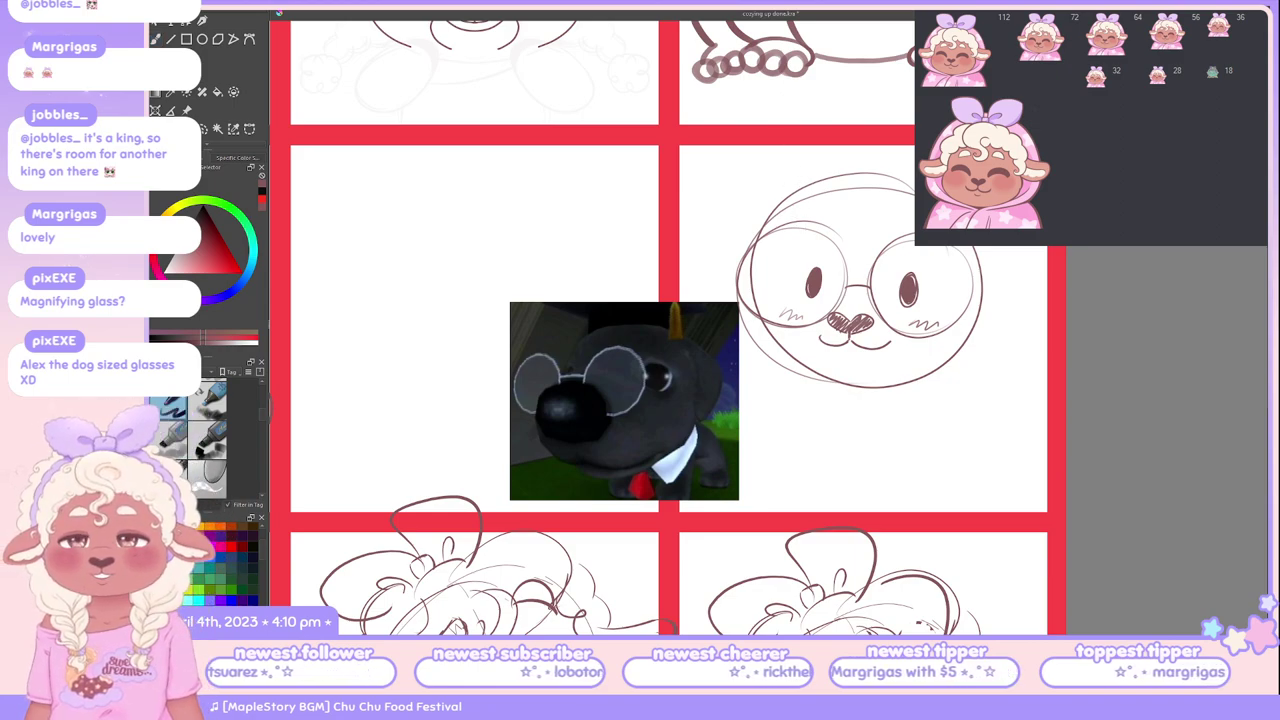
{"action": "key", "text": "ctrl+t"}
{"action": "left_click_drag", "start_coordinate": [859, 280], "coordinate": [859, 308]}
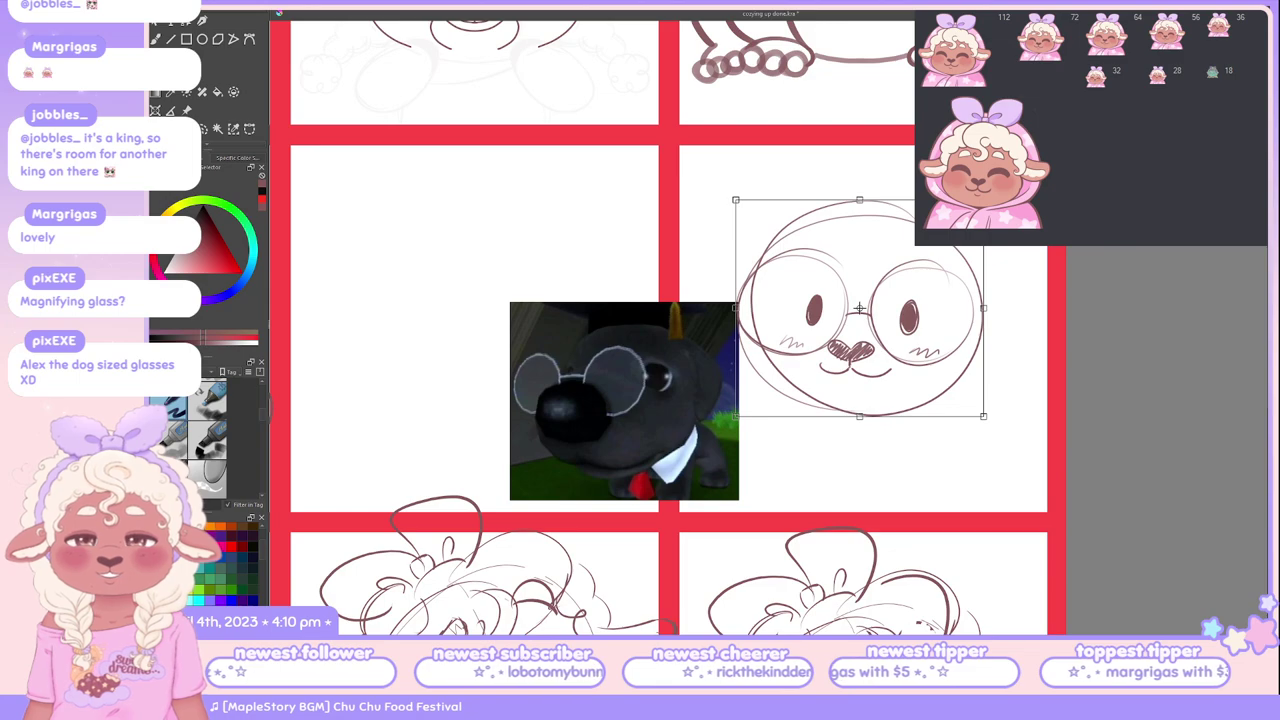
{"action": "key", "text": "Return"}
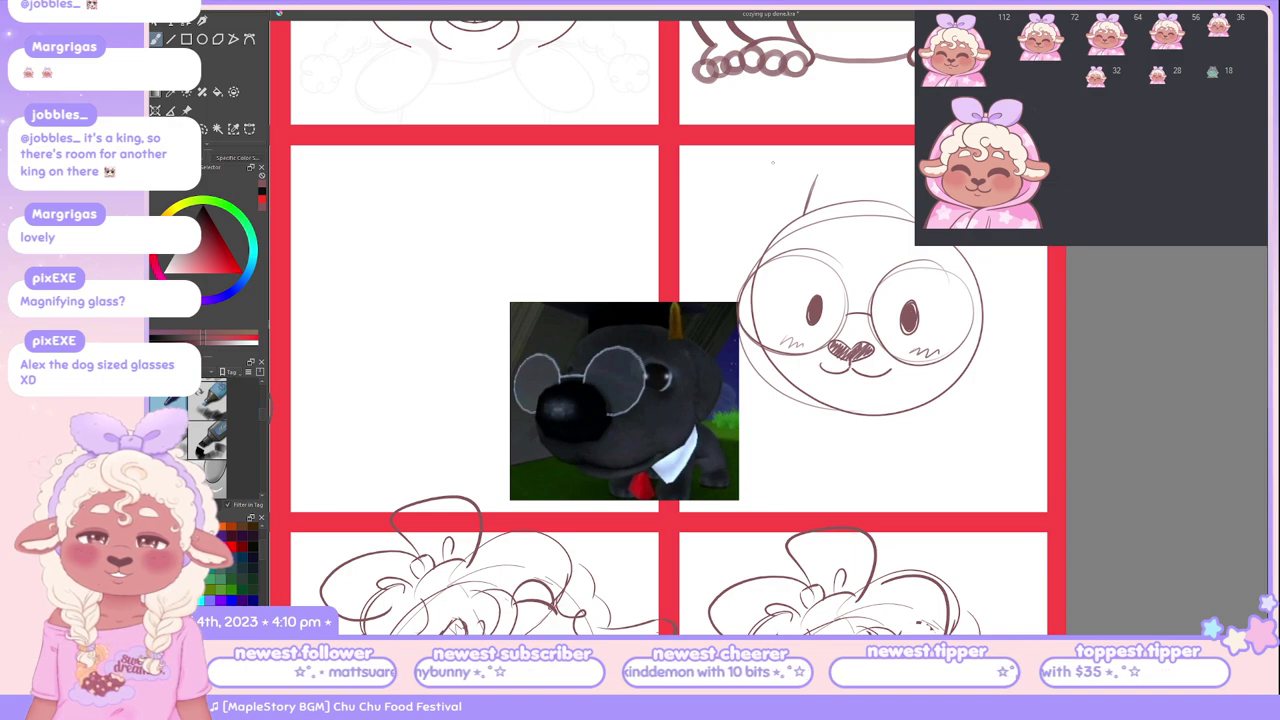
{"action": "mouse_move", "coordinate": [722, 190]}
{"action": "left_mouse_down"}
{"action": "mouse_move", "coordinate": [758, 146]}
{"action": "mouse_move", "coordinate": [912, 114]}
{"action": "left_mouse_up"}
{"action": "key", "text": "ctrl+z"}
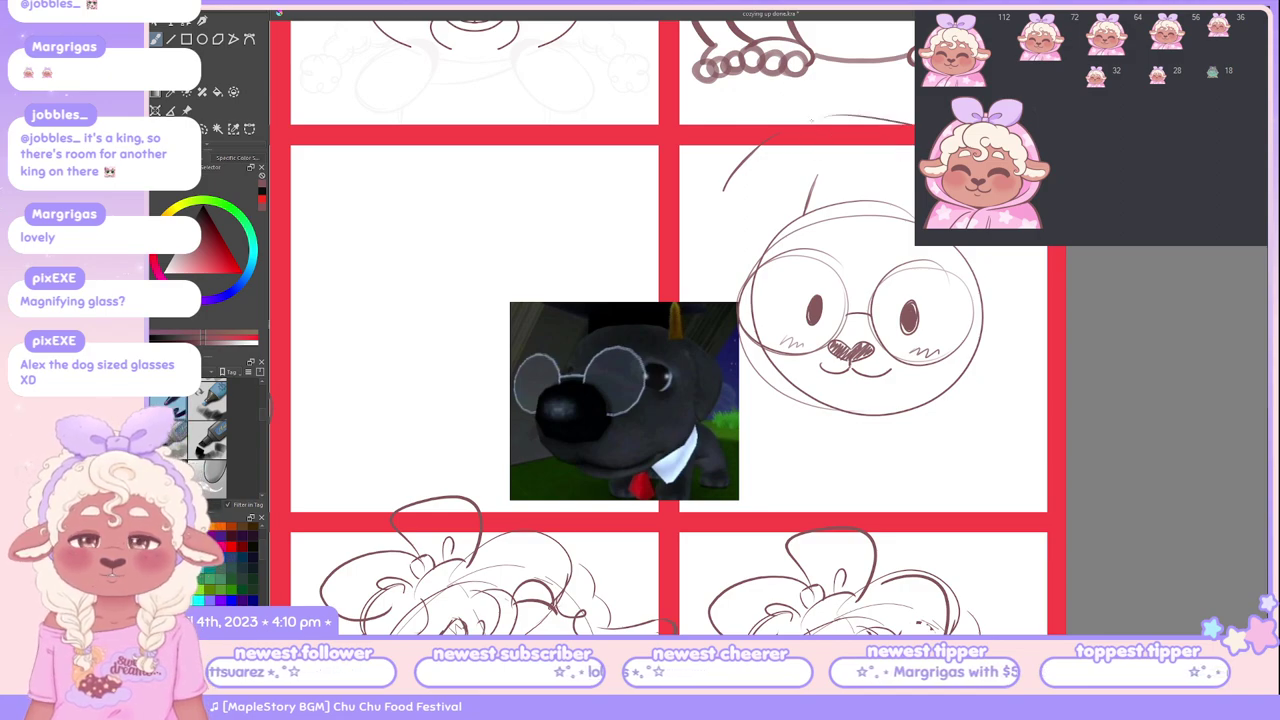
{"action": "key", "text": "ctrl+z"}
{"action": "key", "text": "ctrl+z"}
{"action": "left_click_drag", "start_coordinate": [780, 145], "coordinate": [763, 190]}
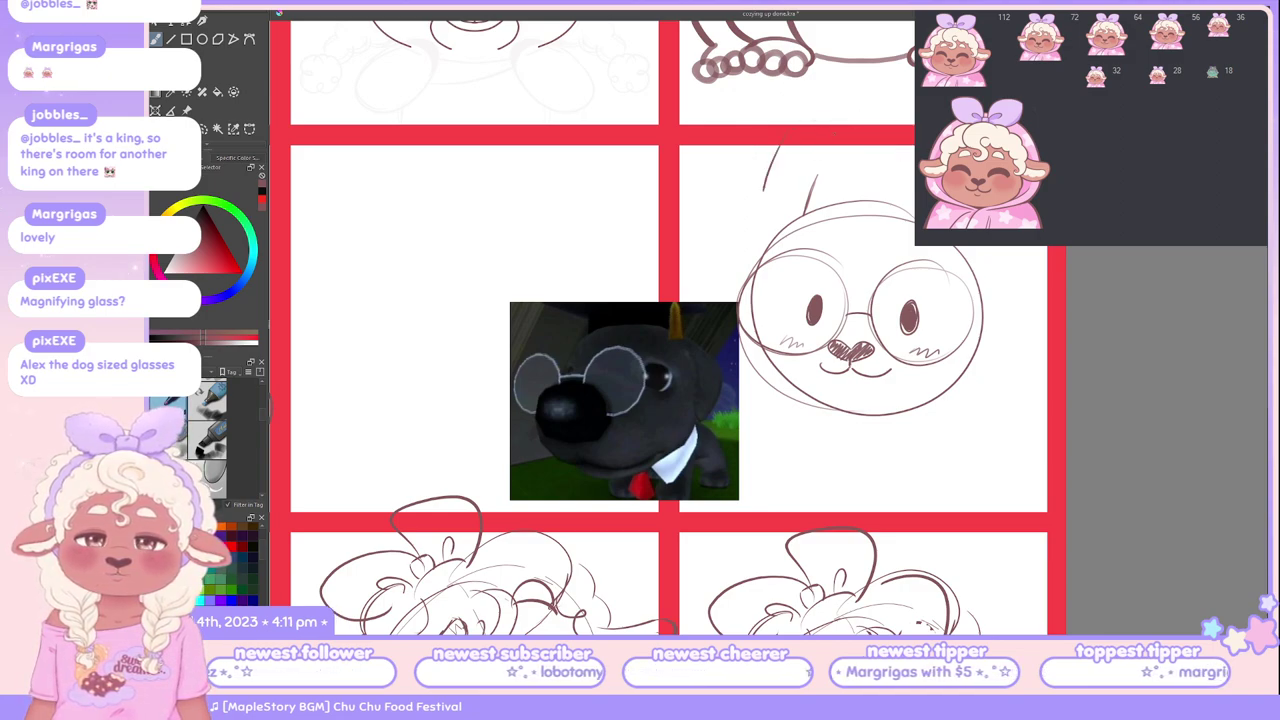
{"action": "key", "text": "ctrl+z"}
{"action": "key", "text": "ctrl+z"}
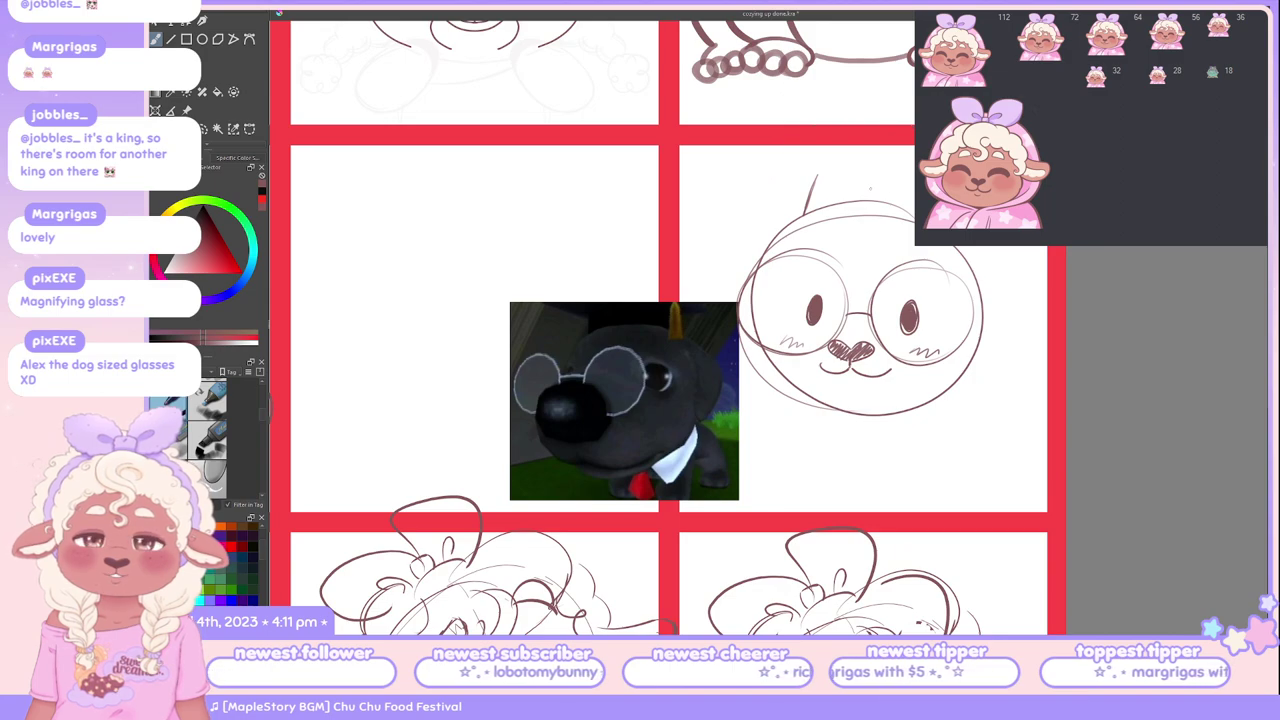
Step: Sketch a curved line above the head for the base of the graduation cap, undoing the strokes that miss
{"action": "left_click_drag", "start_coordinate": [825, 176], "coordinate": [912, 172]}
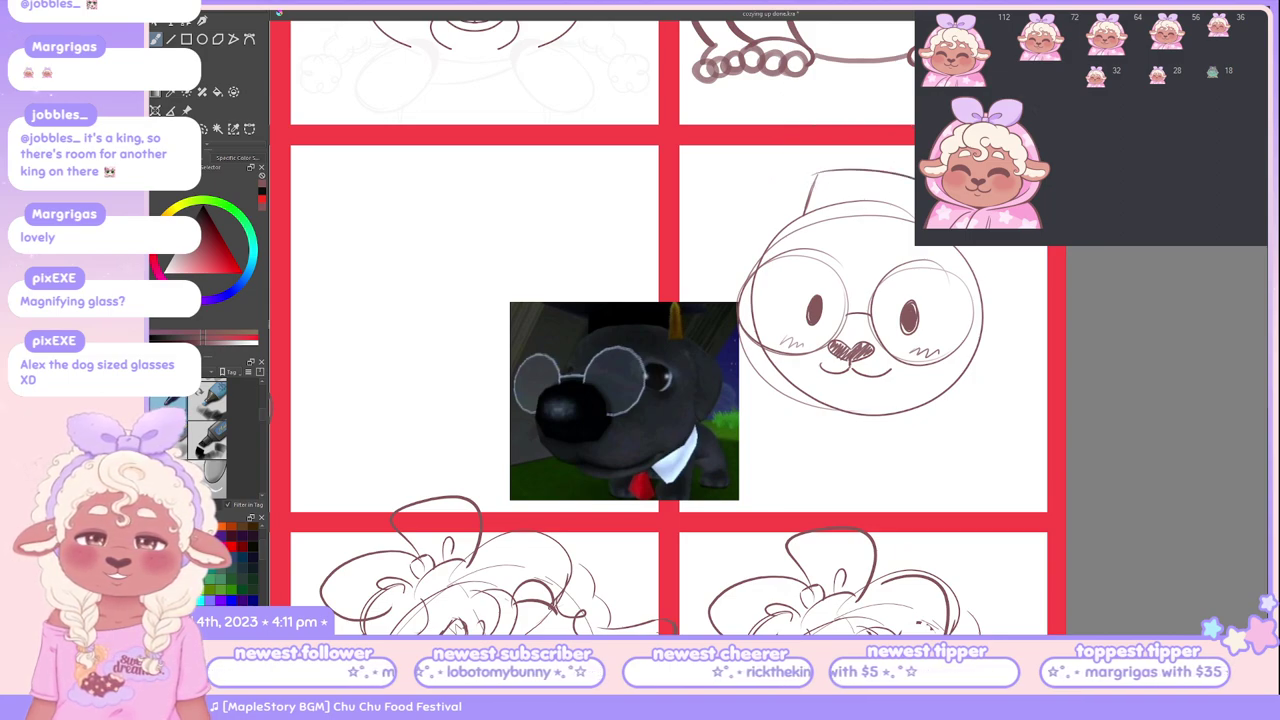
{"action": "key", "text": "ctrl+z"}
{"action": "left_click_drag", "start_coordinate": [826, 172], "coordinate": [914, 172]}
{"action": "key", "text": "ctrl+z"}
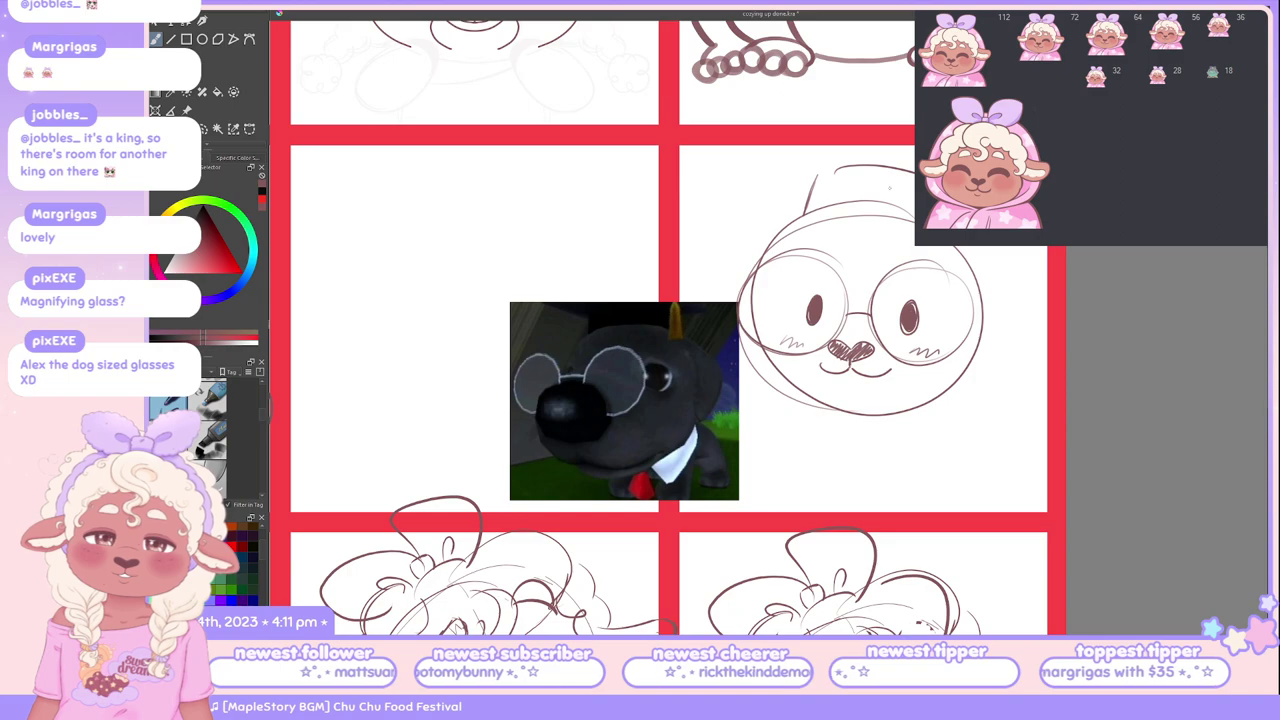
Step: Sketch the slanted edges of the graduation cap's flat top and a tassel hanging beside the head
{"action": "left_click_drag", "start_coordinate": [742, 152], "coordinate": [794, 188]}
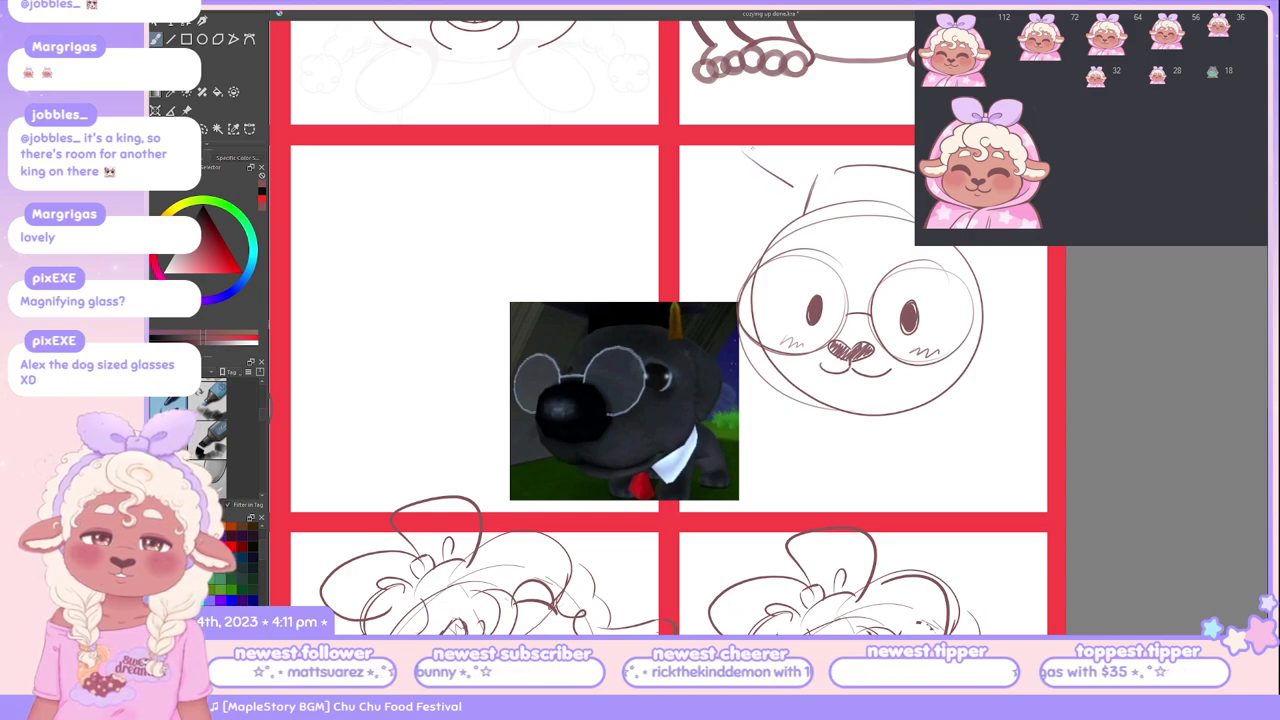
{"action": "left_click_drag", "start_coordinate": [760, 140], "coordinate": [912, 122]}
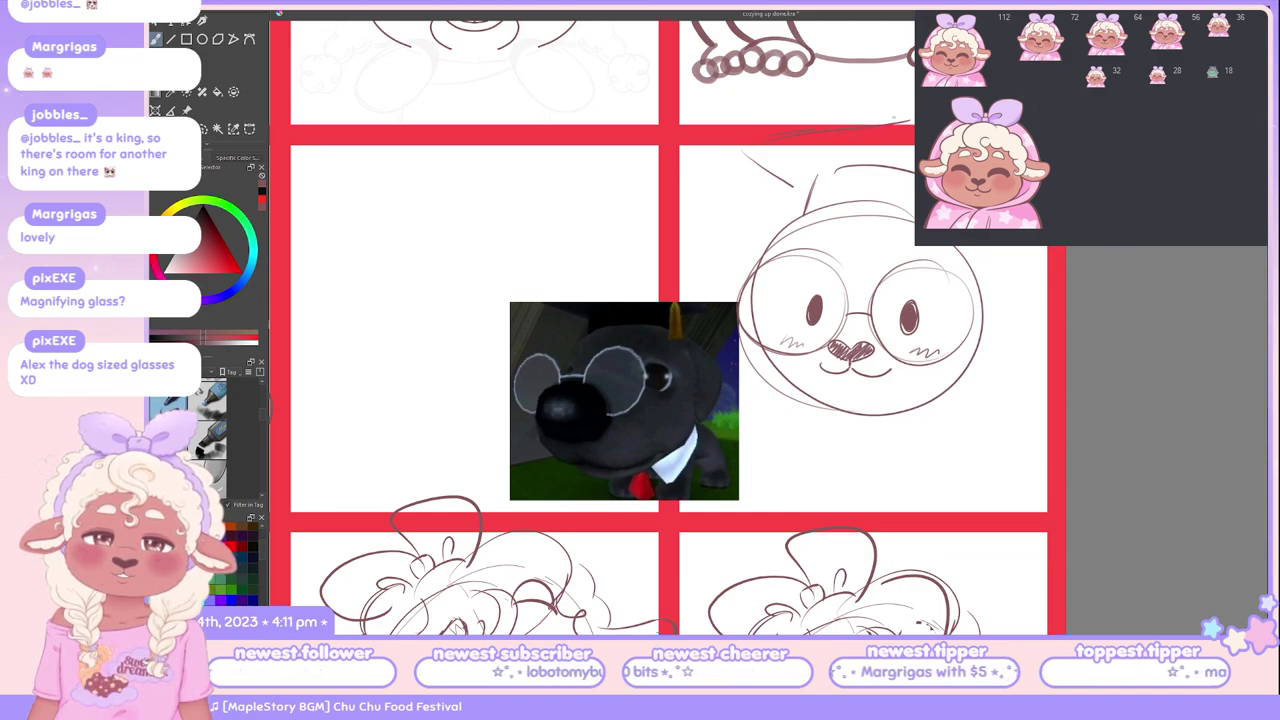
{"action": "left_click_drag", "start_coordinate": [844, 125], "coordinate": [912, 115]}
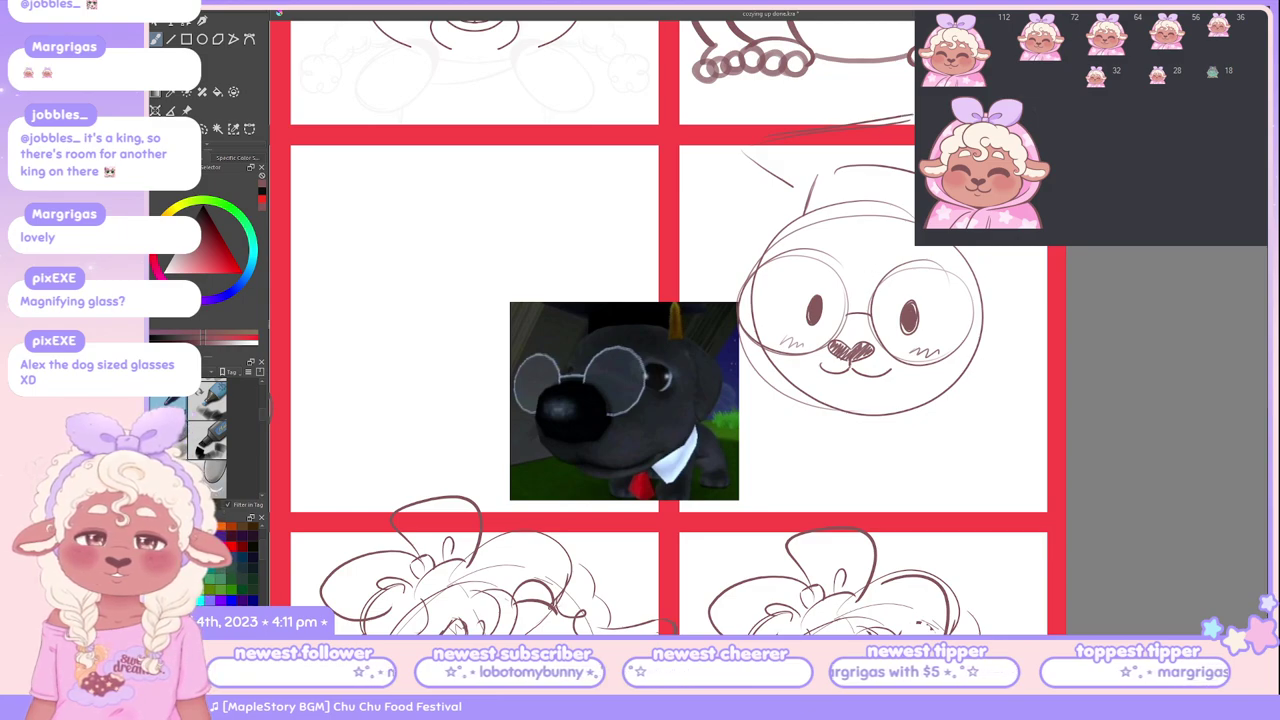
{"action": "mouse_move", "coordinate": [982, 247]}
{"action": "left_mouse_down"}
{"action": "mouse_move", "coordinate": [986, 287]}
{"action": "mouse_move", "coordinate": [1020, 288]}
{"action": "left_mouse_up"}
{"action": "key", "text": "ctrl+z"}
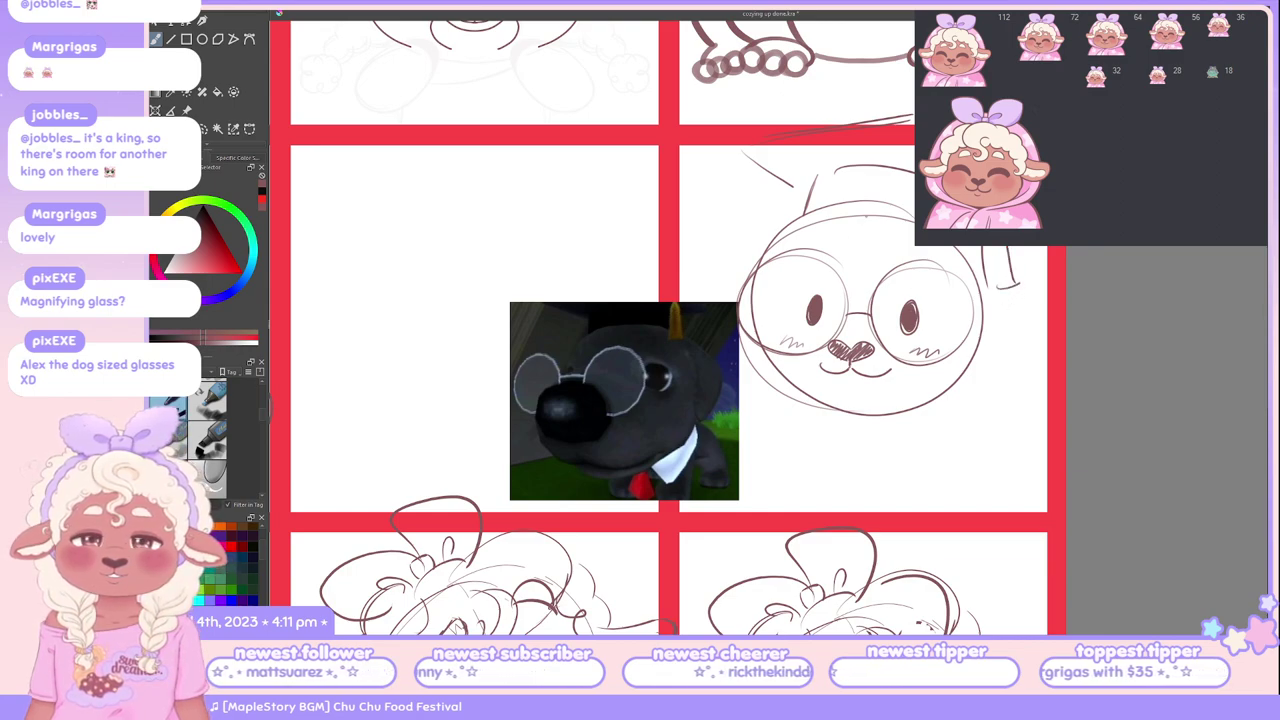
Step: Draw an S-shaped curl of hair on the forehead between the lenses, undoing and redrawing until the curve fits
{"action": "left_click_drag", "start_coordinate": [800, 205], "coordinate": [852, 278]}
{"action": "key", "text": "ctrl+z"}
{"action": "mouse_move", "coordinate": [888, 196]}
{"action": "left_mouse_down"}
{"action": "mouse_move", "coordinate": [864, 272]}
{"action": "mouse_move", "coordinate": [880, 264]}
{"action": "left_mouse_up"}
{"action": "key", "text": "ctrl+z"}
{"action": "key", "text": "ctrl+z"}
{"action": "left_click_drag", "start_coordinate": [888, 200], "coordinate": [840, 268]}
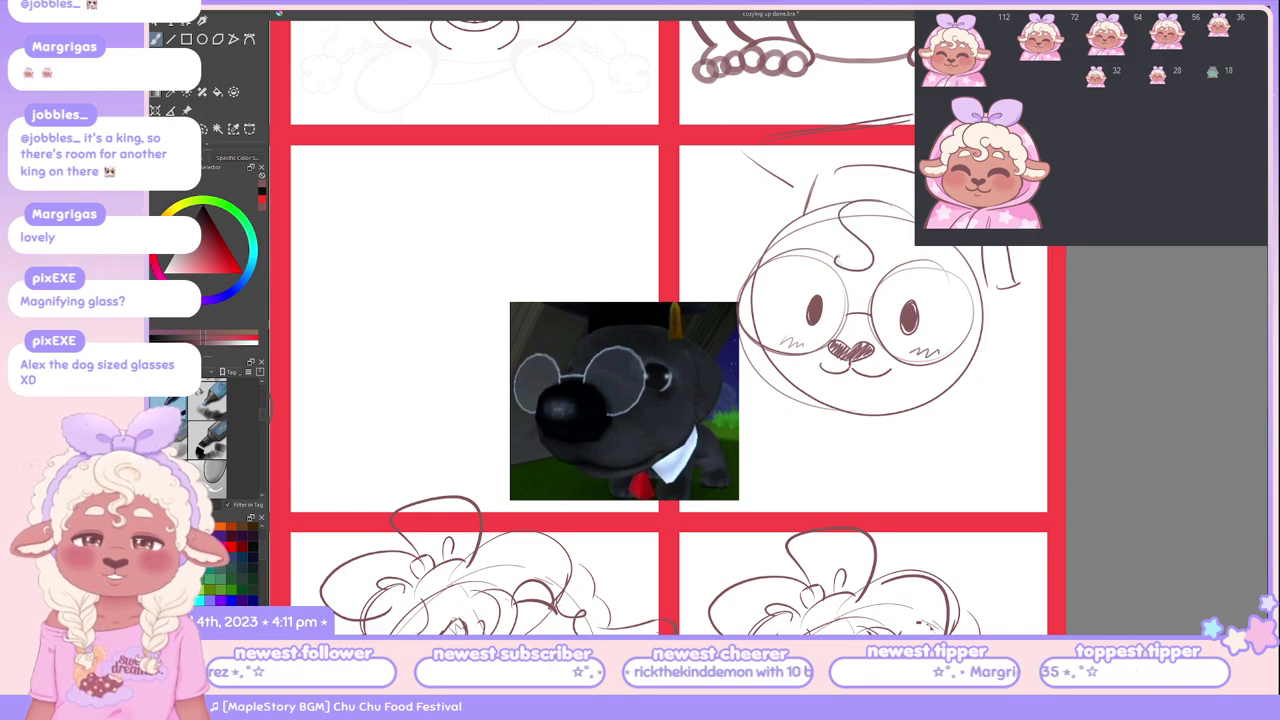
{"action": "key", "text": "ctrl+z"}
{"action": "mouse_move", "coordinate": [892, 194]}
{"action": "left_mouse_down"}
{"action": "mouse_move", "coordinate": [836, 264]}
{"action": "mouse_move", "coordinate": [882, 256]}
{"action": "mouse_move", "coordinate": [896, 288]}
{"action": "mouse_move", "coordinate": [840, 282]}
{"action": "left_mouse_up"}
{"action": "key", "text": "ctrl+z"}
{"action": "key", "text": "ctrl+z"}
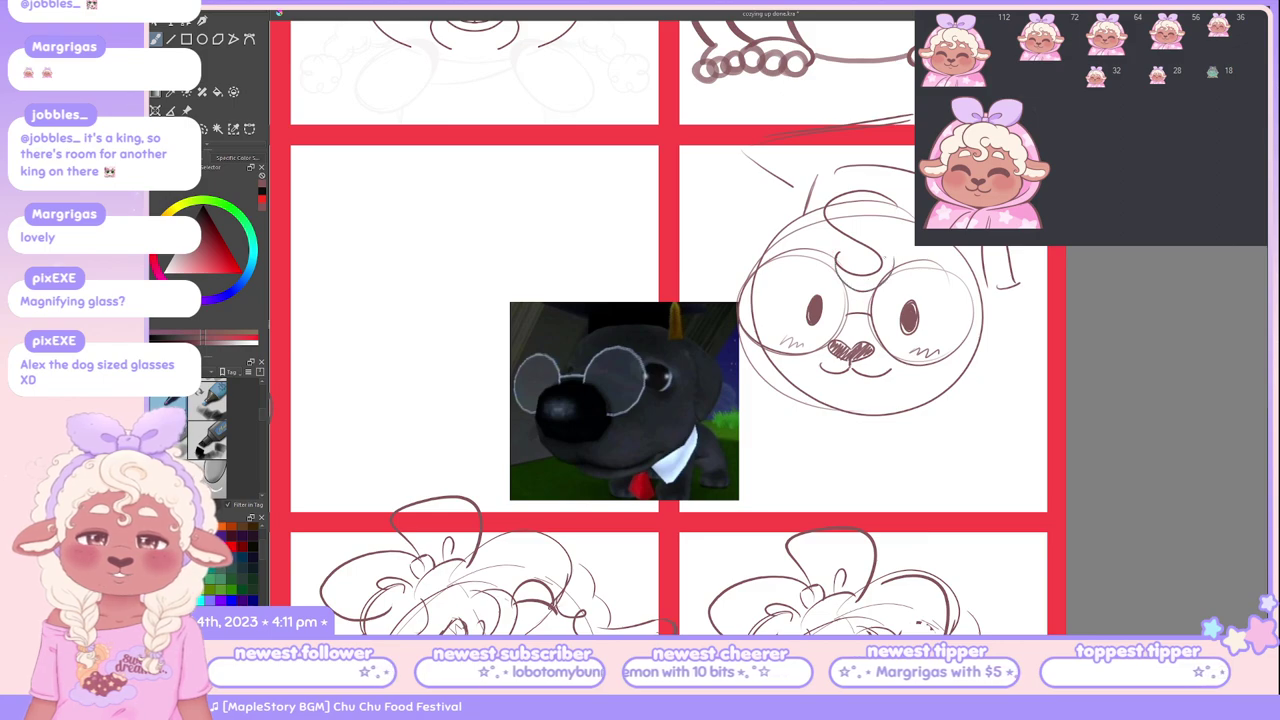
{"action": "left_click_drag", "start_coordinate": [884, 218], "coordinate": [892, 284]}
{"action": "key", "text": "ctrl+z"}
{"action": "key", "text": "ctrl+z"}
{"action": "key", "text": "ctrl+z"}
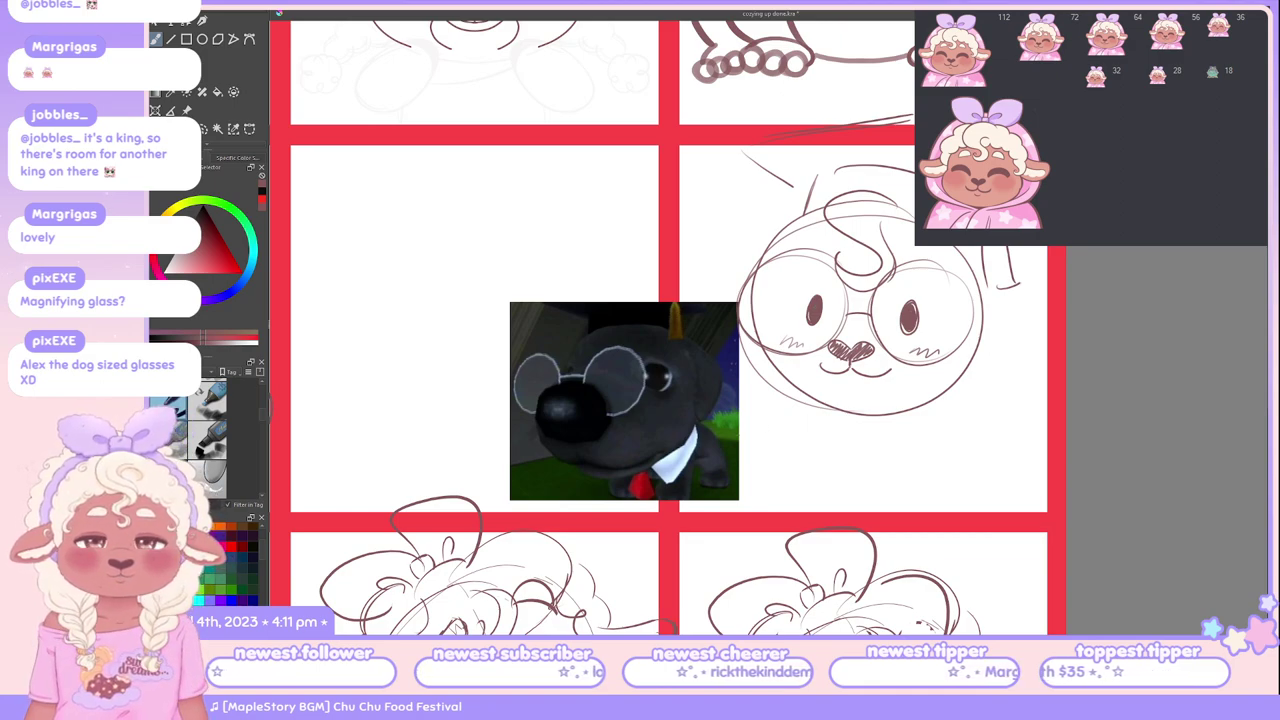
Step: Retrace the round outline of the right glasses lens with darker strokes
{"action": "left_click_drag", "start_coordinate": [902, 268], "coordinate": [966, 312]}
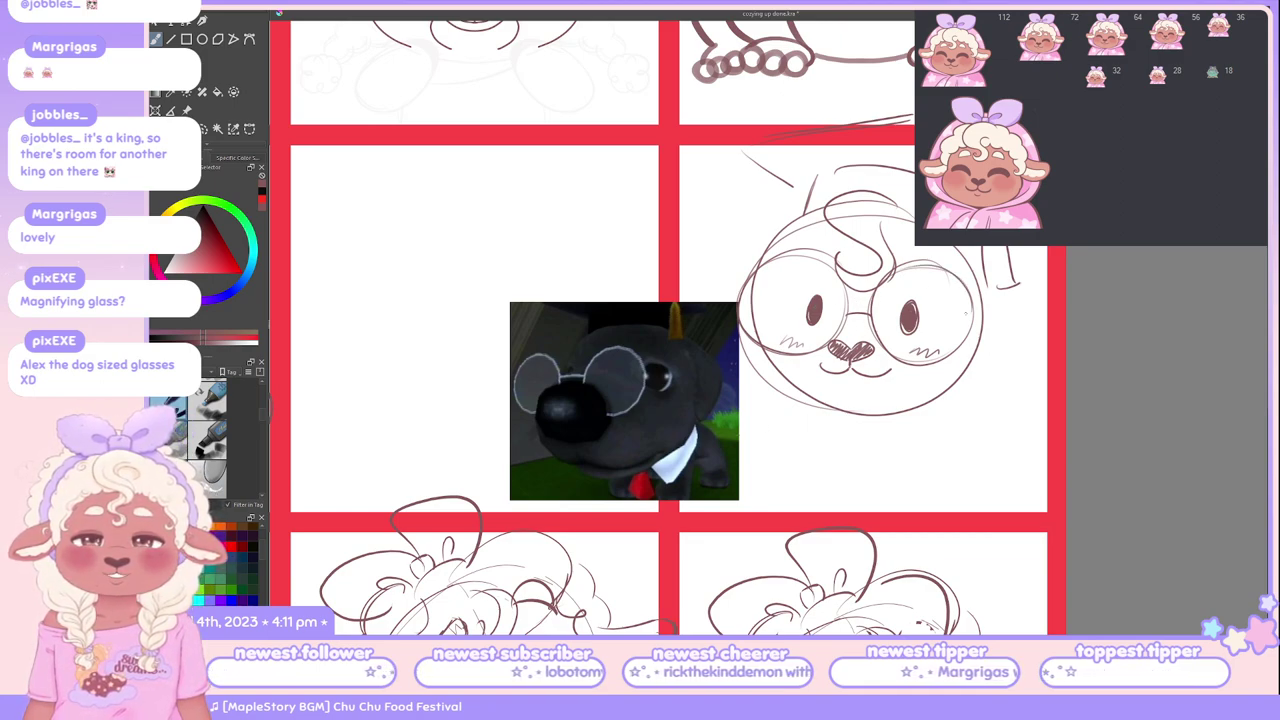
{"action": "left_click_drag", "start_coordinate": [926, 264], "coordinate": [968, 348]}
{"action": "key", "text": "ctrl+z"}
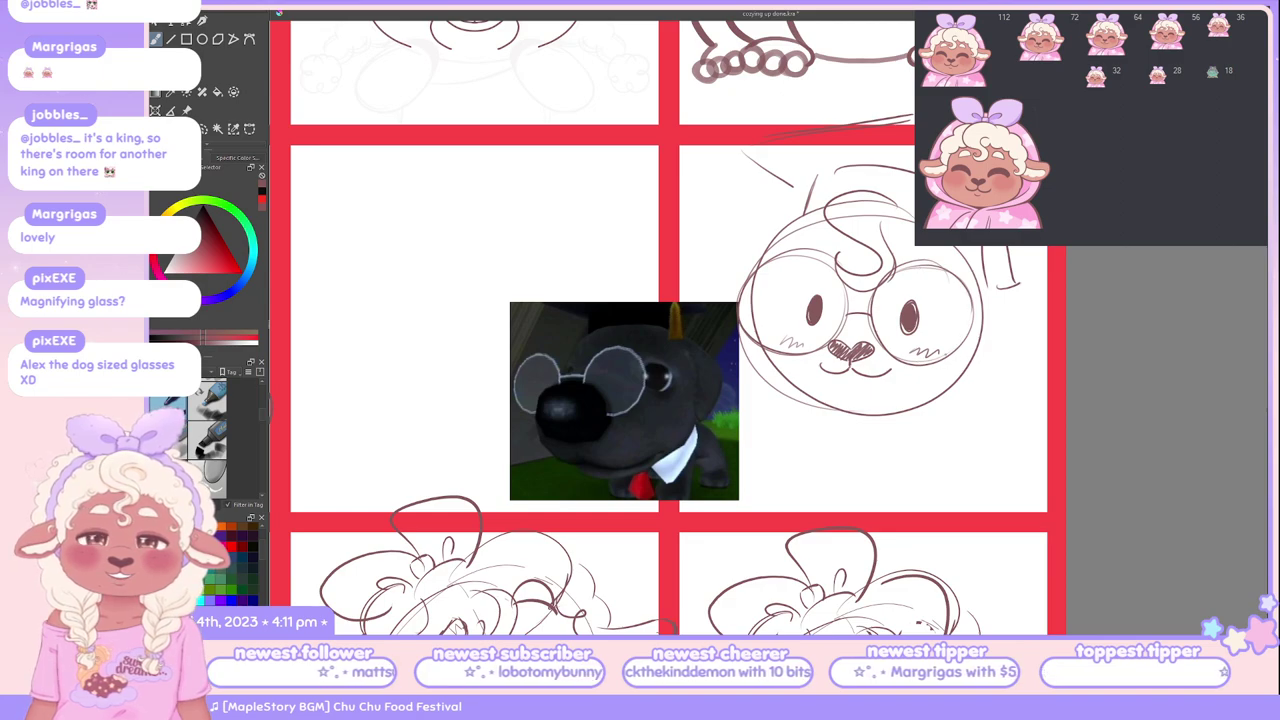
{"action": "mouse_move", "coordinate": [930, 362]}
{"action": "left_mouse_down"}
{"action": "mouse_move", "coordinate": [966, 340]}
{"action": "mouse_move", "coordinate": [972, 352]}
{"action": "left_mouse_up"}
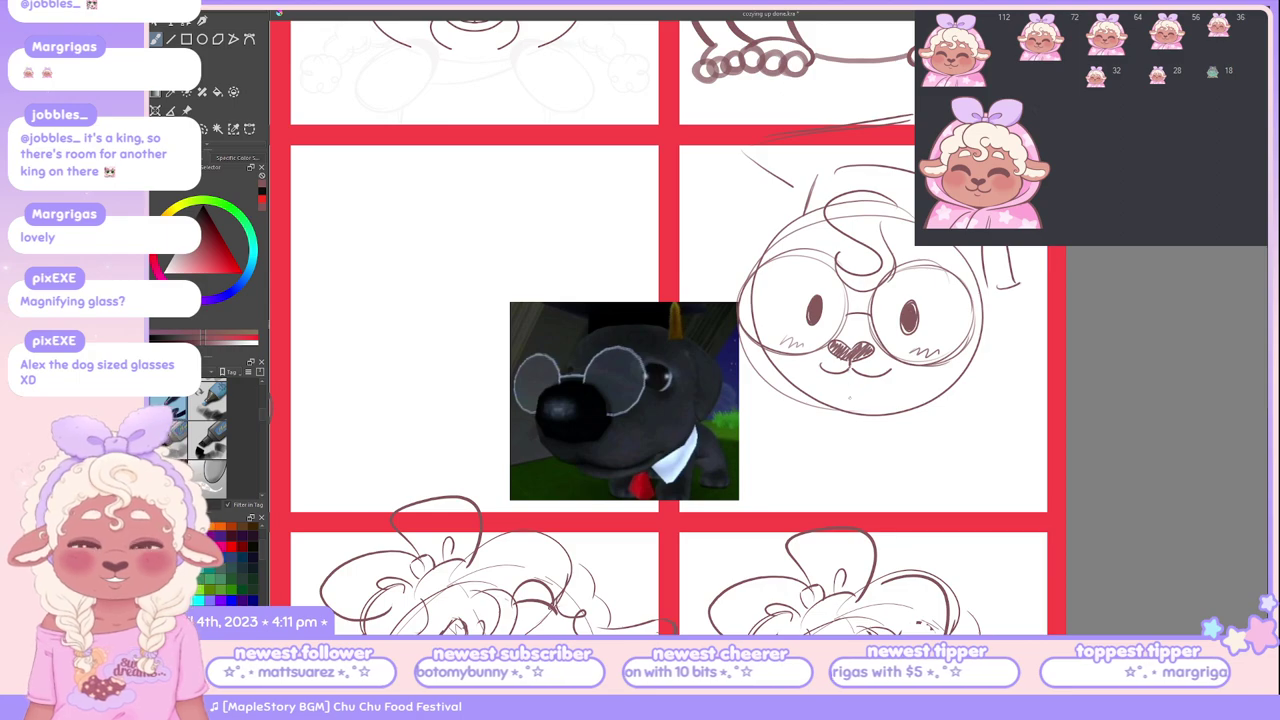
Step: Sketch two pointed collar flaps beneath the chin and a floppy ear on each side of the head
{"action": "mouse_move", "coordinate": [802, 410]}
{"action": "left_mouse_down"}
{"action": "mouse_move", "coordinate": [800, 440]}
{"action": "mouse_move", "coordinate": [846, 418]}
{"action": "mouse_move", "coordinate": [888, 442]}
{"action": "mouse_move", "coordinate": [951, 403]}
{"action": "left_mouse_up"}
{"action": "key", "text": "ctrl+z"}
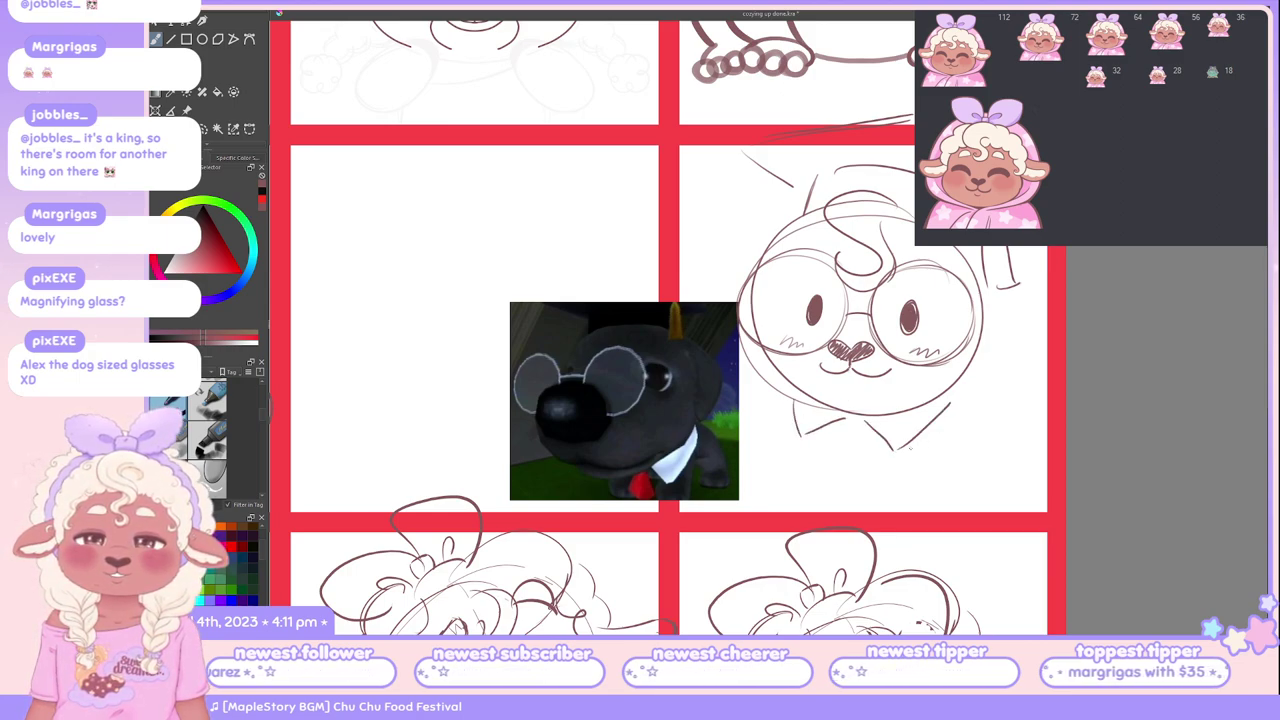
{"action": "mouse_move", "coordinate": [796, 212]}
{"action": "left_mouse_down"}
{"action": "mouse_move", "coordinate": [720, 290]}
{"action": "mouse_move", "coordinate": [680, 290]}
{"action": "left_mouse_up"}
{"action": "key", "text": "ctrl+z"}
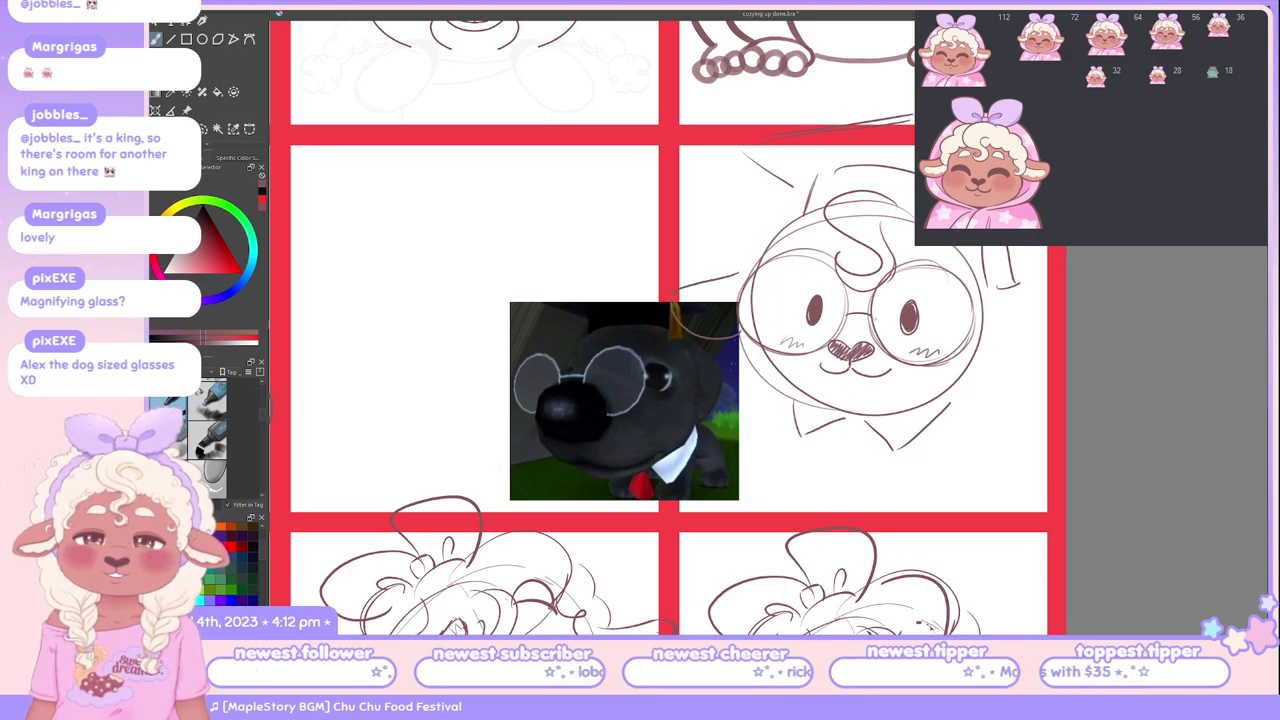
{"action": "mouse_move", "coordinate": [990, 298]}
{"action": "left_mouse_down"}
{"action": "mouse_move", "coordinate": [1001, 362]}
{"action": "mouse_move", "coordinate": [962, 356]}
{"action": "left_mouse_up"}
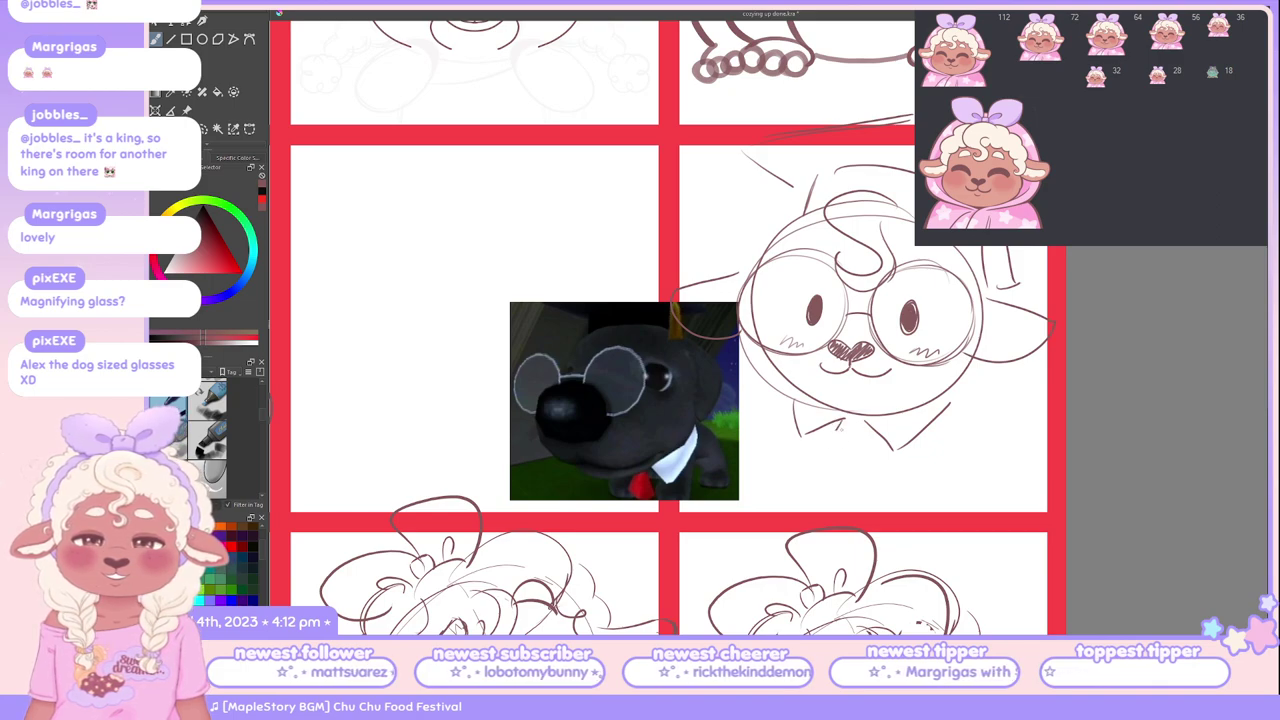
Step: Draw a necktie with a small knot between the collar flaps and add a zigzag shading mark inside it
{"action": "mouse_move", "coordinate": [838, 416]}
{"action": "left_mouse_down"}
{"action": "mouse_move", "coordinate": [836, 432]}
{"action": "mouse_move", "coordinate": [868, 432]}
{"action": "mouse_move", "coordinate": [820, 476]}
{"action": "left_mouse_up"}
{"action": "key", "text": "ctrl+z"}
{"action": "key", "text": "ctrl+z"}
{"action": "mouse_move", "coordinate": [834, 428]}
{"action": "left_mouse_down"}
{"action": "mouse_move", "coordinate": [818, 480]}
{"action": "mouse_move", "coordinate": [838, 498]}
{"action": "mouse_move", "coordinate": [872, 474]}
{"action": "left_mouse_up"}
{"action": "key", "text": "ctrl+z"}
{"action": "key", "text": "ctrl+z"}
{"action": "key", "text": "ctrl+z"}
{"action": "mouse_move", "coordinate": [834, 432]}
{"action": "left_mouse_down"}
{"action": "mouse_move", "coordinate": [812, 481]}
{"action": "mouse_move", "coordinate": [823, 501]}
{"action": "mouse_move", "coordinate": [811, 486]}
{"action": "mouse_move", "coordinate": [836, 508]}
{"action": "mouse_move", "coordinate": [861, 481]}
{"action": "mouse_move", "coordinate": [862, 447]}
{"action": "mouse_move", "coordinate": [871, 484]}
{"action": "left_mouse_up"}
{"action": "key", "text": "ctrl+z"}
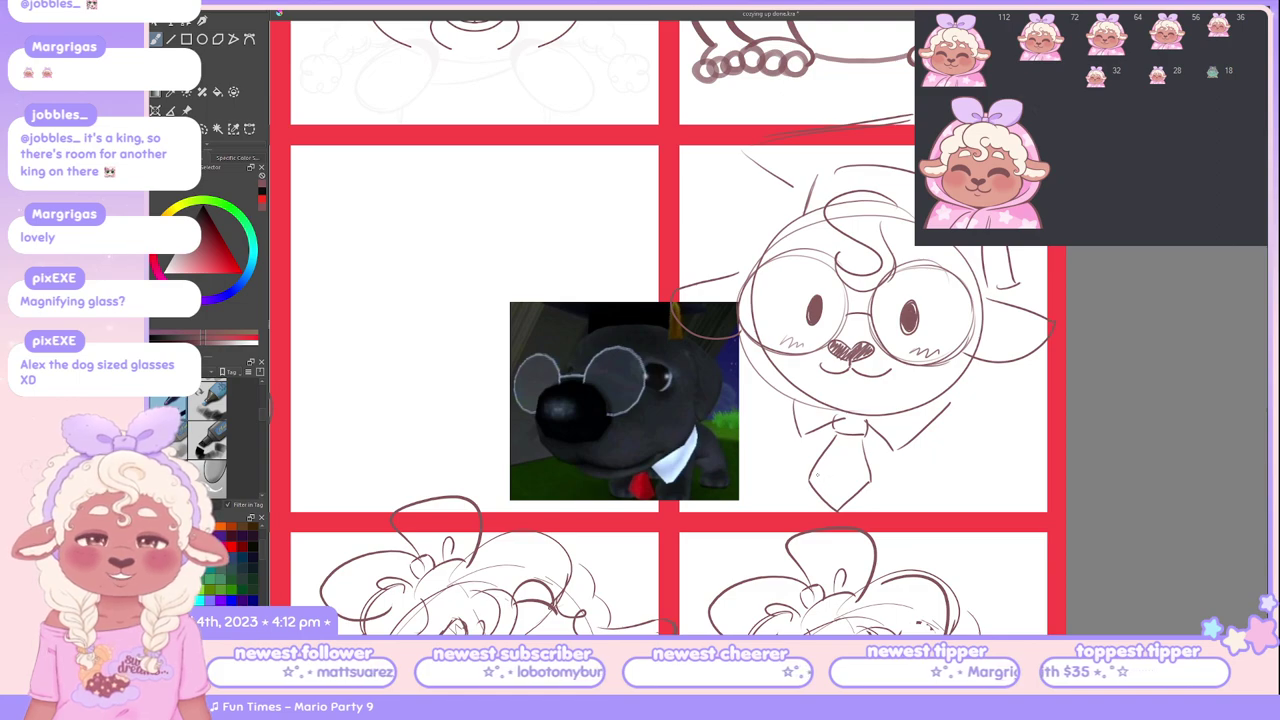
{"action": "left_click_drag", "start_coordinate": [817, 476], "coordinate": [848, 462]}
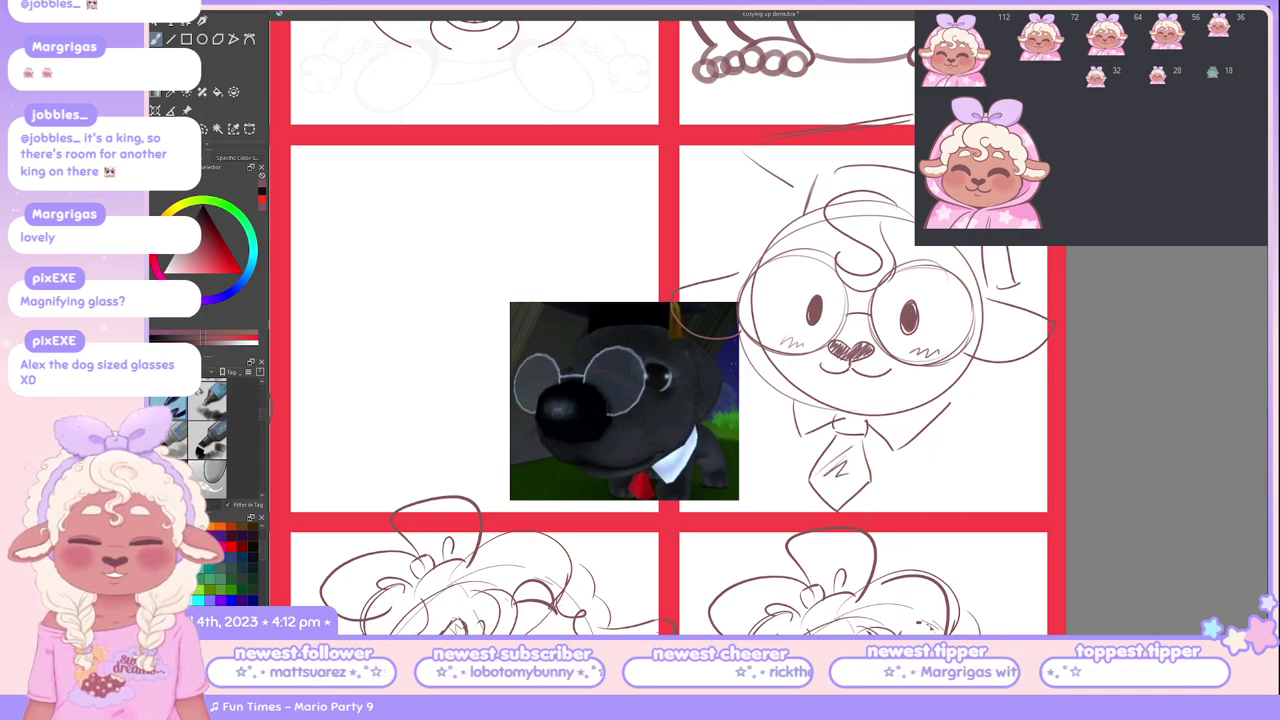
Step: Sketch wavy wool curls along the upper left side of the head under the cap, undoing the strokes that miss
{"action": "mouse_move", "coordinate": [794, 208]}
{"action": "left_mouse_down"}
{"action": "mouse_move", "coordinate": [700, 282]}
{"action": "mouse_move", "coordinate": [710, 268]}
{"action": "left_mouse_up"}
{"action": "key", "text": "ctrl+z"}
{"action": "left_click_drag", "start_coordinate": [836, 202], "coordinate": [766, 232]}
{"action": "key", "text": "ctrl+z"}
{"action": "key", "text": "ctrl+z"}
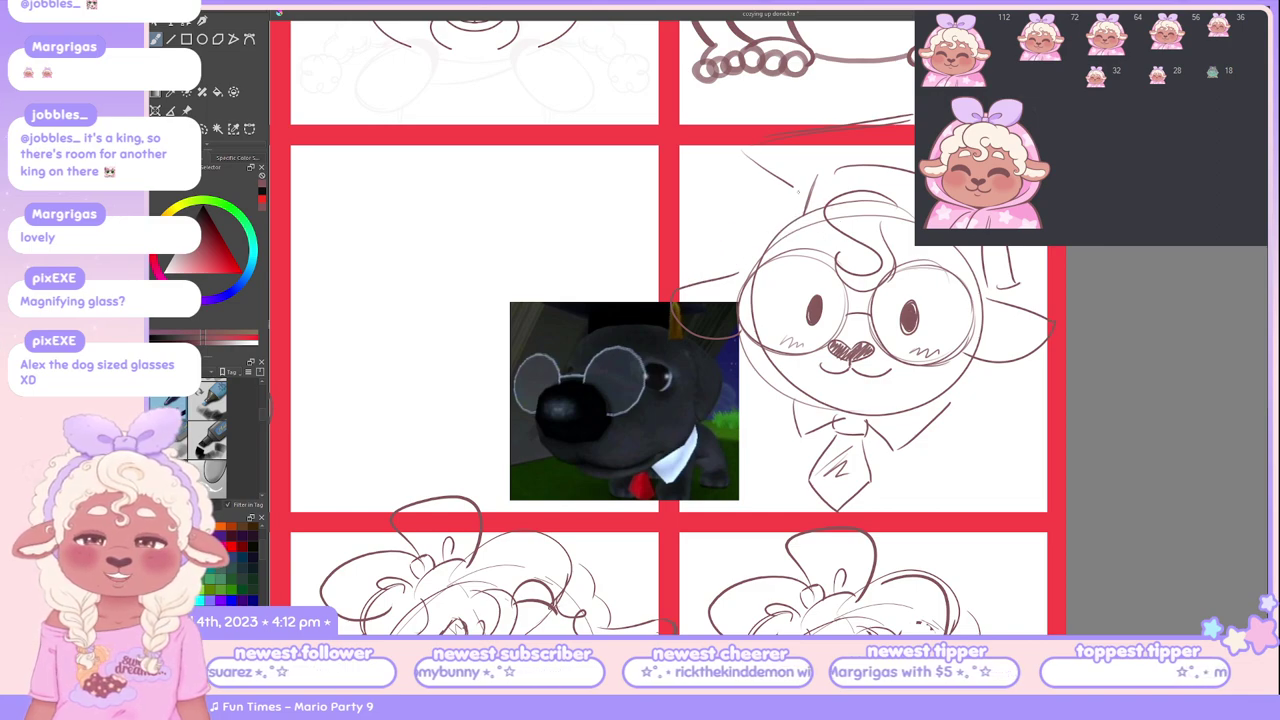
{"action": "mouse_move", "coordinate": [822, 199]}
{"action": "left_mouse_down"}
{"action": "mouse_move", "coordinate": [750, 213]}
{"action": "mouse_move", "coordinate": [723, 262]}
{"action": "left_mouse_up"}
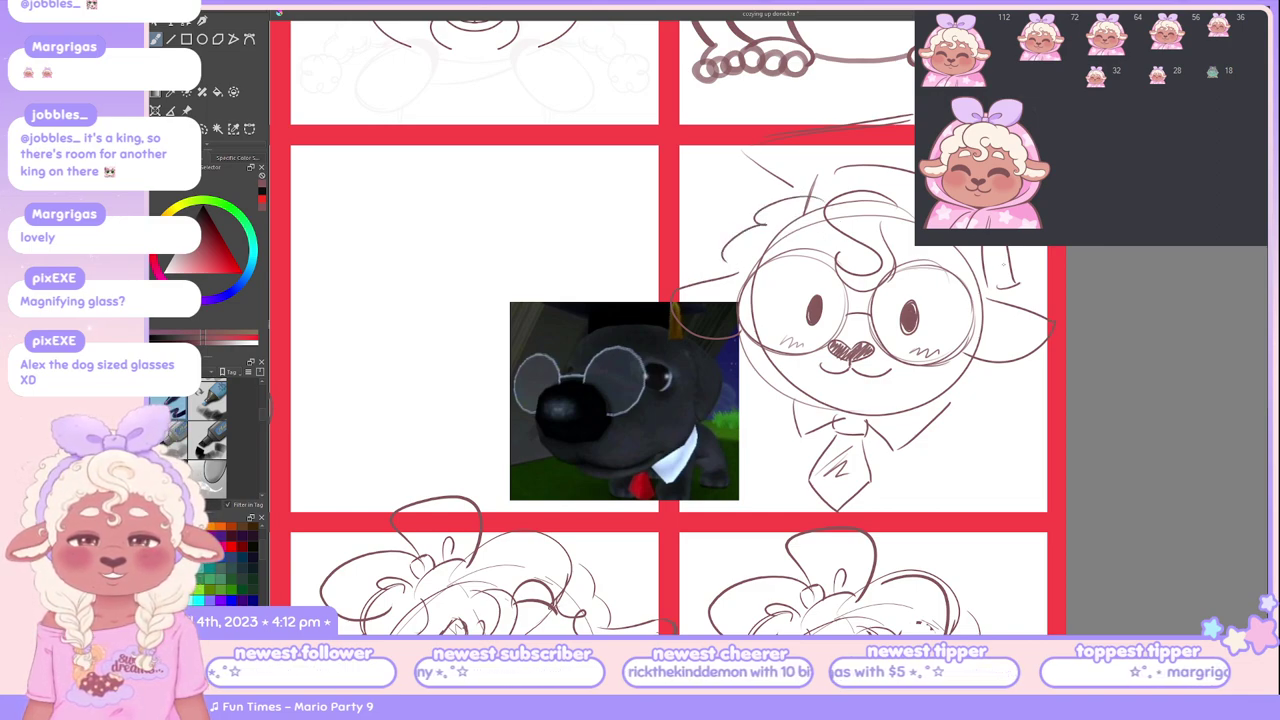
{"action": "mouse_move", "coordinate": [982, 248]}
{"action": "left_mouse_down"}
{"action": "mouse_move", "coordinate": [1016, 252]}
{"action": "mouse_move", "coordinate": [1006, 258]}
{"action": "mouse_move", "coordinate": [1034, 300]}
{"action": "left_mouse_up"}
{"action": "key", "text": "ctrl+z"}
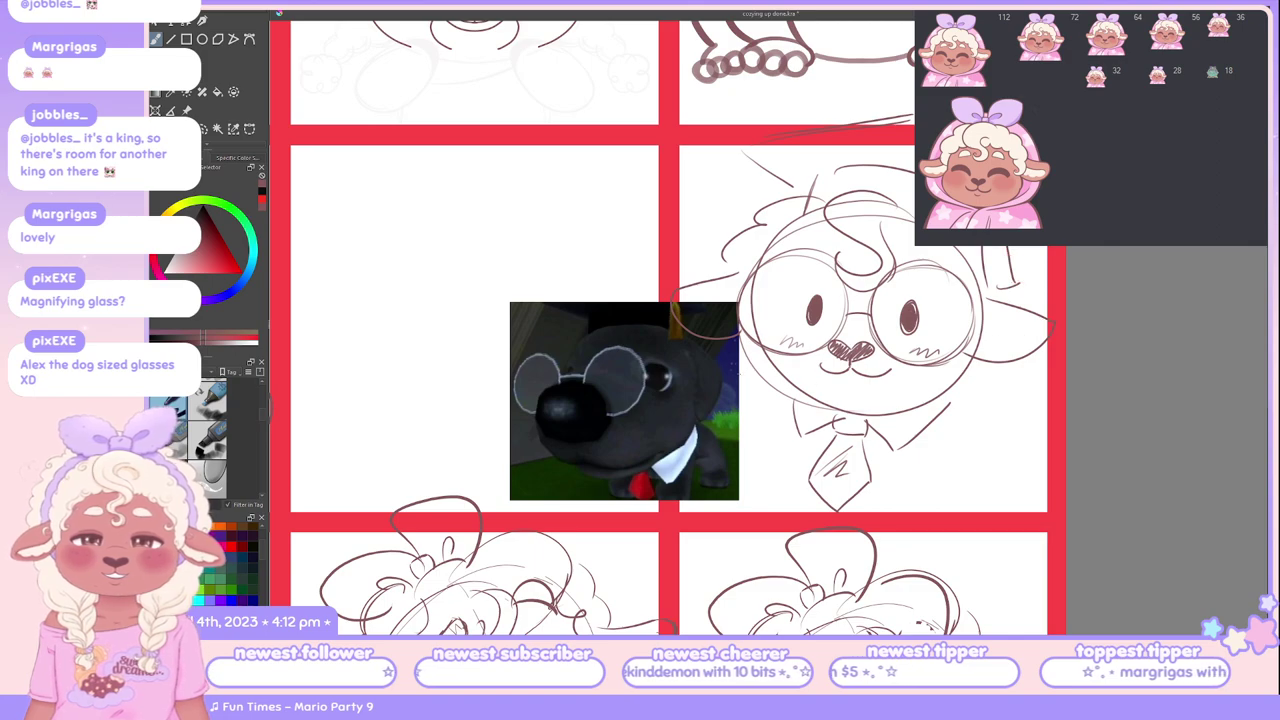
Step: Sketch curly wool locks below both ears, ending in a fluffy cloud-shaped puff on each side of the collar
{"action": "left_click_drag", "start_coordinate": [740, 348], "coordinate": [730, 398]}
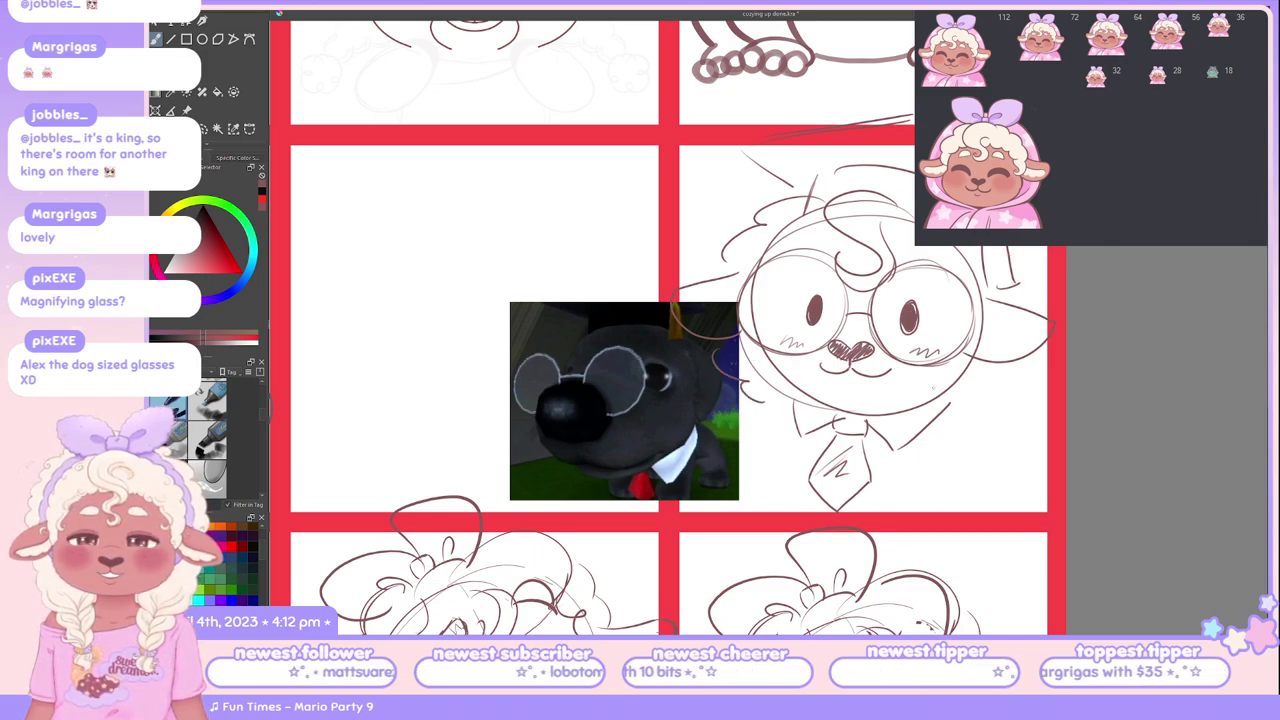
{"action": "left_click_drag", "start_coordinate": [958, 407], "coordinate": [1018, 358]}
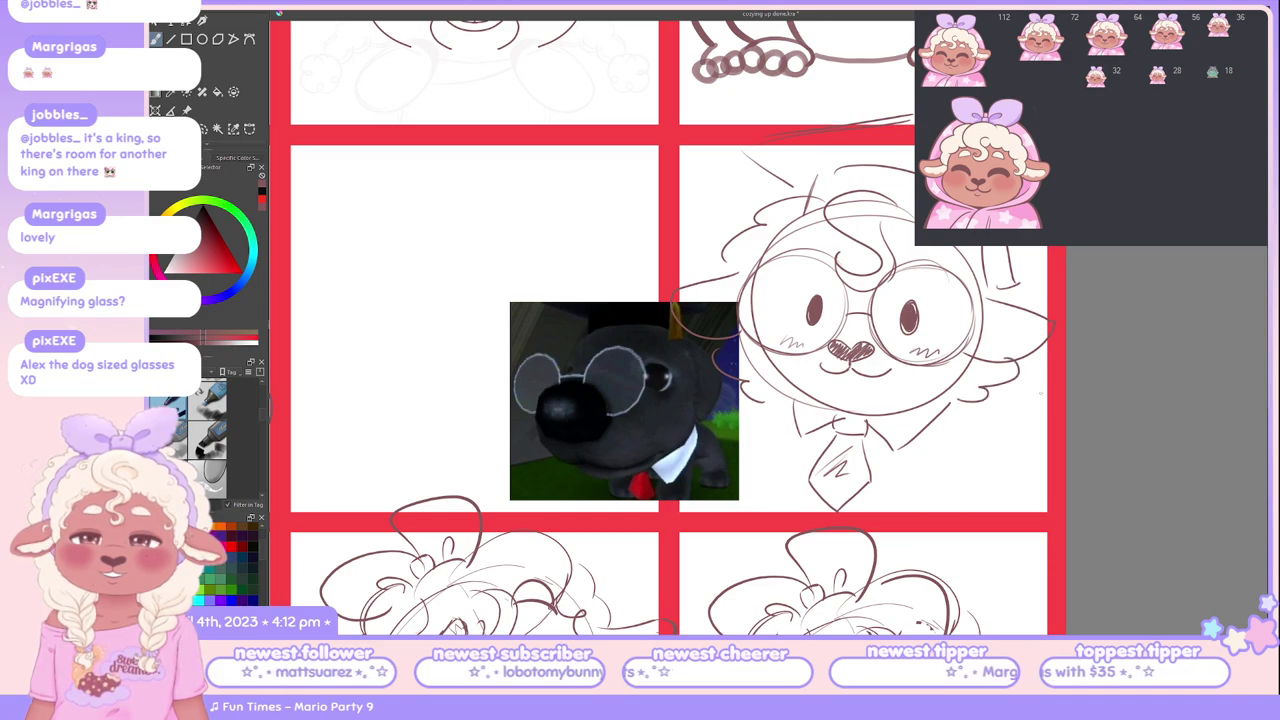
{"action": "key", "text": "ctrl+z"}
{"action": "key", "text": "ctrl+z"}
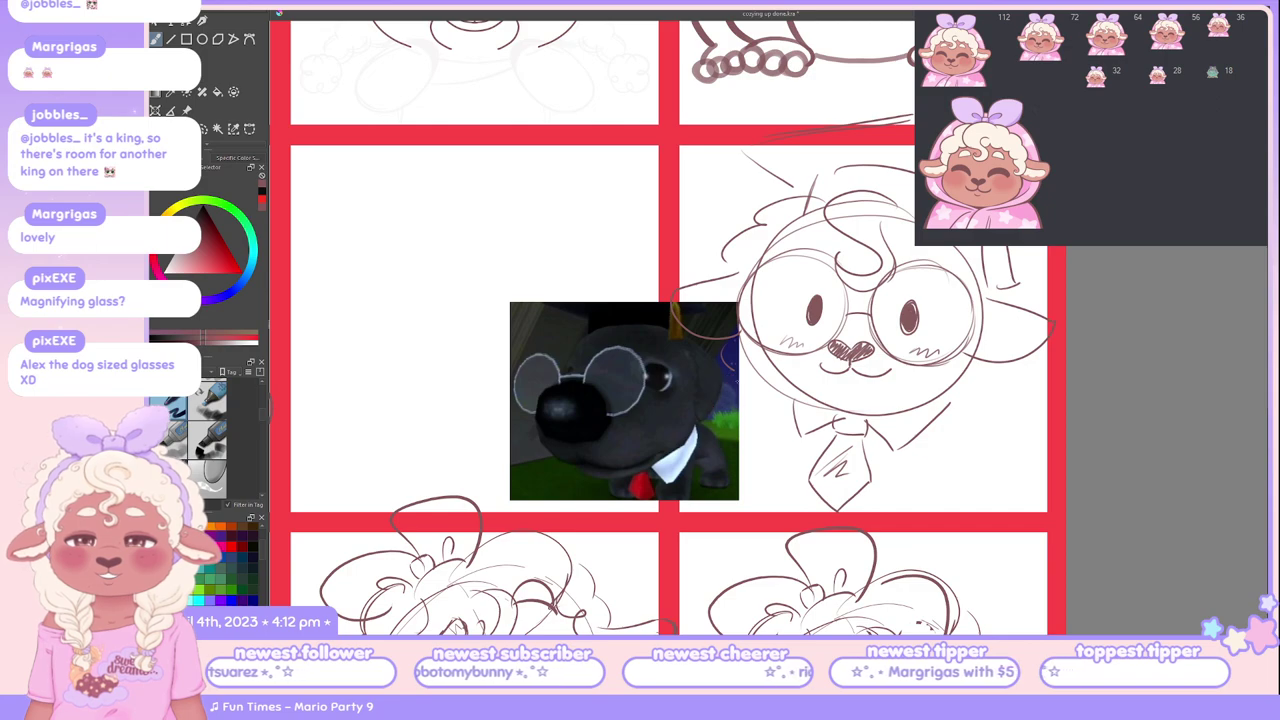
{"action": "mouse_move", "coordinate": [742, 456]}
{"action": "left_mouse_down"}
{"action": "mouse_move", "coordinate": [764, 438]}
{"action": "mouse_move", "coordinate": [742, 414]}
{"action": "left_mouse_up"}
{"action": "mouse_move", "coordinate": [978, 416]}
{"action": "left_mouse_down"}
{"action": "mouse_move", "coordinate": [988, 456]}
{"action": "mouse_move", "coordinate": [1016, 437]}
{"action": "mouse_move", "coordinate": [984, 412]}
{"action": "left_mouse_up"}
{"action": "left_click_drag", "start_coordinate": [991, 367], "coordinate": [1005, 408]}
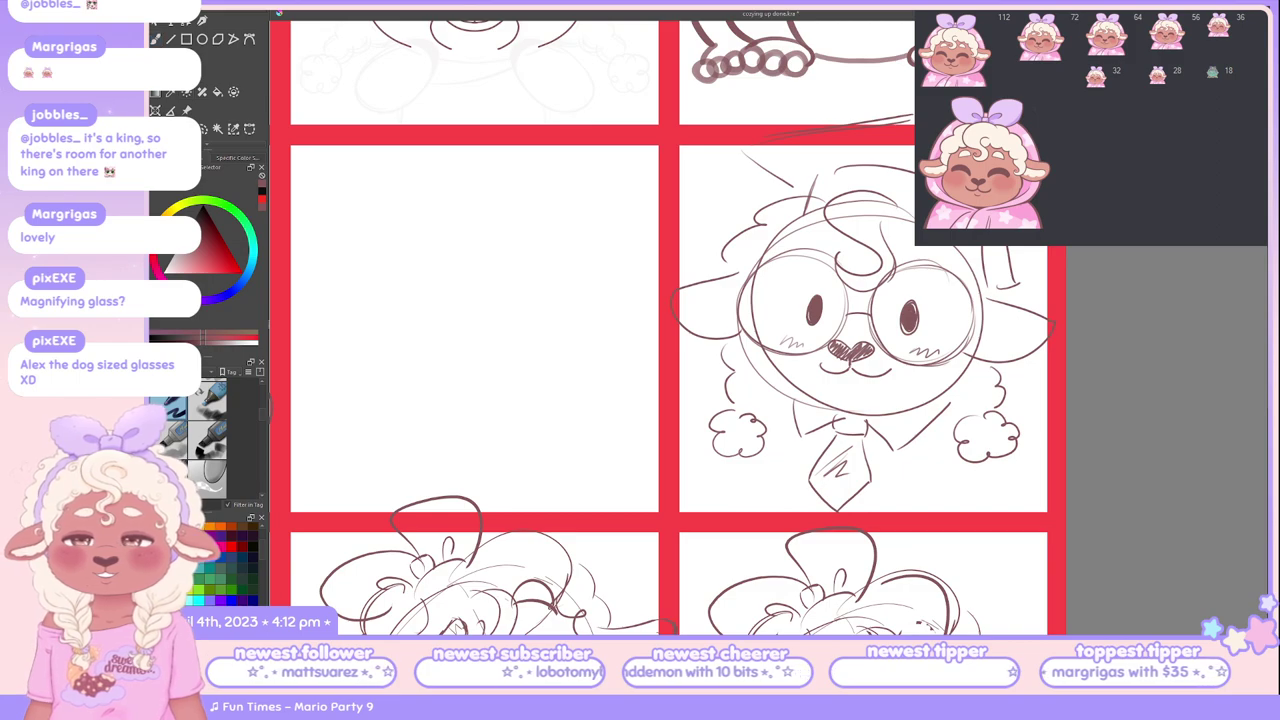
Step: Move the whole scholar sheep sketch slightly down and left within its cell, and return to the brush
{"action": "key", "text": "ctrl+t"}
{"action": "left_click_drag", "start_coordinate": [860, 330], "coordinate": [851, 350]}
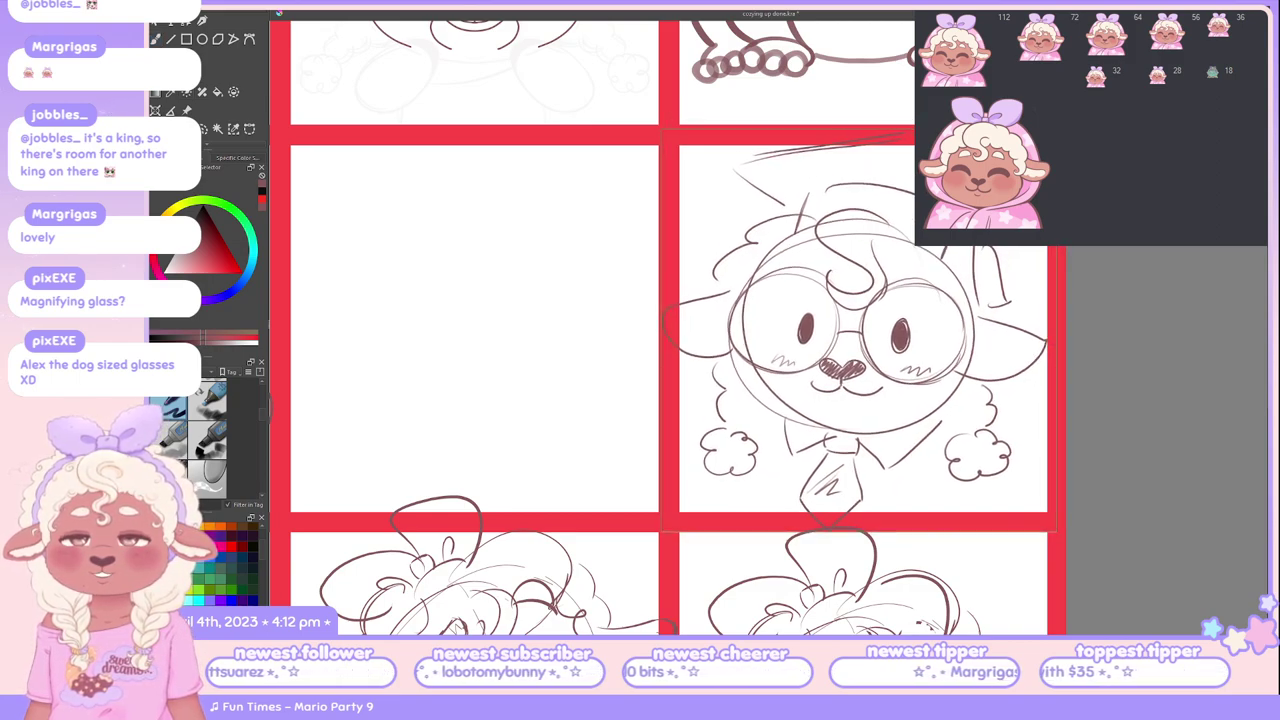
{"action": "key", "text": "b"}
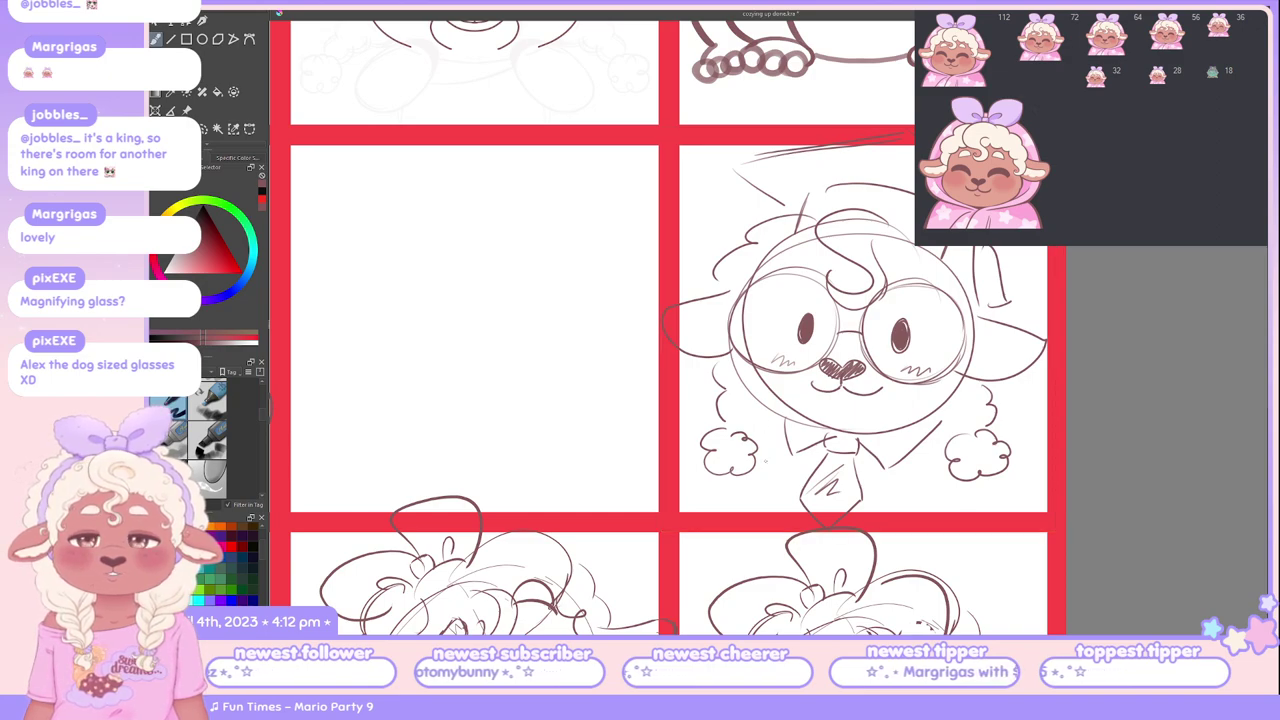
Step: Go over the necktie's outline with extra strokes, undoing a trial shoulder line and the strokes that miss
{"action": "left_click_drag", "start_coordinate": [786, 428], "coordinate": [755, 510]}
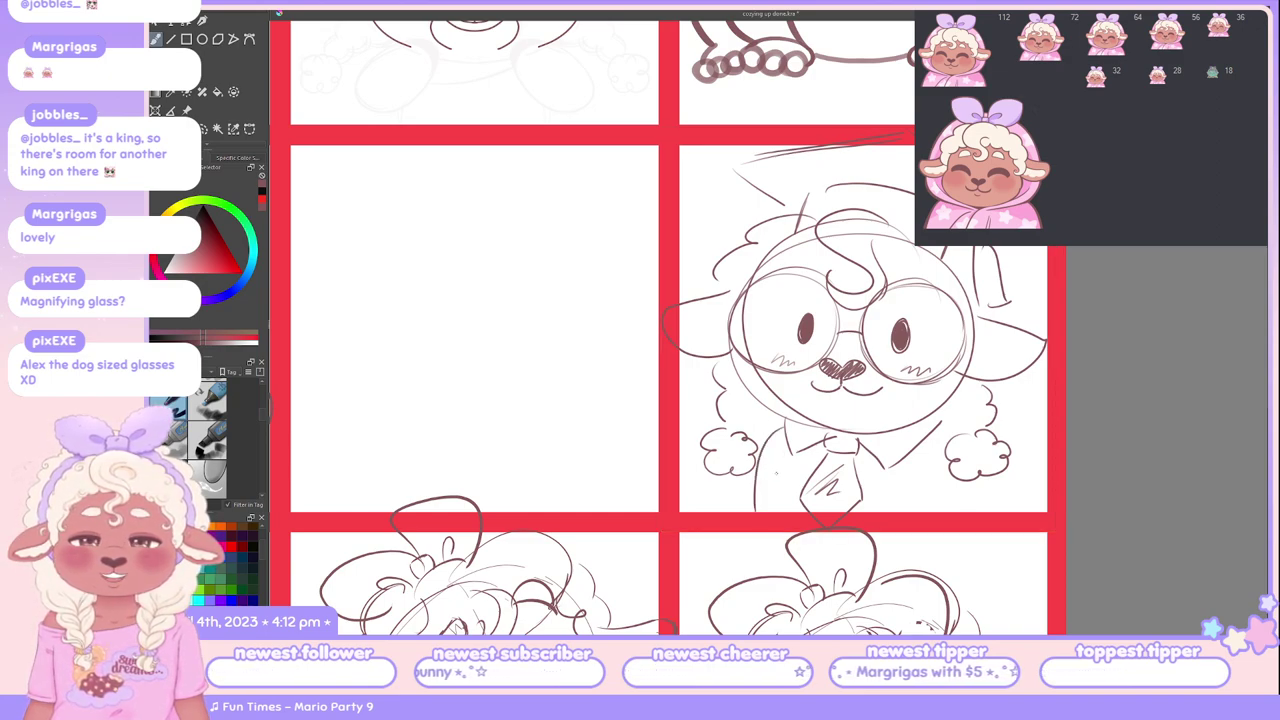
{"action": "key", "text": "ctrl+z"}
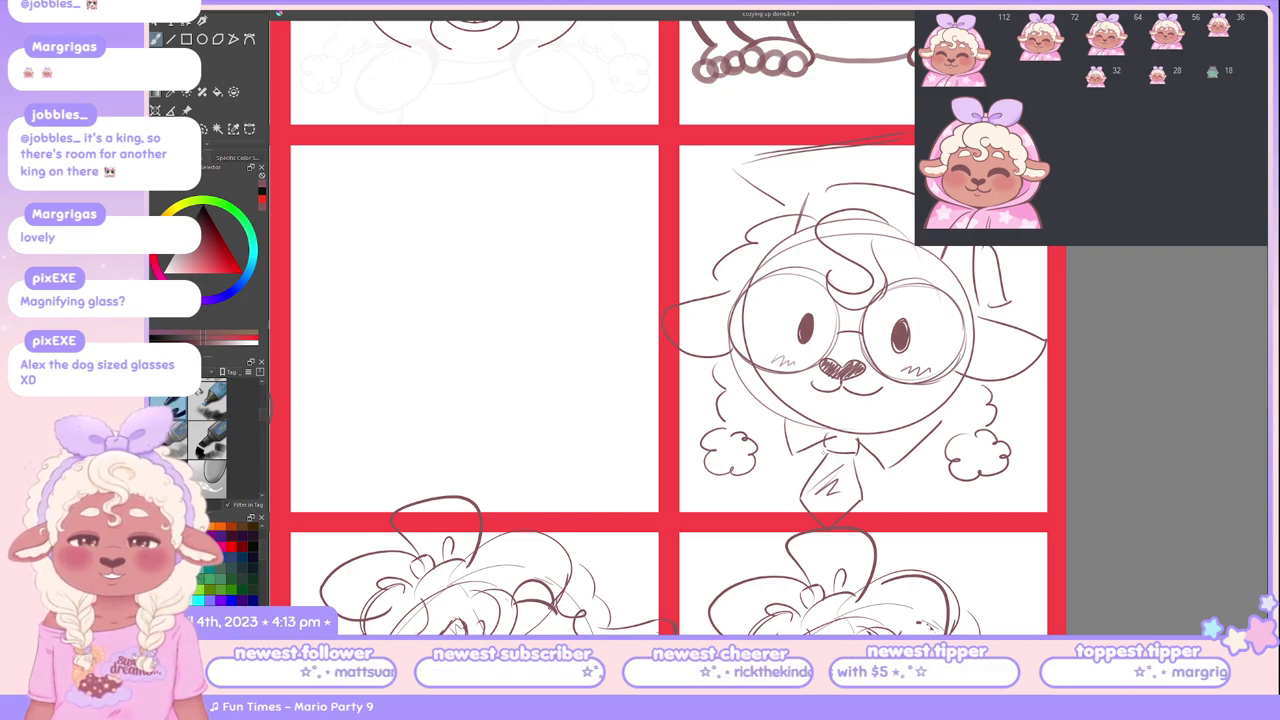
{"action": "left_click_drag", "start_coordinate": [828, 452], "coordinate": [798, 494]}
{"action": "key", "text": "ctrl+z"}
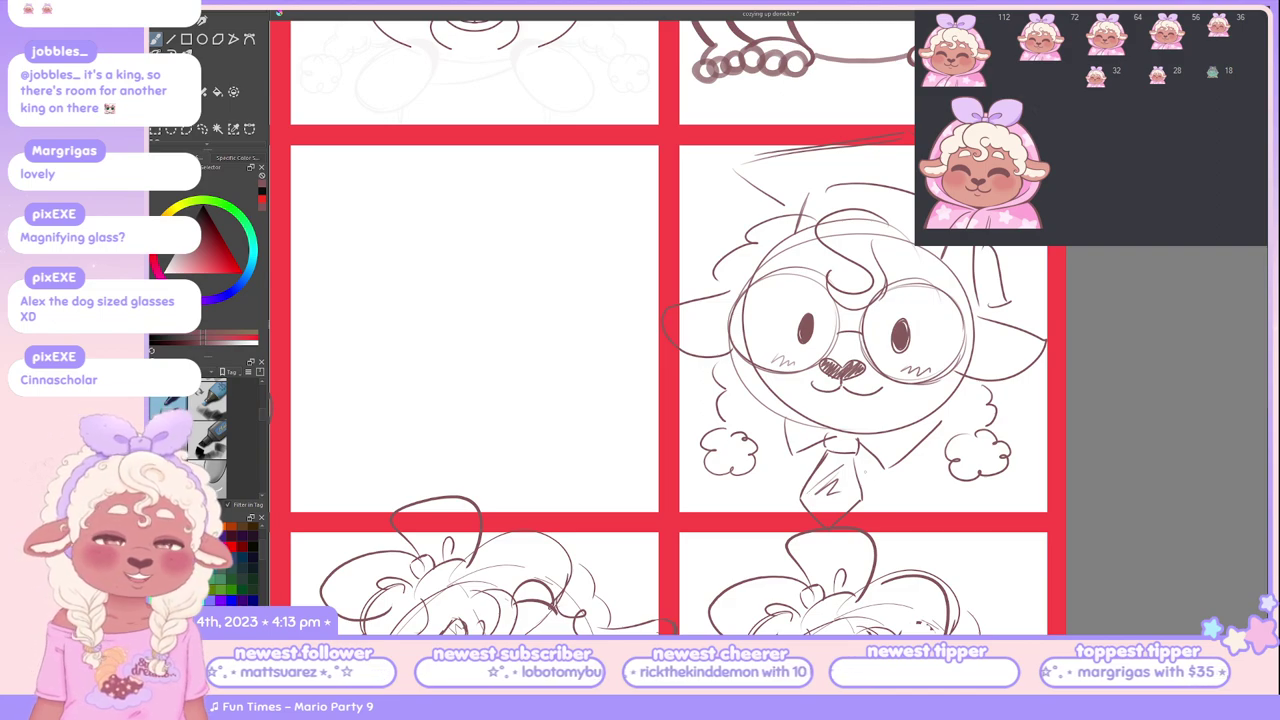
{"action": "left_click_drag", "start_coordinate": [857, 451], "coordinate": [864, 513]}
{"action": "key", "text": "ctrl+z"}
{"action": "key", "text": "ctrl+z"}
{"action": "key", "text": "ctrl+z"}
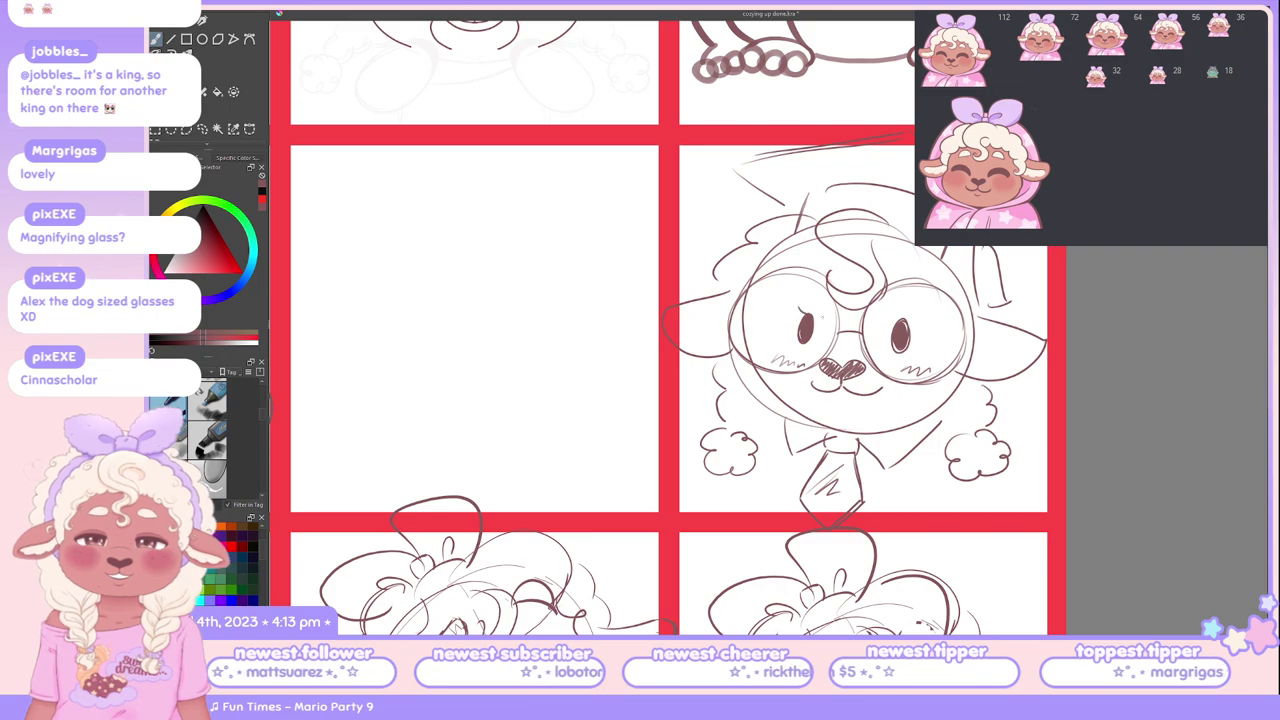
Step: Remove the trial eyelashes and sketch curly fringe locks across the forehead above both lenses
{"action": "left_click_drag", "start_coordinate": [902, 322], "coordinate": [908, 314]}
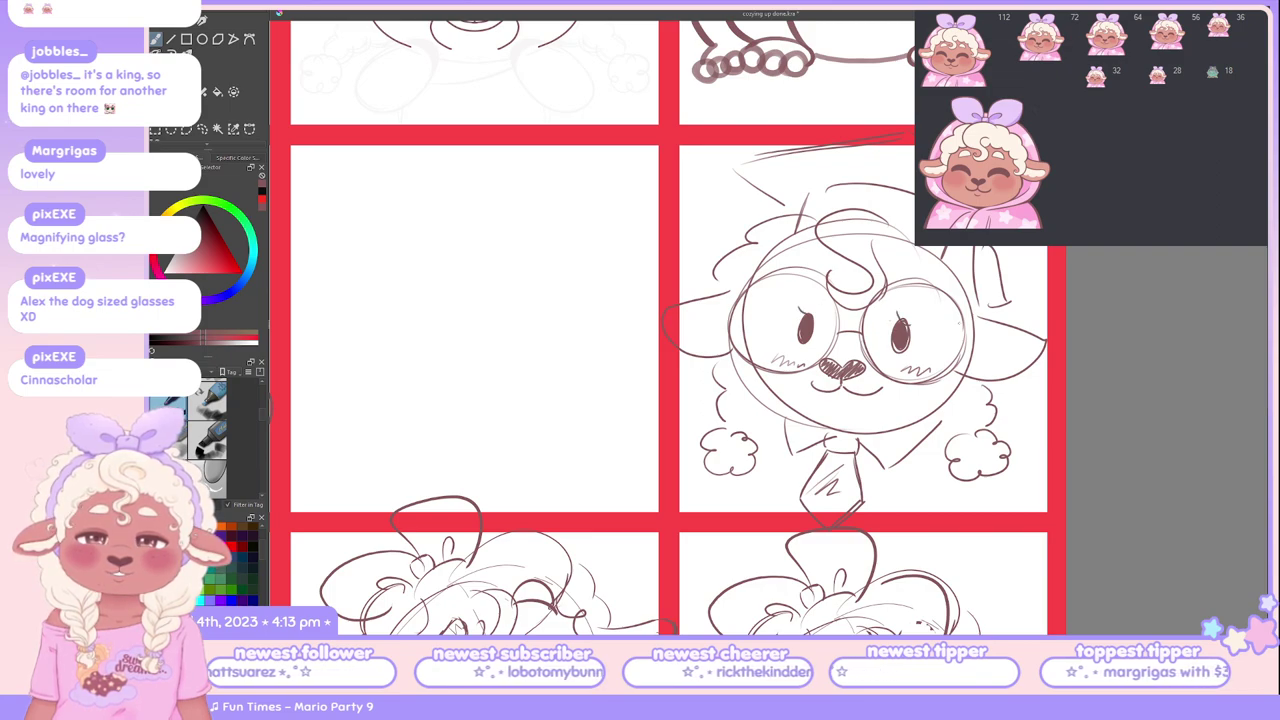
{"action": "key", "text": "ctrl+z"}
{"action": "left_click_drag", "start_coordinate": [888, 255], "coordinate": [972, 302]}
{"action": "left_click_drag", "start_coordinate": [762, 270], "coordinate": [830, 252]}
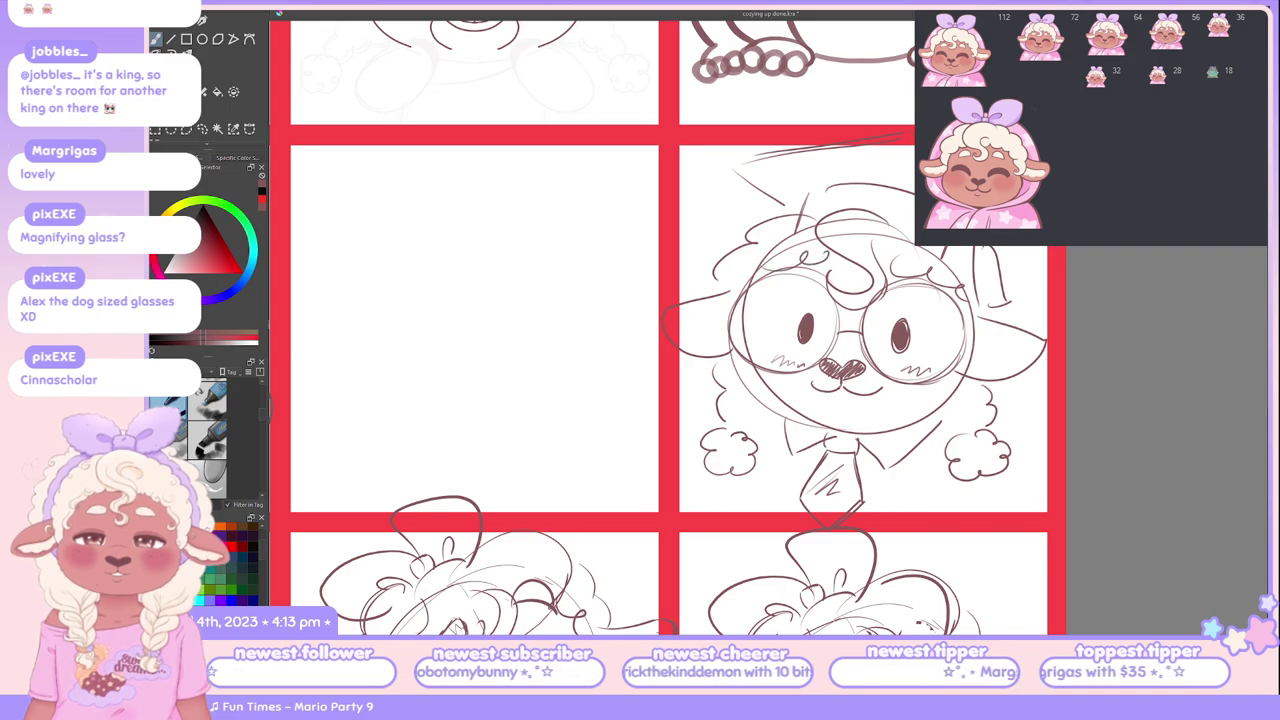
Step: Try extra strokes on both of the scholar sheep's ears and undo them
{"action": "key", "text": "minus"}
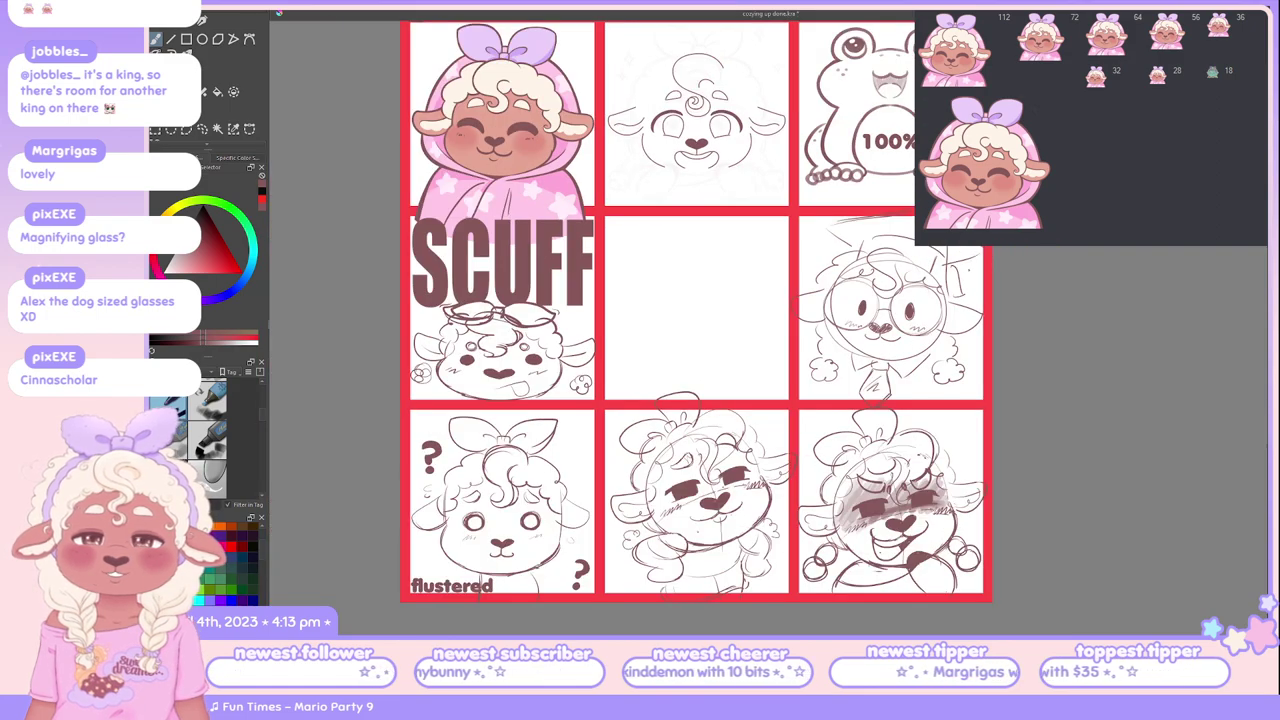
{"action": "key", "text": "plus"}
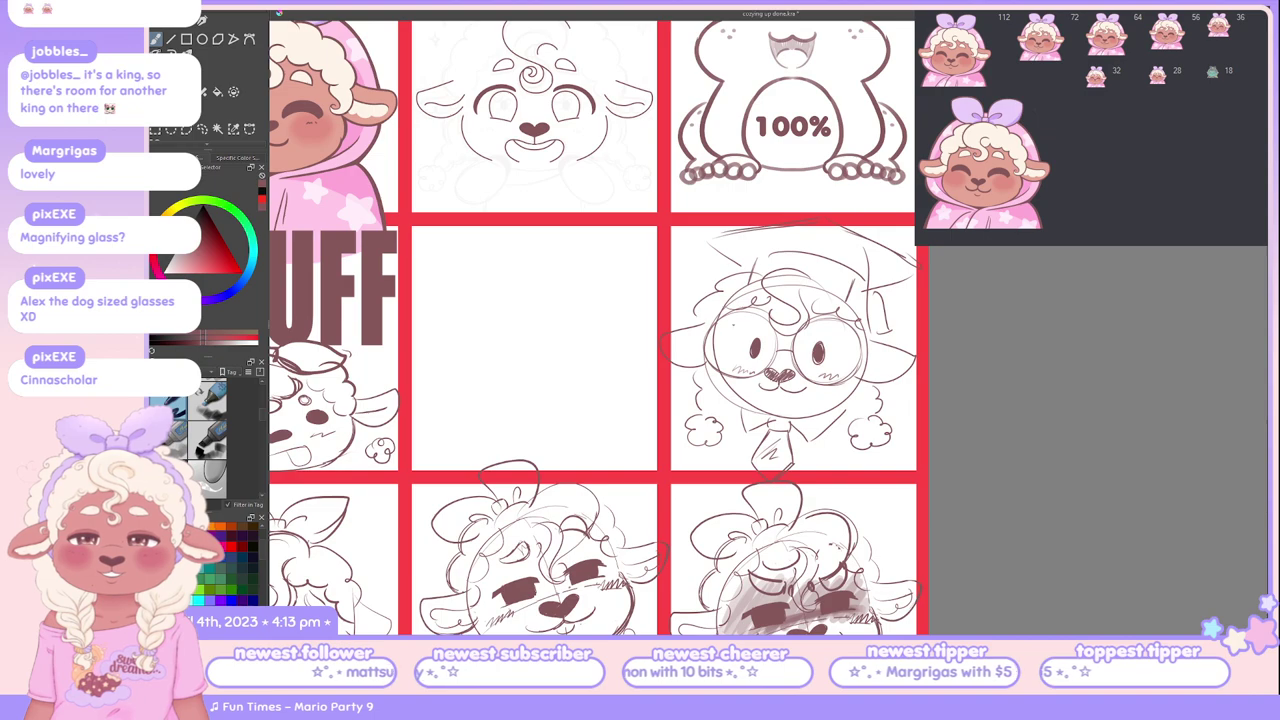
{"action": "left_click_drag", "start_coordinate": [668, 340], "coordinate": [714, 328]}
{"action": "key", "text": "ctrl+z"}
{"action": "key", "text": "ctrl+z"}
{"action": "mouse_move", "coordinate": [862, 352]}
{"action": "left_mouse_down"}
{"action": "mouse_move", "coordinate": [908, 338]}
{"action": "mouse_move", "coordinate": [916, 366]}
{"action": "left_mouse_up"}
{"action": "key", "text": "ctrl+z"}
{"action": "key", "text": "ctrl+z"}
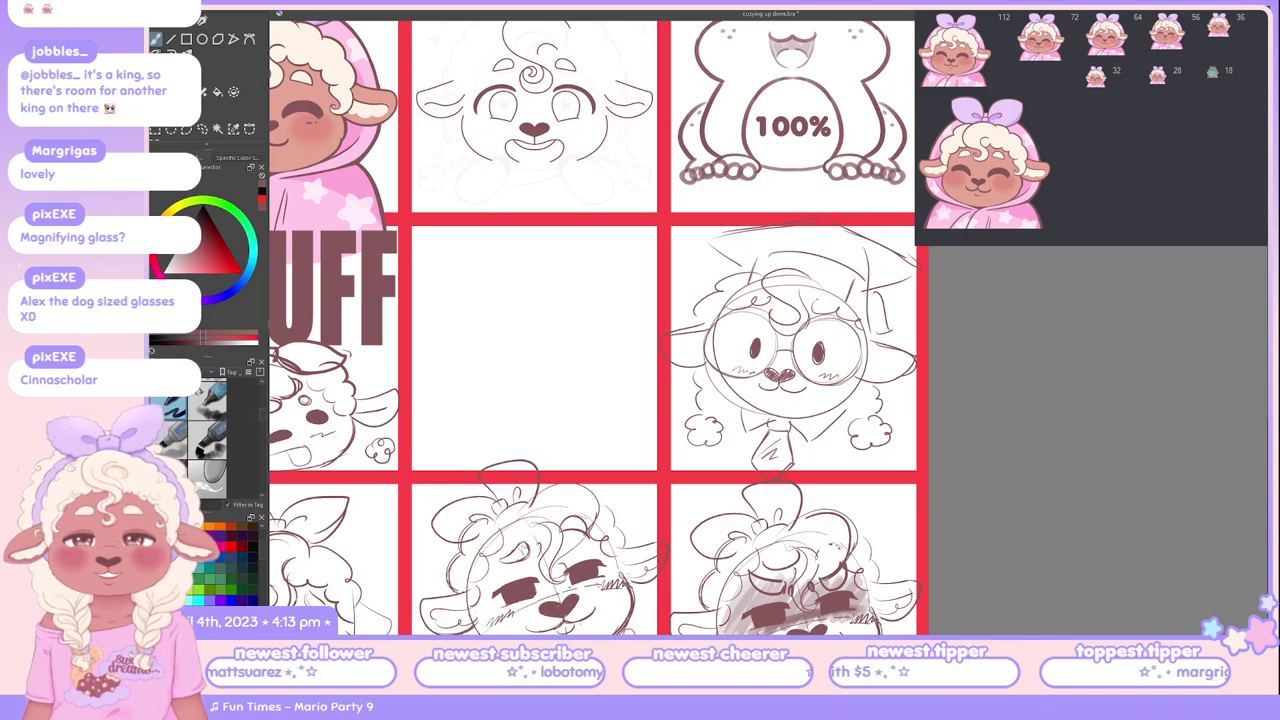
{"action": "scroll", "coordinate": [600, 330], "scroll_direction": "down", "scroll_amount": 3}
{"action": "scroll", "coordinate": [600, 330], "scroll_direction": "up", "scroll_amount": 3}
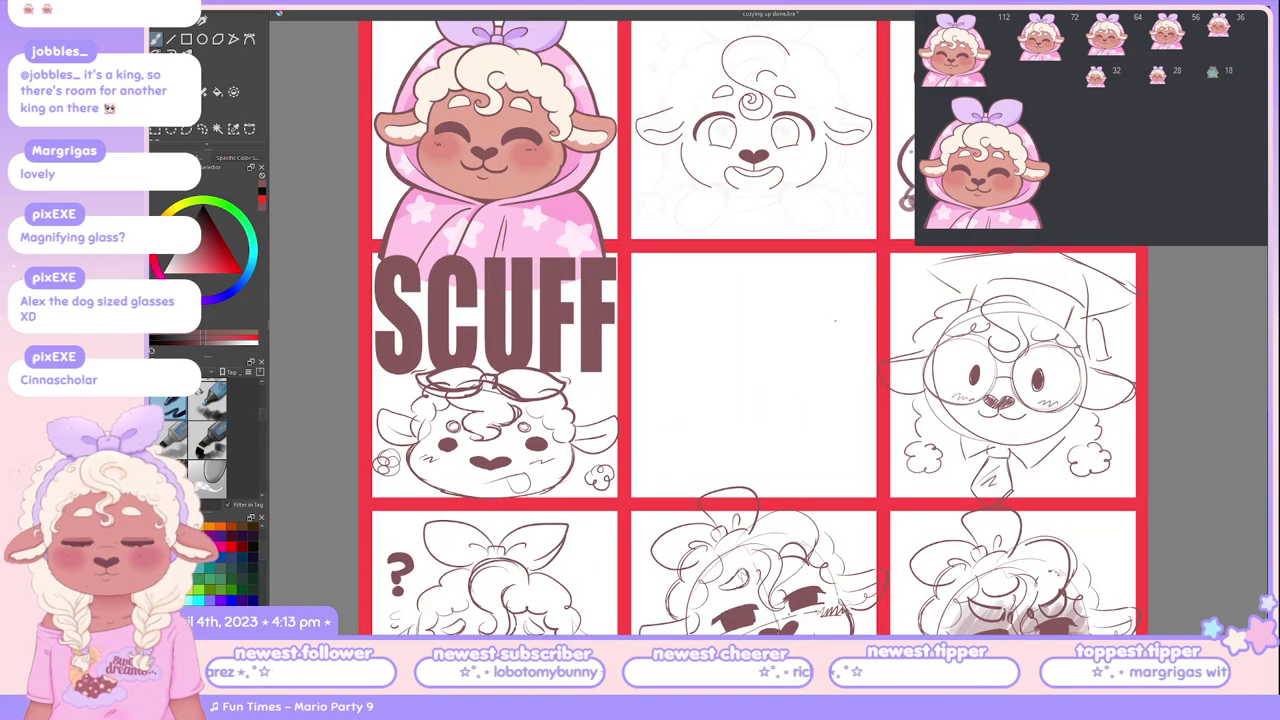
{"action": "scroll", "coordinate": [756, 314], "scroll_direction": "up", "scroll_amount": 1}
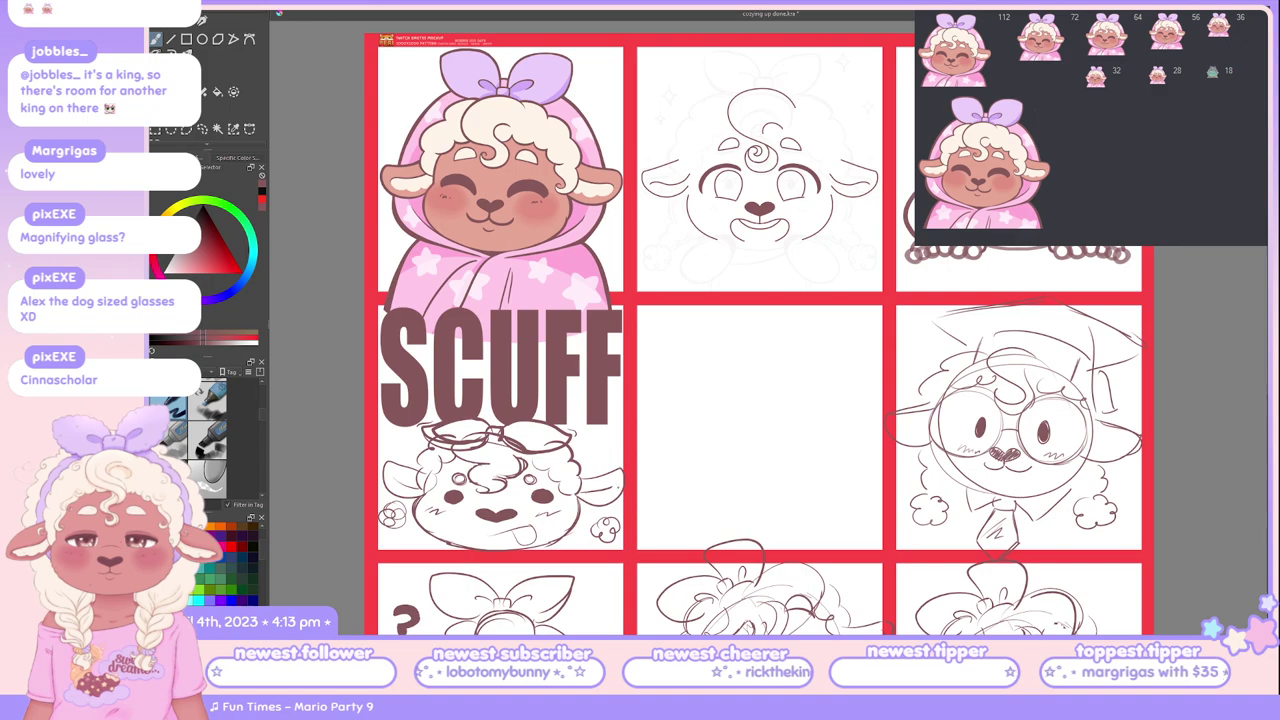
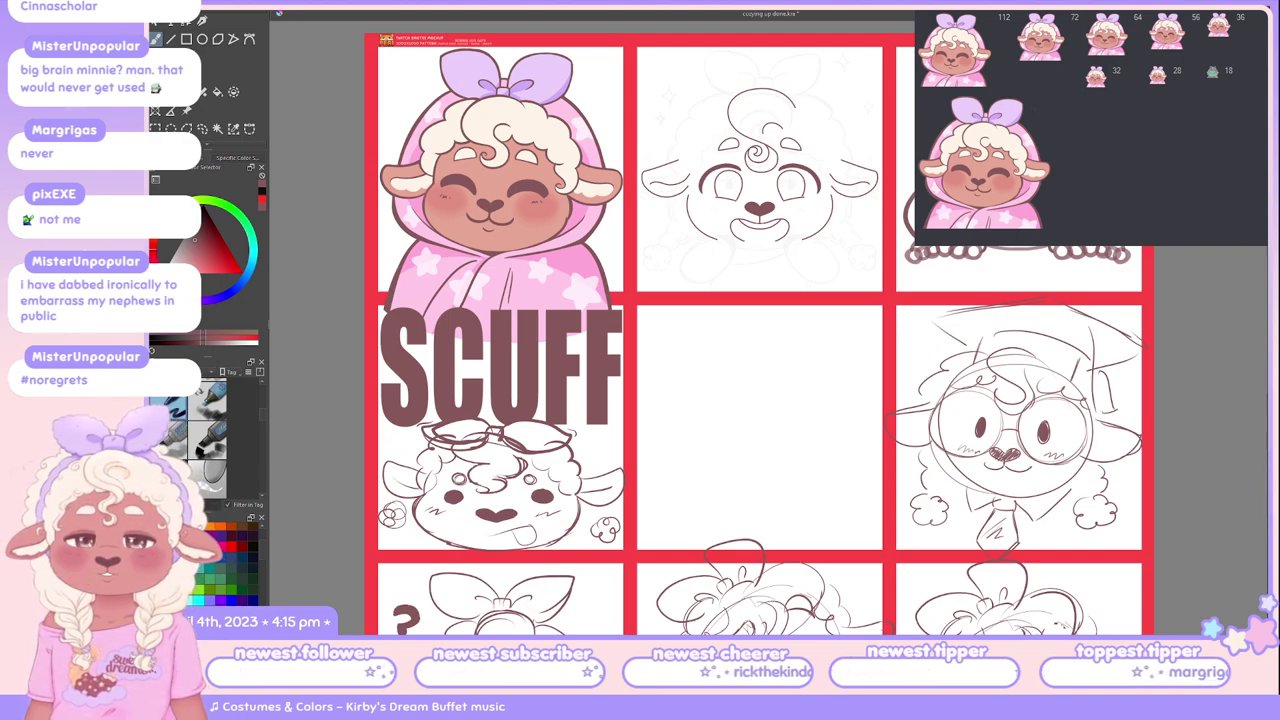
{"action": "key", "text": "minus"}
{"action": "scroll", "coordinate": [770, 340], "scroll_direction": "down", "scroll_amount": 1}
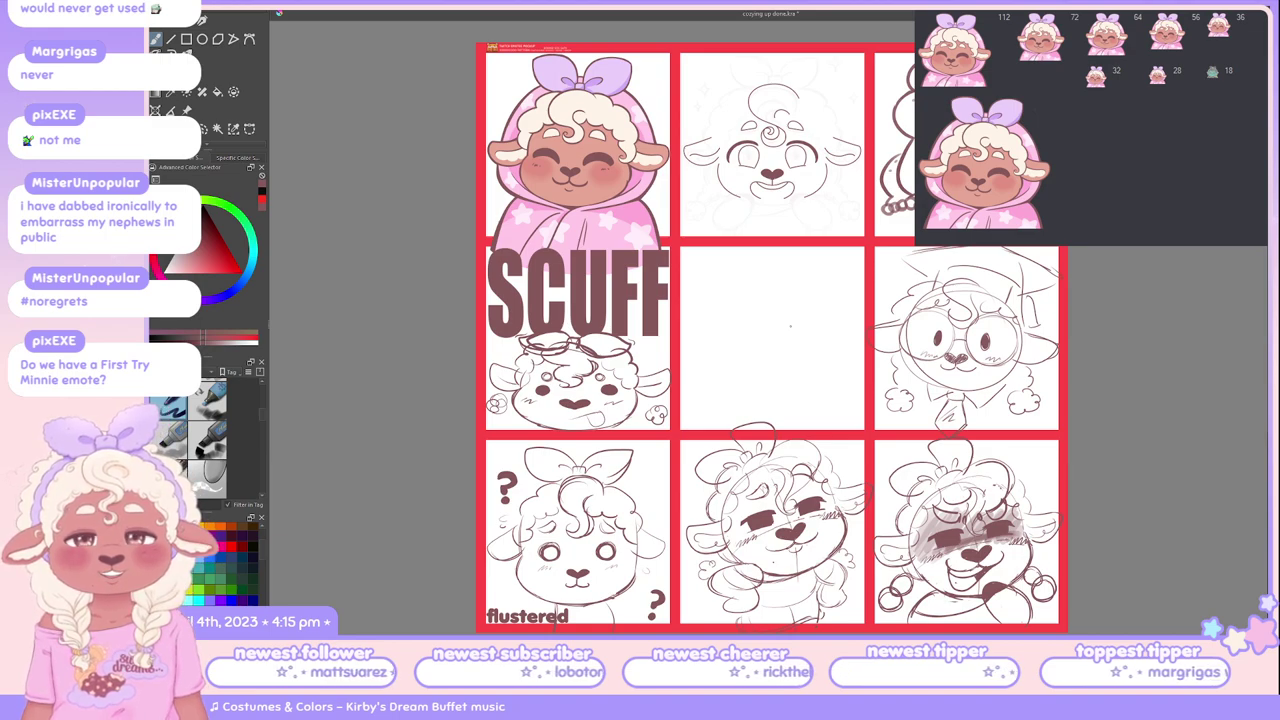
{"action": "scroll", "coordinate": [825, 355], "scroll_direction": "down", "scroll_amount": 2}
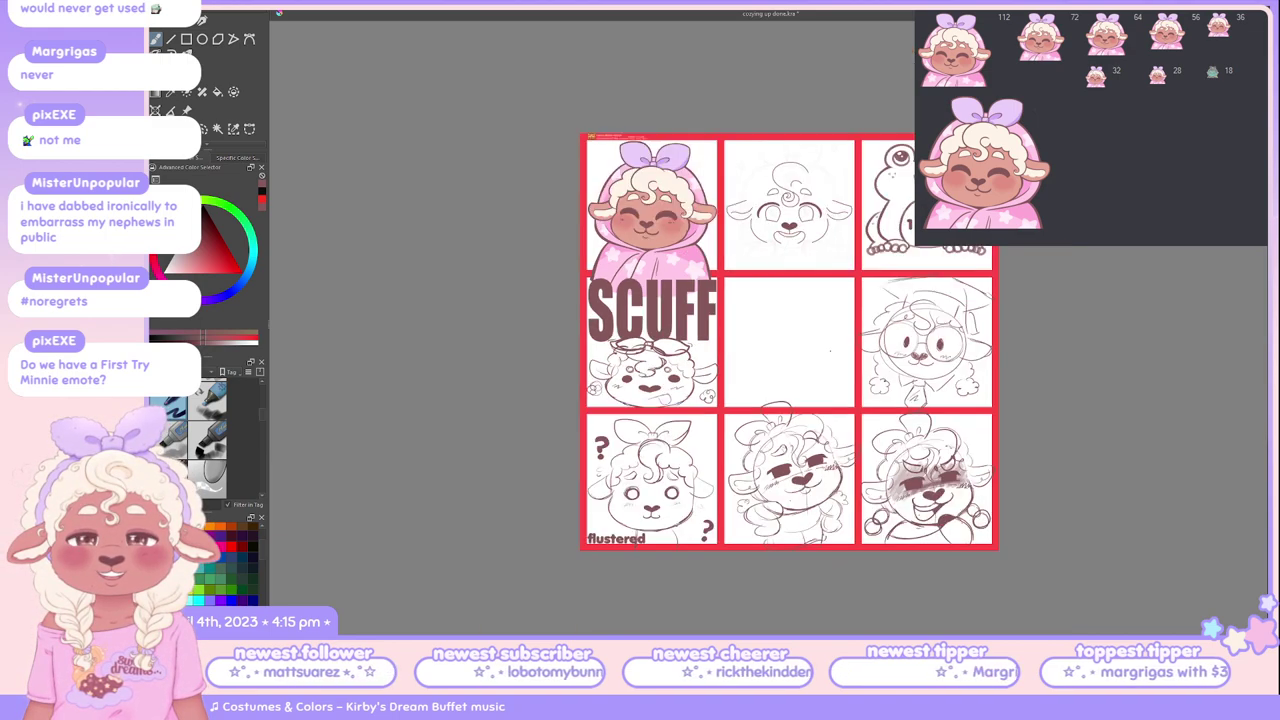
{"action": "scroll", "coordinate": [825, 355], "scroll_direction": "up", "scroll_amount": 4}
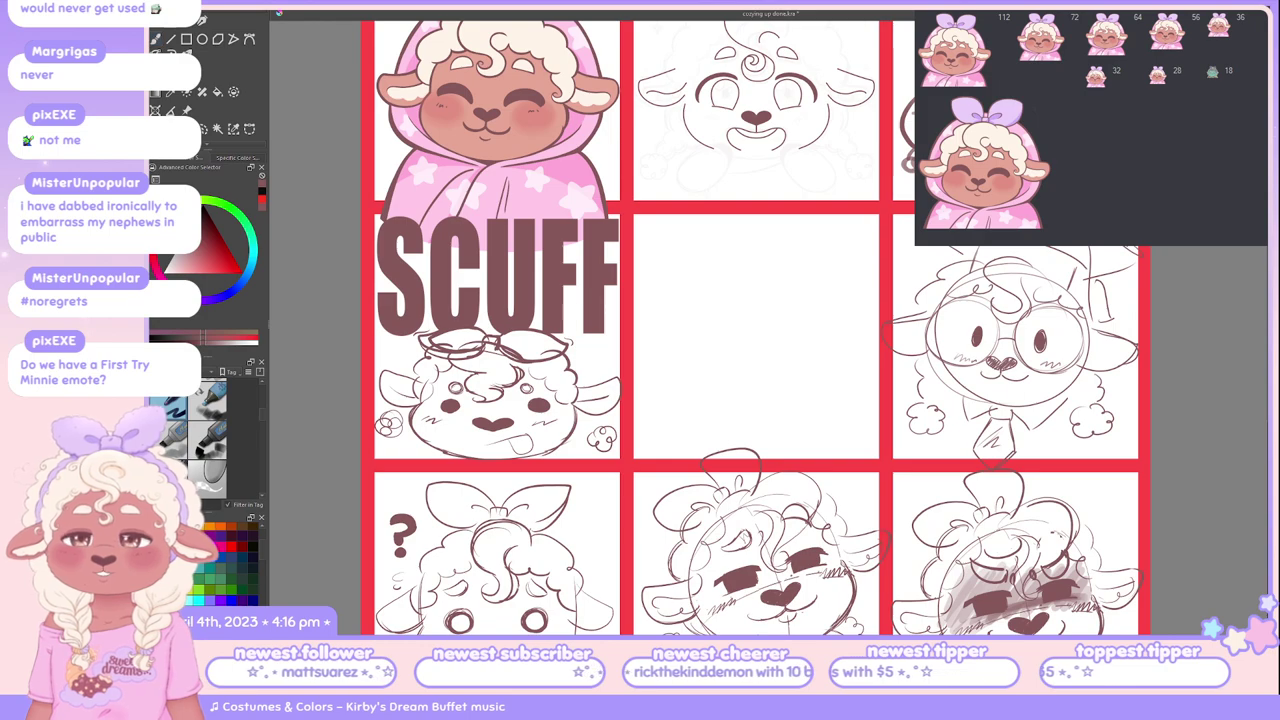
Step: Add the text FIRST TRY on two lines in the empty centre cell of the emote sheet
{"action": "left_click_drag", "start_coordinate": [640, 224], "coordinate": [878, 458]}
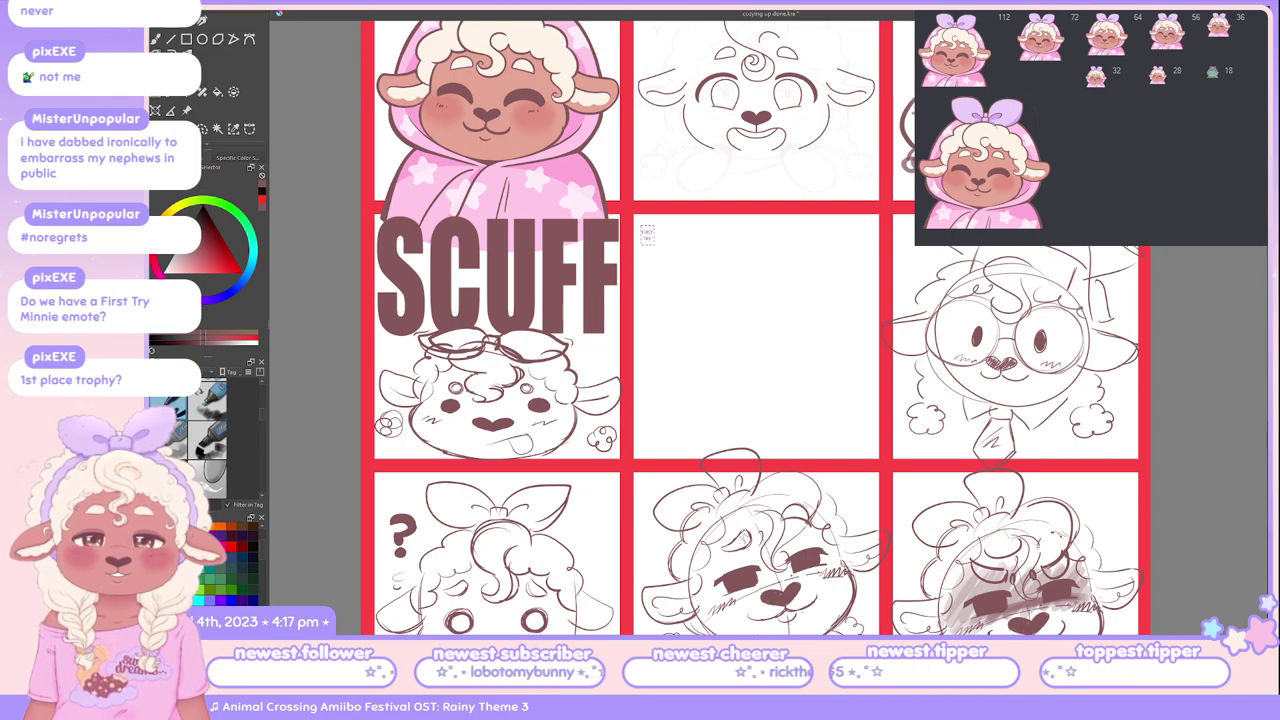
{"action": "type", "text": "FIRST"}
{"action": "key", "text": "Return"}
{"action": "type", "text": "TRY"}
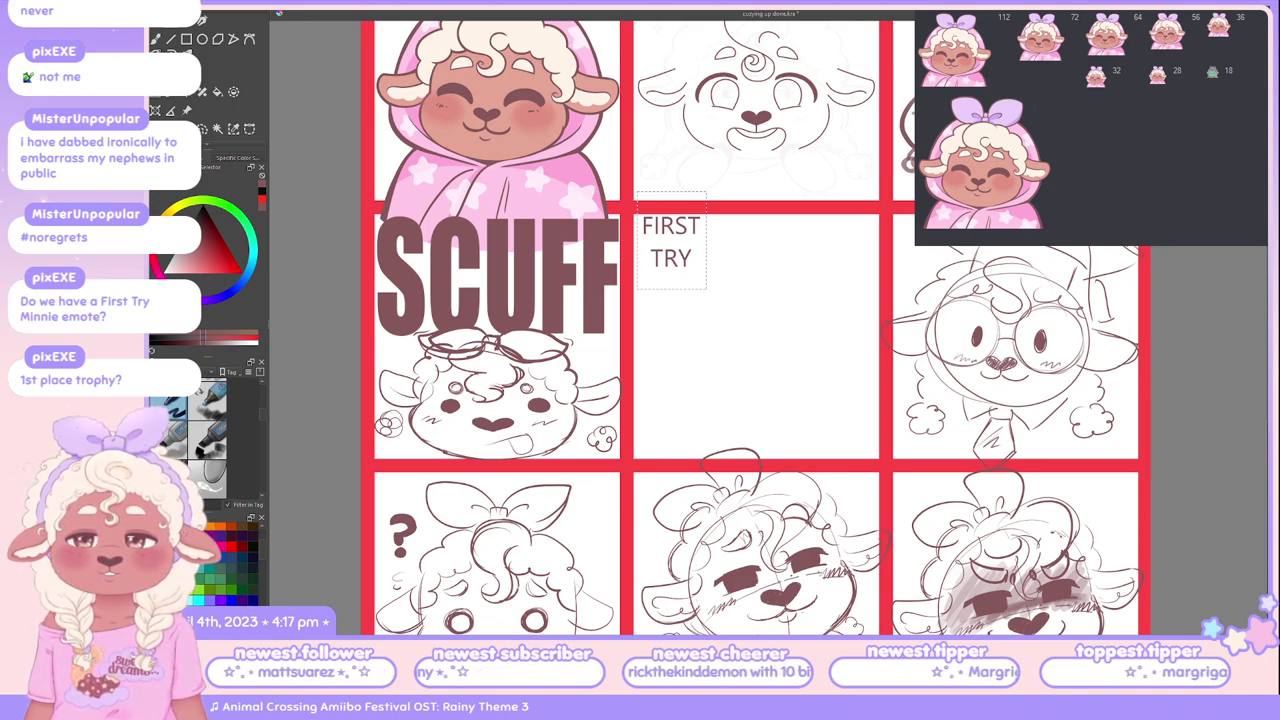
Step: Set the FIRST TRY text in a heavy rounded font and enlarge it to nearly the cell's width
{"action": "key", "text": "ctrl+s"}
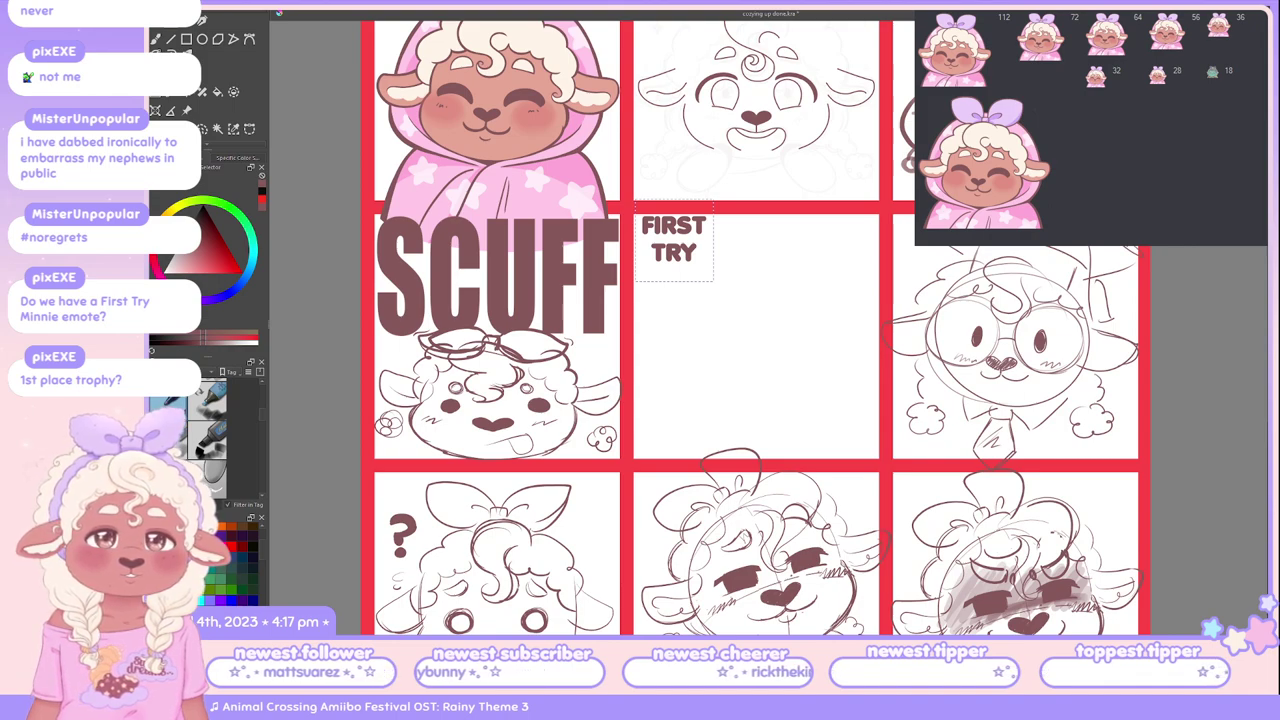
{"action": "key", "text": "ctrl+z"}
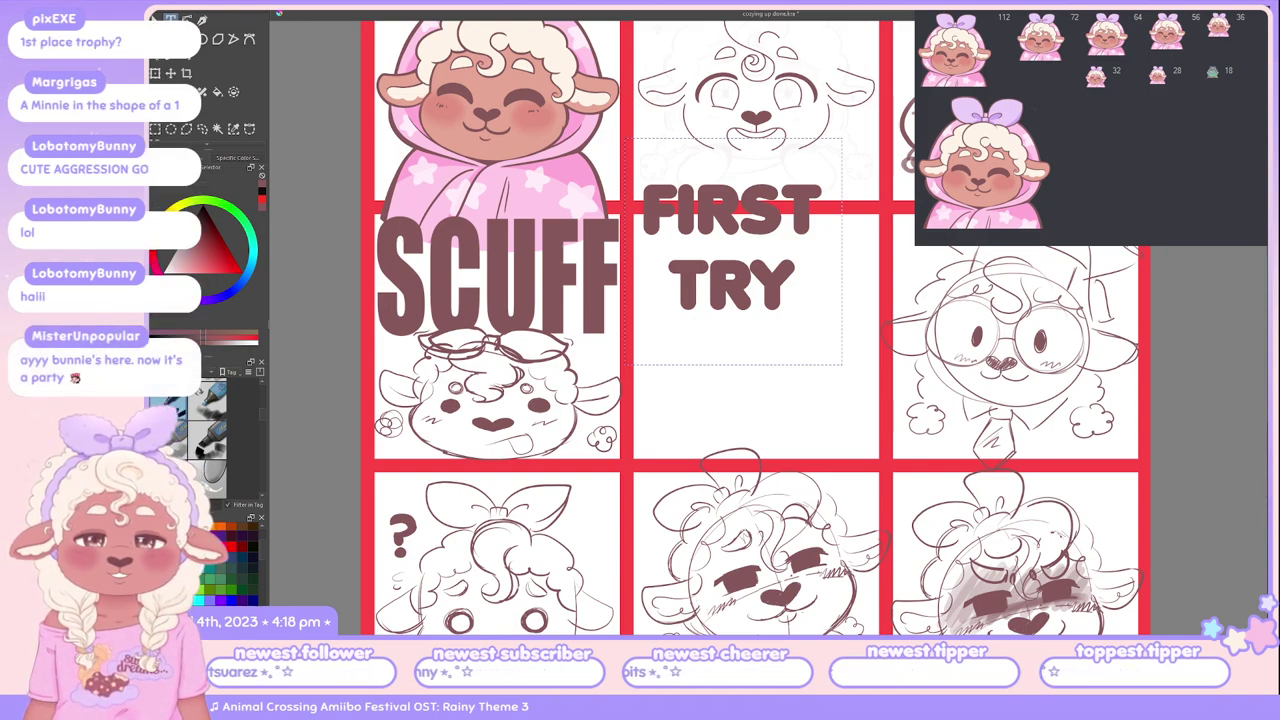
{"action": "left_click_drag", "start_coordinate": [842, 252], "coordinate": [890, 255]}
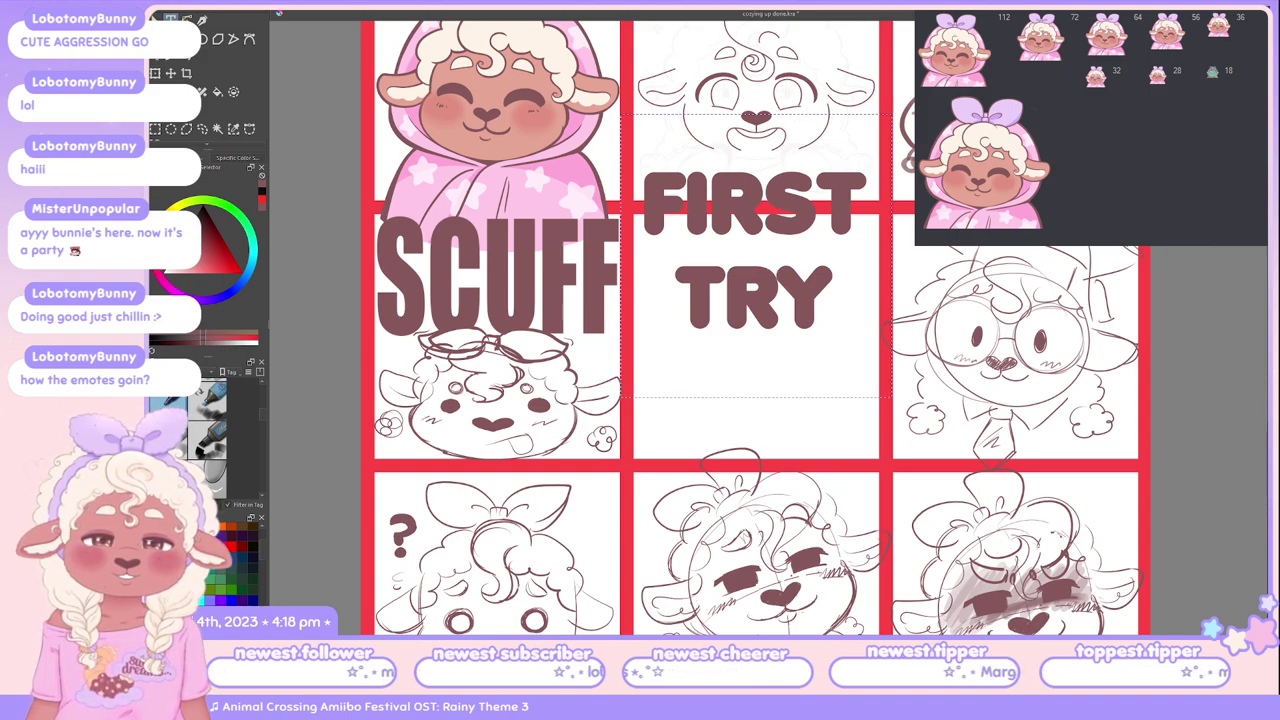
Step: Move the FIRST TRY text down into the centre cell so that it sits against the cell's upper-left corner
{"action": "key", "text": "ctrl+t"}
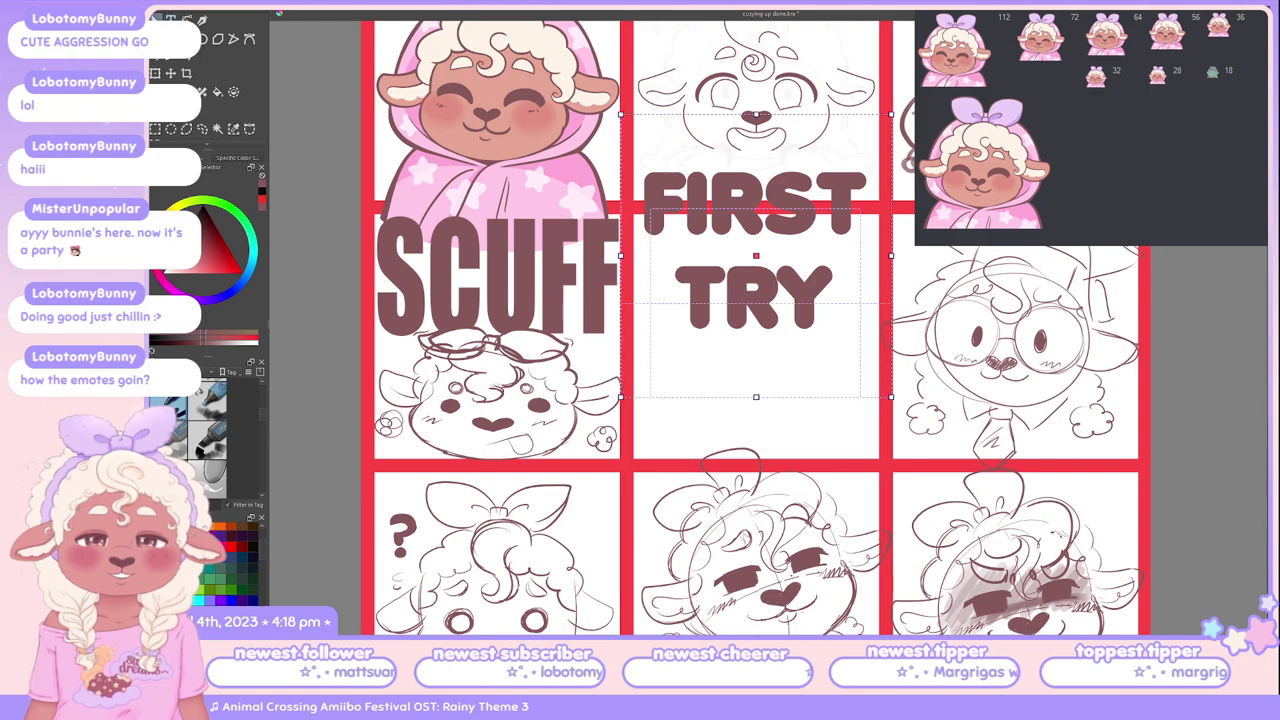
{"action": "key", "text": "t"}
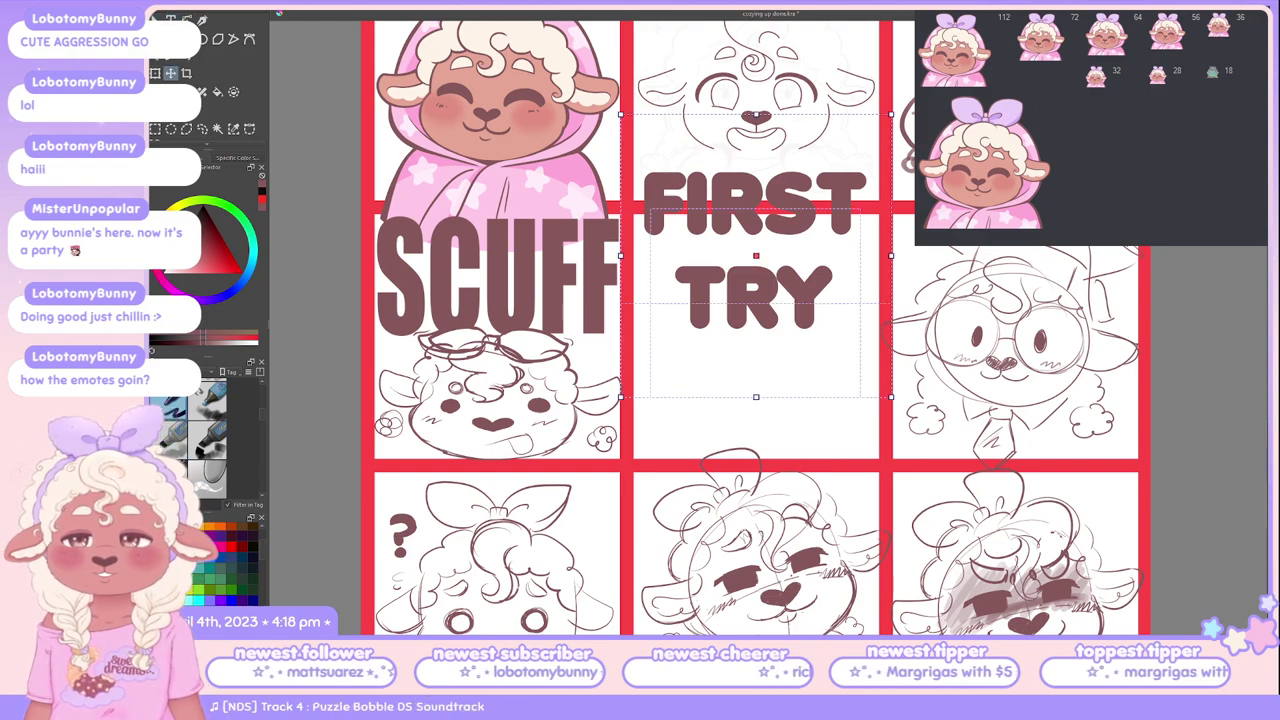
{"action": "key", "text": "shift+Down"}
{"action": "key", "text": "shift+Down"}
{"action": "key", "text": "shift+Down"}
{"action": "key", "text": "shift+Down"}
{"action": "key", "text": "shift+Down"}
{"action": "key", "text": "shift+Down"}
{"action": "key", "text": "shift+Down"}
{"action": "key", "text": "shift+Down"}
{"action": "key", "text": "shift+Down"}
{"action": "key", "text": "shift+Down"}
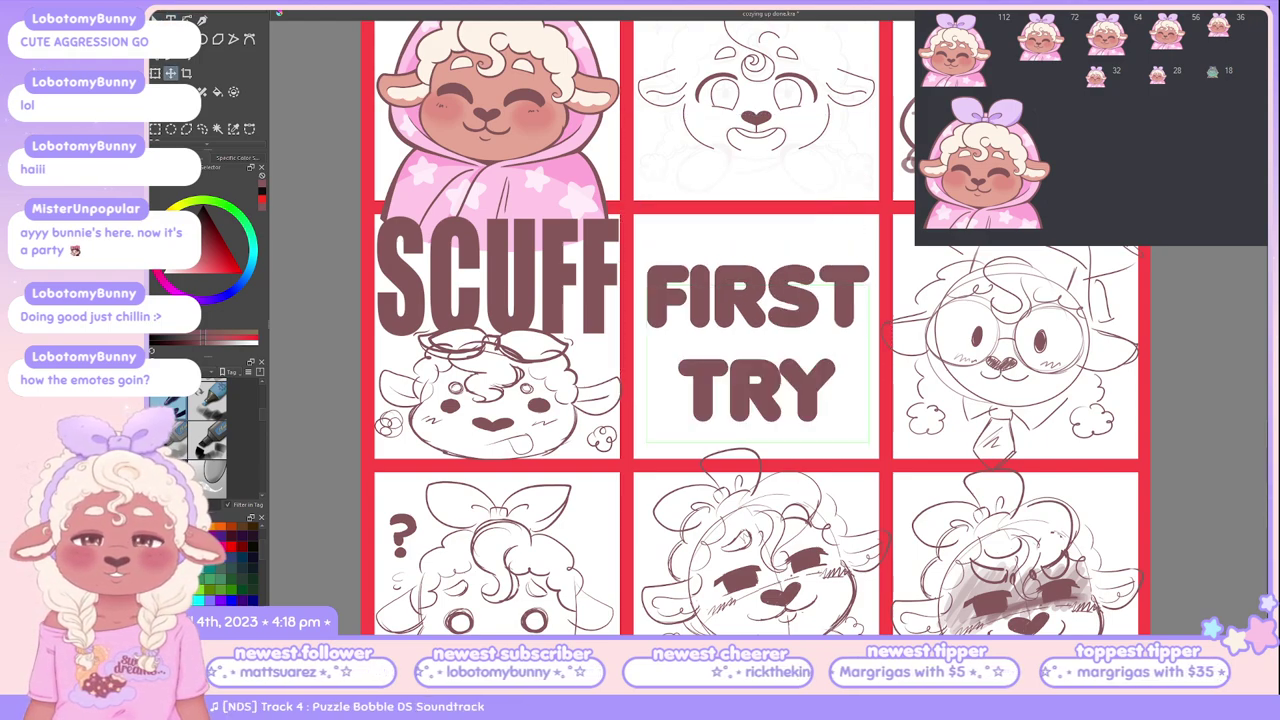
{"action": "key", "text": "shift+Up"}
{"action": "key", "text": "shift+Up"}
{"action": "key", "text": "shift+Up"}
{"action": "key", "text": "shift+Up"}
{"action": "key", "text": "shift+Up"}
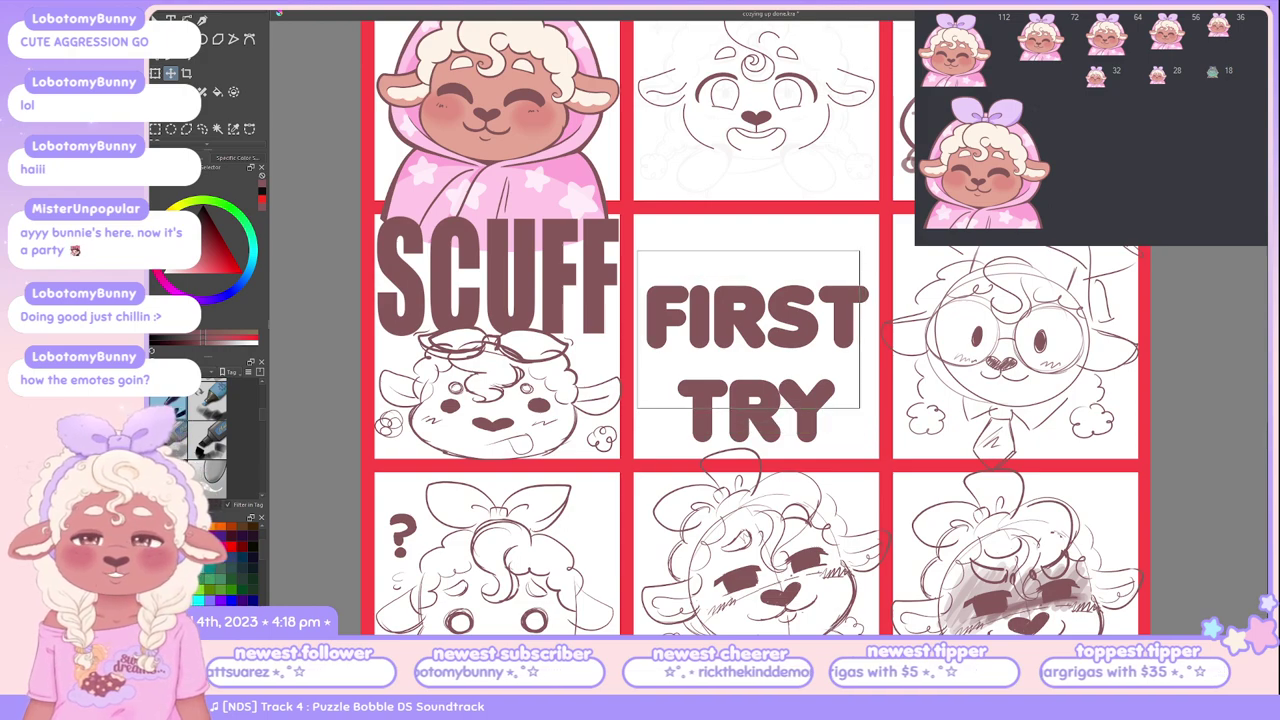
{"action": "key", "text": "shift+Left"}
{"action": "key", "text": "shift+Up"}
{"action": "key", "text": "shift+Up"}
{"action": "key", "text": "shift+Up"}
{"action": "key", "text": "shift+Up"}
{"action": "key", "text": "Left"}
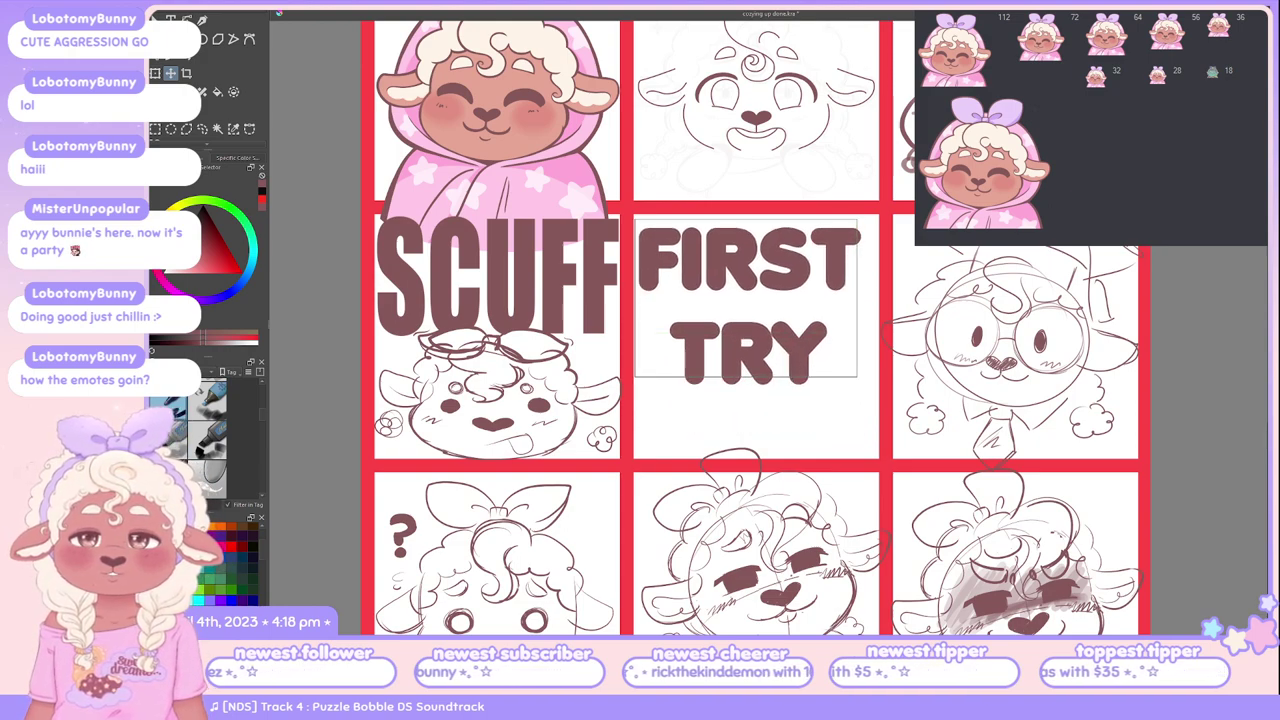
{"action": "key", "text": "shift+Up"}
{"action": "key", "text": "Left"}
{"action": "key", "text": "Up"}
{"action": "key", "text": "Up"}
{"action": "key", "text": "Up"}
{"action": "key", "text": "Up"}
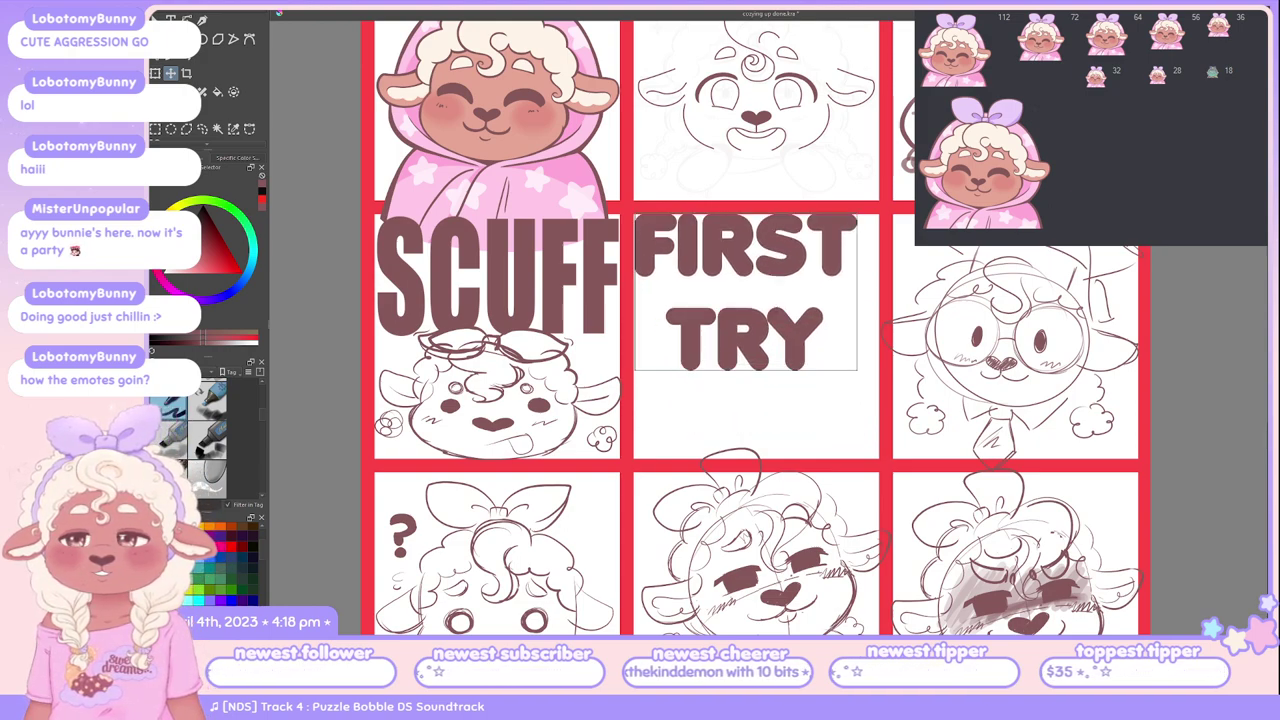
Step: Stretch the FIRST TRY text wider and taller so that its two lines fill the centre cell
{"action": "key", "text": "ctrl+t"}
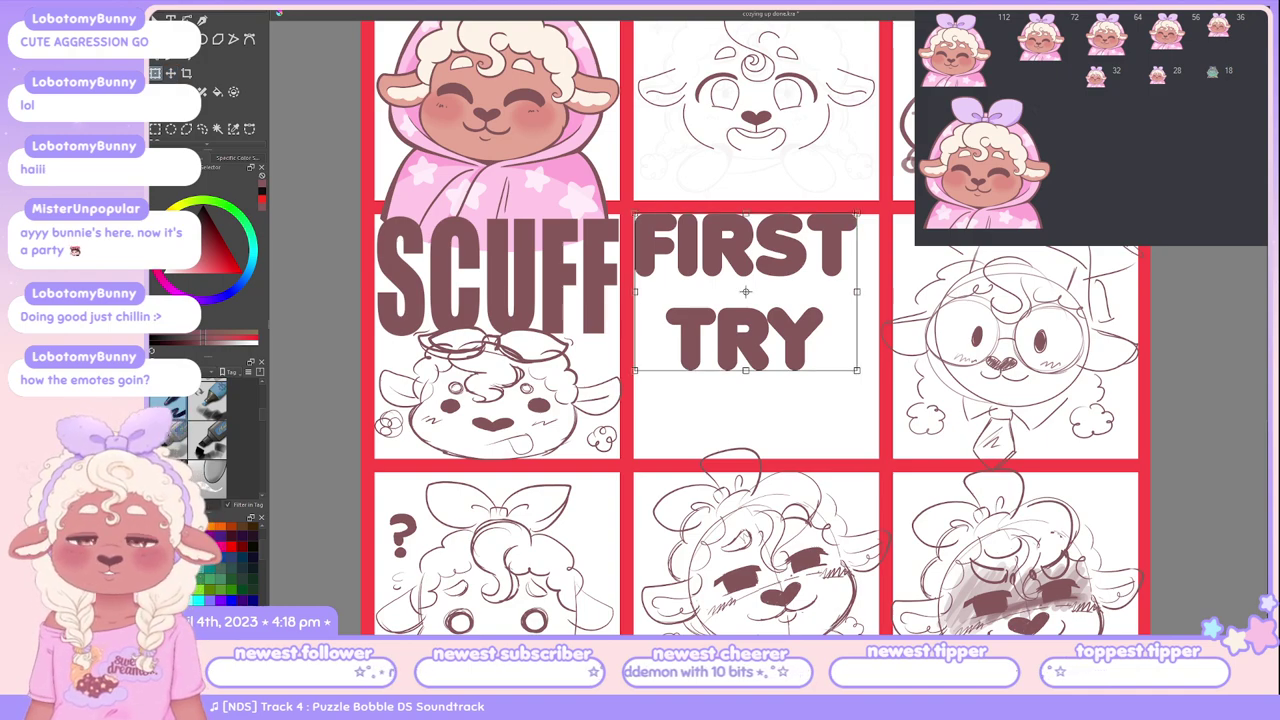
{"action": "left_click_drag", "start_coordinate": [856, 370], "coordinate": [878, 462]}
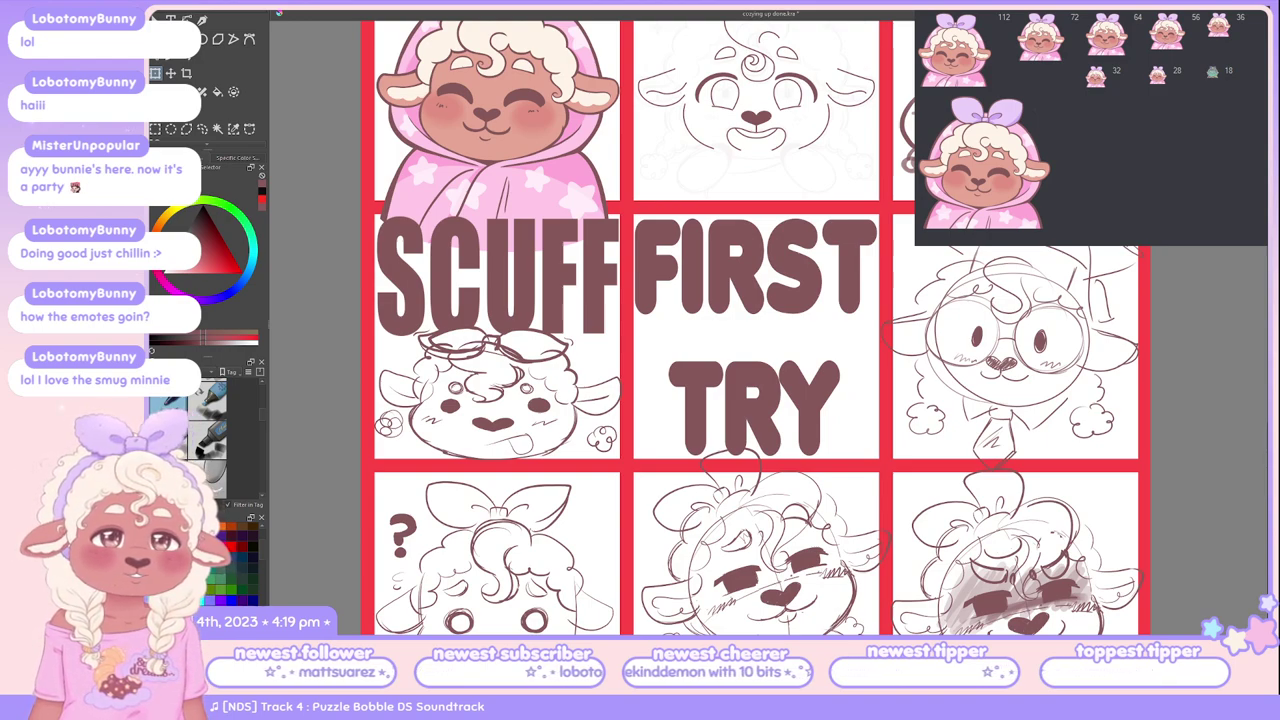
{"action": "scroll", "coordinate": [749, 314], "scroll_direction": "down", "scroll_amount": 2}
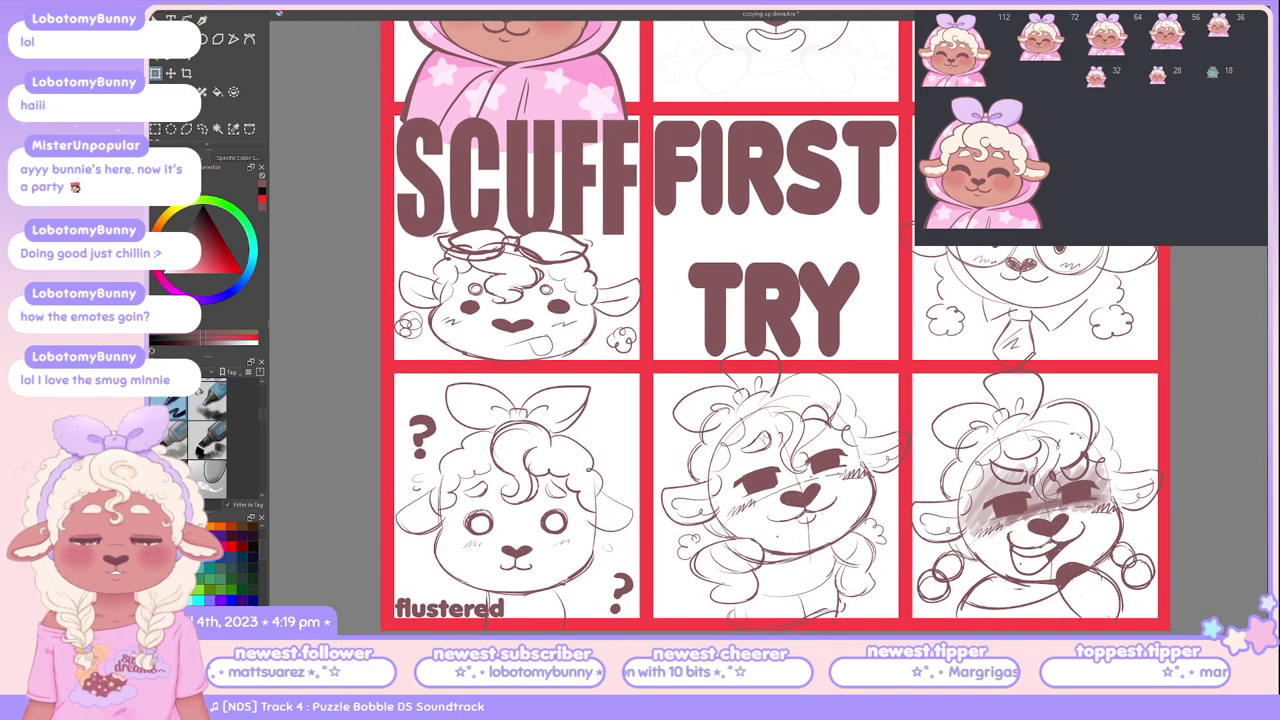
{"action": "left_click_drag", "start_coordinate": [762, 314], "coordinate": [740, 297]}
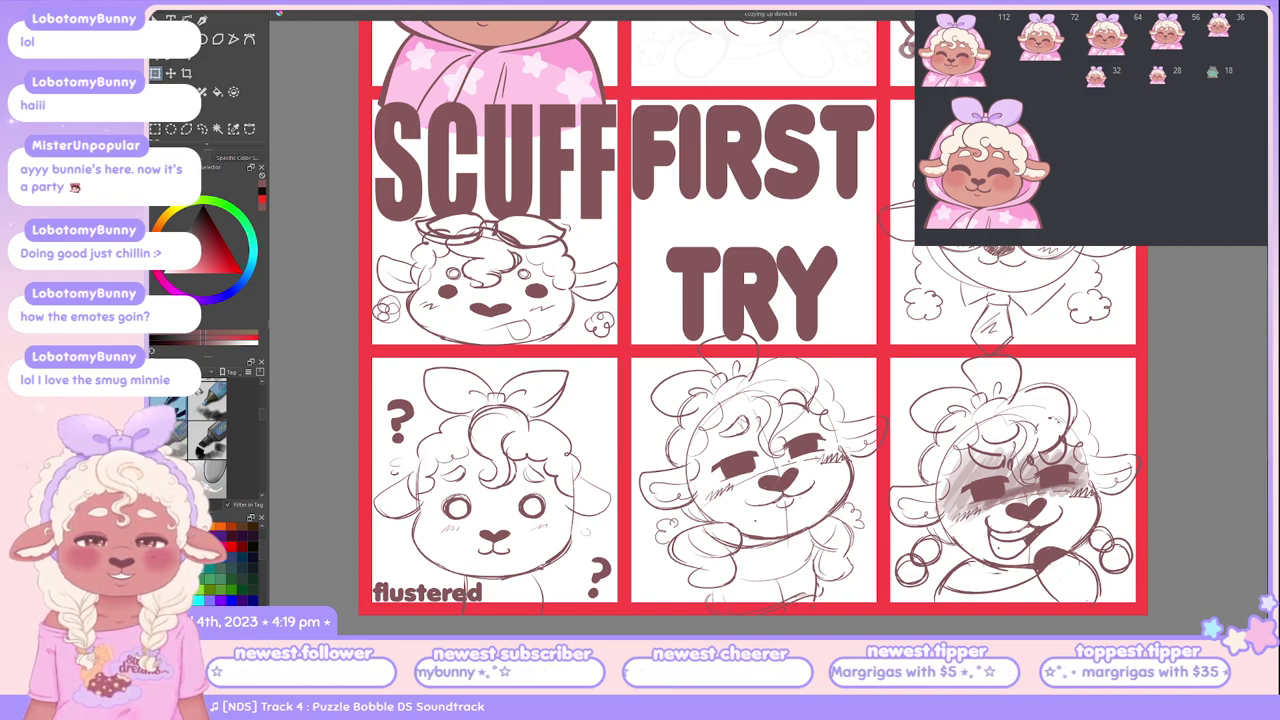
Step: Try stretching the words FIRST and TRY taller with TRY shifted down, and undo the changes
{"action": "scroll", "coordinate": [754, 314], "scroll_direction": "up", "scroll_amount": 1}
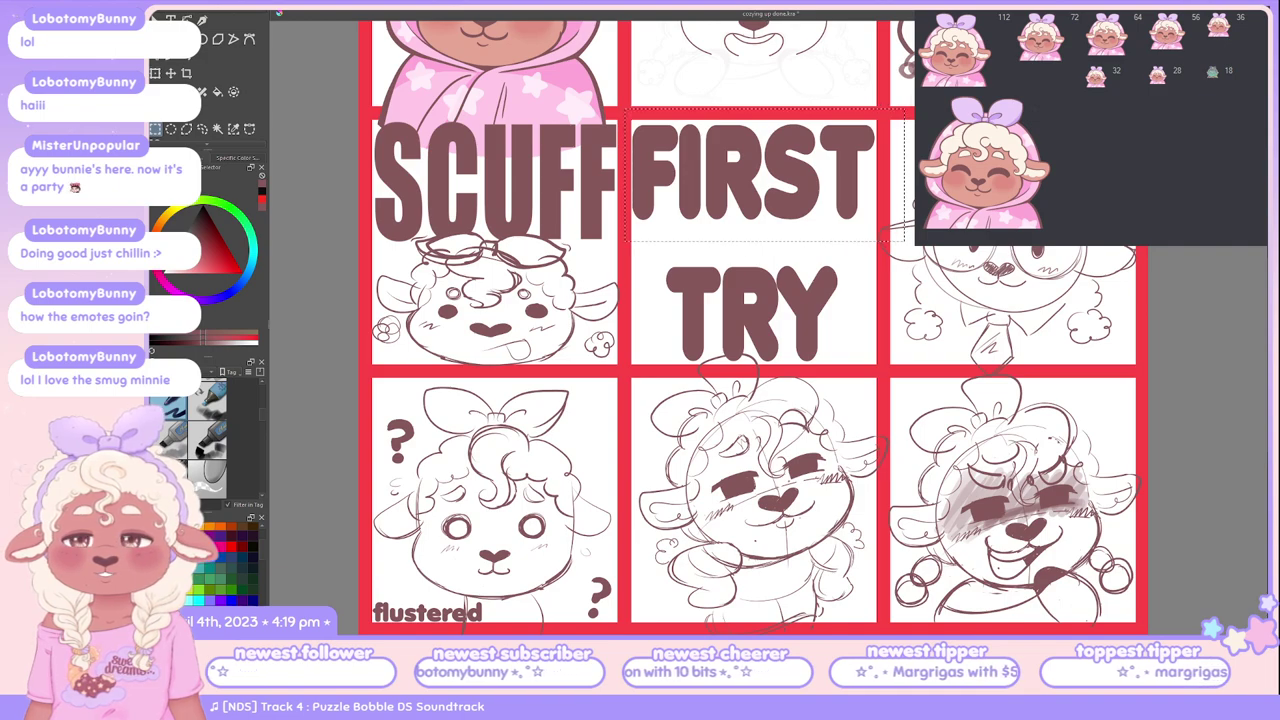
{"action": "key", "text": "ctrl+shift+a"}
{"action": "key", "text": "ctrl+t"}
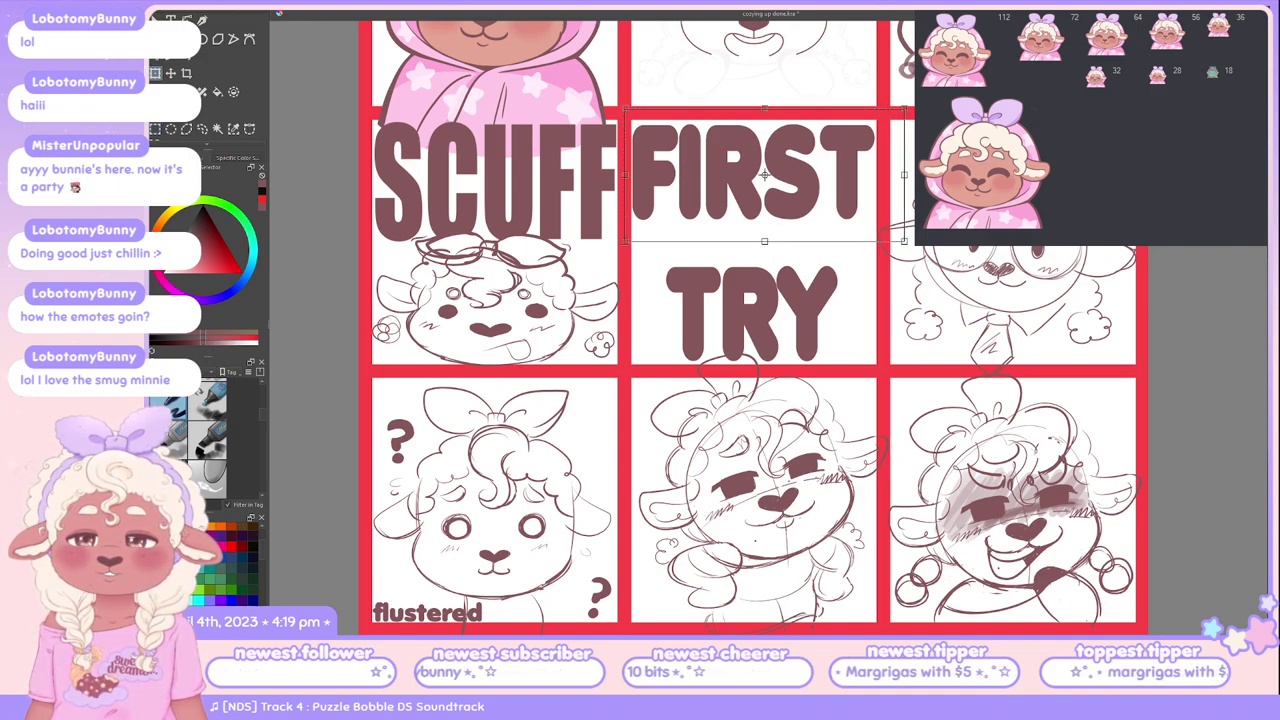
{"action": "left_click_drag", "start_coordinate": [764, 241], "coordinate": [764, 282]}
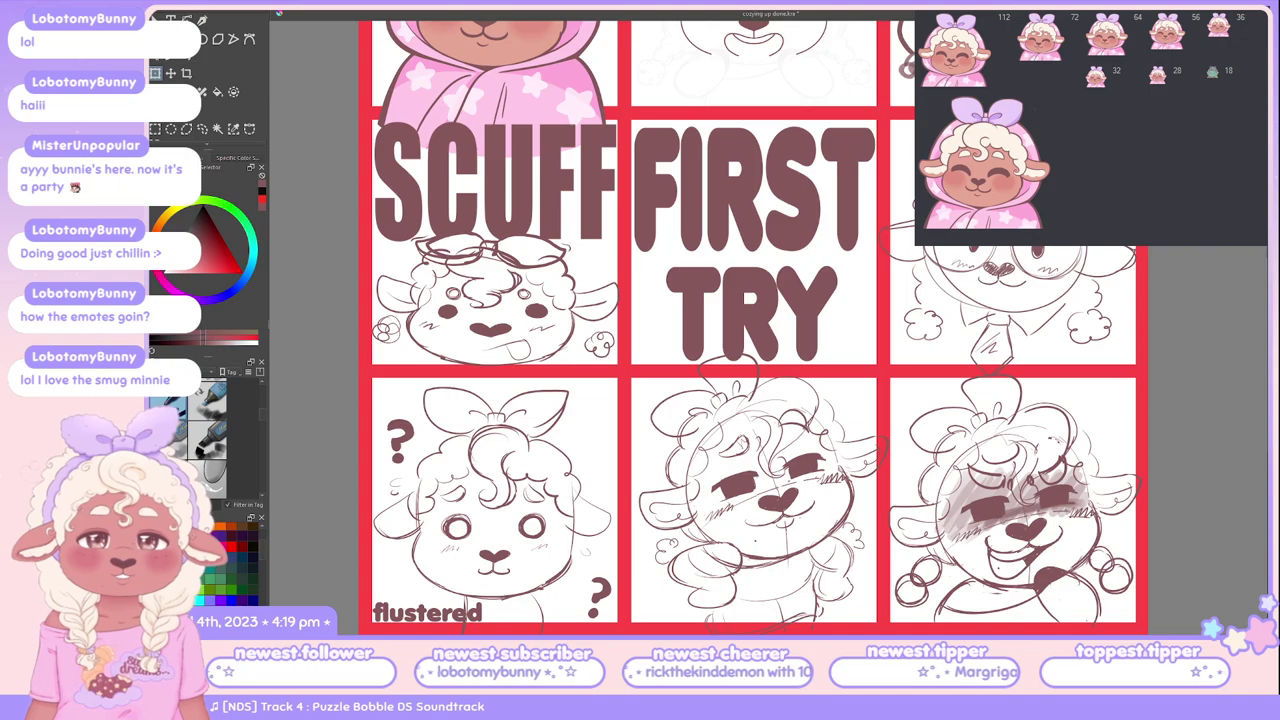
{"action": "key", "text": "shift+Down"}
{"action": "key", "text": "shift+Down"}
{"action": "key", "text": "shift+Down"}
{"action": "key", "text": "shift+Down"}
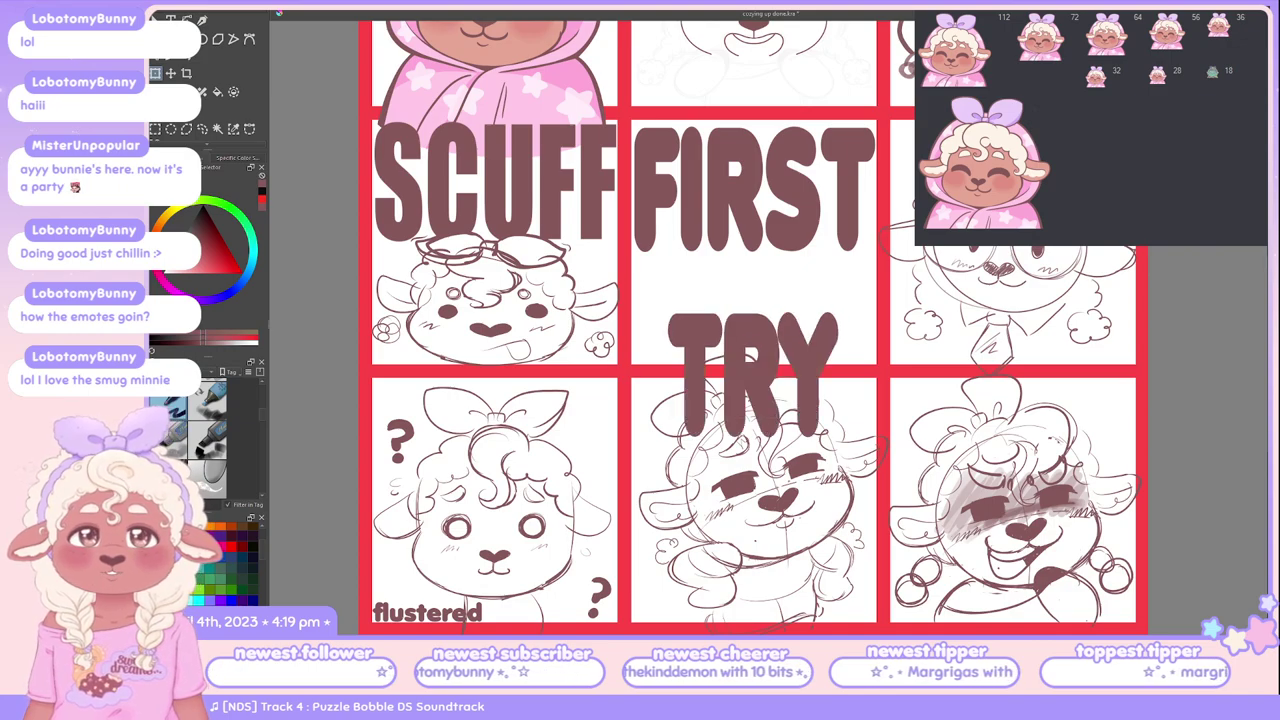
{"action": "scroll", "coordinate": [884, 302], "scroll_direction": "down", "scroll_amount": 3}
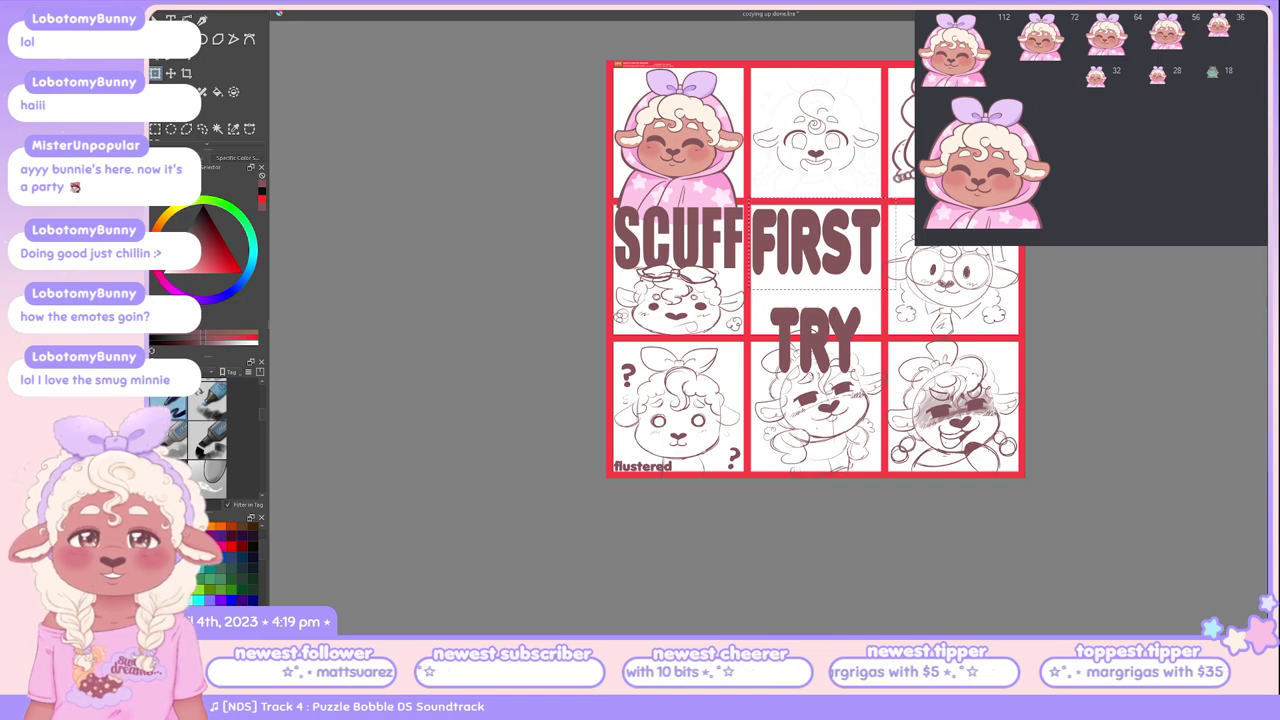
{"action": "key", "text": "ctrl+z"}
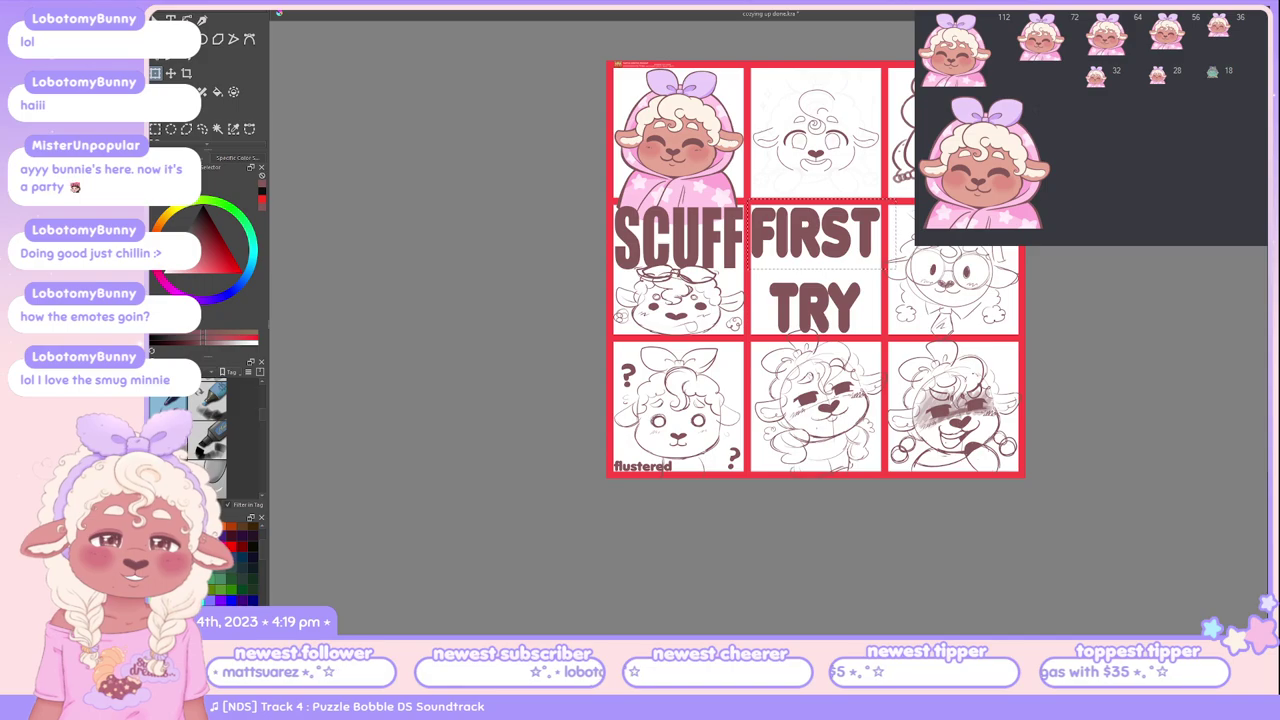
Step: Hide the sheet's white background and delete the FIRST TRY text from the centre cell of EMOTES SHEET.png
{"action": "key", "text": "plus"}
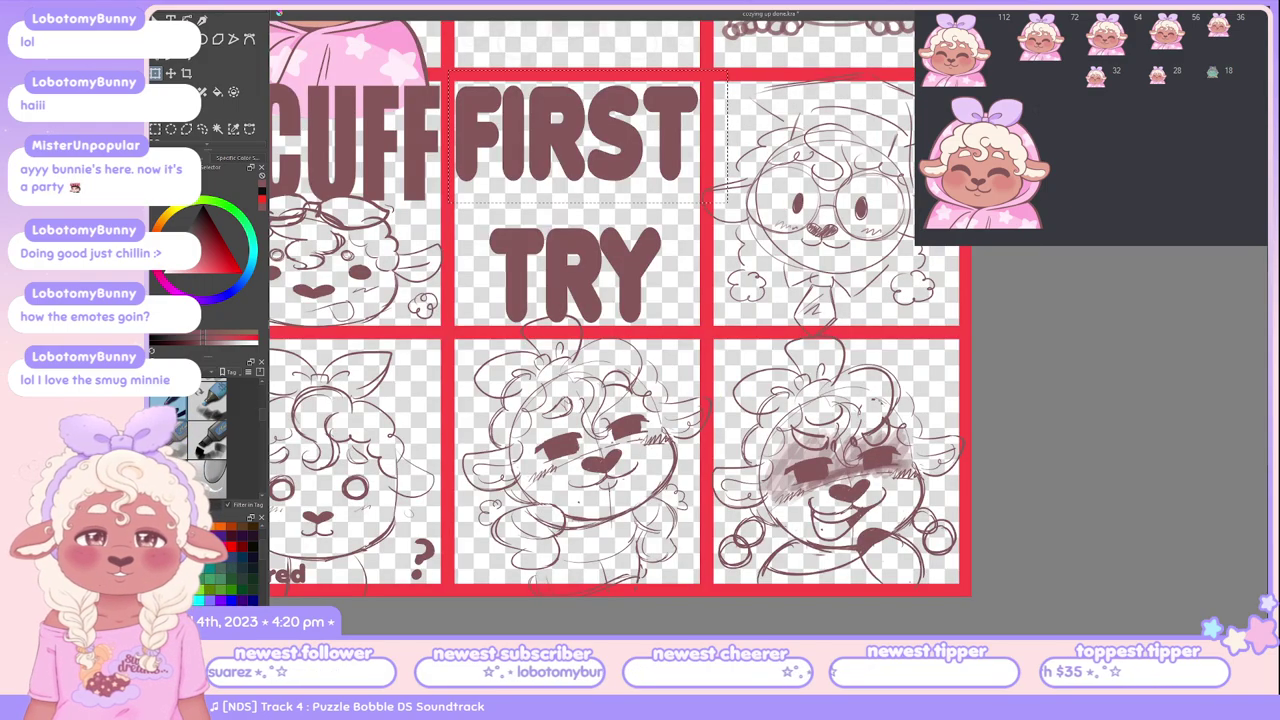
{"action": "left_click_drag", "start_coordinate": [600, 300], "coordinate": [797, 435]}
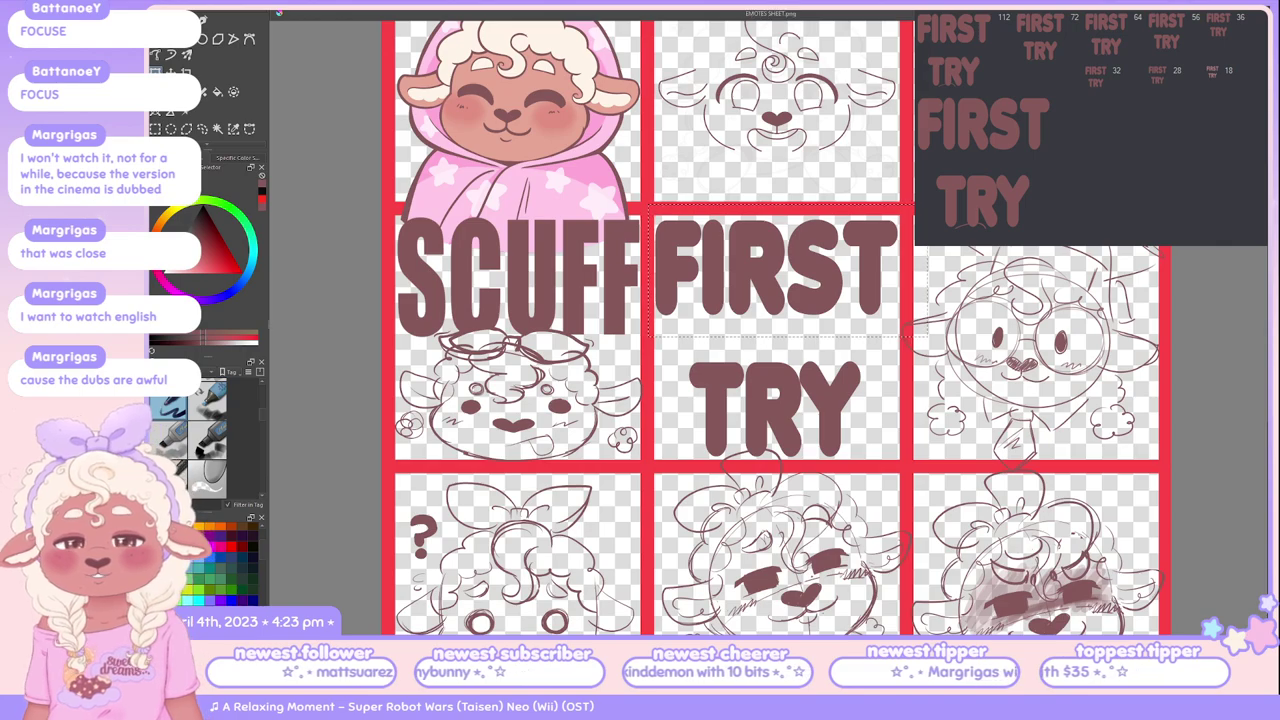
{"action": "key", "text": "ctrl+plus"}
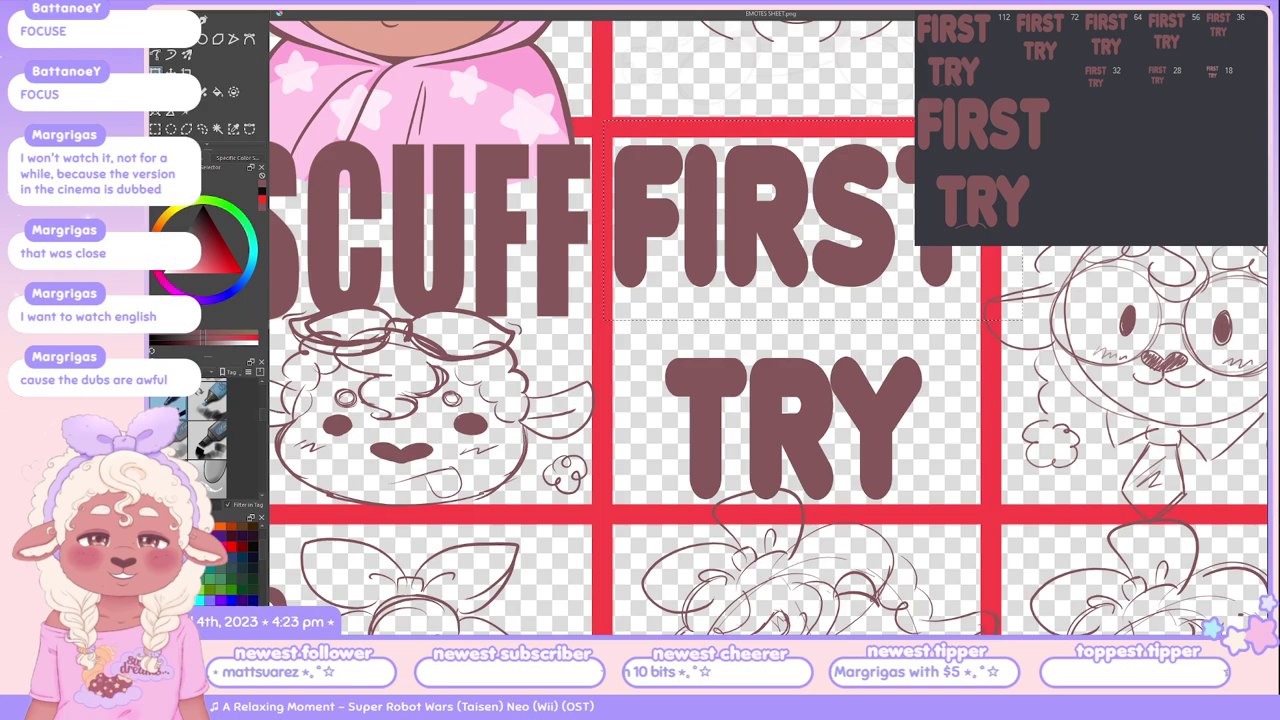
{"action": "key", "text": "ctrl+minus"}
{"action": "key", "text": "ctrl+minus"}
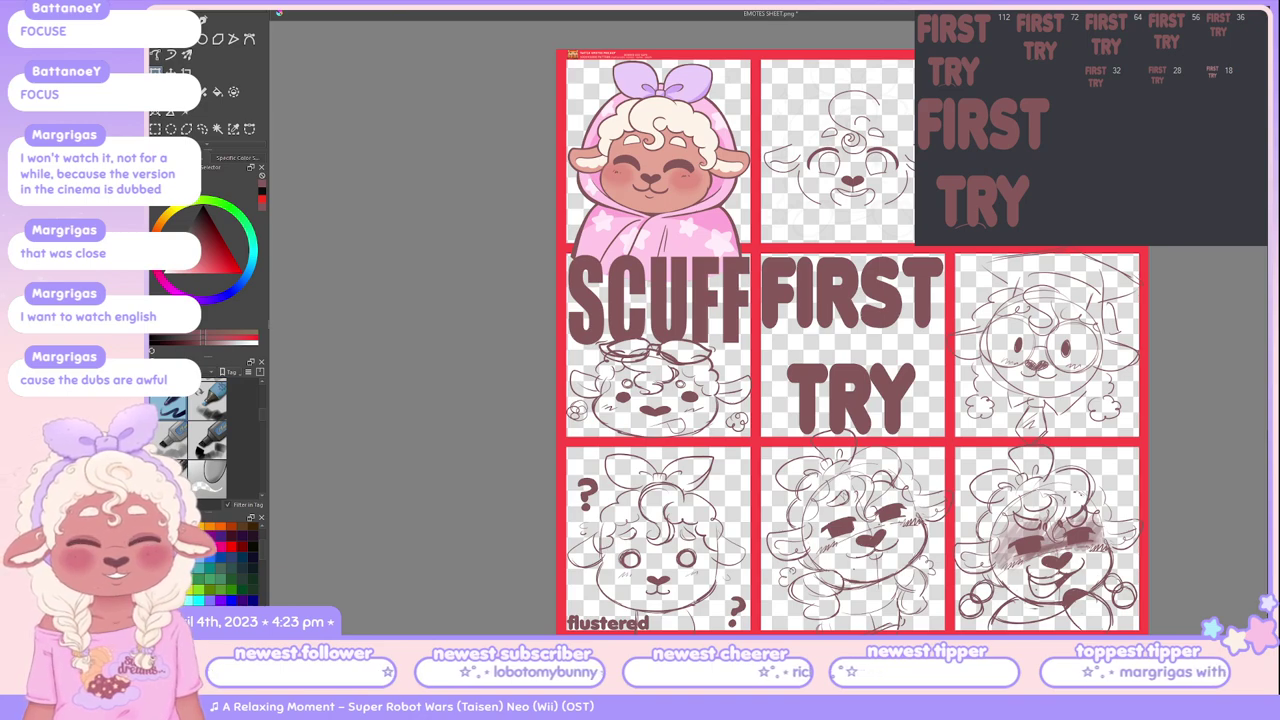
{"action": "key", "text": "Delete"}
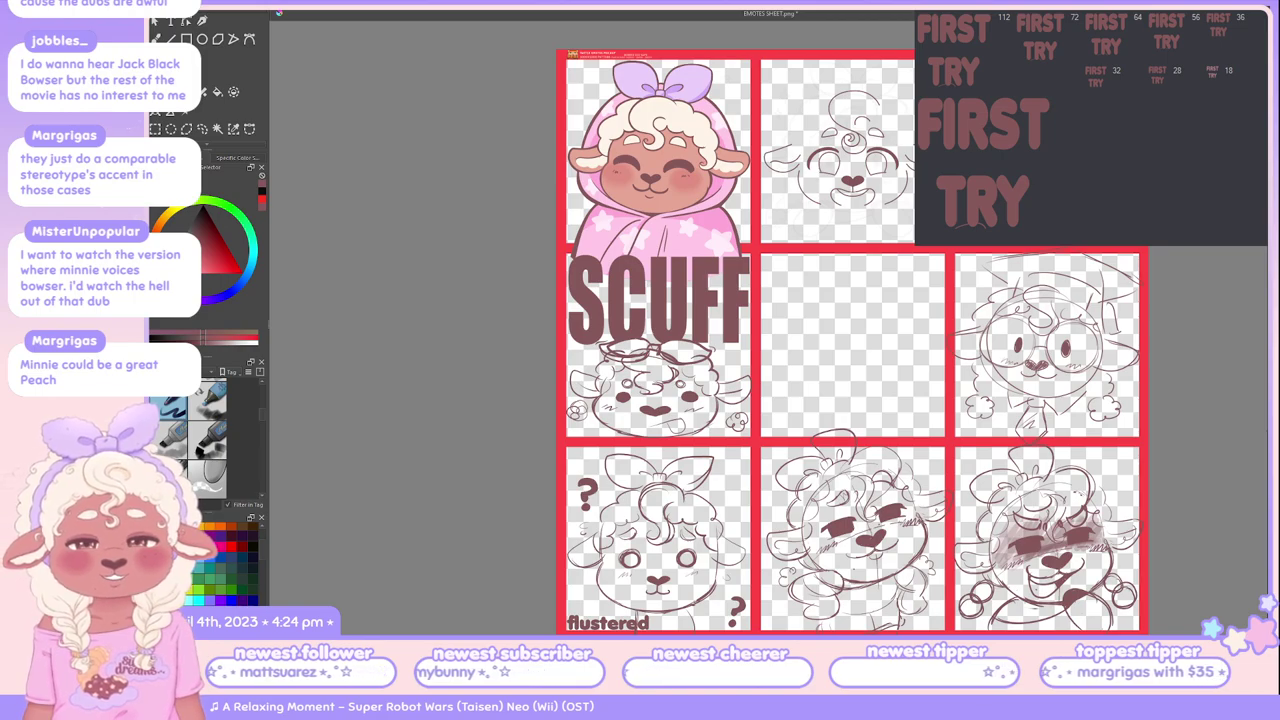
Step: Try sketching a mirrored cup outline with an arched top and tapering sides in the empty centre cell, and undo the strokes
{"action": "scroll", "coordinate": [940, 300], "scroll_direction": "up", "scroll_amount": 2}
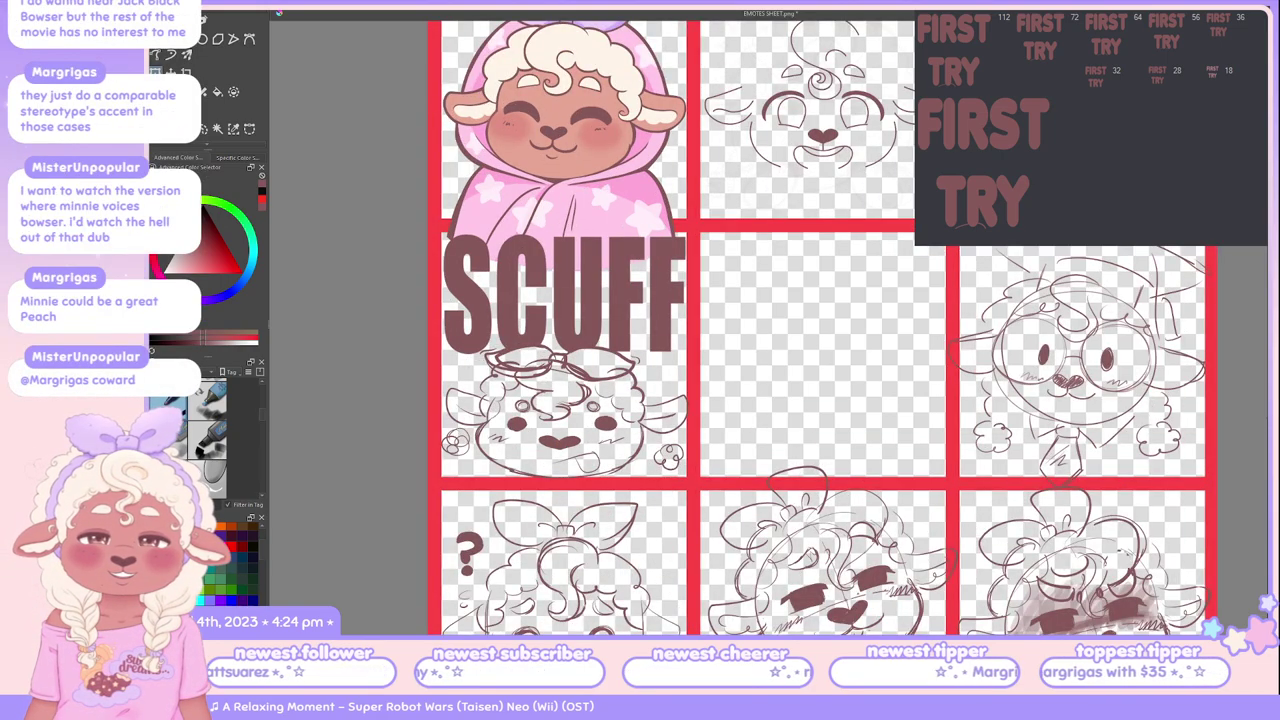
{"action": "left_click_drag", "start_coordinate": [800, 330], "coordinate": [756, 290]}
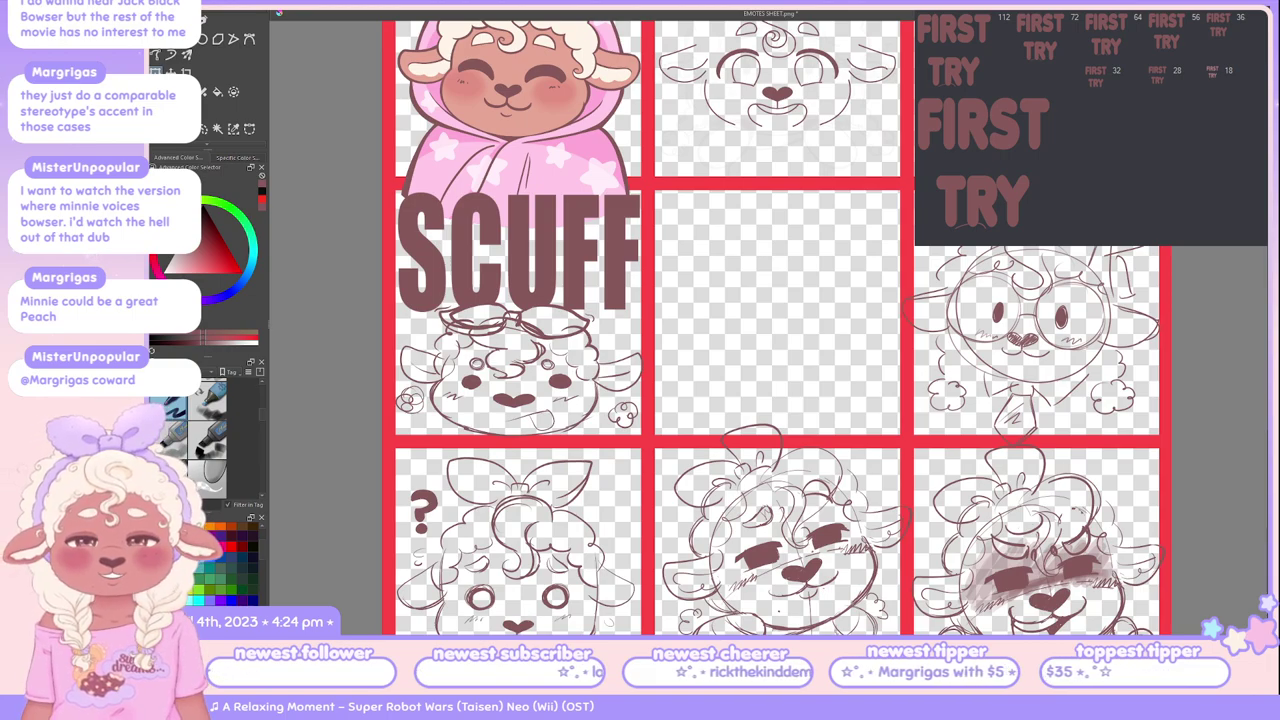
{"action": "left_click_drag", "start_coordinate": [760, 330], "coordinate": [697, 400]}
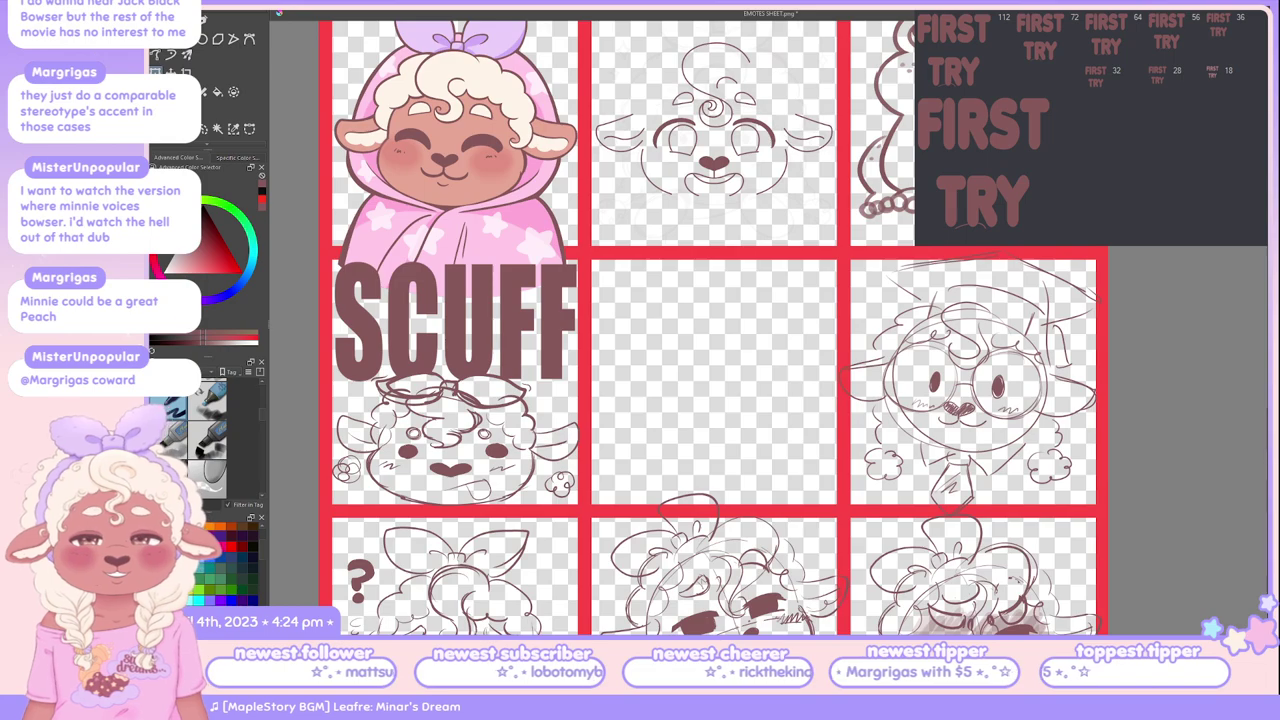
{"action": "scroll", "coordinate": [635, 425], "scroll_direction": "up", "scroll_amount": 3}
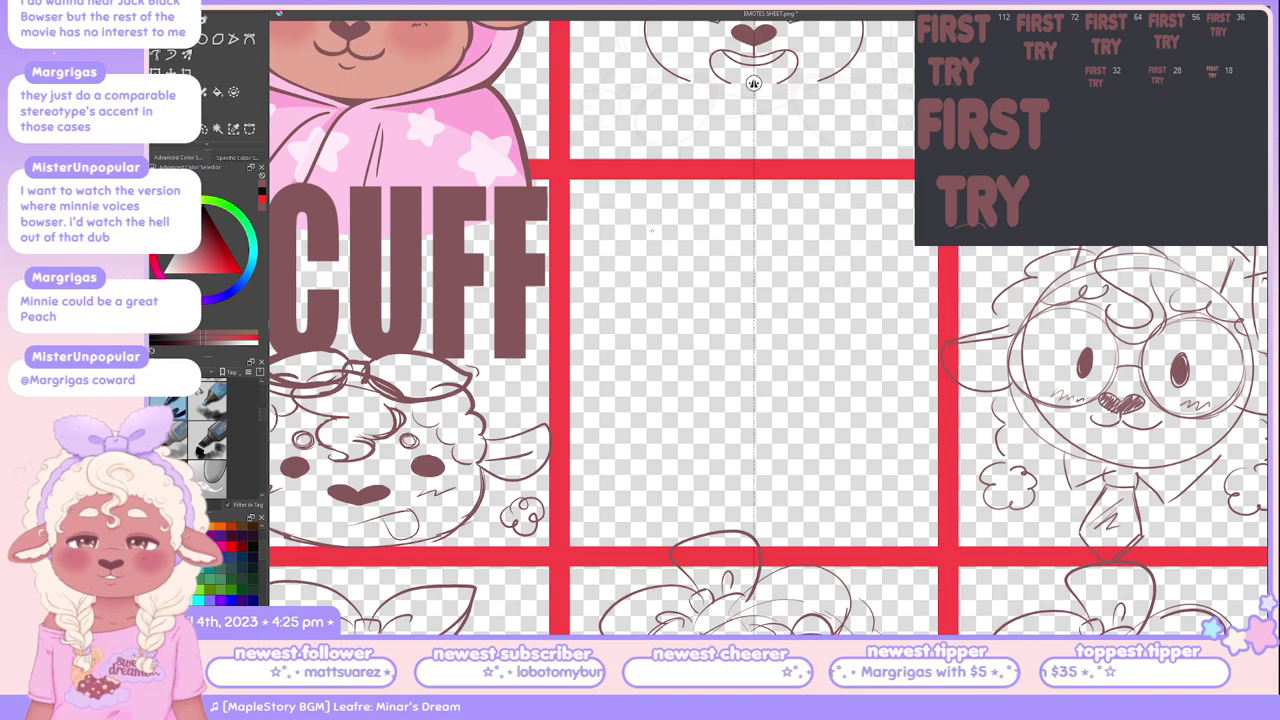
{"action": "left_click_drag", "start_coordinate": [656, 242], "coordinate": [754, 222]}
{"action": "key", "text": "ctrl+z"}
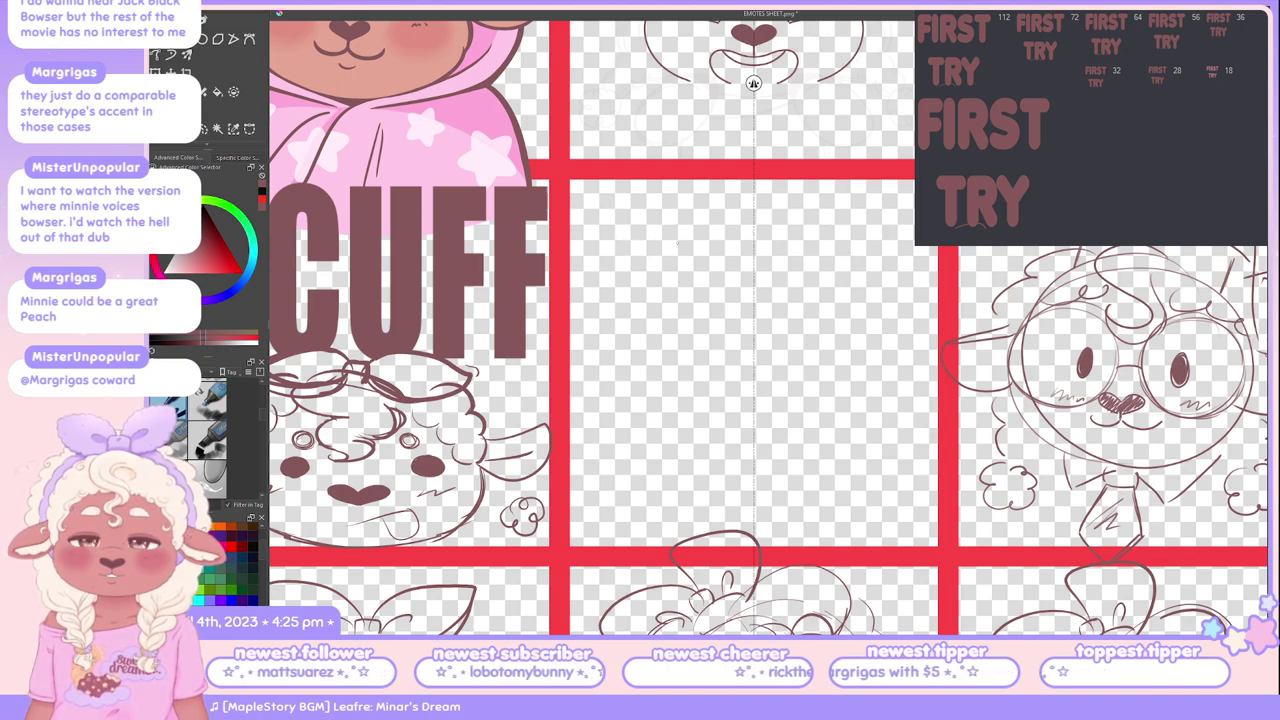
{"action": "left_click_drag", "start_coordinate": [656, 243], "coordinate": [754, 222]}
{"action": "left_click_drag", "start_coordinate": [654, 246], "coordinate": [658, 406]}
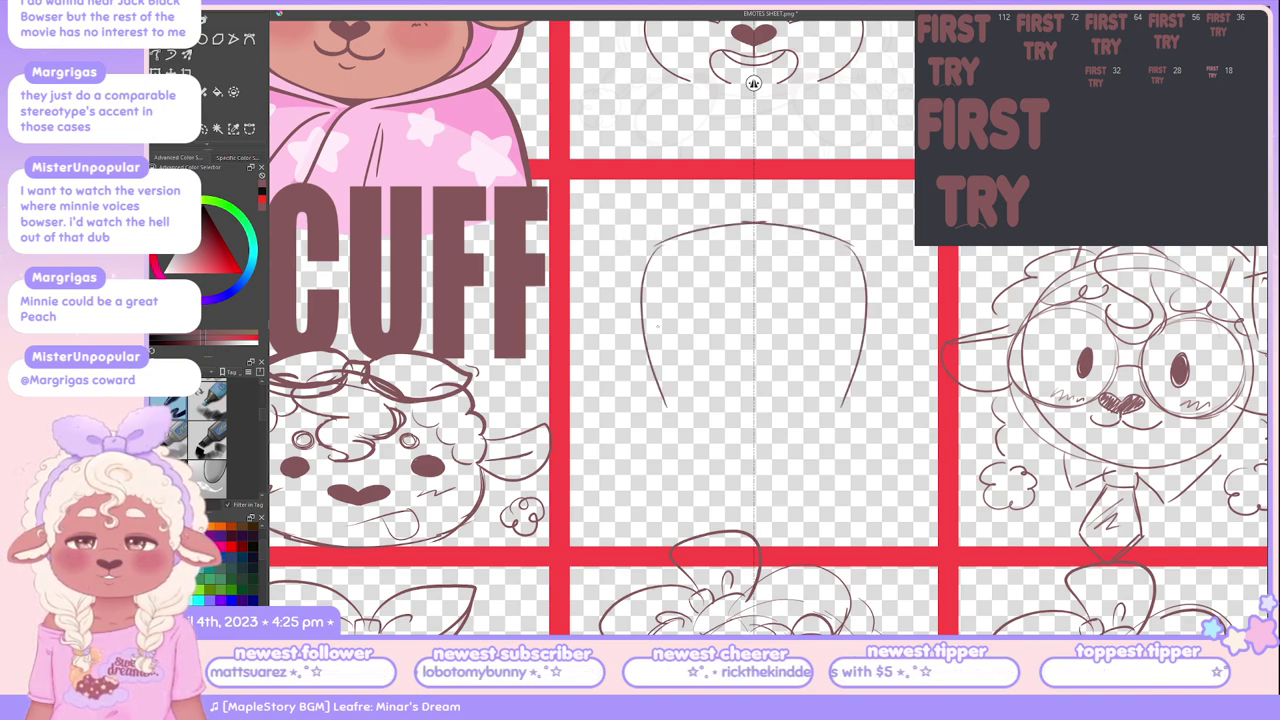
{"action": "key", "text": "ctrl+z"}
{"action": "left_click_drag", "start_coordinate": [654, 247], "coordinate": [676, 404]}
{"action": "key", "text": "ctrl+z"}
{"action": "key", "text": "ctrl+z"}
Step: Sketch the cup's symmetric U-shaped bowl in the centre cell and reinforce its sides with a second line
{"action": "mouse_move", "coordinate": [646, 251]}
{"action": "left_mouse_down"}
{"action": "mouse_move", "coordinate": [651, 326]}
{"action": "mouse_move", "coordinate": [732, 422]}
{"action": "left_mouse_up"}
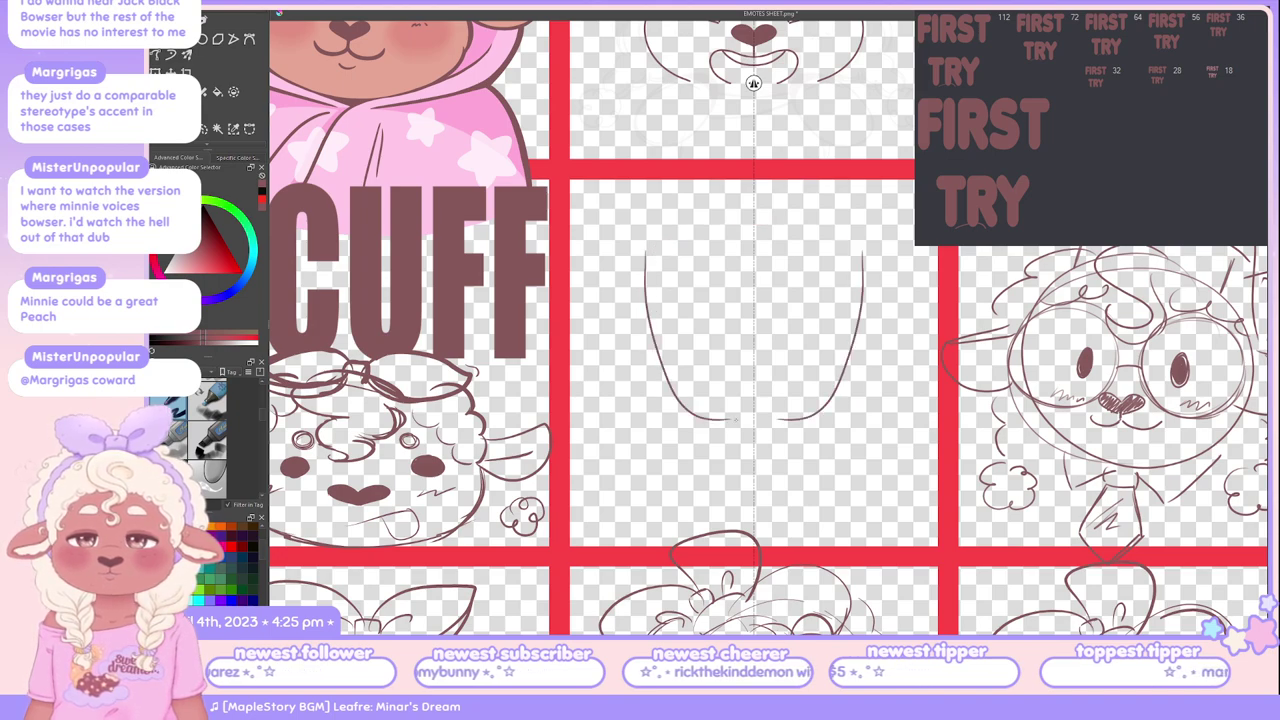
{"action": "key", "text": "ctrl+z"}
{"action": "mouse_move", "coordinate": [647, 254]}
{"action": "left_mouse_down"}
{"action": "mouse_move", "coordinate": [705, 418]}
{"action": "mouse_move", "coordinate": [750, 432]}
{"action": "left_mouse_up"}
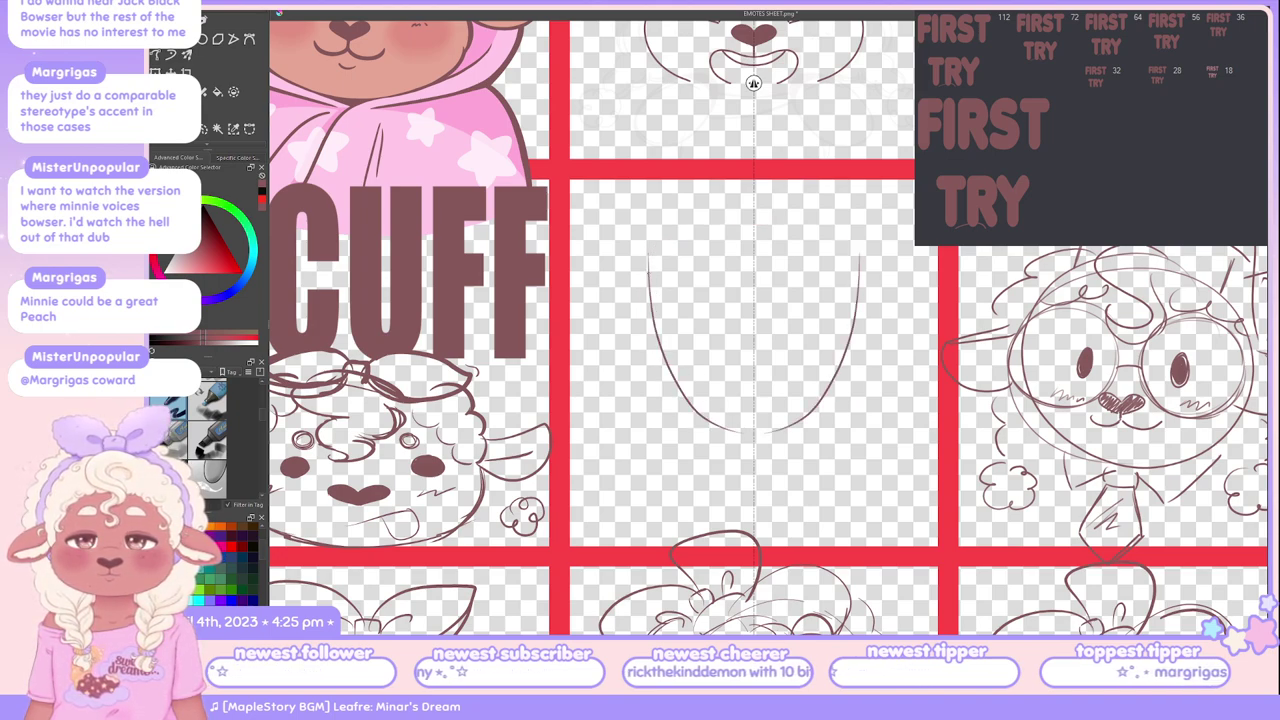
{"action": "left_click_drag", "start_coordinate": [648, 258], "coordinate": [682, 396]}
{"action": "key", "text": "ctrl+z"}
{"action": "mouse_move", "coordinate": [637, 246]}
{"action": "left_mouse_down"}
{"action": "mouse_move", "coordinate": [648, 334]}
{"action": "mouse_move", "coordinate": [762, 437]}
{"action": "left_mouse_up"}
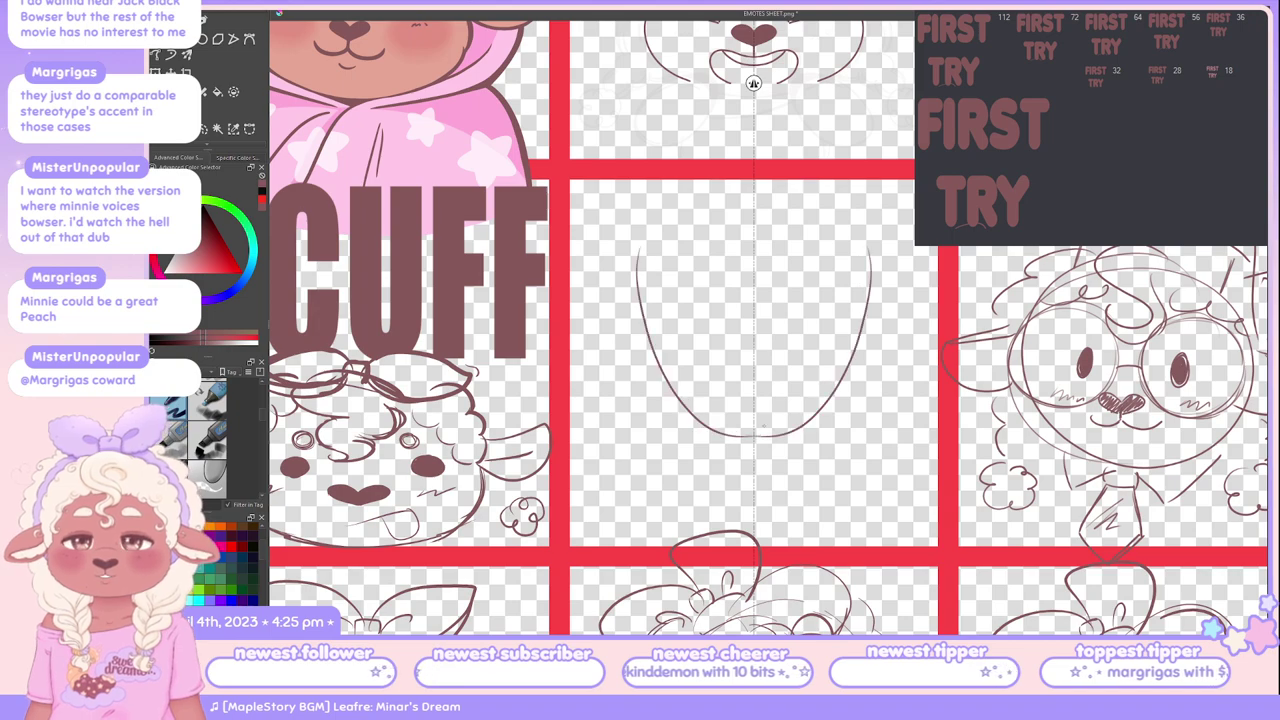
{"action": "mouse_move", "coordinate": [637, 246]}
{"action": "left_mouse_down"}
{"action": "mouse_move", "coordinate": [652, 370]}
{"action": "mouse_move", "coordinate": [672, 402]}
{"action": "left_mouse_up"}
{"action": "left_click_drag", "start_coordinate": [638, 288], "coordinate": [656, 364]}
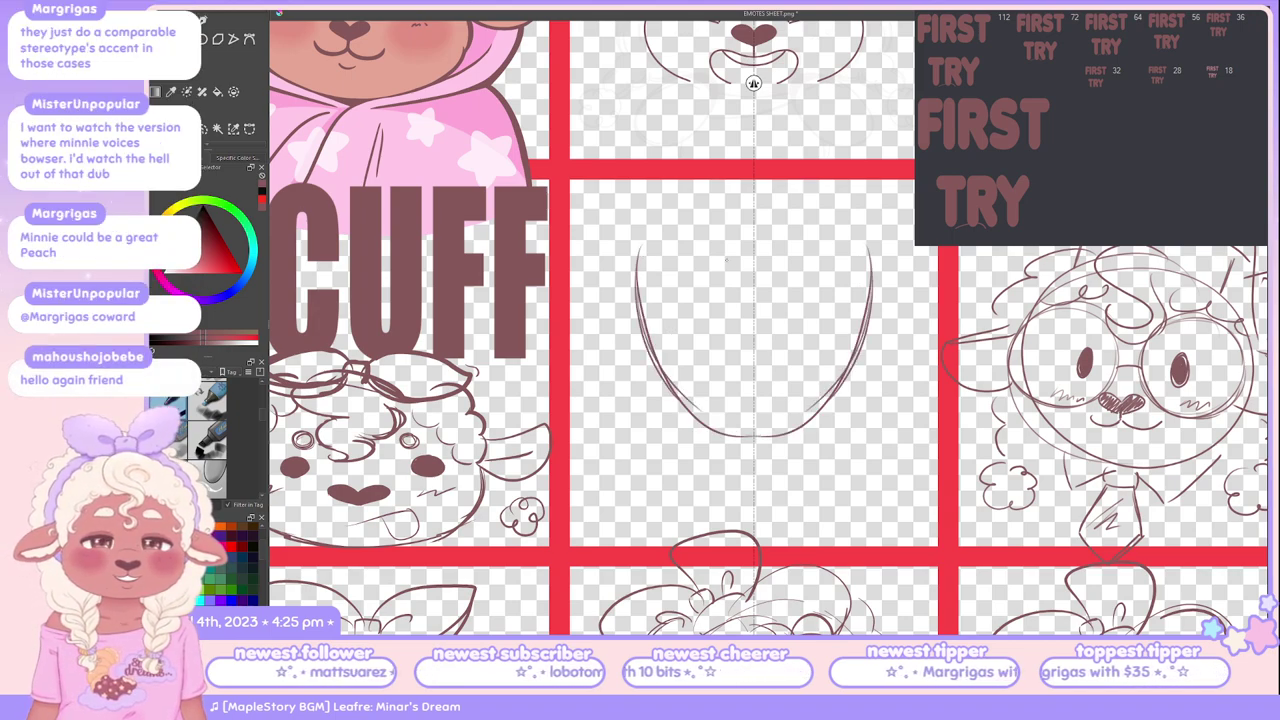
Step: Close the bowl with a shallow upward arc between its sides and go over its upper side edges
{"action": "left_click_drag", "start_coordinate": [636, 256], "coordinate": [744, 229]}
{"action": "key", "text": "ctrl+z"}
{"action": "left_click_drag", "start_coordinate": [634, 249], "coordinate": [754, 223]}
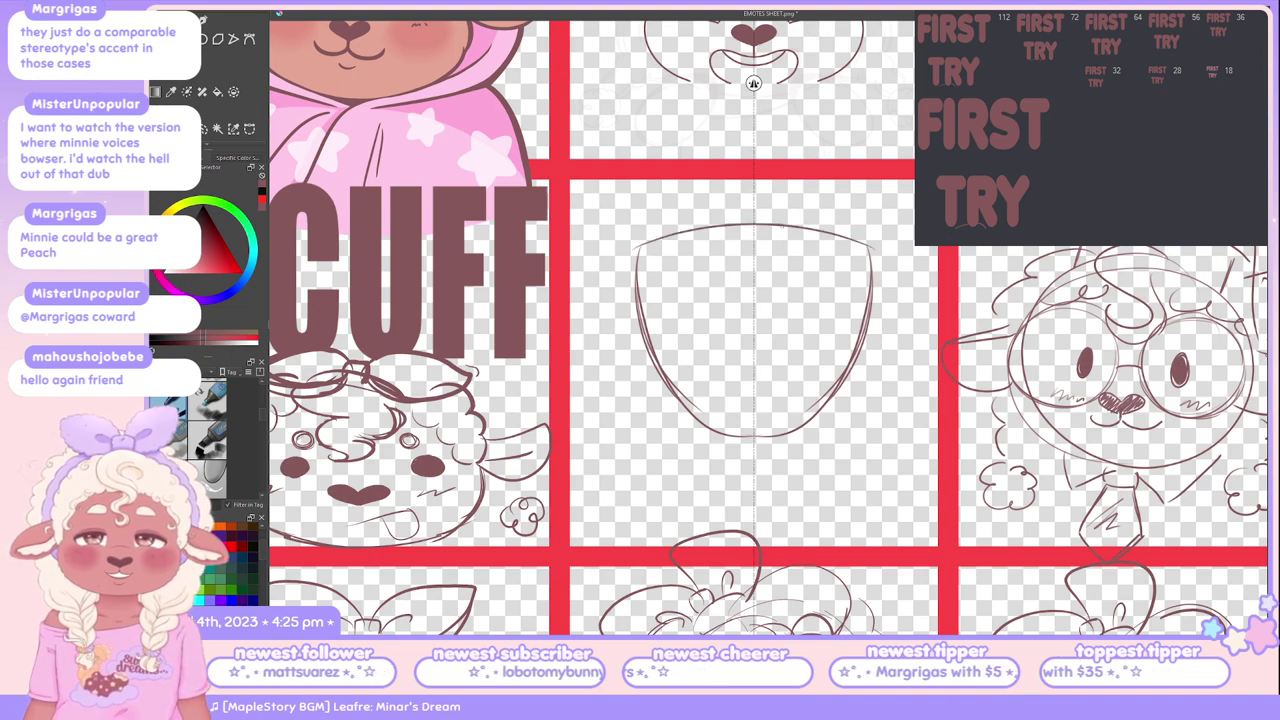
{"action": "left_click_drag", "start_coordinate": [634, 244], "coordinate": [640, 324]}
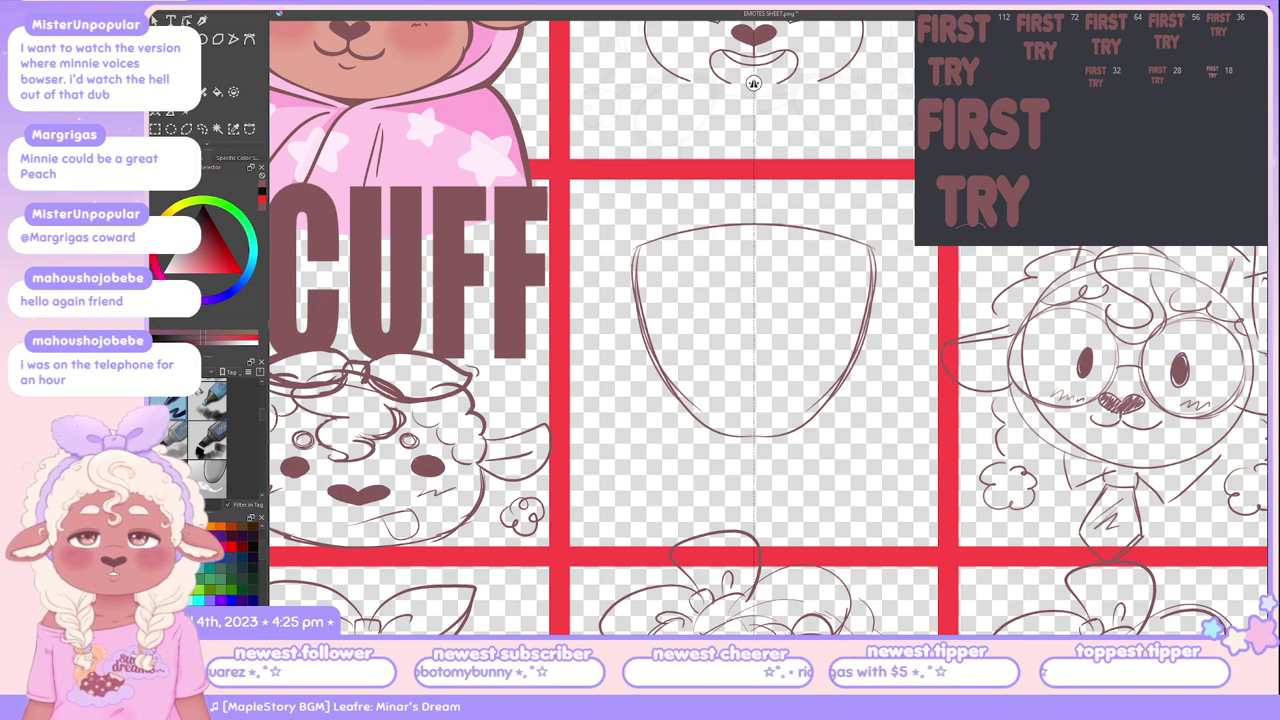
Step: Try redrawing the cup's upper rim as a higher arc several times, and undo the strokes
{"action": "left_click_drag", "start_coordinate": [636, 260], "coordinate": [754, 221]}
{"action": "key", "text": "ctrl+z"}
{"action": "left_click_drag", "start_coordinate": [637, 246], "coordinate": [754, 209]}
{"action": "key", "text": "ctrl+z"}
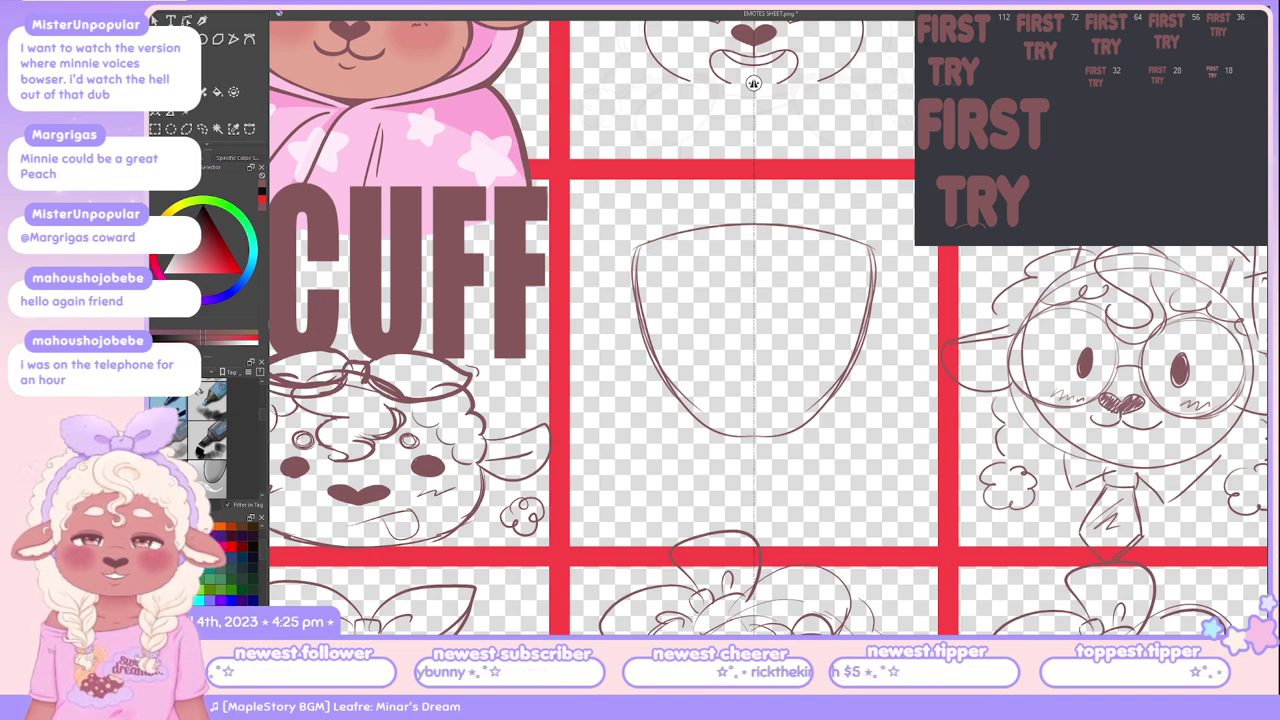
{"action": "key", "text": "ctrl+z"}
{"action": "left_click_drag", "start_coordinate": [648, 242], "coordinate": [755, 217]}
{"action": "key", "text": "ctrl+z"}
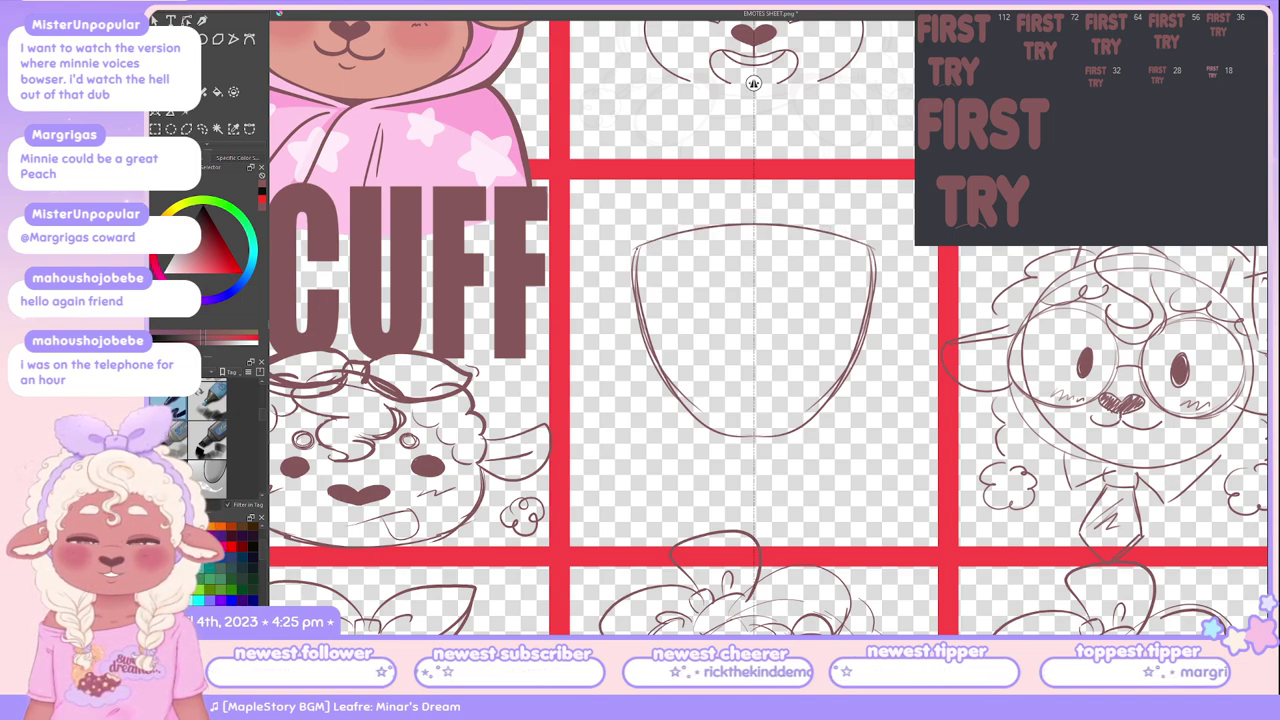
{"action": "left_click_drag", "start_coordinate": [646, 244], "coordinate": [754, 212]}
{"action": "key", "text": "ctrl+z"}
{"action": "left_click_drag", "start_coordinate": [642, 246], "coordinate": [754, 212]}
{"action": "key", "text": "ctrl+z"}
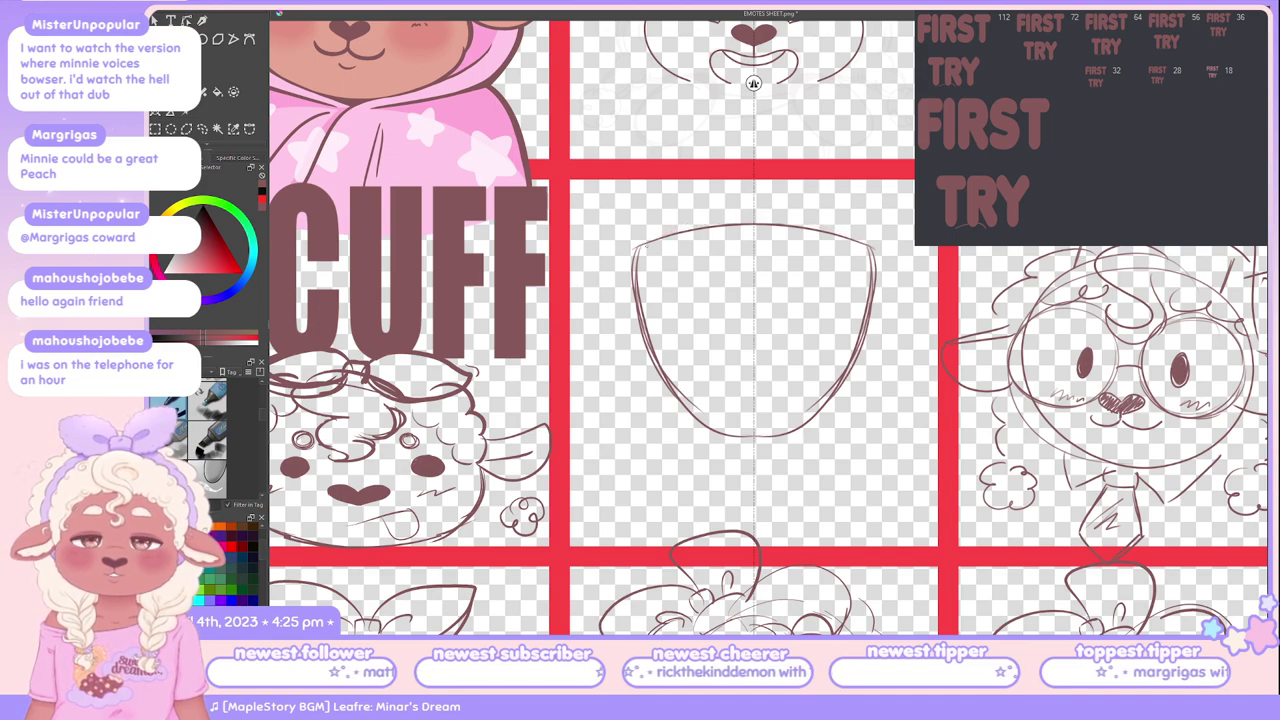
Step: Retrace the cup's rim and its bowl outline down to the rounded base with further mirrored strokes
{"action": "left_click_drag", "start_coordinate": [645, 246], "coordinate": [754, 221]}
{"action": "mouse_move", "coordinate": [634, 244]}
{"action": "left_mouse_down"}
{"action": "mouse_move", "coordinate": [636, 308]}
{"action": "mouse_move", "coordinate": [704, 436]}
{"action": "mouse_move", "coordinate": [754, 440]}
{"action": "left_mouse_up"}
{"action": "key", "text": "ctrl+z"}
{"action": "key", "text": "ctrl+z"}
{"action": "key", "text": "ctrl+z"}
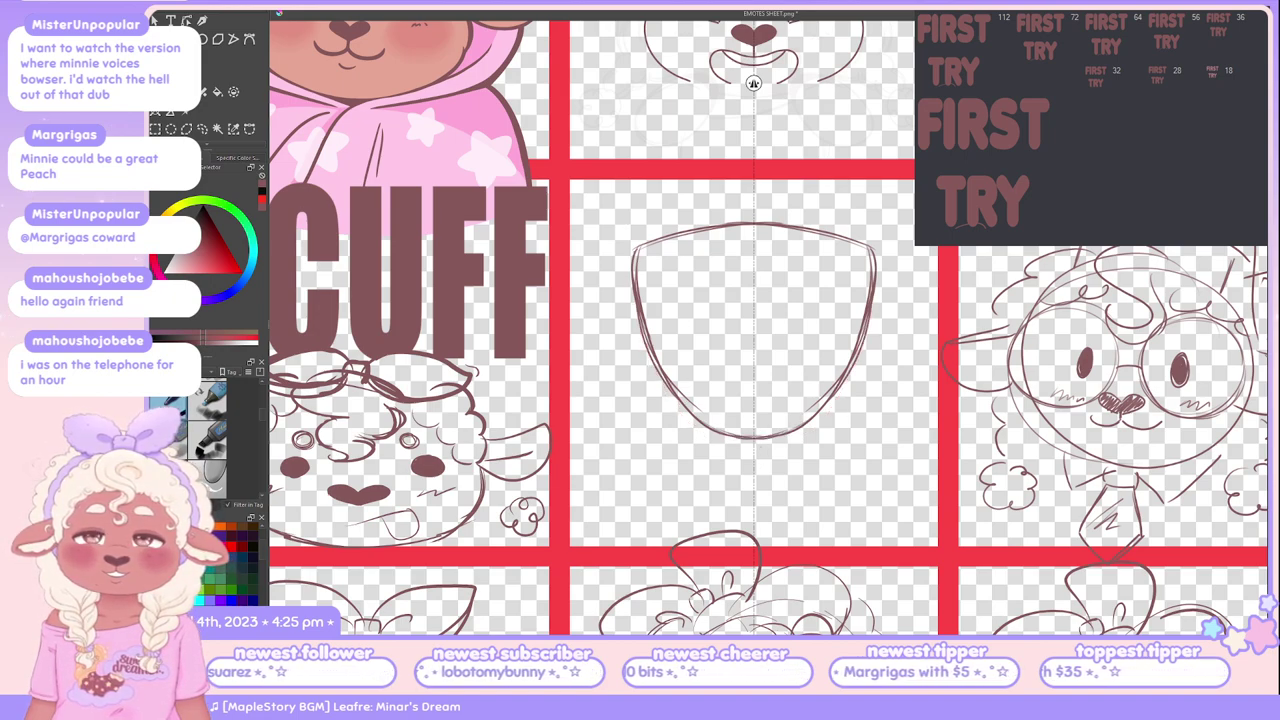
{"action": "left_click_drag", "start_coordinate": [644, 312], "coordinate": [652, 364]}
{"action": "key", "text": "ctrl+z"}
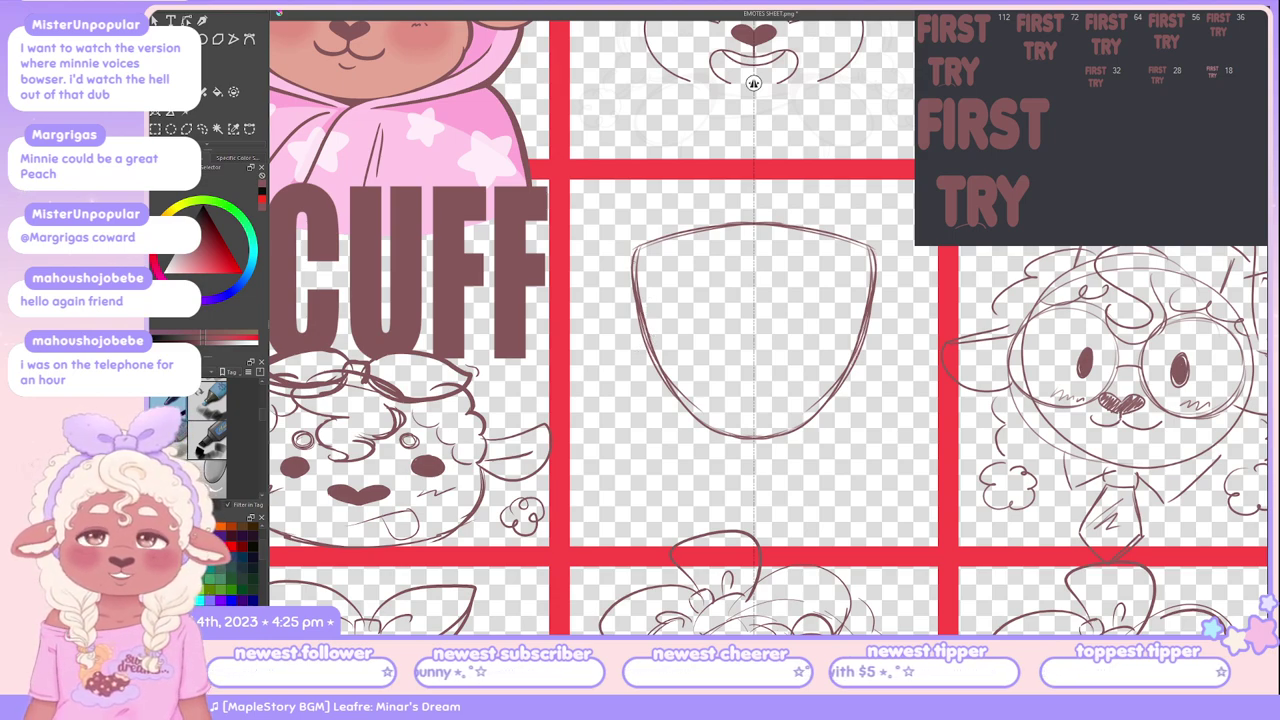
Step: Thicken the arc along the back edge of the cup's rim
{"action": "mouse_move", "coordinate": [636, 260]}
{"action": "left_mouse_down"}
{"action": "mouse_move", "coordinate": [696, 232]}
{"action": "mouse_move", "coordinate": [754, 226]}
{"action": "left_mouse_up"}
{"action": "key", "text": "ctrl+z"}
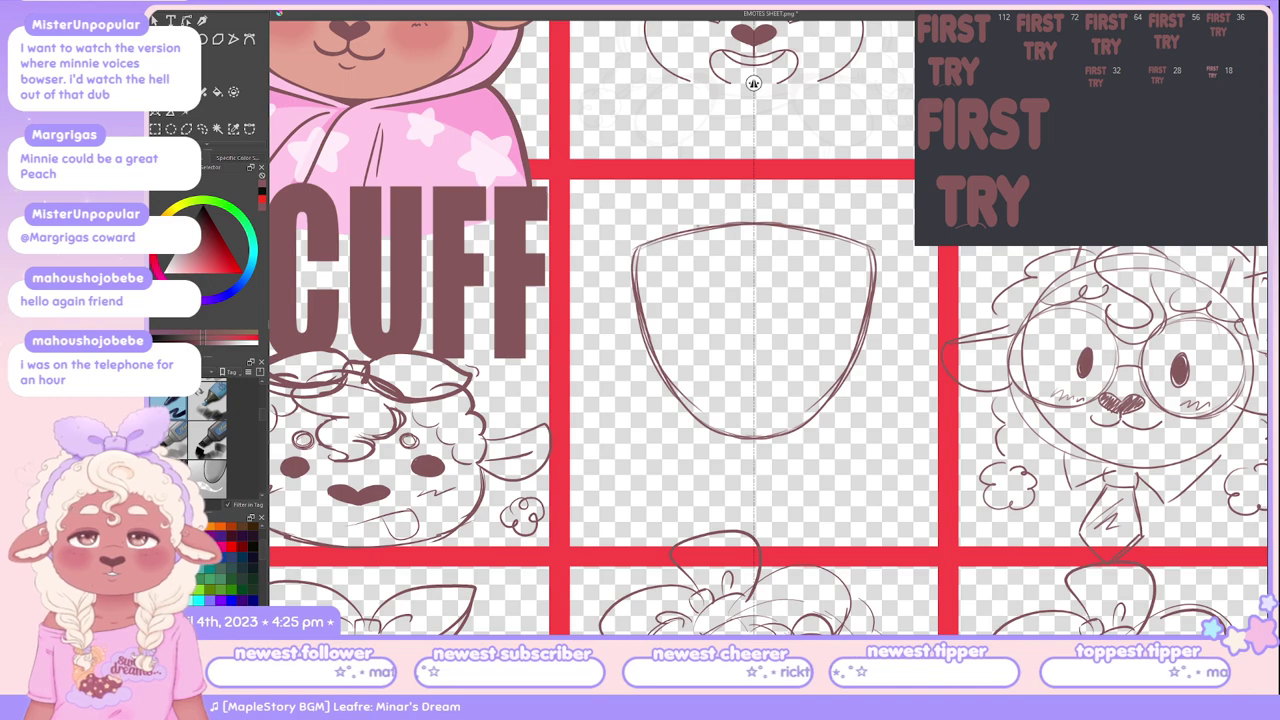
{"action": "left_click_drag", "start_coordinate": [670, 234], "coordinate": [754, 216]}
{"action": "key", "text": "ctrl+z"}
{"action": "left_click_drag", "start_coordinate": [638, 246], "coordinate": [754, 218]}
{"action": "key", "text": "ctrl+z"}
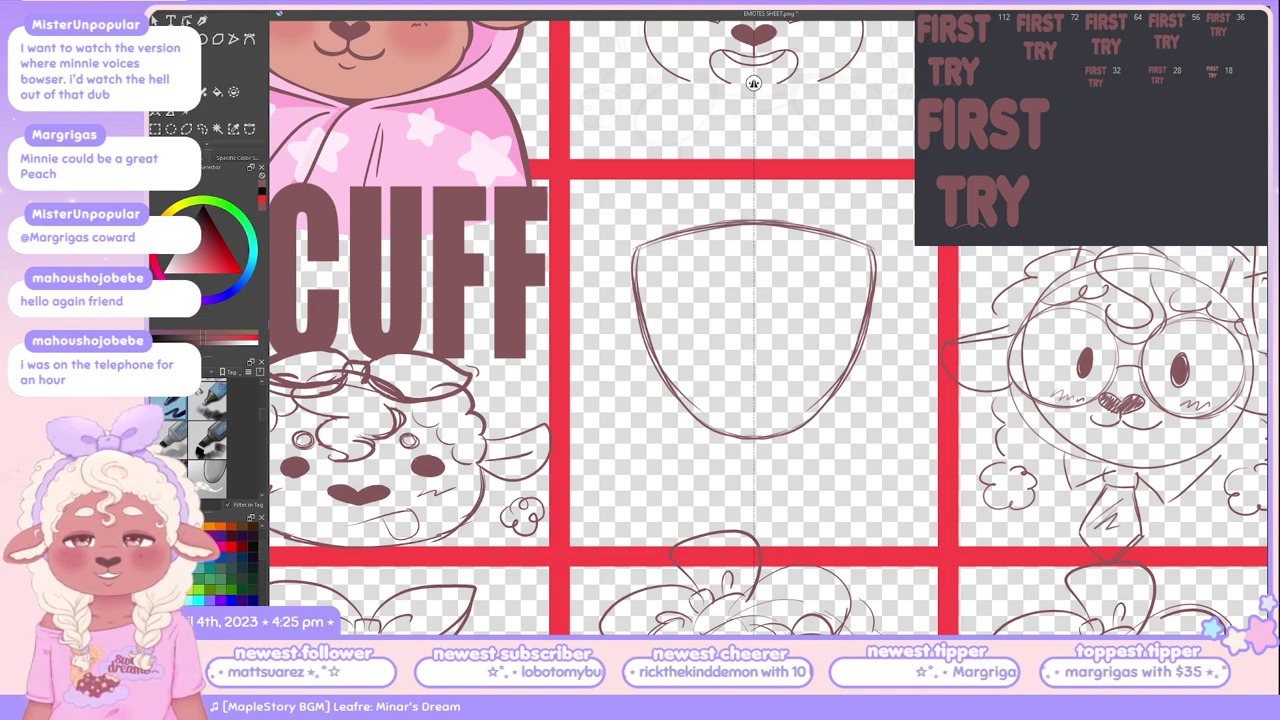
Step: Try adding straighter strokes down the cup's sides, and undo them
{"action": "left_click_drag", "start_coordinate": [637, 248], "coordinate": [646, 390]}
{"action": "key", "text": "ctrl+z"}
{"action": "key", "text": "ctrl+z"}
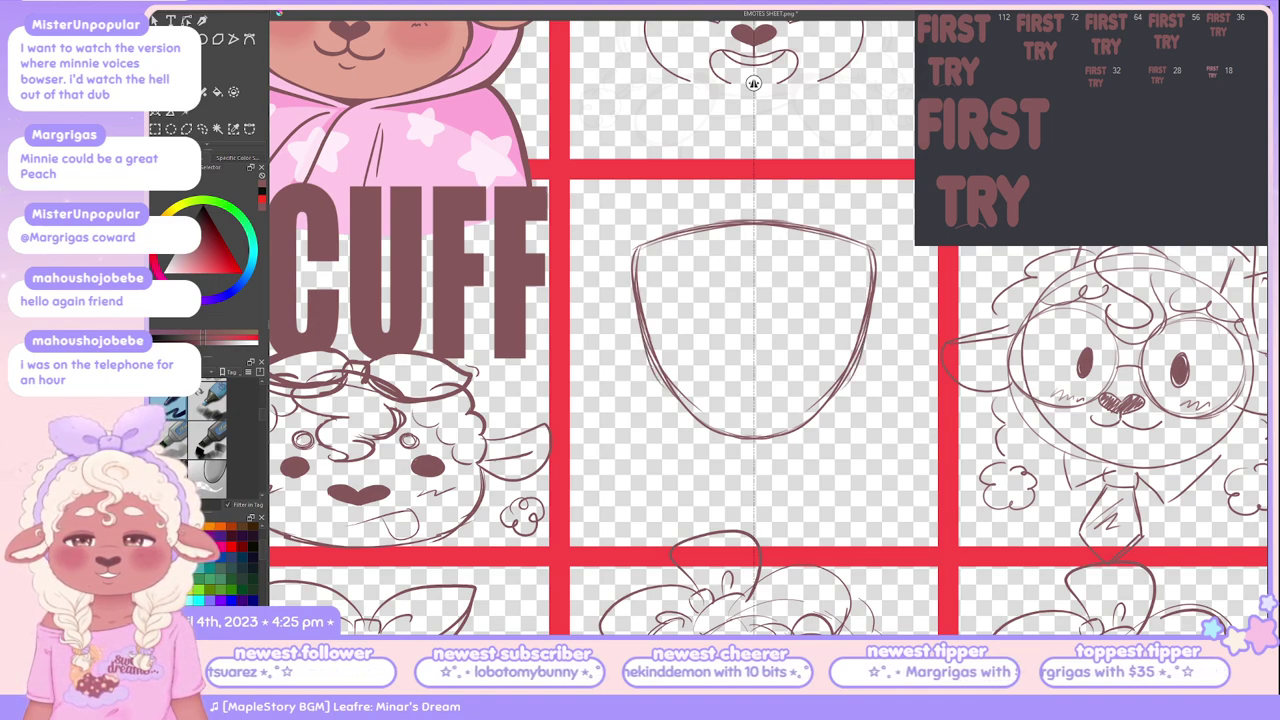
{"action": "left_click_drag", "start_coordinate": [640, 256], "coordinate": [640, 380]}
{"action": "key", "text": "ctrl+z"}
Step: Try sketching large rounded handles starting at the cup's upper corners, and undo them
{"action": "left_click_drag", "start_coordinate": [634, 254], "coordinate": [652, 406]}
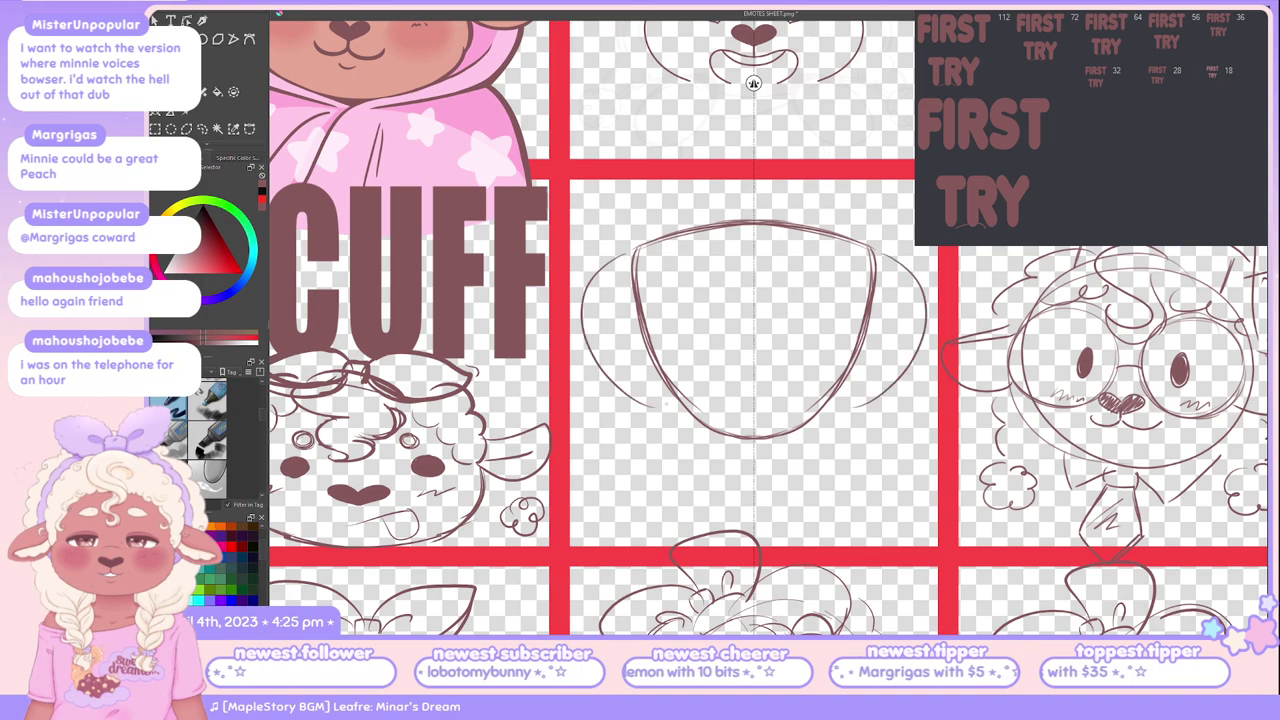
{"action": "key", "text": "ctrl+z"}
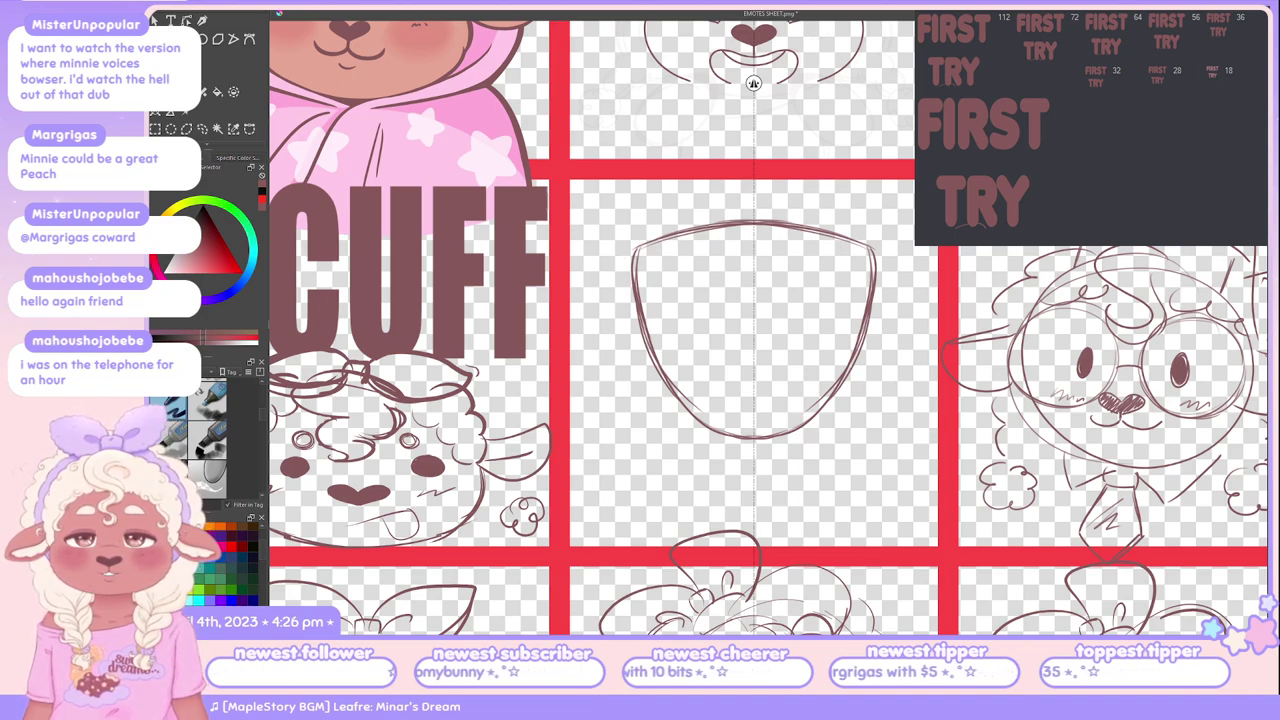
{"action": "left_click_drag", "start_coordinate": [634, 250], "coordinate": [672, 396]}
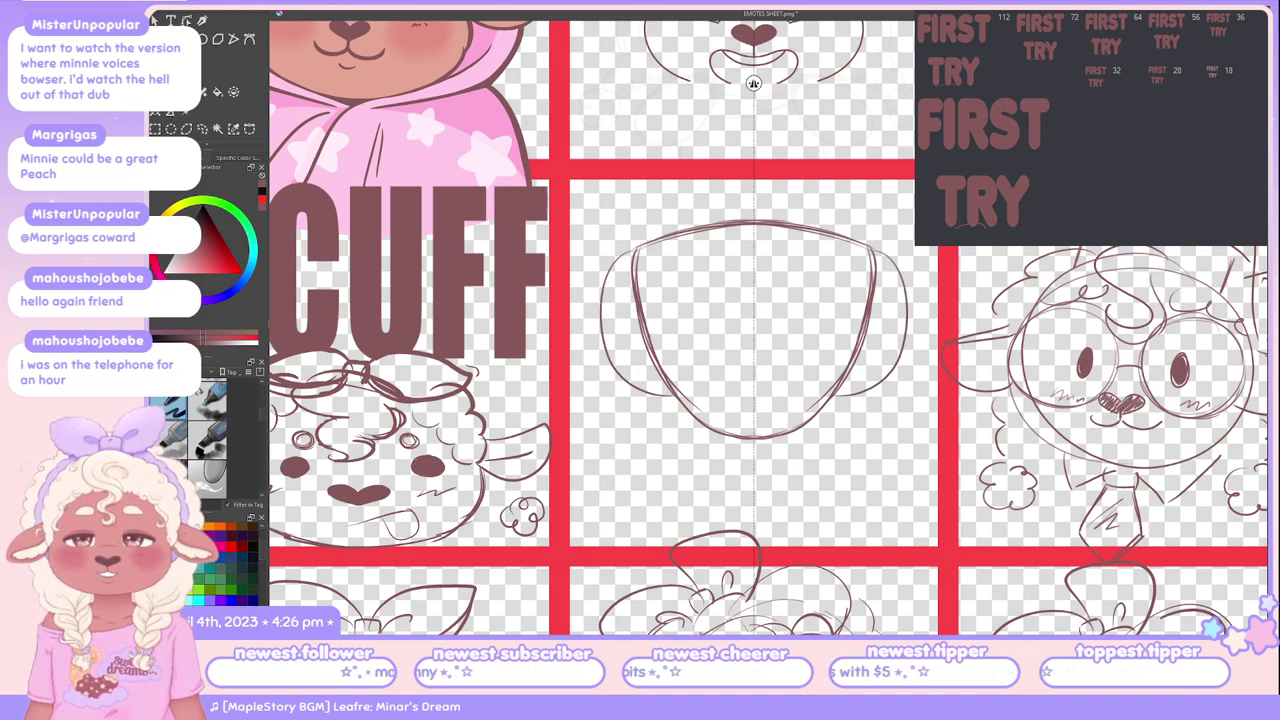
{"action": "left_click_drag", "start_coordinate": [620, 314], "coordinate": [672, 392]}
{"action": "key", "text": "ctrl+z"}
{"action": "key", "text": "ctrl+z"}
{"action": "mouse_move", "coordinate": [626, 292]}
{"action": "left_mouse_down"}
{"action": "mouse_move", "coordinate": [628, 388]}
{"action": "mouse_move", "coordinate": [654, 412]}
{"action": "mouse_move", "coordinate": [662, 402]}
{"action": "left_mouse_up"}
{"action": "key", "text": "ctrl+z"}
Step: Sketch smaller mirrored C-shaped handles with inner arcs at mid-height on both sides of the cup
{"action": "left_click_drag", "start_coordinate": [608, 330], "coordinate": [652, 390]}
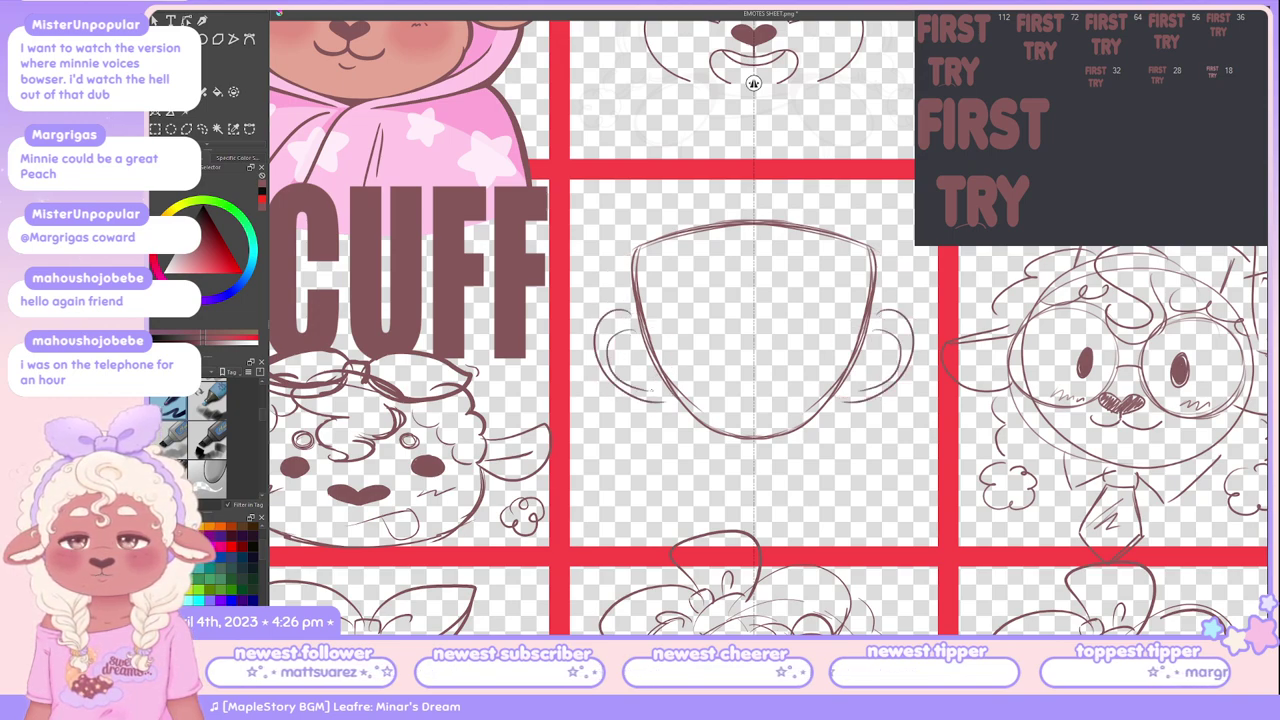
{"action": "key", "text": "ctrl+z"}
{"action": "left_click_drag", "start_coordinate": [610, 322], "coordinate": [650, 386]}
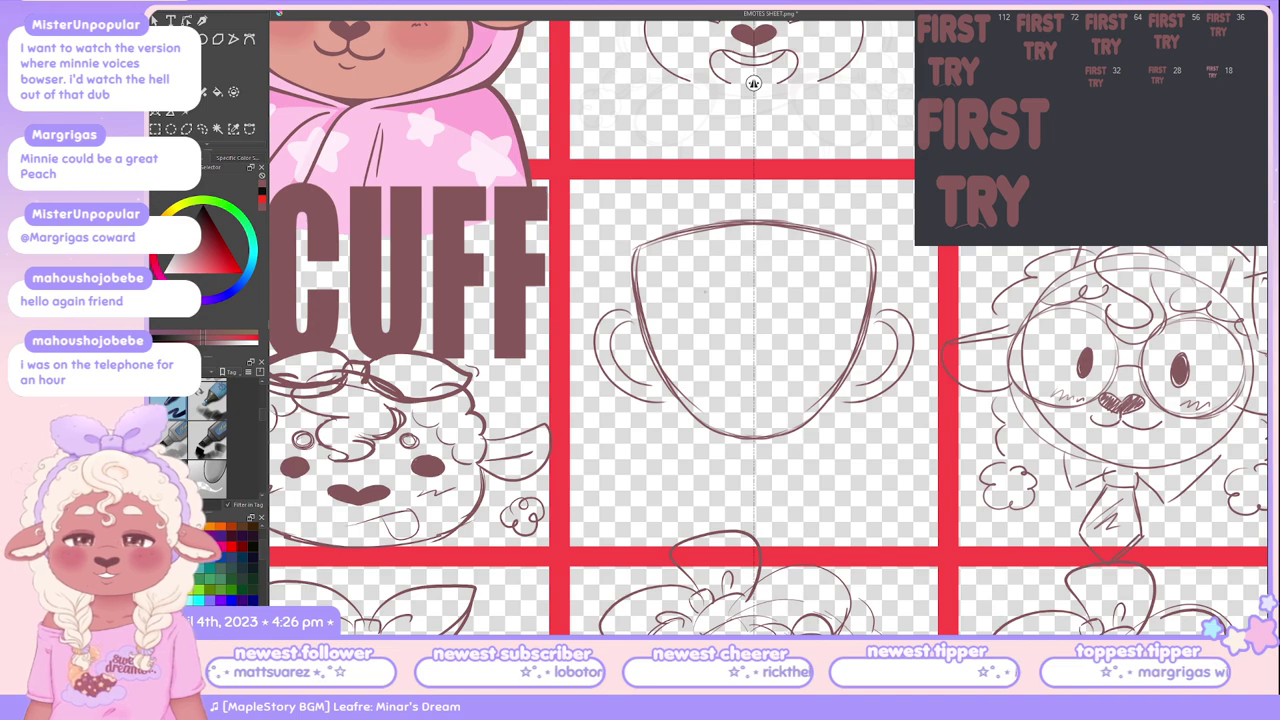
Step: Draw the front edge of the cup's opening as a shallow curve just below the back rim arc
{"action": "left_click_drag", "start_coordinate": [640, 248], "coordinate": [754, 214]}
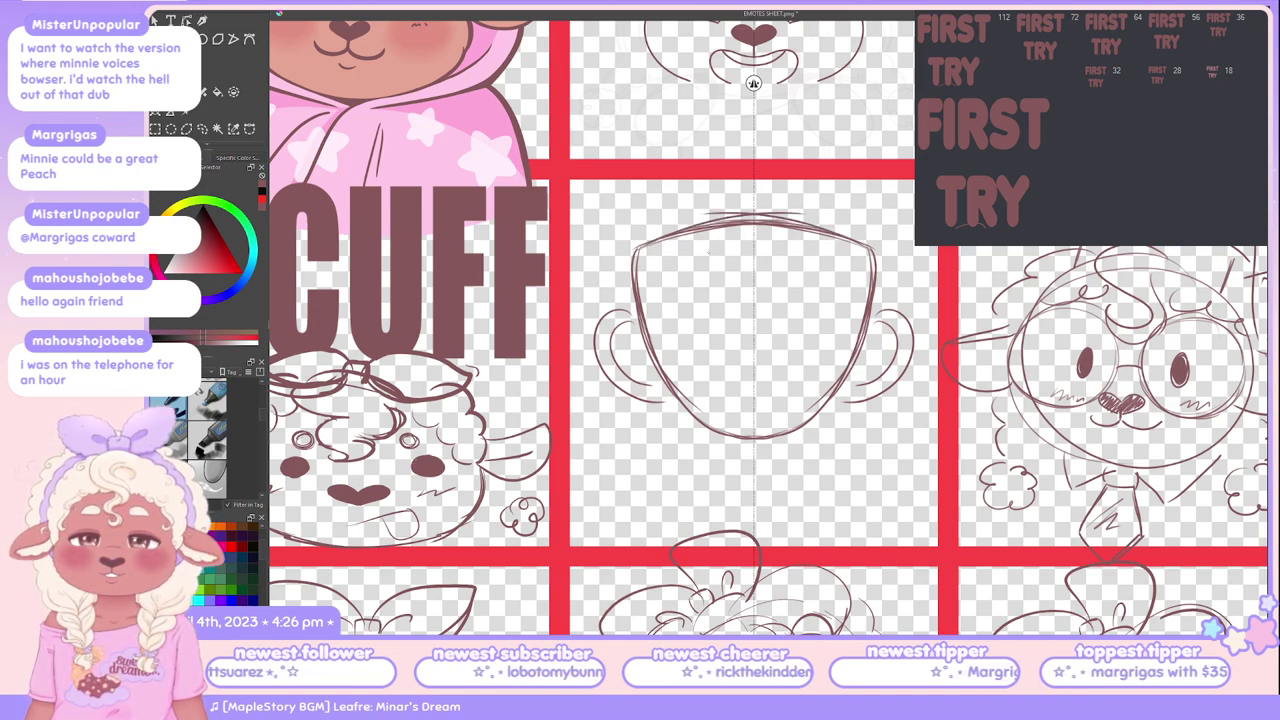
{"action": "key", "text": "ctrl+z"}
{"action": "left_click_drag", "start_coordinate": [618, 270], "coordinate": [754, 248]}
{"action": "key", "text": "ctrl+z"}
{"action": "left_click_drag", "start_coordinate": [640, 260], "coordinate": [752, 268]}
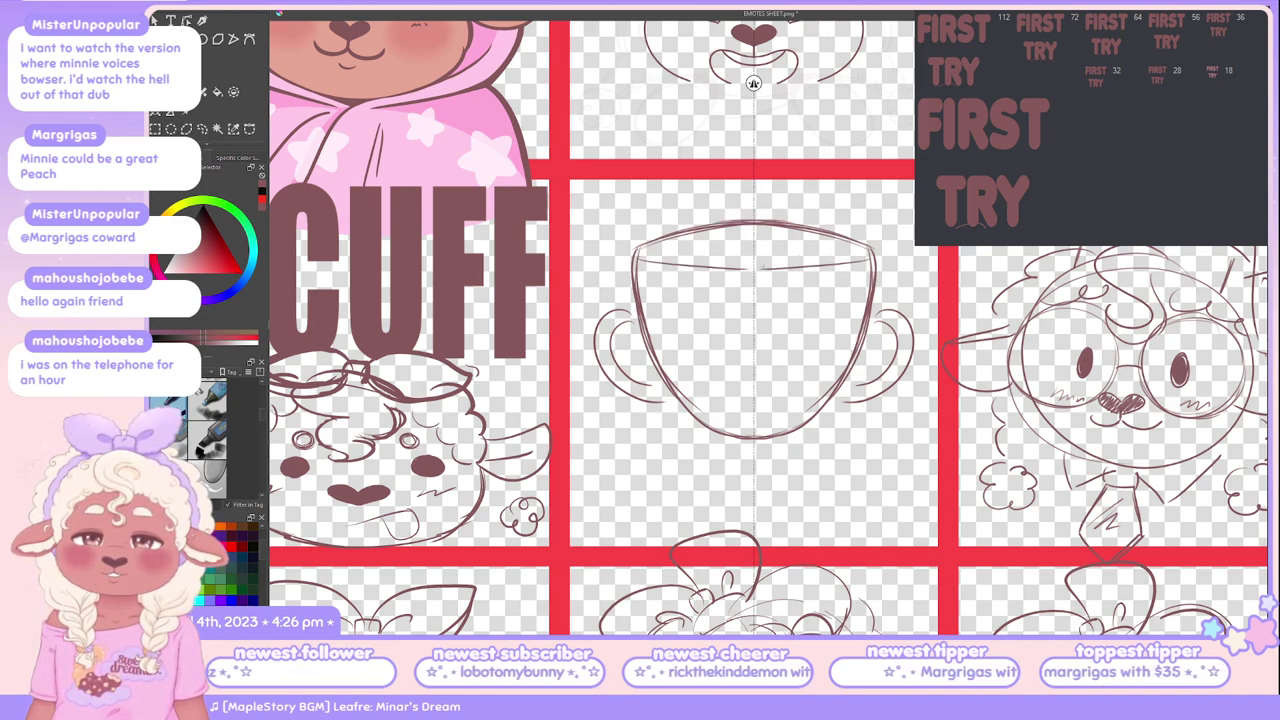
{"action": "left_click_drag", "start_coordinate": [638, 258], "coordinate": [750, 265]}
{"action": "left_click_drag", "start_coordinate": [638, 256], "coordinate": [700, 234]}
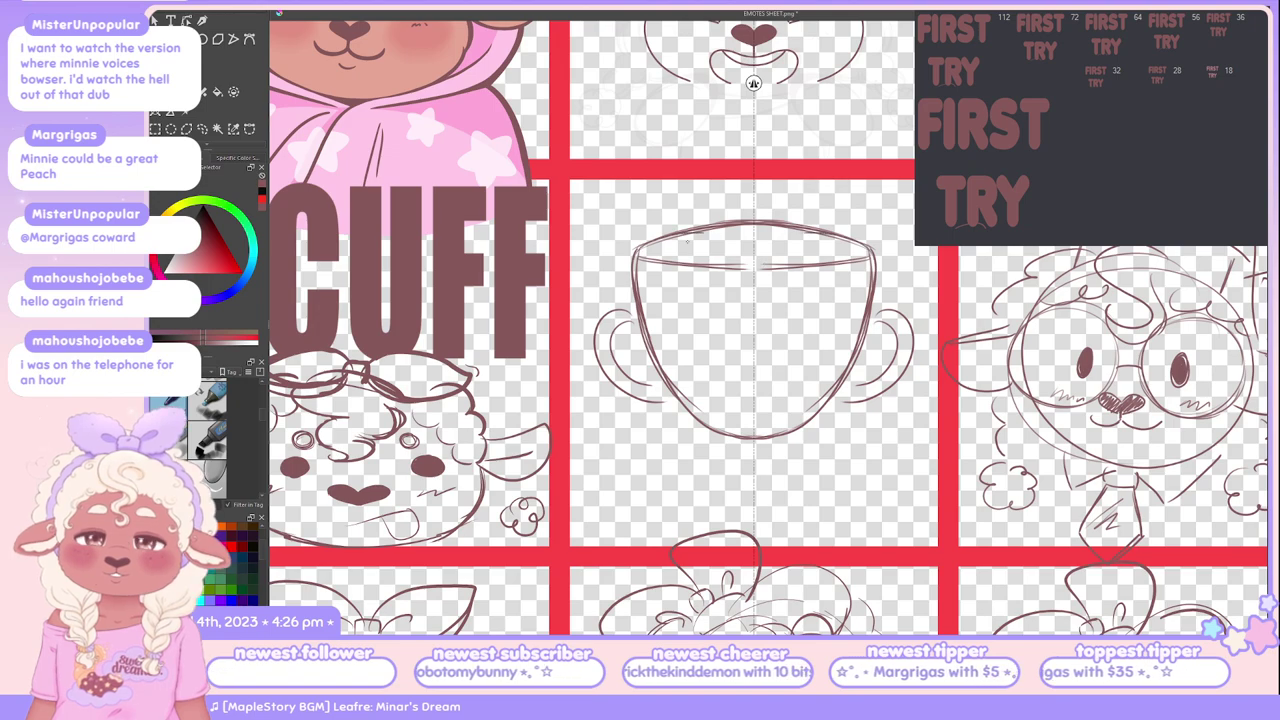
Step: Clean up the front rim line by undoing stray strokes and retracing it between the cup's sides
{"action": "key", "text": "ctrl+z"}
{"action": "left_click_drag", "start_coordinate": [636, 270], "coordinate": [752, 262]}
{"action": "key", "text": "ctrl+z"}
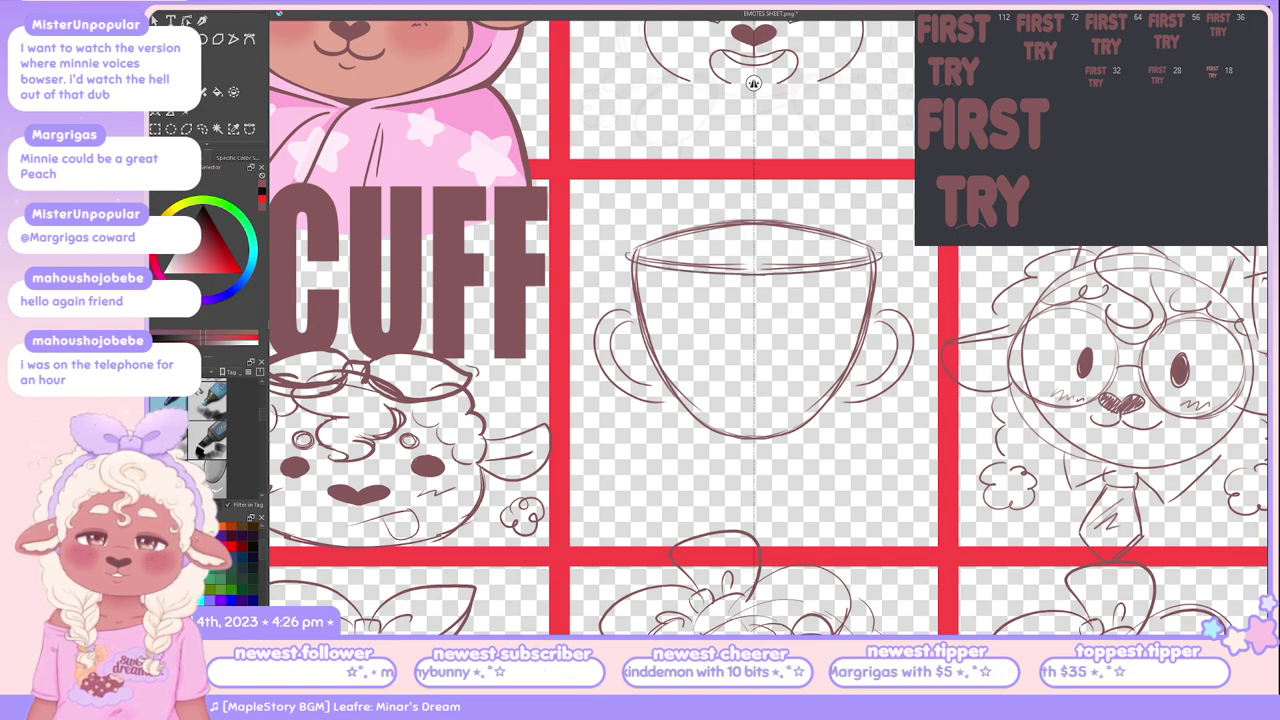
{"action": "key", "text": "ctrl+z"}
{"action": "left_click_drag", "start_coordinate": [638, 264], "coordinate": [752, 260]}
{"action": "key", "text": "ctrl+z"}
{"action": "left_click_drag", "start_coordinate": [636, 264], "coordinate": [752, 262]}
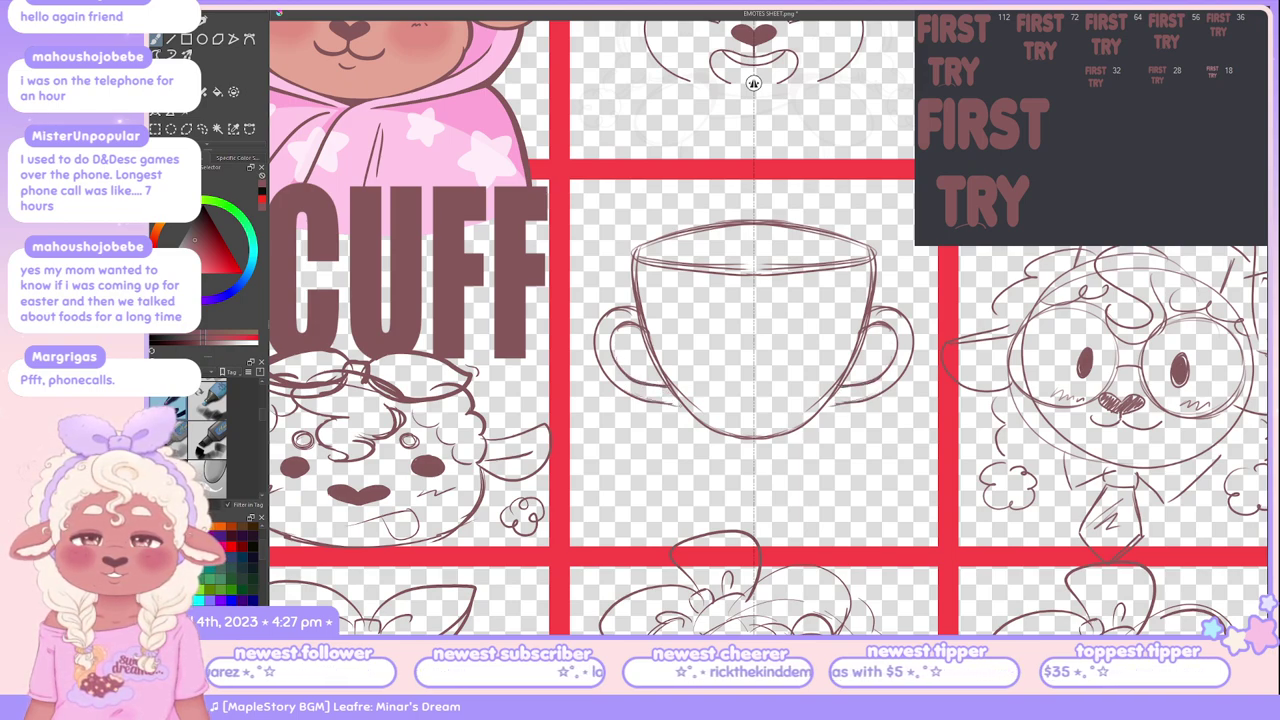
Step: Try adding an extra handle stroke and a short narrow stem beneath the cup, and undo them
{"action": "mouse_move", "coordinate": [600, 310]}
{"action": "left_mouse_down"}
{"action": "mouse_move", "coordinate": [598, 378]}
{"action": "mouse_move", "coordinate": [620, 392]}
{"action": "left_mouse_up"}
{"action": "key", "text": "ctrl+z"}
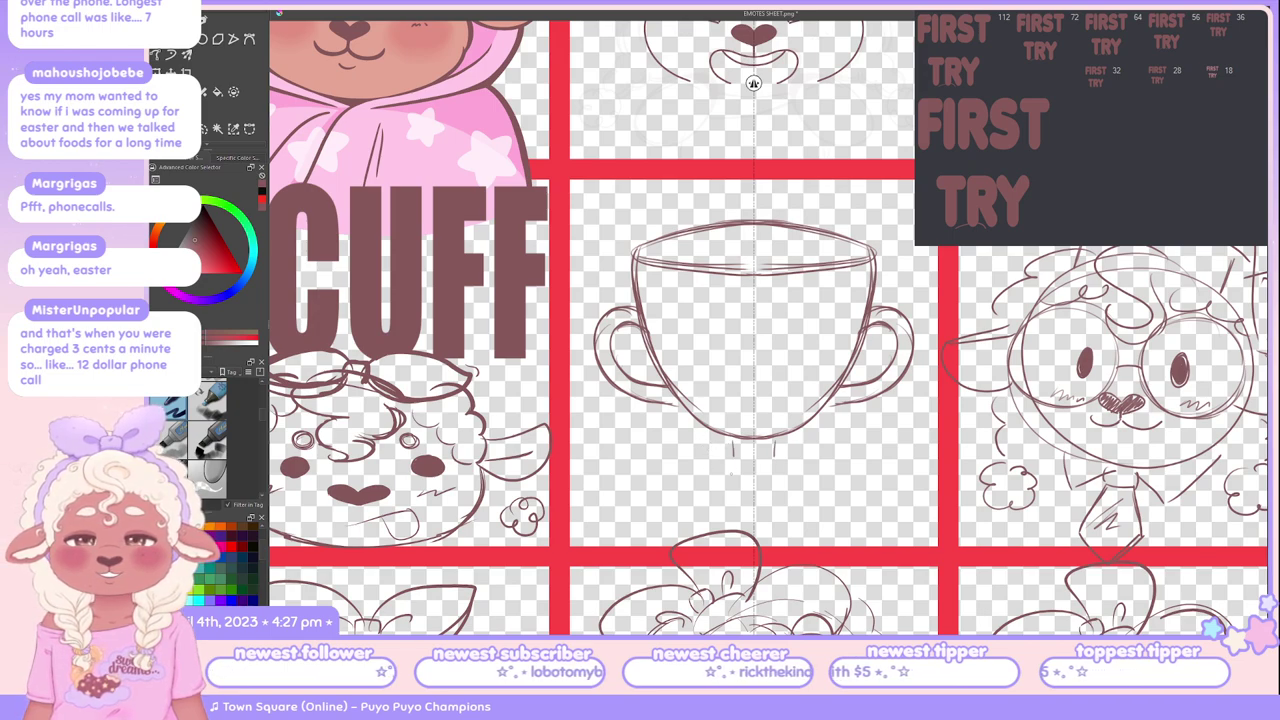
{"action": "left_click_drag", "start_coordinate": [741, 442], "coordinate": [737, 500]}
{"action": "key", "text": "ctrl+z"}
{"action": "key", "text": "ctrl+z"}
{"action": "left_click_drag", "start_coordinate": [741, 444], "coordinate": [738, 494]}
{"action": "key", "text": "ctrl+z"}
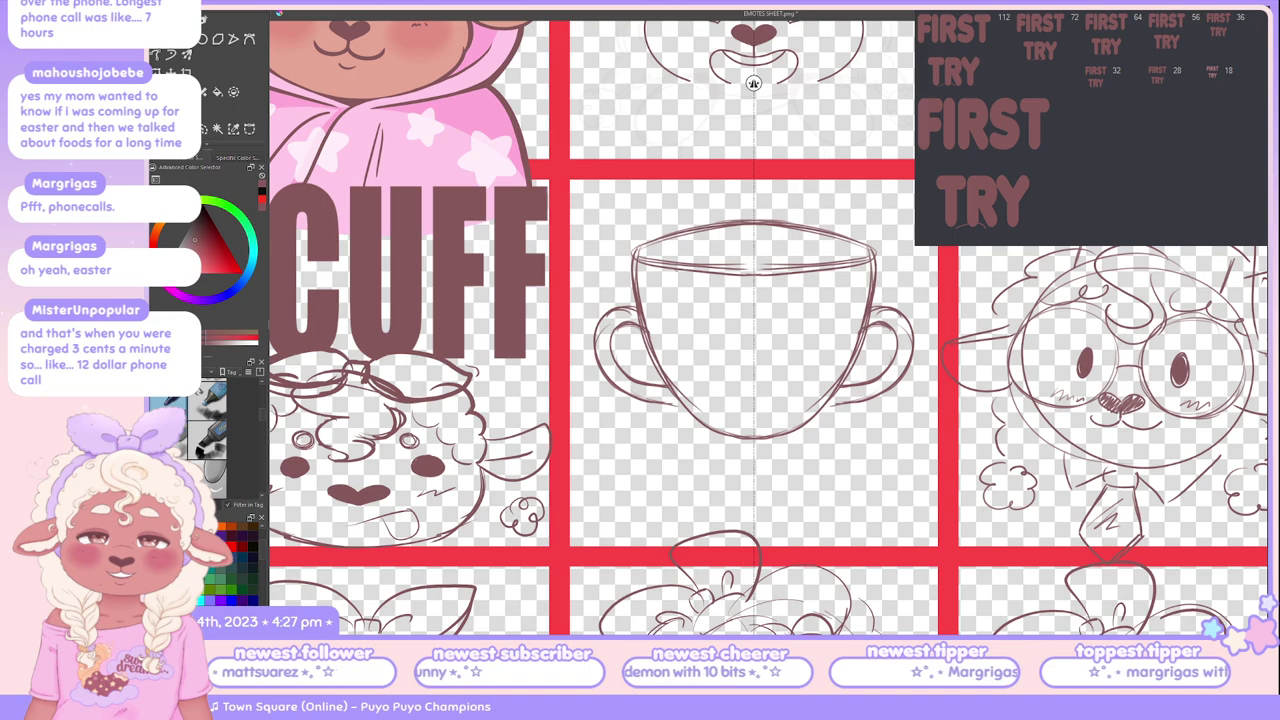
Step: Rework the front edge of the cup's rim with a slightly deeper curve
{"action": "left_click_drag", "start_coordinate": [632, 262], "coordinate": [752, 272]}
{"action": "key", "text": "ctrl+z"}
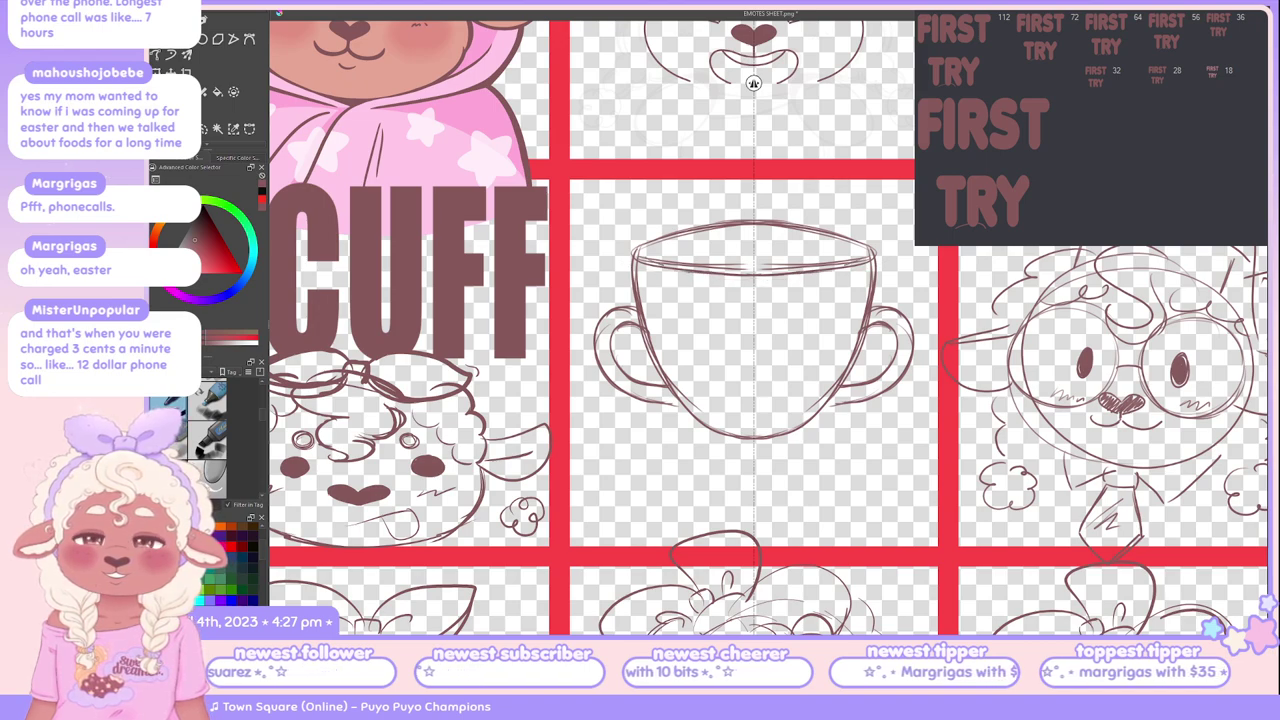
{"action": "left_click_drag", "start_coordinate": [640, 262], "coordinate": [752, 270]}
{"action": "key", "text": "ctrl+z"}
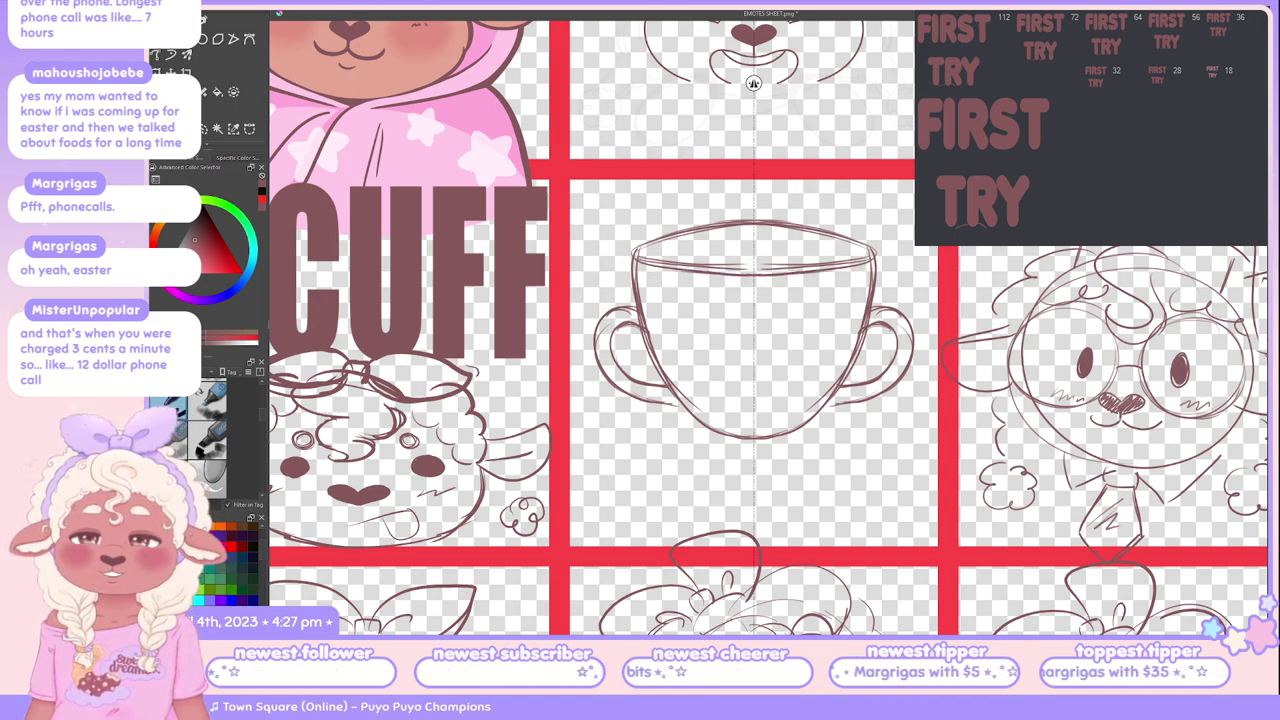
{"action": "left_click_drag", "start_coordinate": [636, 262], "coordinate": [746, 278]}
{"action": "key", "text": "ctrl+z"}
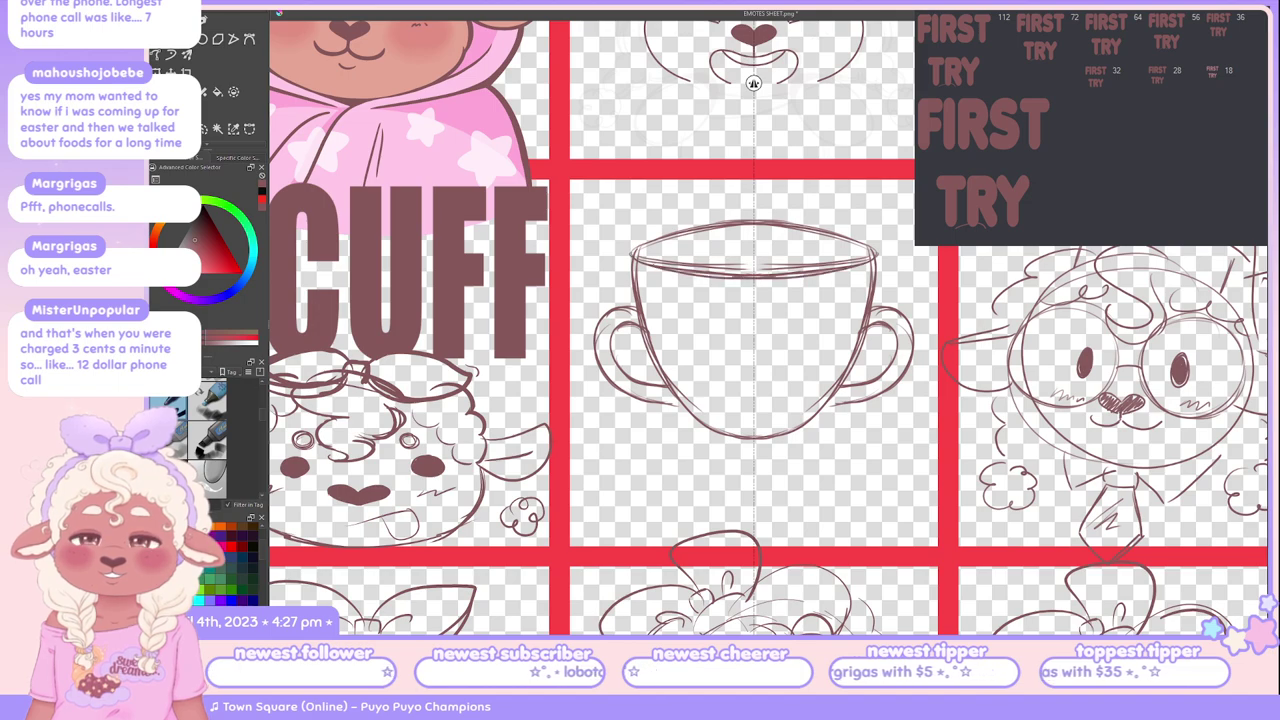
{"action": "left_click_drag", "start_coordinate": [662, 268], "coordinate": [752, 271]}
{"action": "left_click_drag", "start_coordinate": [672, 233], "coordinate": [726, 232]}
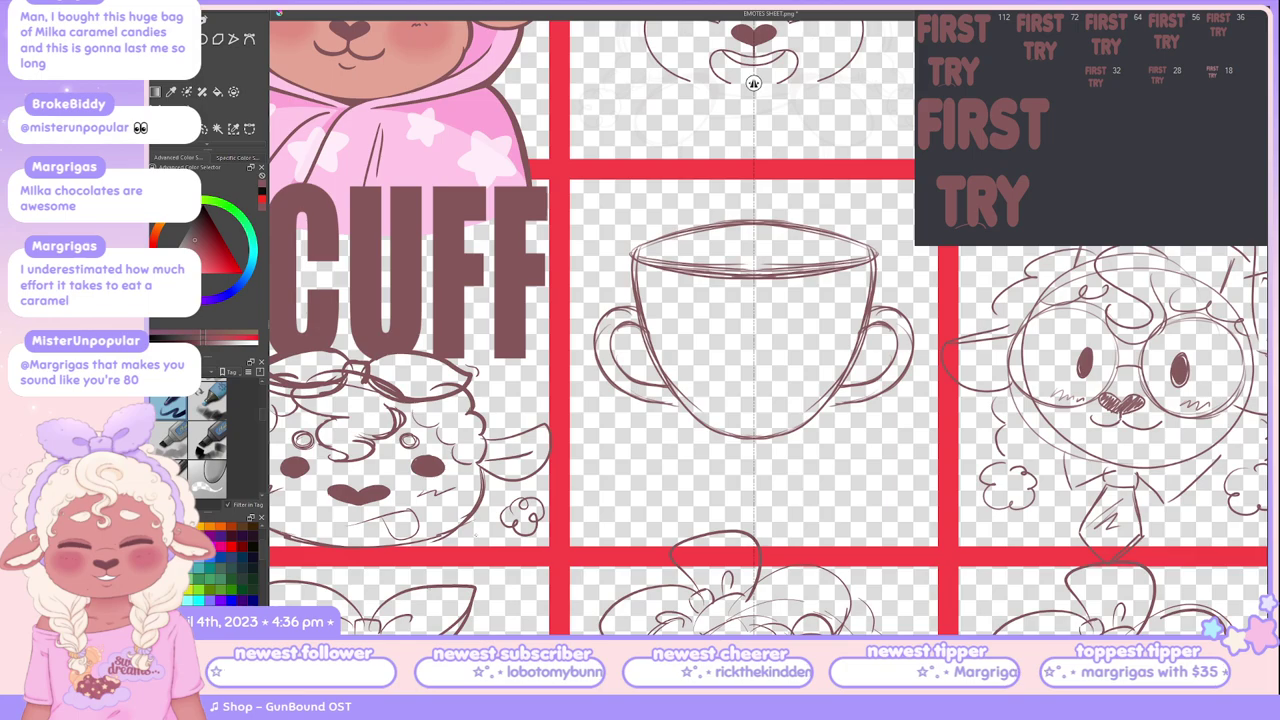
{"action": "key", "text": "ctrl+0"}
{"action": "key", "text": "ctrl+alt+0"}
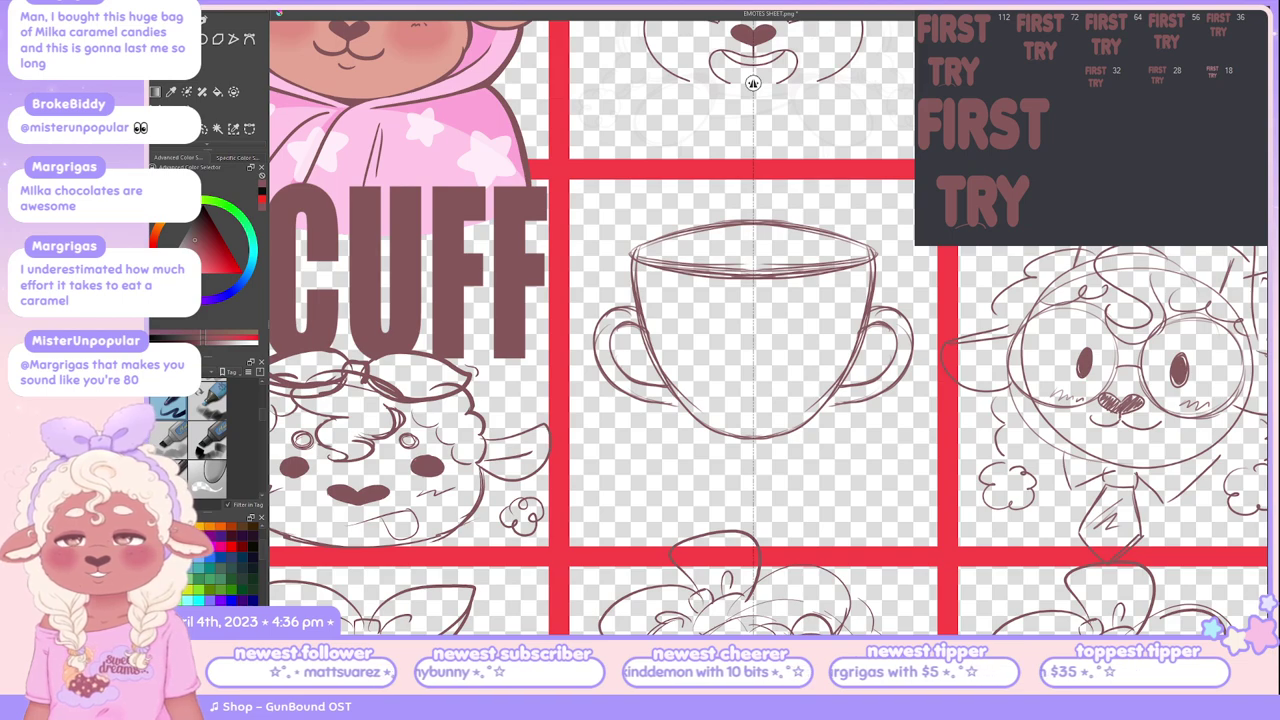
Step: Move the cup sketch to the centre cell's upper-left corner and scale it up proportionally to span the cell's width
{"action": "key", "text": "ctrl+t"}
{"action": "left_click_drag", "start_coordinate": [753, 330], "coordinate": [732, 296]}
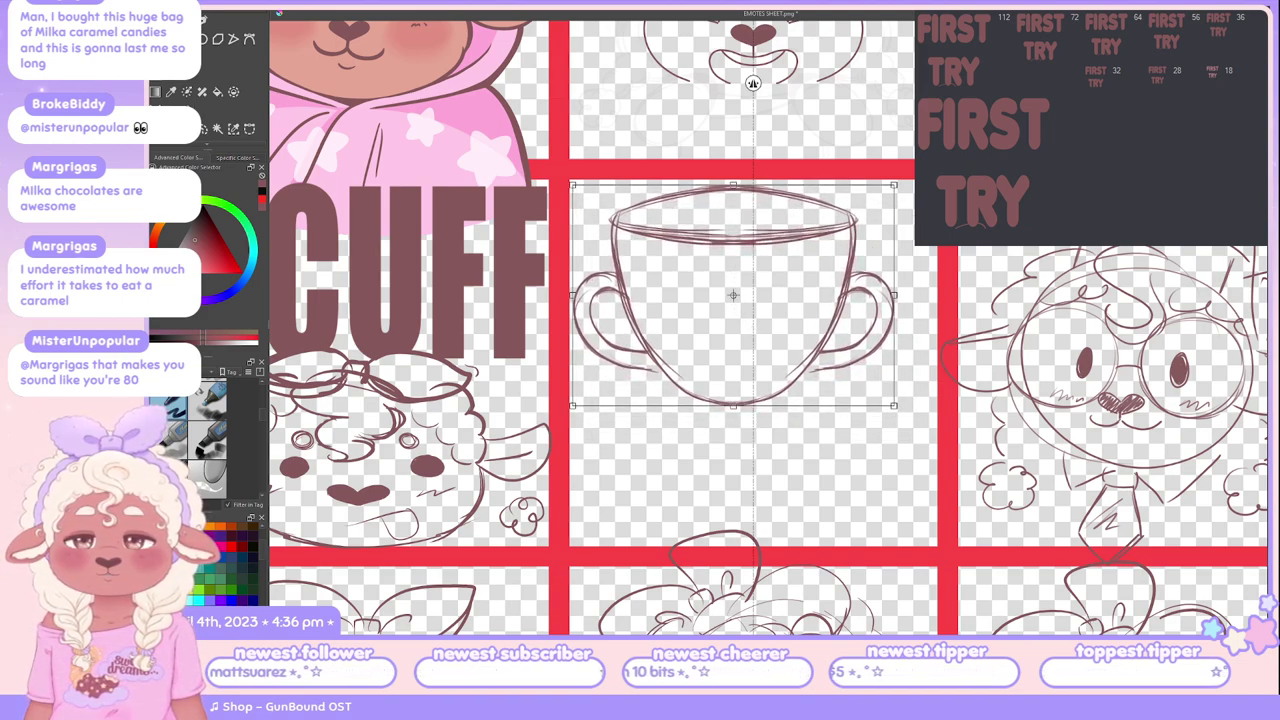
{"action": "left_click_drag", "start_coordinate": [893, 405], "coordinate": [935, 434]}
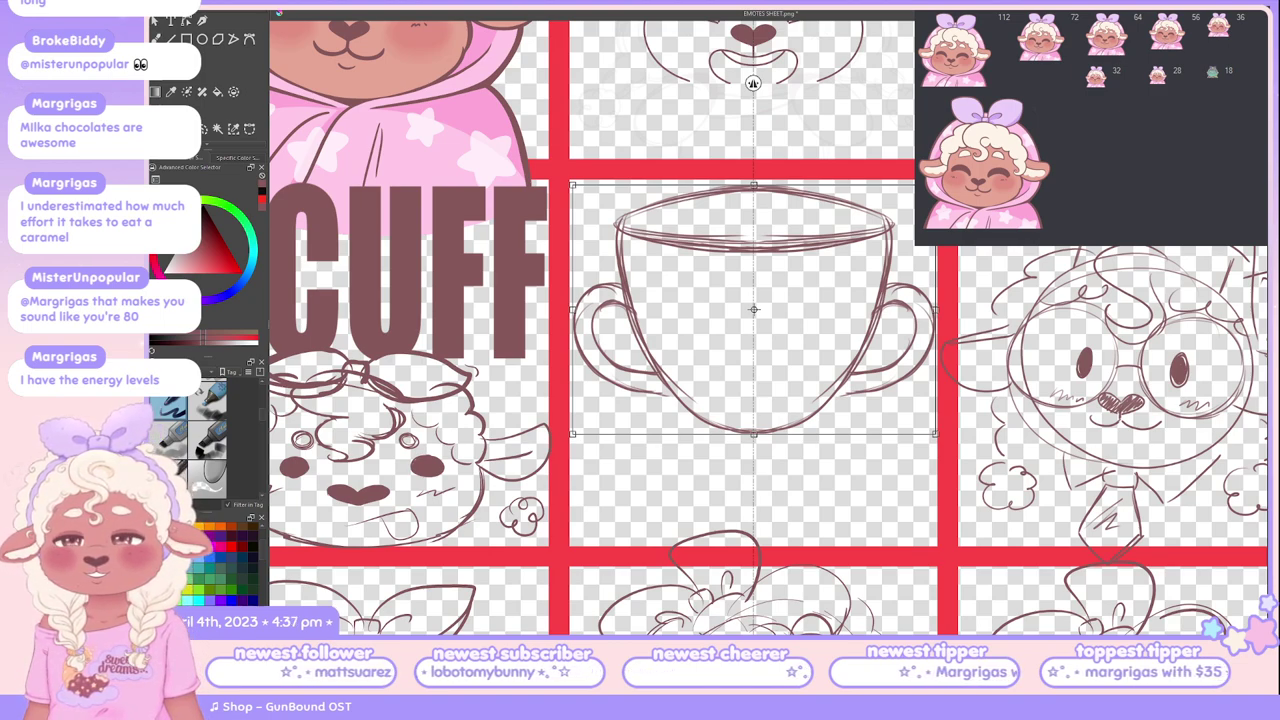
{"action": "key", "text": "Return"}
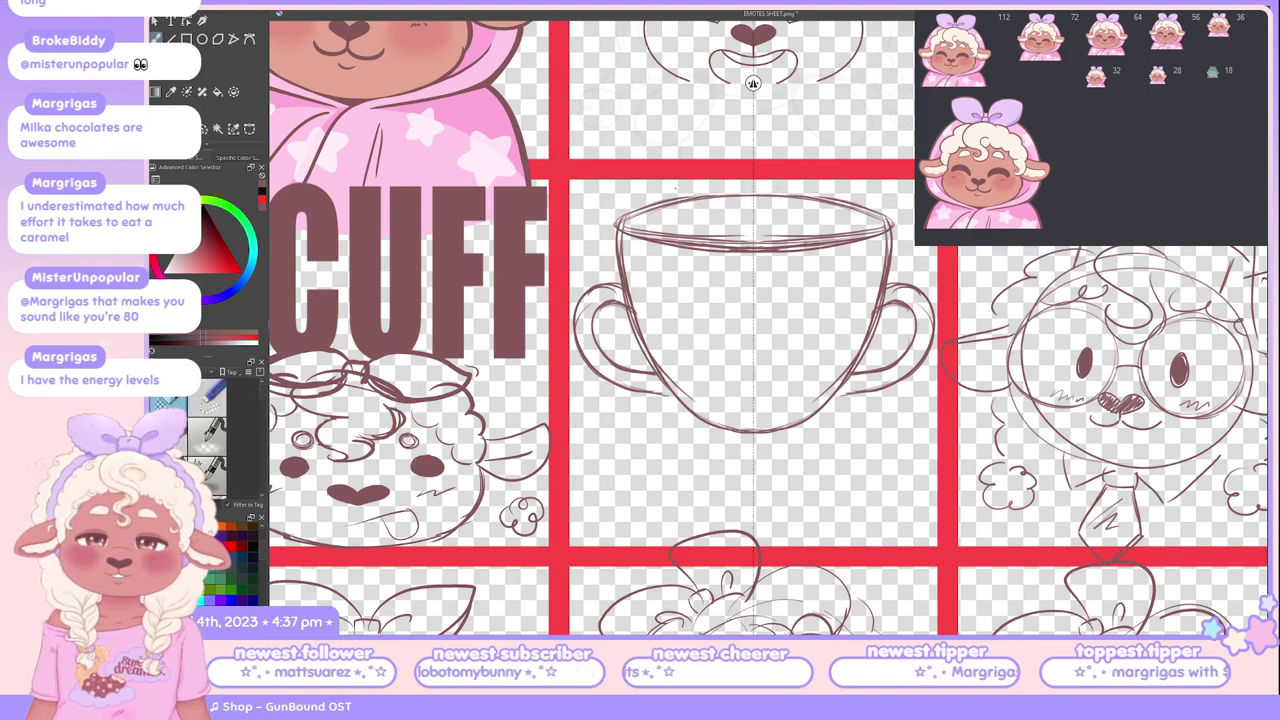
Step: Stretch the cup vertically from its base so that the bowl becomes taller at the same width
{"action": "key", "text": "ctrl+t"}
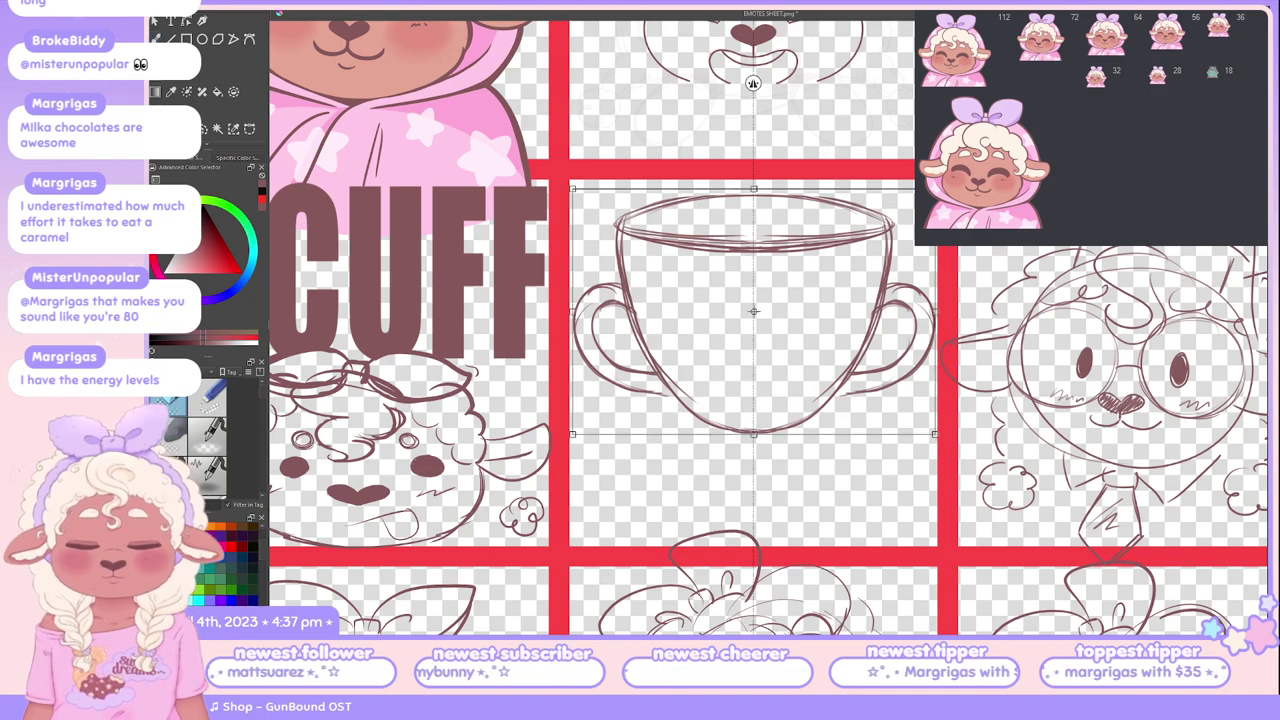
{"action": "left_click_drag", "start_coordinate": [753, 434], "coordinate": [753, 462]}
{"action": "key", "text": "Return"}
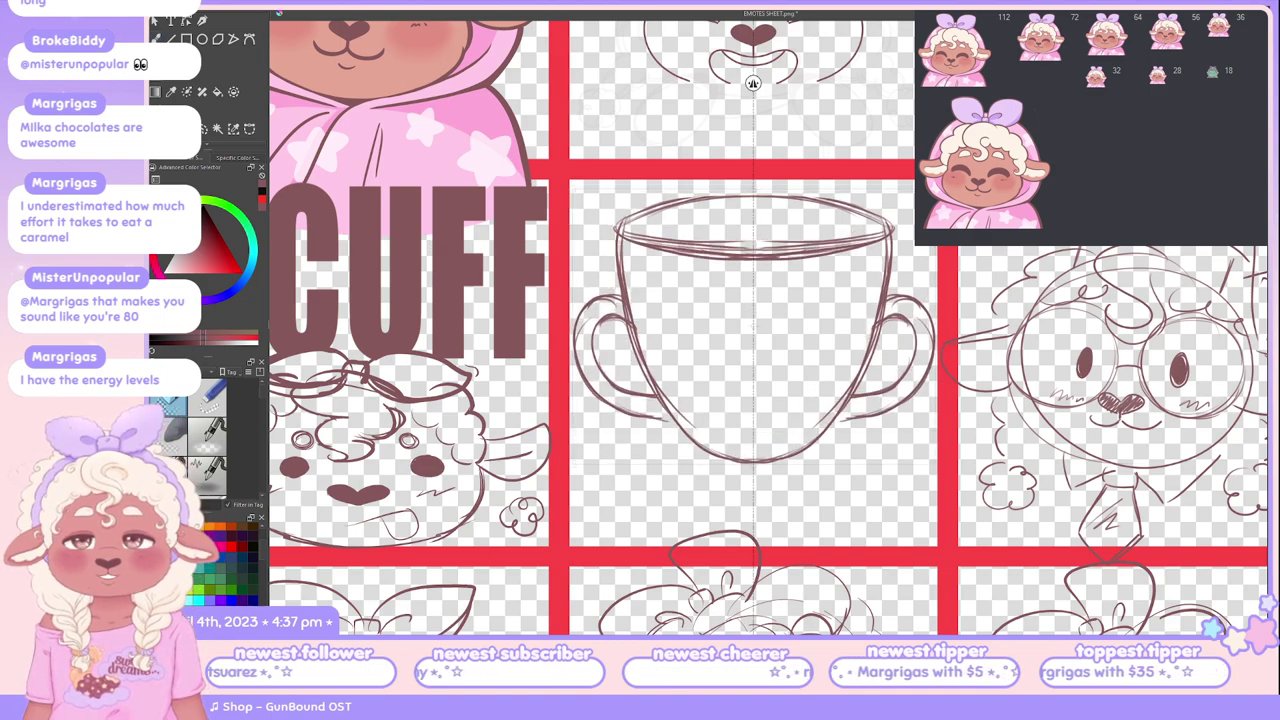
Step: Nudge the cup straight up in small increments until its rim sits against the cell's upper border
{"action": "key", "text": "Up"}
{"action": "key", "text": "Up"}
{"action": "key", "text": "Up"}
{"action": "key", "text": "Up"}
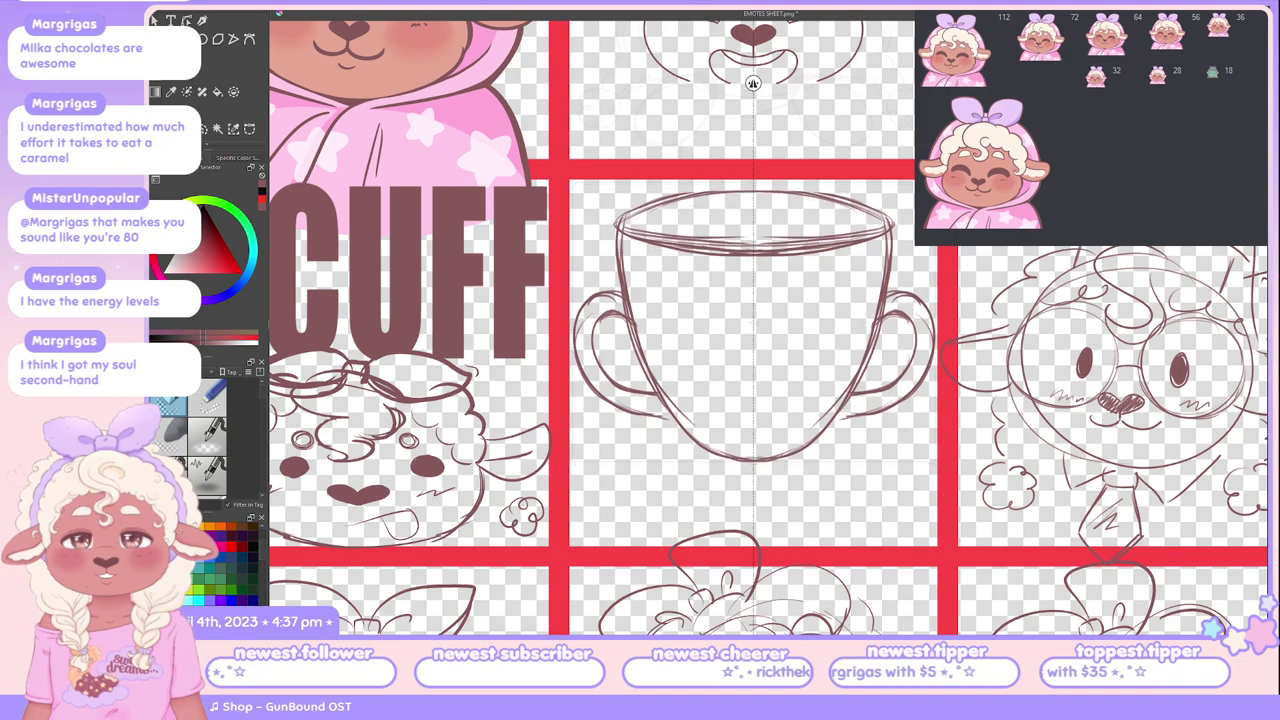
{"action": "key", "text": "Up"}
{"action": "key", "text": "Up"}
{"action": "key", "text": "Up"}
{"action": "key", "text": "Up"}
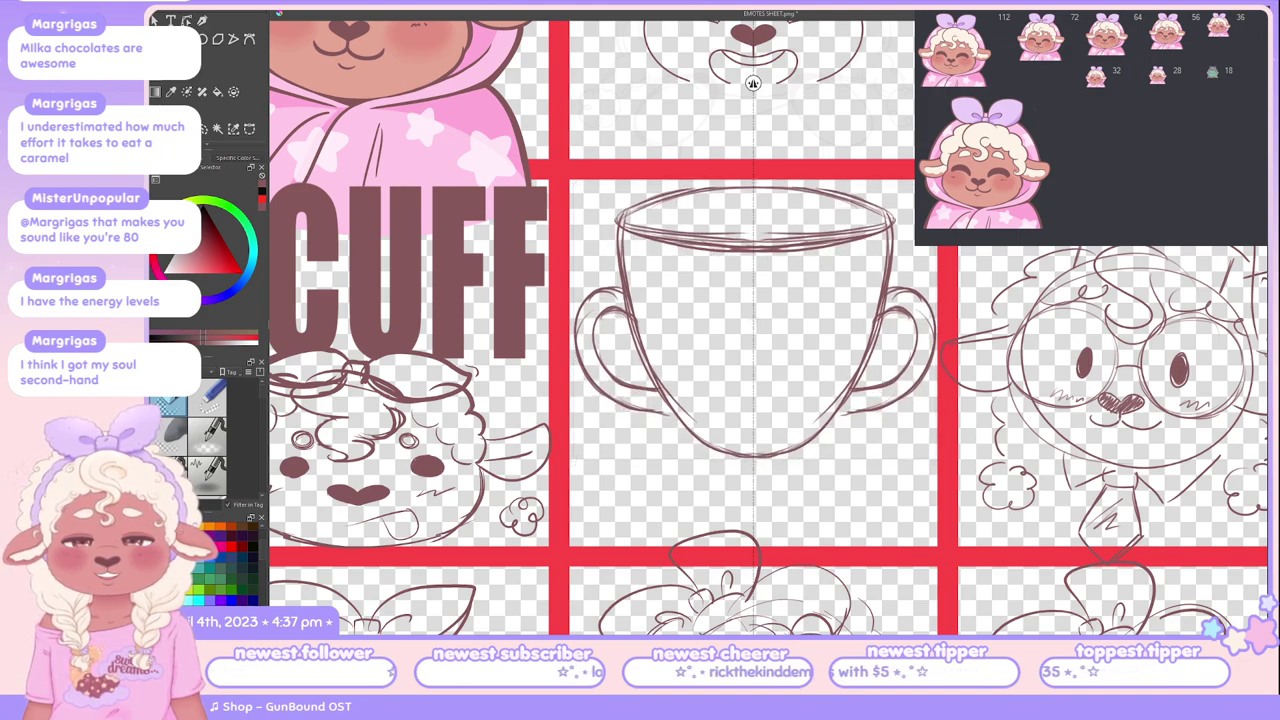
{"action": "key", "text": "Up"}
{"action": "key", "text": "Up"}
{"action": "key", "text": "Up"}
{"action": "key", "text": "ctrl+t"}
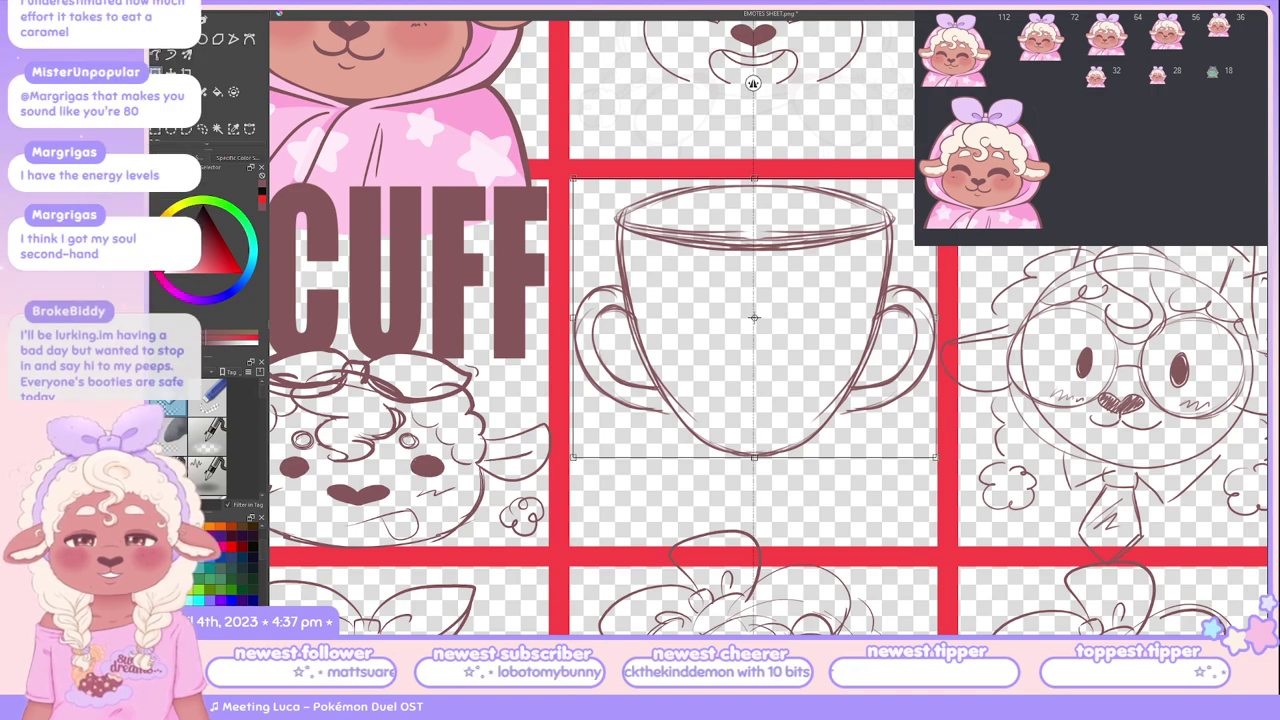
{"action": "key", "text": "Return"}
{"action": "key", "text": "ctrl+t"}
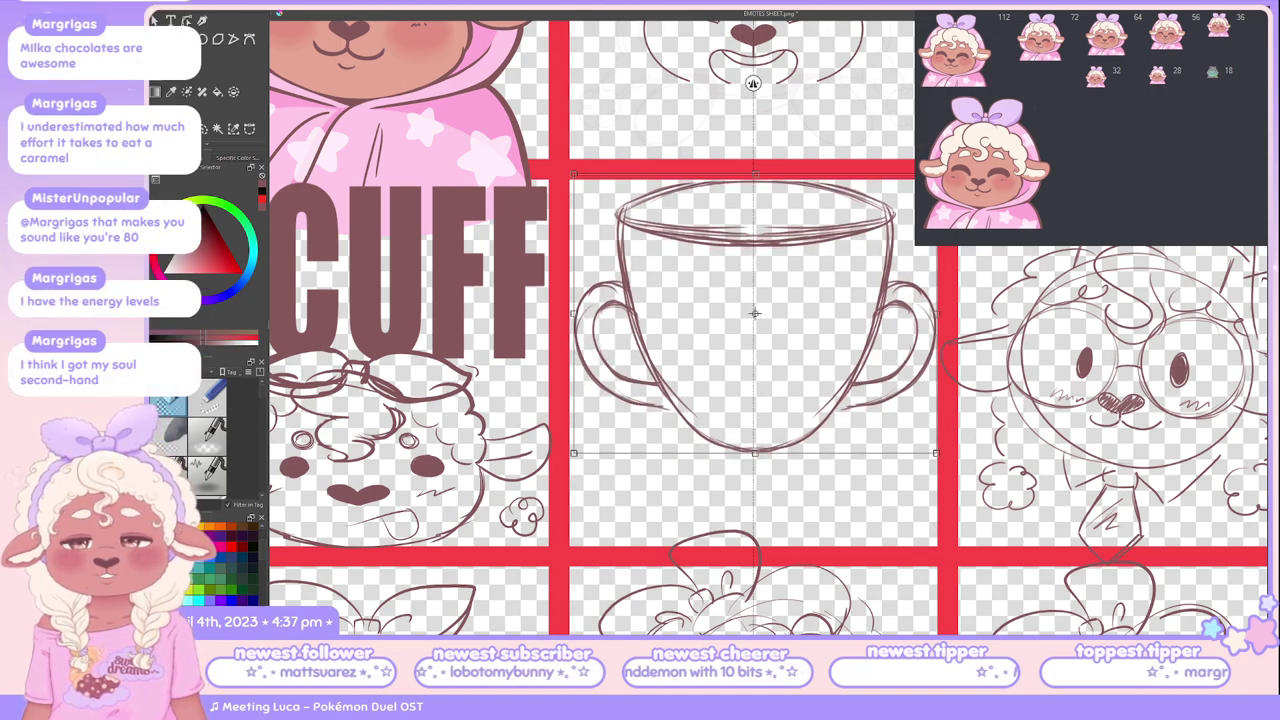
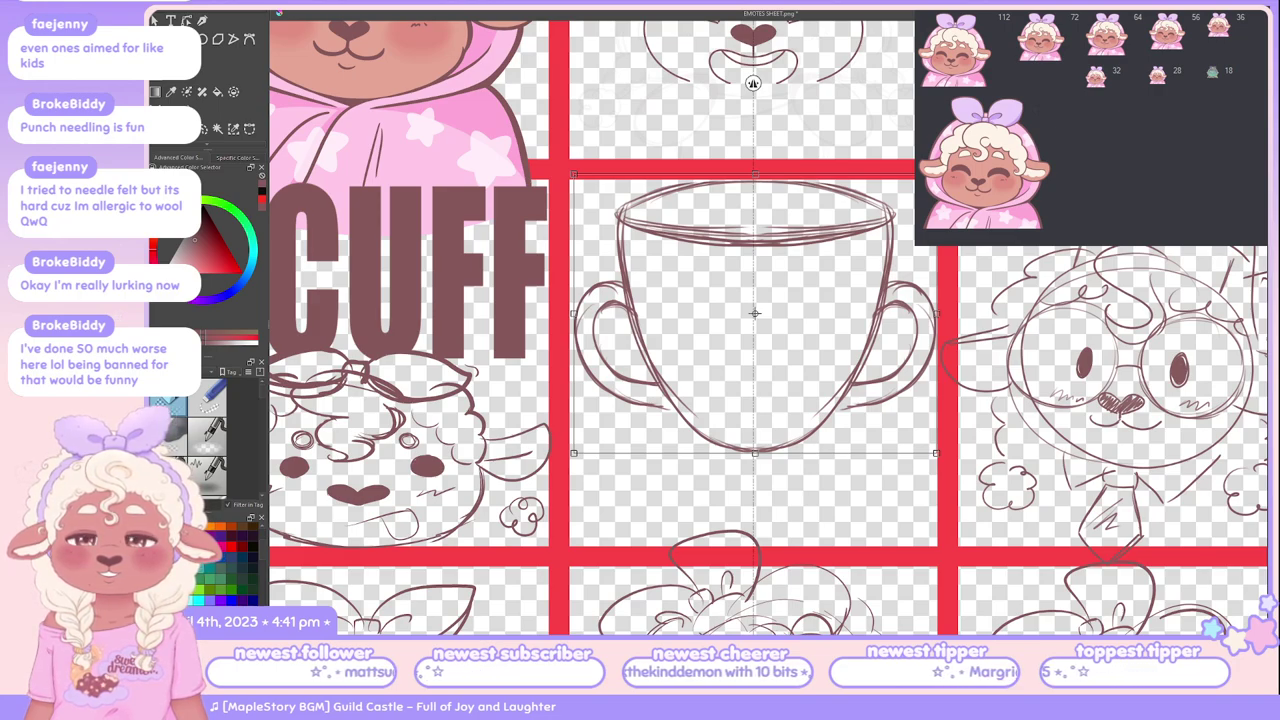
Step: Open the photo of the felted alpaca beside its kit packaging and examine it
{"action": "key", "text": "ctrl+shift+n"}
{"action": "scroll", "coordinate": [862, 372], "scroll_direction": "up", "scroll_amount": 5}
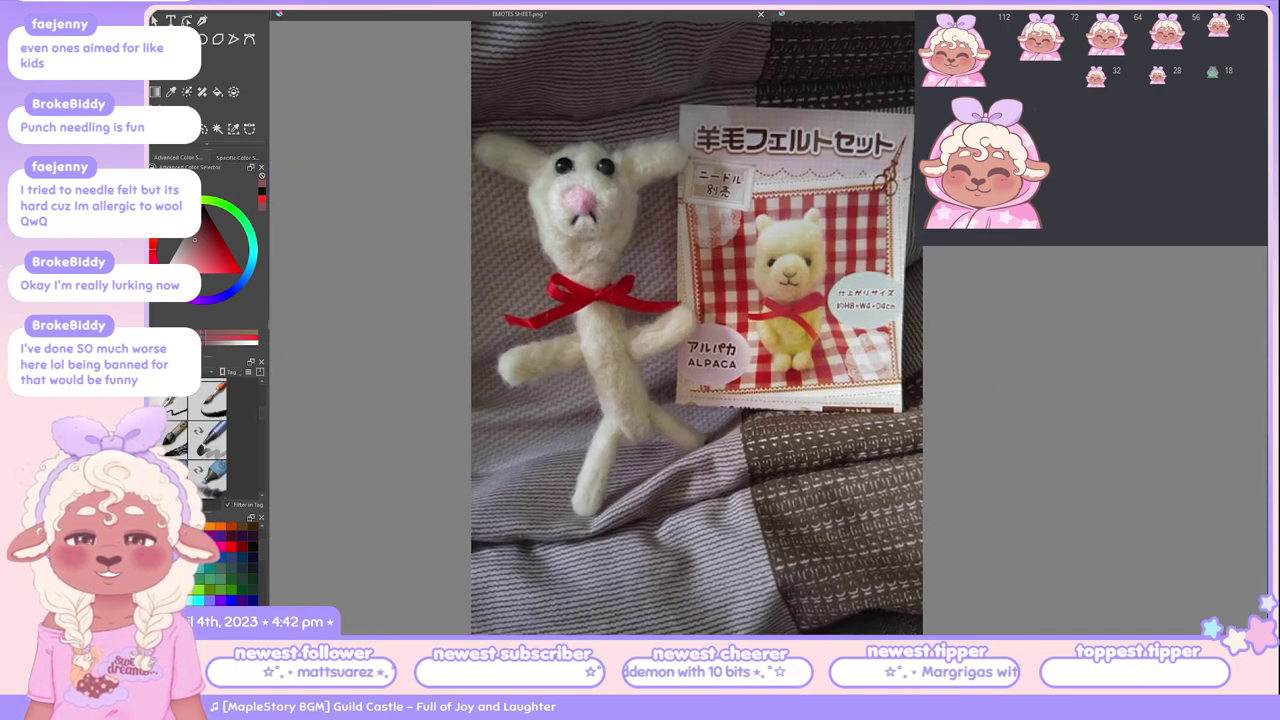
{"action": "scroll", "coordinate": [862, 372], "scroll_direction": "down", "scroll_amount": 2}
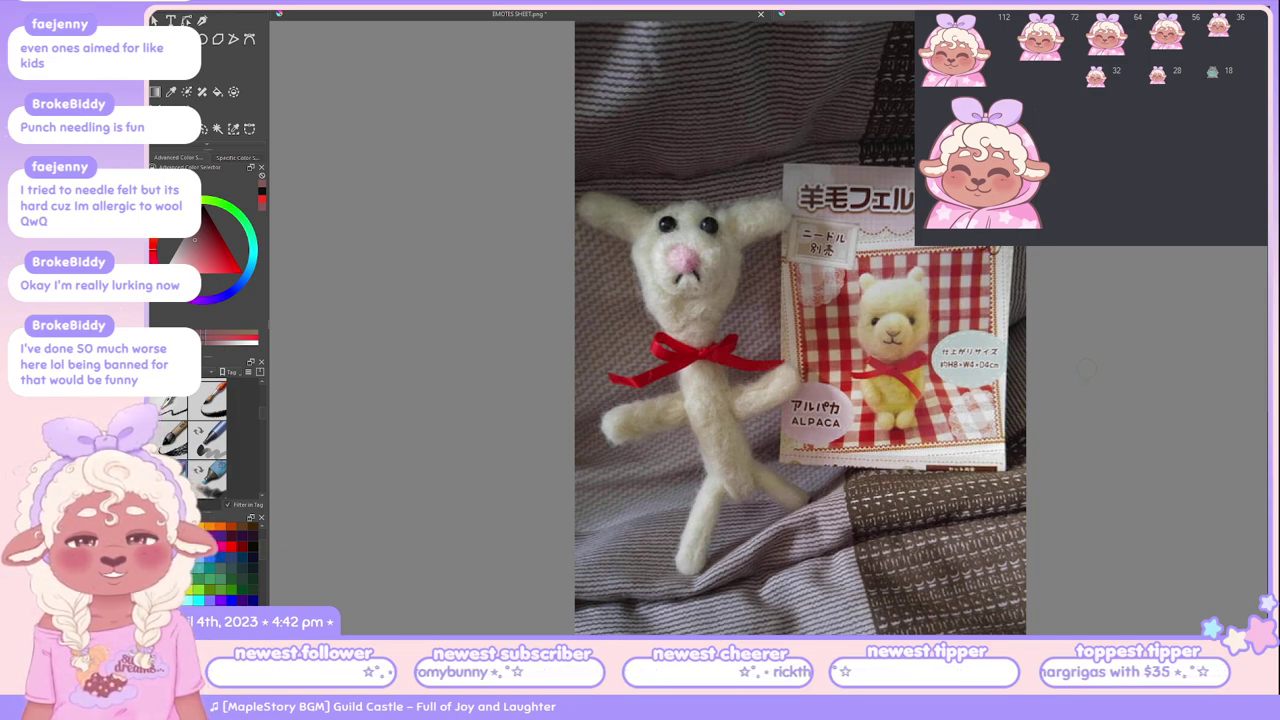
{"action": "scroll", "coordinate": [195, 435], "scroll_direction": "down", "scroll_amount": 2}
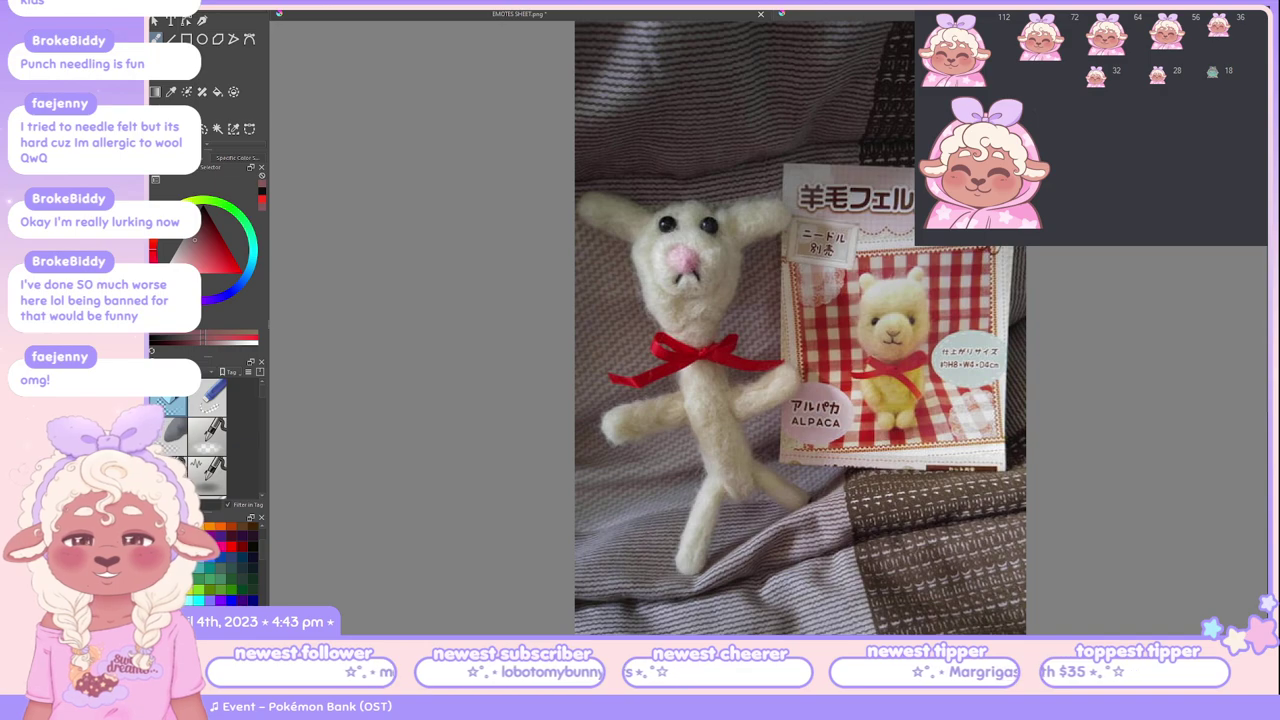
Step: Examine the penguin felting-kit image, comparing the packaging picture with the finished felt penguin beside it
{"action": "key", "text": "ctrl+Tab"}
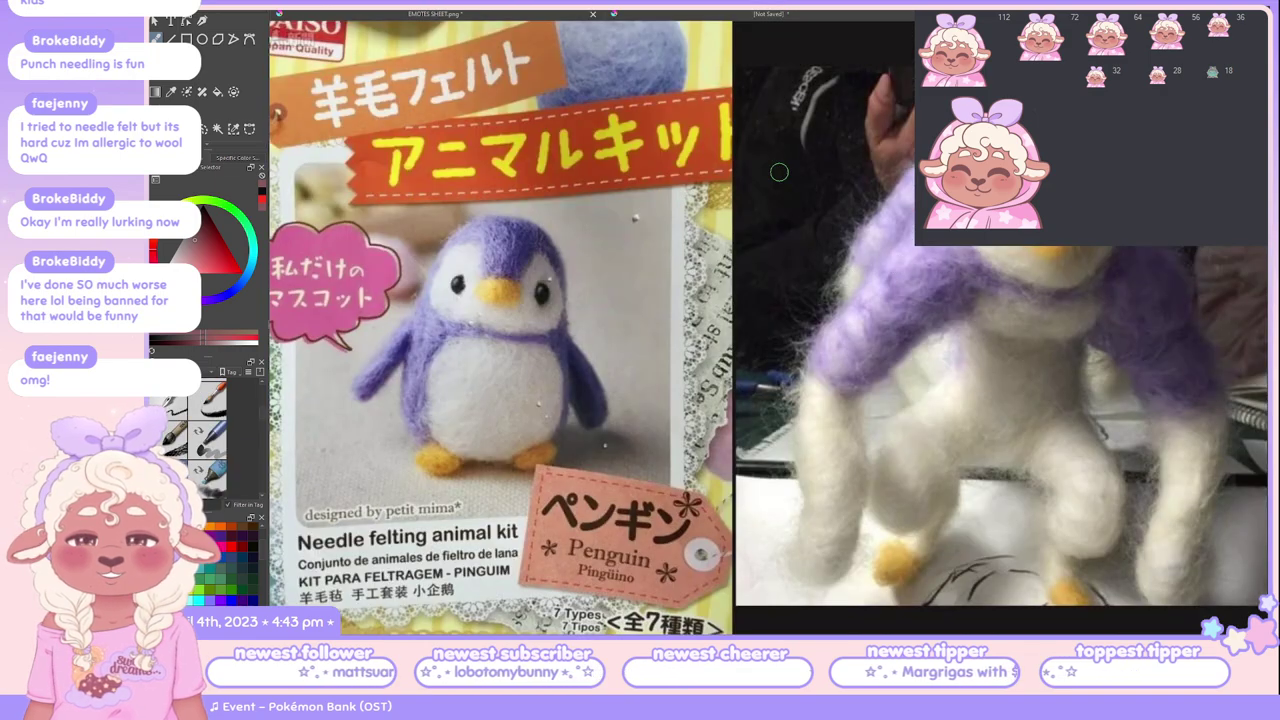
{"action": "key", "text": "ctrl+minus"}
{"action": "key", "text": "ctrl+minus"}
{"action": "key", "text": "ctrl+minus"}
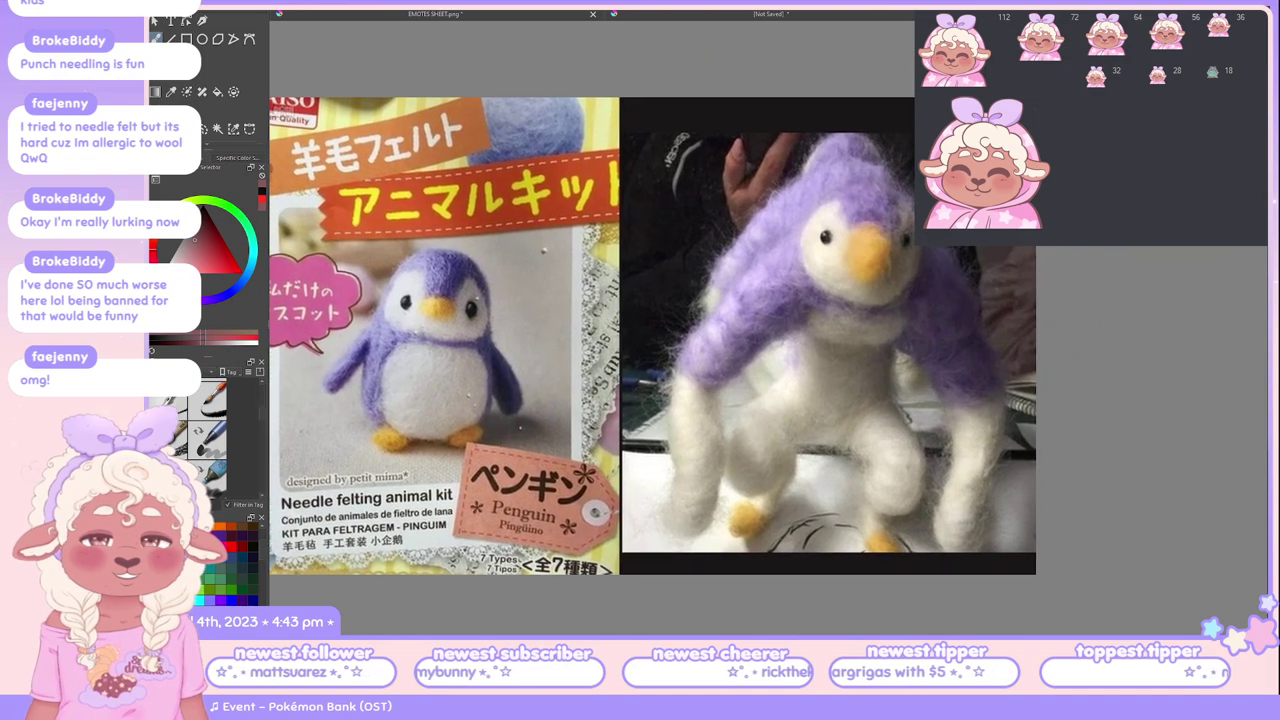
{"action": "left_click_drag", "start_coordinate": [650, 340], "coordinate": [614, 376]}
{"action": "left_click_drag", "start_coordinate": [624, 264], "coordinate": [627, 268]}
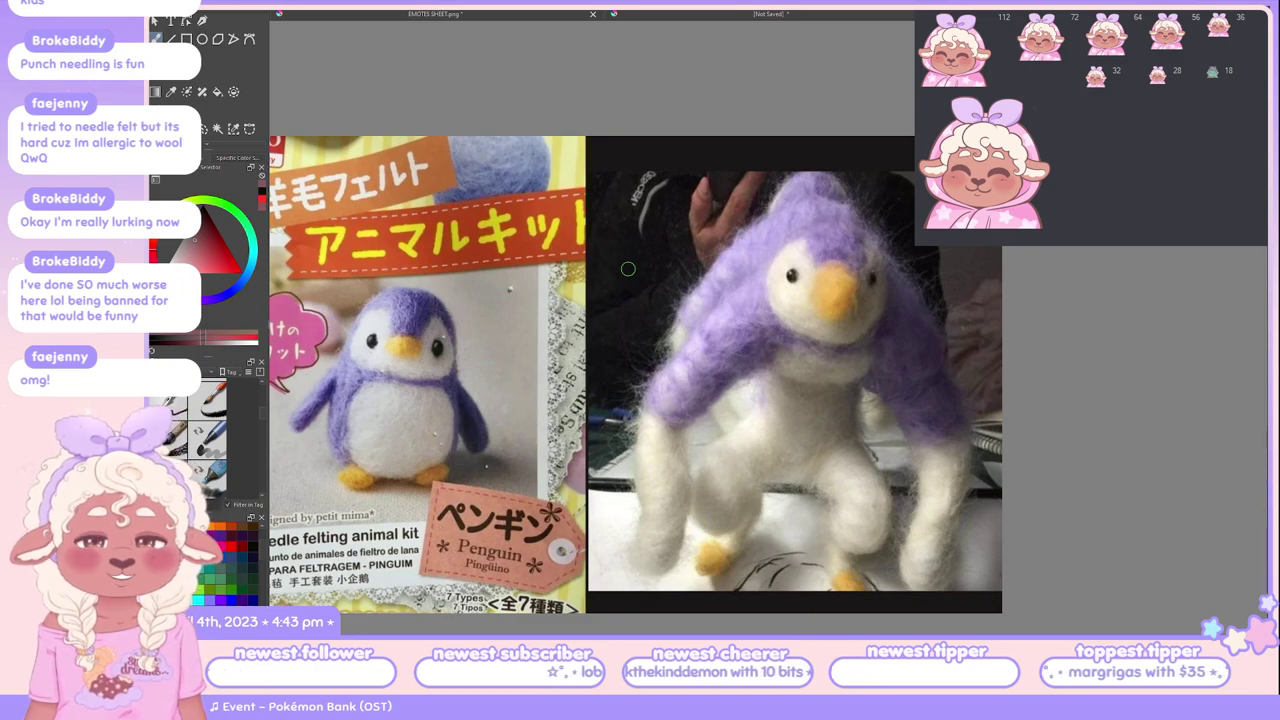
{"action": "key", "text": "ctrl+minus"}
{"action": "mouse_move", "coordinate": [628, 269]}
{"action": "left_mouse_down"}
{"action": "mouse_move", "coordinate": [660, 287]}
{"action": "mouse_move", "coordinate": [655, 351]}
{"action": "left_mouse_up"}
{"action": "scroll", "coordinate": [655, 351], "scroll_direction": "up", "scroll_amount": 3}
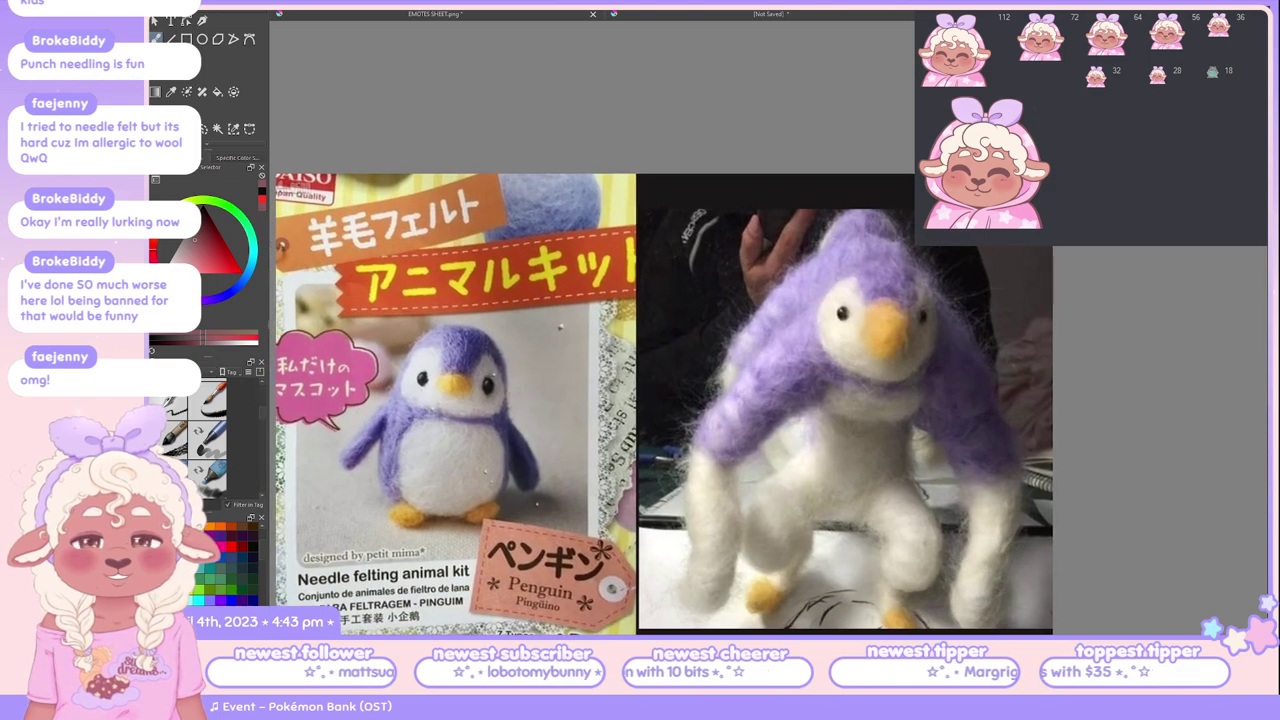
{"action": "scroll", "coordinate": [697, 305], "scroll_direction": "up", "scroll_amount": 1}
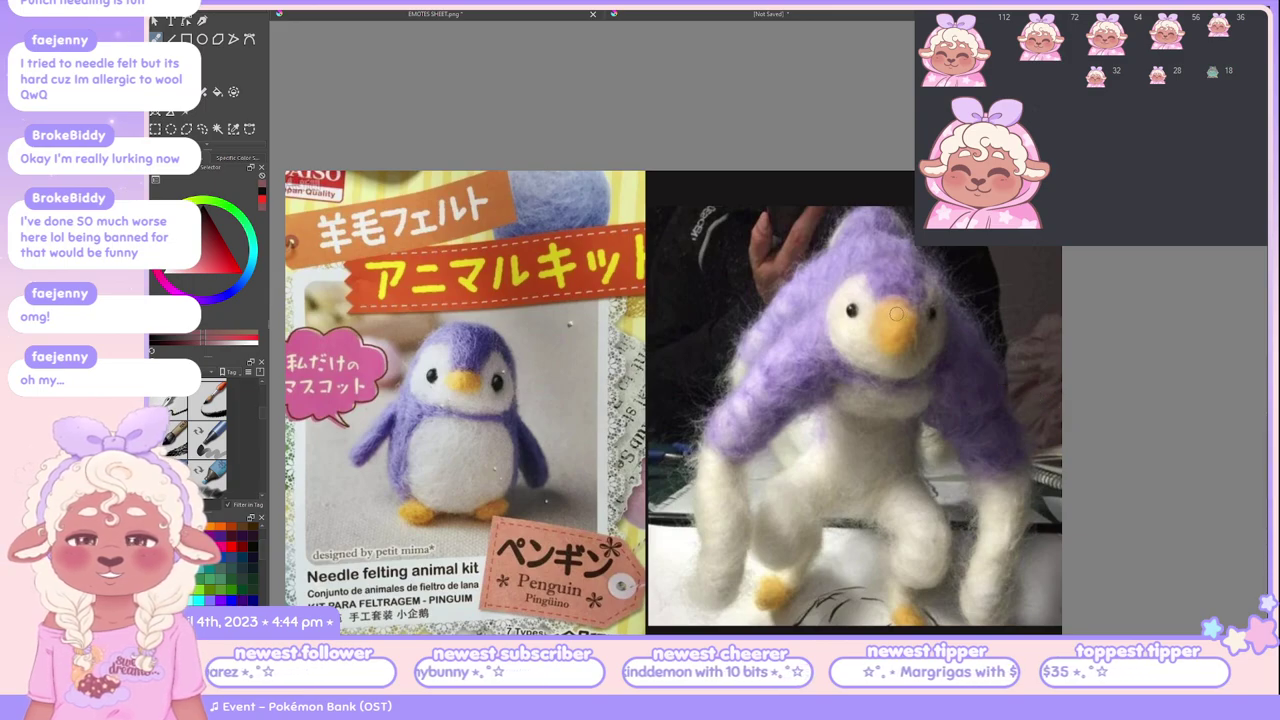
{"action": "scroll", "coordinate": [897, 314], "scroll_direction": "down", "scroll_amount": 1}
{"action": "scroll", "coordinate": [958, 400], "scroll_direction": "up", "scroll_amount": 2}
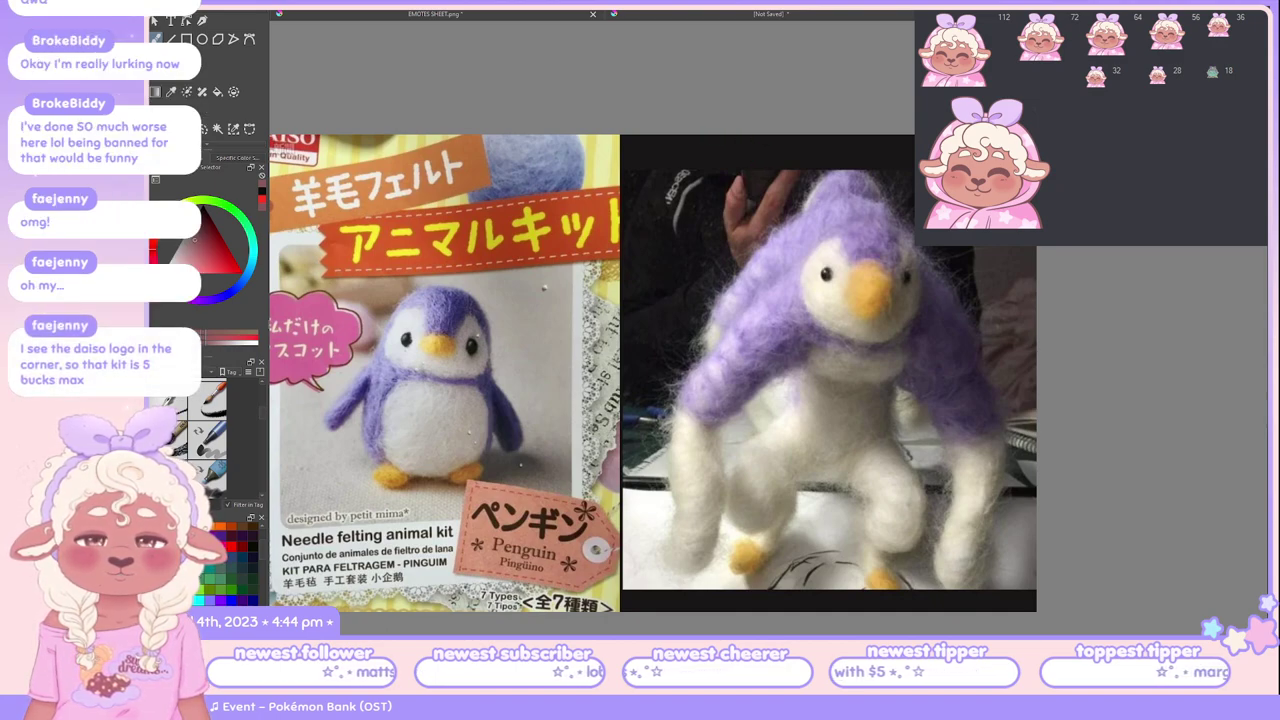
{"action": "scroll", "coordinate": [848, 262], "scroll_direction": "up", "scroll_amount": 1}
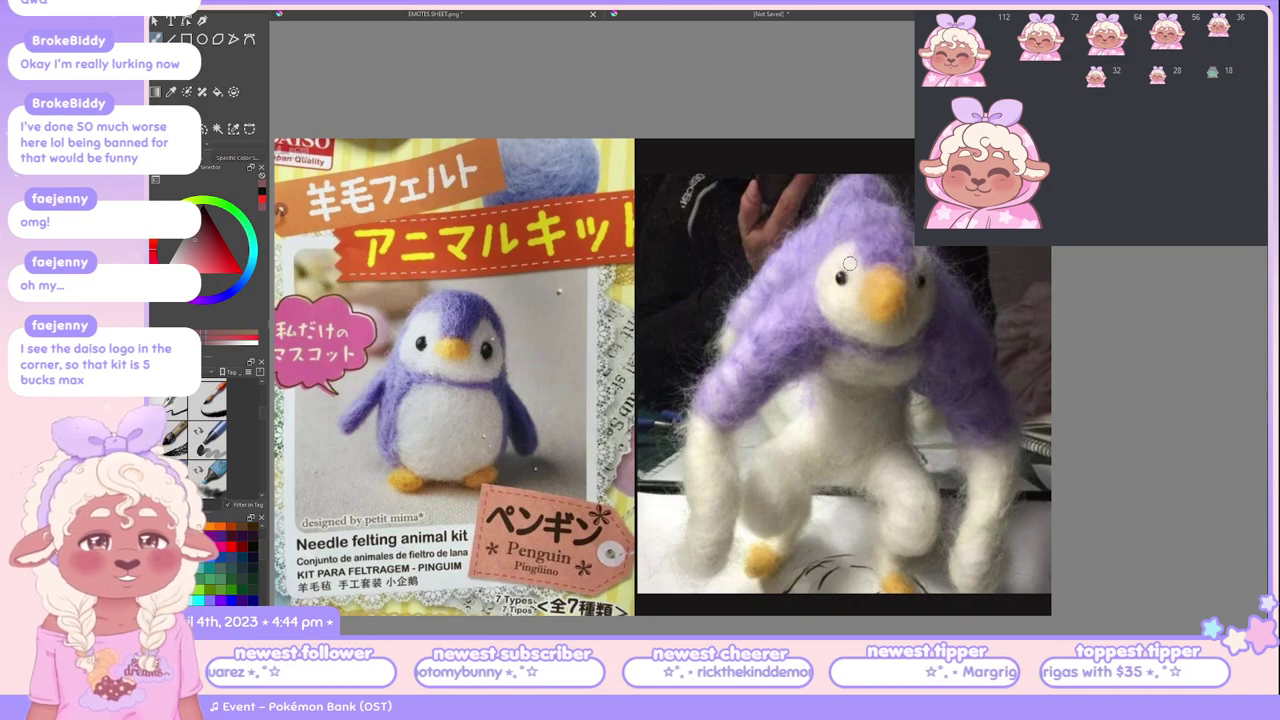
{"action": "left_click_drag", "start_coordinate": [848, 262], "coordinate": [985, 308]}
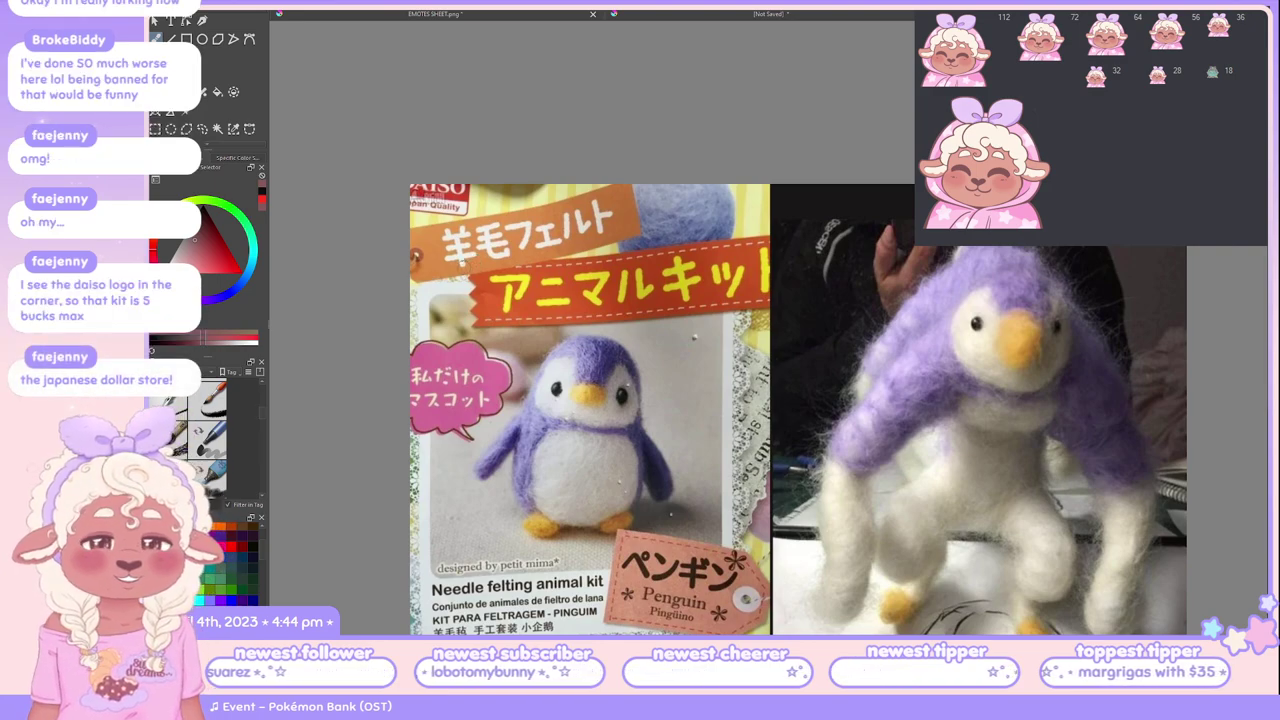
{"action": "scroll", "coordinate": [796, 379], "scroll_direction": "down", "scroll_amount": 2}
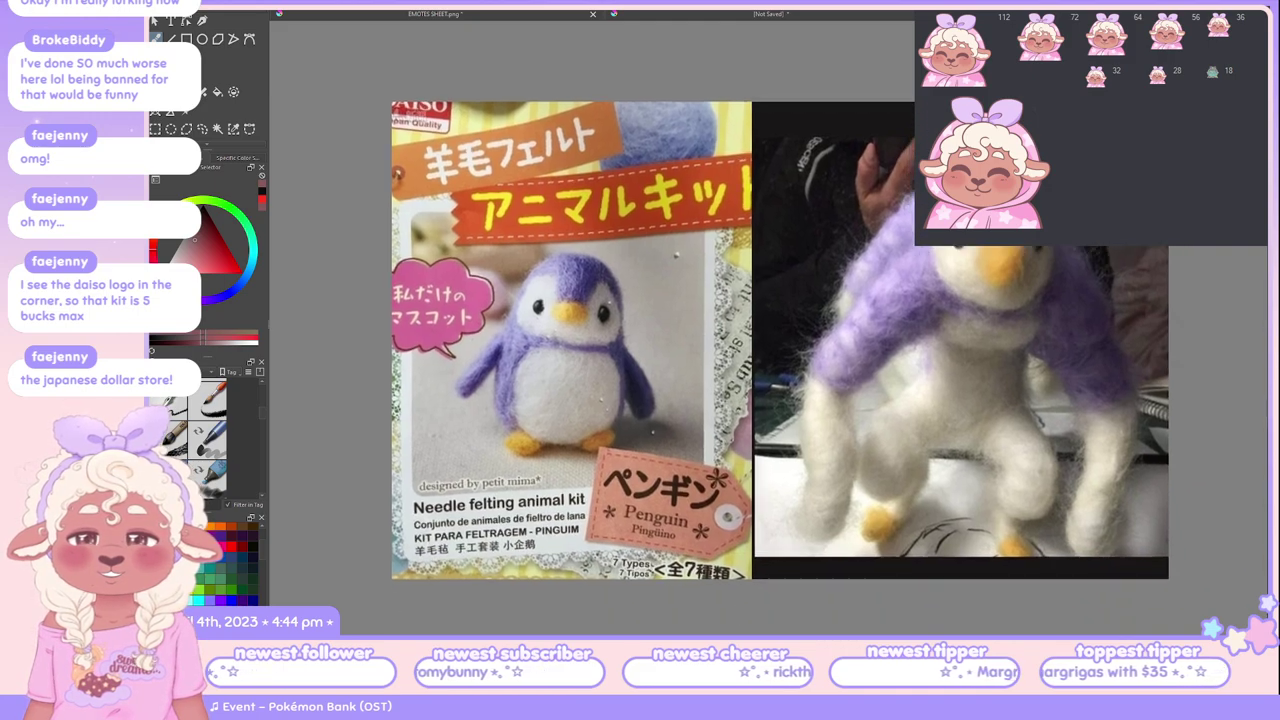
{"action": "scroll", "coordinate": [789, 345], "scroll_direction": "up", "scroll_amount": 1}
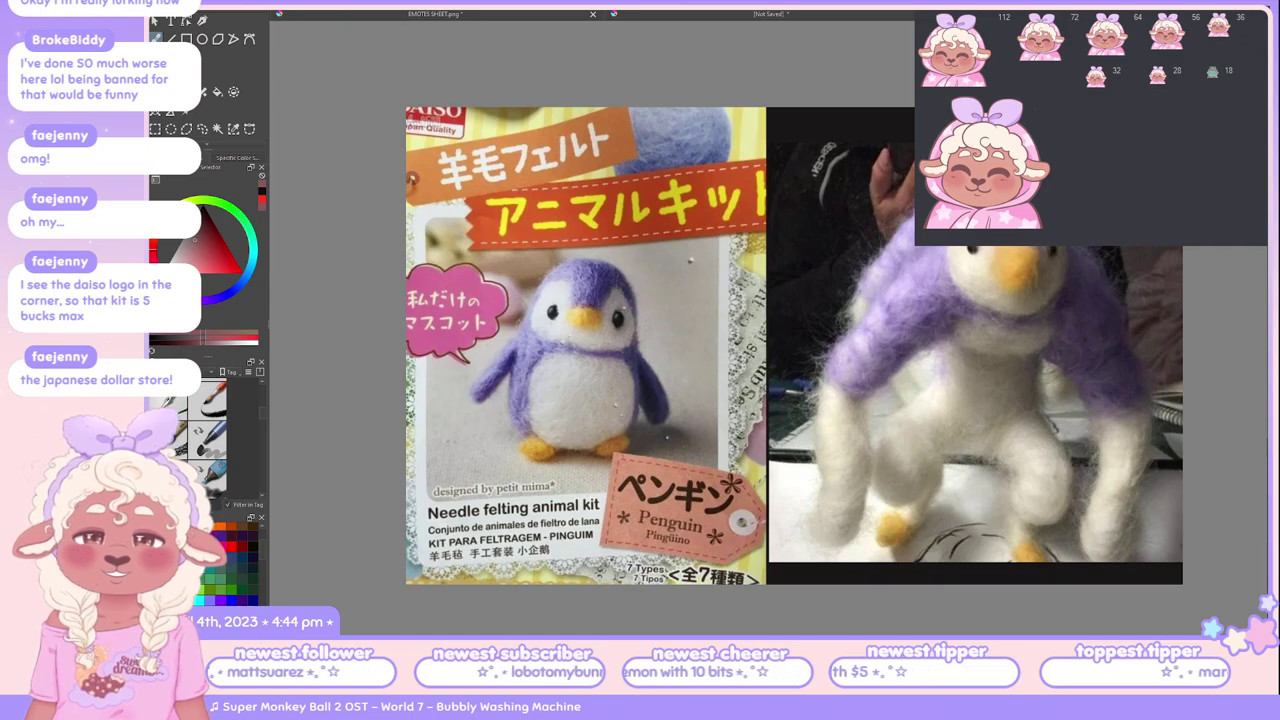
Step: Close both felting photos and commit the cup's transform on the emote sheet
{"action": "key", "text": "ctrl+w"}
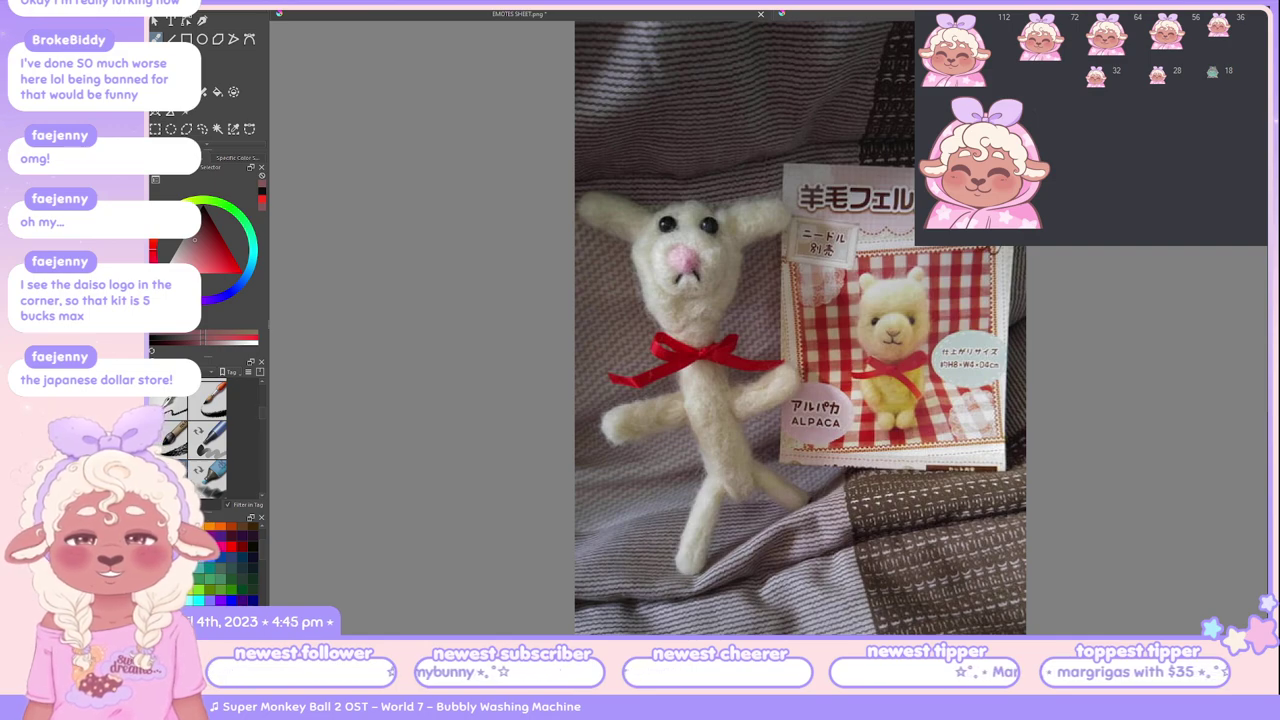
{"action": "key", "text": "ctrl+w"}
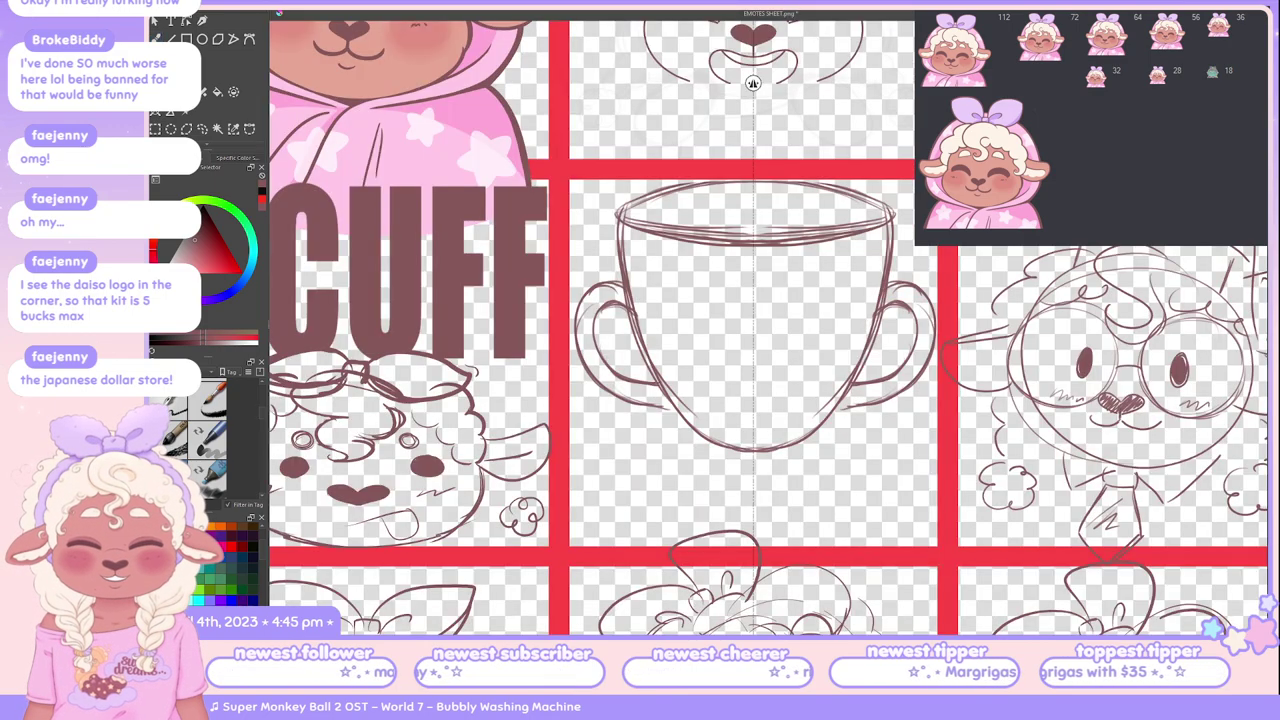
{"action": "key", "text": "ctrl+t"}
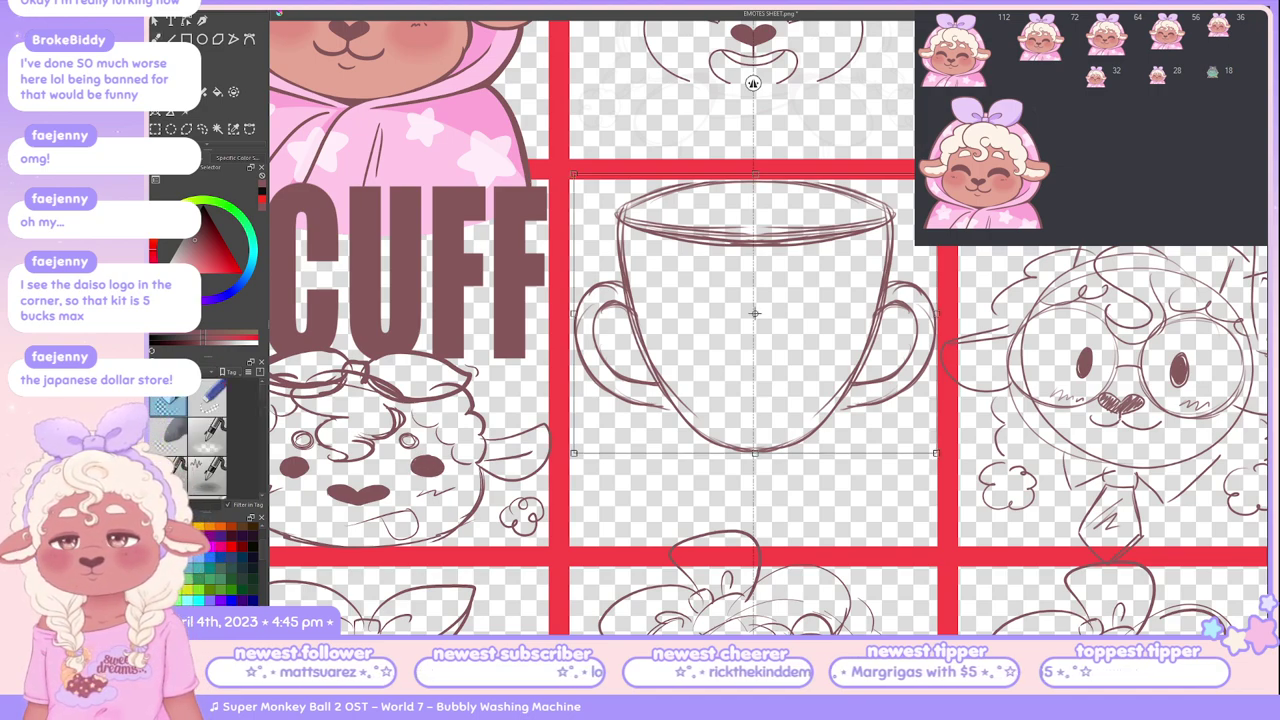
{"action": "key", "text": "Return"}
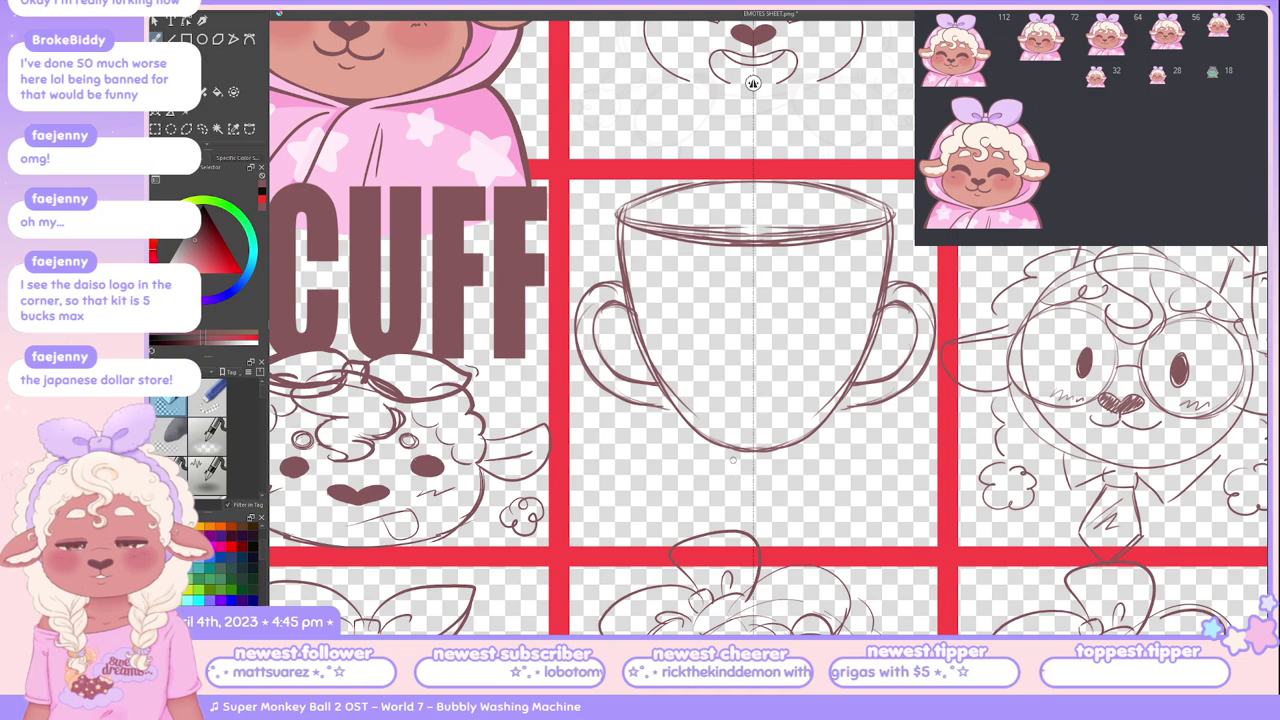
{"action": "left_click_drag", "start_coordinate": [740, 452], "coordinate": [730, 515]}
{"action": "left_click_drag", "start_coordinate": [768, 452], "coordinate": [778, 515]}
{"action": "key", "text": "ctrl+z"}
{"action": "key", "text": "ctrl+z"}
Step: Sketch a narrow symmetric stem beneath the cup that flares into a wide foot near the cell's lower border
{"action": "left_click_drag", "start_coordinate": [738, 452], "coordinate": [728, 530]}
{"action": "left_click_drag", "start_coordinate": [770, 452], "coordinate": [786, 530]}
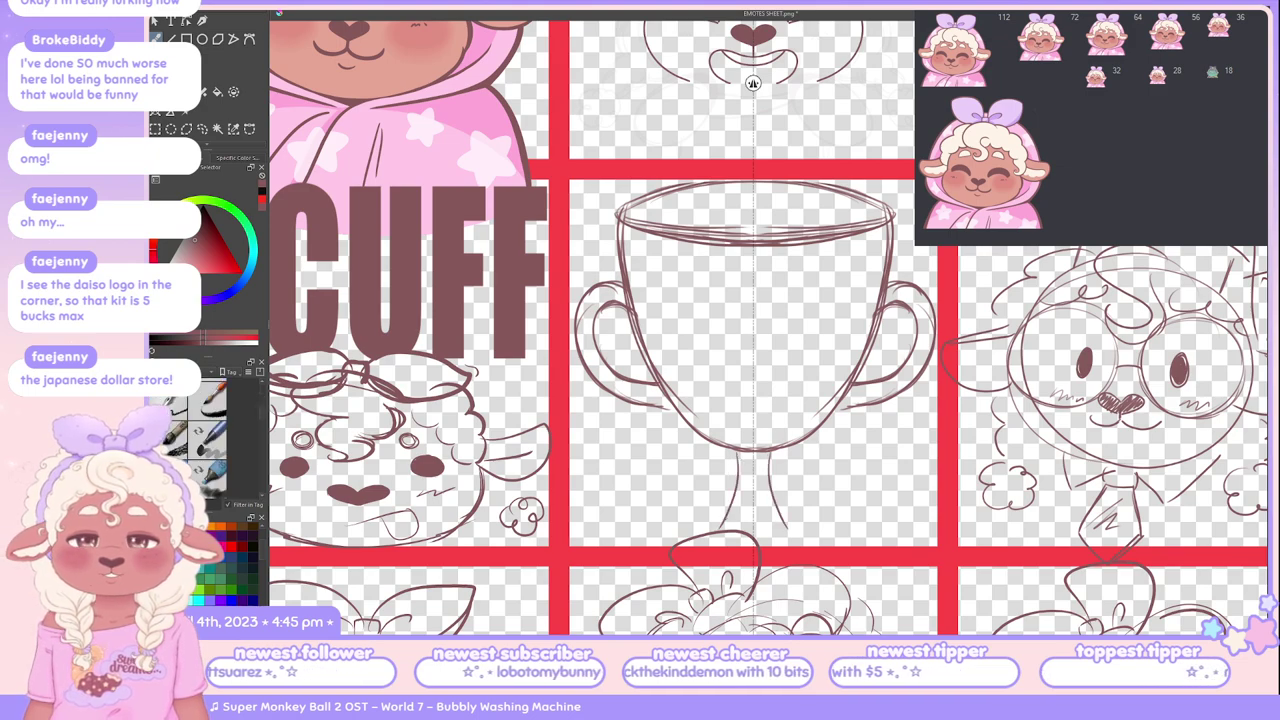
{"action": "key", "text": "ctrl+z"}
{"action": "left_click_drag", "start_coordinate": [739, 452], "coordinate": [723, 516]}
{"action": "mouse_move", "coordinate": [740, 466]}
{"action": "left_mouse_down"}
{"action": "mouse_move", "coordinate": [702, 520]}
{"action": "mouse_move", "coordinate": [666, 536]}
{"action": "mouse_move", "coordinate": [750, 540]}
{"action": "left_mouse_up"}
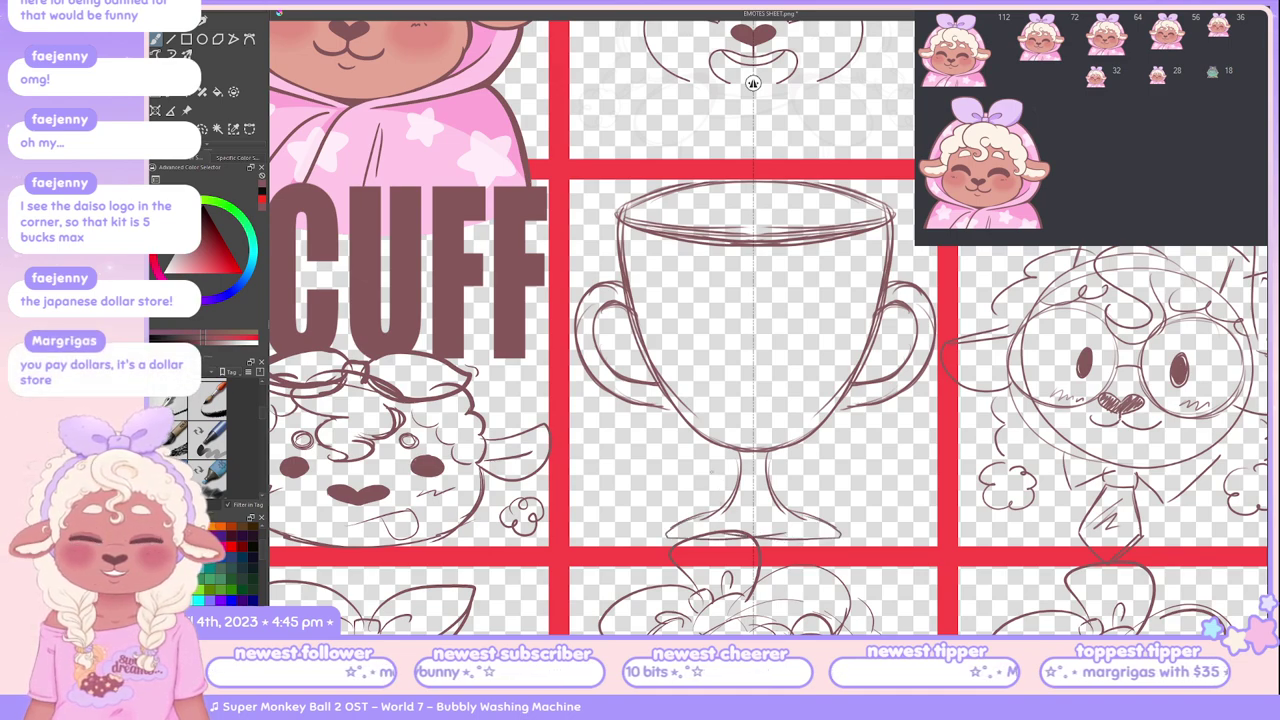
Step: Rework the trophy foot's lower edge into a shallow curve, undoing stray strokes
{"action": "mouse_move", "coordinate": [700, 520]}
{"action": "left_mouse_down"}
{"action": "mouse_move", "coordinate": [660, 530]}
{"action": "mouse_move", "coordinate": [752, 542]}
{"action": "left_mouse_up"}
{"action": "key", "text": "ctrl+z"}
{"action": "key", "text": "ctrl+z"}
{"action": "key", "text": "ctrl+z"}
{"action": "key", "text": "ctrl+z"}
{"action": "key", "text": "ctrl+z"}
{"action": "mouse_move", "coordinate": [672, 542]}
{"action": "left_mouse_down"}
{"action": "mouse_move", "coordinate": [752, 542]}
{"action": "mouse_move", "coordinate": [710, 525]}
{"action": "left_mouse_up"}
{"action": "key", "text": "ctrl+z"}
{"action": "key", "text": "ctrl+z"}
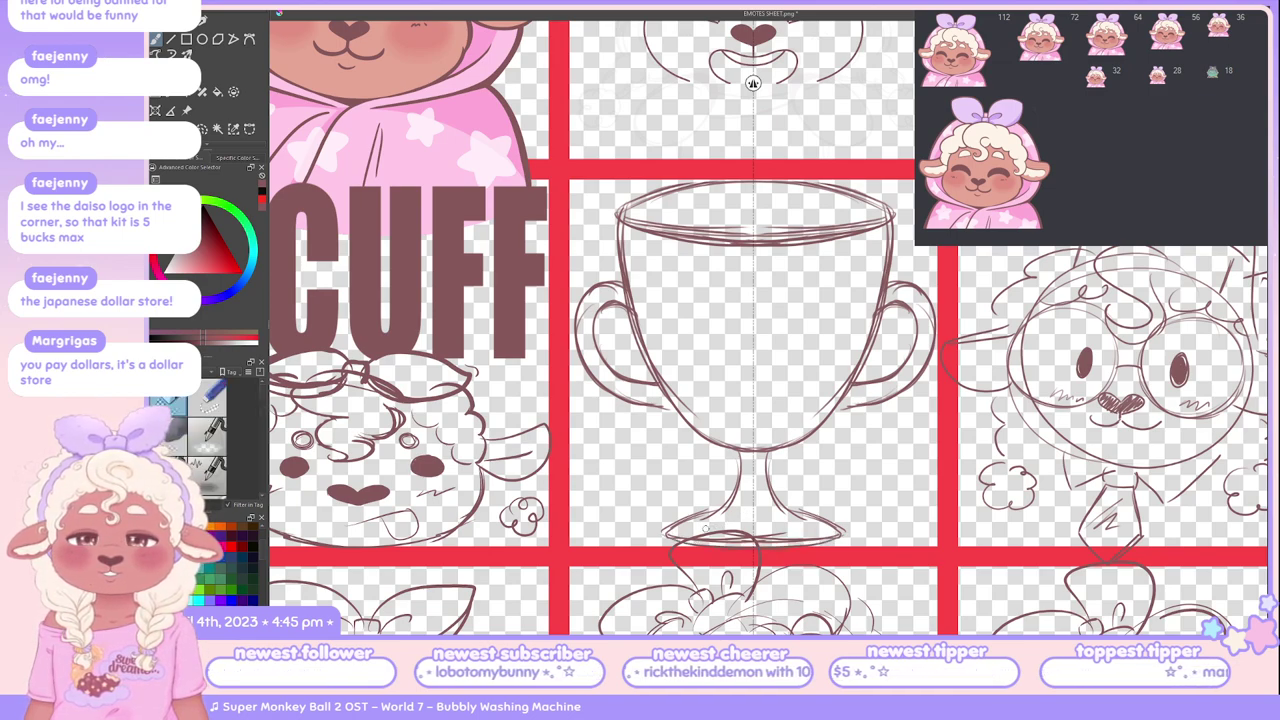
{"action": "key", "text": "ctrl+z"}
{"action": "key", "text": "ctrl+z"}
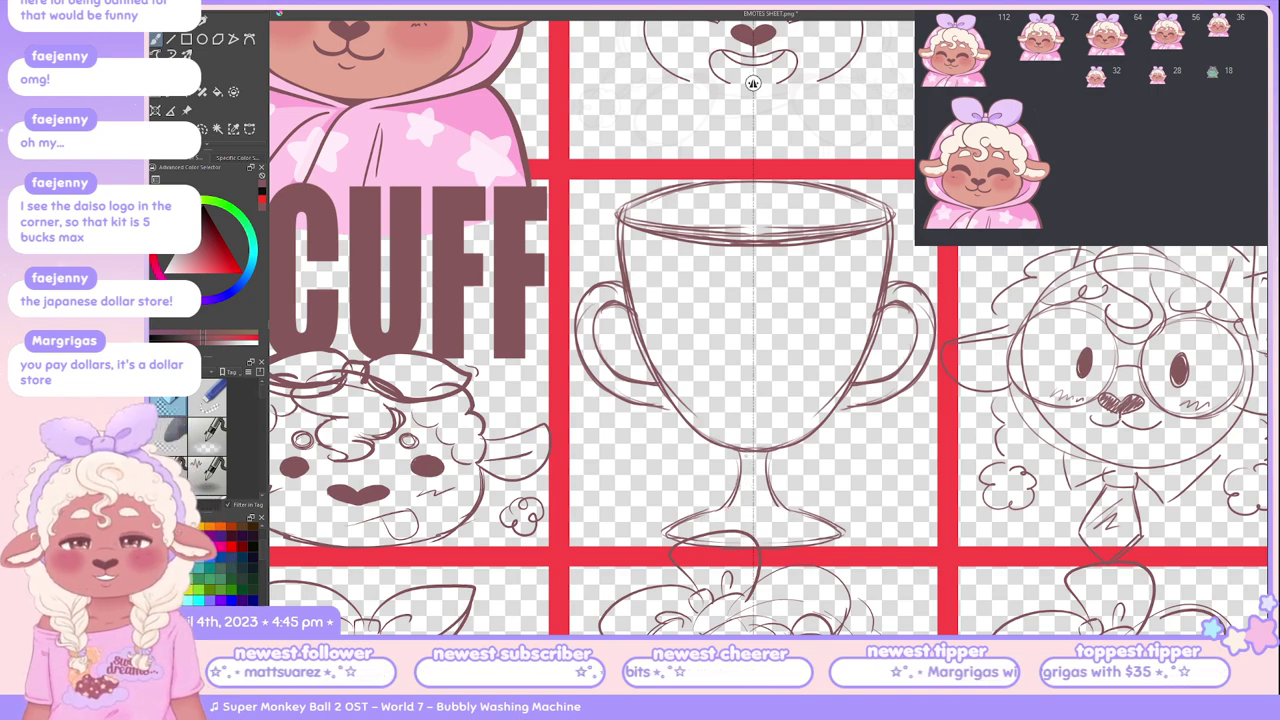
Step: Retrace the stem's sides just below the bowl with heavier lines, undoing stray strokes
{"action": "mouse_move", "coordinate": [739, 452]}
{"action": "left_mouse_down"}
{"action": "mouse_move", "coordinate": [736, 490]}
{"action": "mouse_move", "coordinate": [737, 476]}
{"action": "left_mouse_up"}
{"action": "key", "text": "ctrl+z"}
{"action": "key", "text": "ctrl+z"}
{"action": "key", "text": "ctrl+z"}
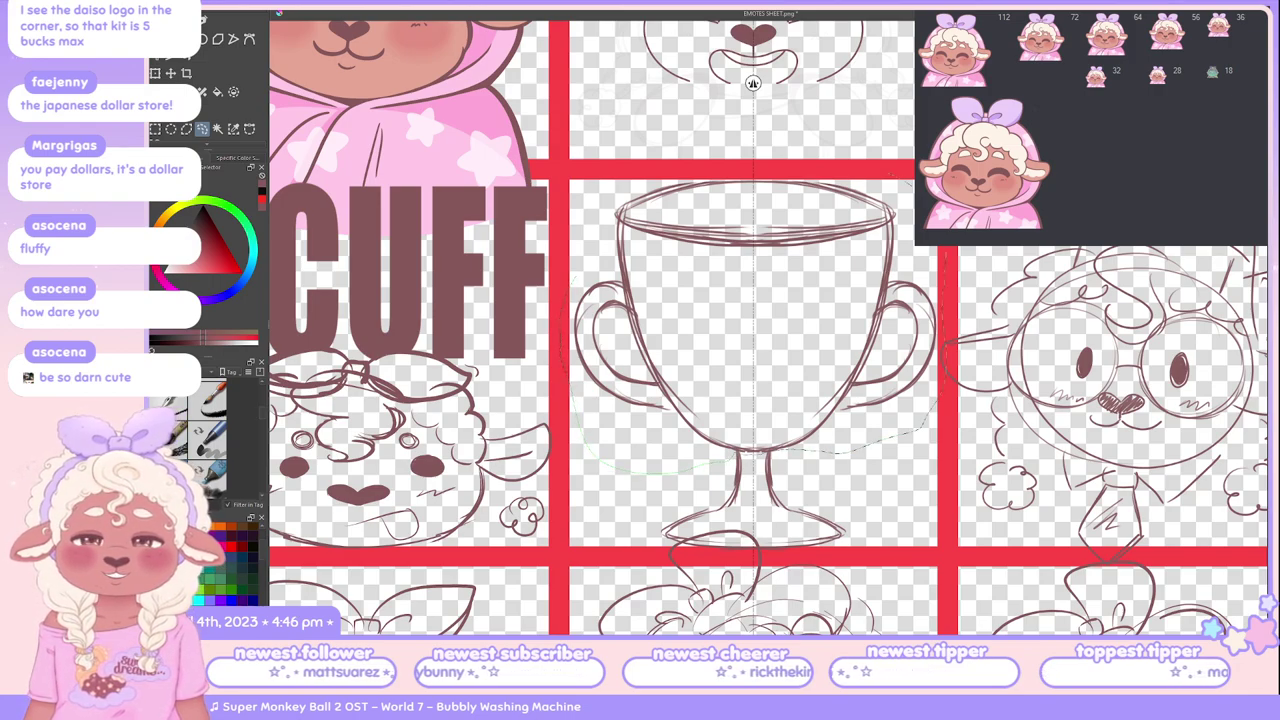
Step: Lasso the trophy's bowl and handles and stretch them down over the top of the stem
{"action": "left_click_drag", "start_coordinate": [575, 400], "coordinate": [572, 175]}
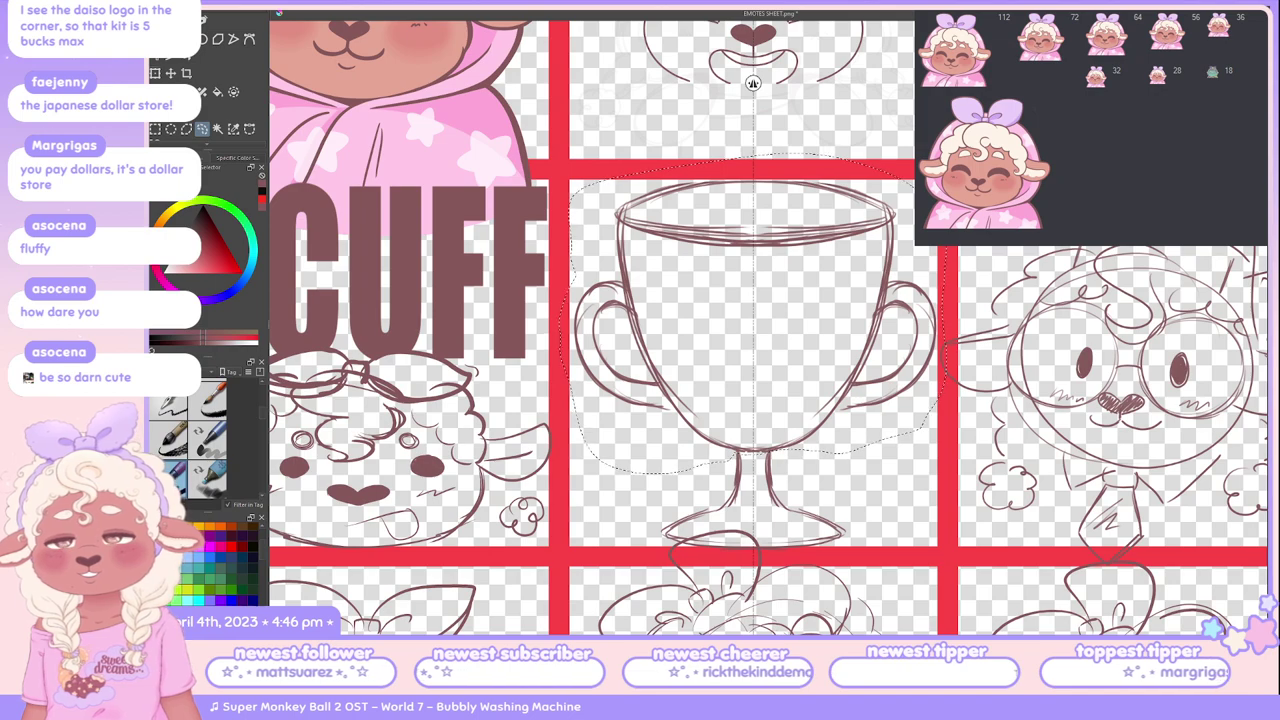
{"action": "key", "text": "ctrl+t"}
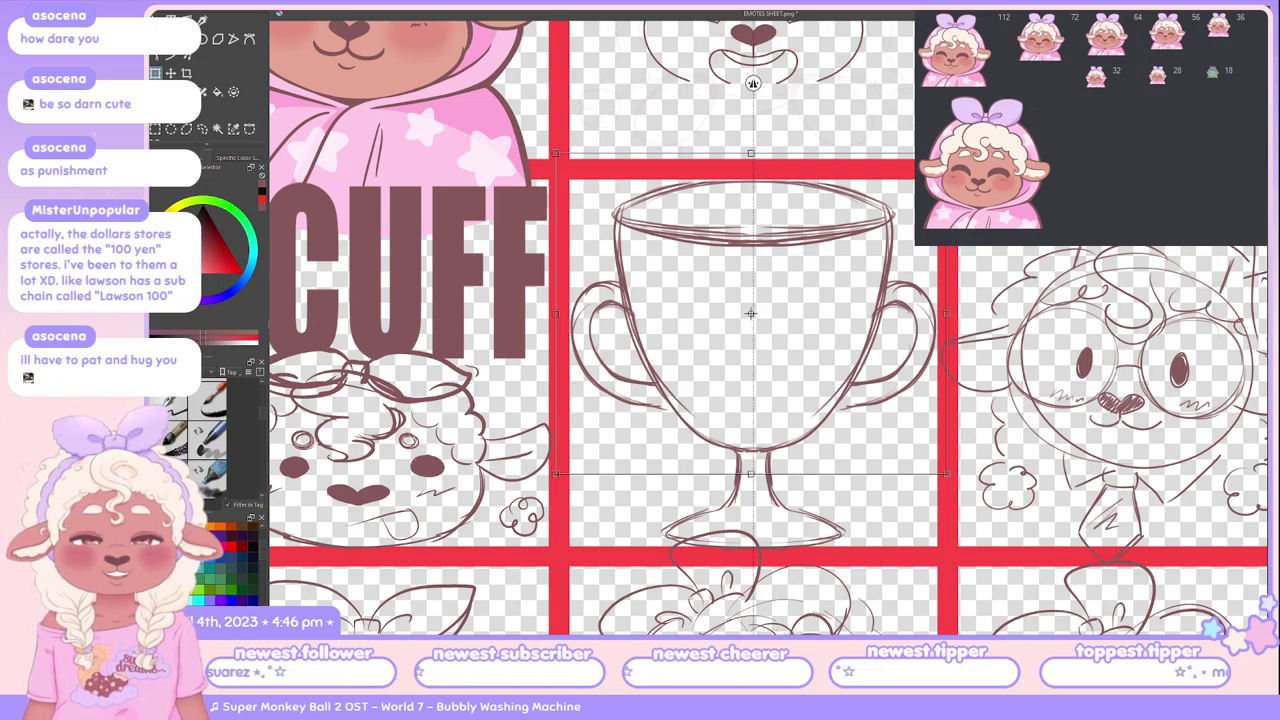
{"action": "key", "text": "Return"}
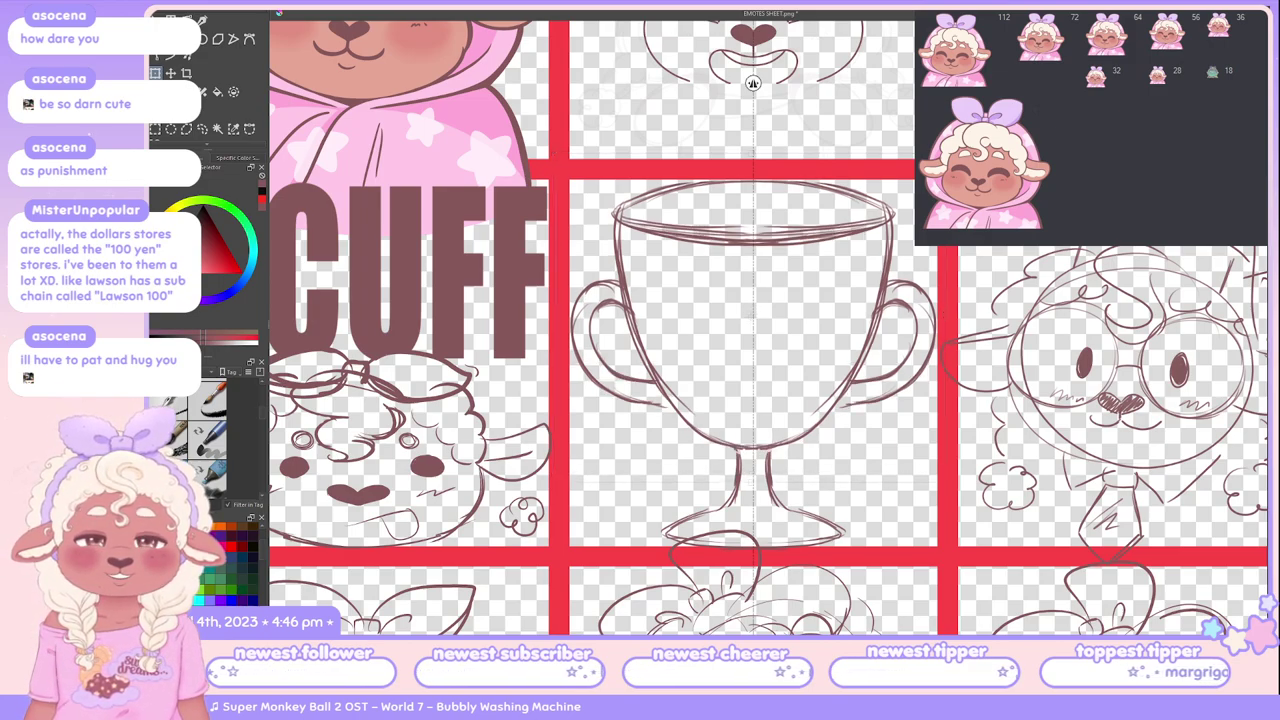
{"action": "key", "text": "ctrl+z"}
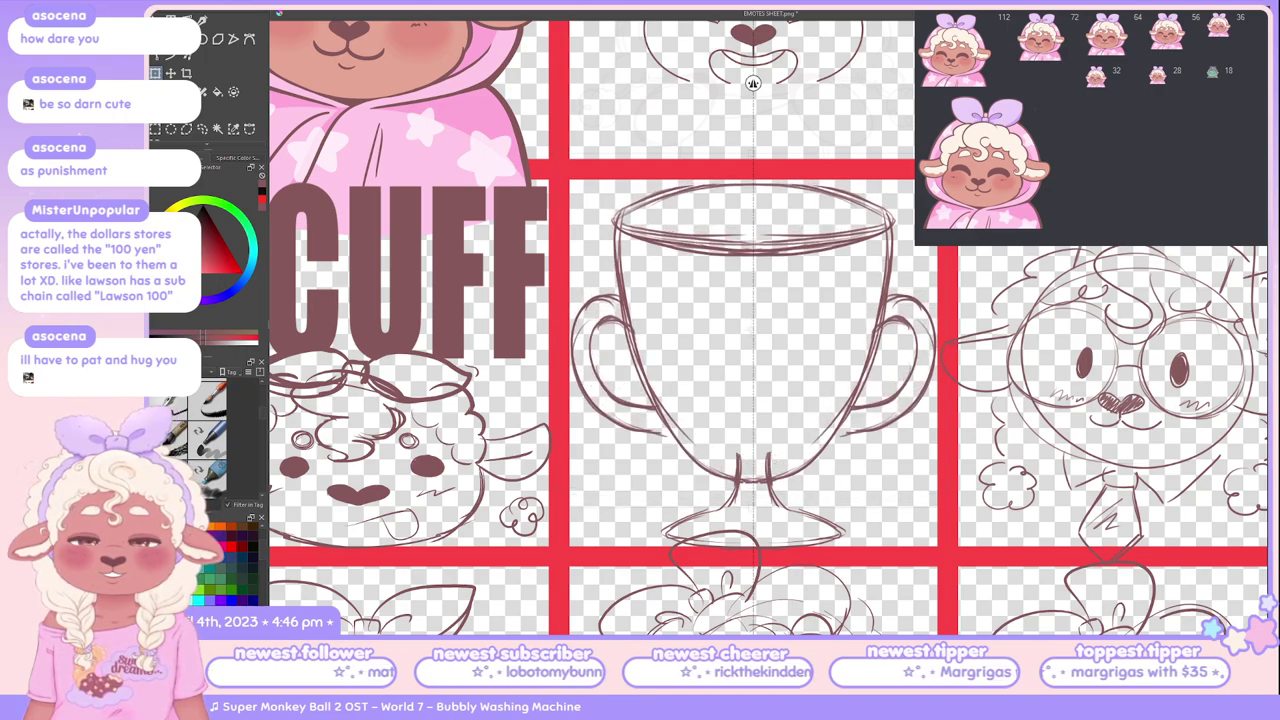
{"action": "key", "text": "ctrl+t"}
{"action": "key", "text": "Return"}
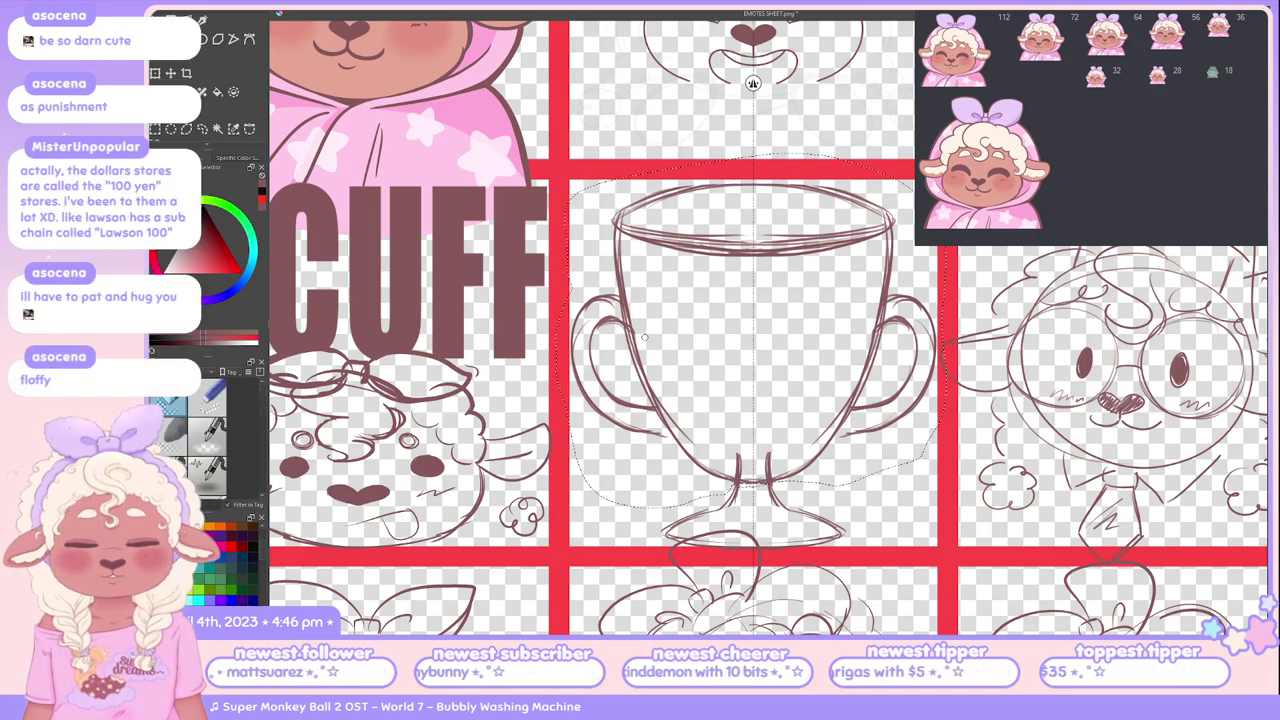
{"action": "key", "text": "ctrl+d"}
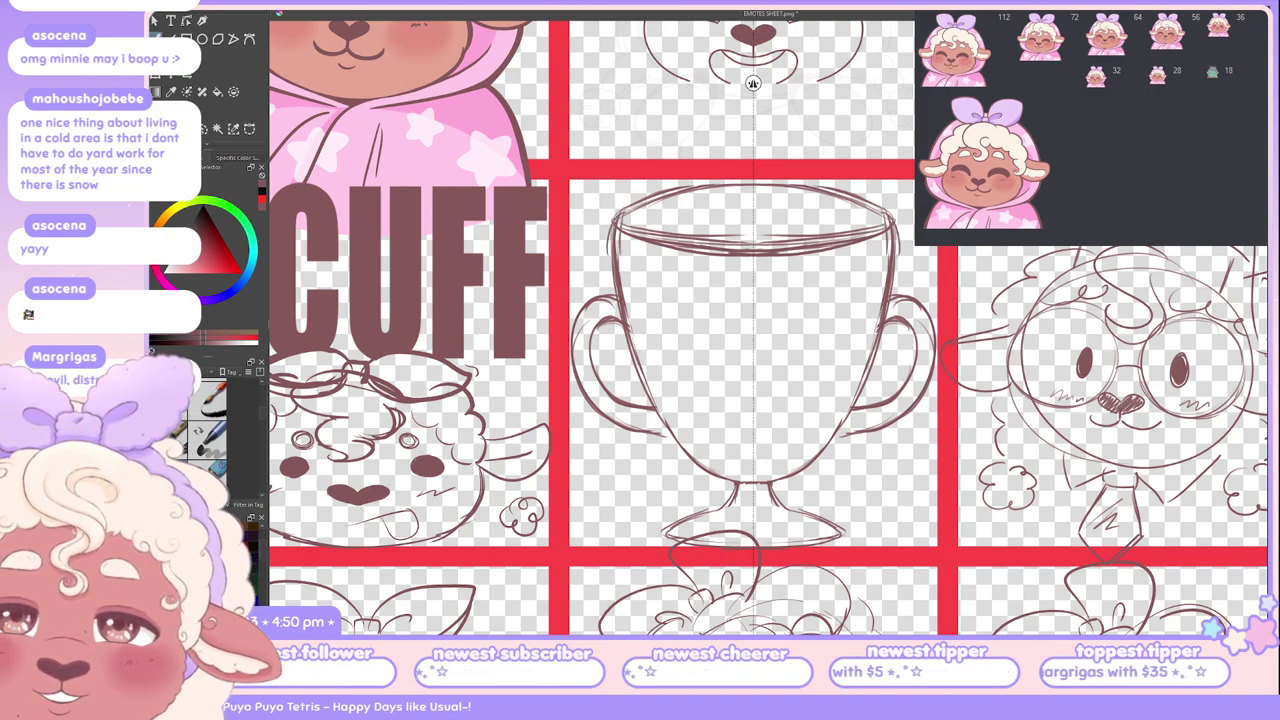
Step: Retrace the bowl's upper sides just beneath the rim, undoing stray strokes
{"action": "left_click_drag", "start_coordinate": [612, 222], "coordinate": [628, 306]}
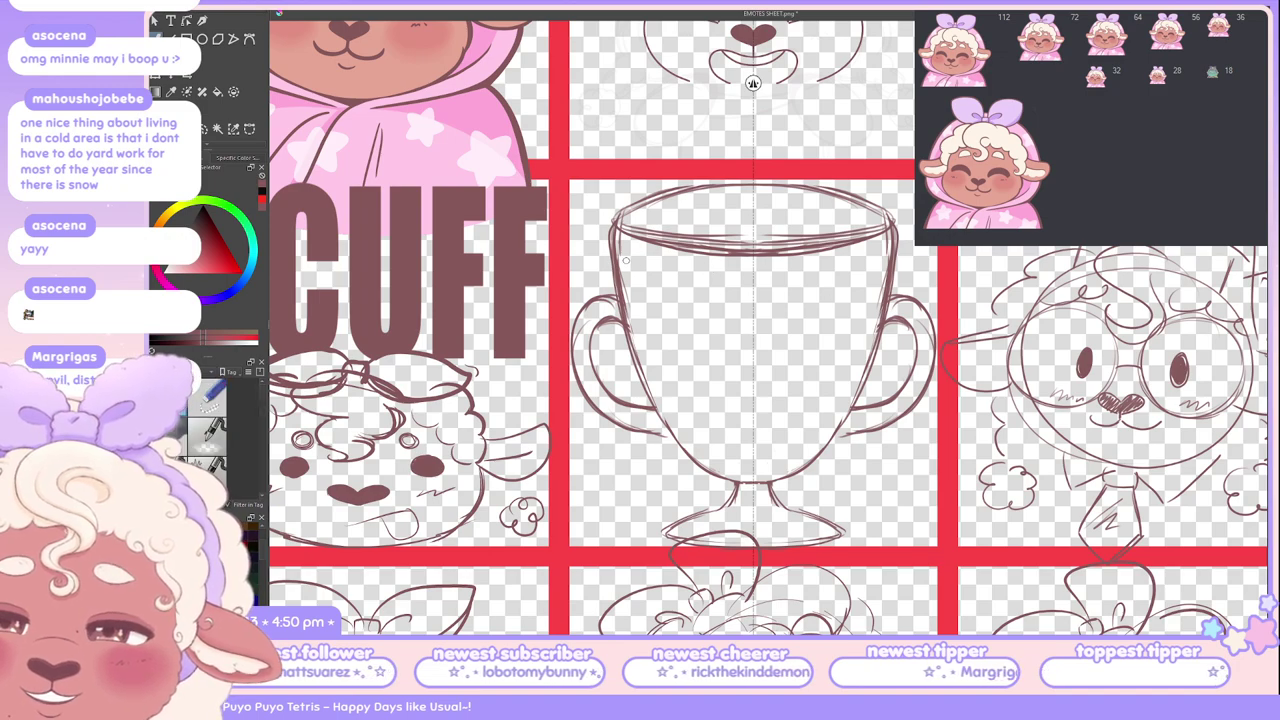
{"action": "key", "text": "ctrl+z"}
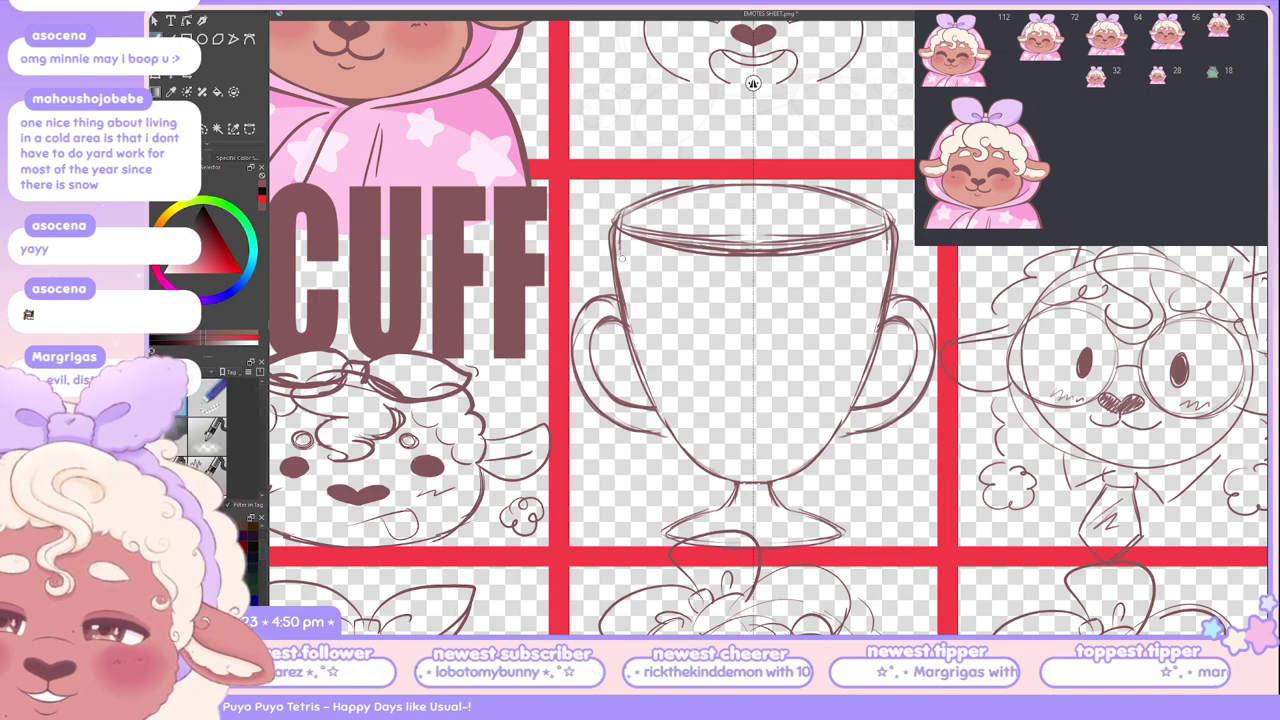
{"action": "key", "text": "ctrl+z"}
{"action": "key", "text": "ctrl+z"}
{"action": "key", "text": "ctrl+z"}
{"action": "key", "text": "ctrl+z"}
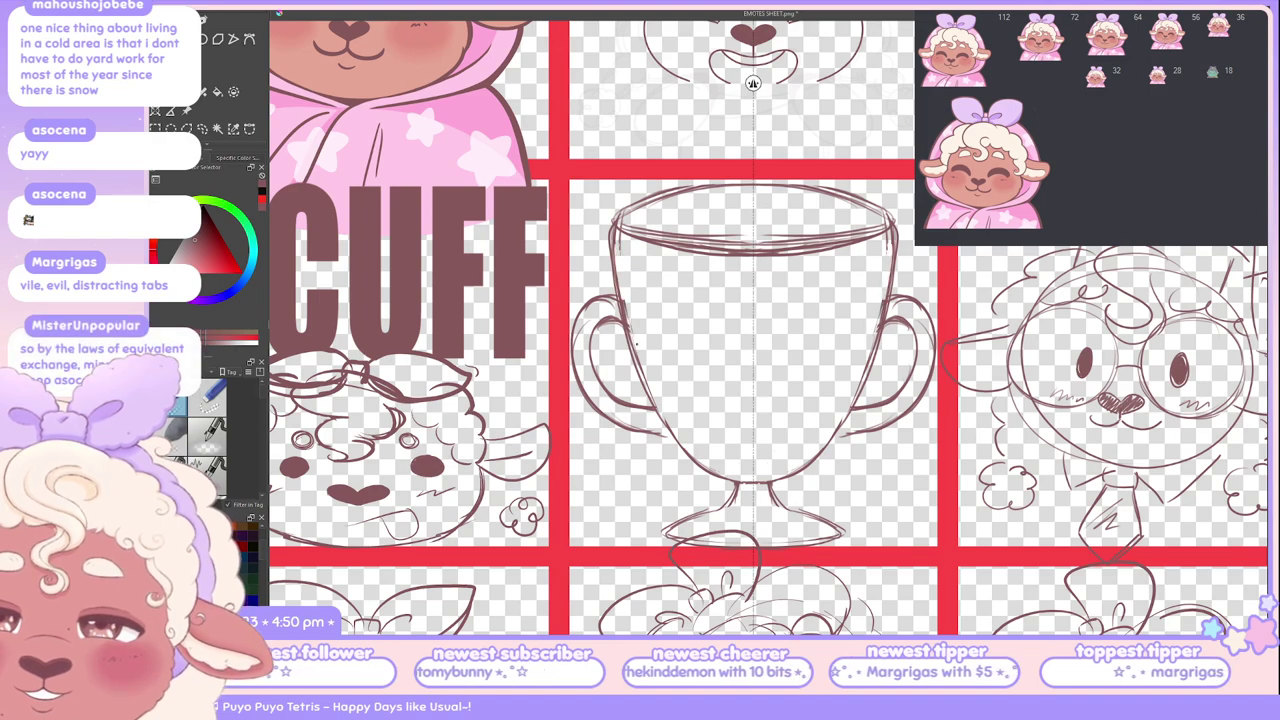
{"action": "key", "text": "ctrl+z"}
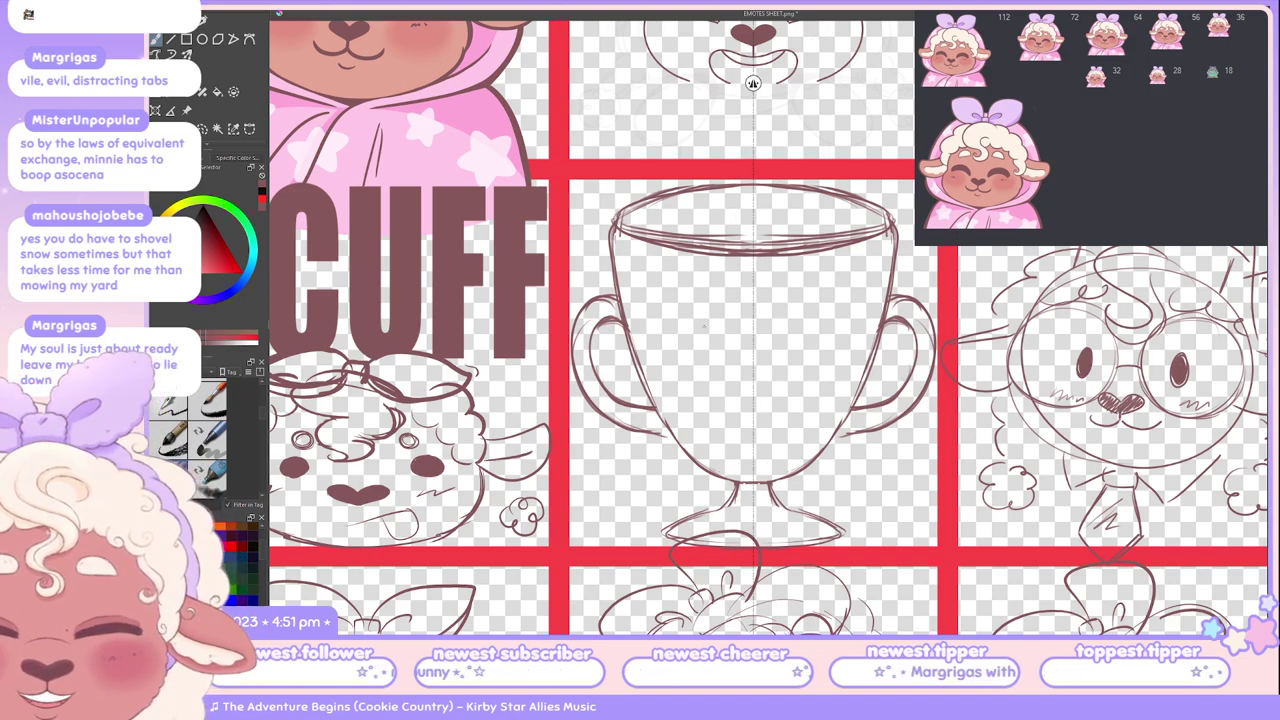
Step: Squash the whole trophy slightly in height so its foot sits above the cell's lower border
{"action": "key", "text": "ctrl+t"}
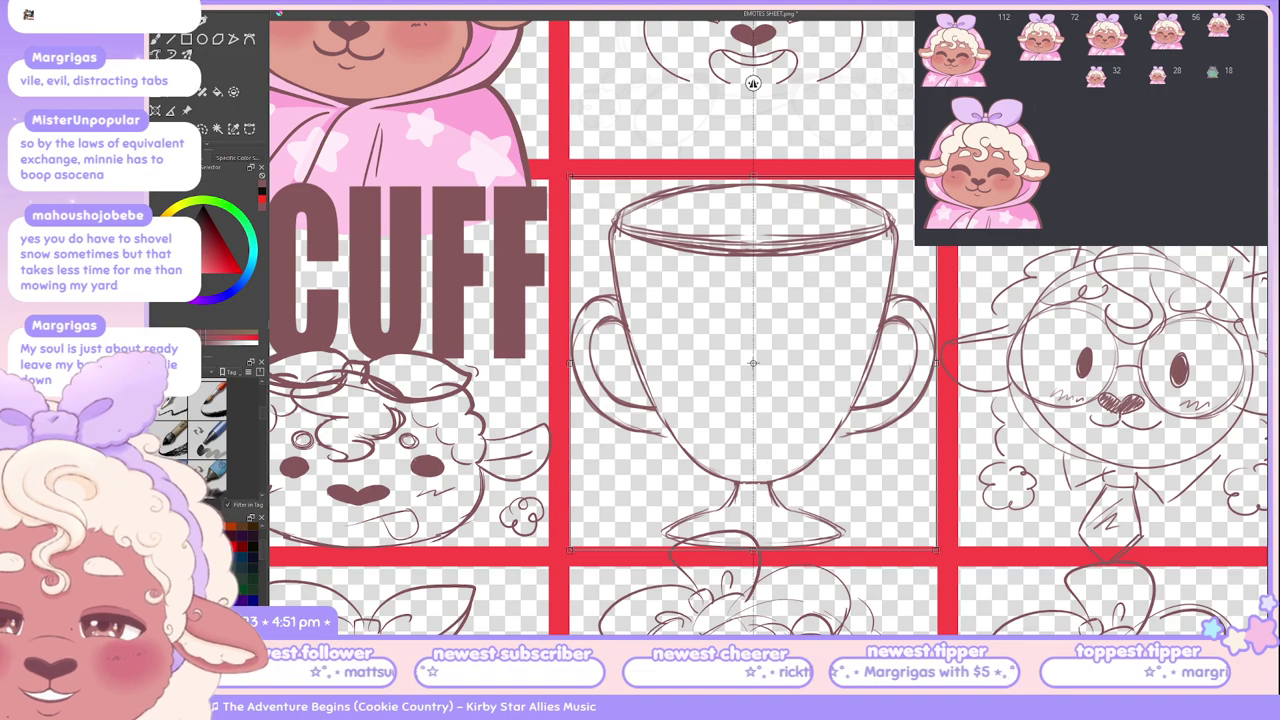
{"action": "key", "text": "Return"}
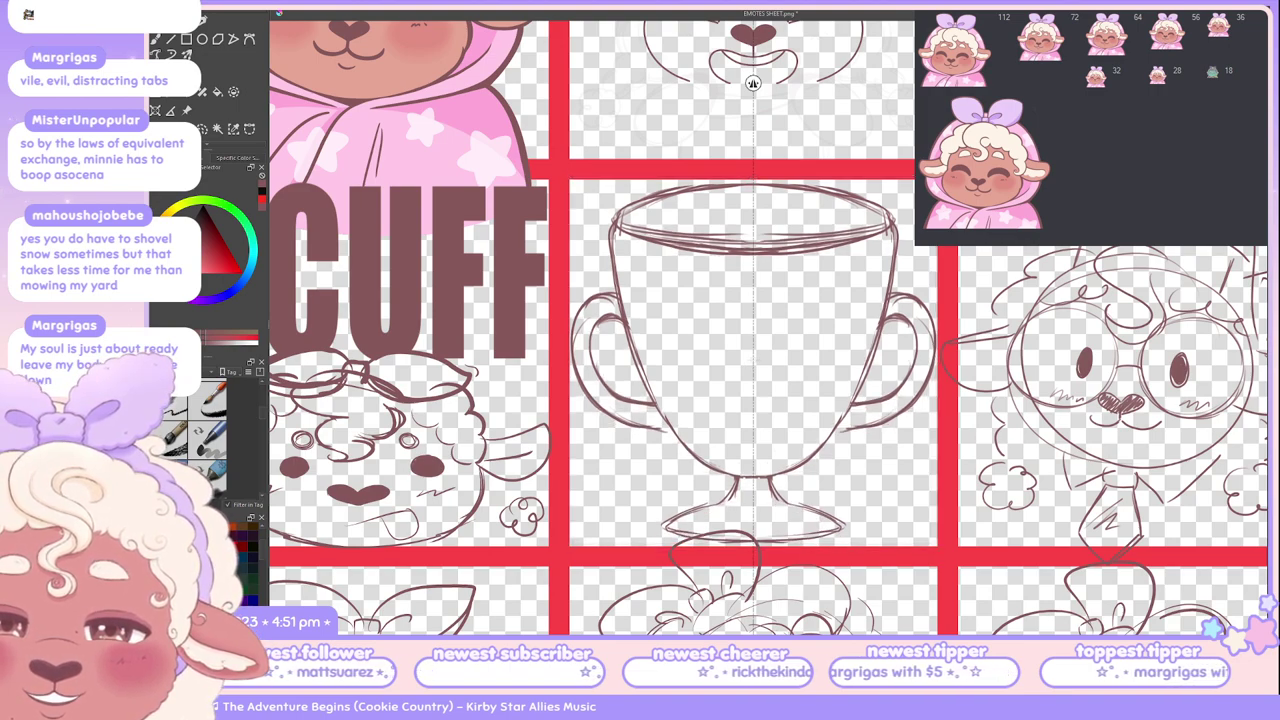
{"action": "key", "text": "ctrl+t"}
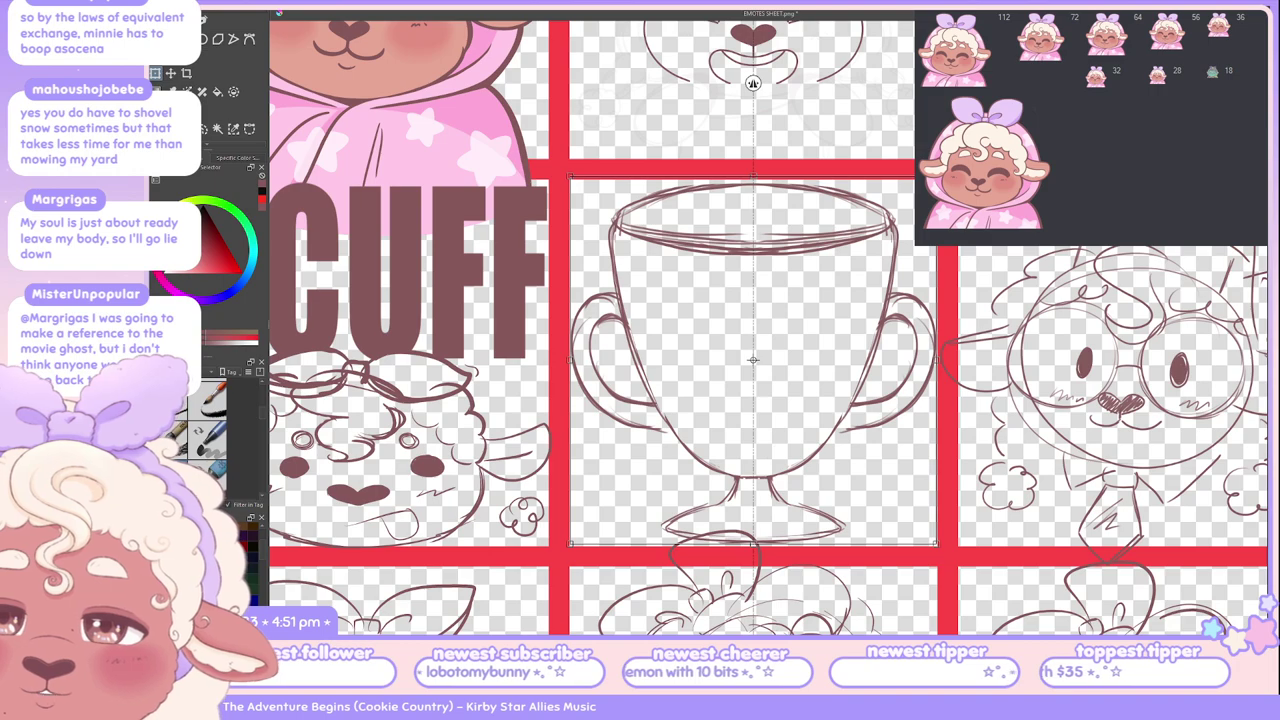
{"action": "key", "text": "Return"}
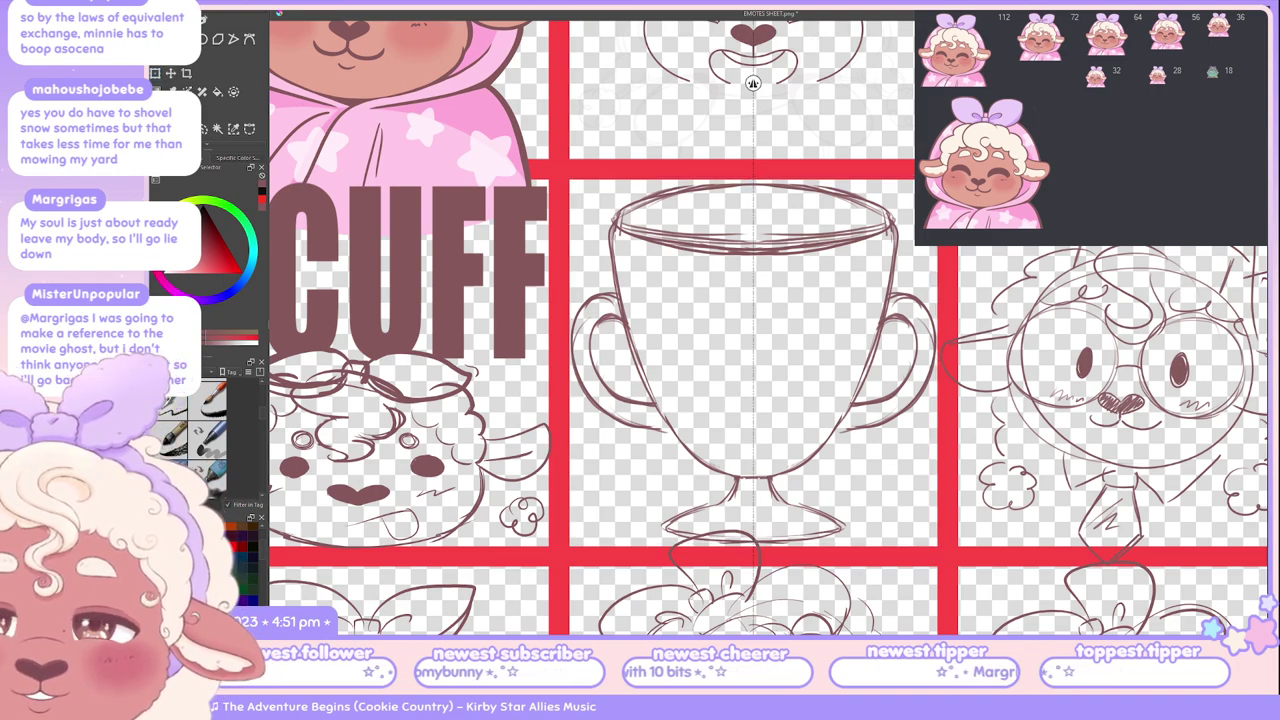
Step: Draw four-pointed sparkles at the upper left and lower right of the trophy, undoing stray strokes
{"action": "mouse_move", "coordinate": [590, 189]}
{"action": "left_mouse_down"}
{"action": "mouse_move", "coordinate": [588, 228]}
{"action": "mouse_move", "coordinate": [606, 210]}
{"action": "mouse_move", "coordinate": [590, 227]}
{"action": "left_mouse_up"}
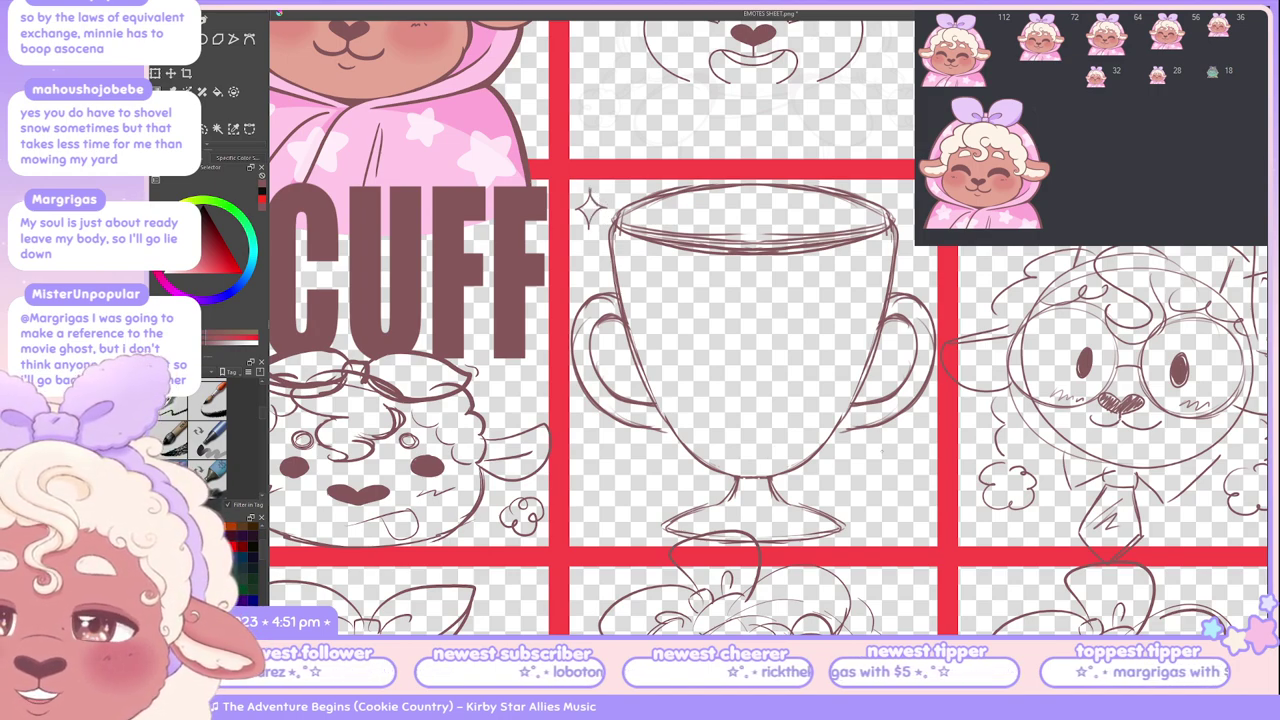
{"action": "mouse_move", "coordinate": [860, 452]}
{"action": "left_mouse_down"}
{"action": "mouse_move", "coordinate": [846, 470]}
{"action": "mouse_move", "coordinate": [862, 484]}
{"action": "mouse_move", "coordinate": [846, 464]}
{"action": "left_mouse_up"}
{"action": "key", "text": "ctrl+z"}
{"action": "key", "text": "ctrl+z"}
{"action": "key", "text": "ctrl+z"}
{"action": "key", "text": "ctrl+z"}
{"action": "left_click_drag", "start_coordinate": [846, 464], "coordinate": [858, 474]}
{"action": "key", "text": "ctrl+z"}
{"action": "key", "text": "ctrl+z"}
{"action": "mouse_move", "coordinate": [848, 460]}
{"action": "left_mouse_down"}
{"action": "mouse_move", "coordinate": [872, 460]}
{"action": "mouse_move", "coordinate": [864, 482]}
{"action": "left_mouse_up"}
{"action": "key", "text": "ctrl+z"}
{"action": "key", "text": "ctrl+z"}
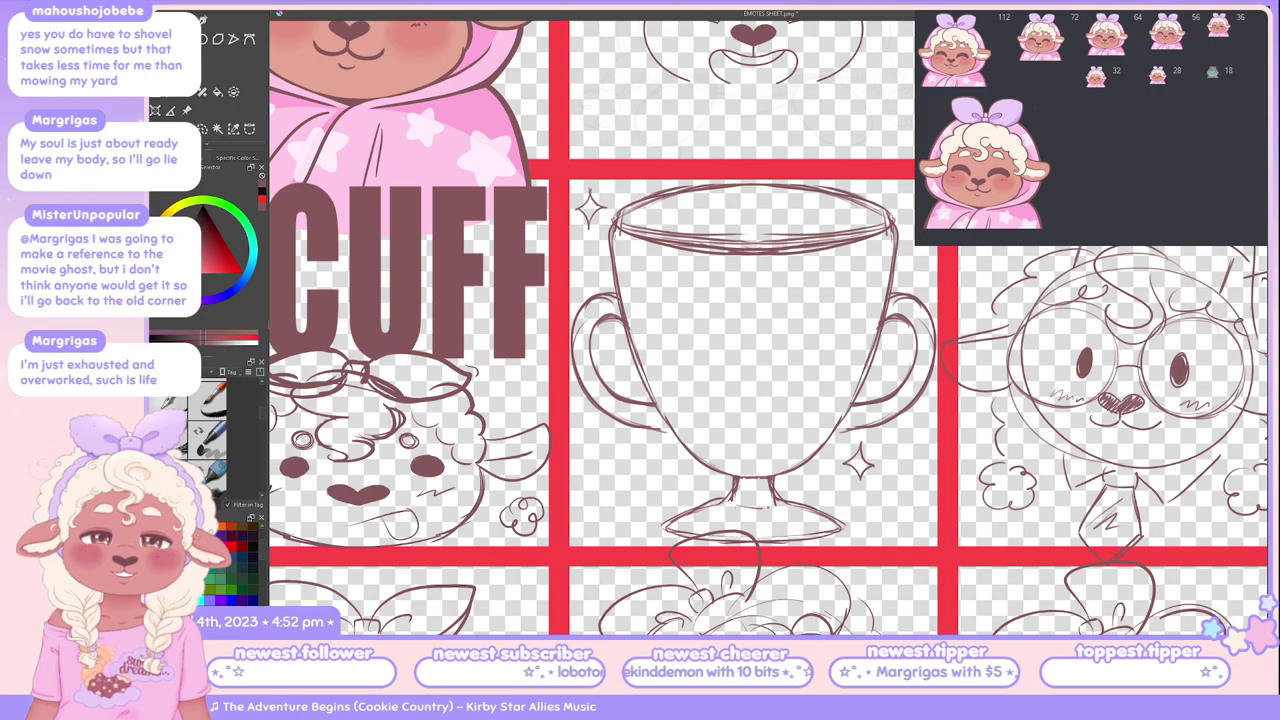
{"action": "left_click_drag", "start_coordinate": [733, 506], "coordinate": [774, 507]}
{"action": "key", "text": "ctrl+z"}
{"action": "key", "text": "ctrl+z"}
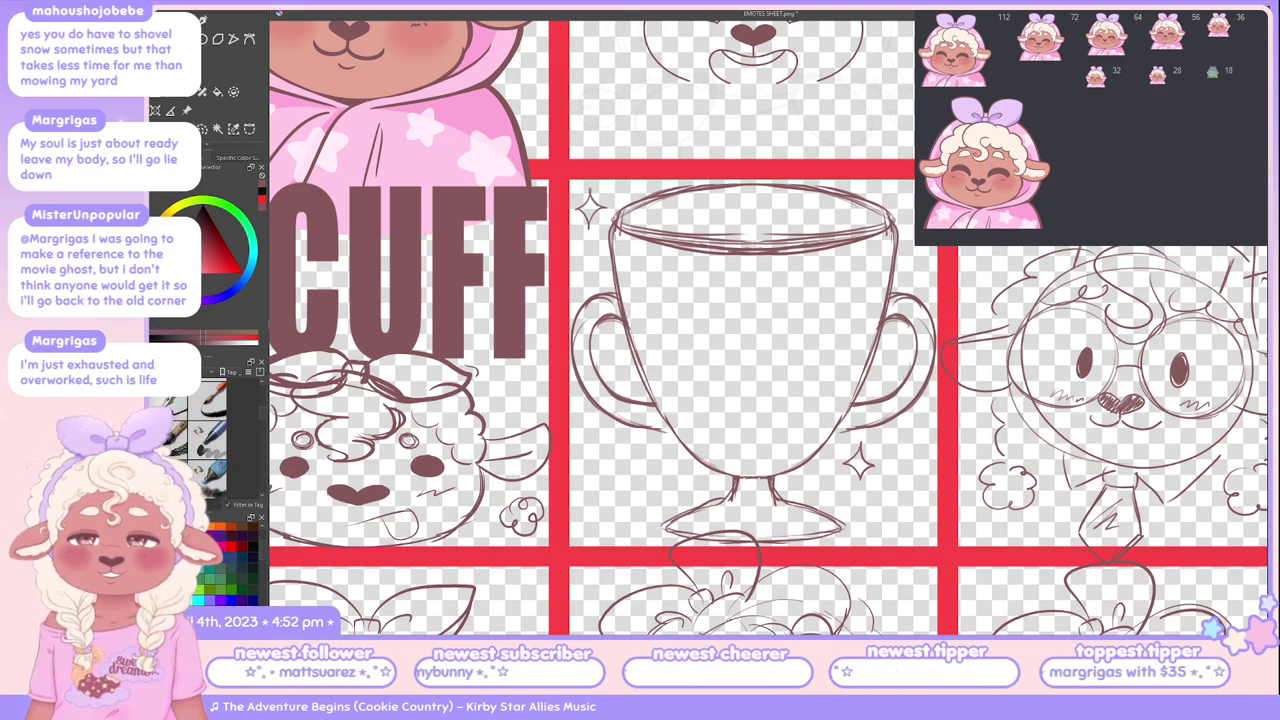
Step: Lasso the trophy's bowl and handles and widen them equally to both sides
{"action": "key", "text": "e"}
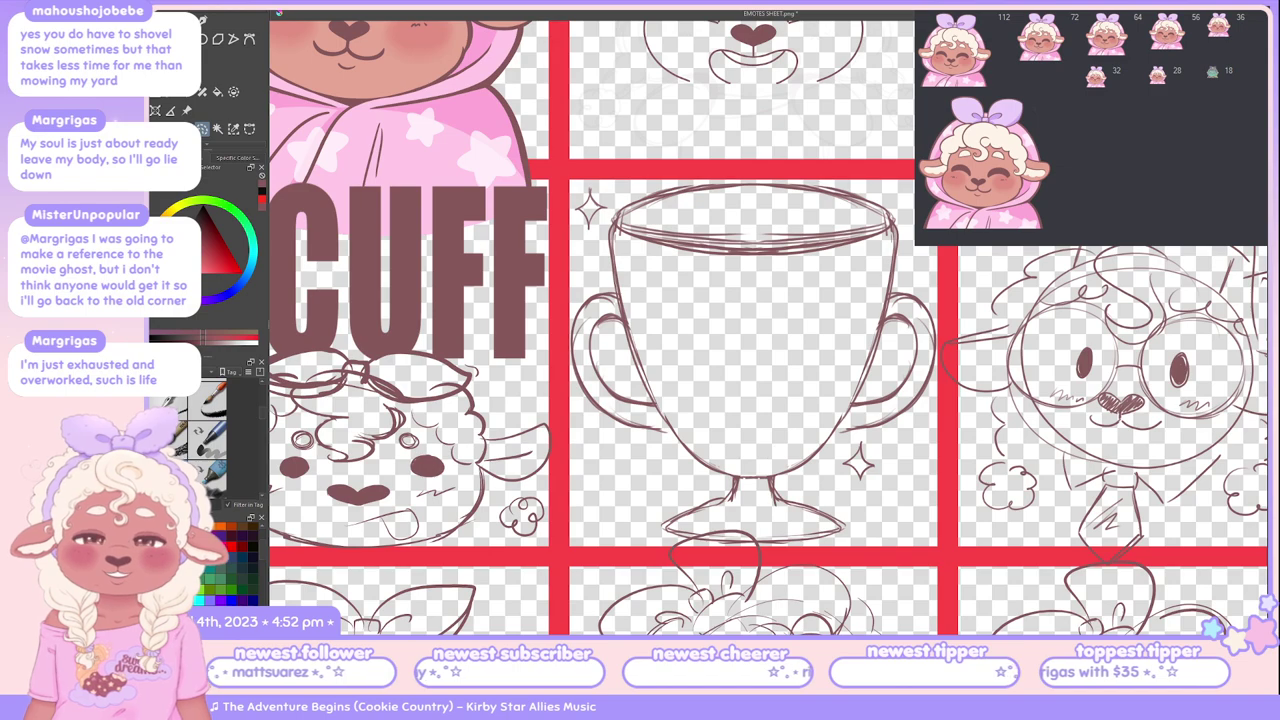
{"action": "mouse_move", "coordinate": [571, 360]}
{"action": "left_mouse_down"}
{"action": "mouse_move", "coordinate": [640, 476]}
{"action": "mouse_move", "coordinate": [722, 483]}
{"action": "mouse_move", "coordinate": [830, 462]}
{"action": "mouse_move", "coordinate": [858, 436]}
{"action": "mouse_move", "coordinate": [918, 424]}
{"action": "mouse_move", "coordinate": [935, 395]}
{"action": "mouse_move", "coordinate": [860, 140]}
{"action": "mouse_move", "coordinate": [605, 140]}
{"action": "mouse_move", "coordinate": [572, 355]}
{"action": "left_mouse_up"}
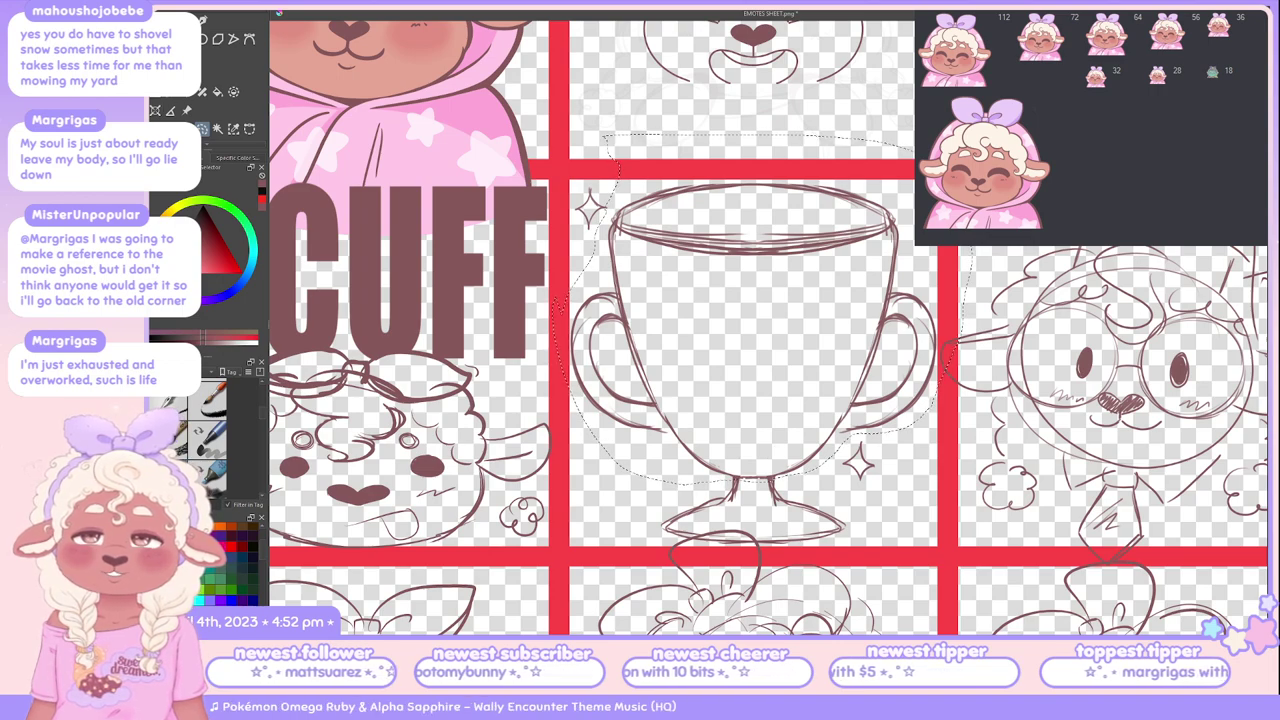
{"action": "key", "text": "ctrl+t"}
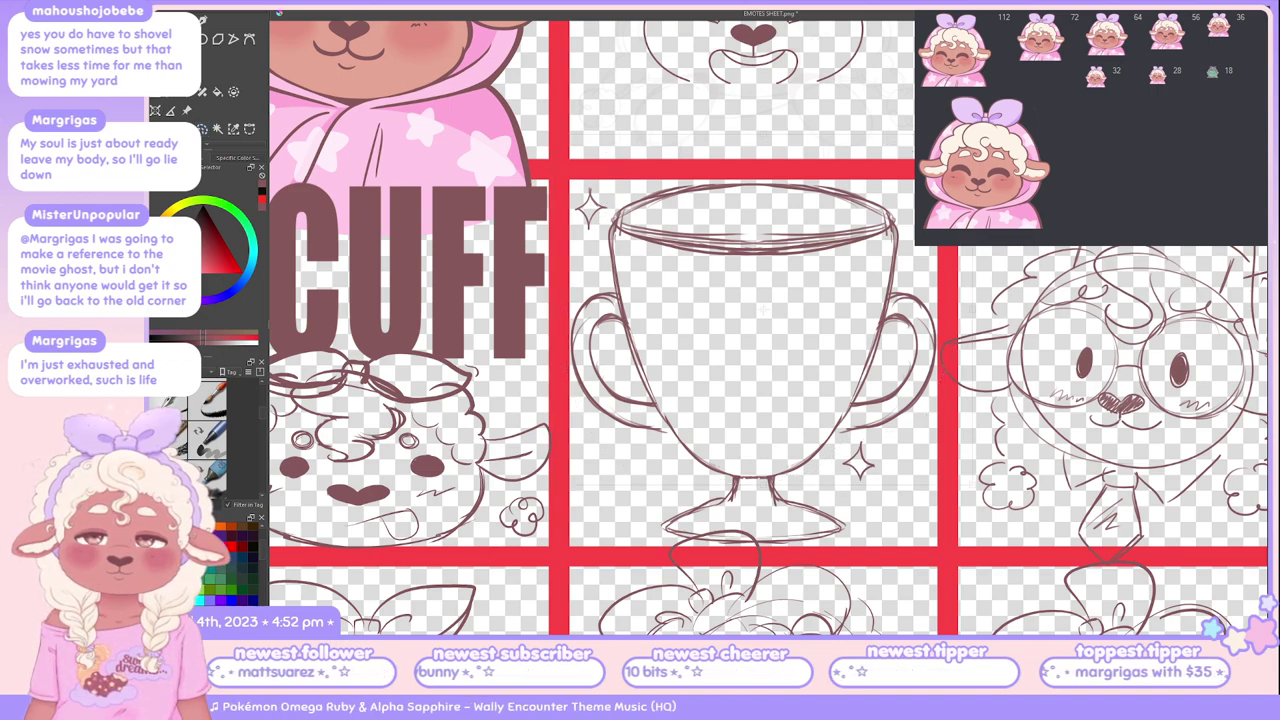
{"action": "left_click_drag", "start_coordinate": [551, 133], "coordinate": [538, 125]}
{"action": "key", "text": "Return"}
{"action": "key", "text": "ctrl+t"}
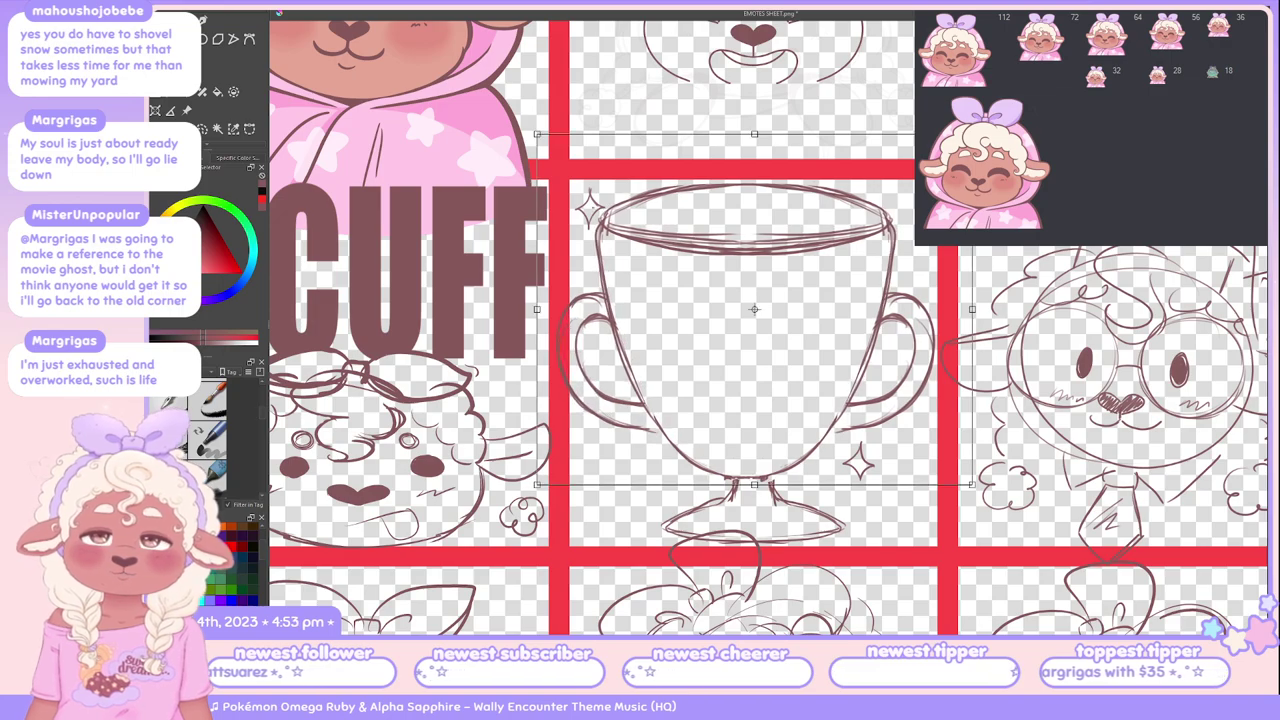
{"action": "left_click_drag", "start_coordinate": [971, 309], "coordinate": [989, 309]}
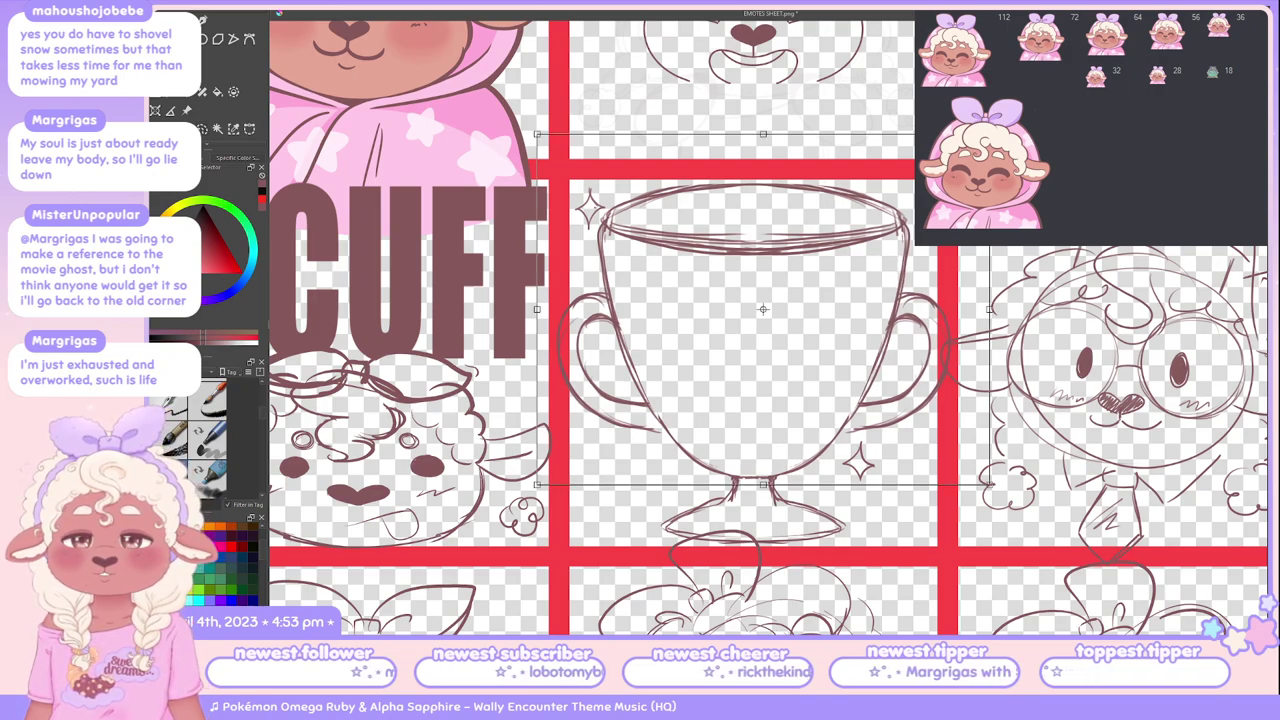
{"action": "key", "text": "Return"}
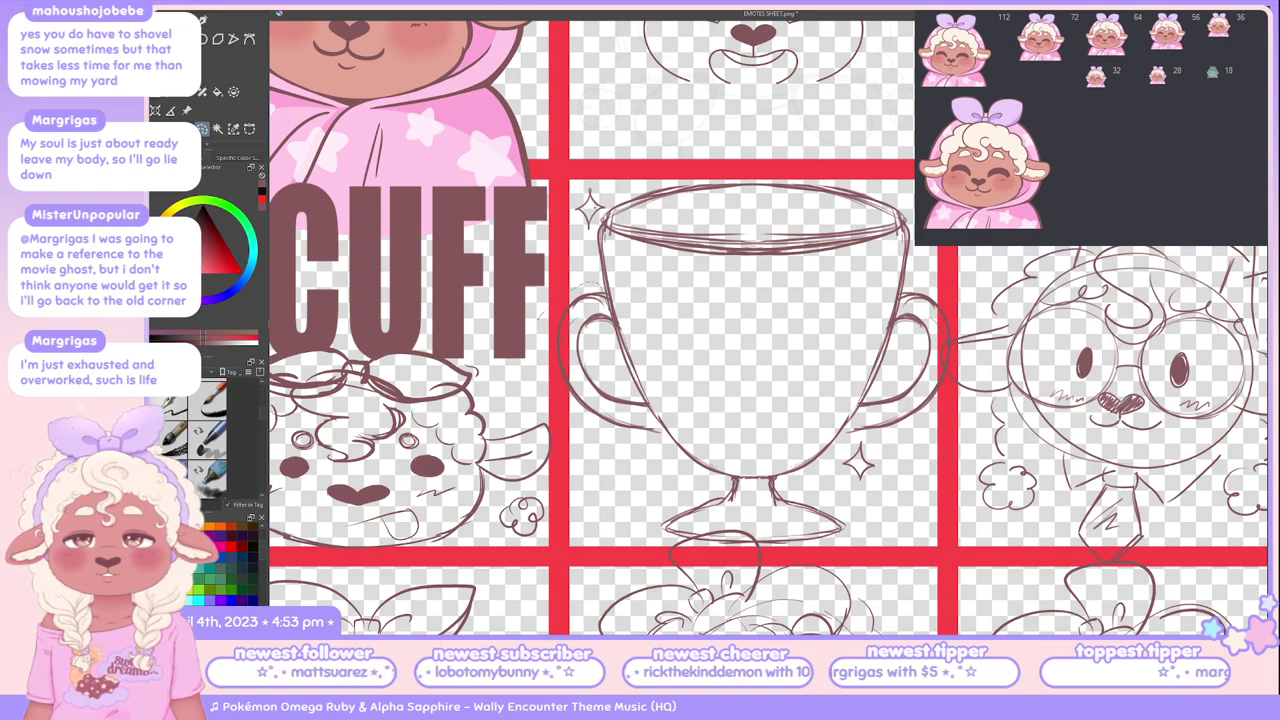
Step: Lasso both trophy handles and squeeze them horizontally closer to the bowl
{"action": "mouse_move", "coordinate": [535, 315]}
{"action": "left_mouse_down"}
{"action": "mouse_move", "coordinate": [537, 355]}
{"action": "mouse_move", "coordinate": [605, 445]}
{"action": "mouse_move", "coordinate": [660, 455]}
{"action": "left_mouse_up"}
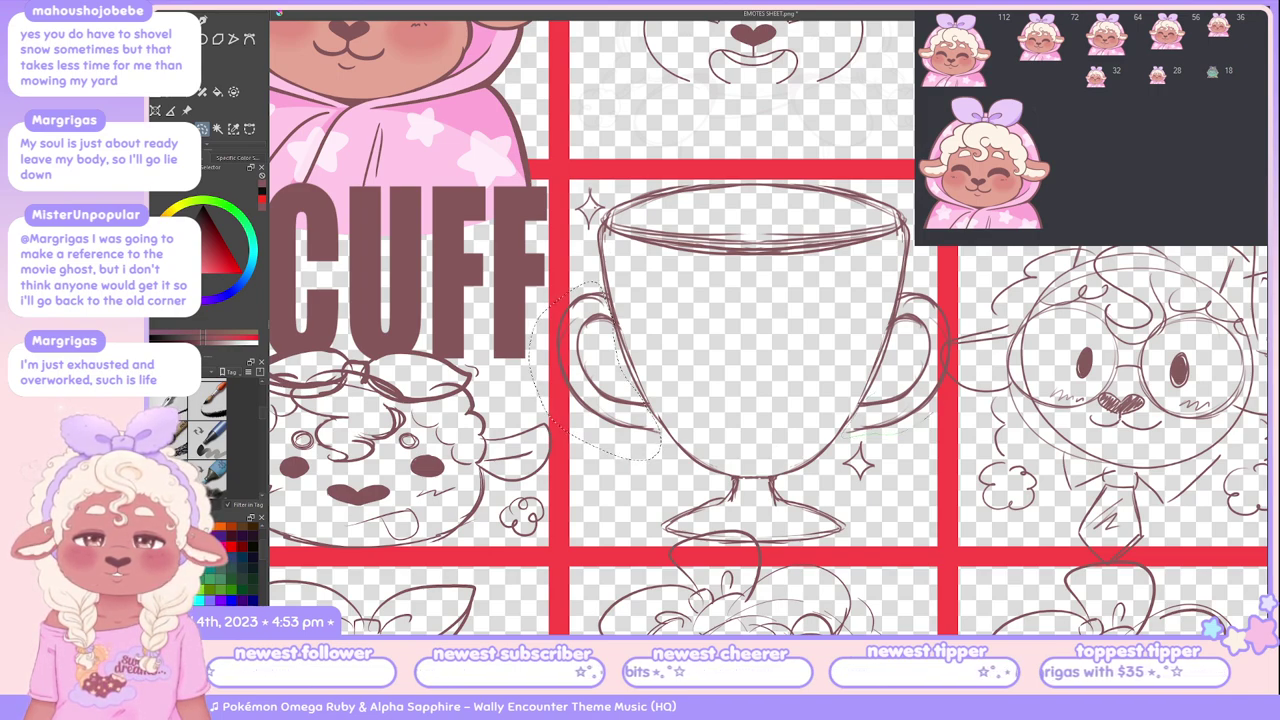
{"action": "mouse_move", "coordinate": [928, 420]}
{"action": "left_mouse_down"}
{"action": "mouse_move", "coordinate": [958, 400]}
{"action": "mouse_move", "coordinate": [968, 350]}
{"action": "mouse_move", "coordinate": [960, 300]}
{"action": "mouse_move", "coordinate": [910, 276]}
{"action": "left_mouse_up"}
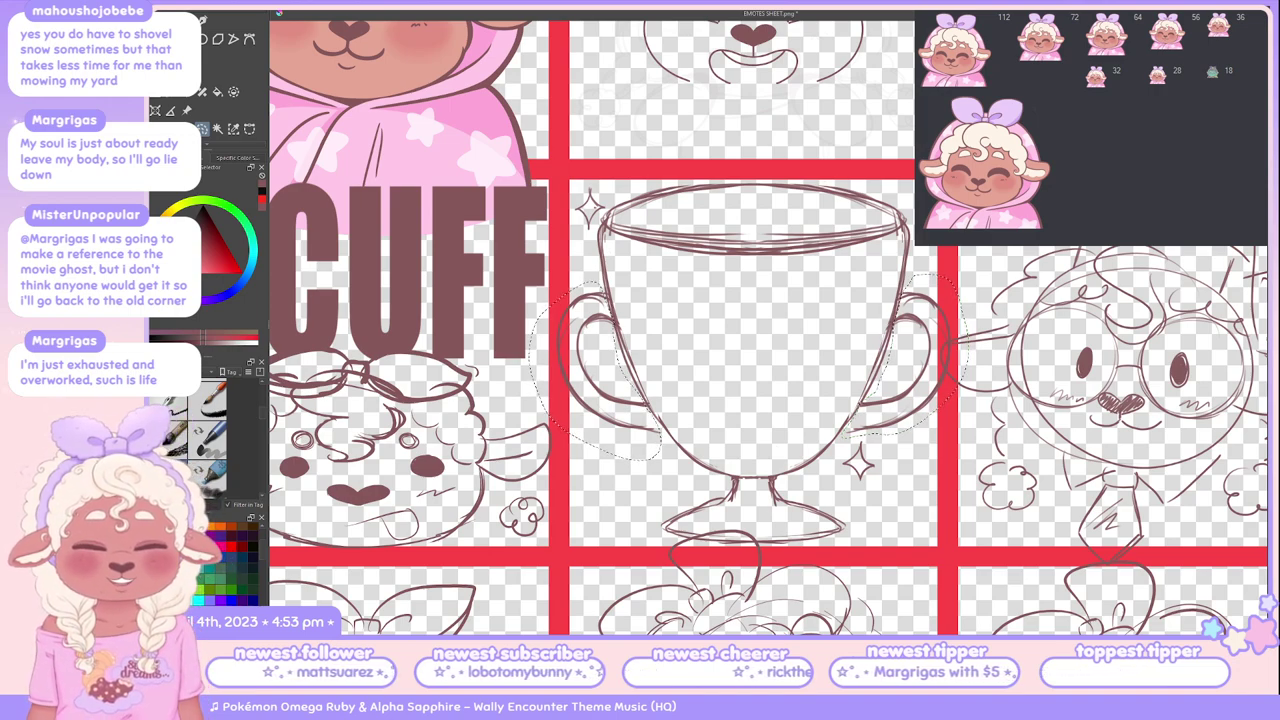
{"action": "key", "text": "ctrl+t"}
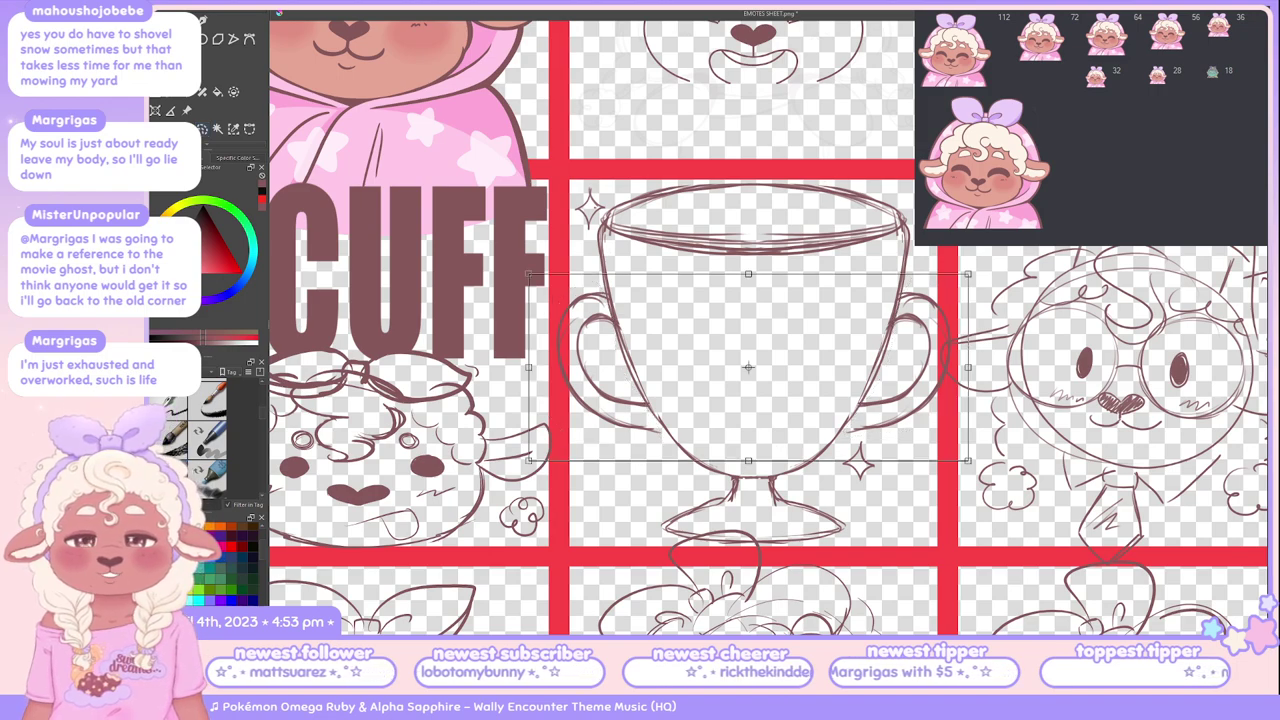
{"action": "left_click_drag", "start_coordinate": [528, 367], "coordinate": [546, 367]}
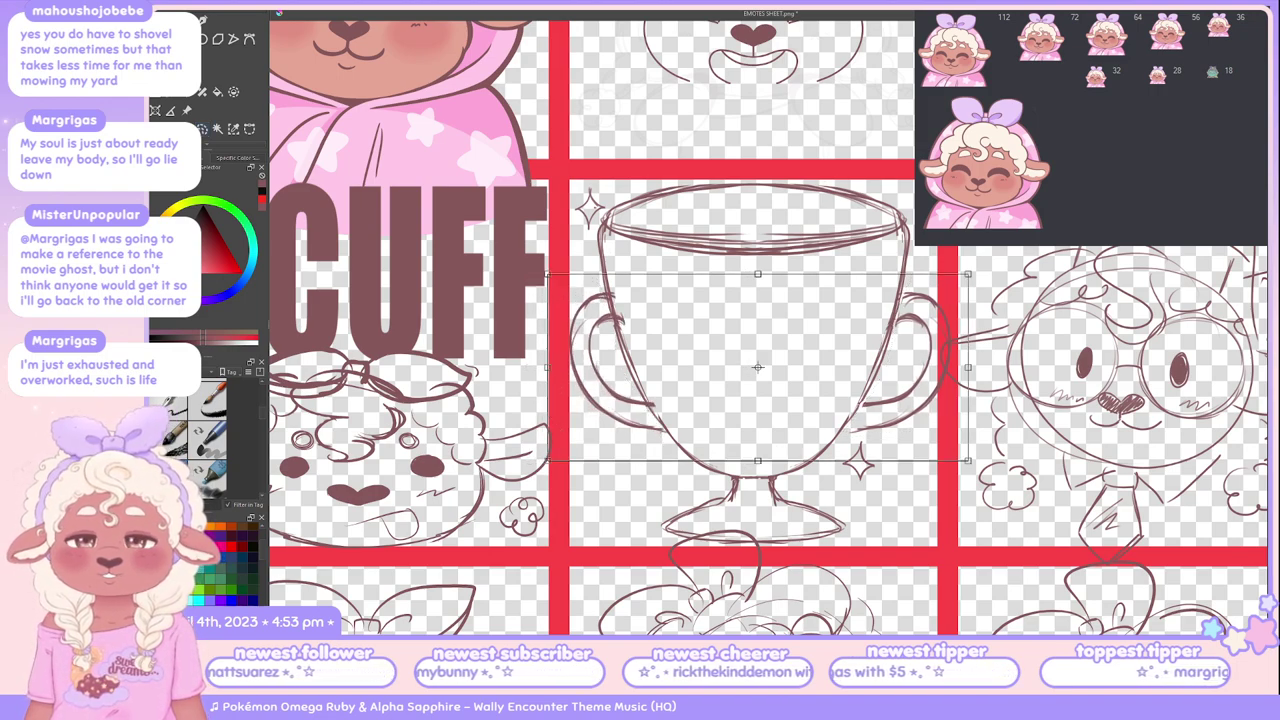
{"action": "key", "text": "Return"}
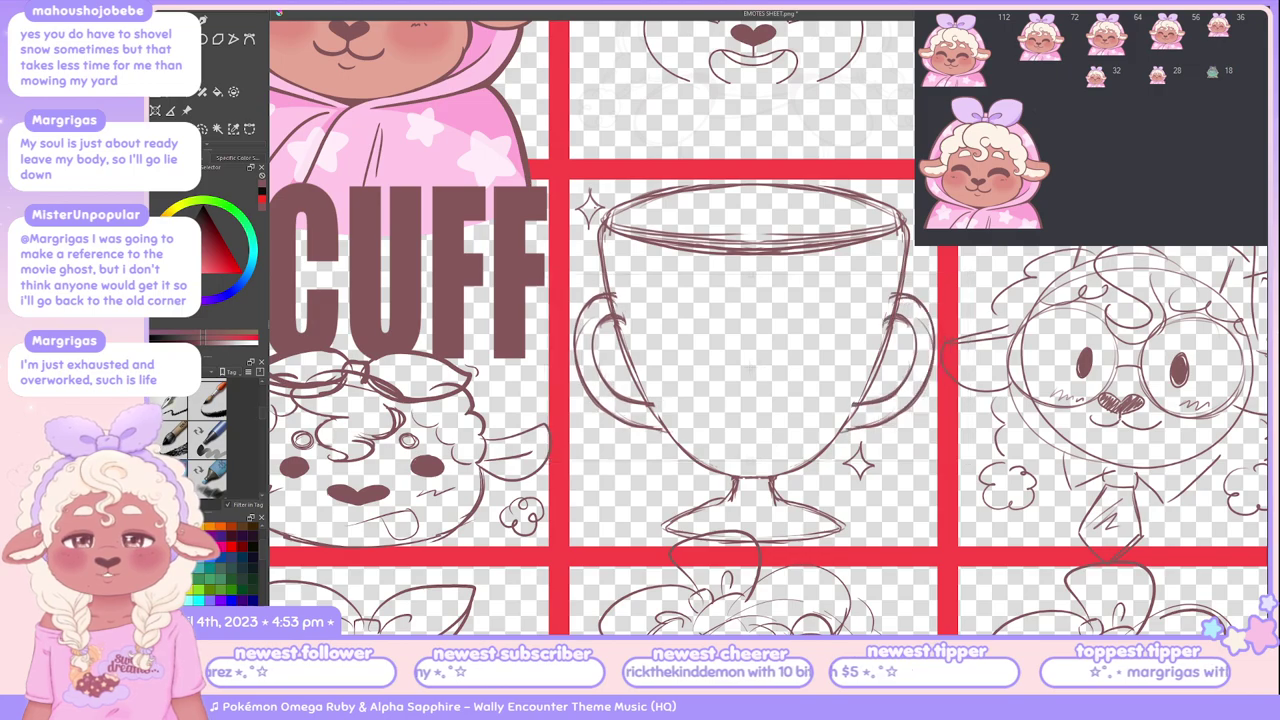
Step: Restore the handles' width and distort them so their lower ends taper inward and reach further down the bowl
{"action": "key", "text": "ctrl+t"}
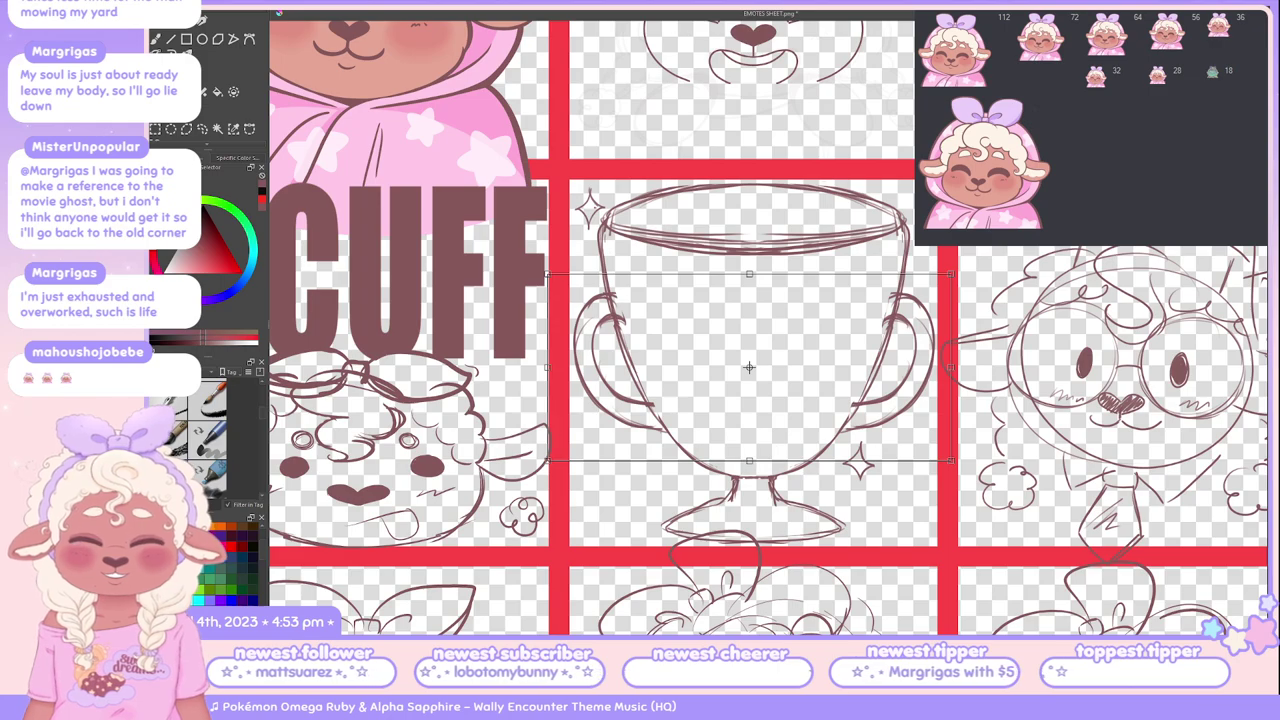
{"action": "left_click_drag", "start_coordinate": [548, 367], "coordinate": [528, 367]}
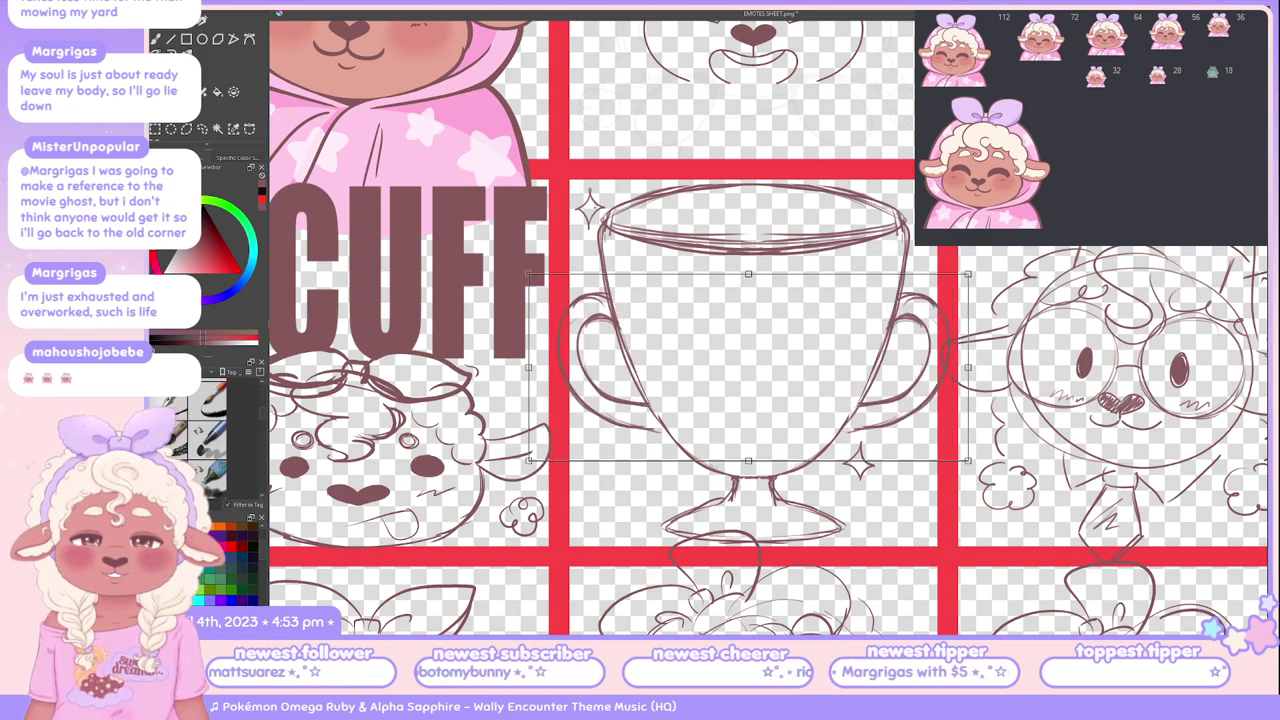
{"action": "left_click_drag", "start_coordinate": [528, 460], "coordinate": [550, 460]}
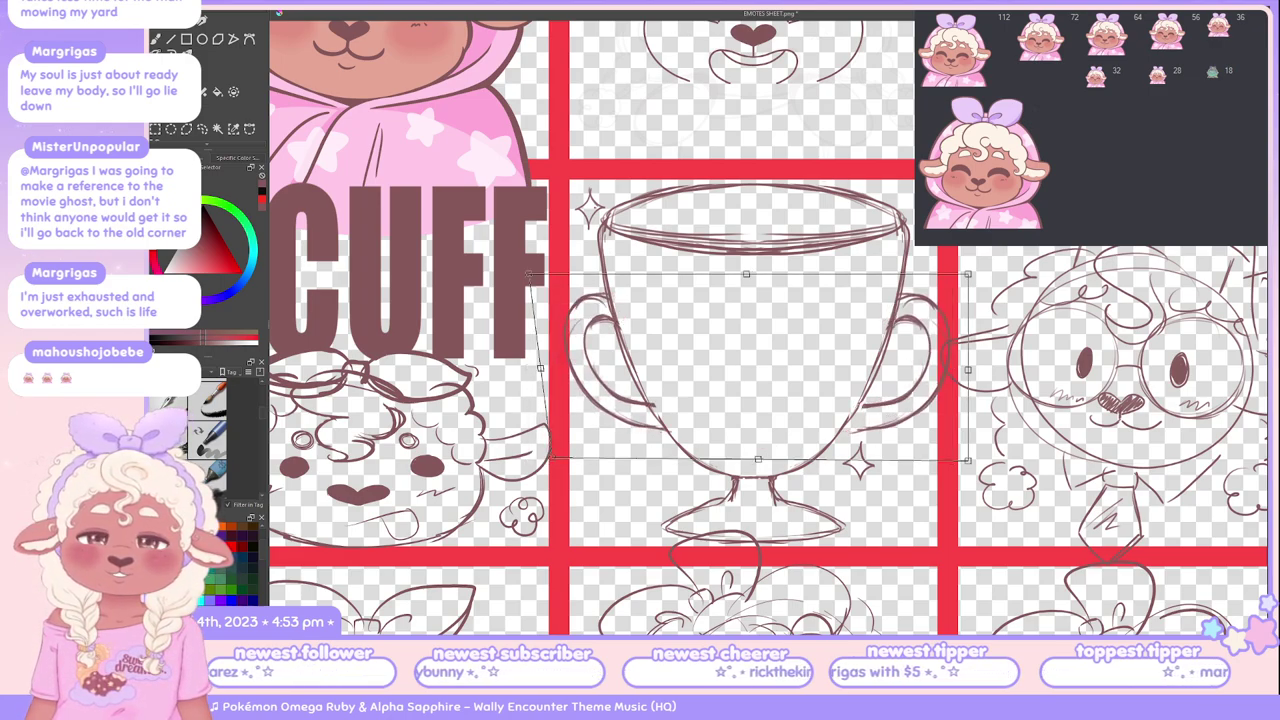
{"action": "key", "text": "Return"}
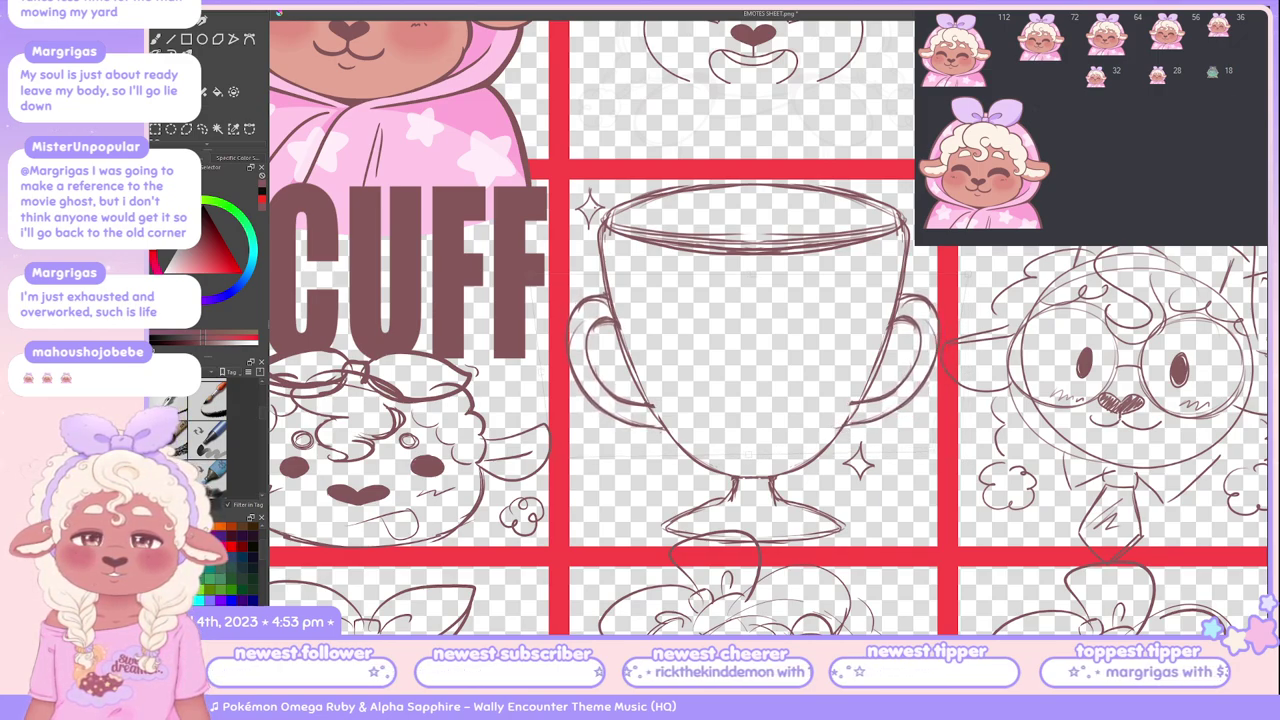
{"action": "key", "text": "ctrl+t"}
{"action": "key", "text": "Return"}
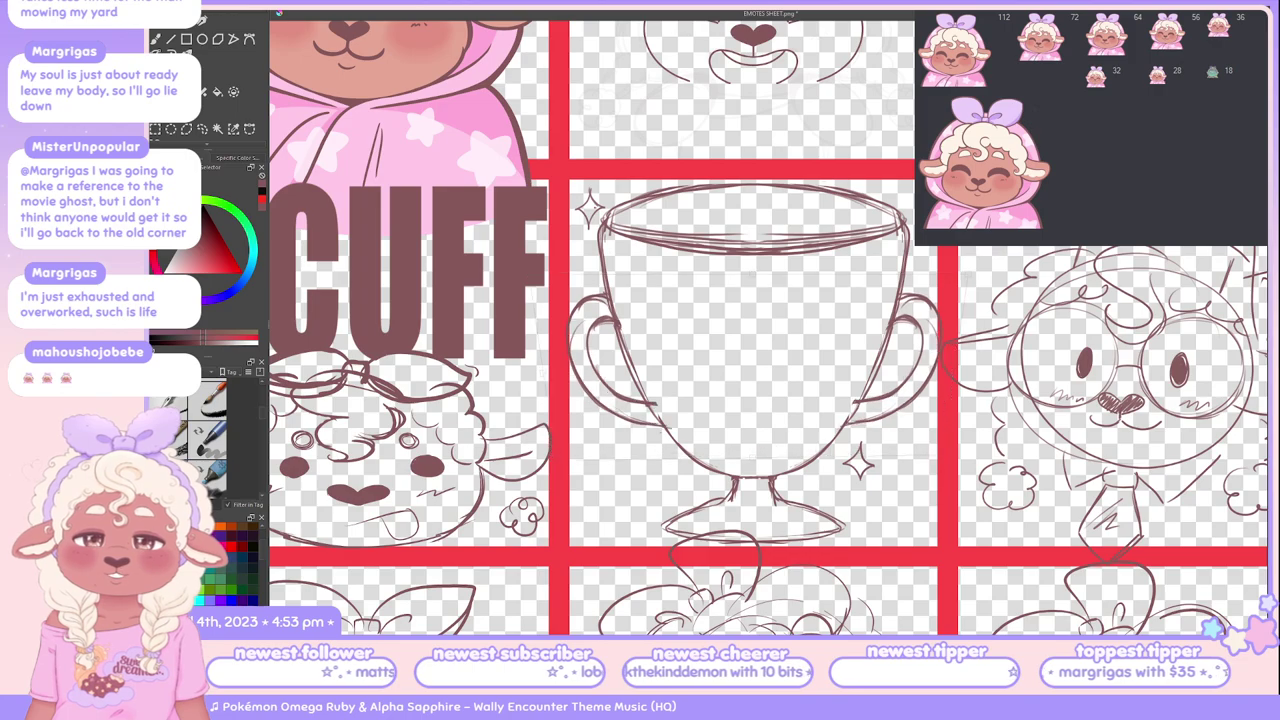
{"action": "key", "text": "ctrl+t"}
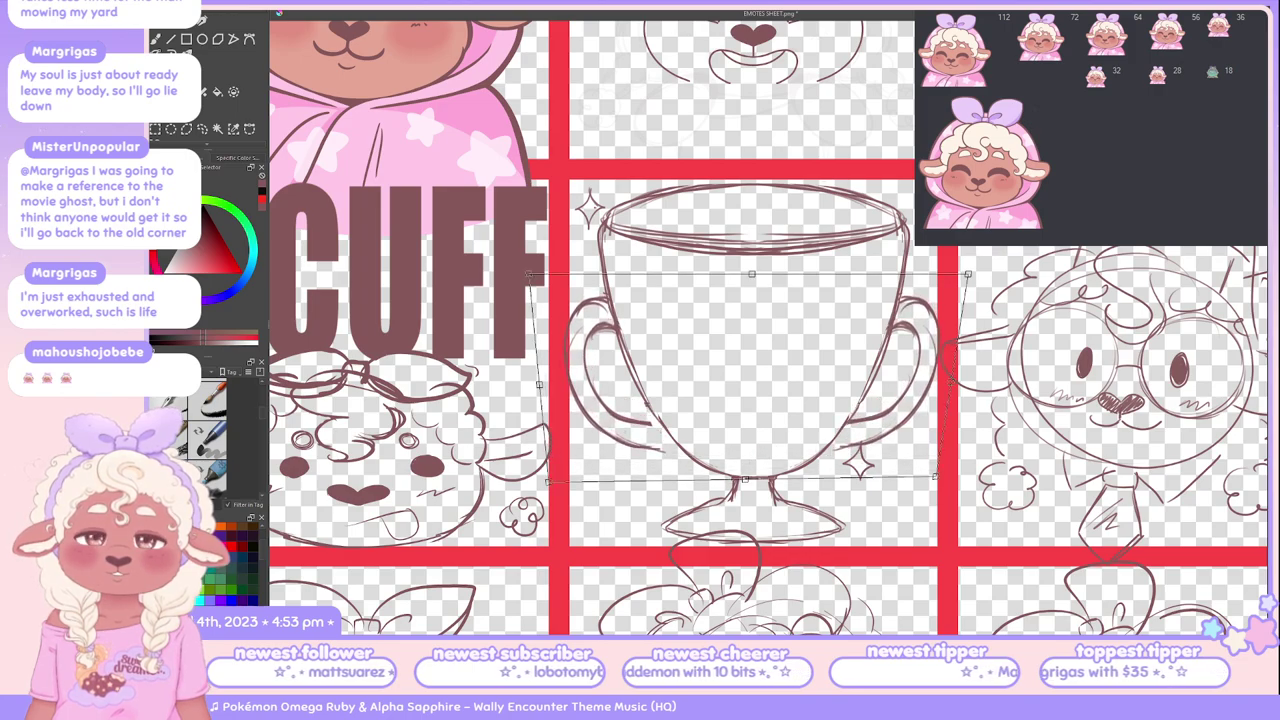
{"action": "left_click_drag", "start_coordinate": [528, 273], "coordinate": [515, 279]}
{"action": "left_click_drag", "start_coordinate": [967, 273], "coordinate": [976, 275]}
{"action": "key", "text": "Return"}
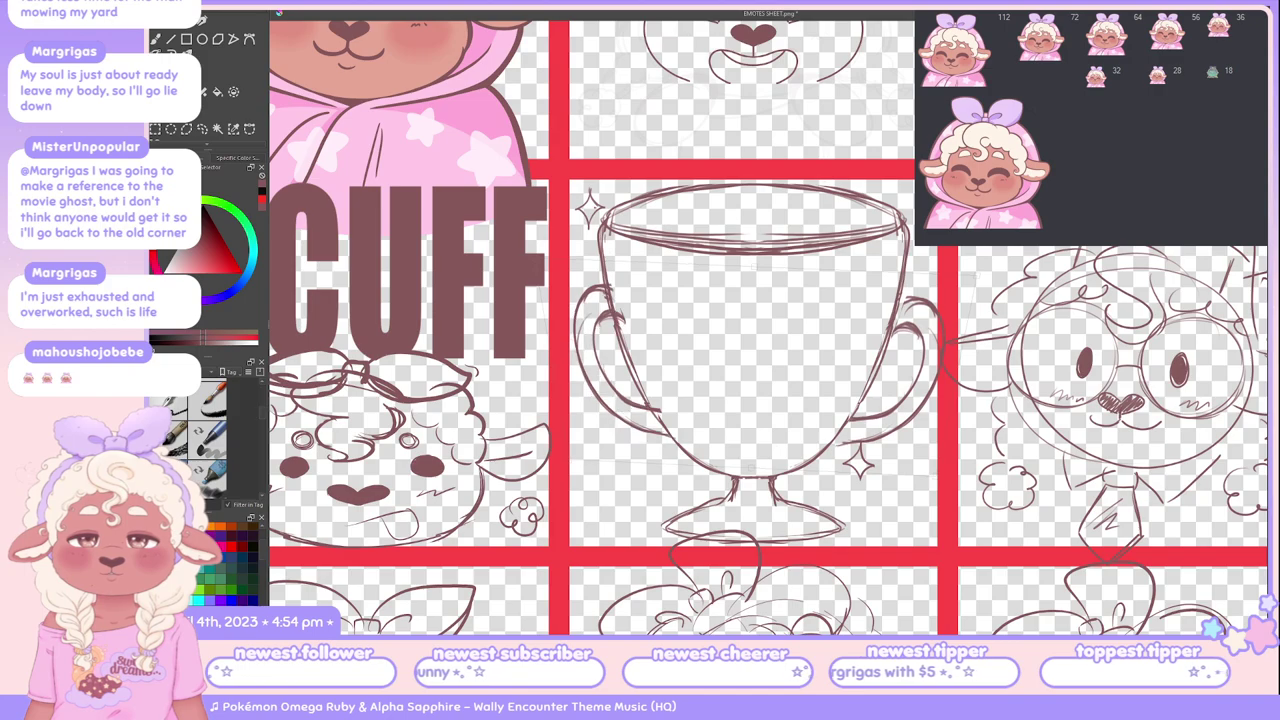
Step: Readjust the lassoed trophy handles so they sit evenly against both sides of the bowl, and clear the selection
{"action": "key", "text": "ctrl+z"}
{"action": "key", "text": "Return"}
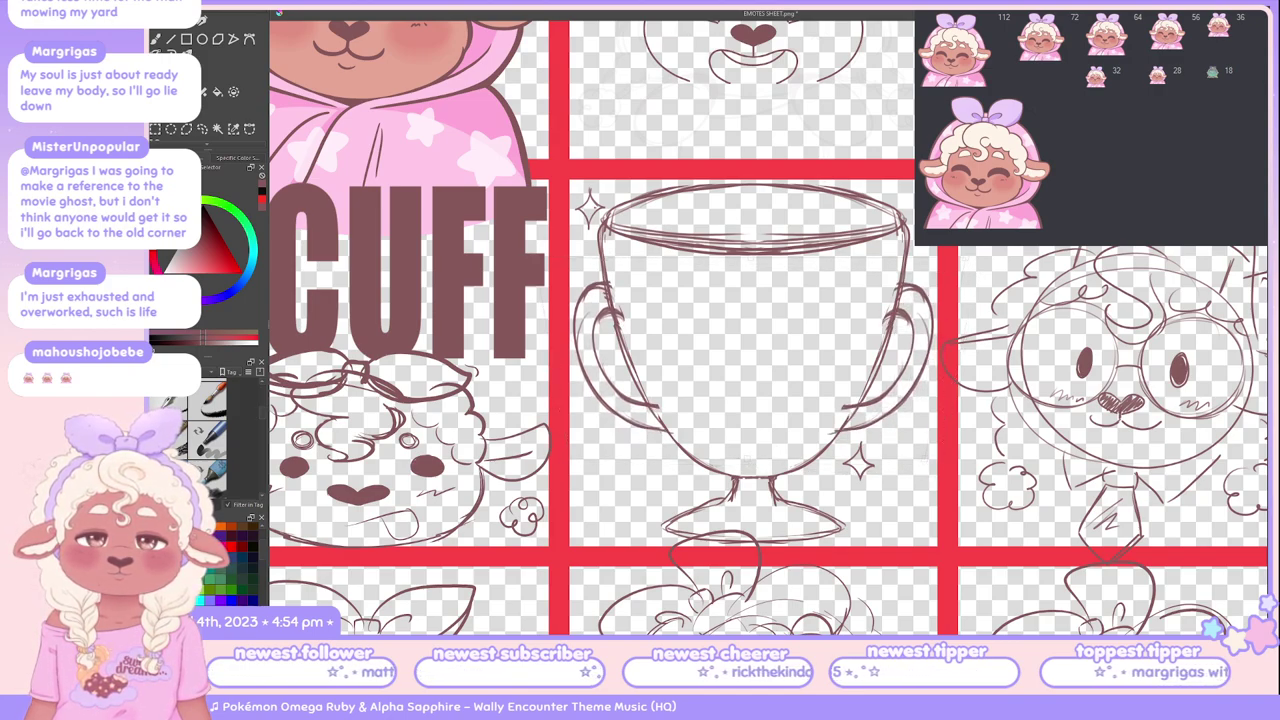
{"action": "key", "text": "ctrl+z"}
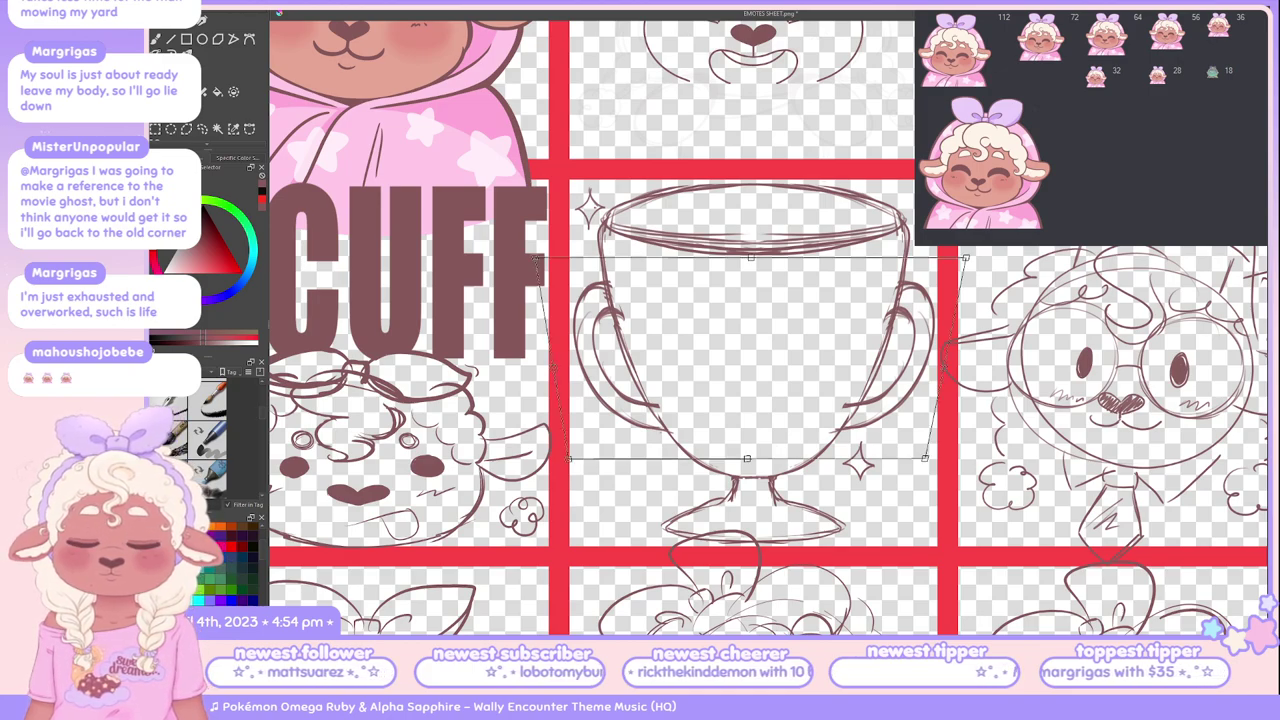
{"action": "key", "text": "Return"}
{"action": "key", "text": "ctrl+shift+d"}
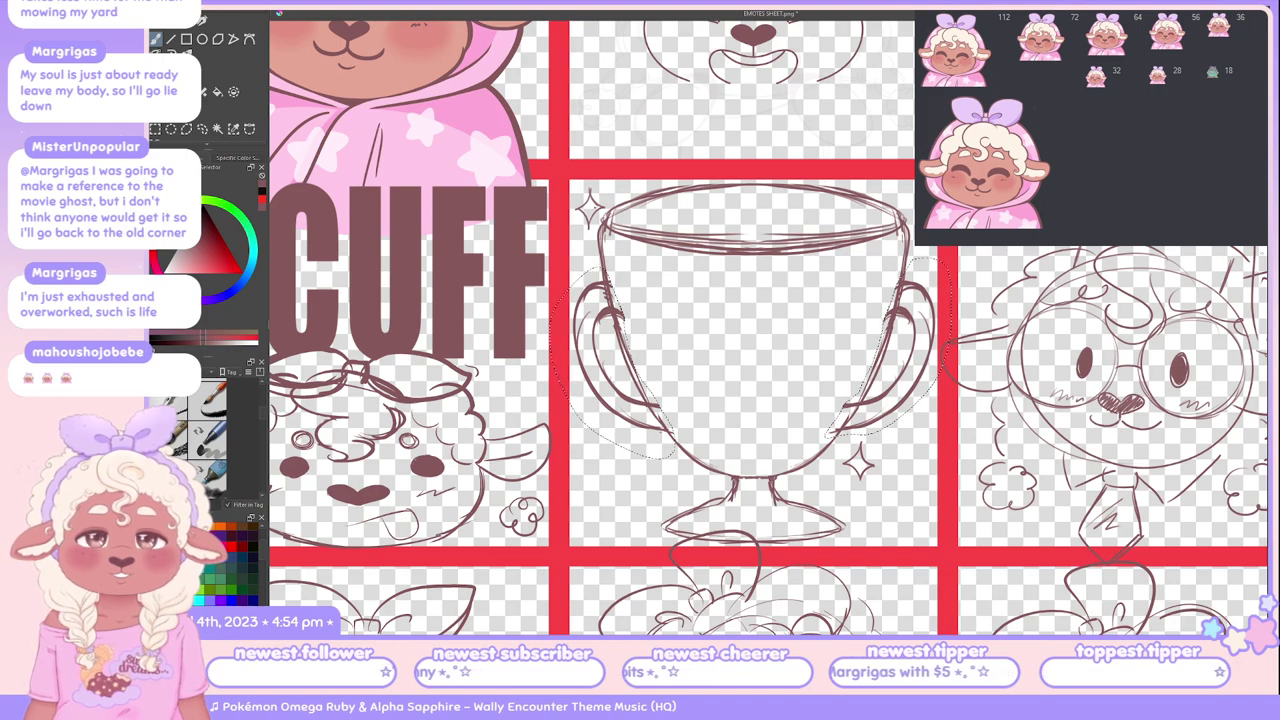
{"action": "key", "text": "ctrl+t"}
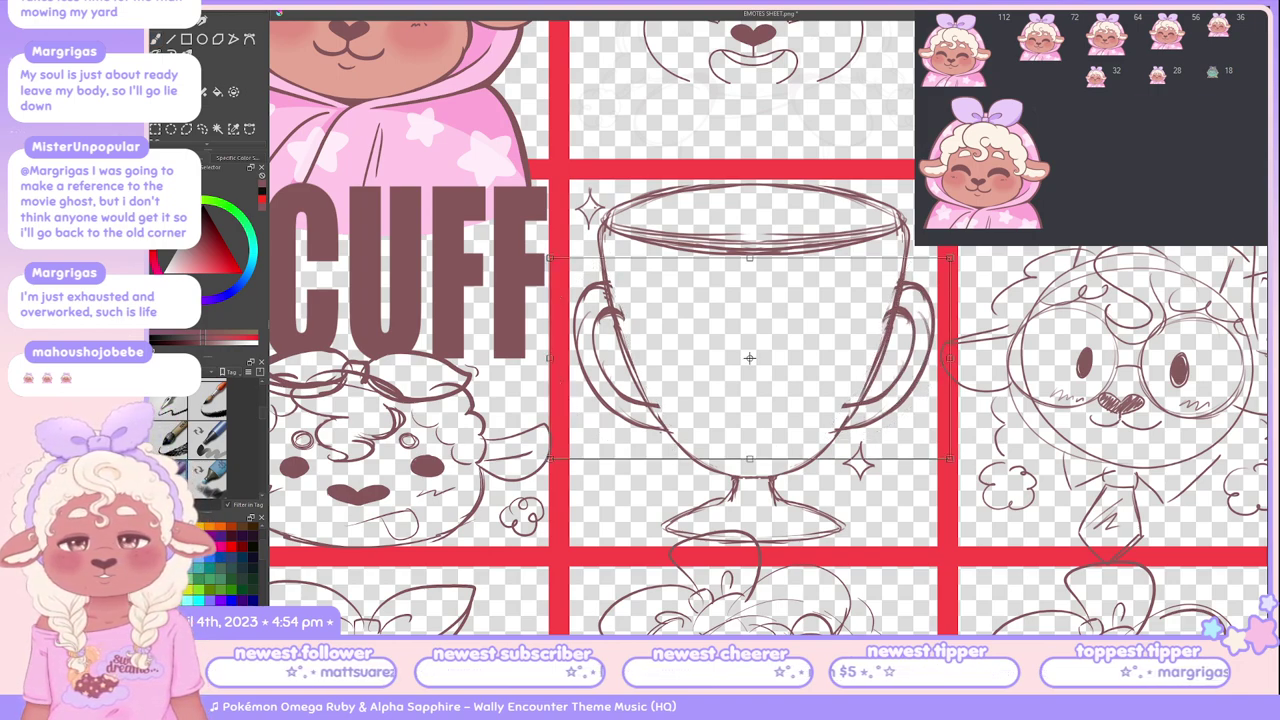
{"action": "key", "text": "Return"}
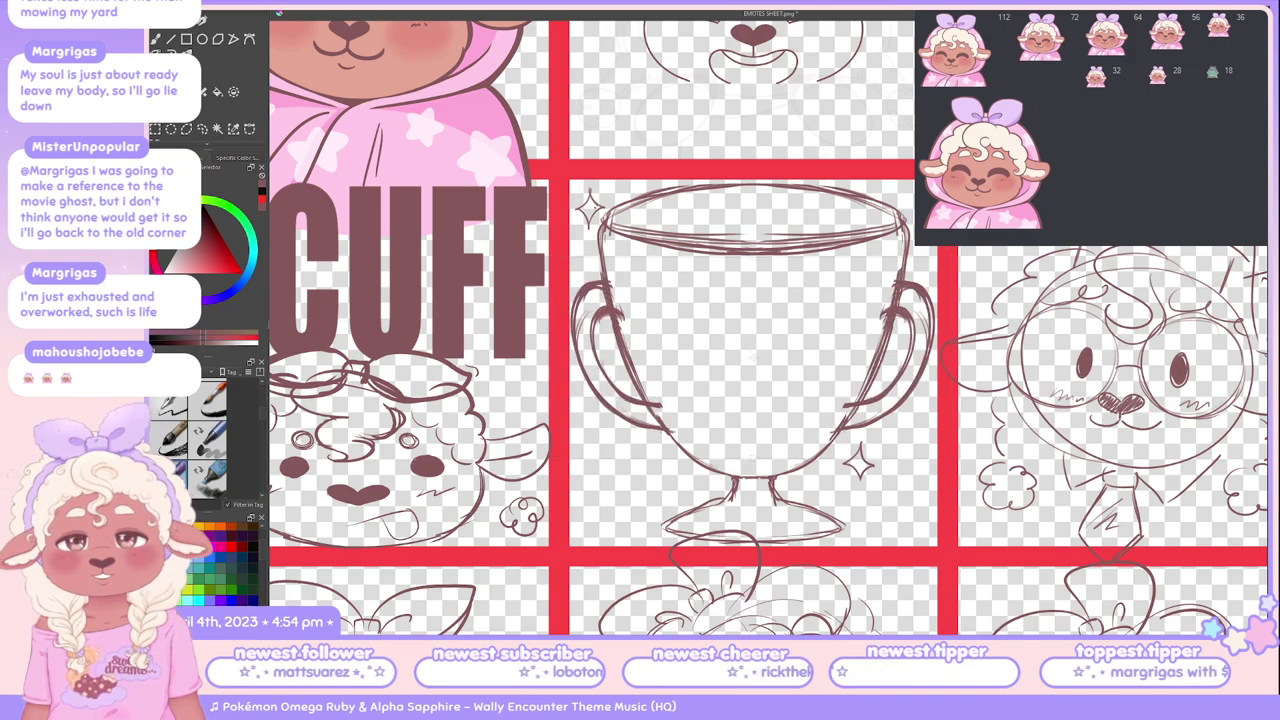
{"action": "key", "text": "ctrl+t"}
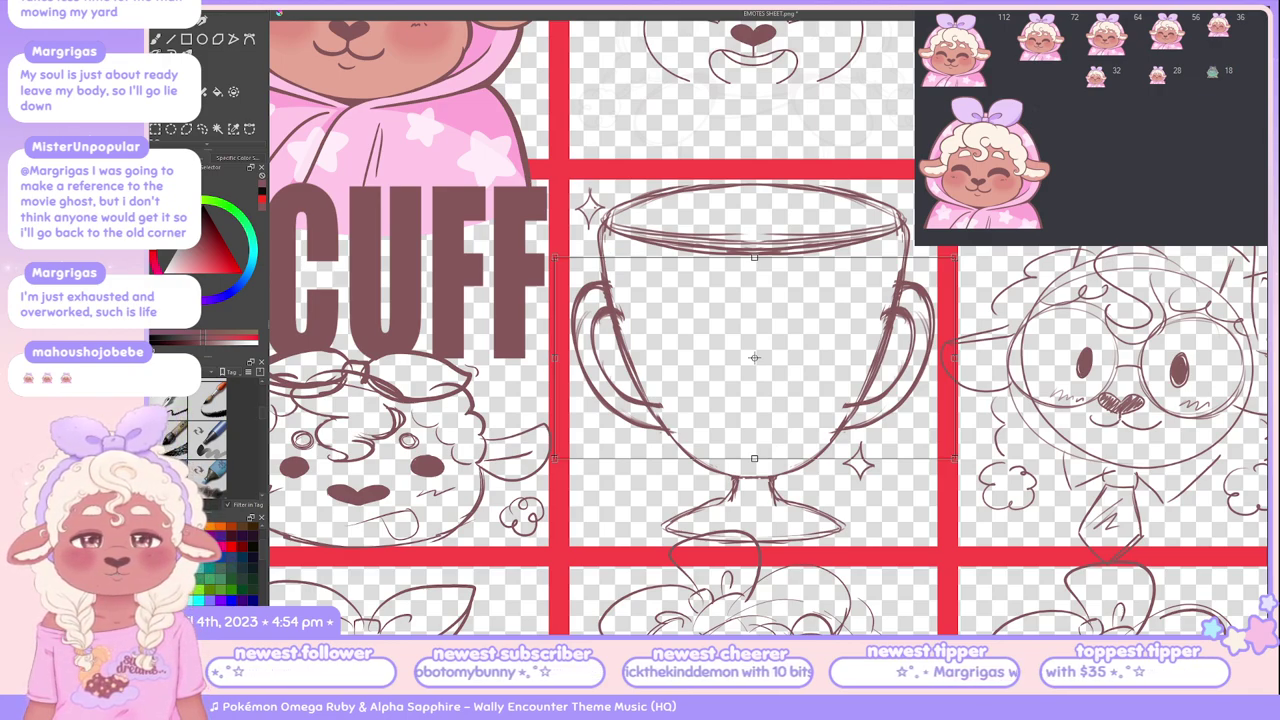
{"action": "key", "text": "Return"}
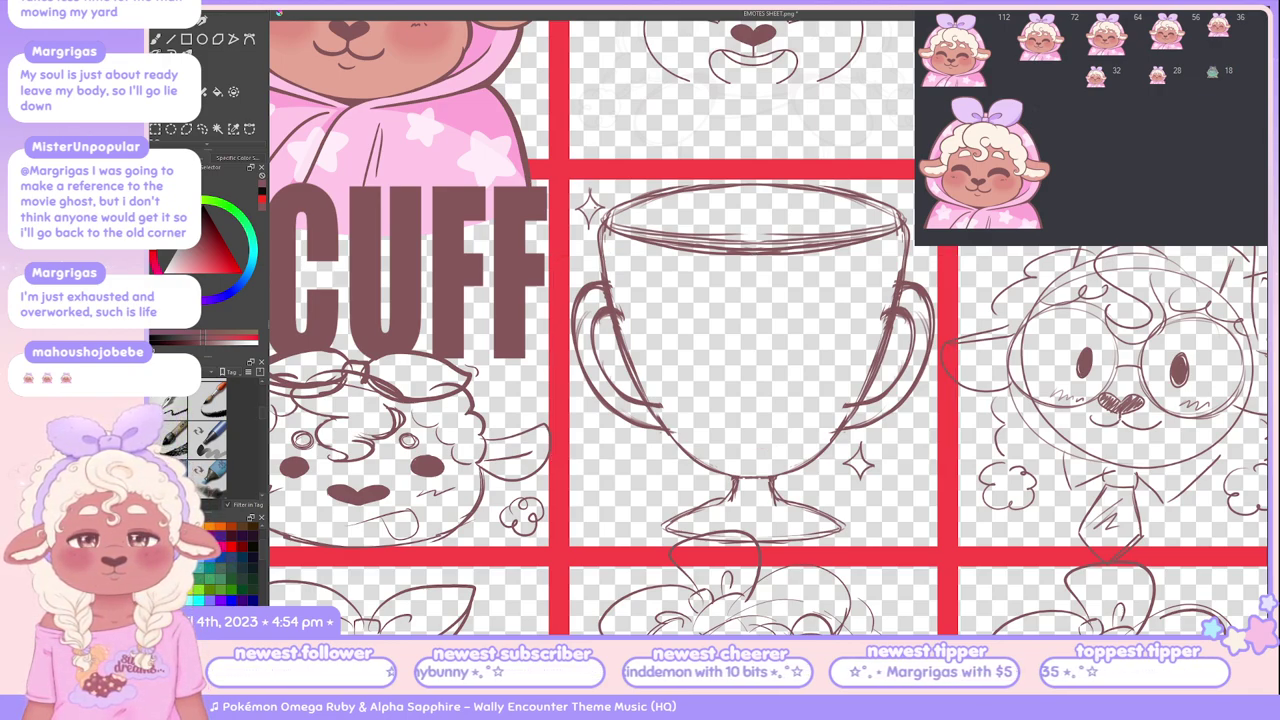
{"action": "left_click_drag", "start_coordinate": [560, 265], "coordinate": [905, 265]}
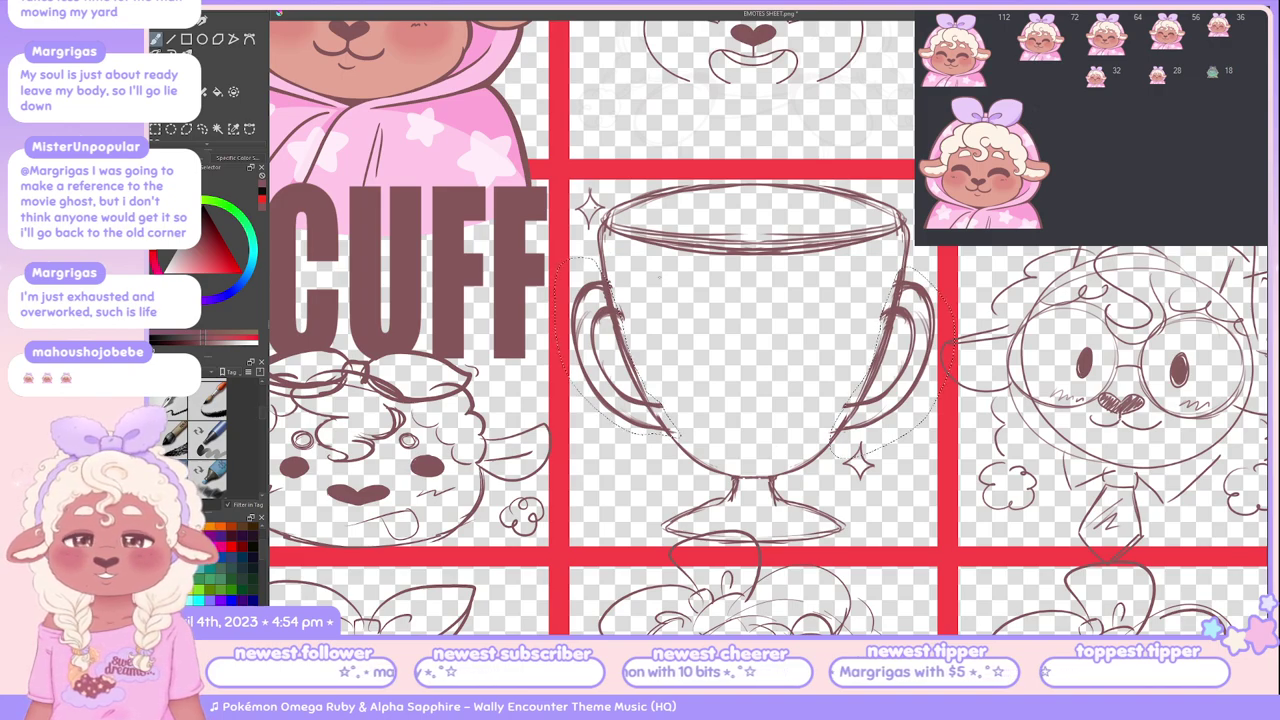
{"action": "key", "text": "ctrl+d"}
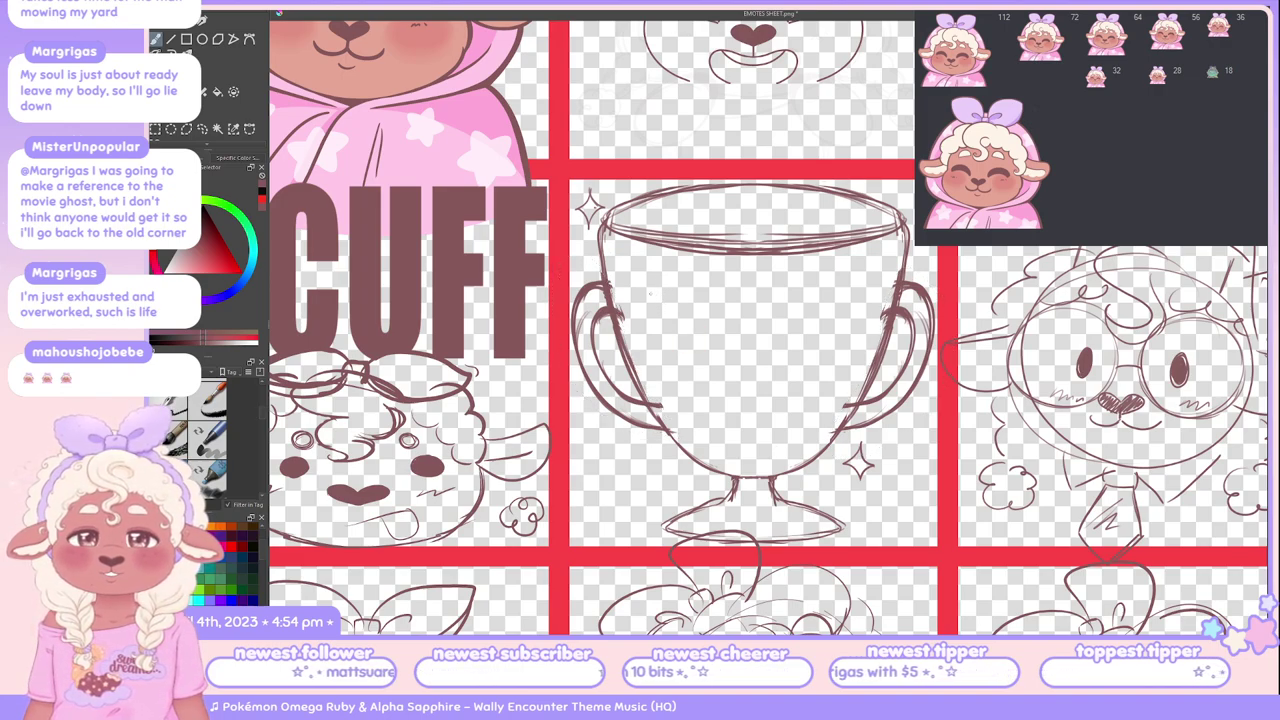
Step: Clean up the stray overlapping sketch lines on the trophy's handles
{"action": "key", "text": "p"}
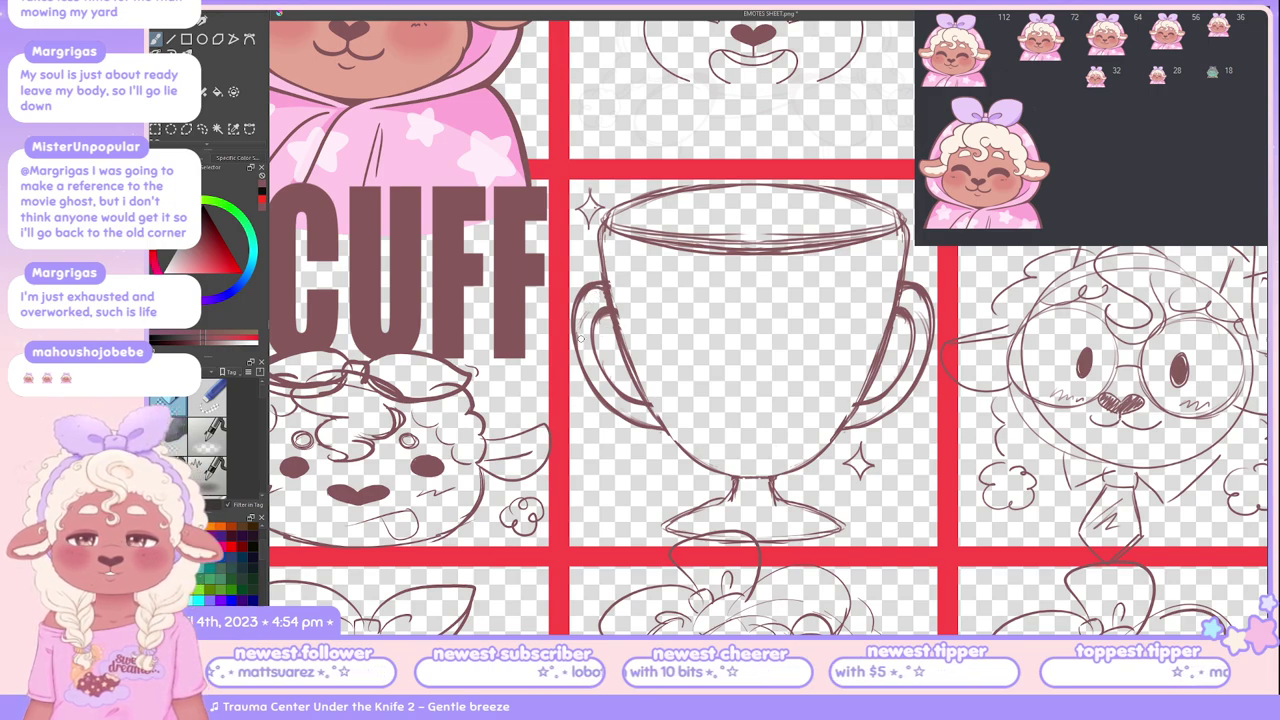
{"action": "left_click_drag", "start_coordinate": [586, 318], "coordinate": [576, 364]}
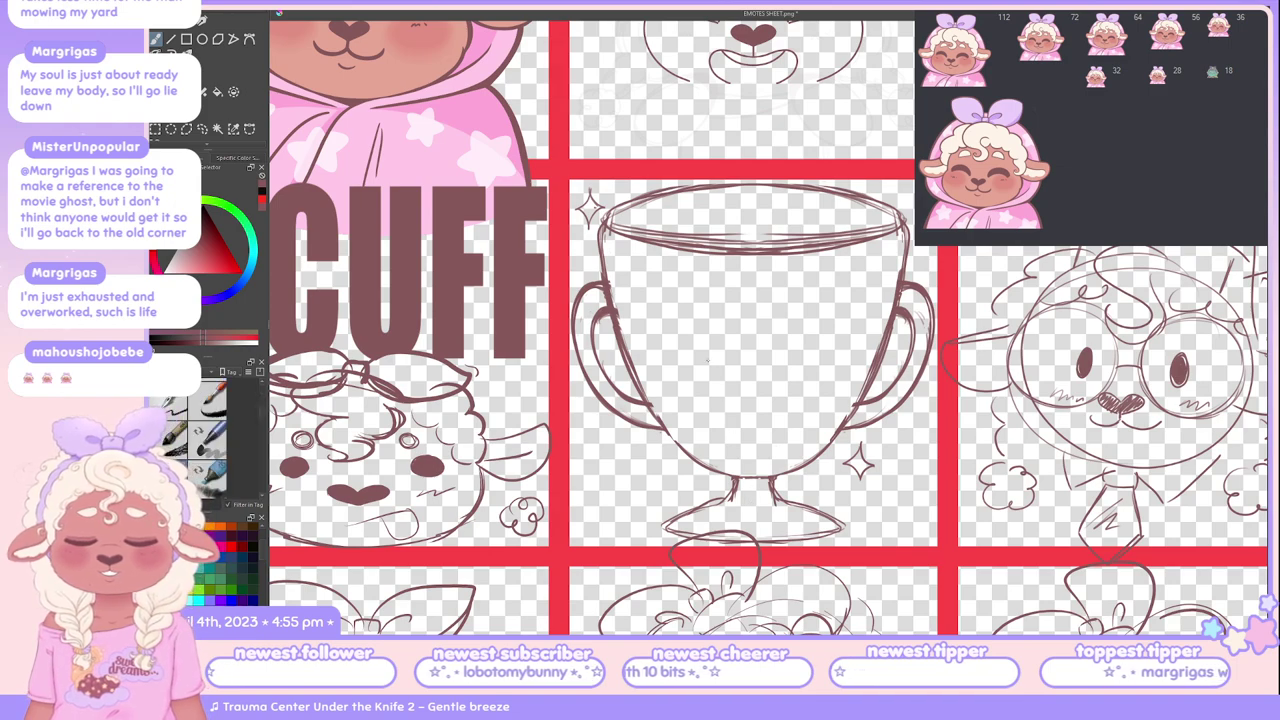
Step: Handwrite "First Try" in two lines across the front of the trophy's bowl, undoing the false starts
{"action": "mouse_move", "coordinate": [672, 268]}
{"action": "left_mouse_down"}
{"action": "mouse_move", "coordinate": [646, 302]}
{"action": "mouse_move", "coordinate": [644, 355]}
{"action": "left_mouse_up"}
{"action": "key", "text": "ctrl+z"}
{"action": "mouse_move", "coordinate": [673, 264]}
{"action": "left_mouse_down"}
{"action": "mouse_move", "coordinate": [654, 332]}
{"action": "mouse_move", "coordinate": [676, 328]}
{"action": "mouse_move", "coordinate": [640, 338]}
{"action": "left_mouse_up"}
{"action": "key", "text": "ctrl+z"}
{"action": "key", "text": "ctrl+z"}
{"action": "key", "text": "ctrl+z"}
{"action": "key", "text": "ctrl+z"}
{"action": "mouse_move", "coordinate": [664, 268]}
{"action": "left_mouse_down"}
{"action": "mouse_move", "coordinate": [690, 272]}
{"action": "mouse_move", "coordinate": [656, 332]}
{"action": "left_mouse_up"}
{"action": "mouse_move", "coordinate": [654, 330]}
{"action": "left_mouse_down"}
{"action": "mouse_move", "coordinate": [680, 310]}
{"action": "mouse_move", "coordinate": [686, 332]}
{"action": "mouse_move", "coordinate": [698, 330]}
{"action": "mouse_move", "coordinate": [720, 300]}
{"action": "left_mouse_up"}
{"action": "left_click_drag", "start_coordinate": [734, 300], "coordinate": [728, 336]}
{"action": "mouse_move", "coordinate": [768, 282]}
{"action": "left_mouse_down"}
{"action": "mouse_move", "coordinate": [738, 314]}
{"action": "mouse_move", "coordinate": [752, 346]}
{"action": "left_mouse_up"}
{"action": "mouse_move", "coordinate": [722, 360]}
{"action": "left_mouse_down"}
{"action": "mouse_move", "coordinate": [714, 412]}
{"action": "mouse_move", "coordinate": [740, 376]}
{"action": "mouse_move", "coordinate": [758, 378]}
{"action": "left_mouse_up"}
{"action": "mouse_move", "coordinate": [760, 376]}
{"action": "left_mouse_down"}
{"action": "mouse_move", "coordinate": [770, 400]}
{"action": "mouse_move", "coordinate": [740, 448]}
{"action": "left_mouse_up"}
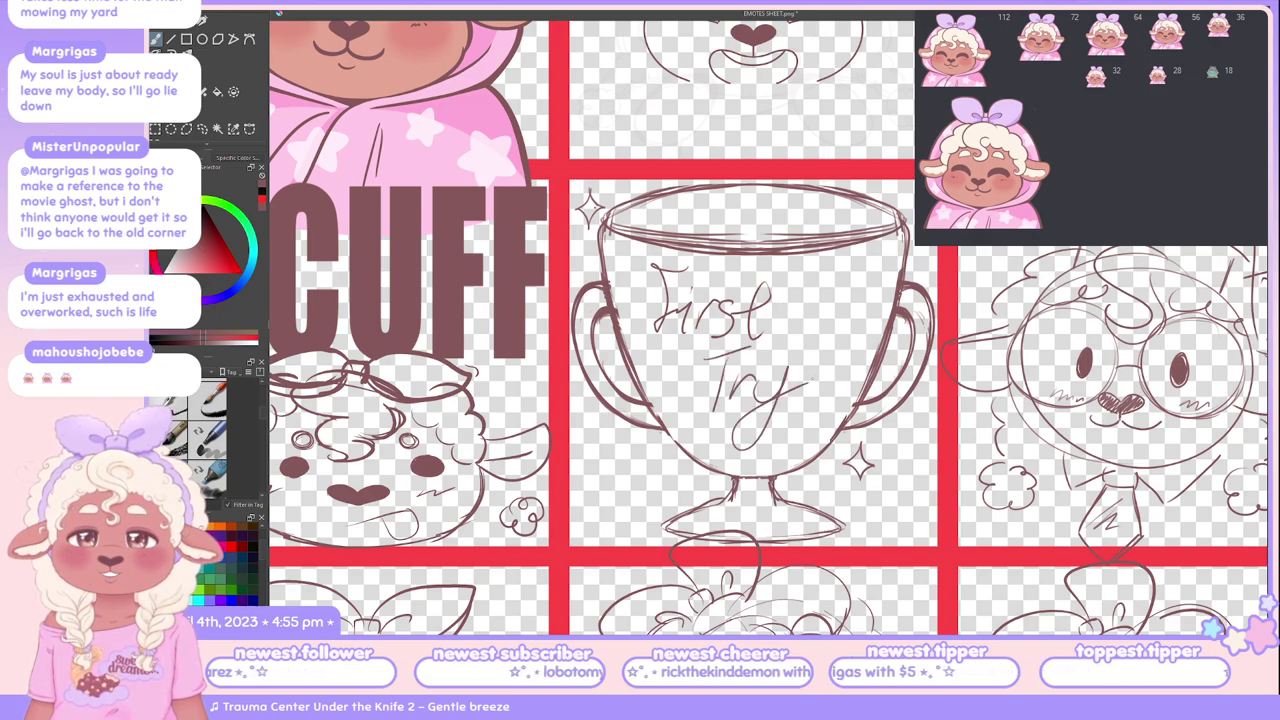
Step: Undo all of the handwritten lettering on the trophy's bowl
{"action": "key", "text": "ctrl+z"}
{"action": "key", "text": "ctrl+z"}
{"action": "key", "text": "ctrl+z"}
{"action": "key", "text": "ctrl+z"}
{"action": "key", "text": "ctrl+z"}
{"action": "key", "text": "ctrl+z"}
{"action": "key", "text": "ctrl+z"}
{"action": "key", "text": "ctrl+z"}
{"action": "key", "text": "ctrl+z"}
{"action": "key", "text": "ctrl+z"}
{"action": "key", "text": "ctrl+z"}
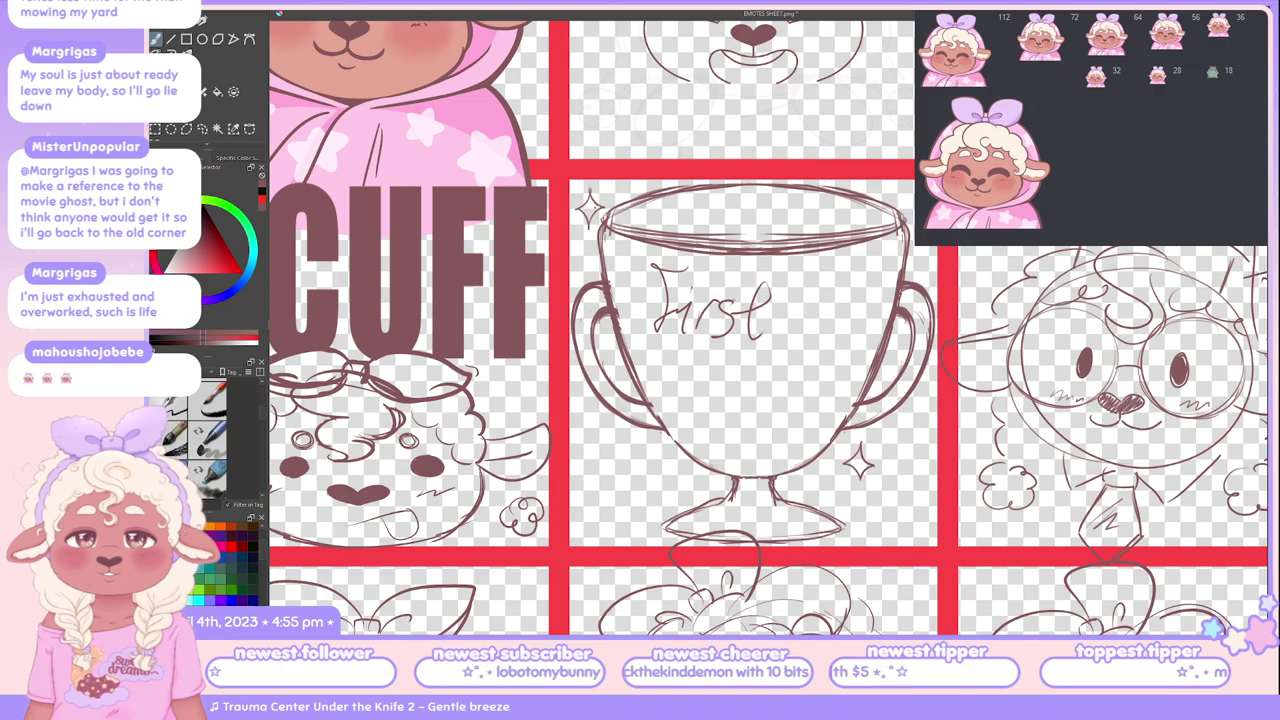
{"action": "key", "text": "ctrl+z"}
{"action": "key", "text": "ctrl+z"}
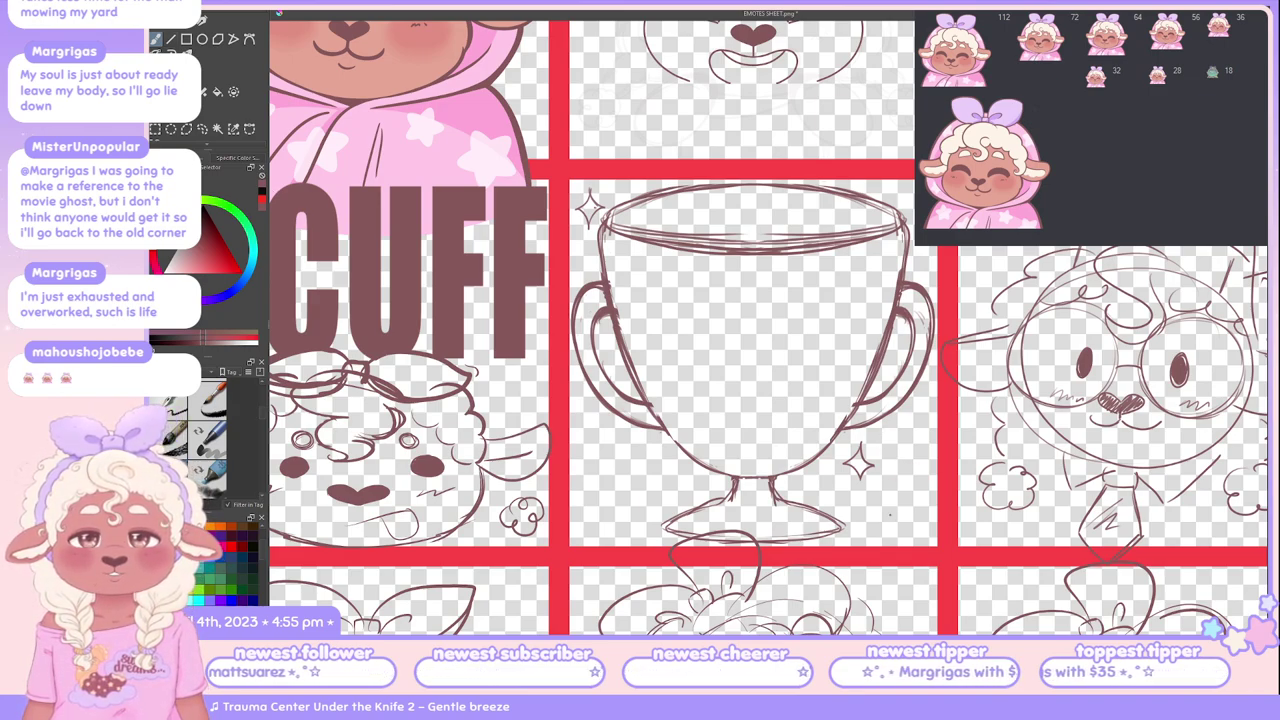
Step: Draw a small four-pointed sparkle beside the trophy's base, at its lower right
{"action": "mouse_move", "coordinate": [892, 516]}
{"action": "left_mouse_down"}
{"action": "mouse_move", "coordinate": [888, 536]}
{"action": "mouse_move", "coordinate": [907, 522]}
{"action": "left_mouse_up"}
{"action": "left_click_drag", "start_coordinate": [907, 522], "coordinate": [893, 508]}
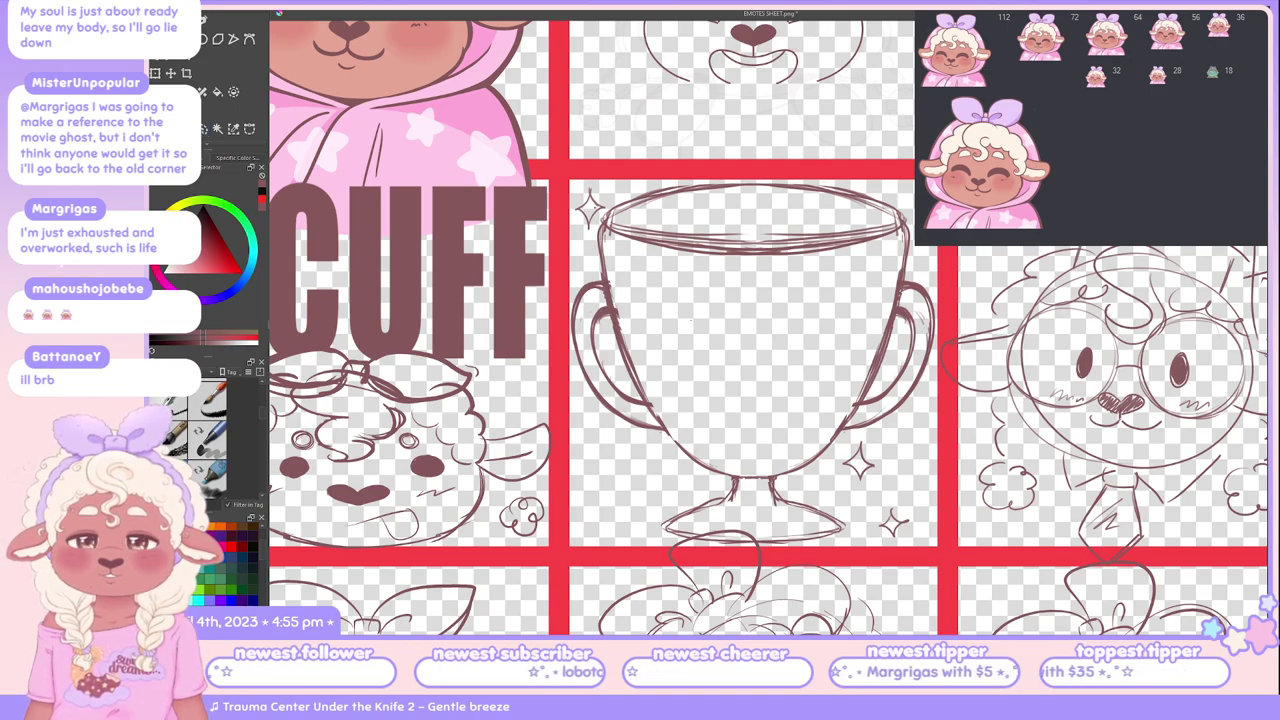
Step: Add the text "FIRST" in large, bold rounded lettering and move it onto the upper part of the trophy's bowl
{"action": "left_click", "coordinate": [685, 298]}
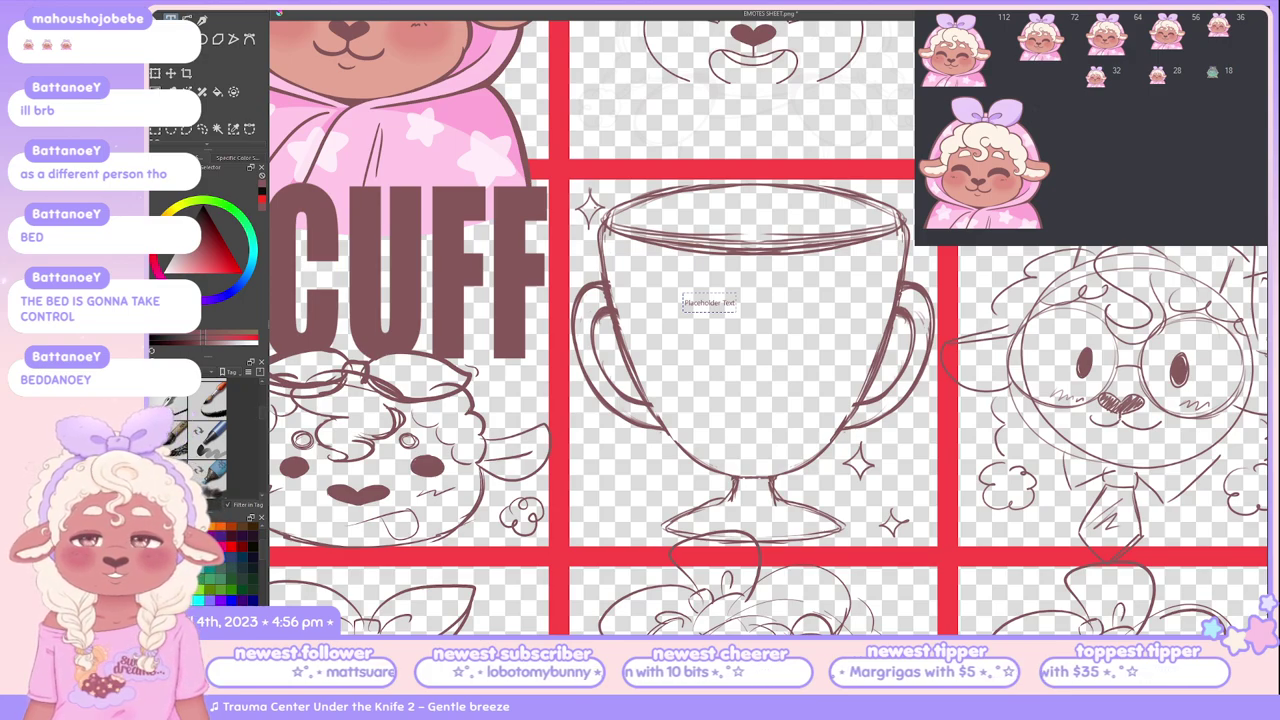
{"action": "type", "text": "FIRST"}
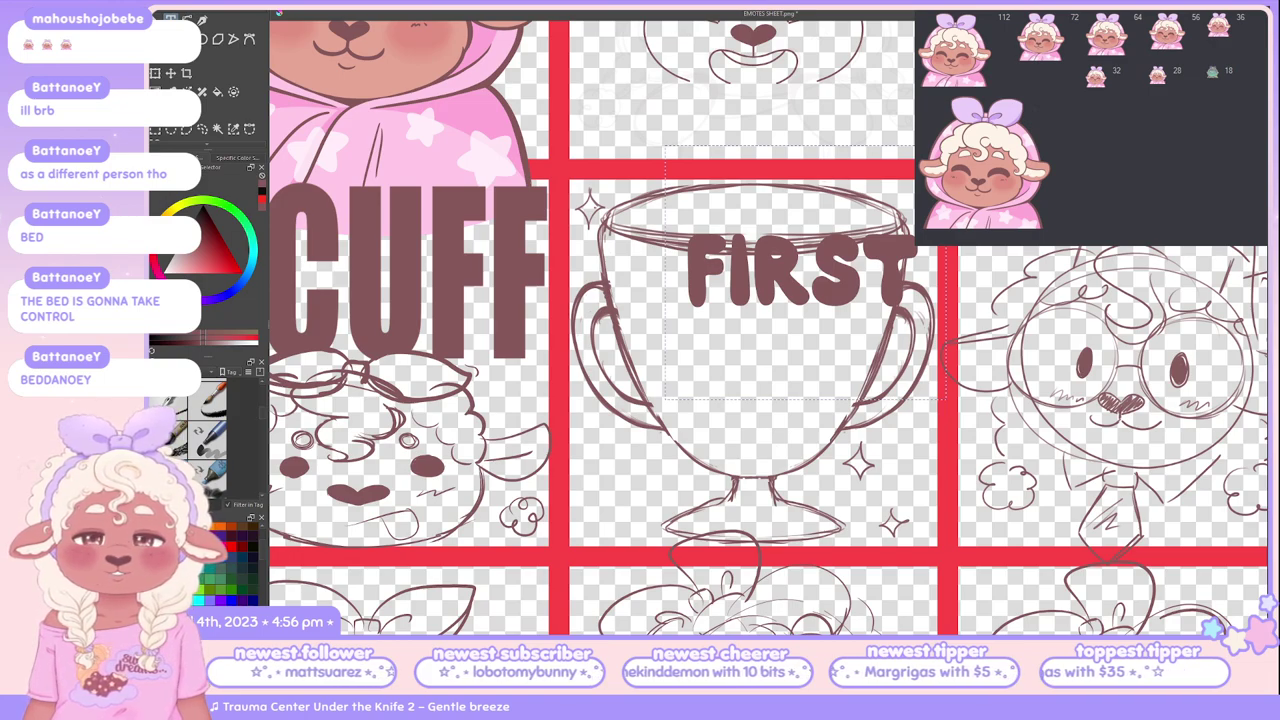
{"action": "key", "text": "ctrl+t"}
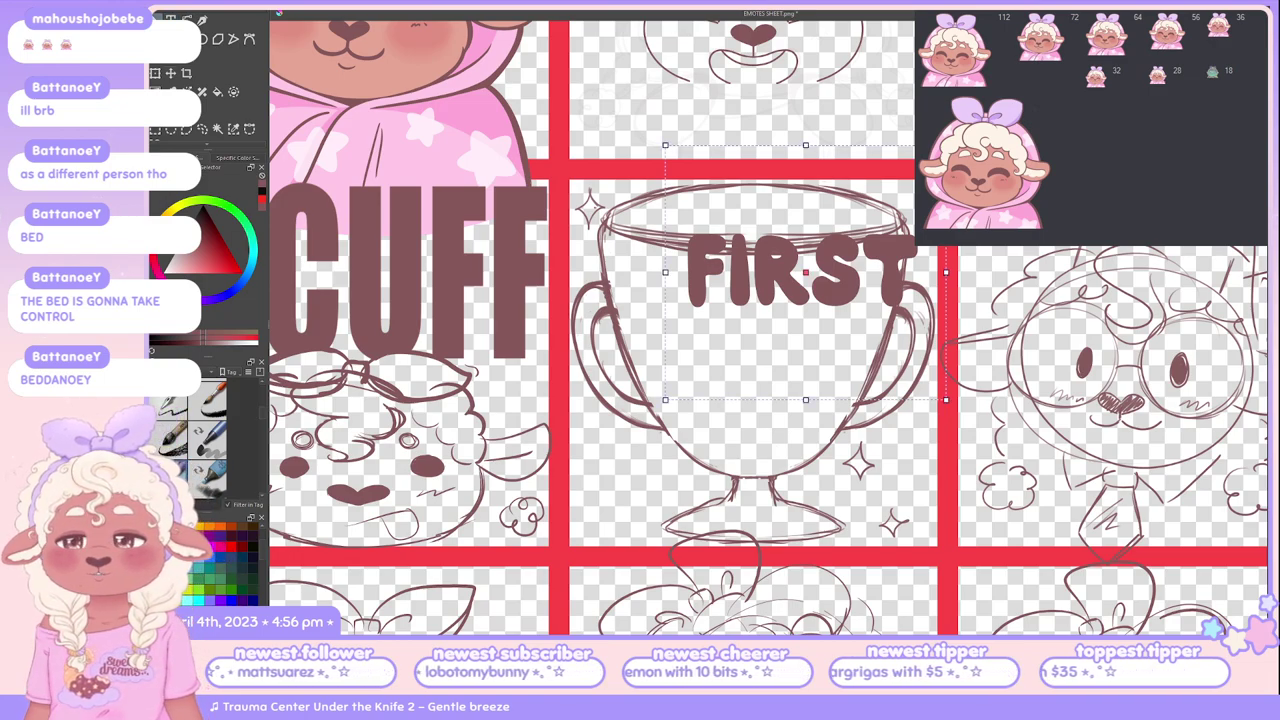
{"action": "key", "text": "t"}
{"action": "left_click_drag", "start_coordinate": [805, 270], "coordinate": [761, 295]}
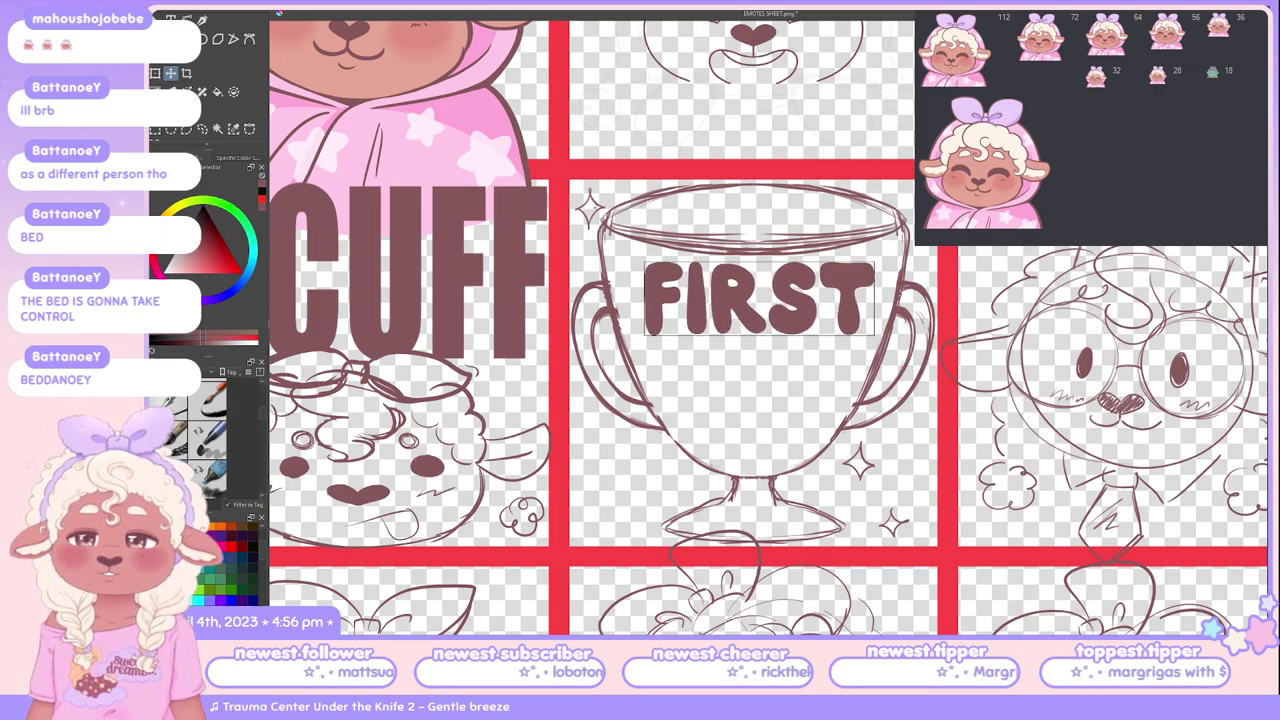
Step: Try other fonts on the "FIRST" text and switch it to a heavy, rounded sans-serif one
{"action": "key", "text": "m"}
{"action": "left_click_drag", "start_coordinate": [622, 176], "coordinate": [904, 430]}
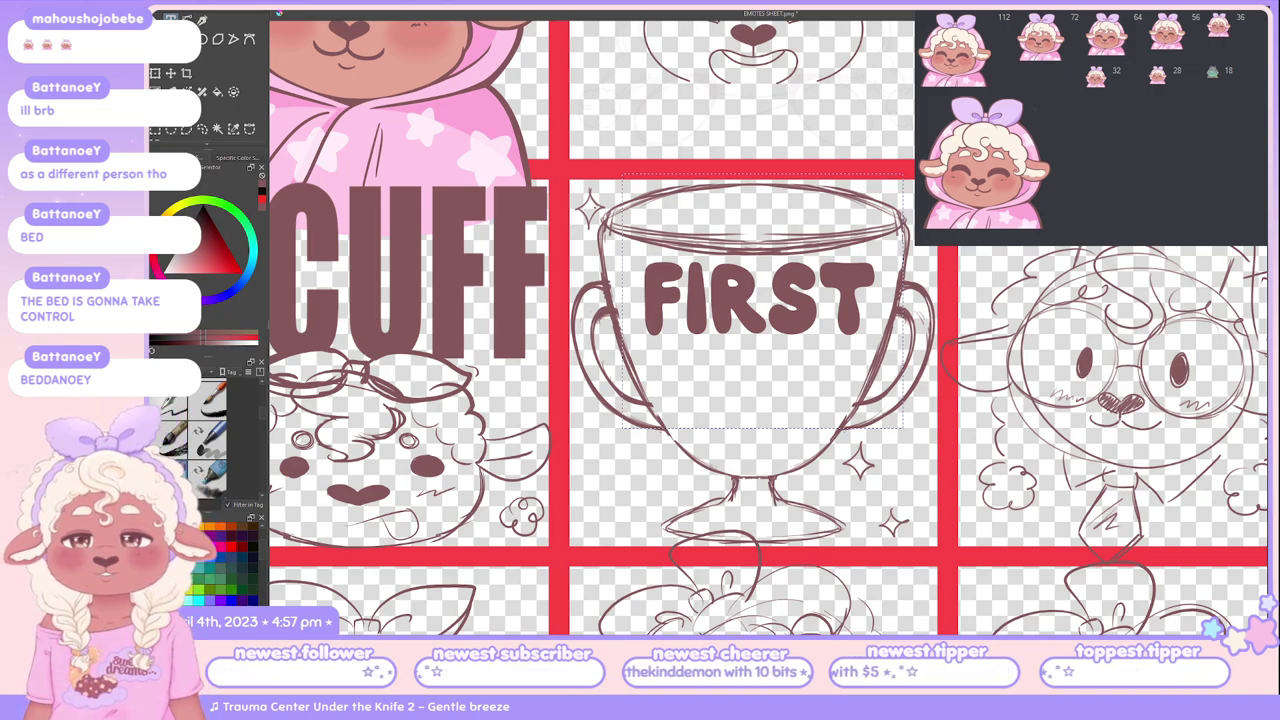
{"action": "key", "text": "Down"}
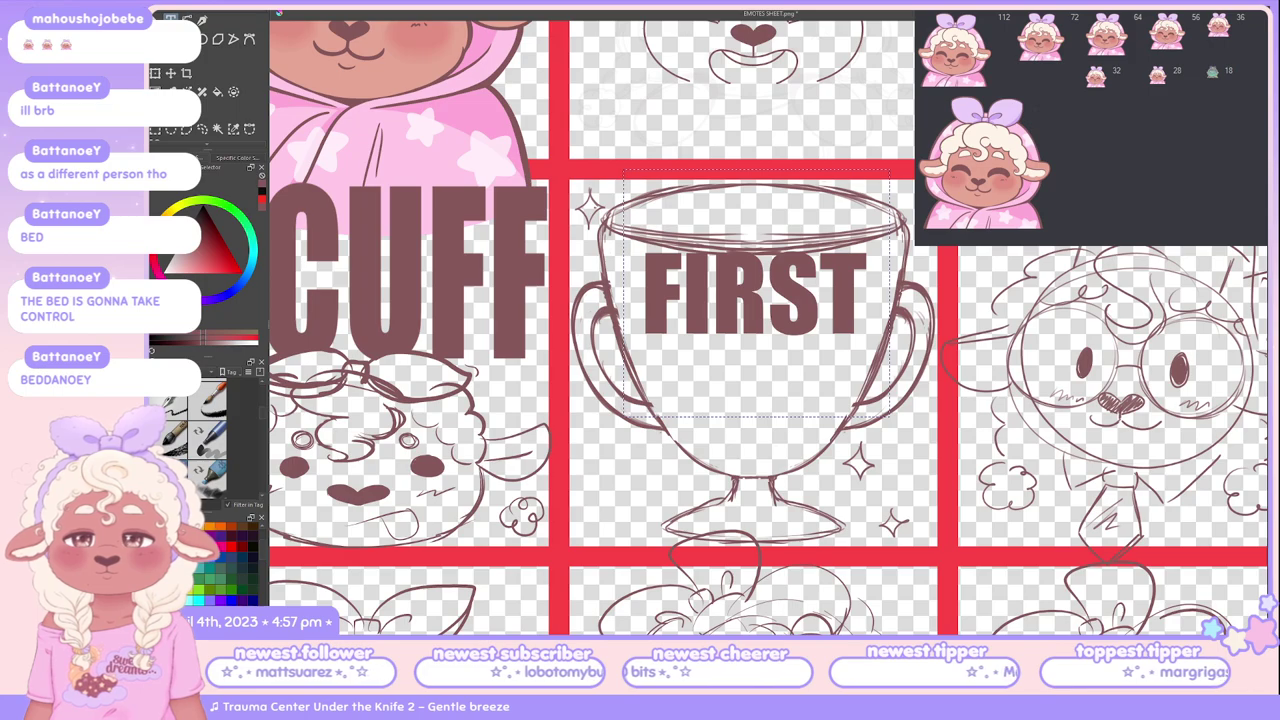
{"action": "key", "text": "Down"}
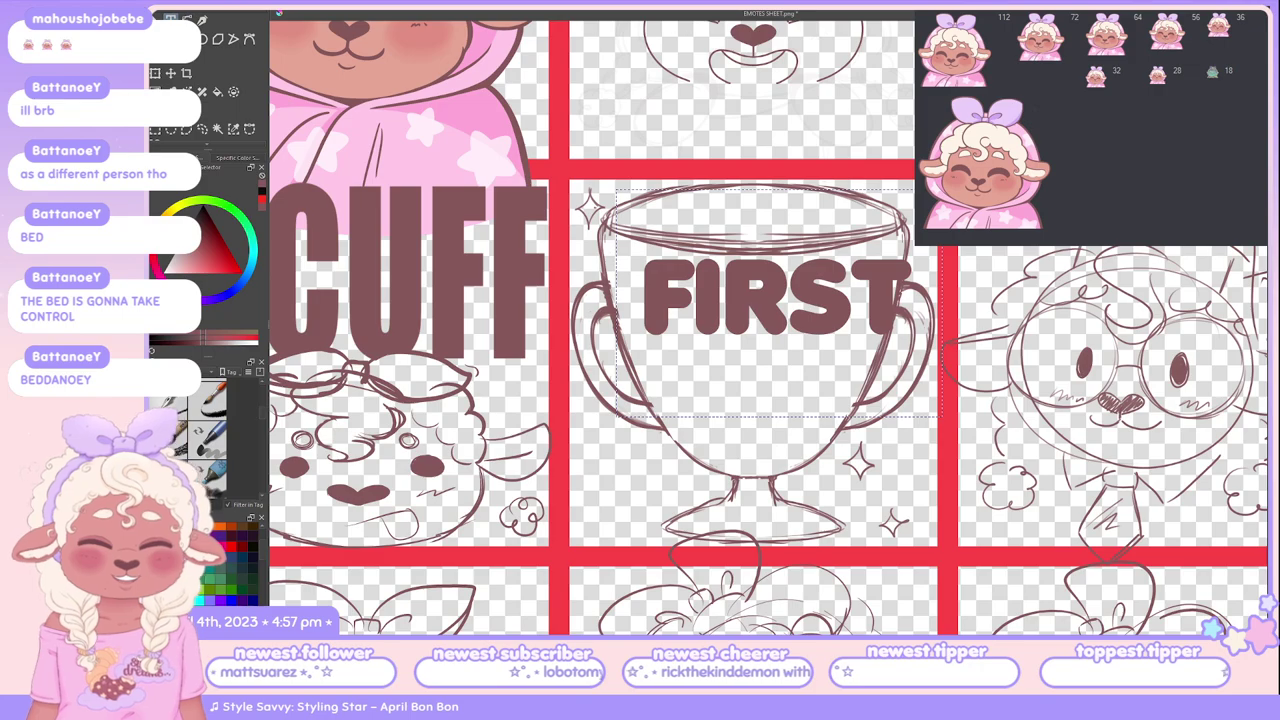
Step: Narrow the "FIRST" text and centre it between the sides of the trophy's bowl
{"action": "key", "text": "o"}
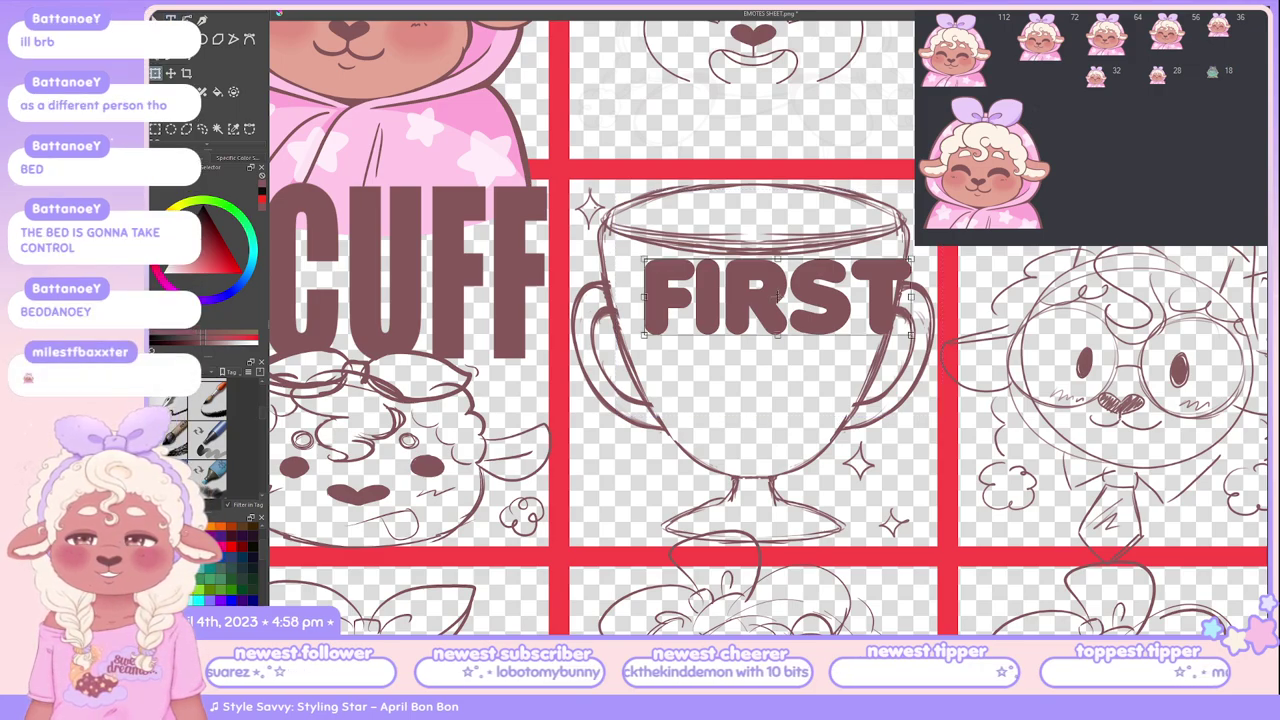
{"action": "left_click_drag", "start_coordinate": [778, 296], "coordinate": [757, 294]}
{"action": "left_click", "coordinate": [760, 296]}
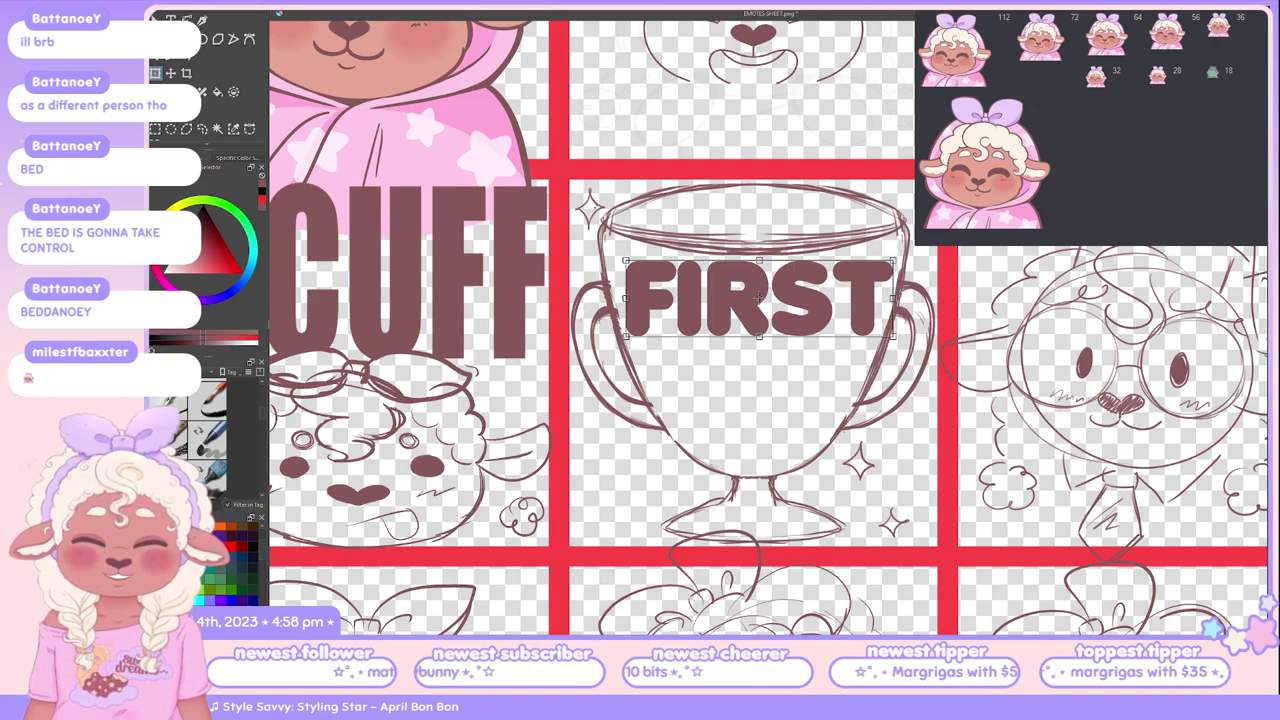
{"action": "left_click_drag", "start_coordinate": [892, 297], "coordinate": [870, 297]}
{"action": "left_click_drag", "start_coordinate": [747, 297], "coordinate": [759, 301]}
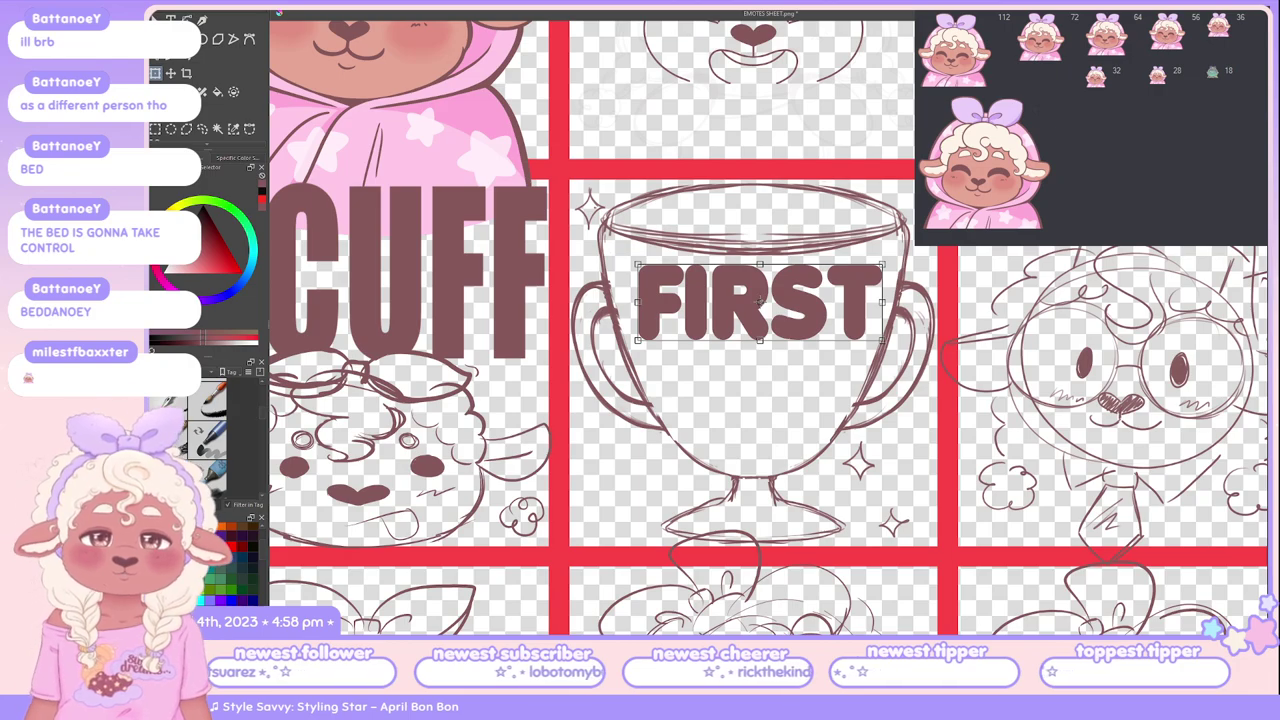
{"action": "key", "text": "Return"}
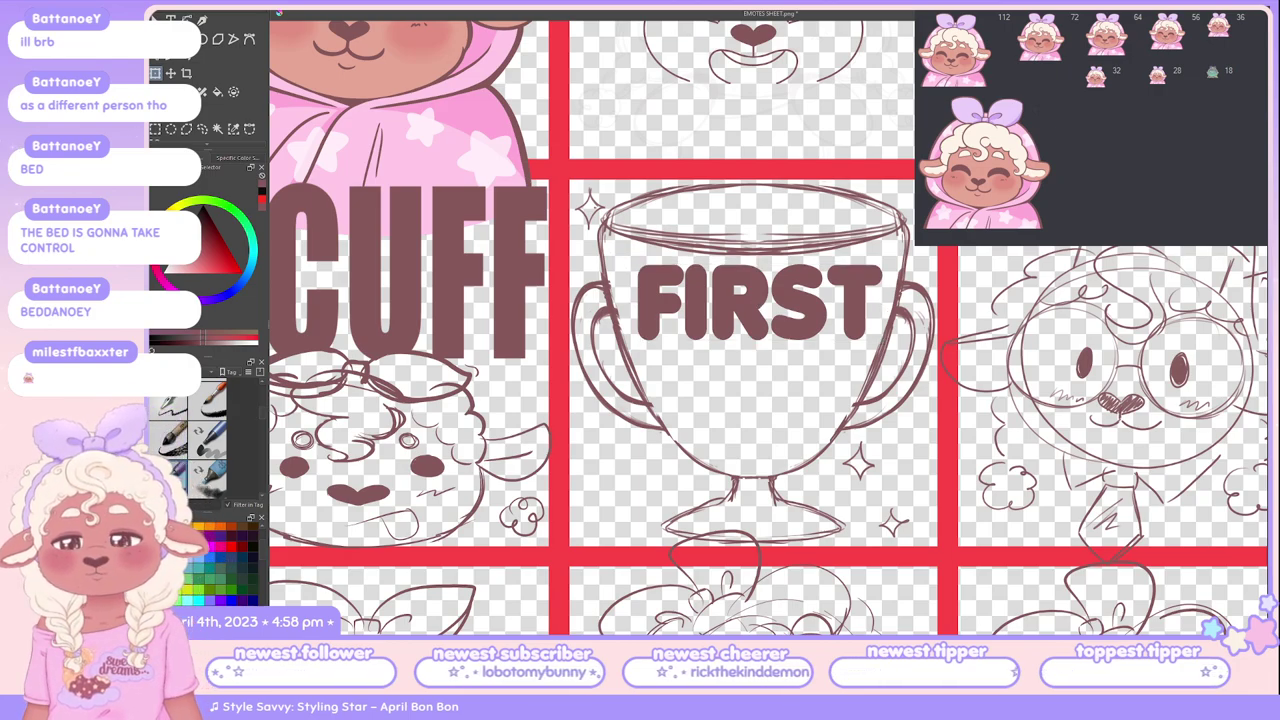
Step: Duplicate the "FIRST" text directly below the original and change the copy's wording to "TRY"
{"action": "key", "text": "ctrl+t"}
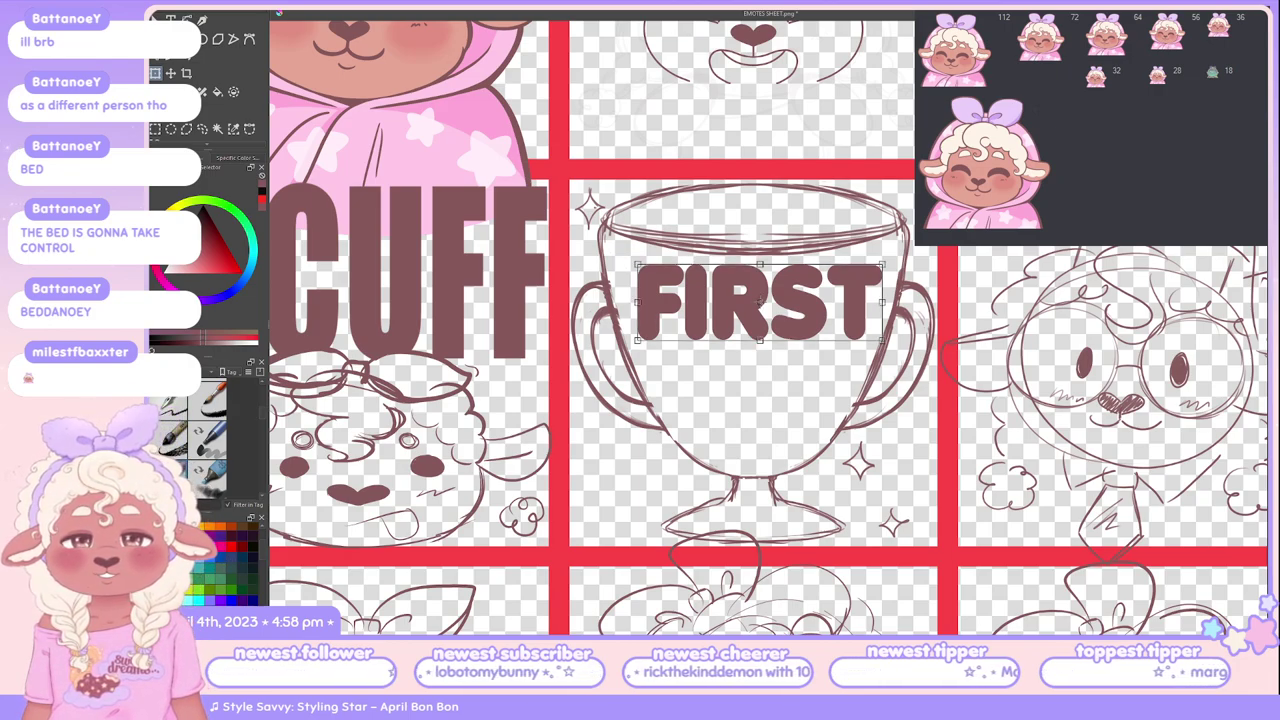
{"action": "left_click_drag", "start_coordinate": [758, 300], "coordinate": [759, 388]}
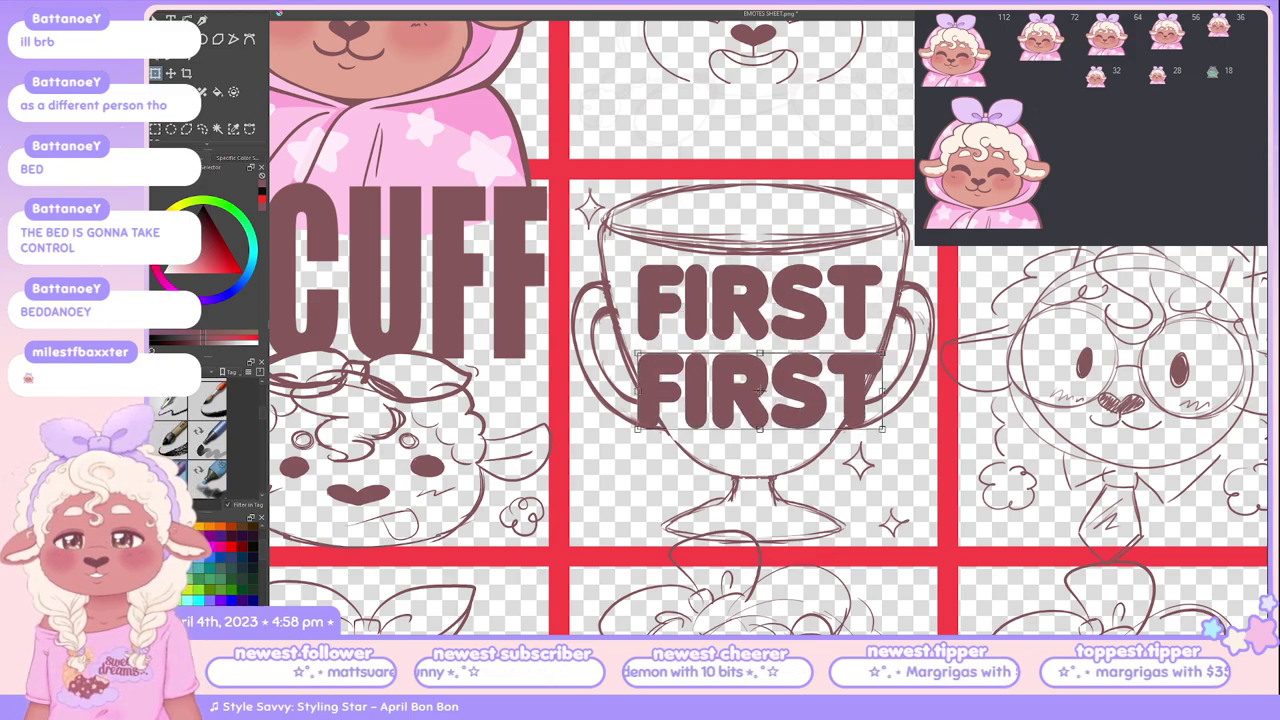
{"action": "key", "text": "Return"}
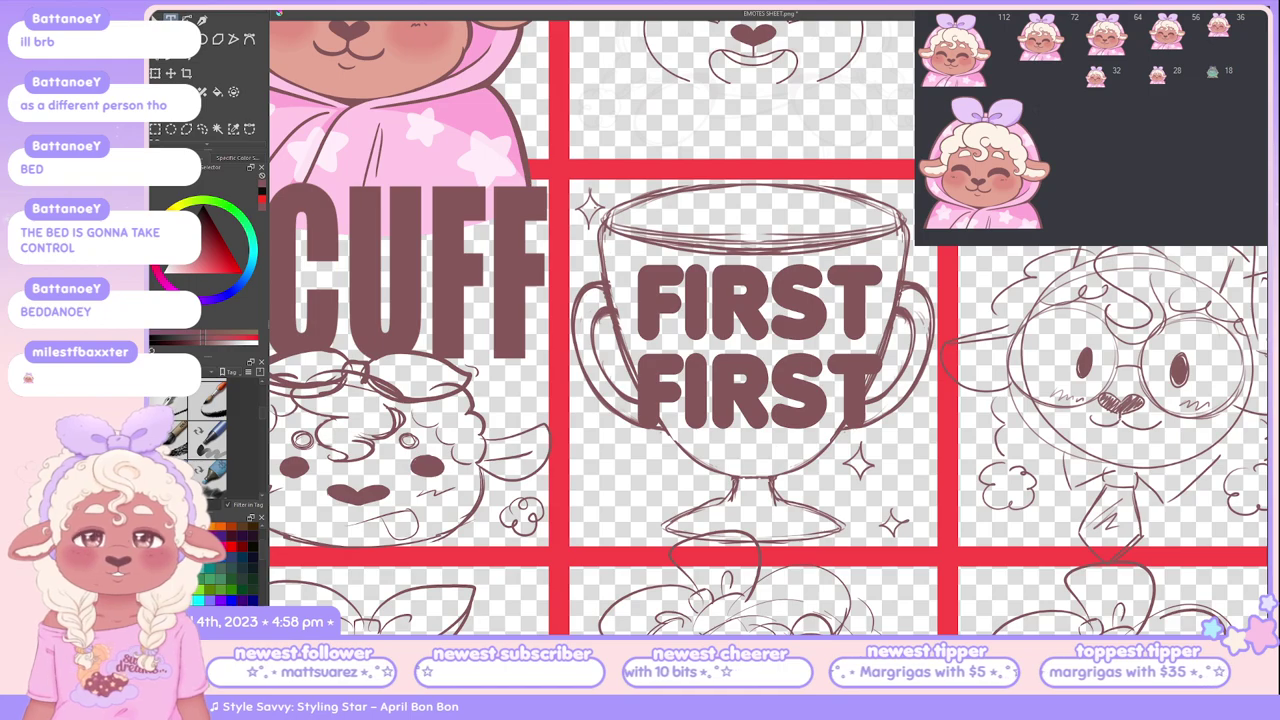
{"action": "key", "text": "ctrl+t"}
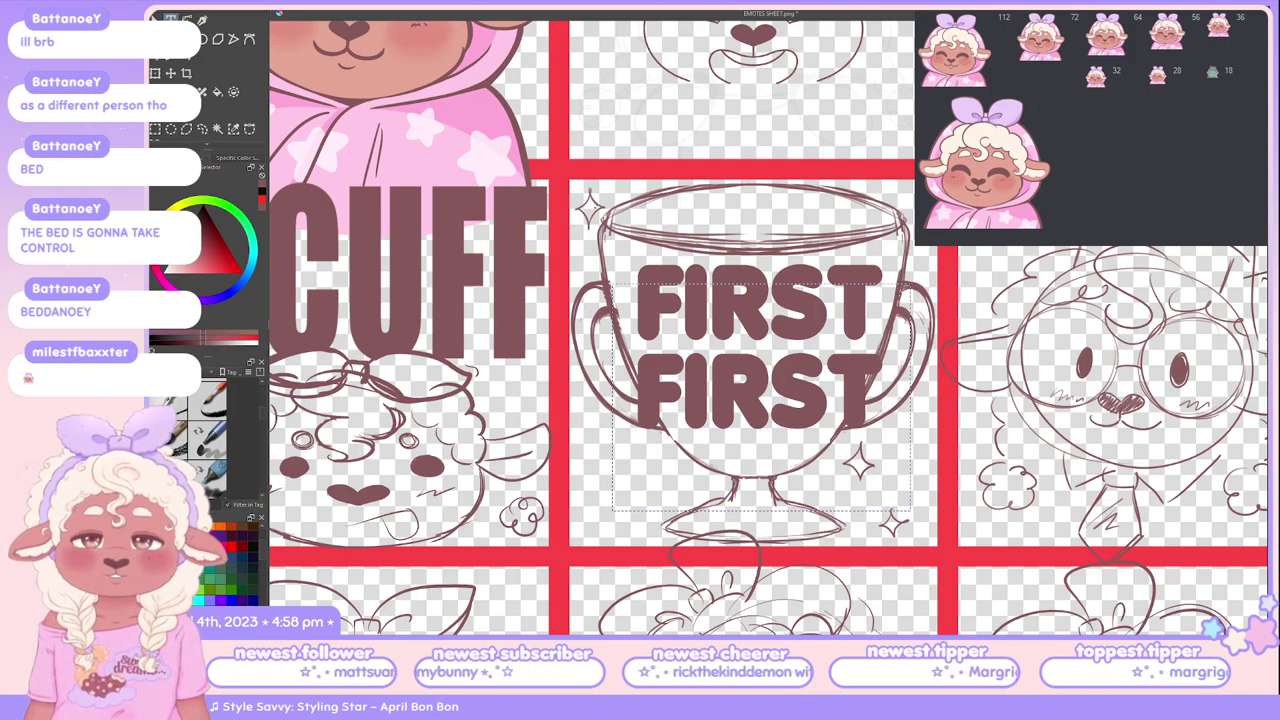
{"action": "key", "text": "ctrl+z"}
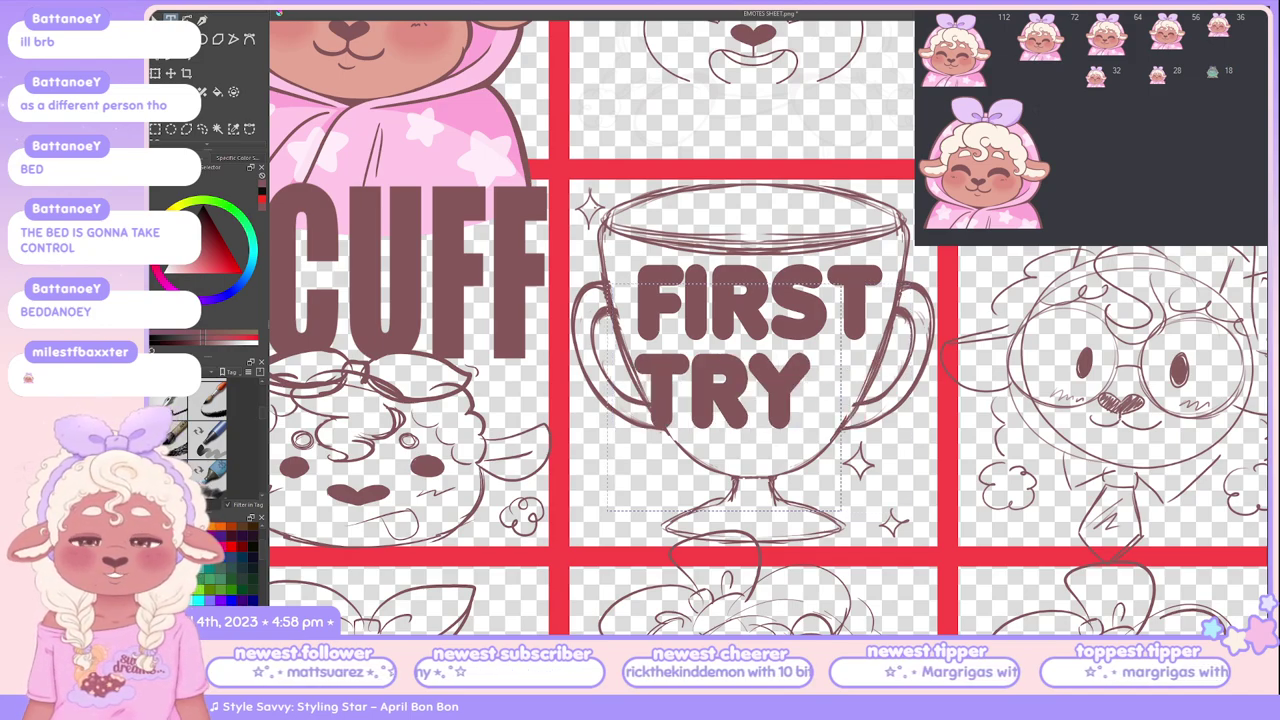
Step: Move the "TRY" text so it is centred beneath "FIRST" on the trophy's bowl
{"action": "key", "text": "ctrl+t"}
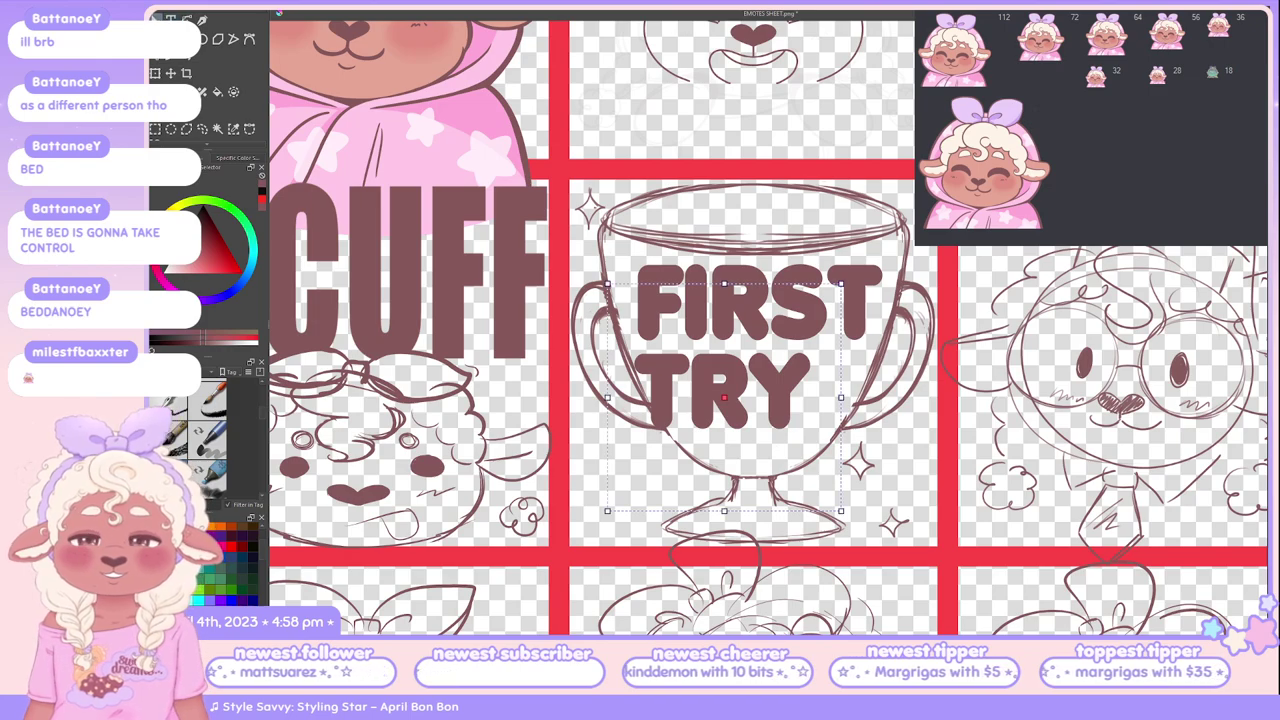
{"action": "key", "text": "o"}
{"action": "left_click", "coordinate": [722, 390]}
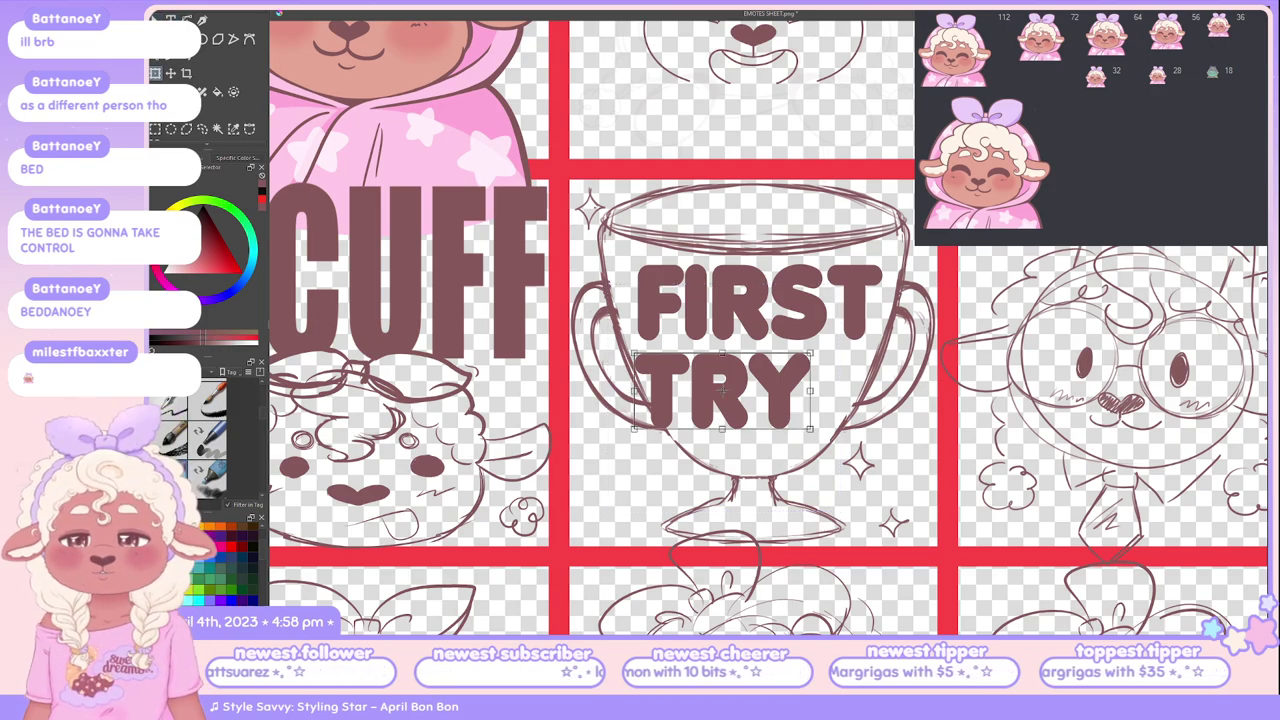
{"action": "left_click_drag", "start_coordinate": [722, 390], "coordinate": [752, 390]}
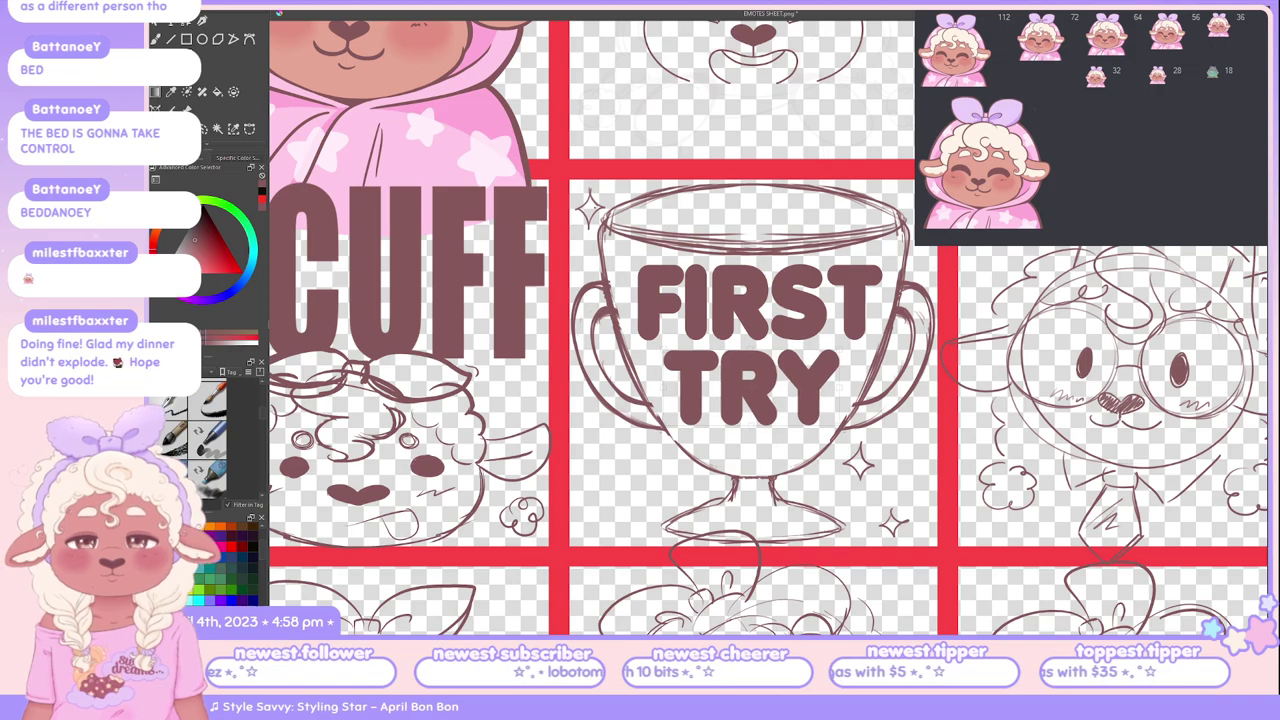
{"action": "left_click", "coordinate": [751, 388]}
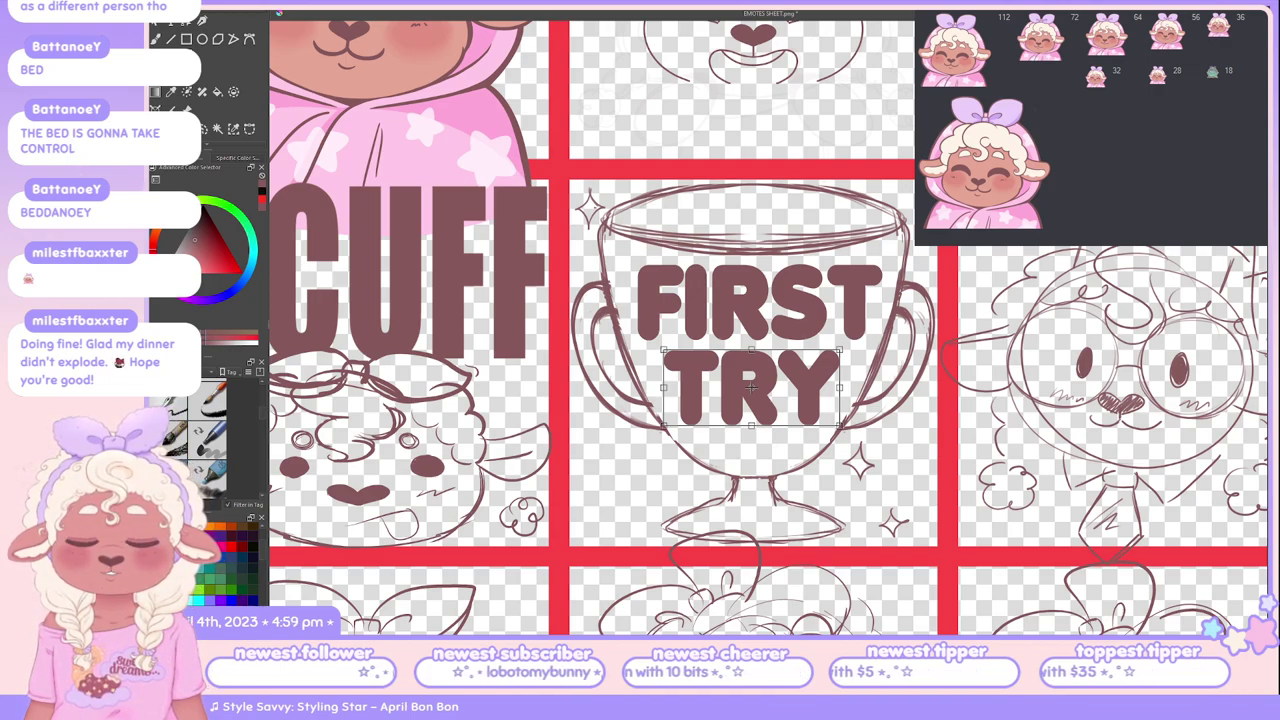
Step: Nudge the "TRY" text slightly closer to the "FIRST" text above it, keeping it centred on the trophy's bowl
{"action": "key", "text": "Return"}
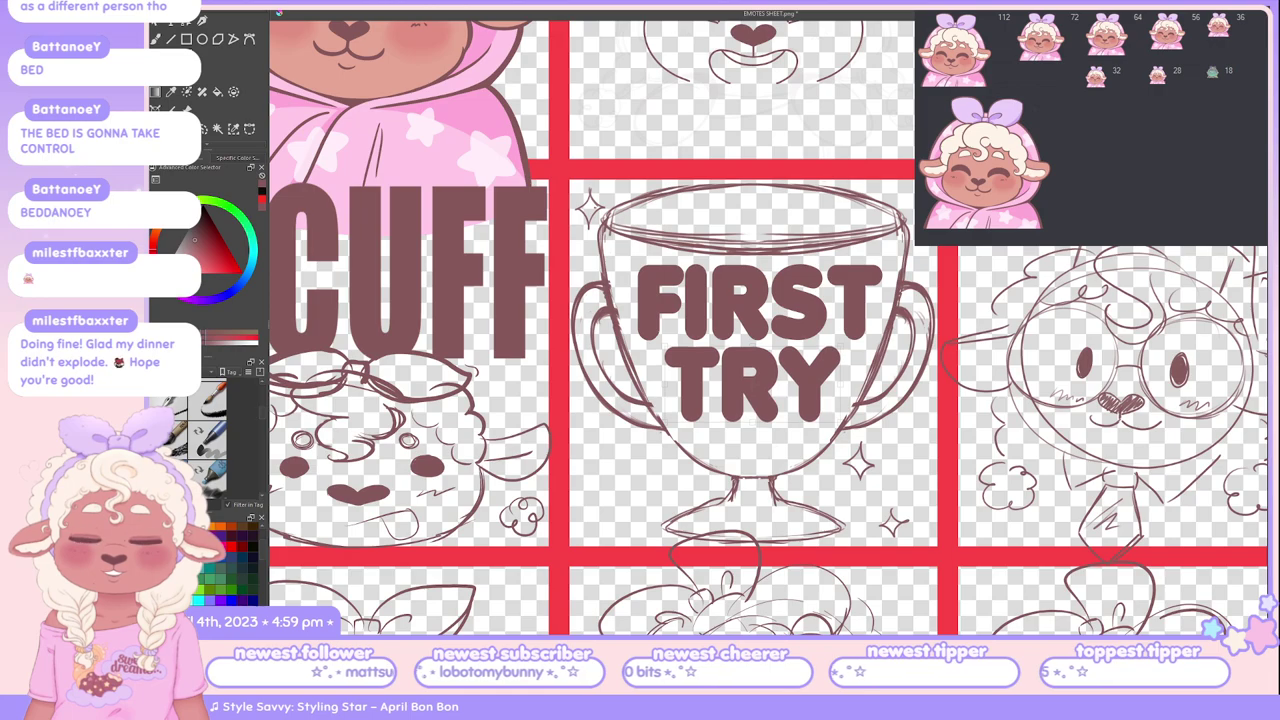
{"action": "key", "text": "ctrl+t"}
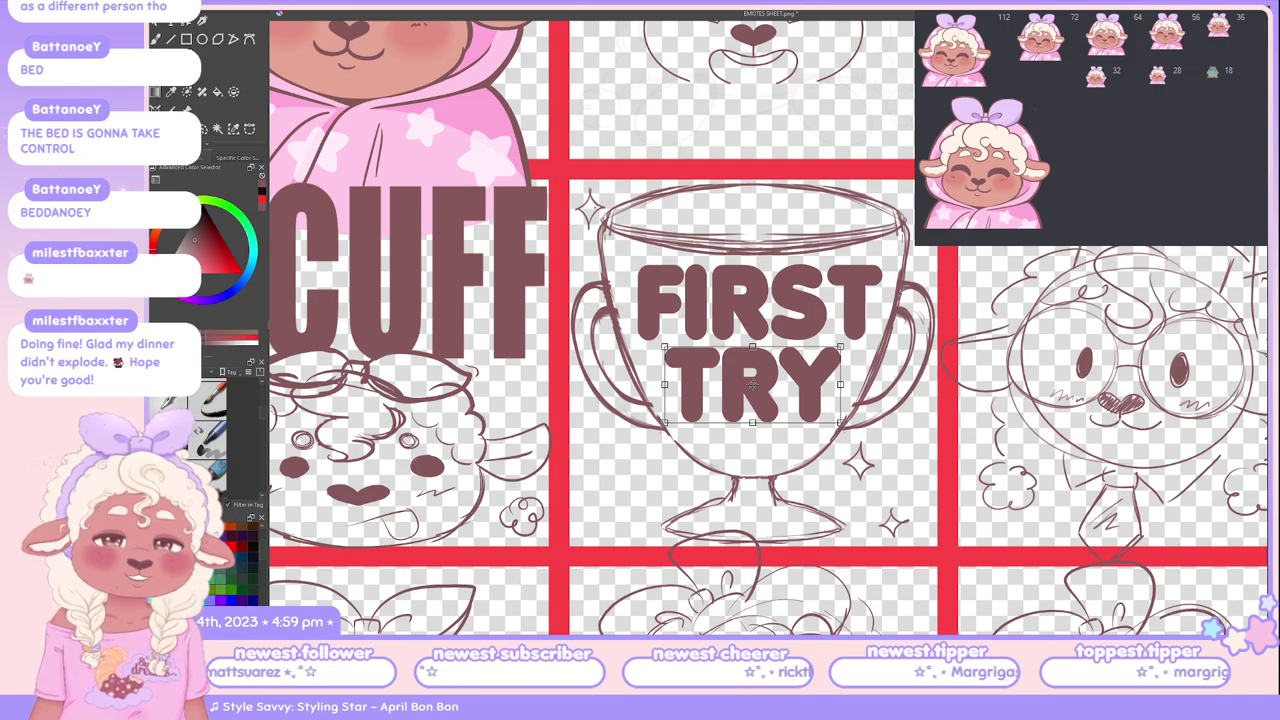
{"action": "left_click_drag", "start_coordinate": [752, 383], "coordinate": [755, 381]}
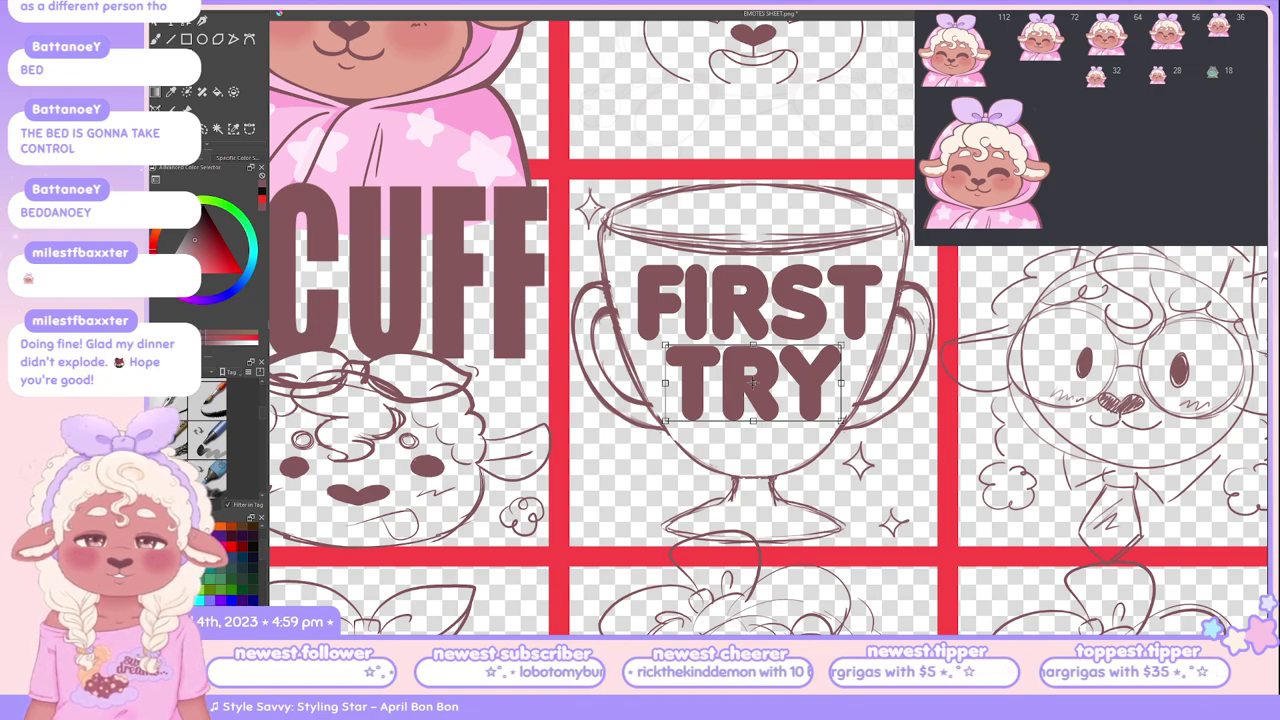
{"action": "key", "text": "Return"}
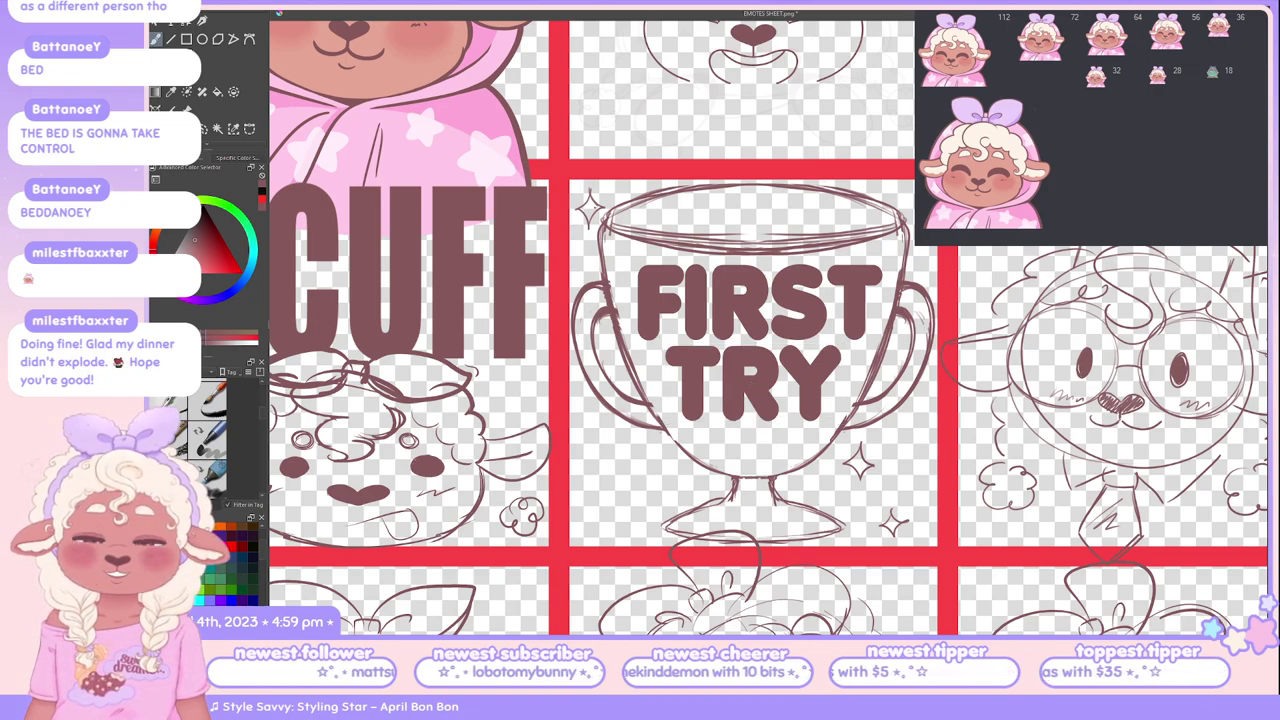
{"action": "key", "text": "ctrl+minus"}
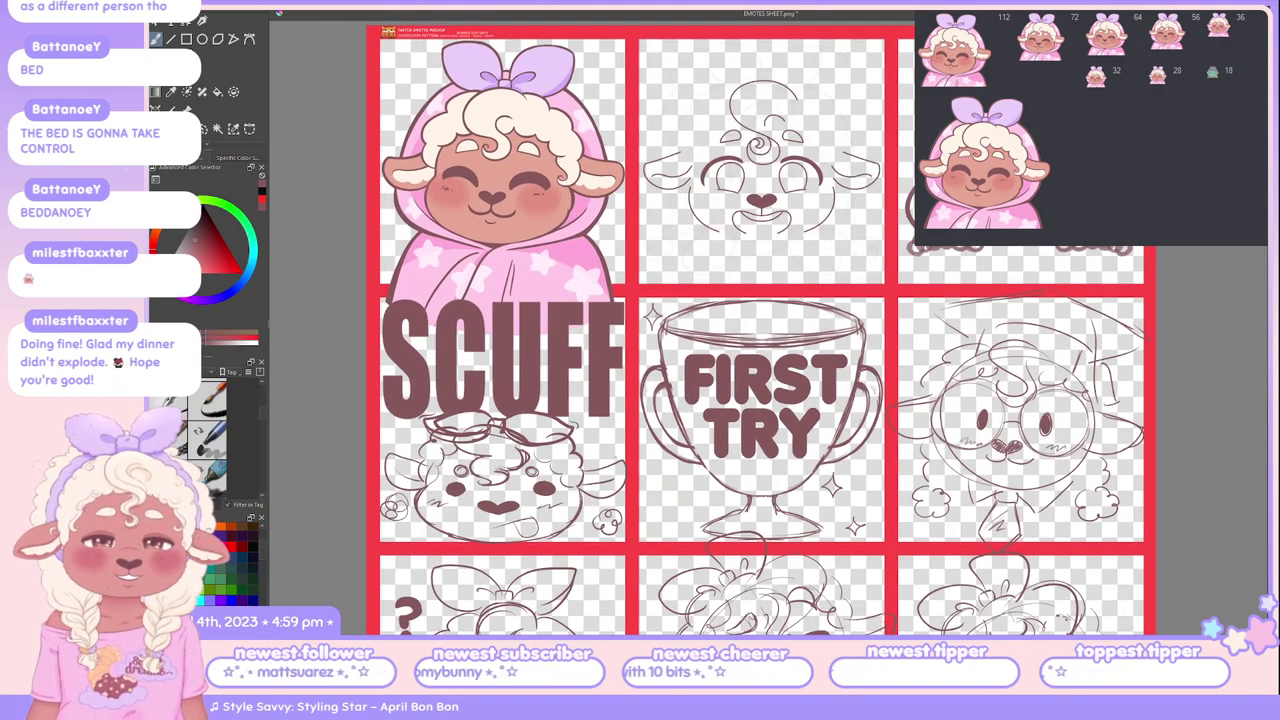
{"action": "scroll", "coordinate": [803, 476], "scroll_direction": "up", "scroll_amount": 2}
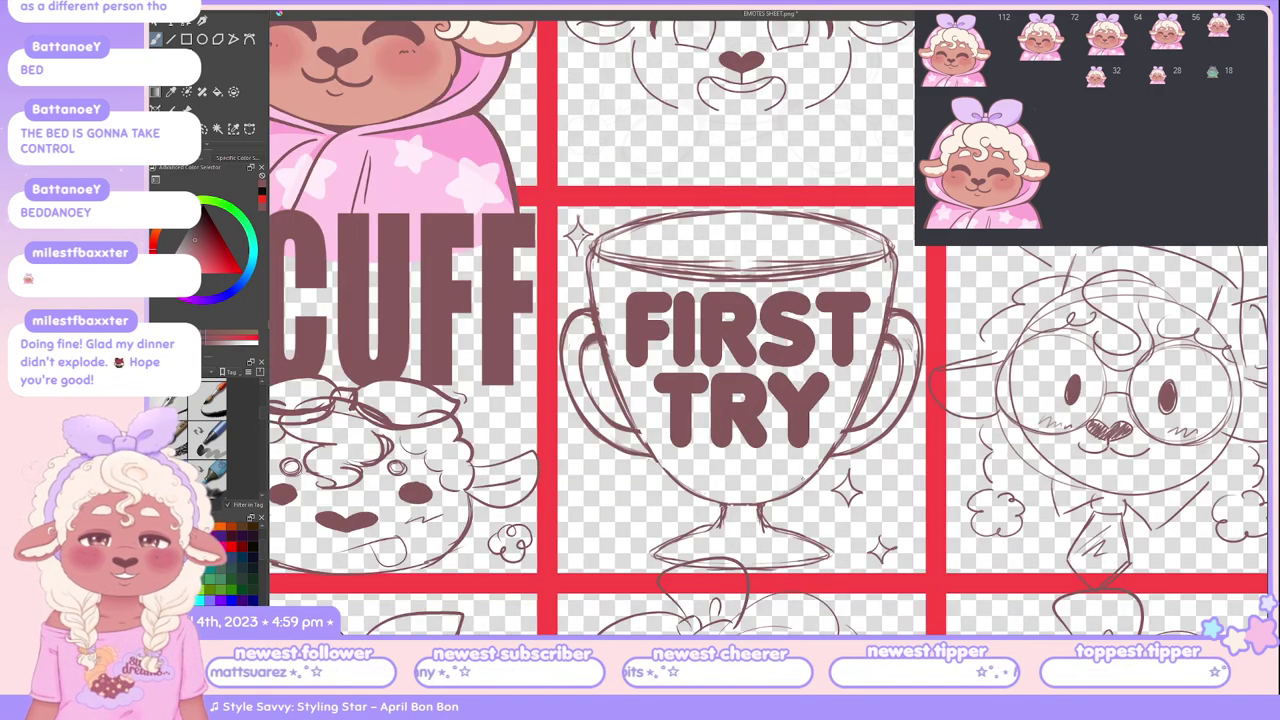
{"action": "scroll", "coordinate": [768, 328], "scroll_direction": "up", "scroll_amount": 2}
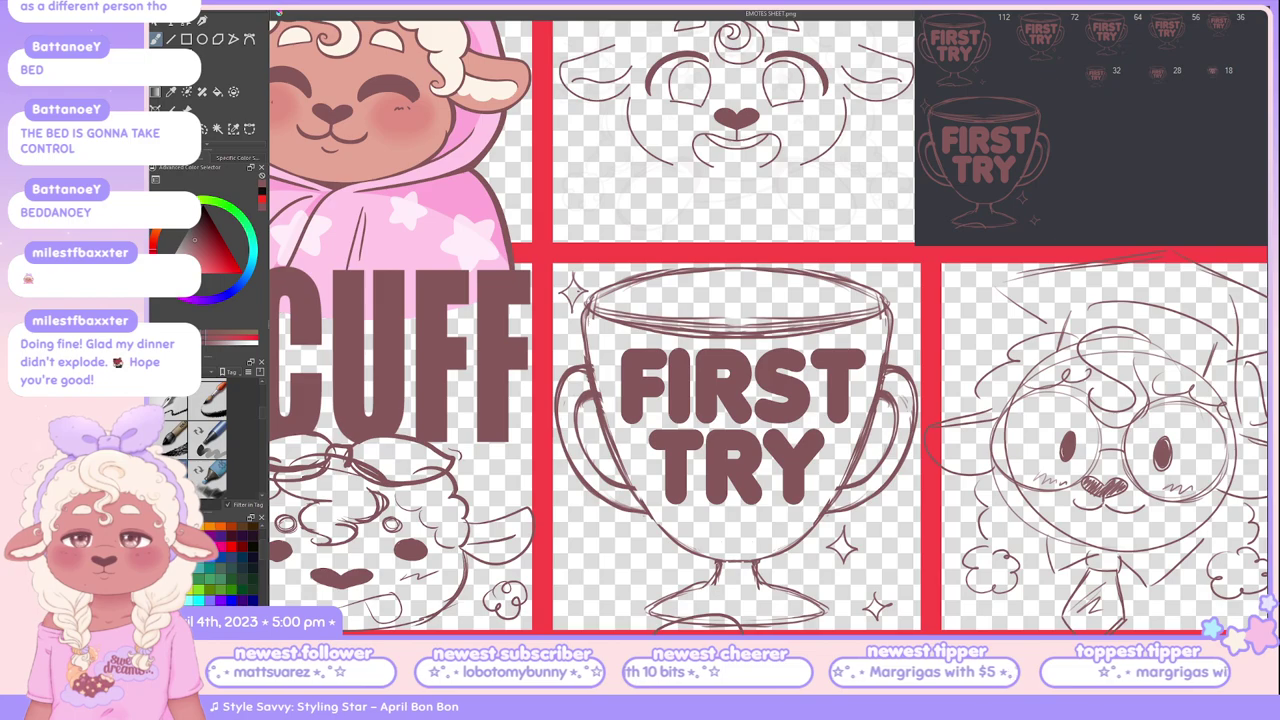
Step: Select the trophy's rim with a freehand outline and squash it vertically into a flatter ellipse near the cell's upper edge
{"action": "key", "text": "ctrl+t"}
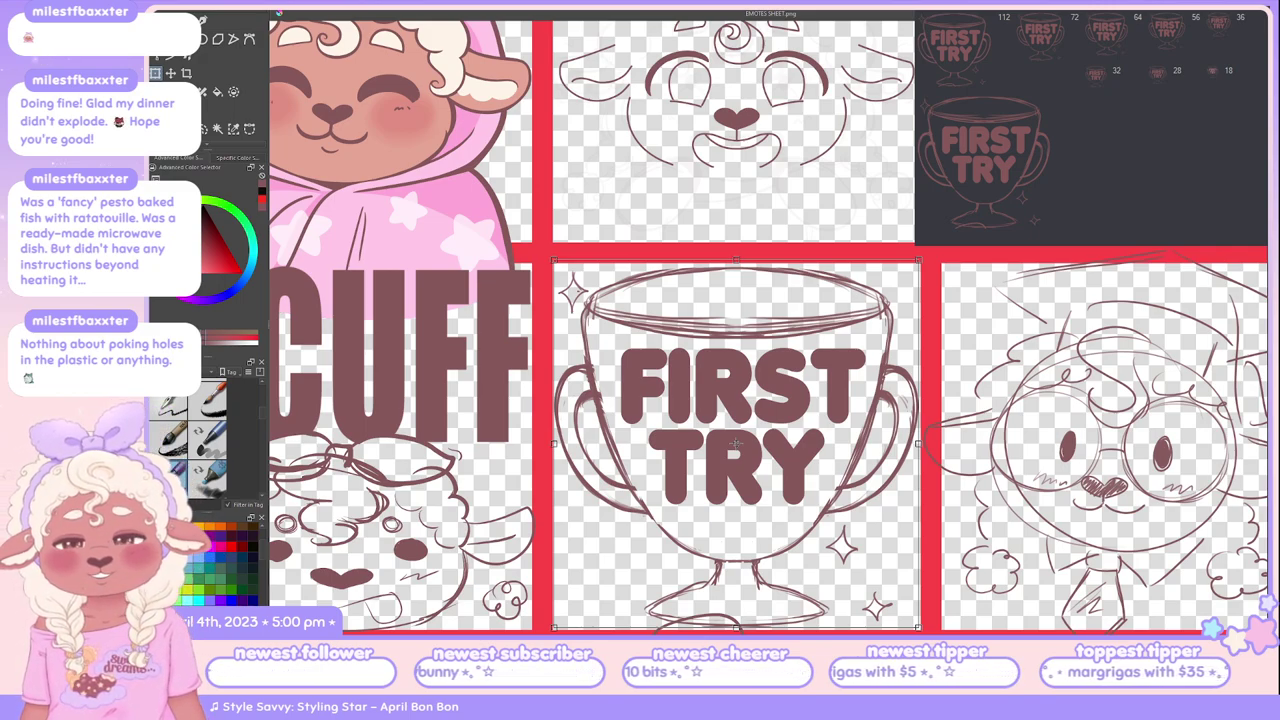
{"action": "key", "text": "b"}
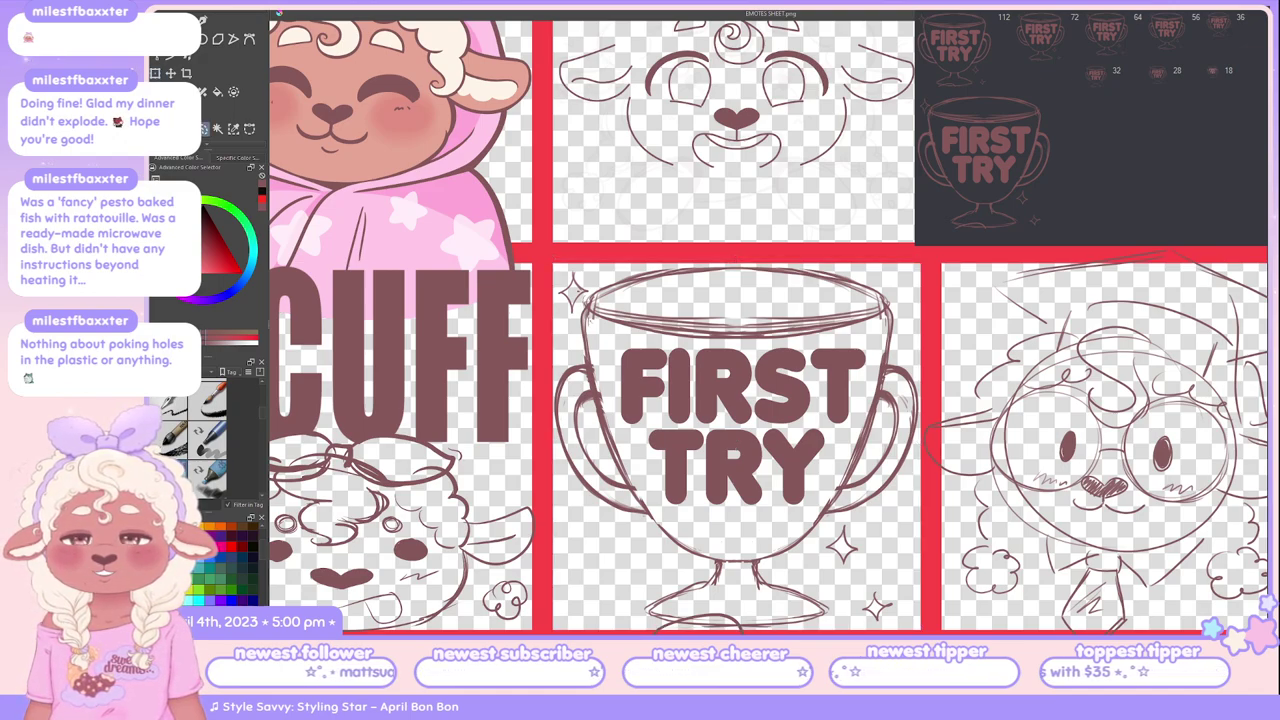
{"action": "mouse_move", "coordinate": [590, 321]}
{"action": "left_mouse_down"}
{"action": "mouse_move", "coordinate": [692, 348]}
{"action": "mouse_move", "coordinate": [858, 336]}
{"action": "left_mouse_up"}
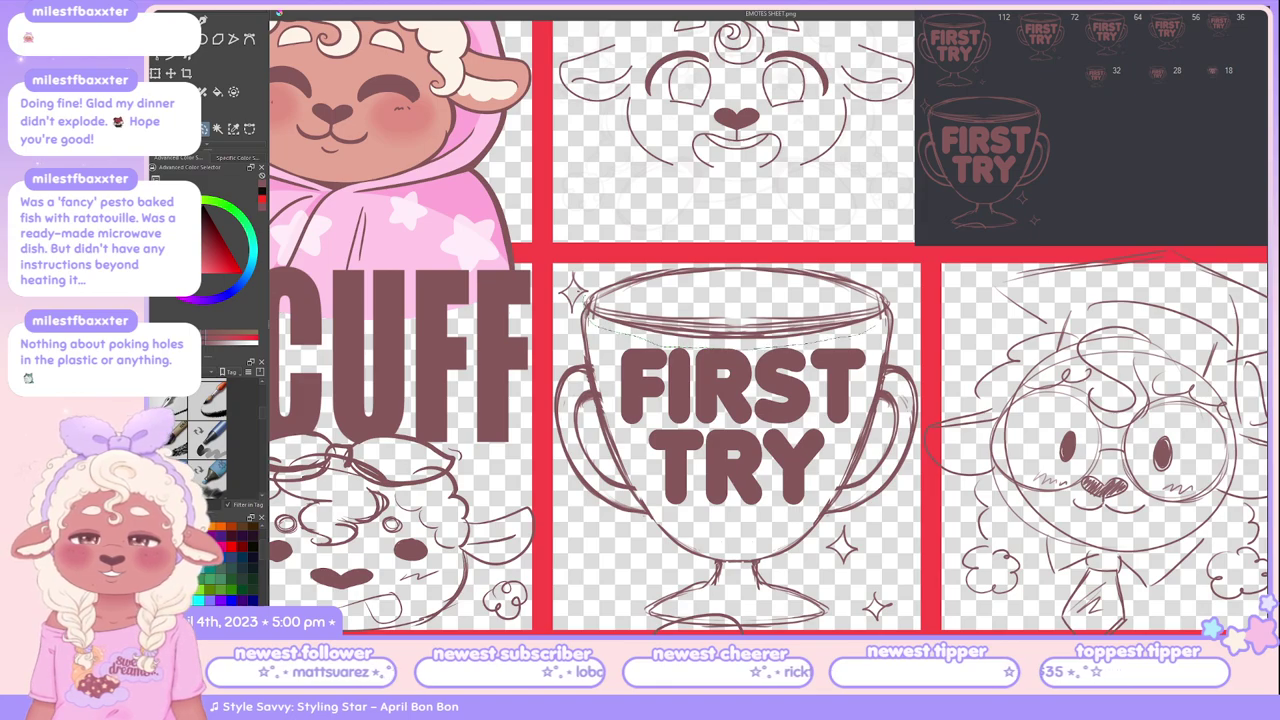
{"action": "mouse_move", "coordinate": [885, 285]}
{"action": "left_mouse_down"}
{"action": "mouse_move", "coordinate": [790, 230]}
{"action": "mouse_move", "coordinate": [670, 234]}
{"action": "mouse_move", "coordinate": [600, 290]}
{"action": "left_mouse_up"}
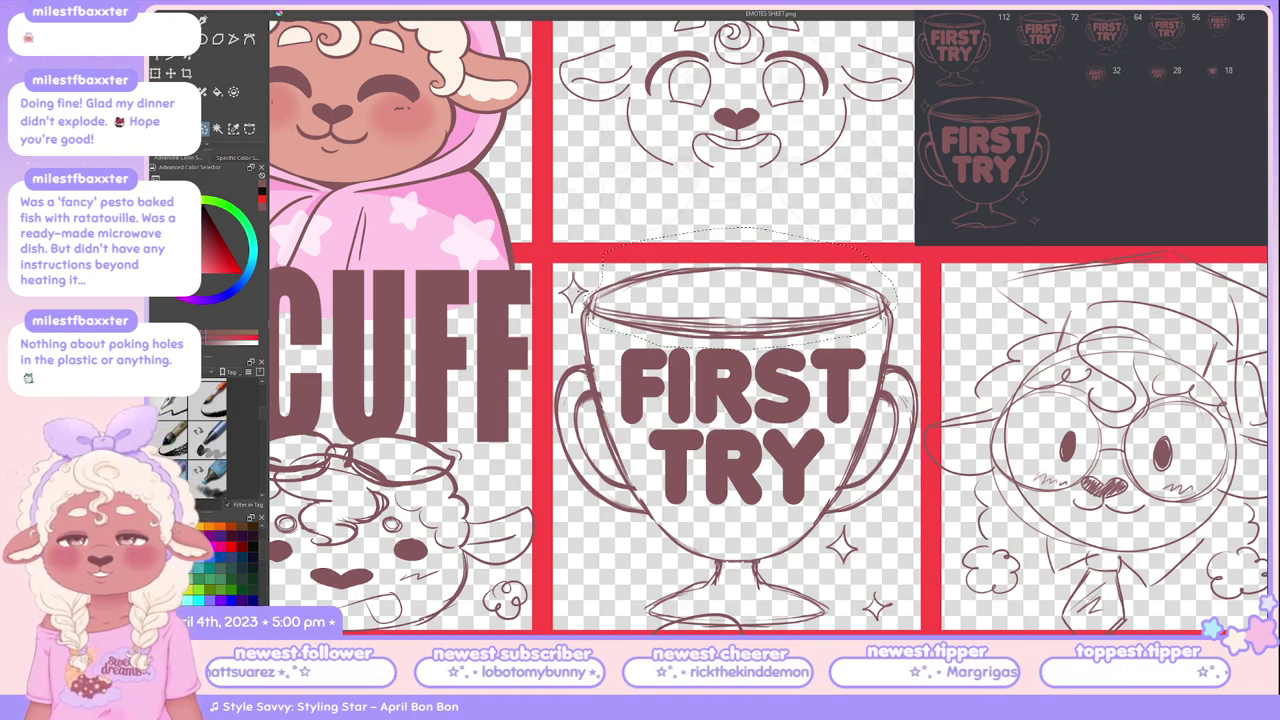
{"action": "key", "text": "ctrl+t"}
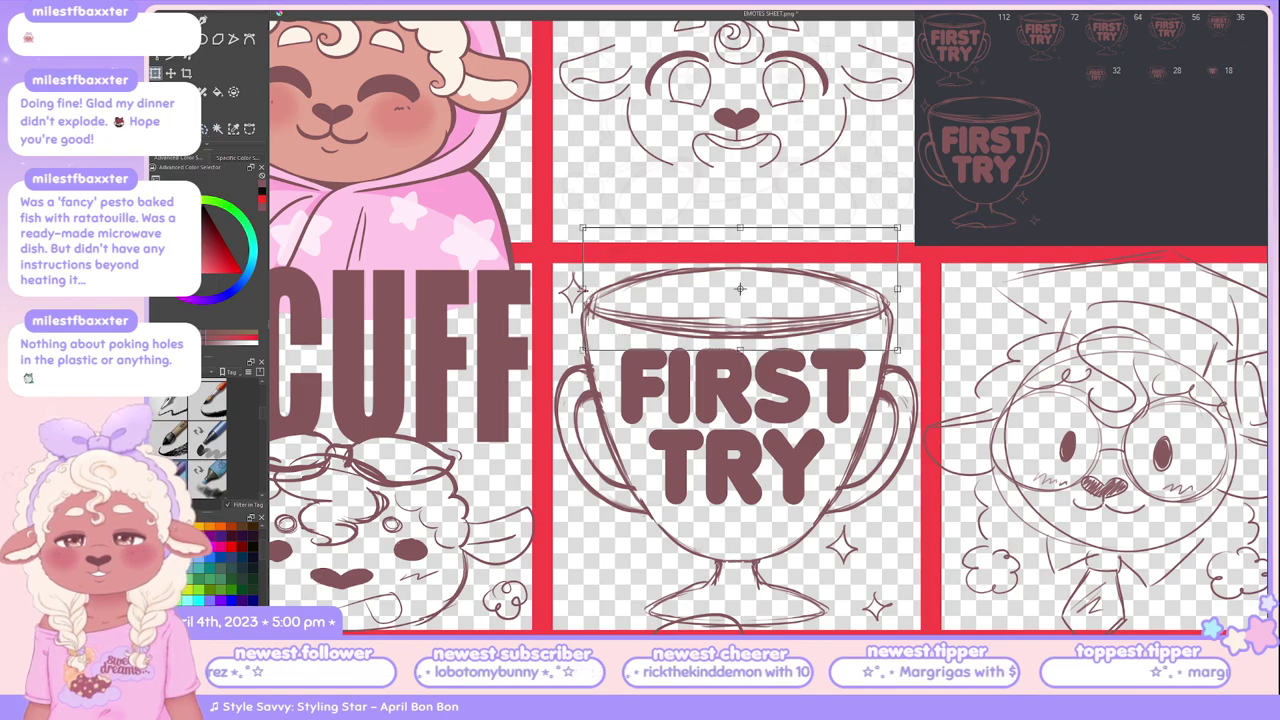
{"action": "key", "text": "Return"}
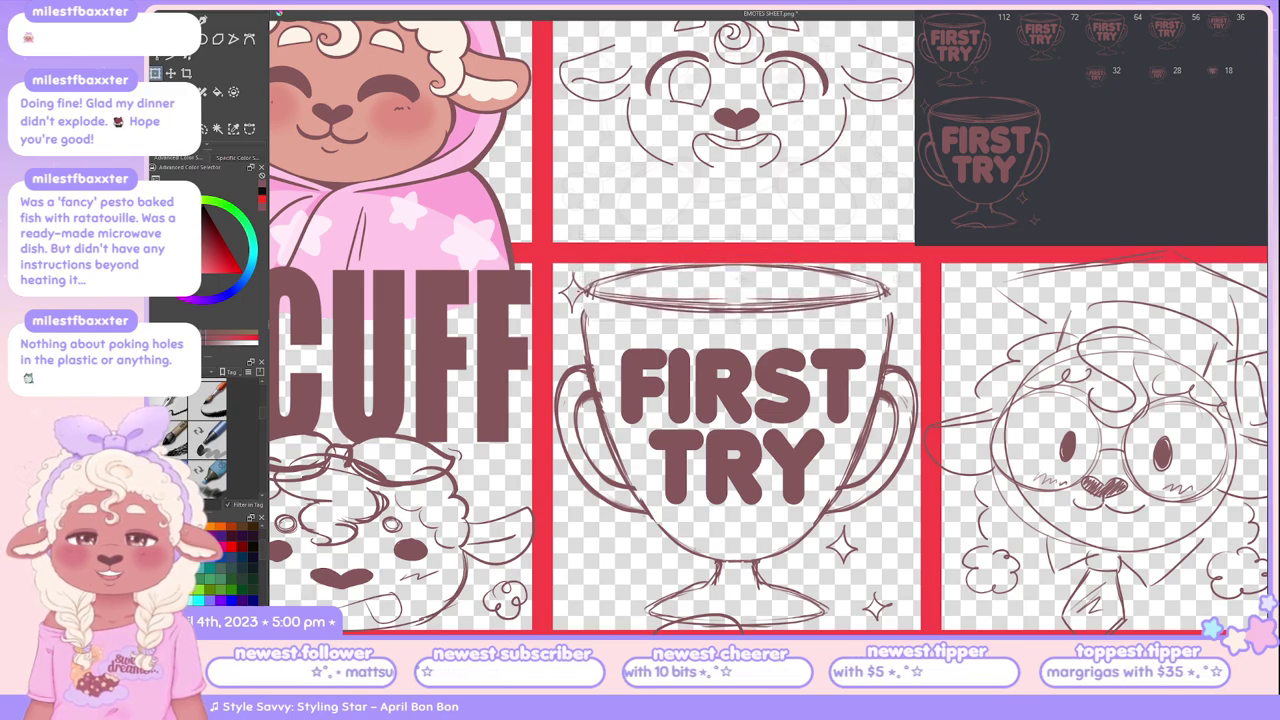
{"action": "key", "text": "ctrl+t"}
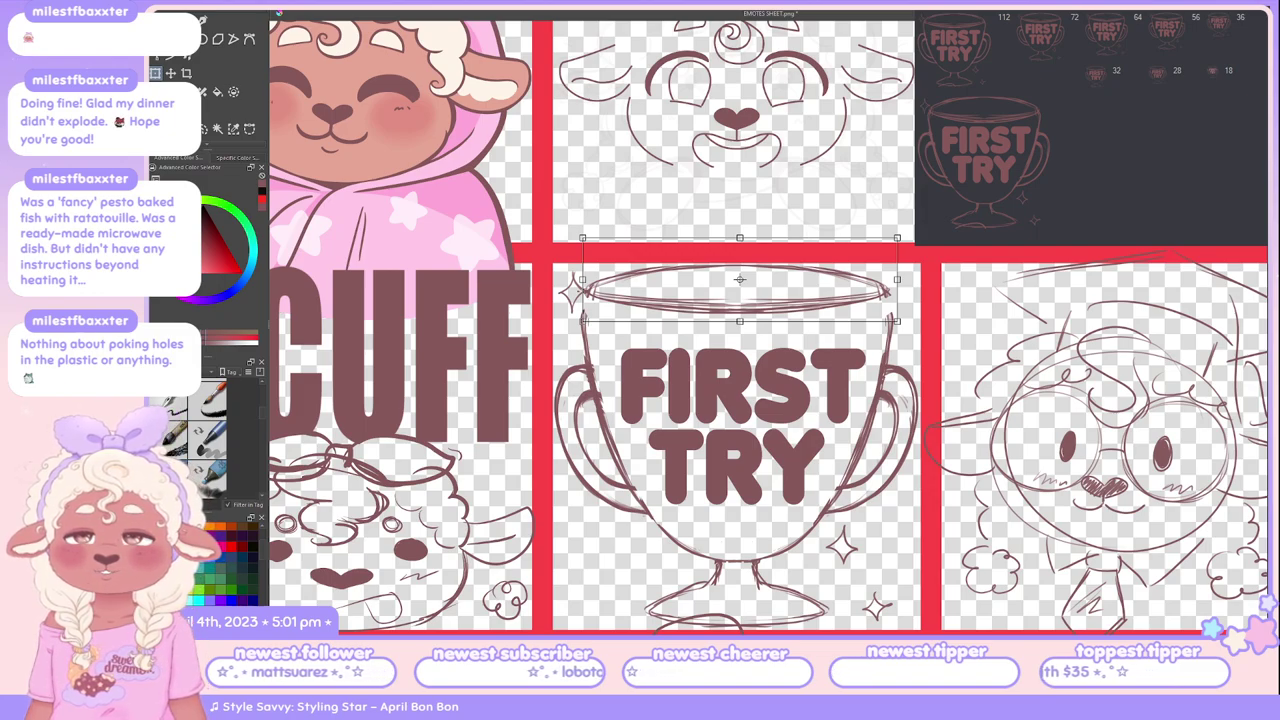
{"action": "key", "text": "Return"}
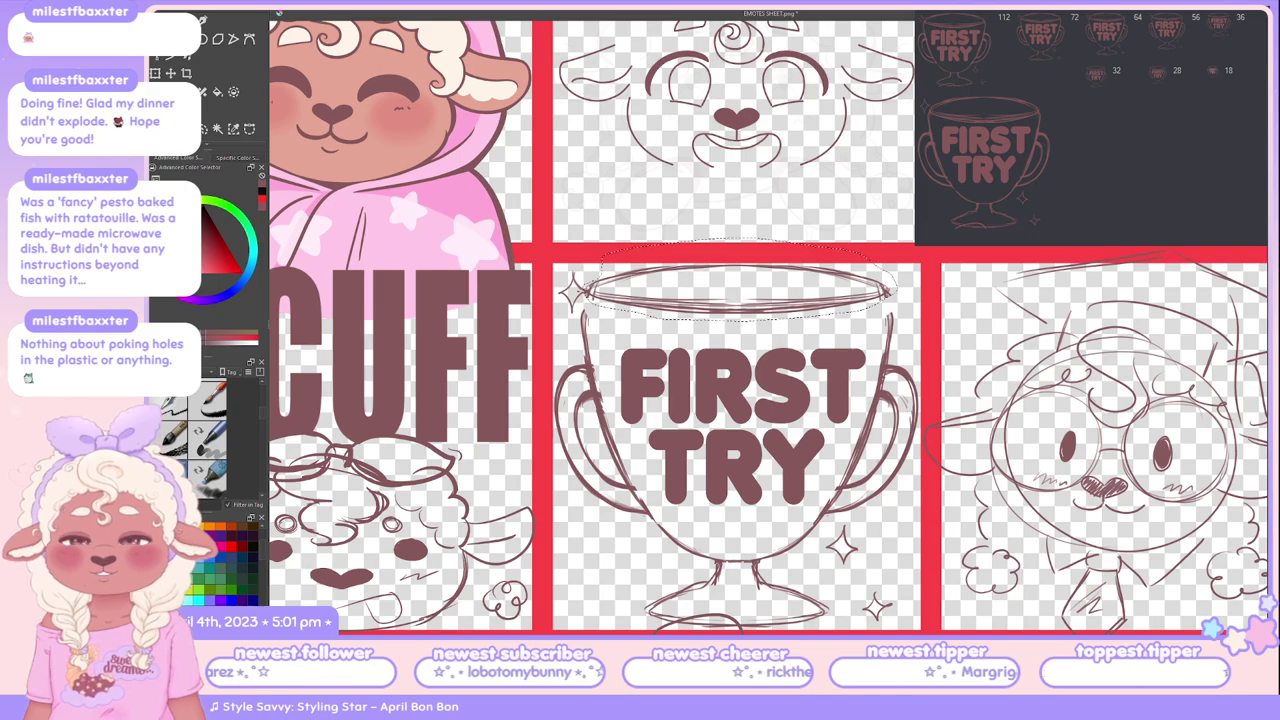
{"action": "key", "text": "ctrl+shift+a"}
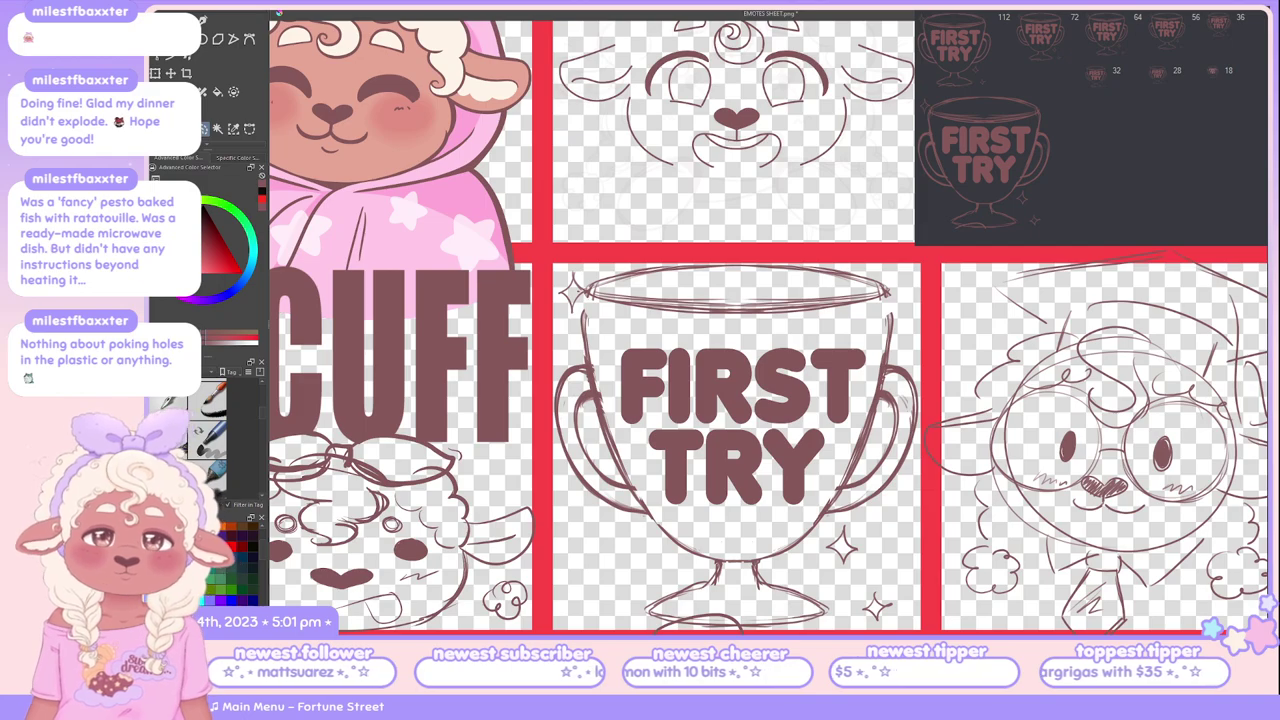
Step: Move the "FIRST" text up towards the flattened rim and enlarge it to span nearly the full width of the bowl
{"action": "key", "text": "ctrl+t"}
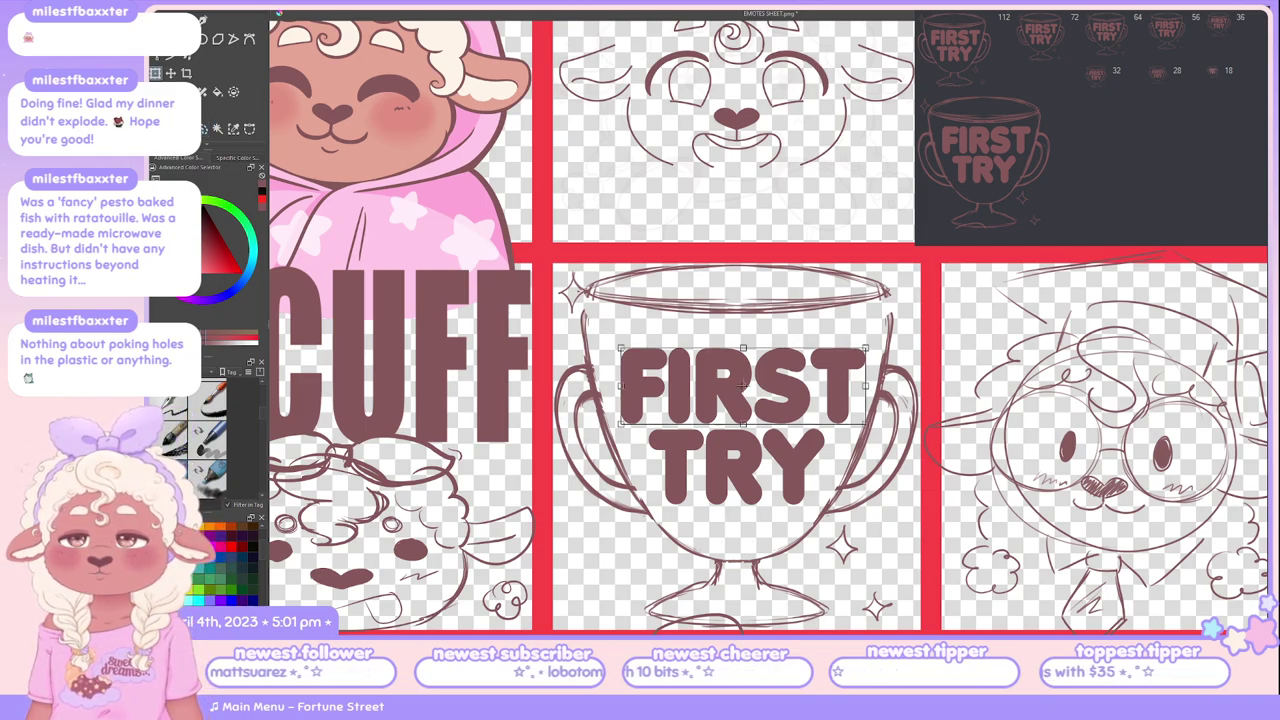
{"action": "left_click_drag", "start_coordinate": [742, 385], "coordinate": [727, 362]}
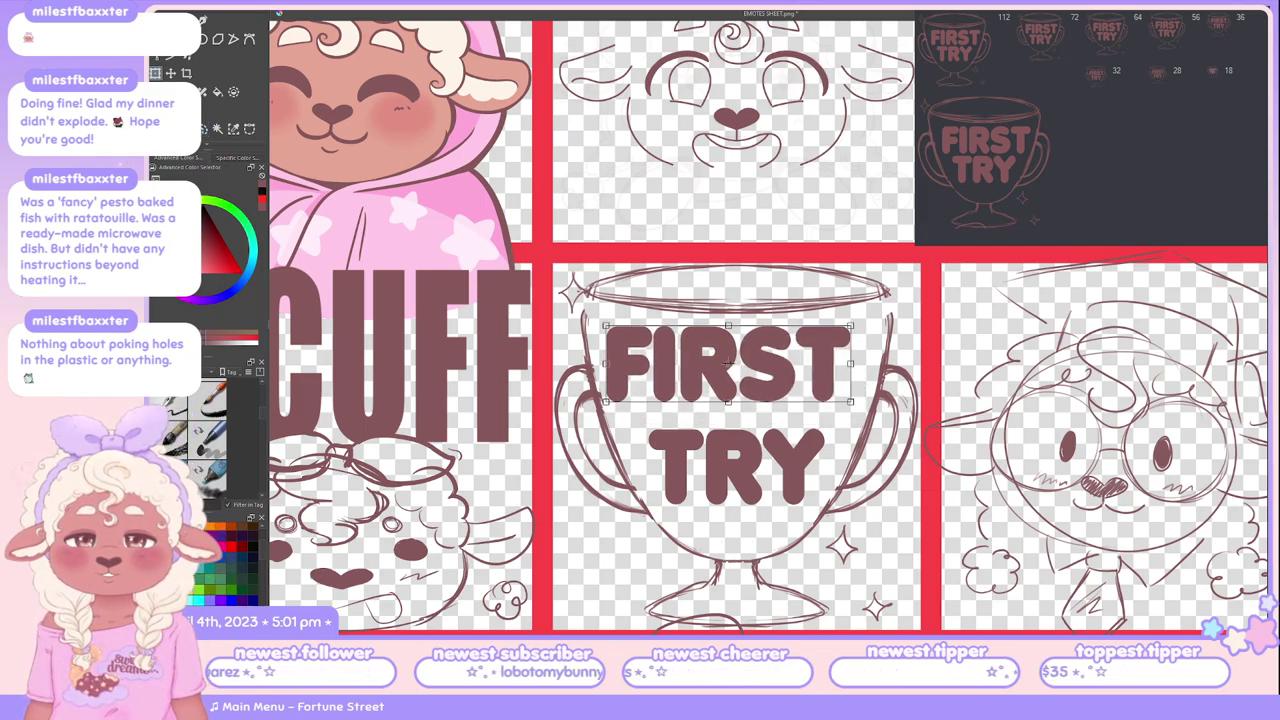
{"action": "left_click_drag", "start_coordinate": [850, 402], "coordinate": [882, 367]}
{"action": "key", "text": "ctrl+t"}
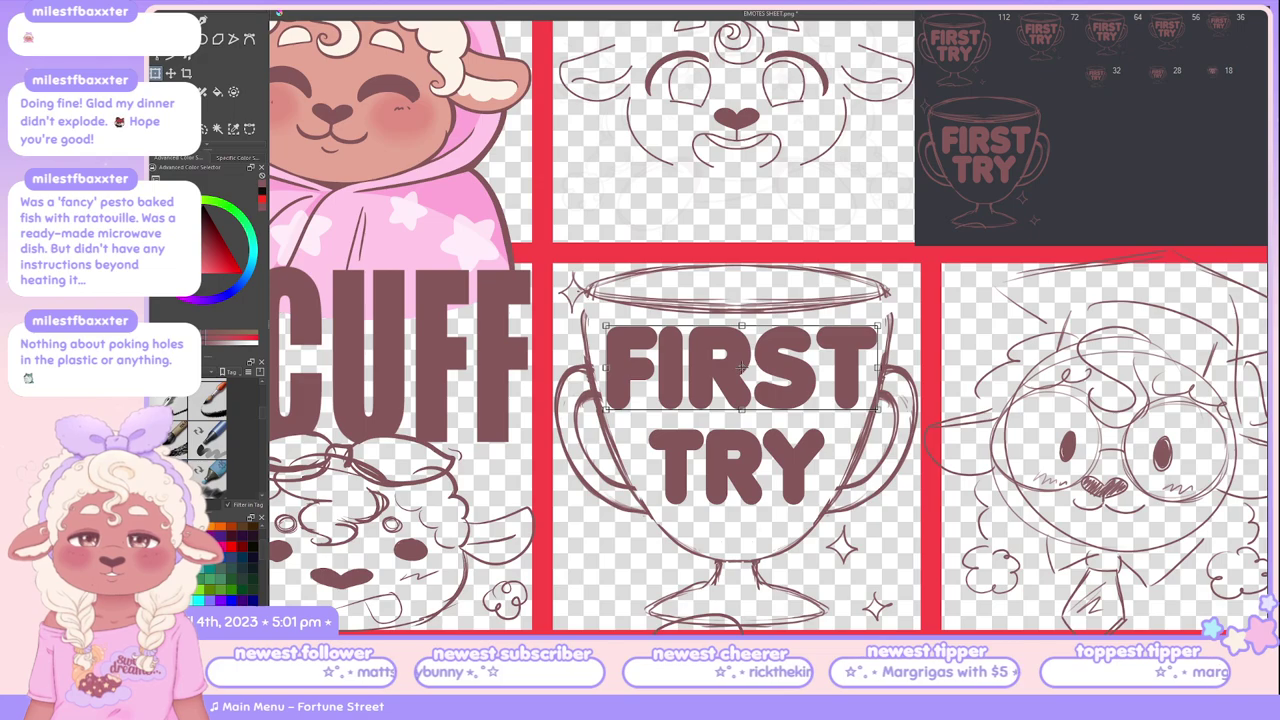
{"action": "key", "text": "Return"}
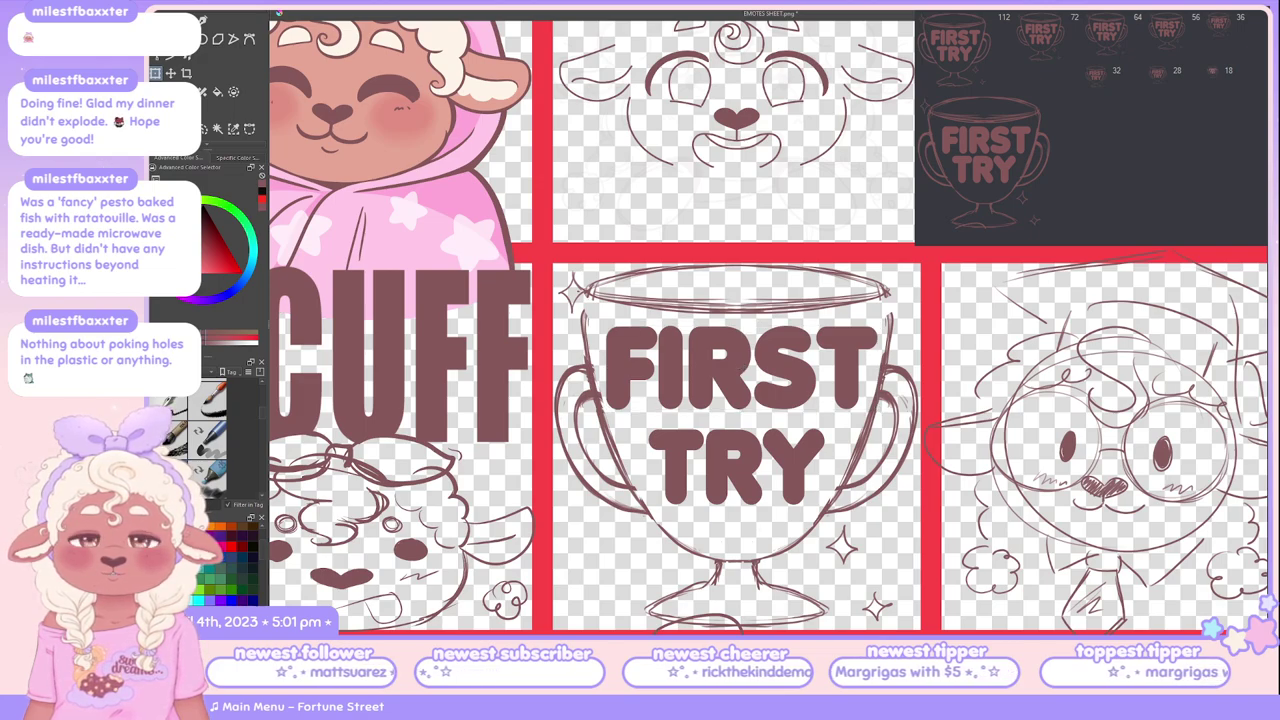
{"action": "key", "text": "ctrl+t"}
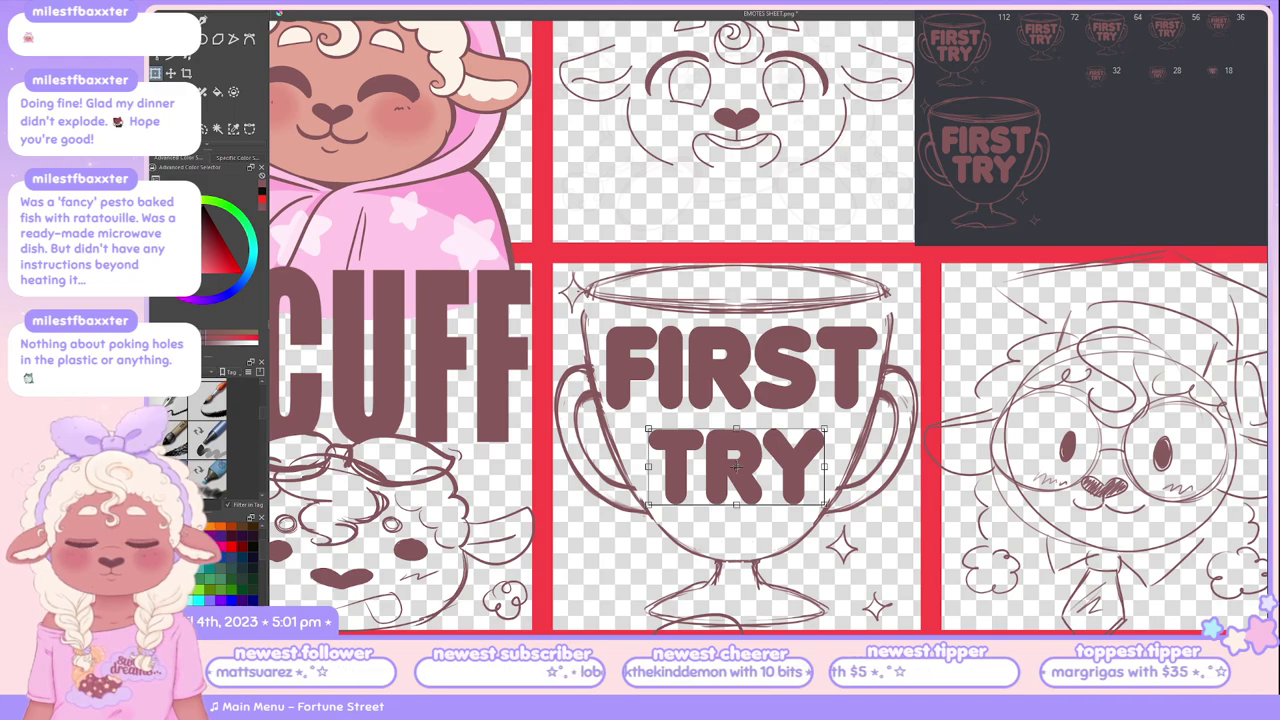
{"action": "key", "text": "Return"}
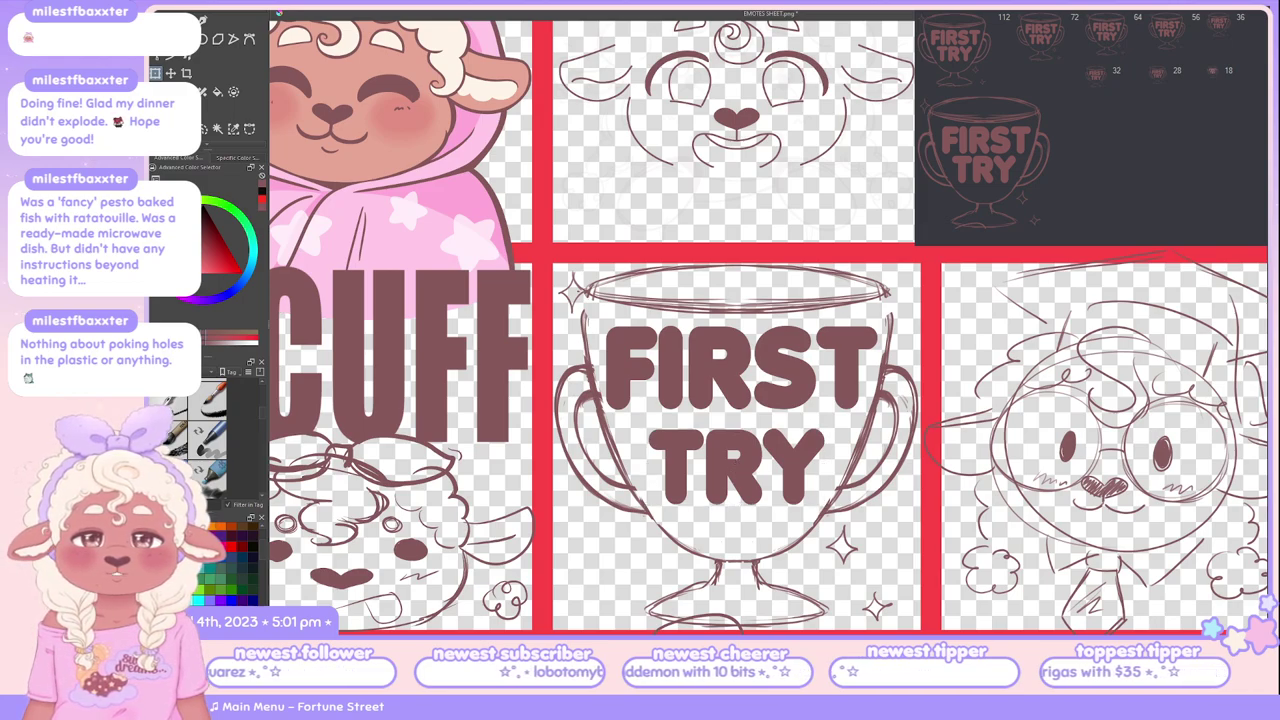
{"action": "key", "text": "b"}
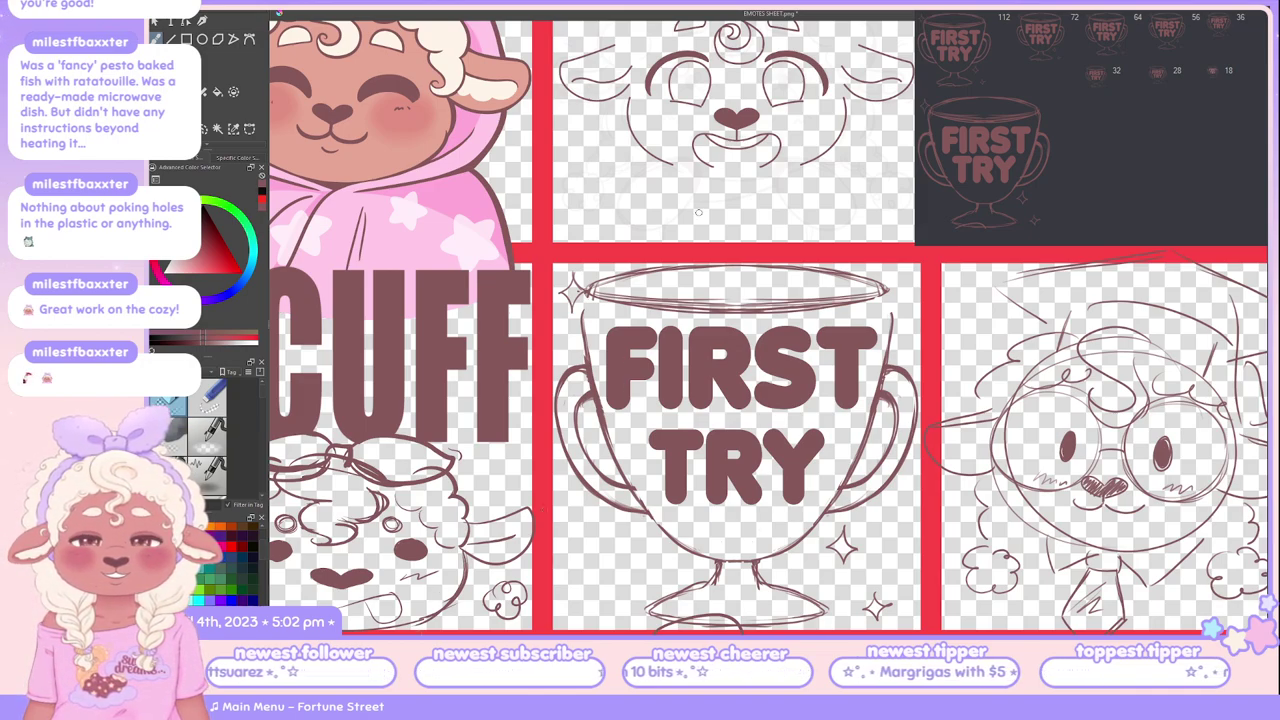
Step: Examine the FIRST TRY trophy at several sizes alongside the other sketches on the emote sheet
{"action": "scroll", "coordinate": [745, 210], "scroll_direction": "down", "scroll_amount": 1}
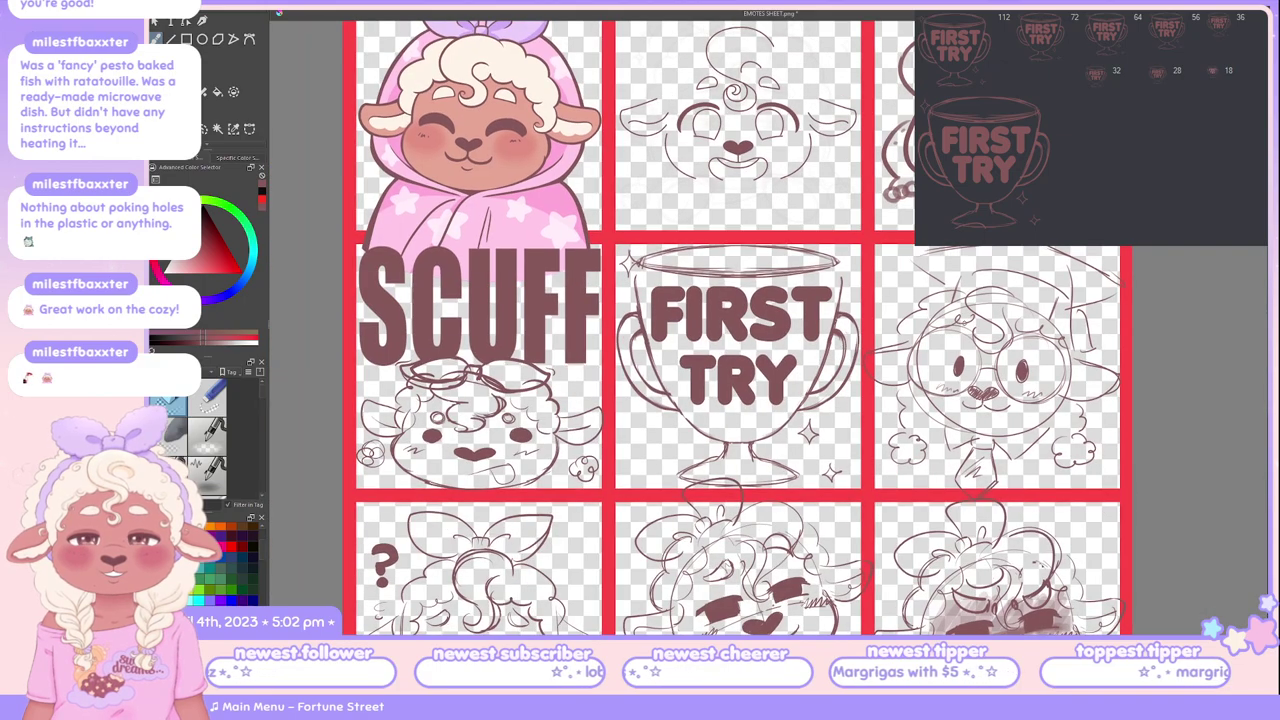
{"action": "scroll", "coordinate": [964, 330], "scroll_direction": "up", "scroll_amount": 1}
{"action": "scroll", "coordinate": [964, 330], "scroll_direction": "down", "scroll_amount": 1}
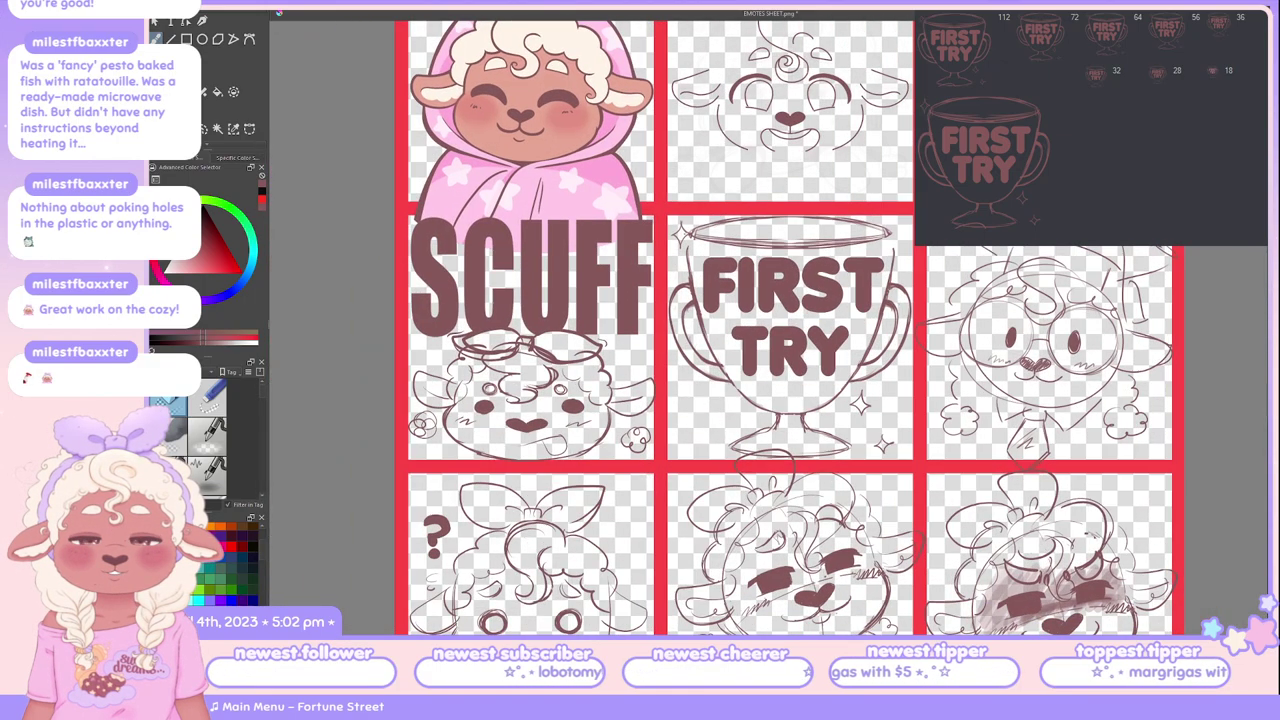
{"action": "scroll", "coordinate": [964, 350], "scroll_direction": "up", "scroll_amount": 3}
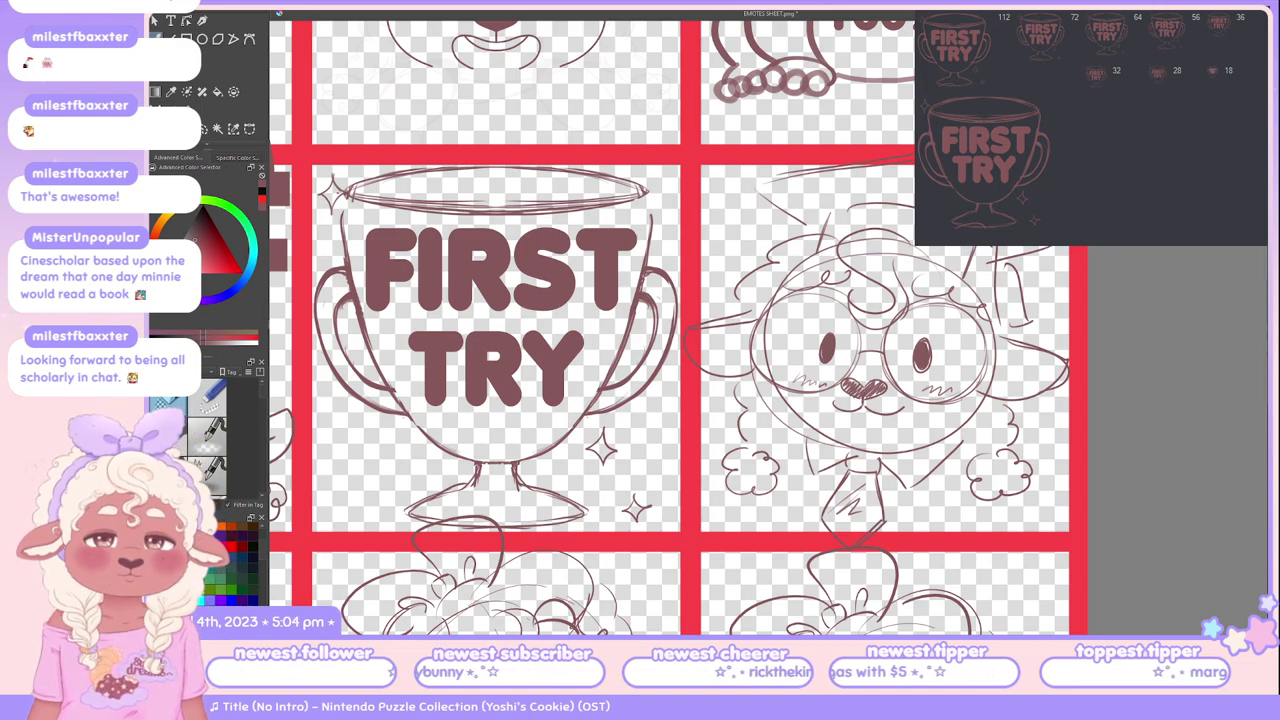
{"action": "scroll", "coordinate": [912, 228], "scroll_direction": "down", "scroll_amount": 2}
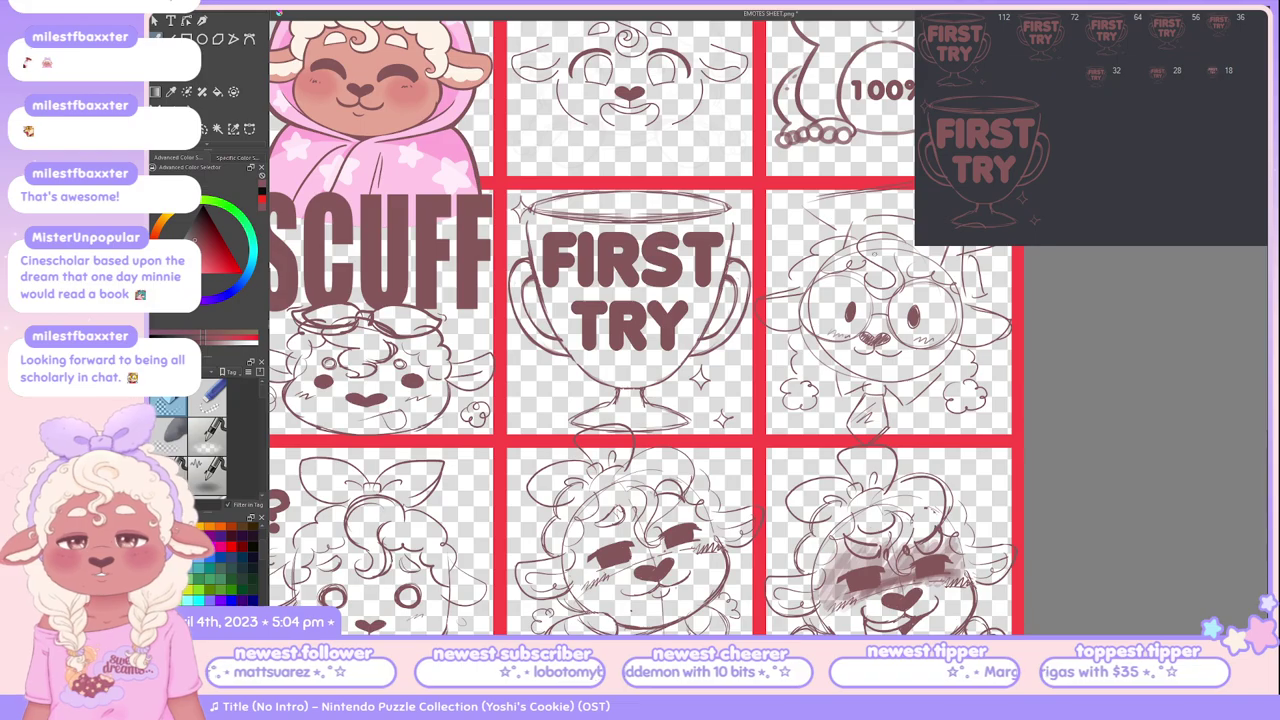
{"action": "left_click_drag", "start_coordinate": [689, 326], "coordinate": [890, 293]}
{"action": "scroll", "coordinate": [1070, 255], "scroll_direction": "down", "scroll_amount": 1}
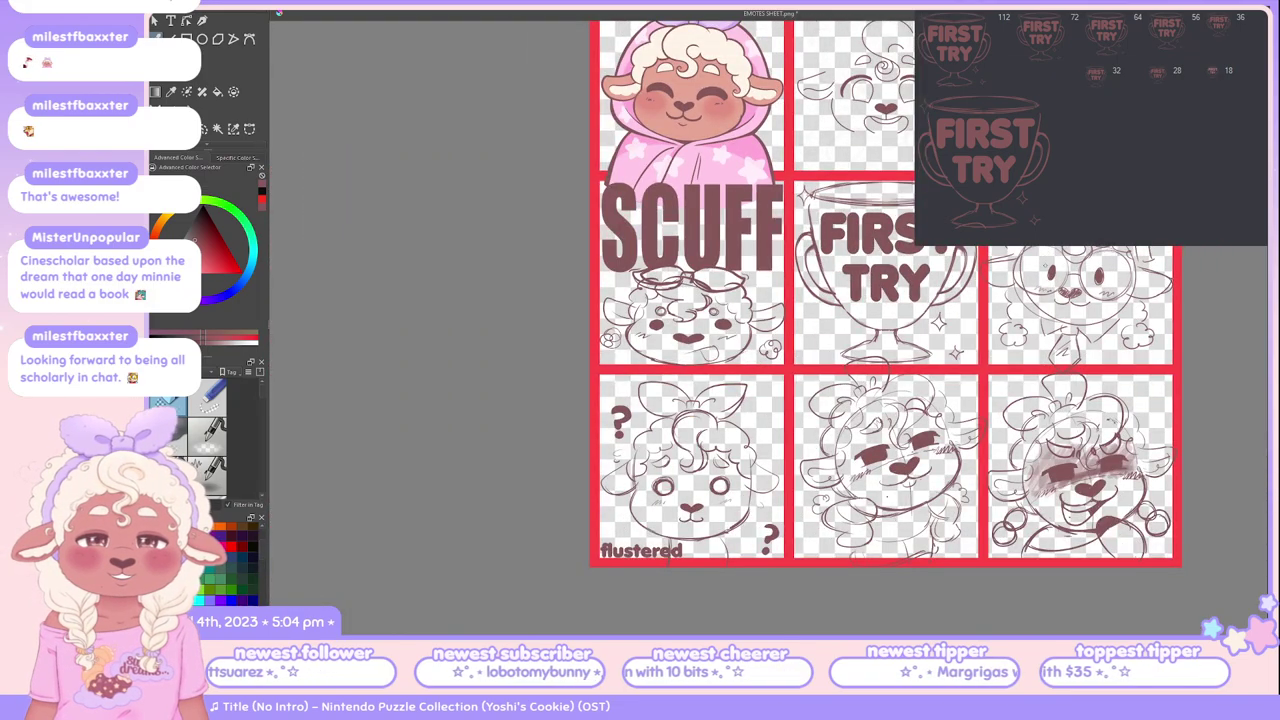
{"action": "scroll", "coordinate": [1070, 255], "scroll_direction": "up", "scroll_amount": 1}
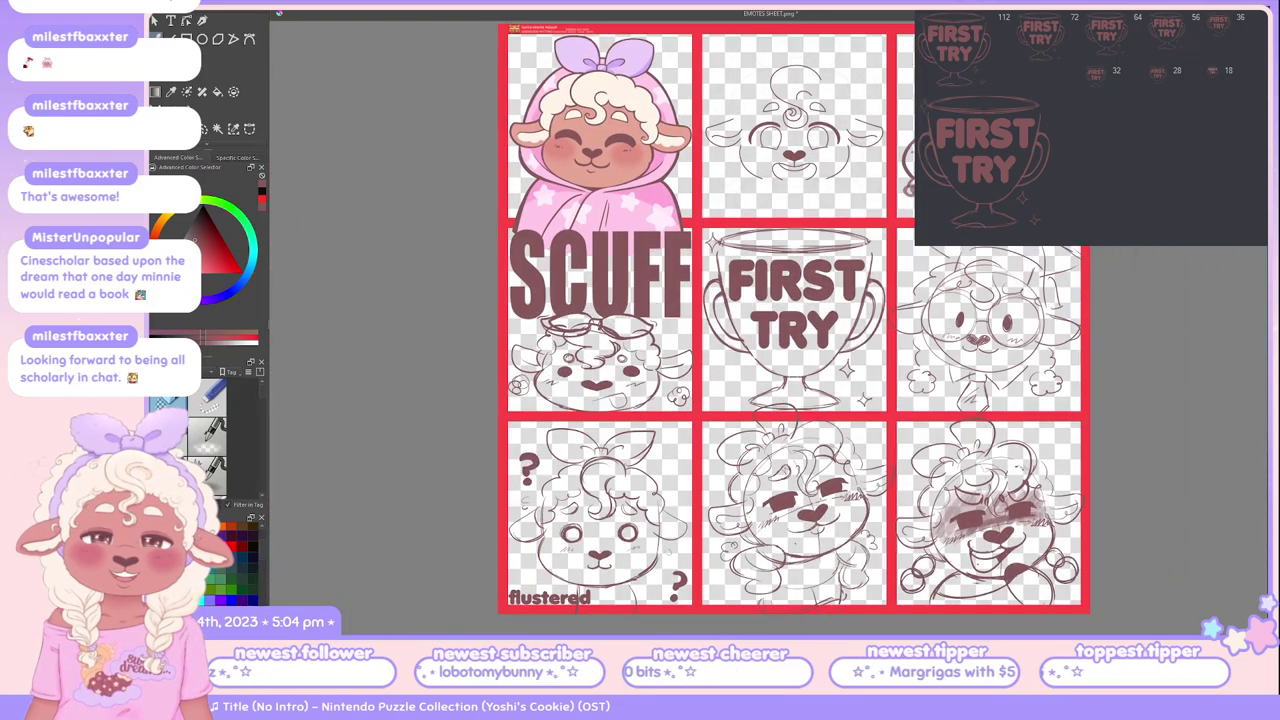
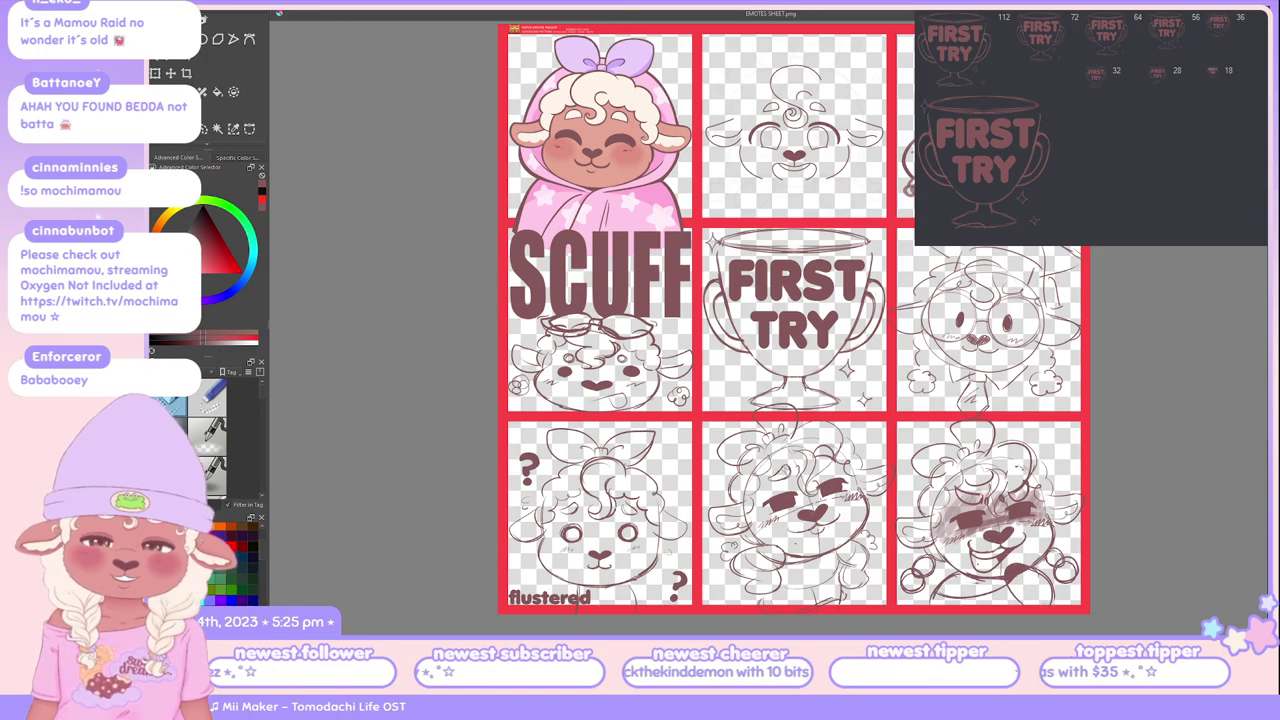
Step: Inspect the emote sketches against the white background, comparing the whole sheet with the middle and lower rows up close
{"action": "scroll", "coordinate": [784, 316], "scroll_direction": "right", "scroll_amount": 2}
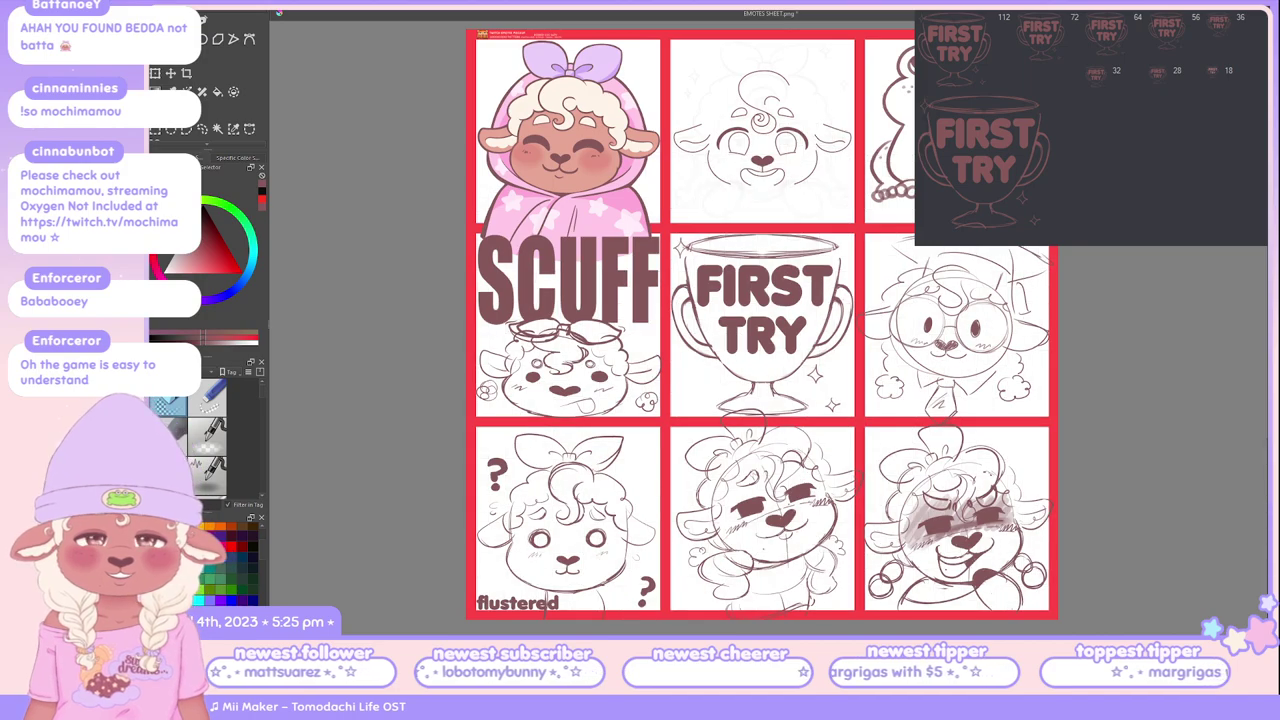
{"action": "scroll", "coordinate": [760, 320], "scroll_direction": "up", "scroll_amount": 3}
{"action": "scroll", "coordinate": [760, 320], "scroll_direction": "down", "scroll_amount": 4}
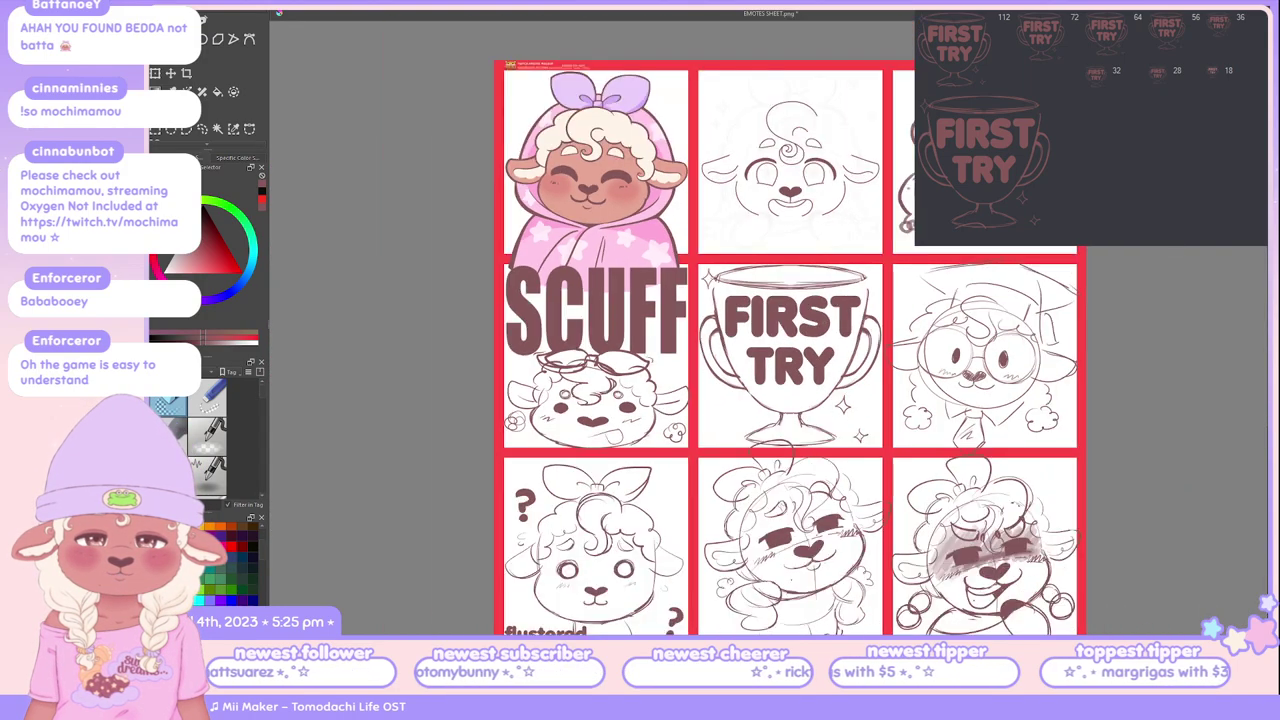
{"action": "mouse_move", "coordinate": [760, 320]}
{"action": "left_mouse_down"}
{"action": "mouse_move", "coordinate": [746, 291]}
{"action": "mouse_move", "coordinate": [666, 284]}
{"action": "left_mouse_up"}
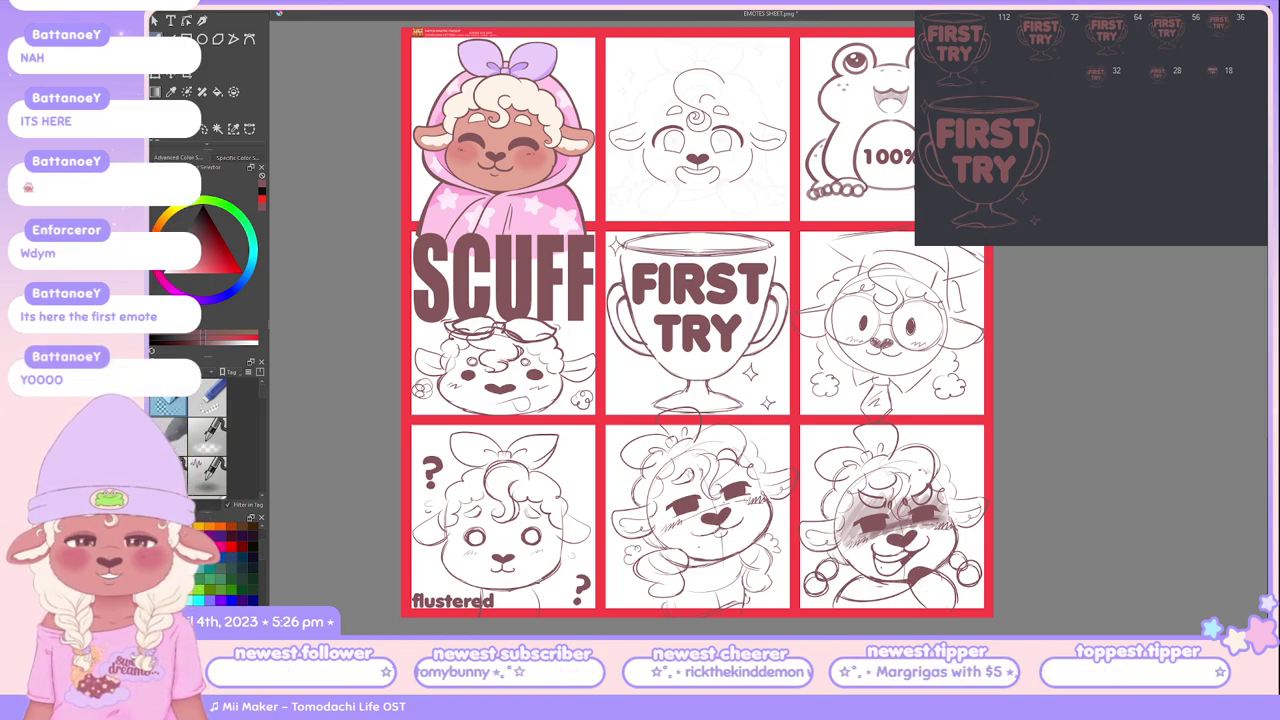
{"action": "scroll", "coordinate": [697, 472], "scroll_direction": "up", "scroll_amount": 2}
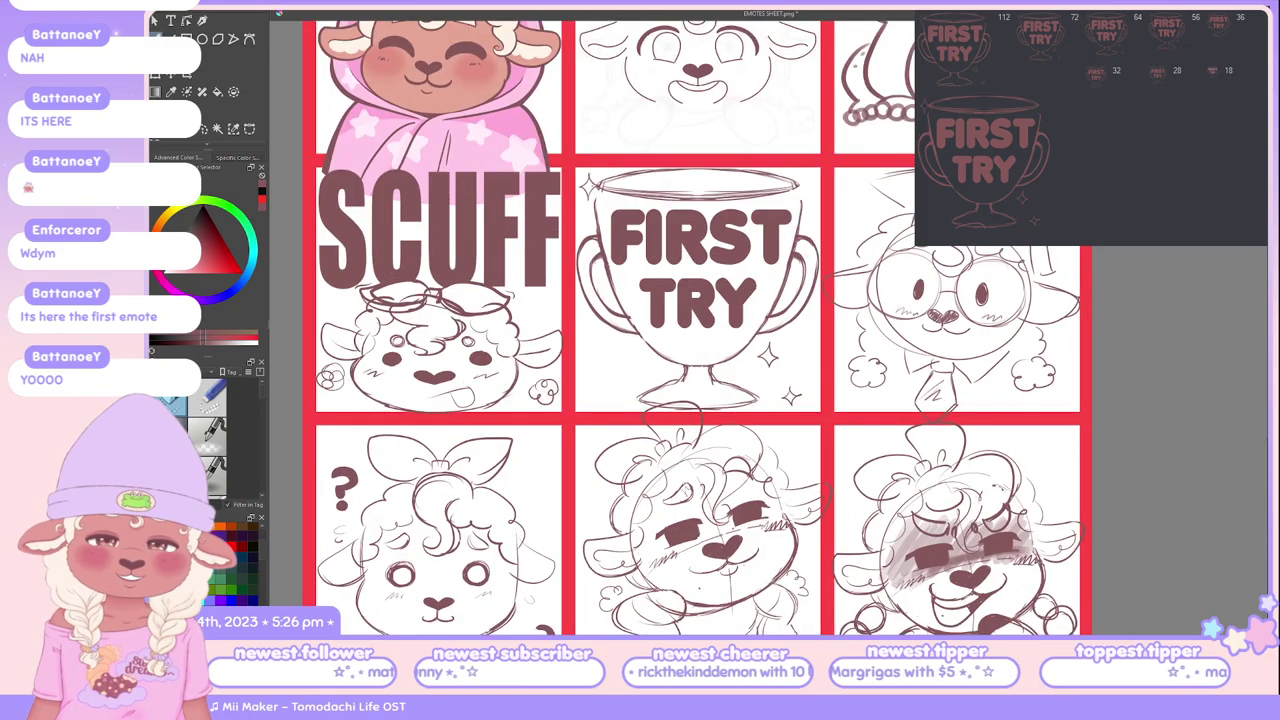
{"action": "mouse_move", "coordinate": [723, 405]}
{"action": "left_mouse_down"}
{"action": "mouse_move", "coordinate": [797, 513]}
{"action": "mouse_move", "coordinate": [823, 681]}
{"action": "left_mouse_up"}
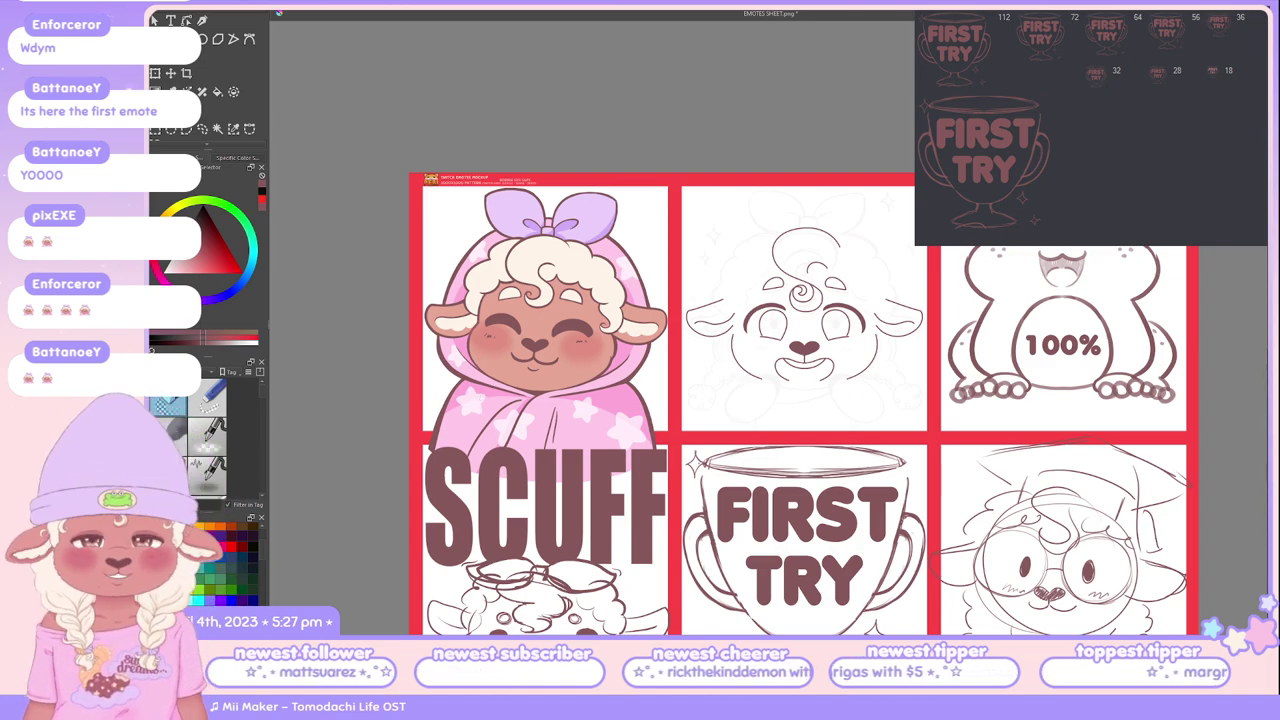
{"action": "mouse_move", "coordinate": [941, 480]}
{"action": "left_mouse_down"}
{"action": "mouse_move", "coordinate": [880, 384]}
{"action": "mouse_move", "coordinate": [901, 362]}
{"action": "left_mouse_up"}
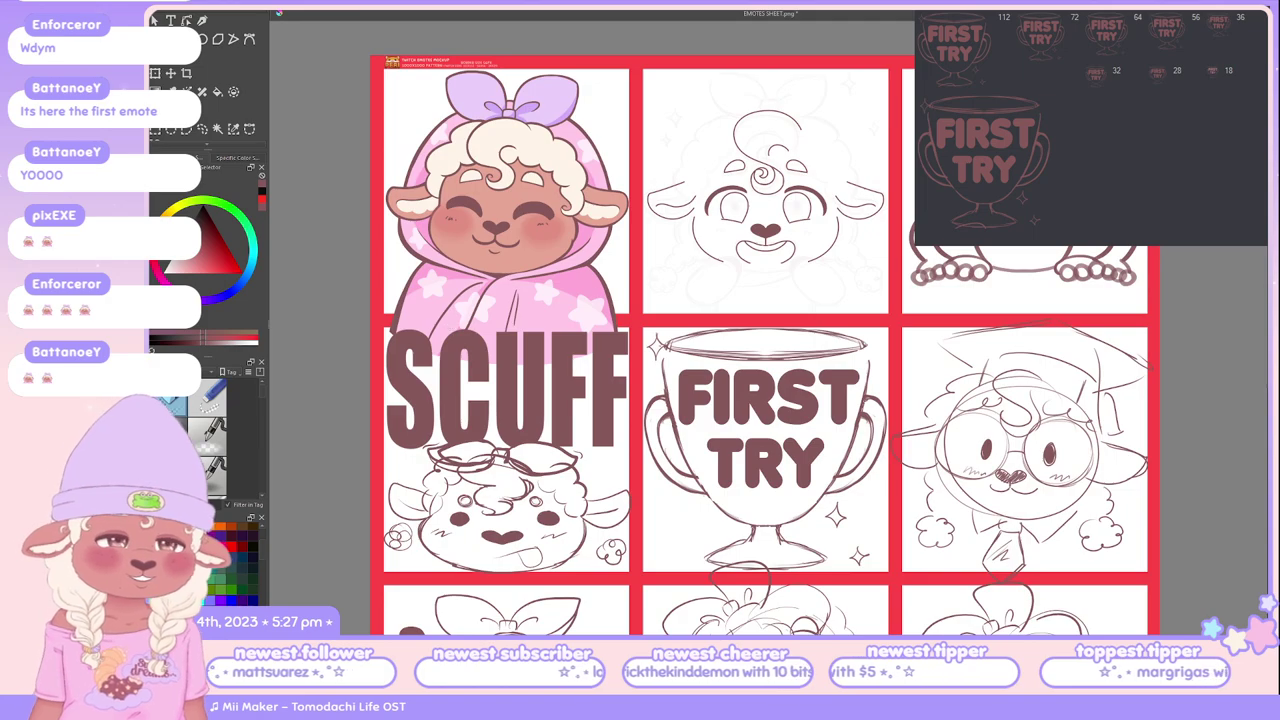
{"action": "scroll", "coordinate": [763, 314], "scroll_direction": "down", "scroll_amount": 1}
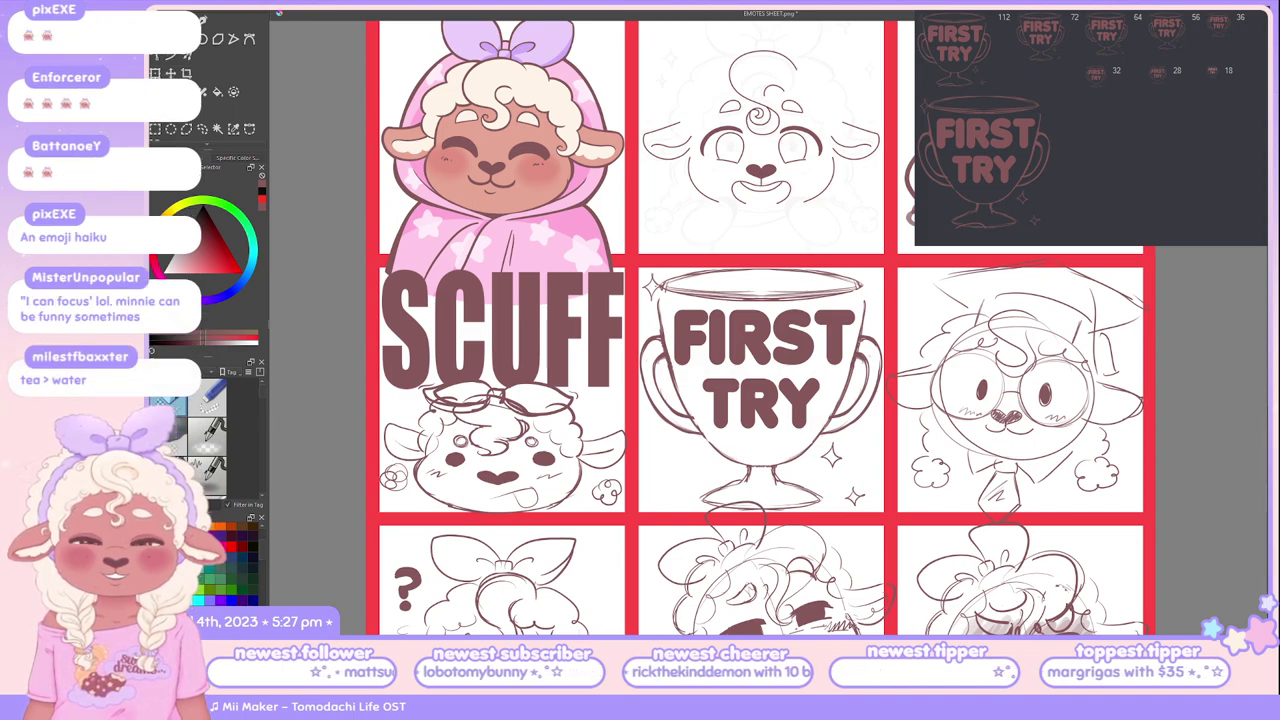
{"action": "scroll", "coordinate": [705, 224], "scroll_direction": "down", "scroll_amount": 2}
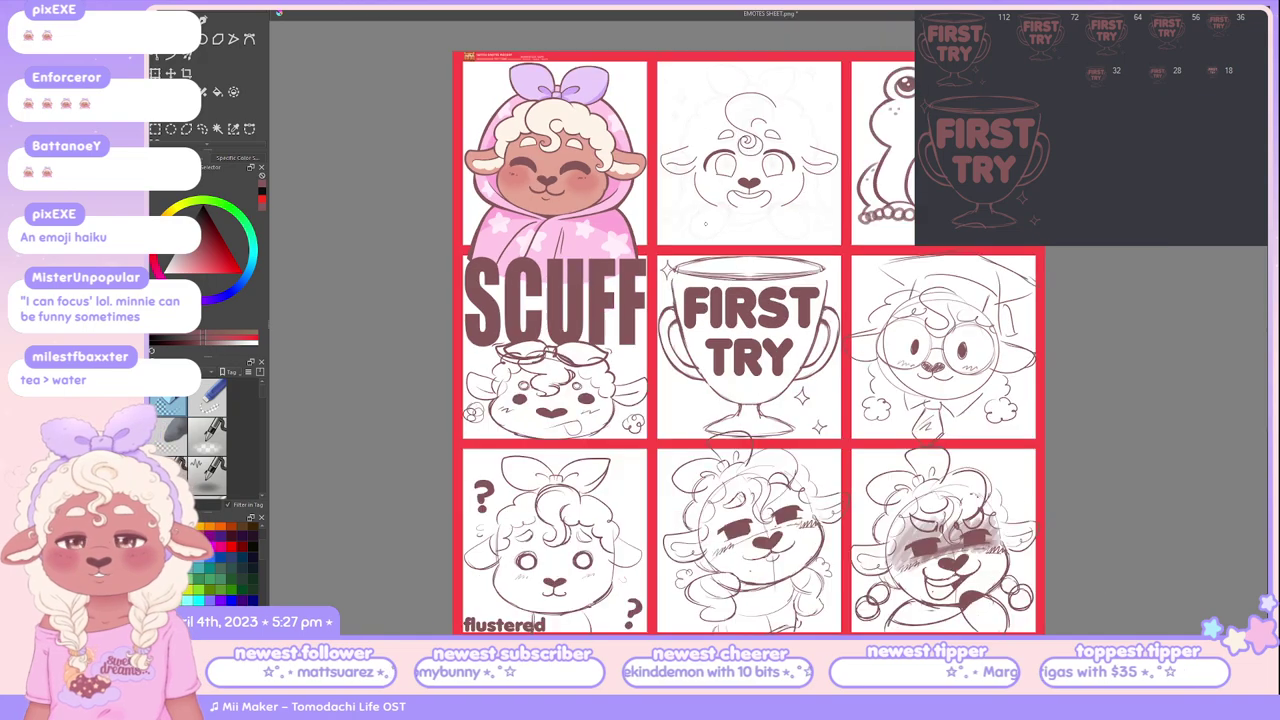
{"action": "scroll", "coordinate": [830, 520], "scroll_direction": "up", "scroll_amount": 3}
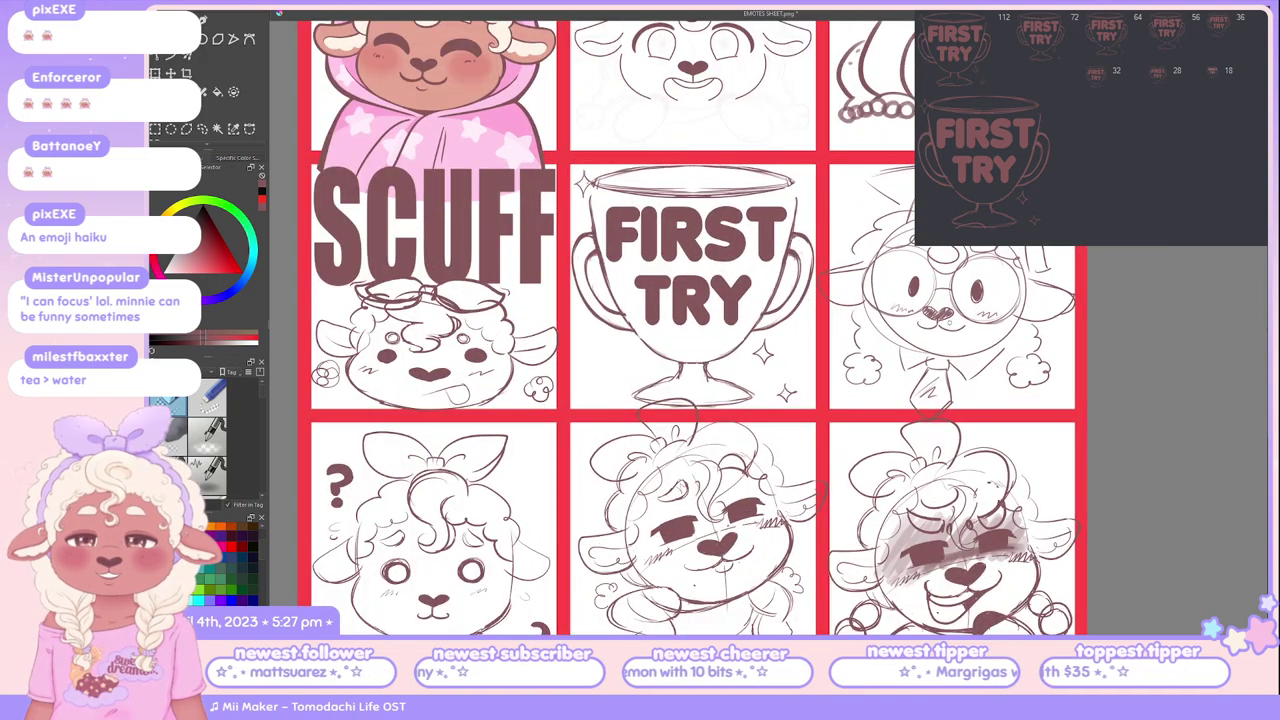
{"action": "left_click_drag", "start_coordinate": [822, 518], "coordinate": [862, 558]}
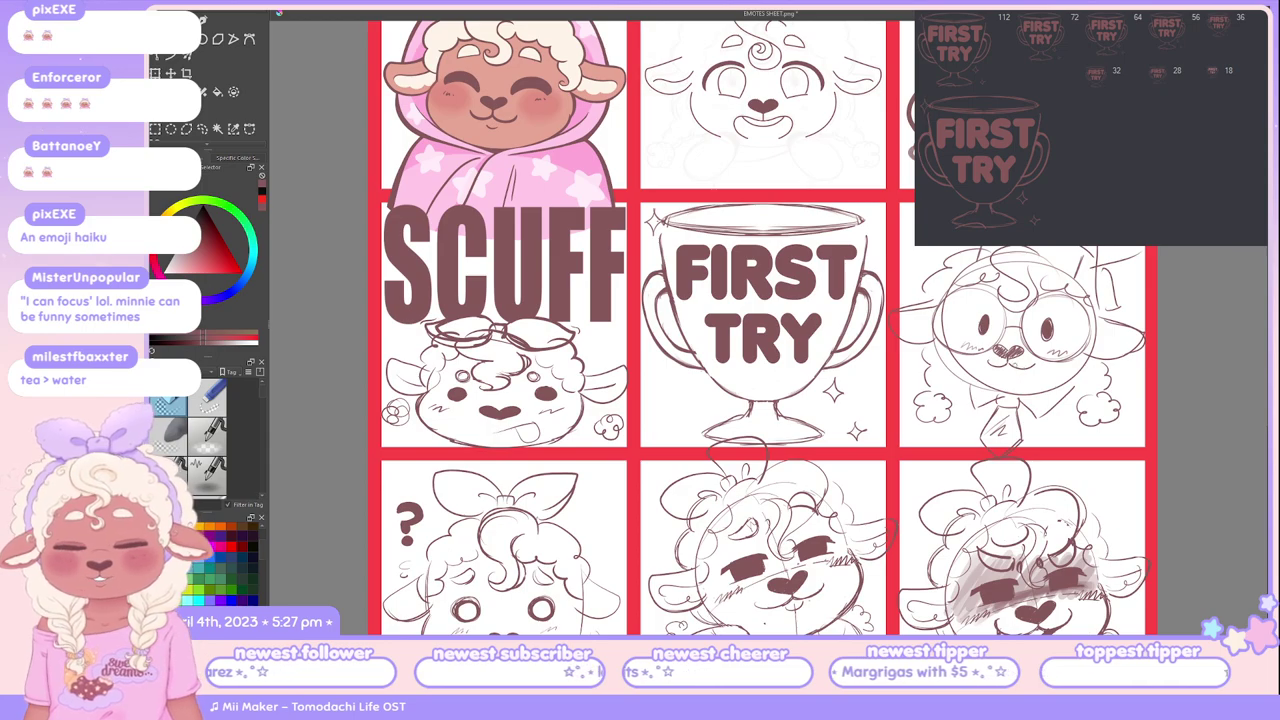
Step: Scale the graduate sheep sketch down slightly inside its cell beside the trophy, undoing unwanted placements
{"action": "scroll", "coordinate": [1012, 369], "scroll_direction": "down", "scroll_amount": 5}
{"action": "scroll", "coordinate": [1012, 369], "scroll_direction": "up", "scroll_amount": 6}
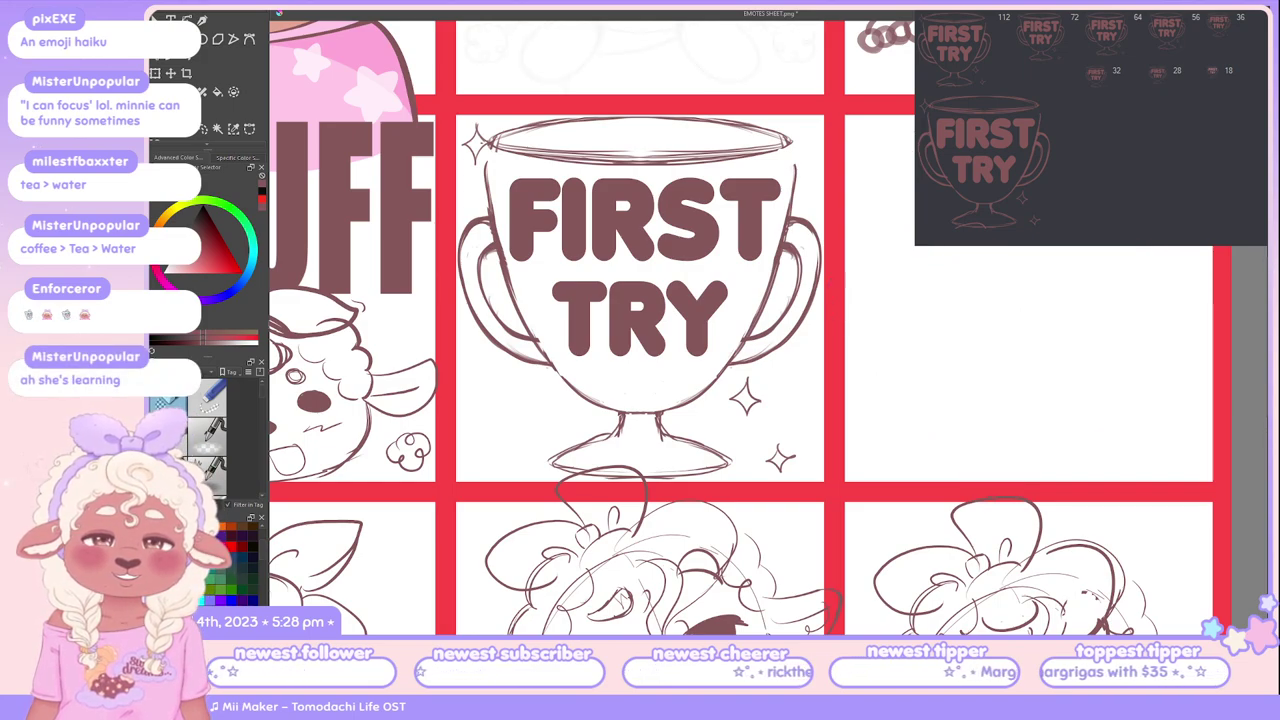
{"action": "key", "text": "ctrl+t"}
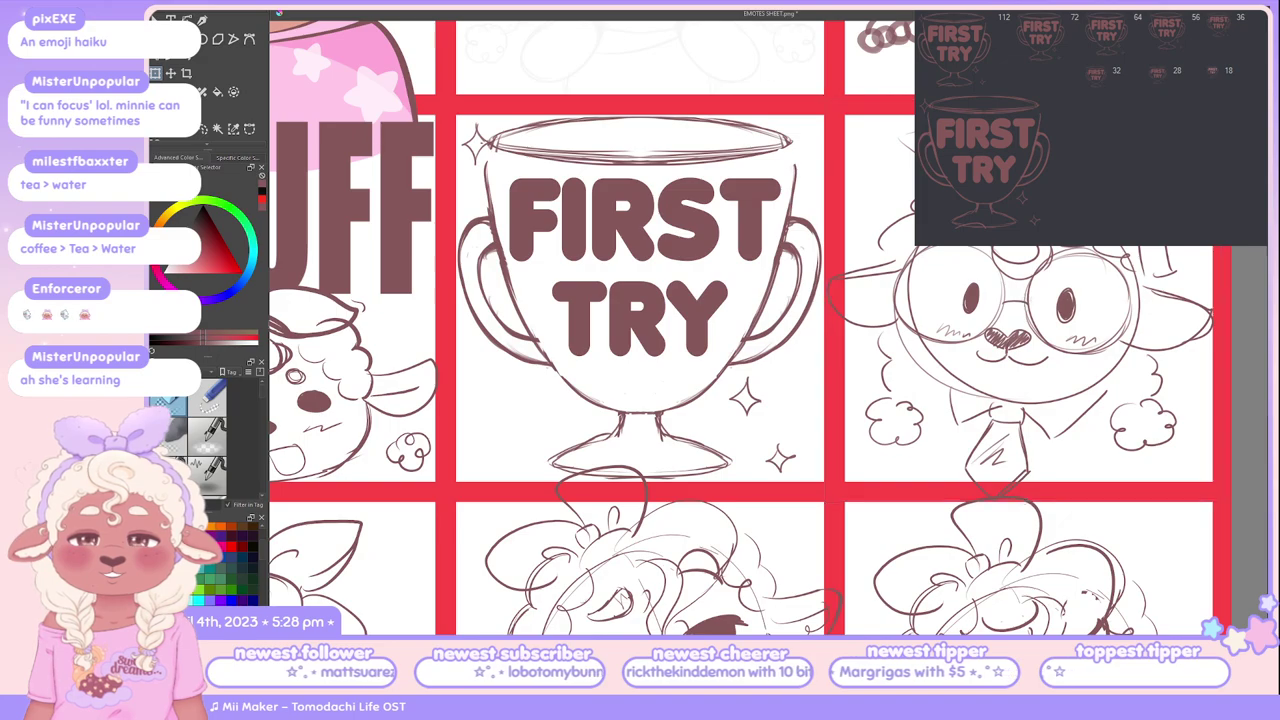
{"action": "key", "text": "Return"}
{"action": "key", "text": "ctrl+z"}
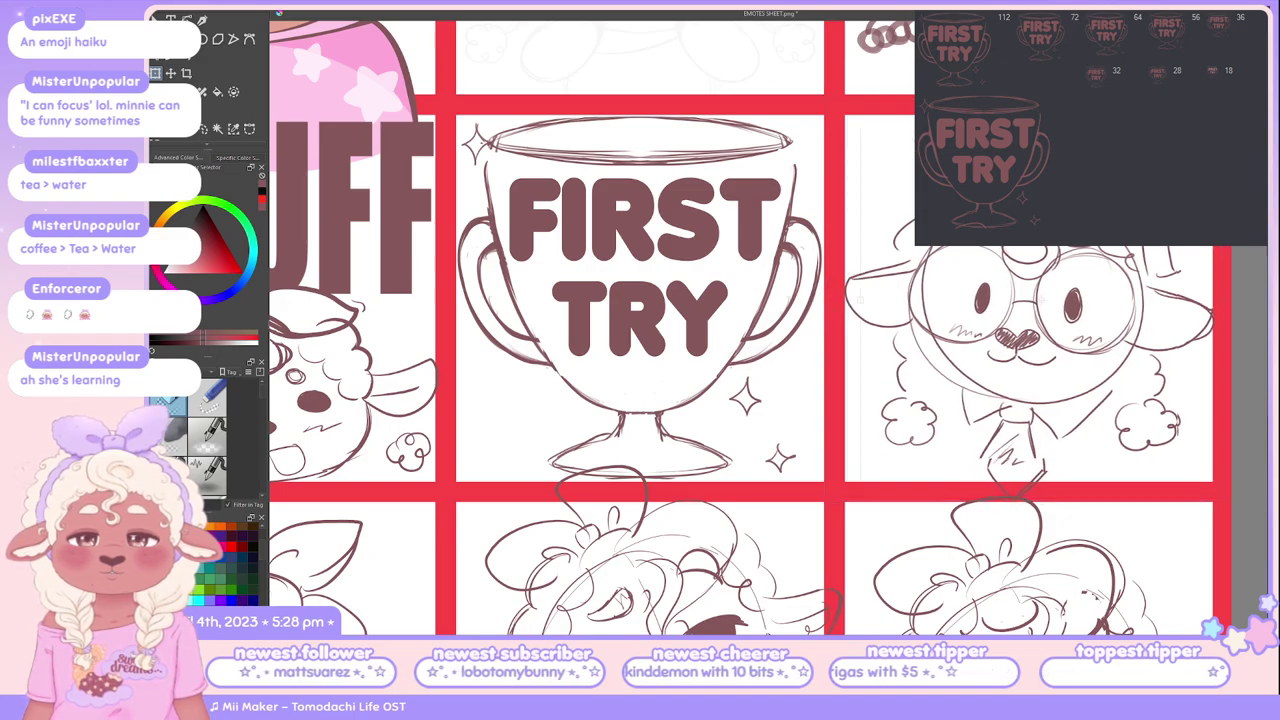
{"action": "key", "text": "ctrl+z"}
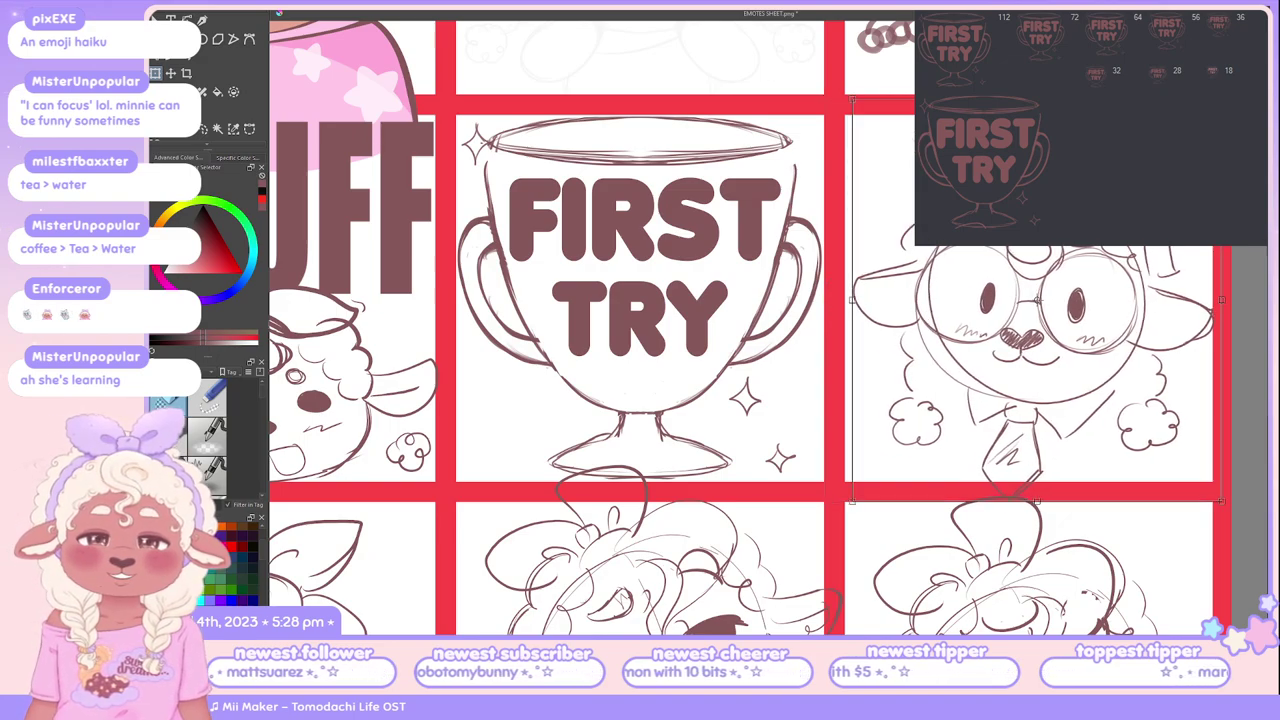
{"action": "key", "text": "ctrl+z"}
{"action": "key", "text": "ctrl+z"}
{"action": "key", "text": "ctrl+z"}
{"action": "key", "text": "ctrl+z"}
{"action": "key", "text": "ctrl+z"}
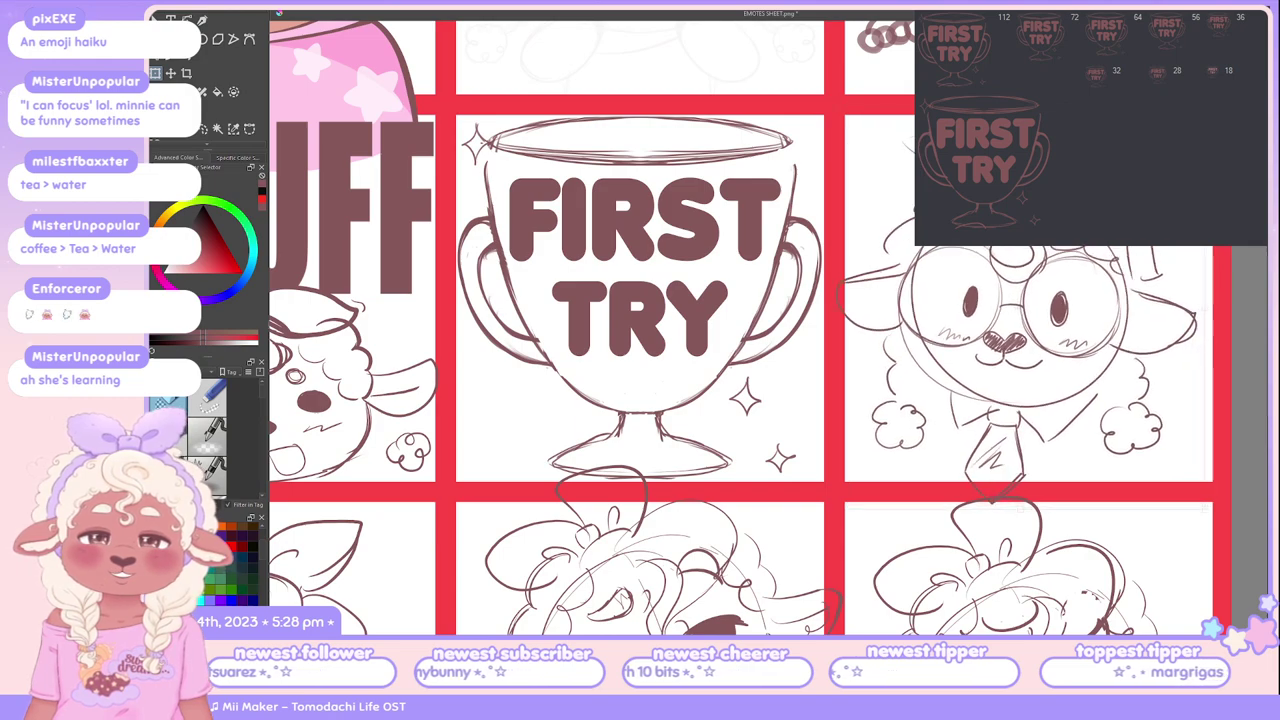
Step: Adjust the graduation cap of the sheep sketch and reposition the whole sketch centrally in its cell
{"action": "key", "text": "ctrl+t"}
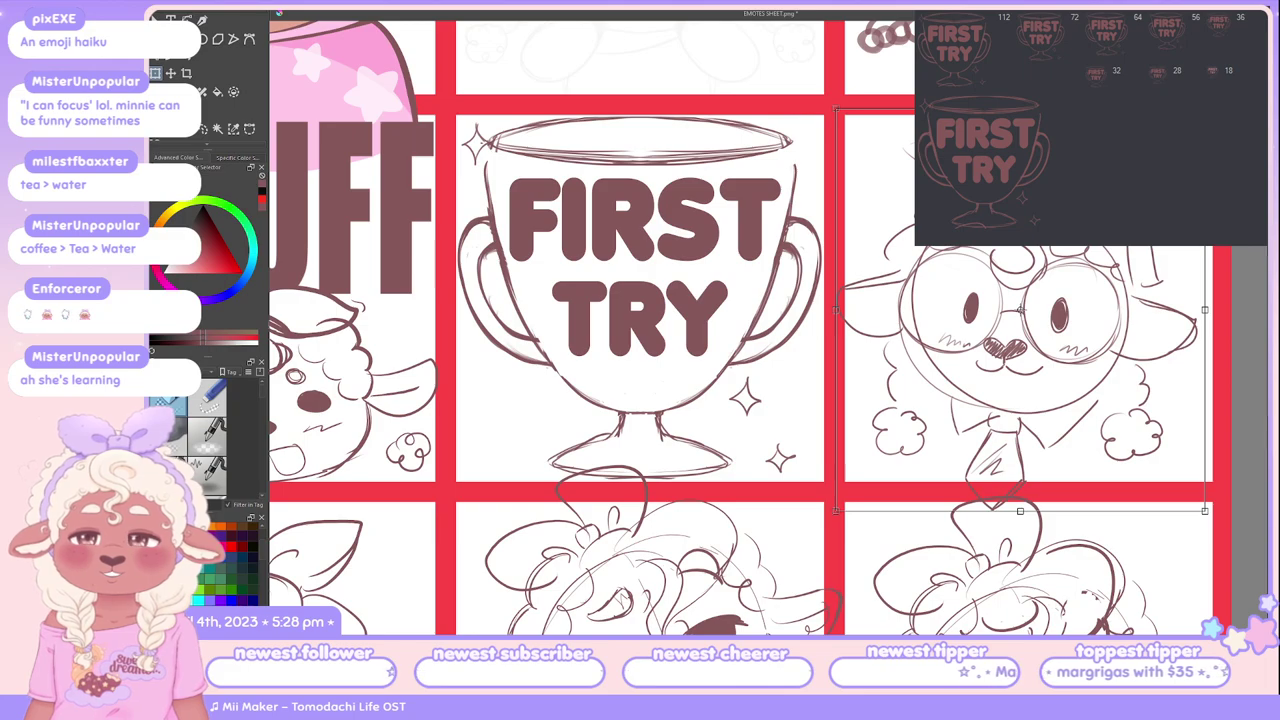
{"action": "key", "text": "Return"}
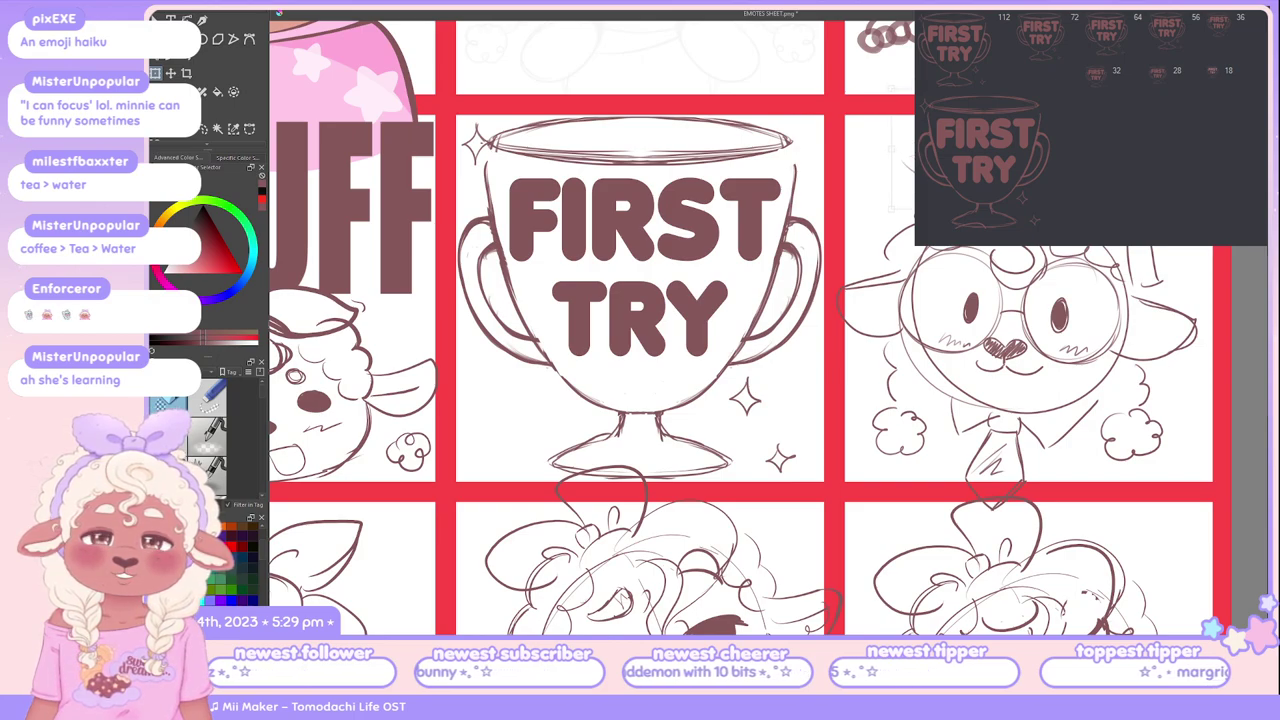
{"action": "key", "text": "ctrl+t"}
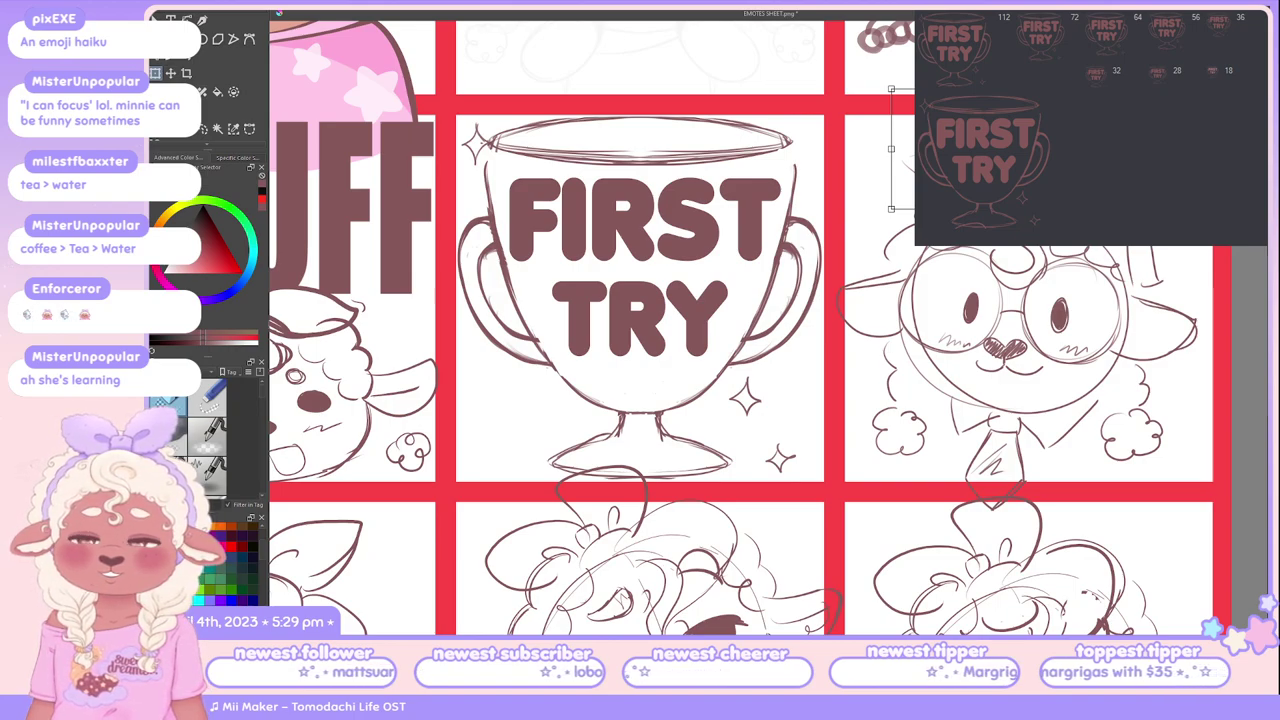
{"action": "key", "text": "ctrl+t"}
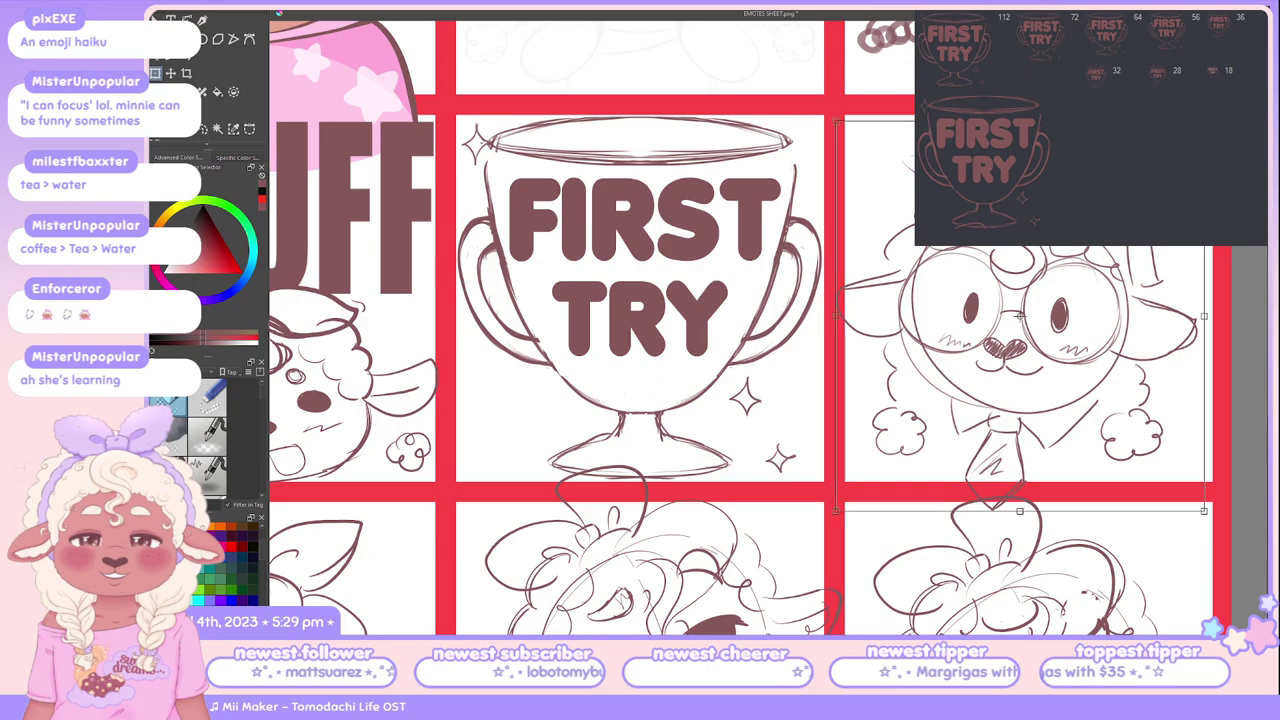
{"action": "left_click_drag", "start_coordinate": [1020, 400], "coordinate": [1025, 386]}
{"action": "key", "text": "ctrl+t"}
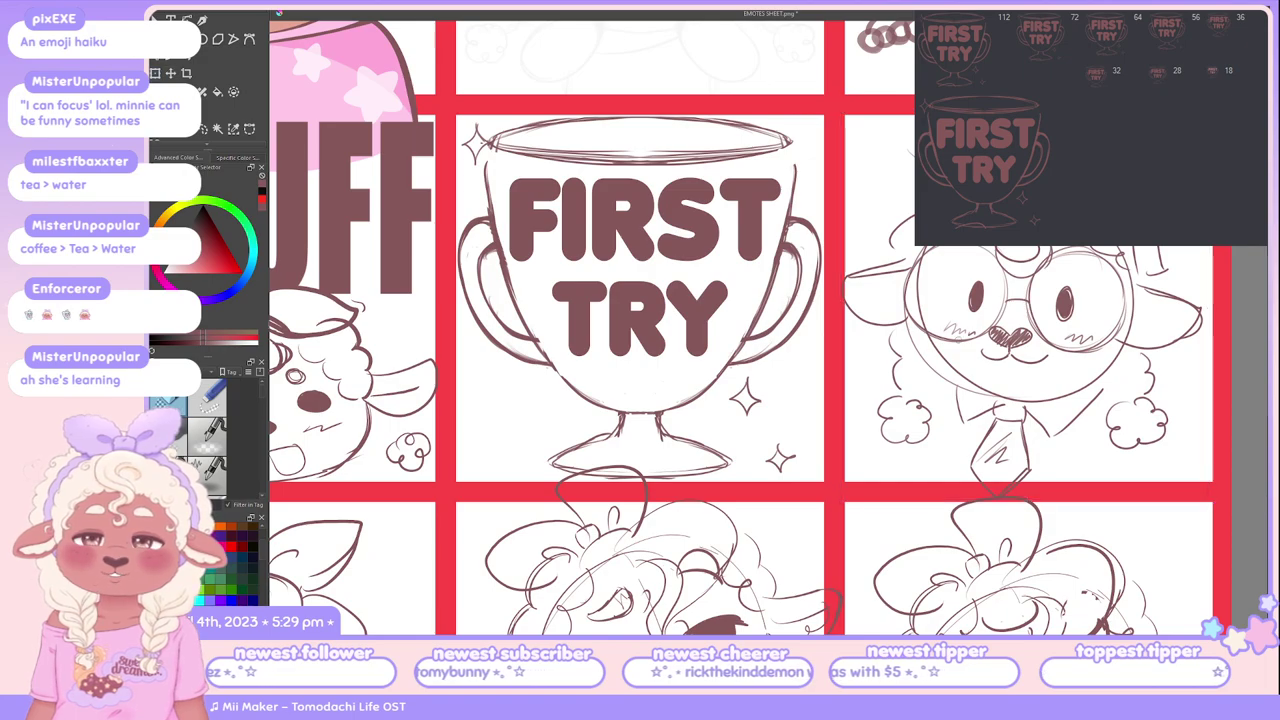
{"action": "key", "text": "Return"}
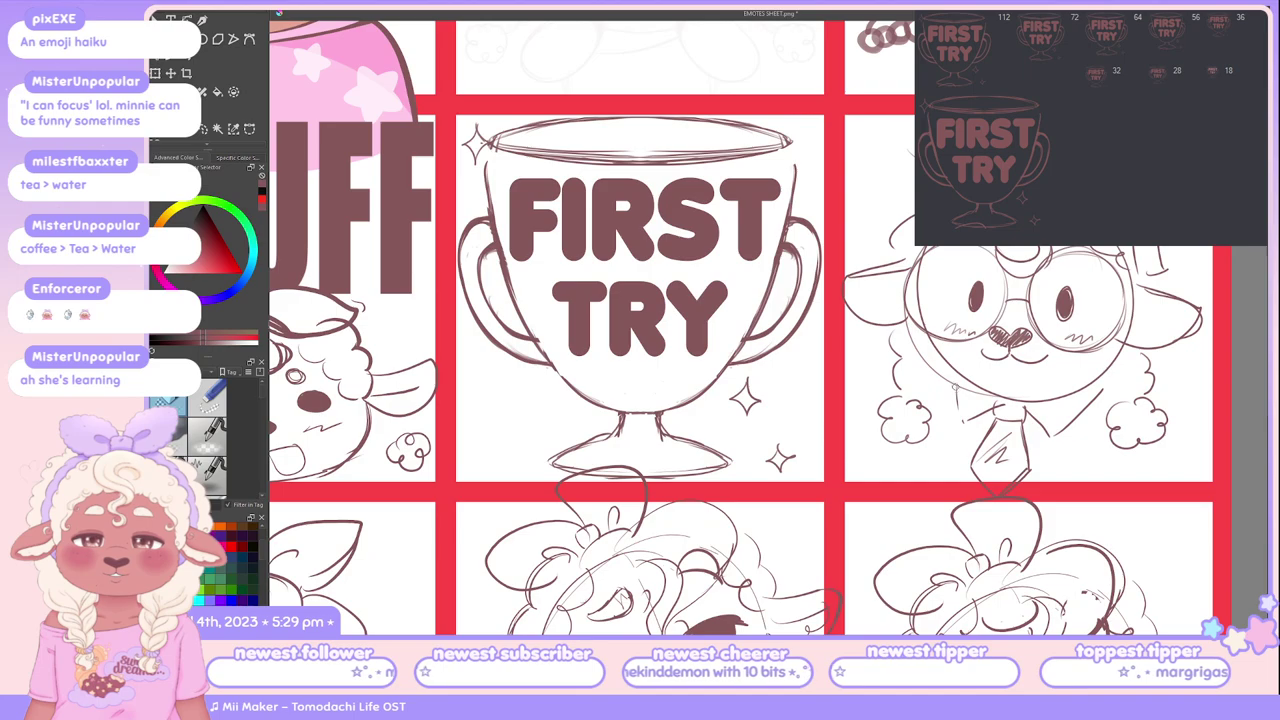
{"action": "key", "text": "ctrl+t"}
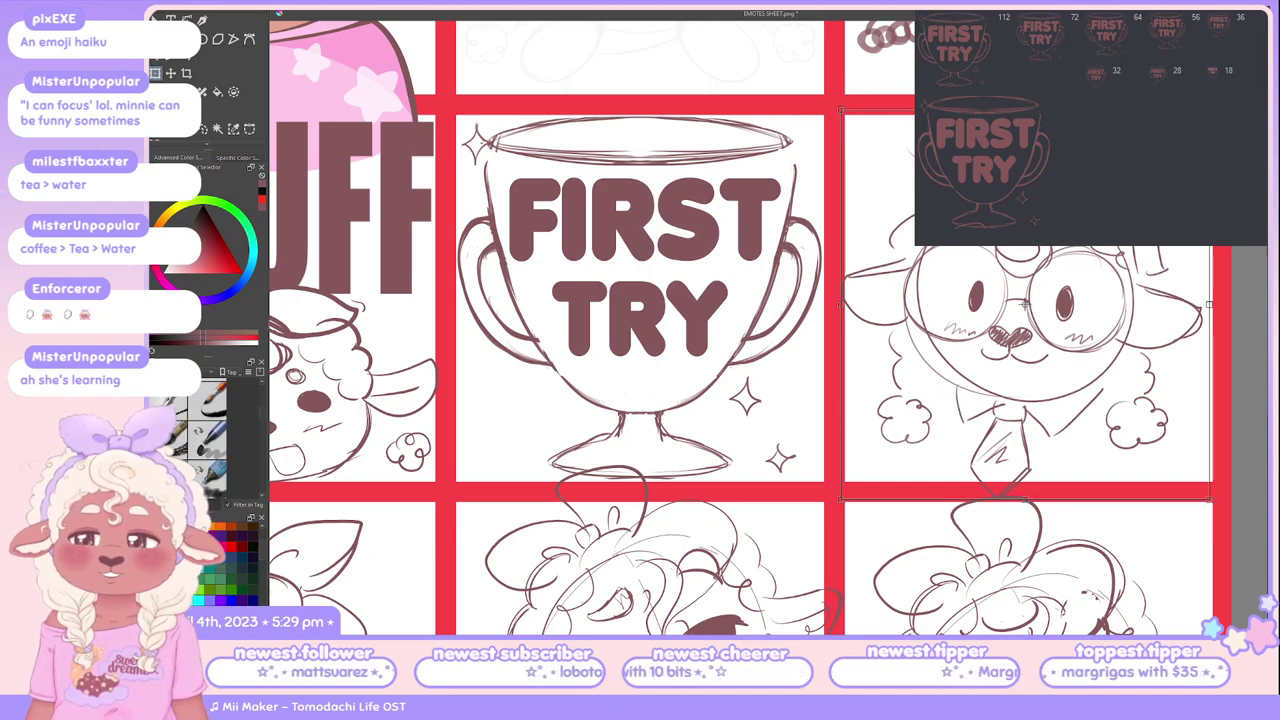
{"action": "key", "text": "Return"}
Step: Redraw the shirt collar points on both sides of the graduate sheep's tie with darker lines
{"action": "left_click_drag", "start_coordinate": [952, 386], "coordinate": [961, 421]}
{"action": "left_click_drag", "start_coordinate": [960, 415], "coordinate": [978, 424]}
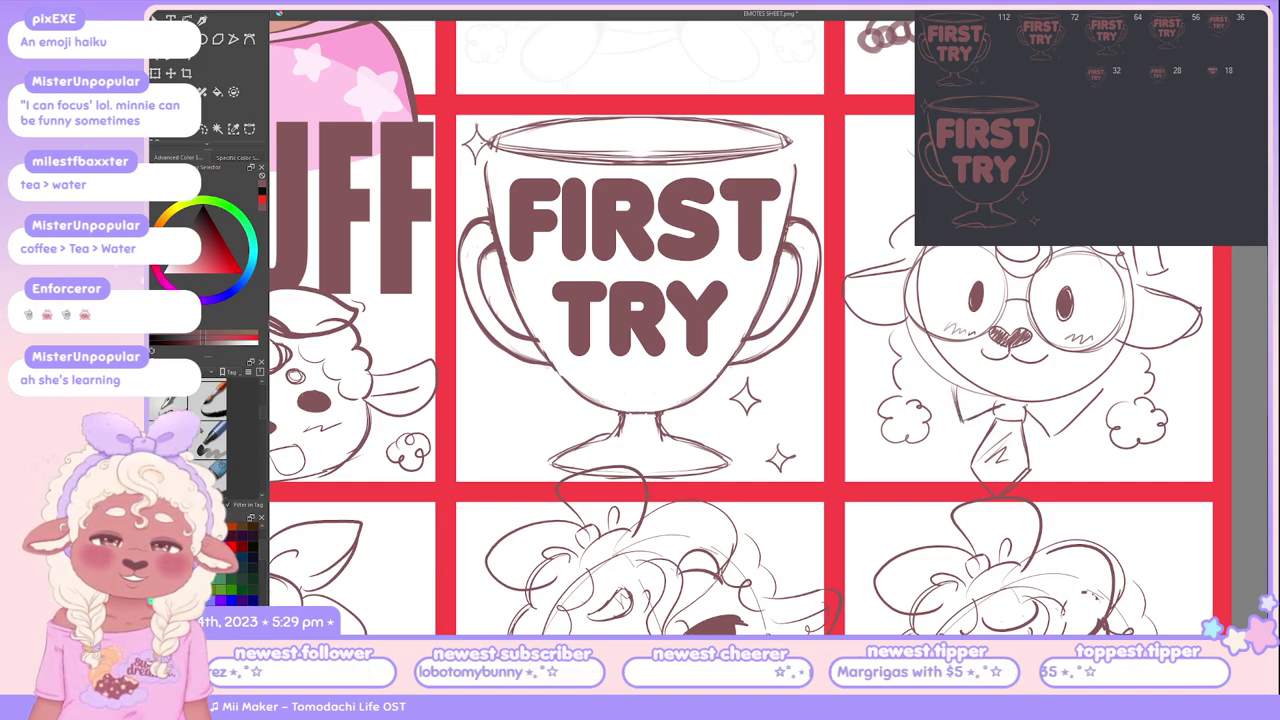
{"action": "mouse_move", "coordinate": [1025, 404]}
{"action": "left_mouse_down"}
{"action": "mouse_move", "coordinate": [1054, 437]}
{"action": "mouse_move", "coordinate": [1104, 389]}
{"action": "left_mouse_up"}
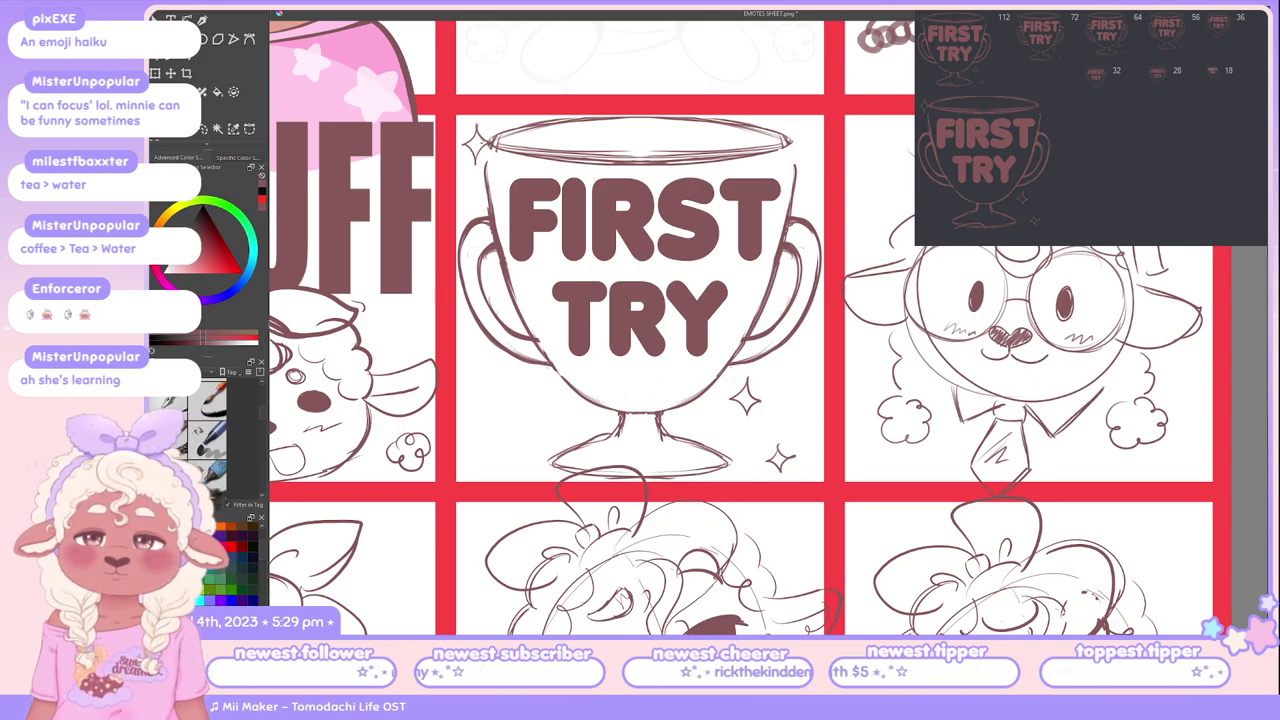
{"action": "key", "text": "space"}
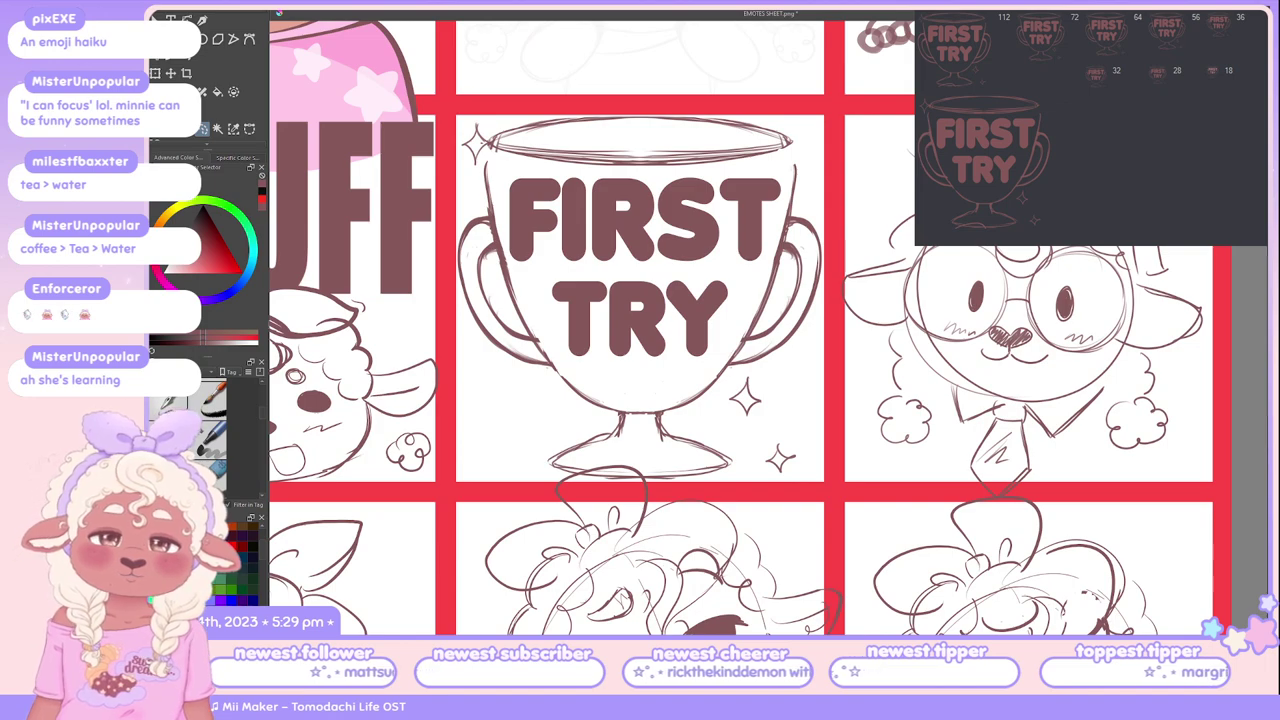
Step: Select the graduate sheep's collar and tie, make them slightly narrower and raise them a little toward the chin
{"action": "mouse_move", "coordinate": [944, 384]}
{"action": "left_mouse_down"}
{"action": "mouse_move", "coordinate": [990, 506]}
{"action": "mouse_move", "coordinate": [1090, 440]}
{"action": "mouse_move", "coordinate": [1116, 378]}
{"action": "left_mouse_up"}
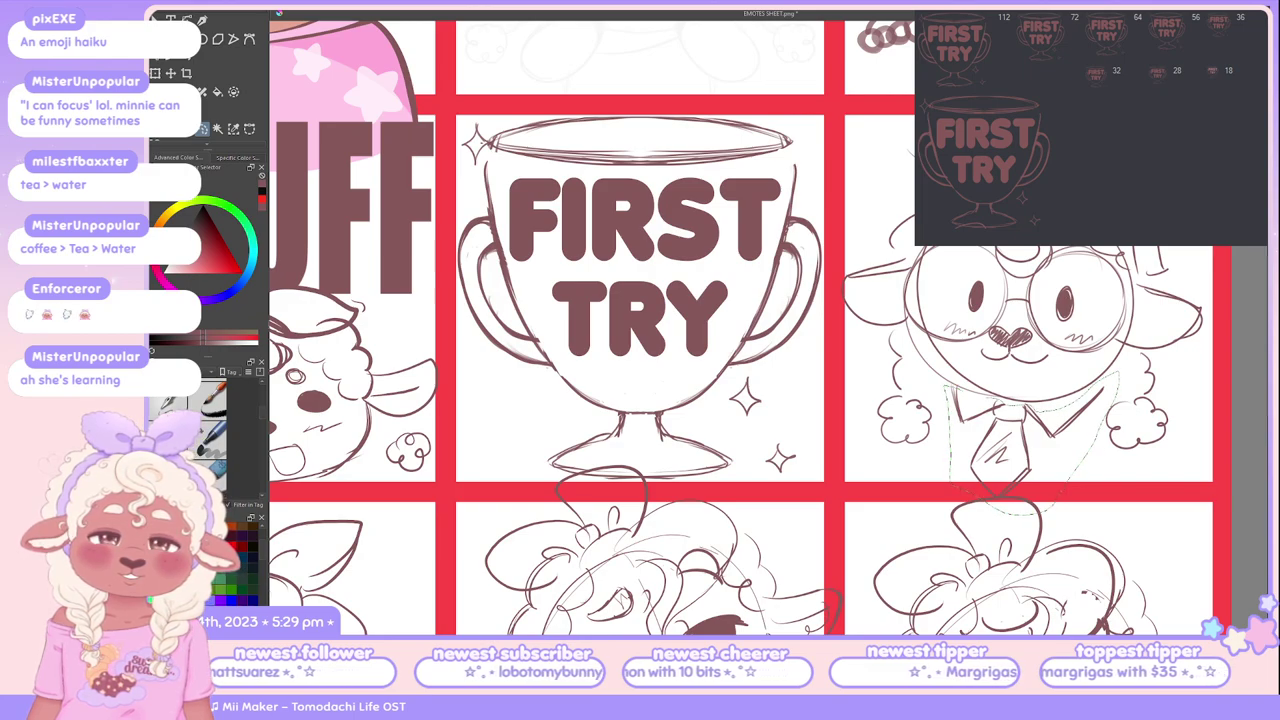
{"action": "key", "text": "ctrl+t"}
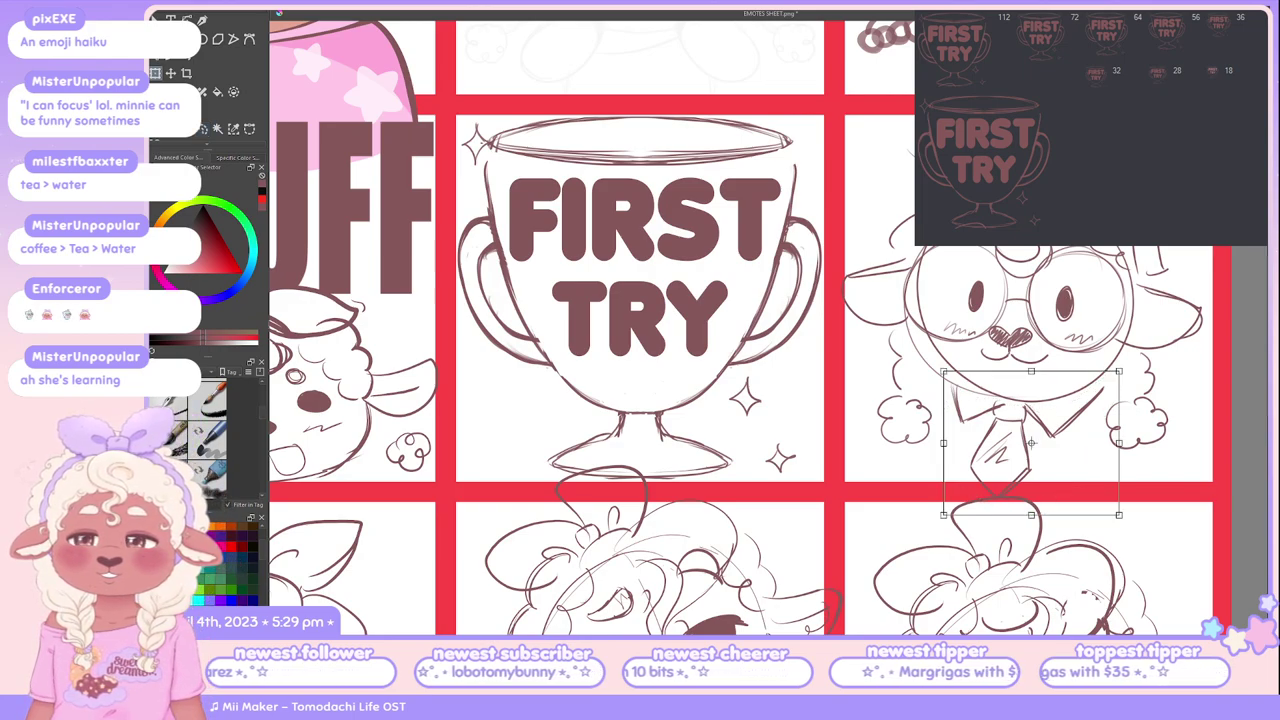
{"action": "key", "text": "Return"}
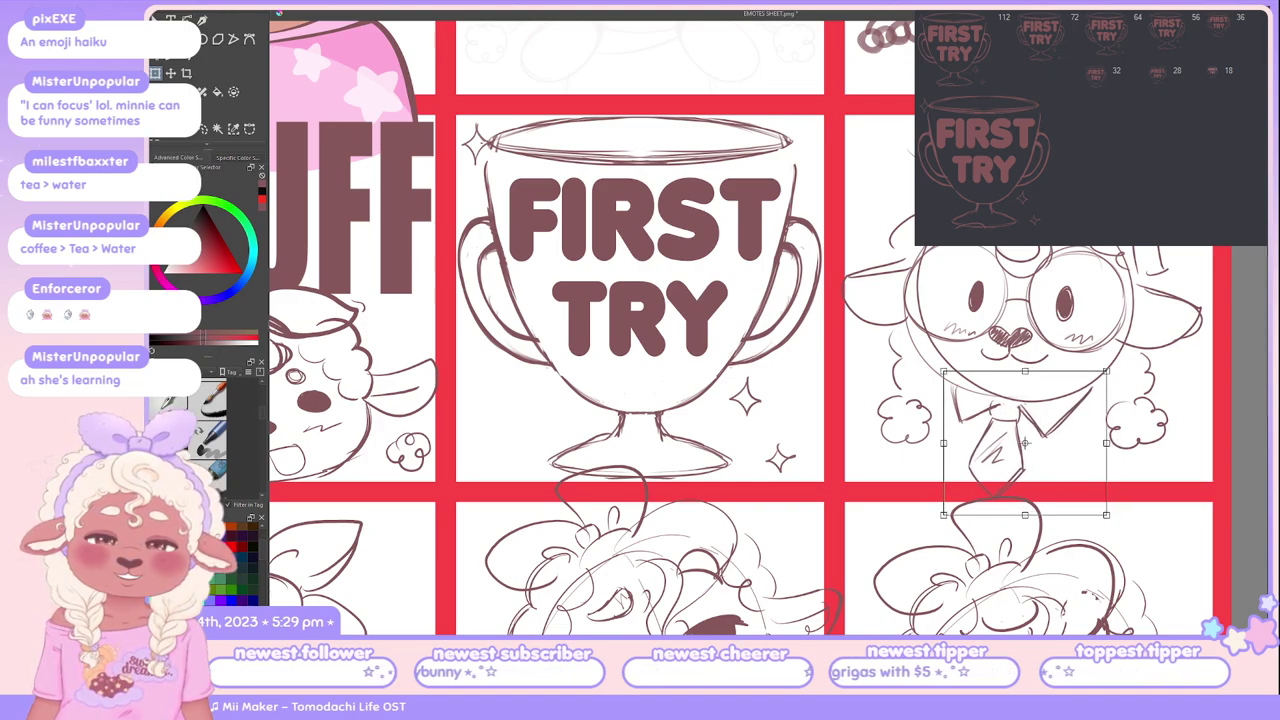
{"action": "left_click_drag", "start_coordinate": [1010, 430], "coordinate": [1013, 424]}
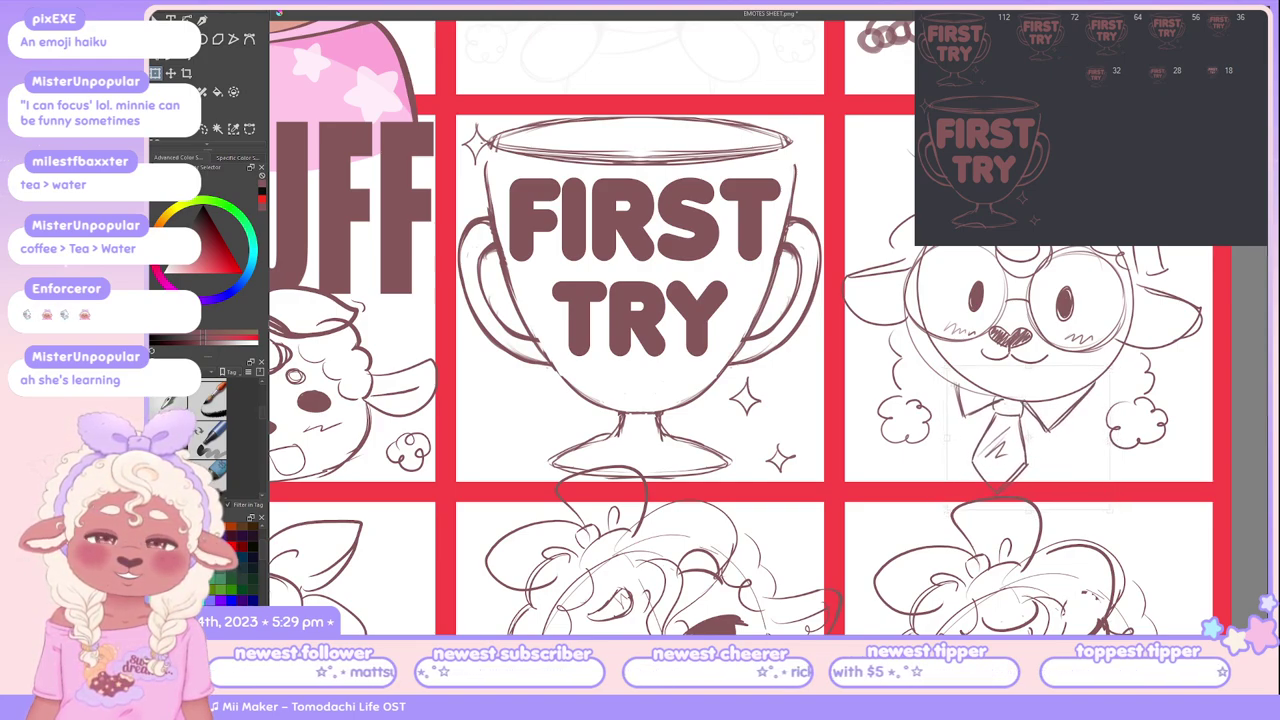
{"action": "key", "text": "ctrl+t"}
{"action": "key", "text": "Return"}
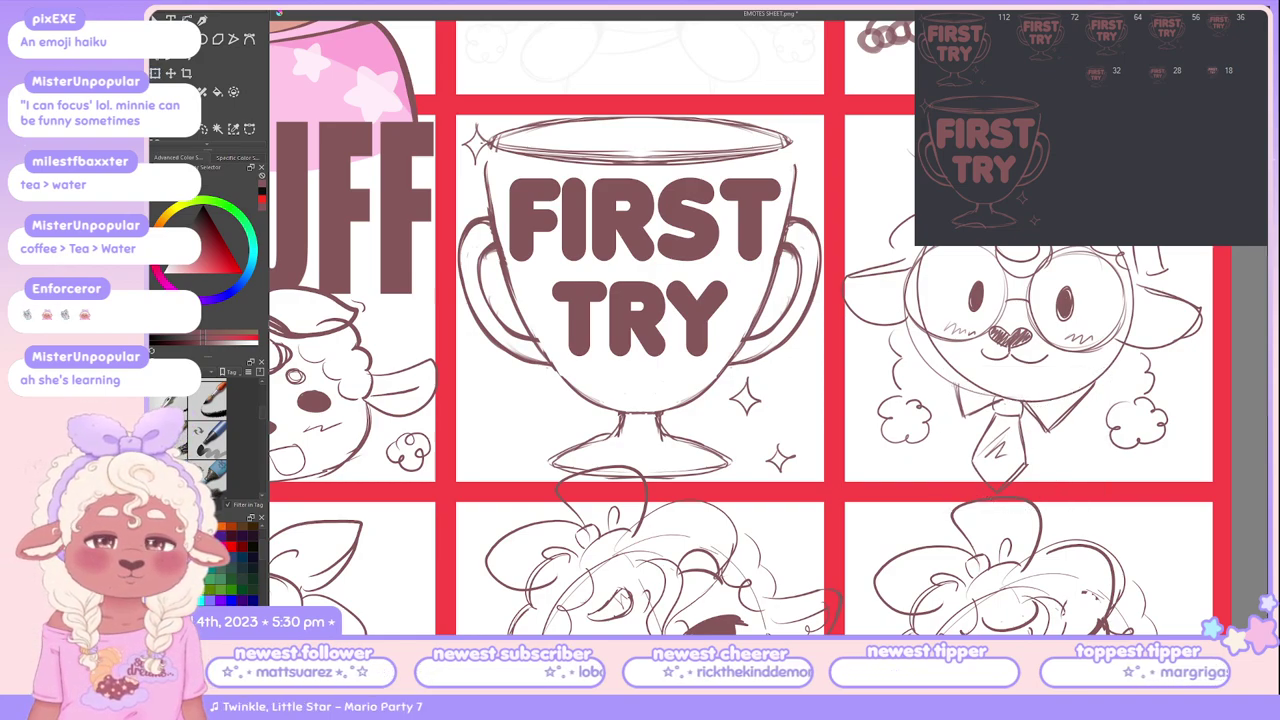
Step: Examine the graduate sheep sketch up close and beside the trophy and neighbouring emotes at a smaller size
{"action": "scroll", "coordinate": [1050, 300], "scroll_direction": "up", "scroll_amount": 2}
{"action": "scroll", "coordinate": [1050, 300], "scroll_direction": "down", "scroll_amount": 2}
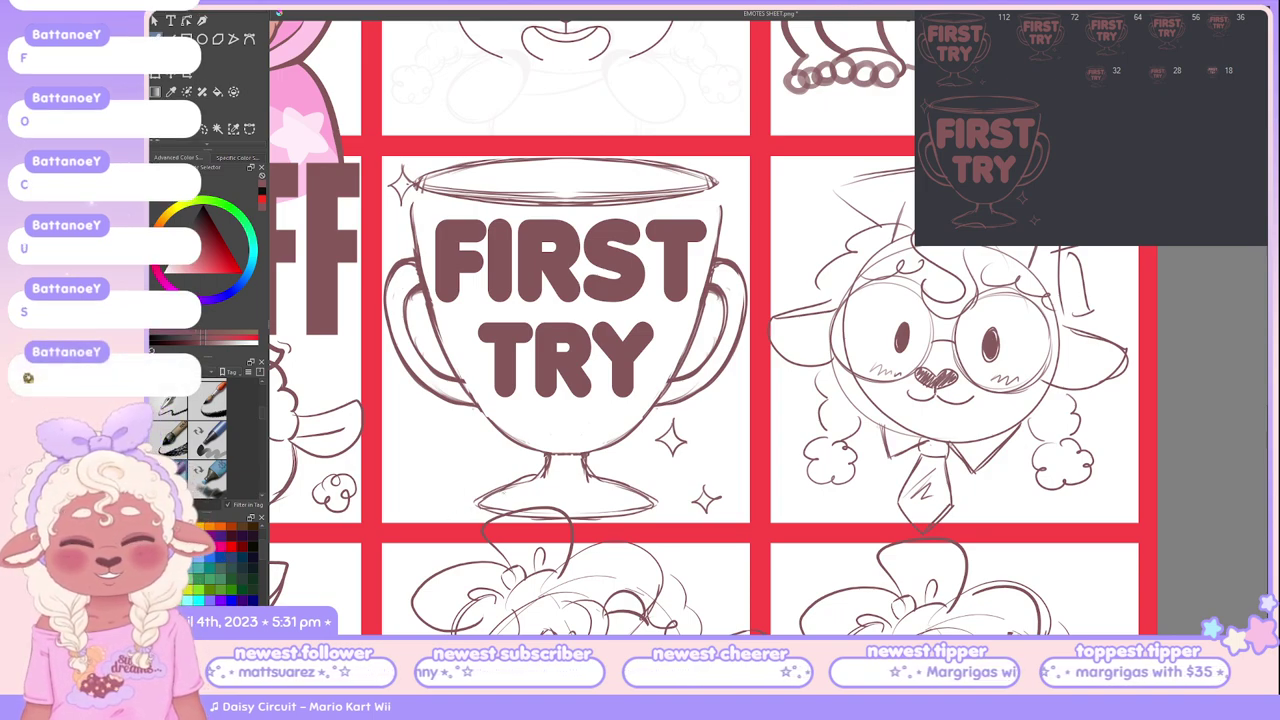
{"action": "scroll", "coordinate": [693, 452], "scroll_direction": "down", "scroll_amount": 2}
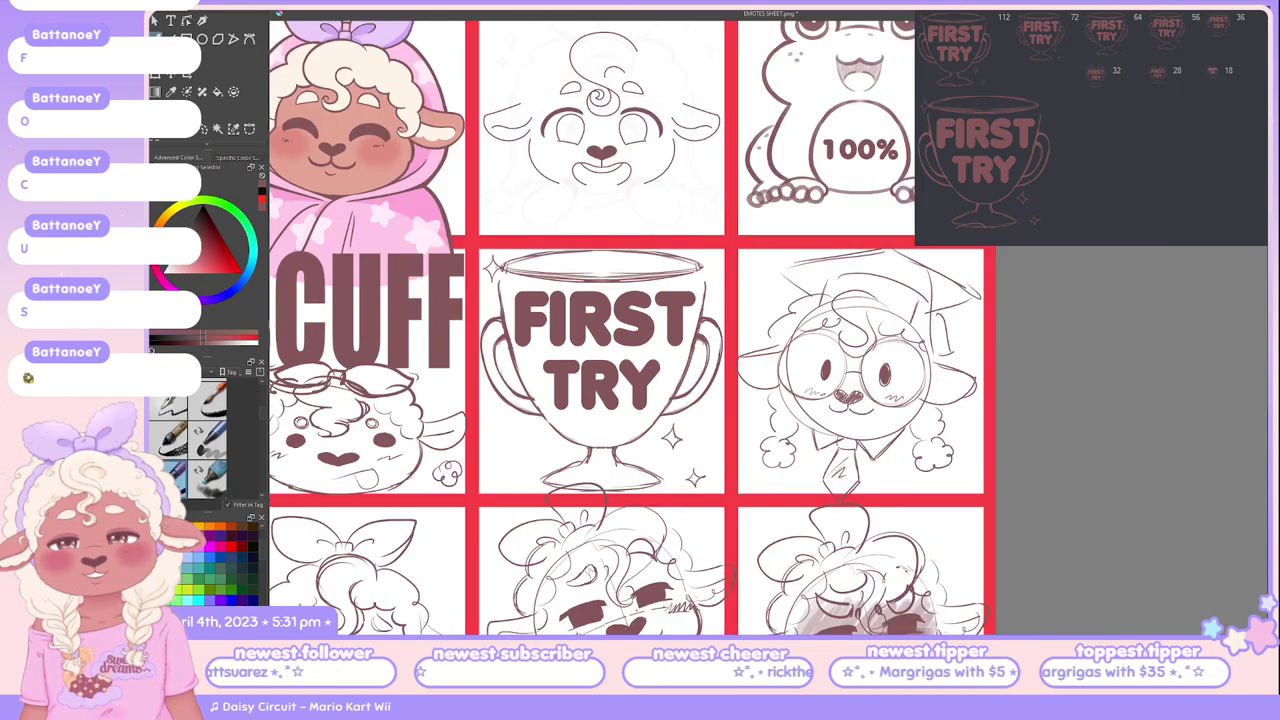
{"action": "scroll", "coordinate": [860, 380], "scroll_direction": "up", "scroll_amount": 2}
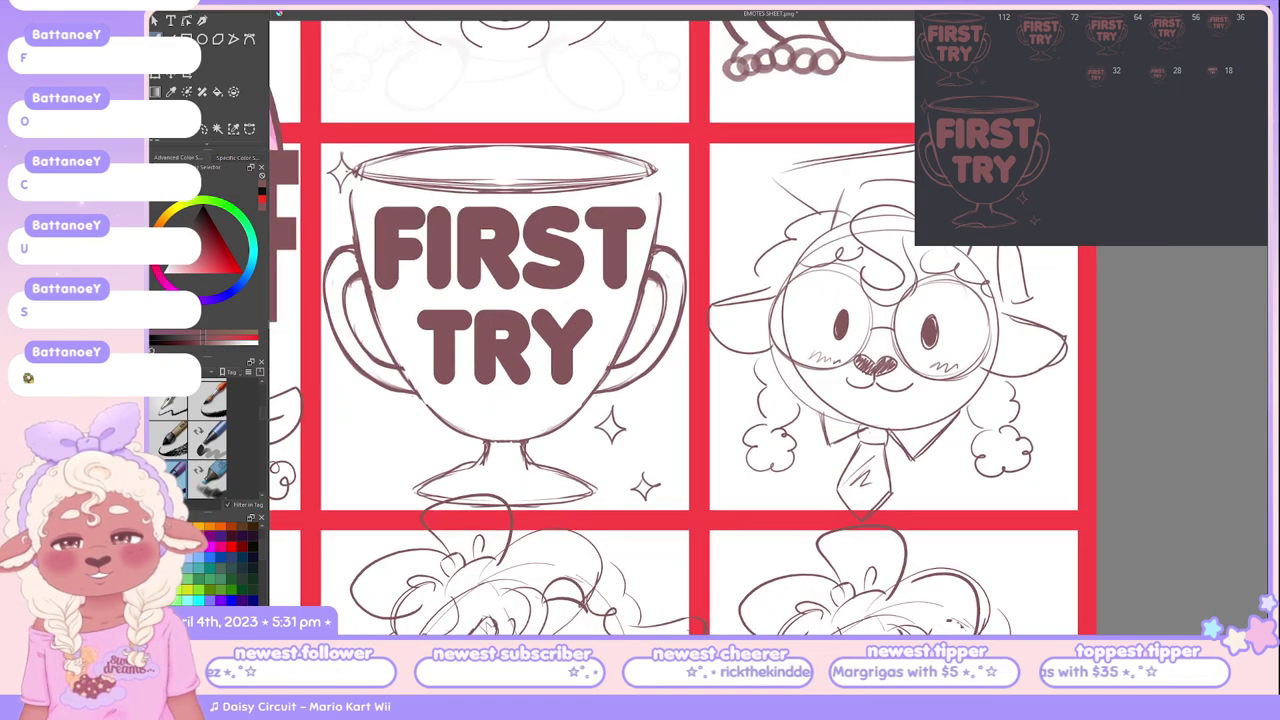
{"action": "scroll", "coordinate": [860, 380], "scroll_direction": "up", "scroll_amount": 2}
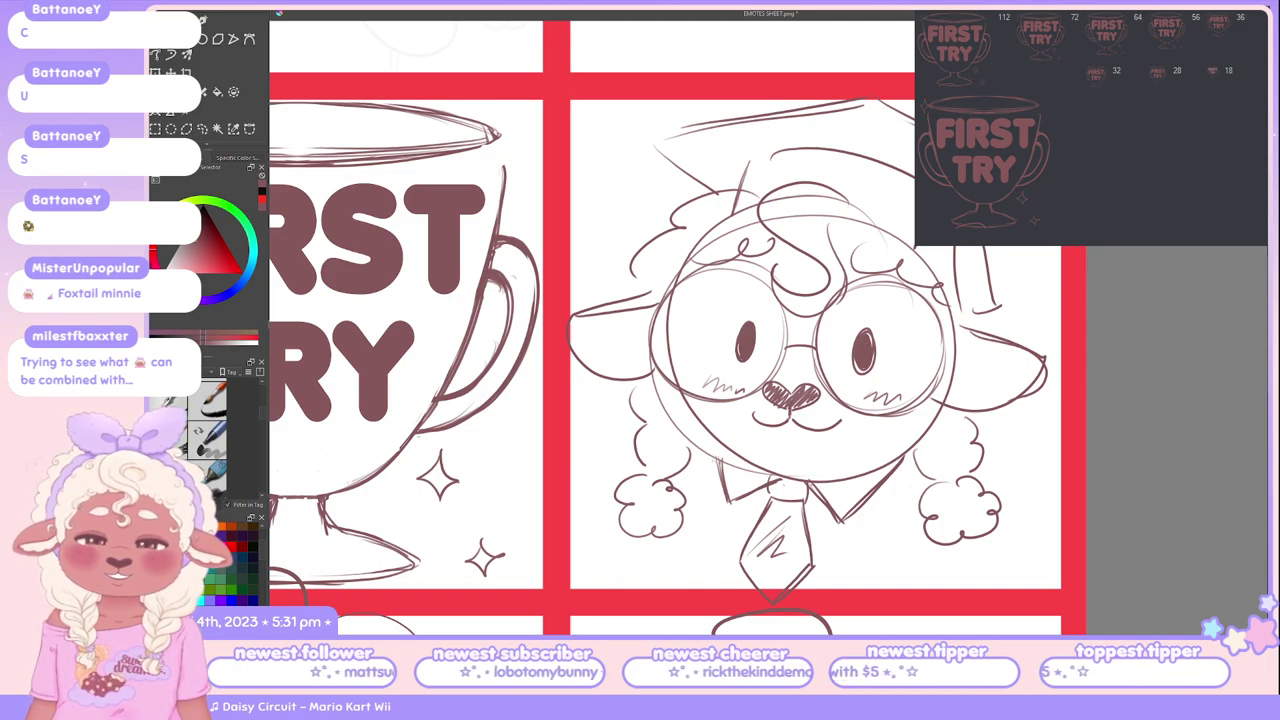
{"action": "scroll", "coordinate": [932, 402], "scroll_direction": "down", "scroll_amount": 2}
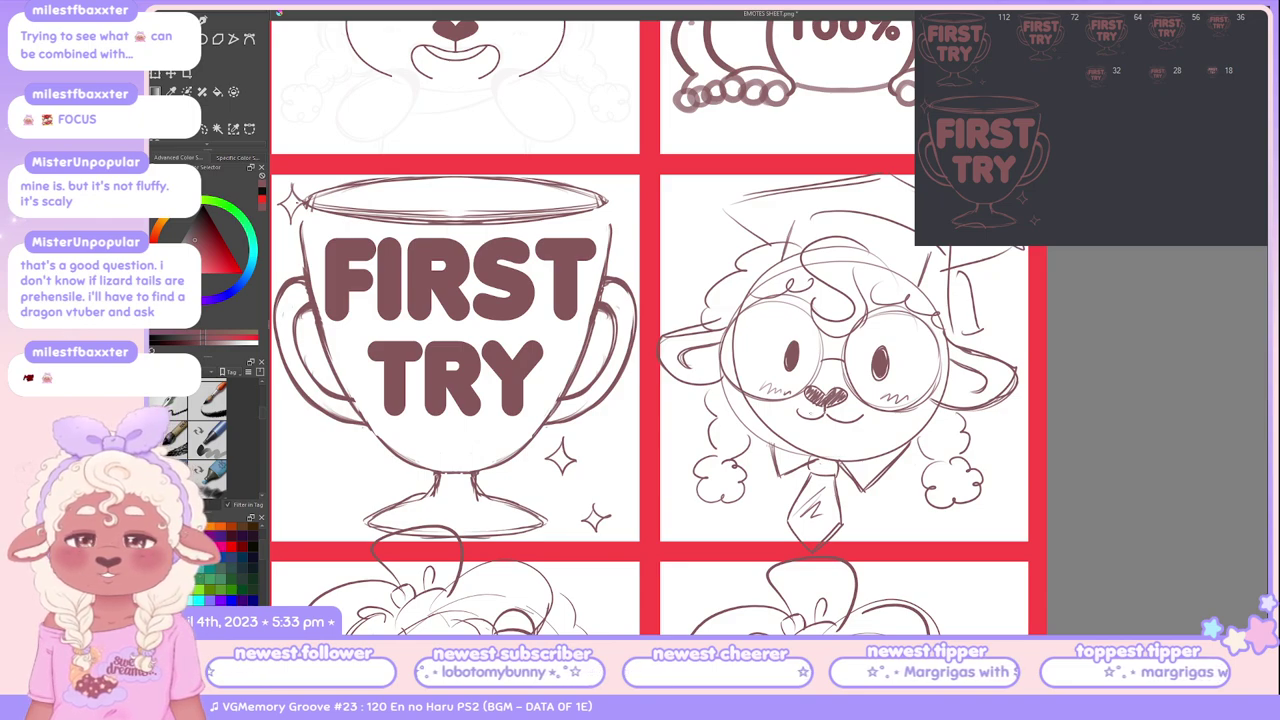
{"action": "scroll", "coordinate": [650, 330], "scroll_direction": "down", "scroll_amount": 3}
{"action": "scroll", "coordinate": [650, 330], "scroll_direction": "up", "scroll_amount": 3}
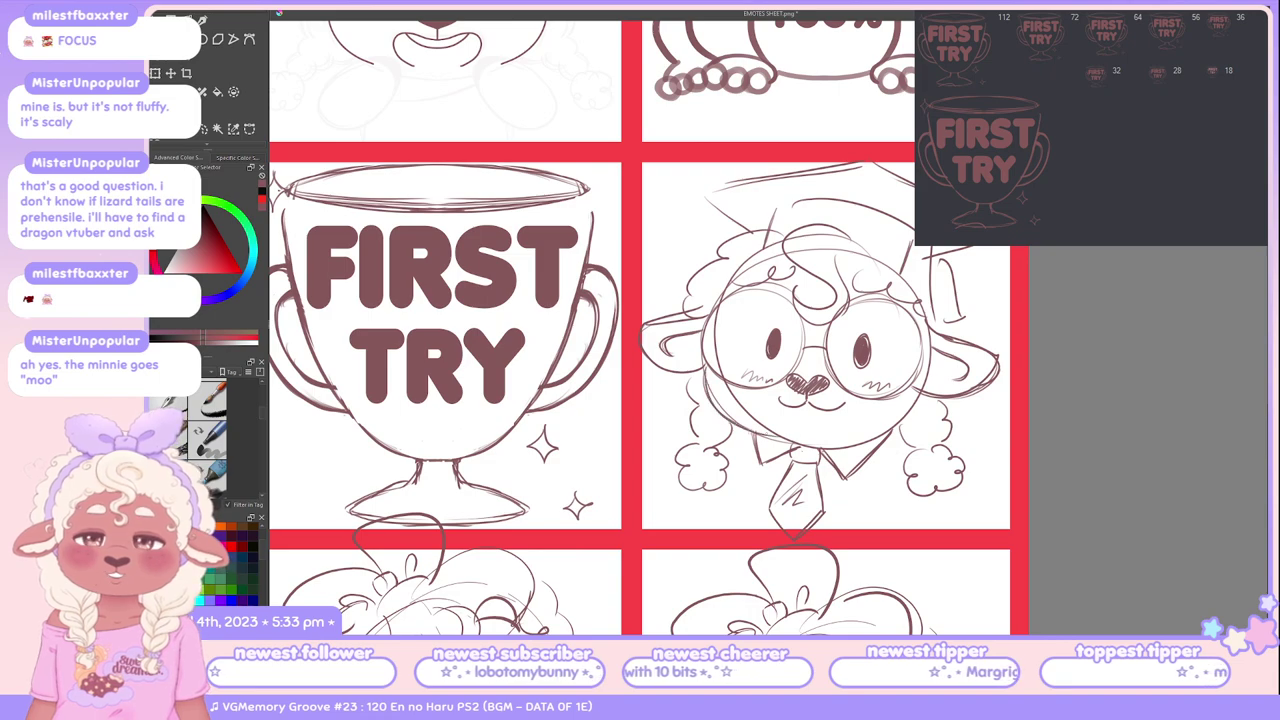
Step: Redraw the graduate sheep's cheek and jaw outline with darker strokes, undoing the unwanted attempts
{"action": "left_click_drag", "start_coordinate": [702, 365], "coordinate": [764, 432]}
{"action": "mouse_move", "coordinate": [700, 375]}
{"action": "left_mouse_down"}
{"action": "mouse_move", "coordinate": [817, 451]}
{"action": "mouse_move", "coordinate": [872, 445]}
{"action": "left_mouse_up"}
{"action": "key", "text": "ctrl+z"}
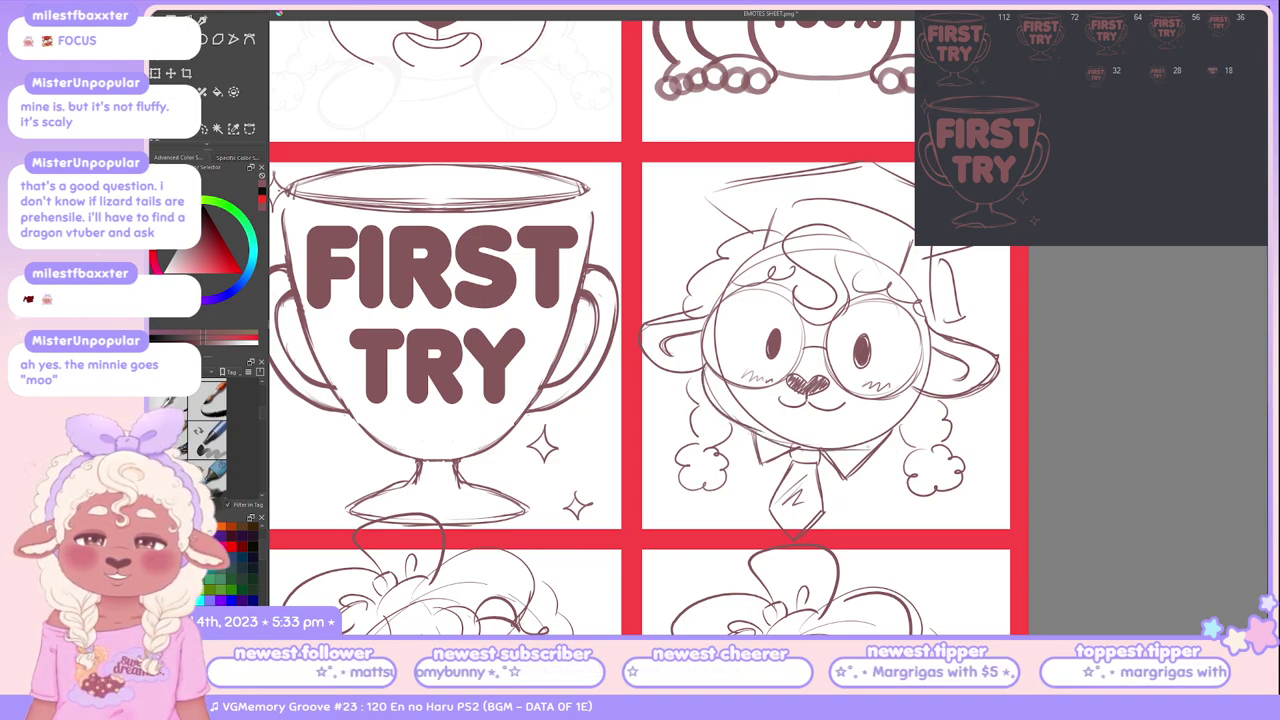
{"action": "key", "text": "ctrl+z"}
{"action": "mouse_move", "coordinate": [748, 432]}
{"action": "left_mouse_down"}
{"action": "mouse_move", "coordinate": [852, 452]}
{"action": "mouse_move", "coordinate": [922, 426]}
{"action": "mouse_move", "coordinate": [918, 412]}
{"action": "left_mouse_up"}
{"action": "key", "text": "ctrl+z"}
{"action": "key", "text": "ctrl+z"}
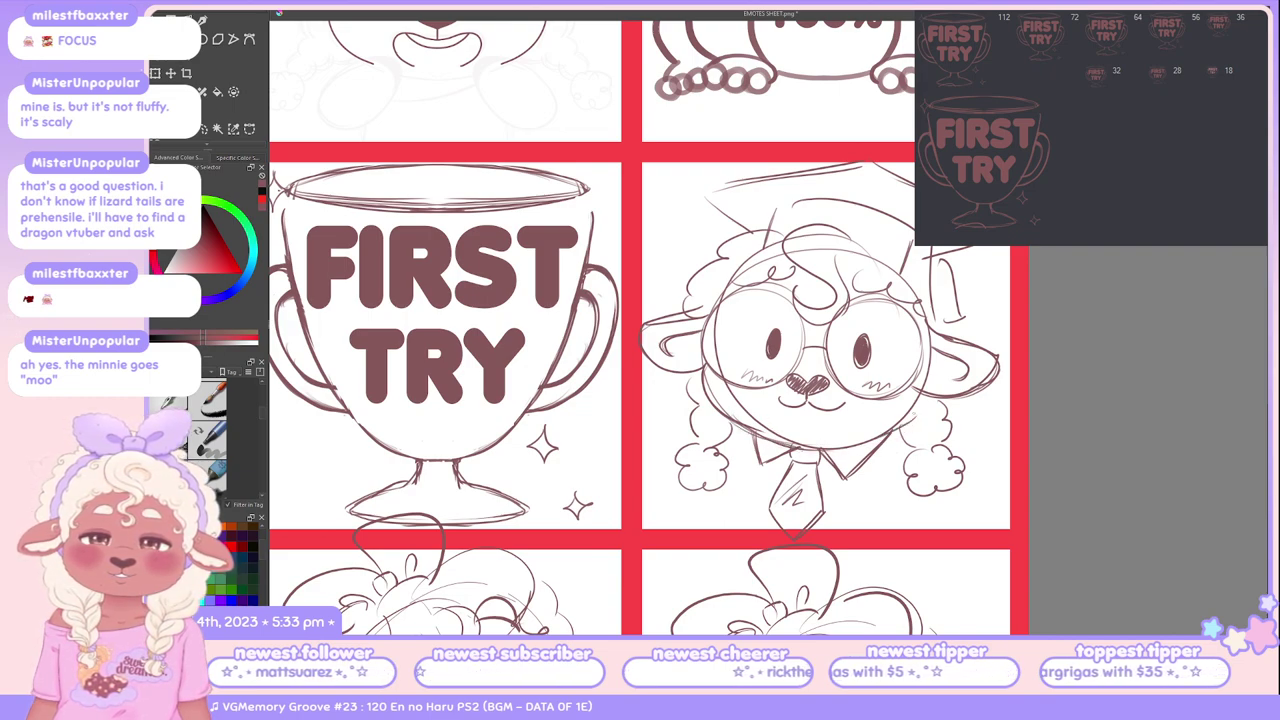
{"action": "left_click_drag", "start_coordinate": [828, 450], "coordinate": [882, 438]}
{"action": "key", "text": "ctrl+z"}
{"action": "key", "text": "ctrl+z"}
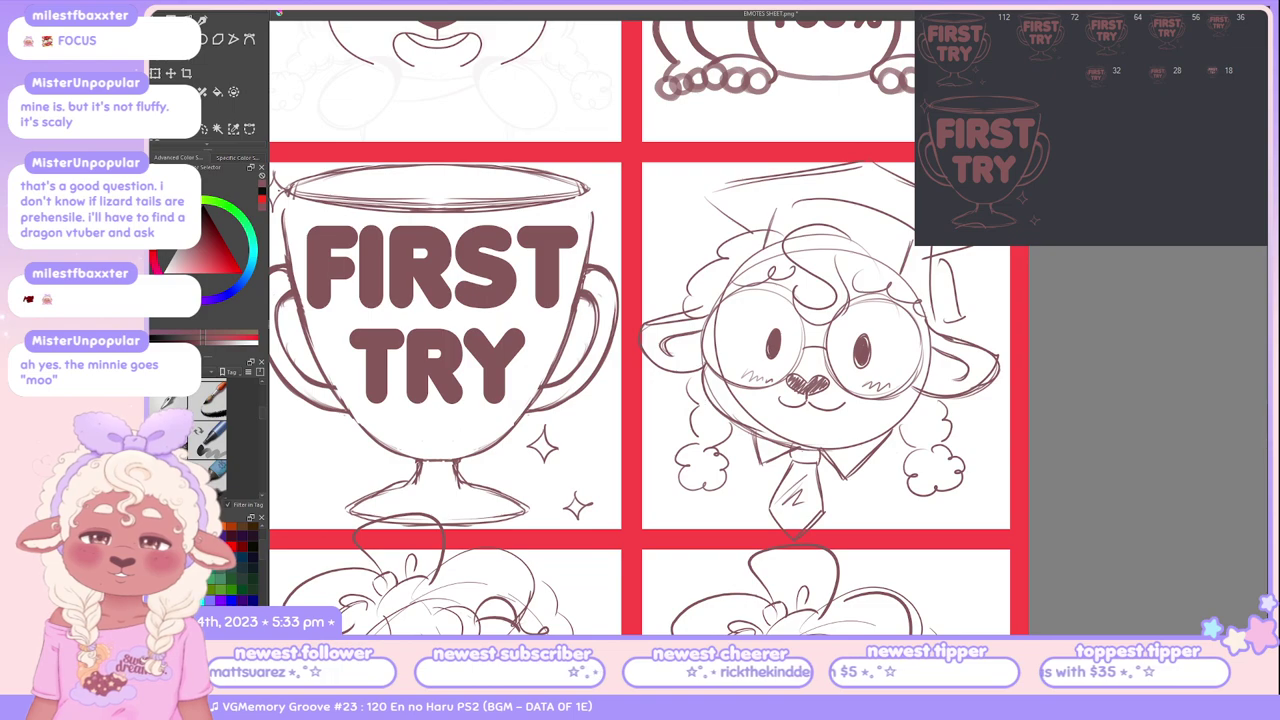
{"action": "mouse_move", "coordinate": [696, 364]}
{"action": "left_mouse_down"}
{"action": "mouse_move", "coordinate": [734, 426]}
{"action": "mouse_move", "coordinate": [772, 444]}
{"action": "mouse_move", "coordinate": [912, 424]}
{"action": "left_mouse_up"}
{"action": "key", "text": "ctrl+z"}
{"action": "key", "text": "ctrl+z"}
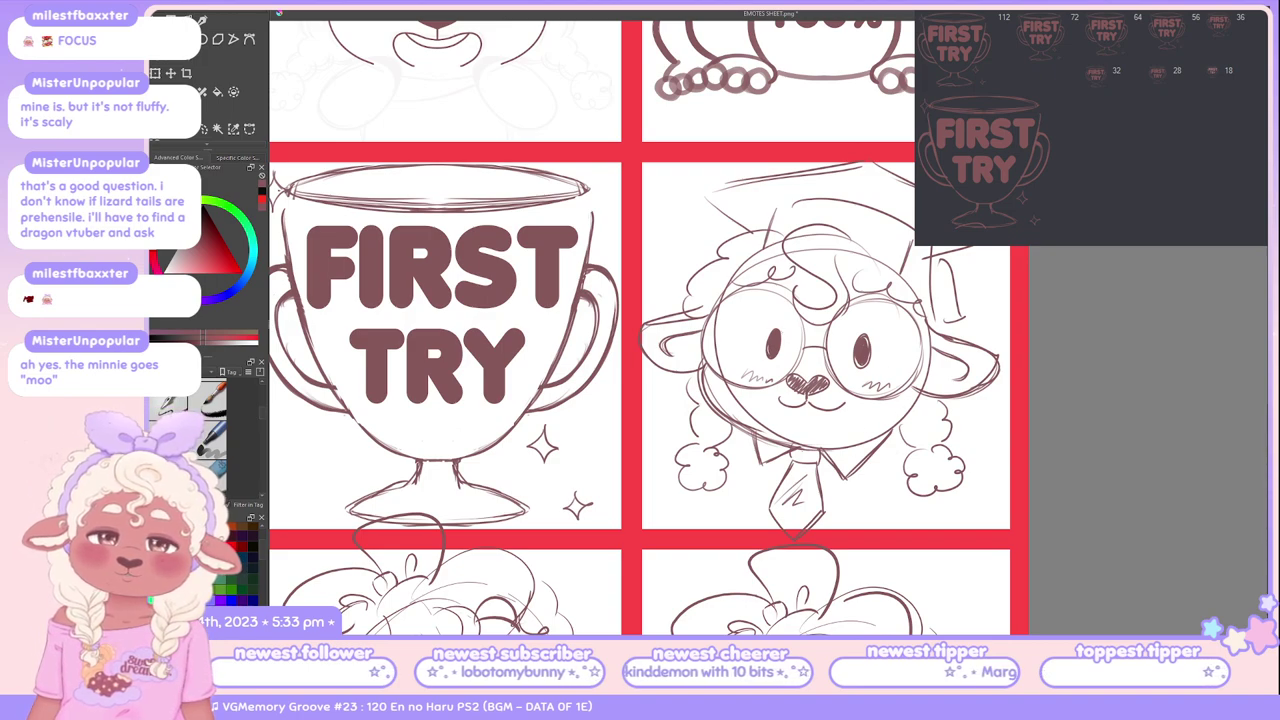
Step: Fill in both of the graduate sheep's pupils behind the glasses and erase a small highlight into each one
{"action": "left_click_drag", "start_coordinate": [774, 328], "coordinate": [769, 356]}
{"action": "key", "text": "ctrl+z"}
{"action": "key", "text": "ctrl+z"}
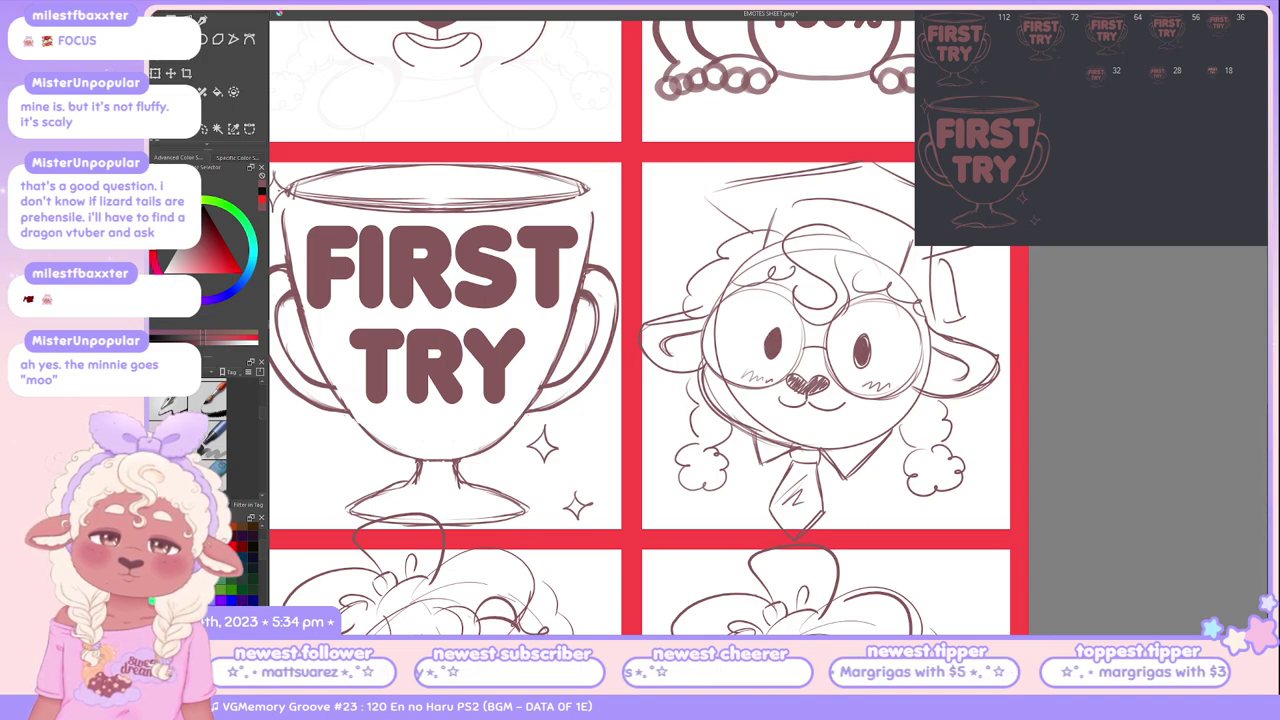
{"action": "left_click_drag", "start_coordinate": [863, 352], "coordinate": [864, 368]}
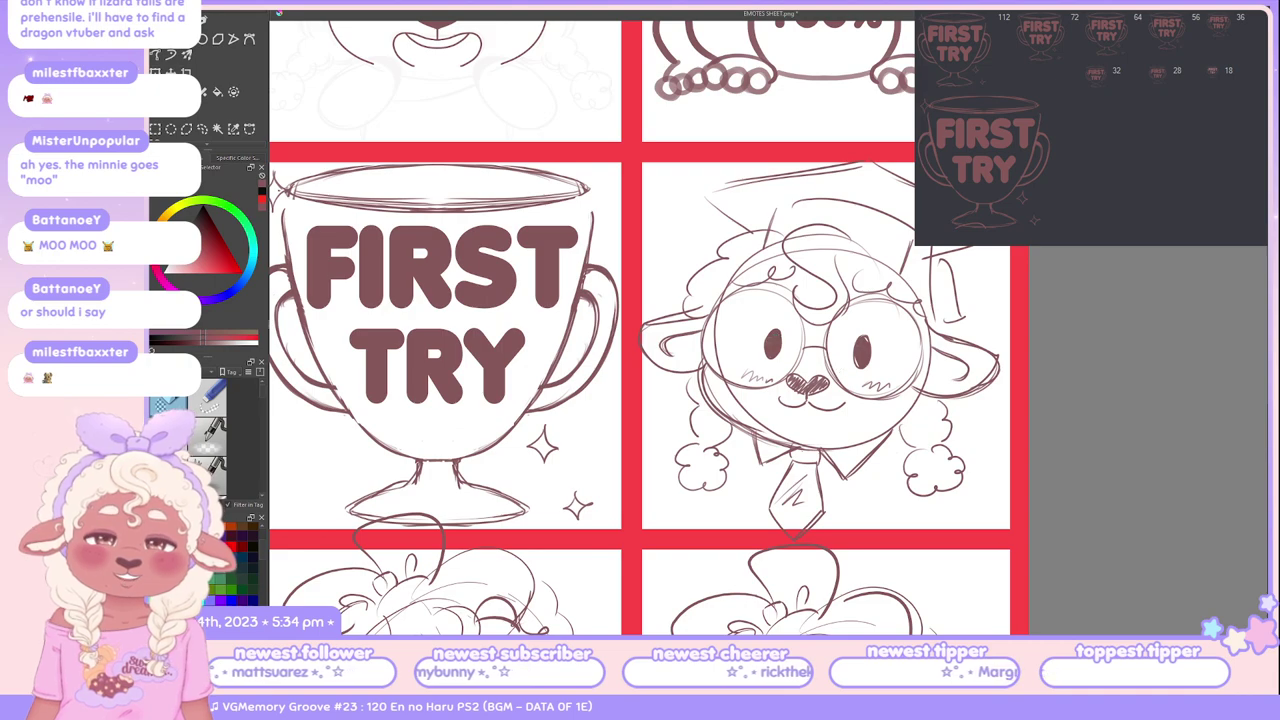
{"action": "left_click", "coordinate": [775, 338]}
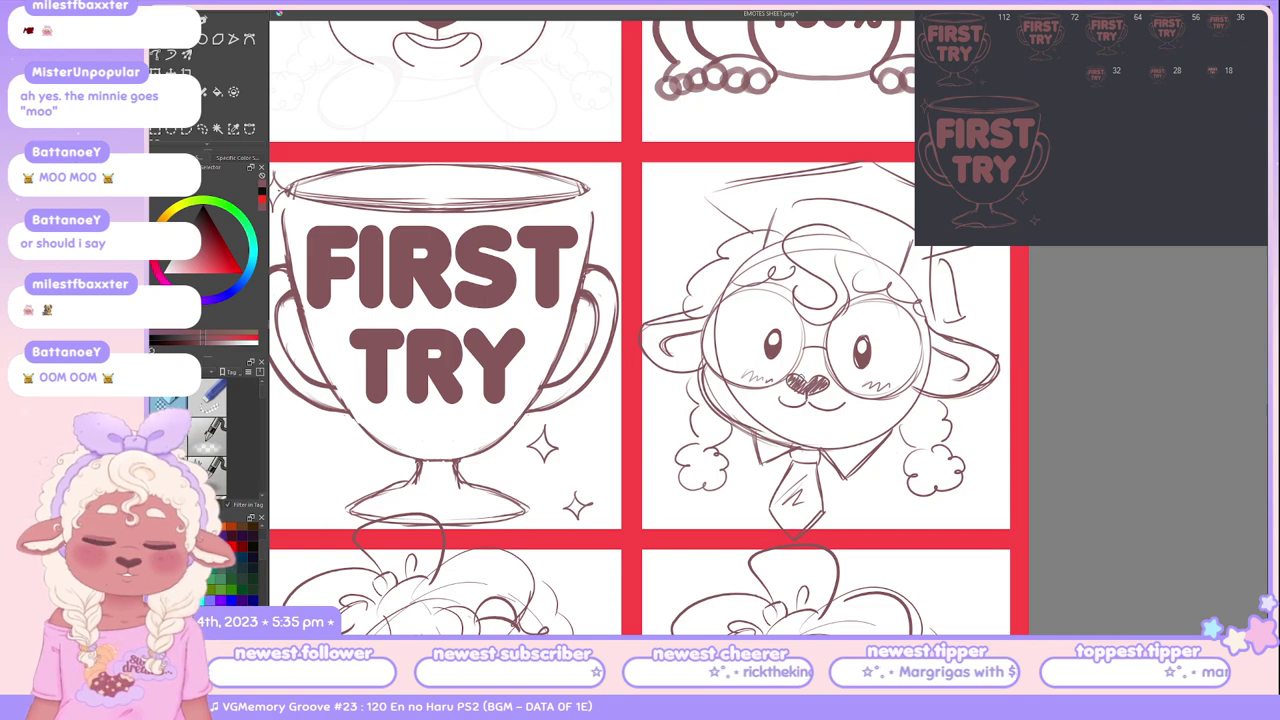
Step: Compare the graduate sheep with the trophy and the other emotes, both up close and across the whole sheet
{"action": "scroll", "coordinate": [205, 440], "scroll_direction": "down", "scroll_amount": 2}
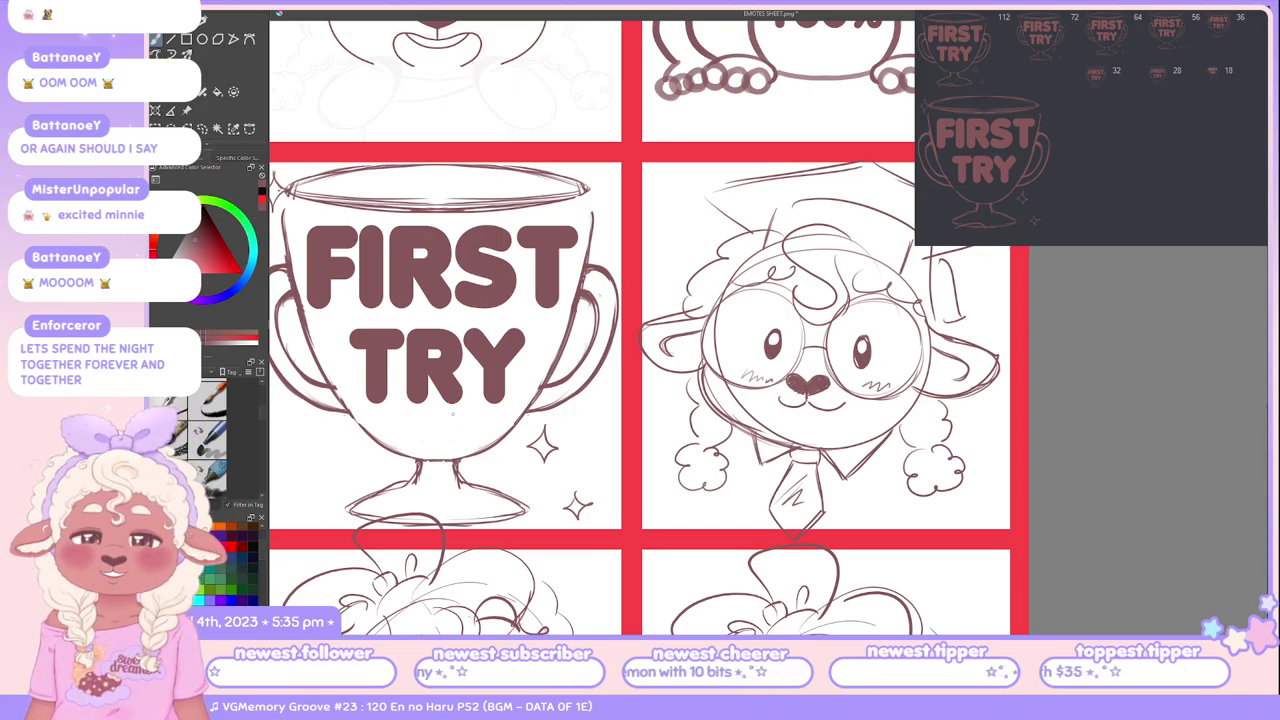
{"action": "key", "text": "minus"}
{"action": "scroll", "coordinate": [640, 328], "scroll_direction": "left", "scroll_amount": 3}
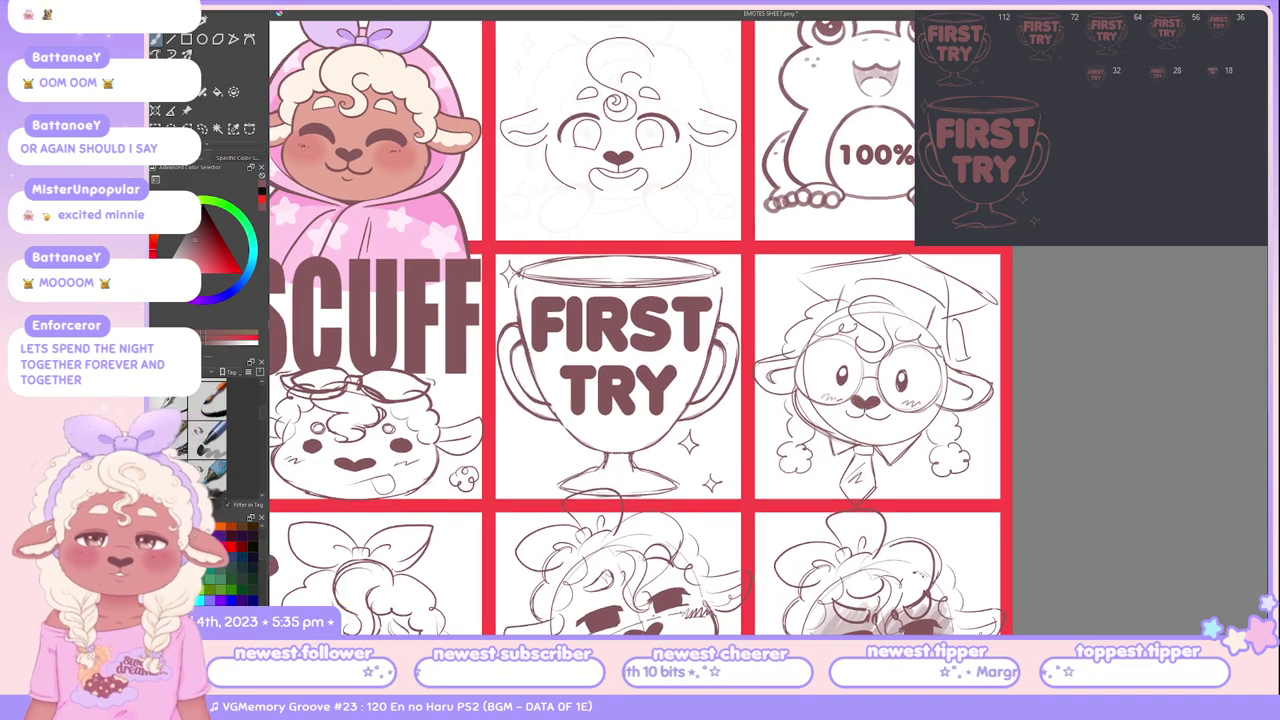
{"action": "scroll", "coordinate": [590, 340], "scroll_direction": "up", "scroll_amount": 3}
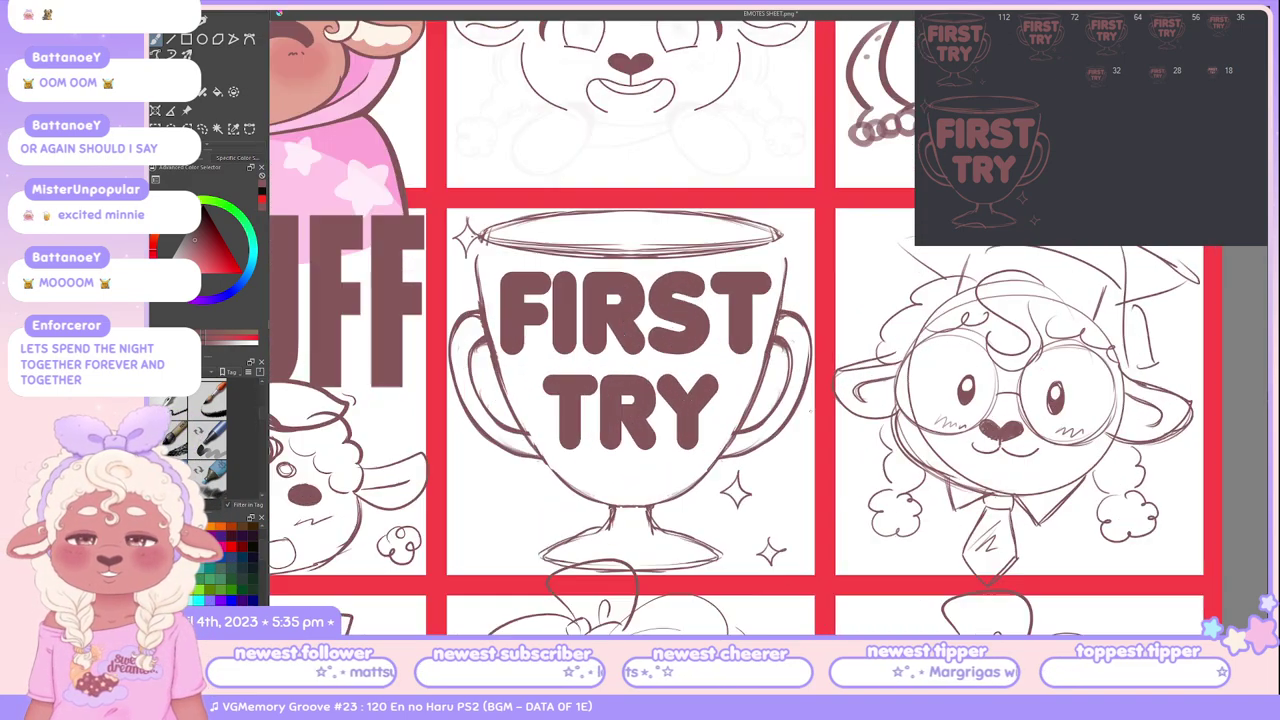
{"action": "scroll", "coordinate": [640, 328], "scroll_direction": "right", "scroll_amount": 5}
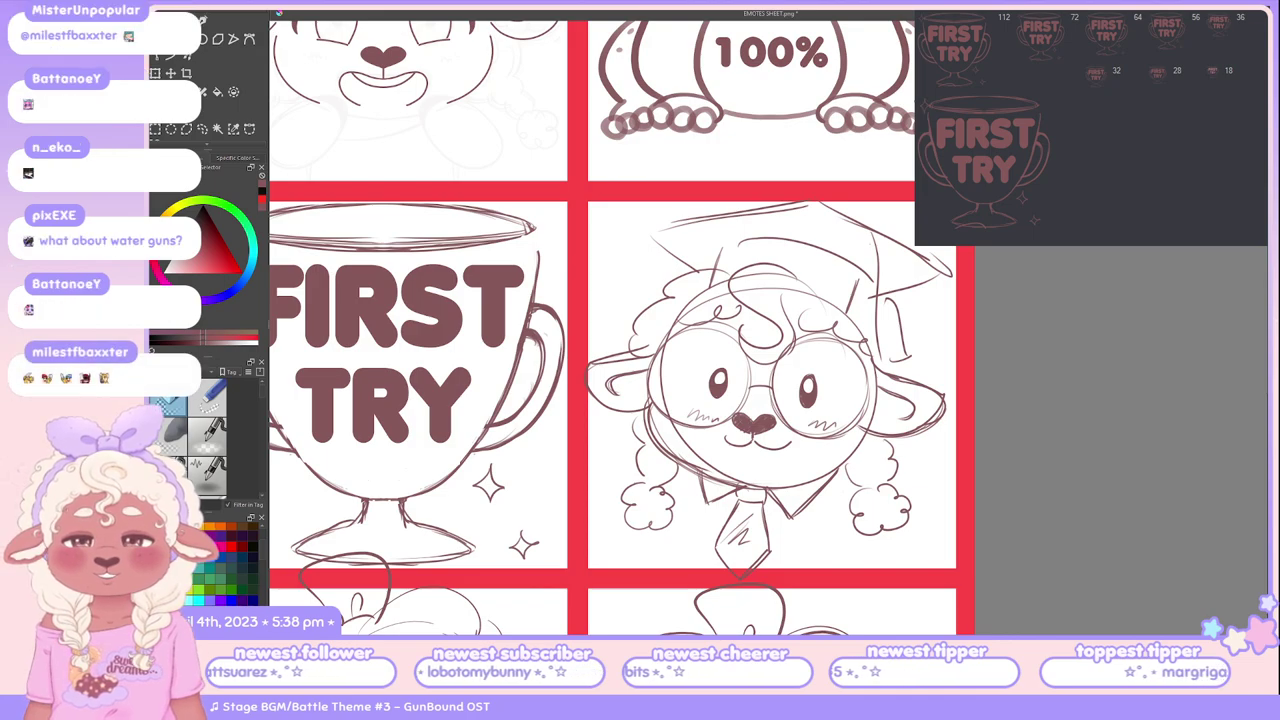
{"action": "scroll", "coordinate": [660, 328], "scroll_direction": "down", "scroll_amount": 3}
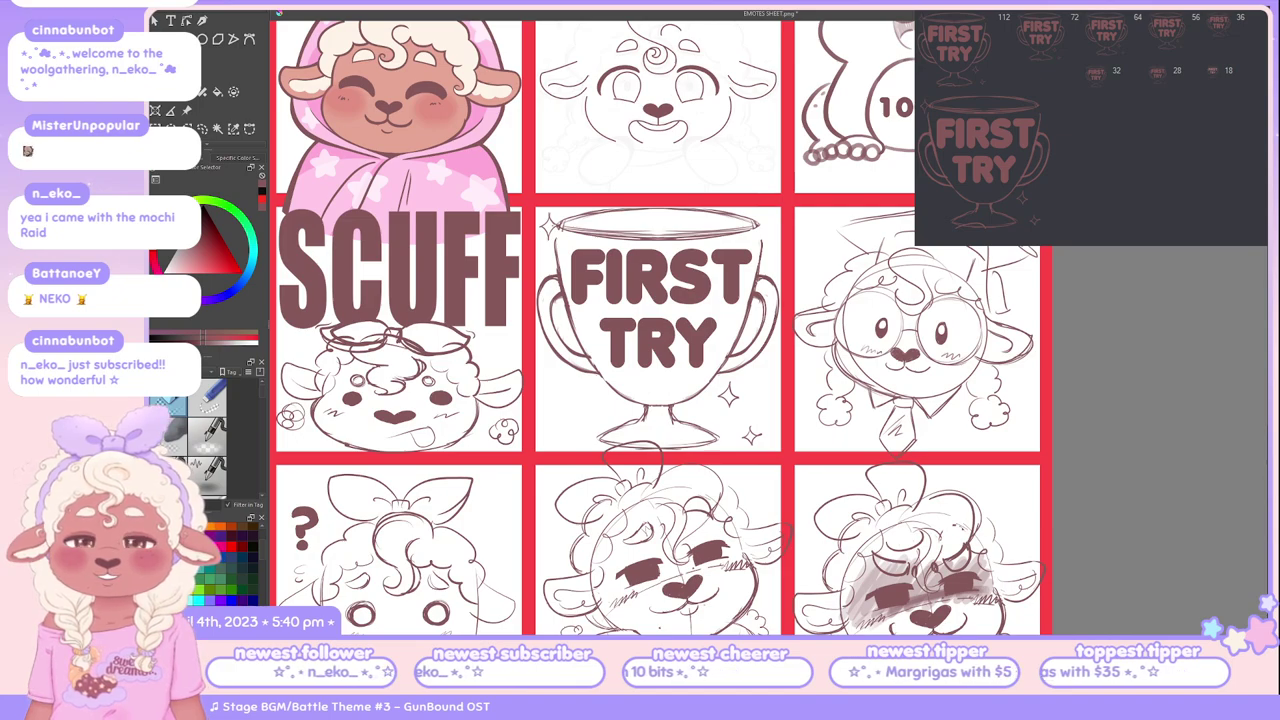
{"action": "key", "text": "ctrl+minus"}
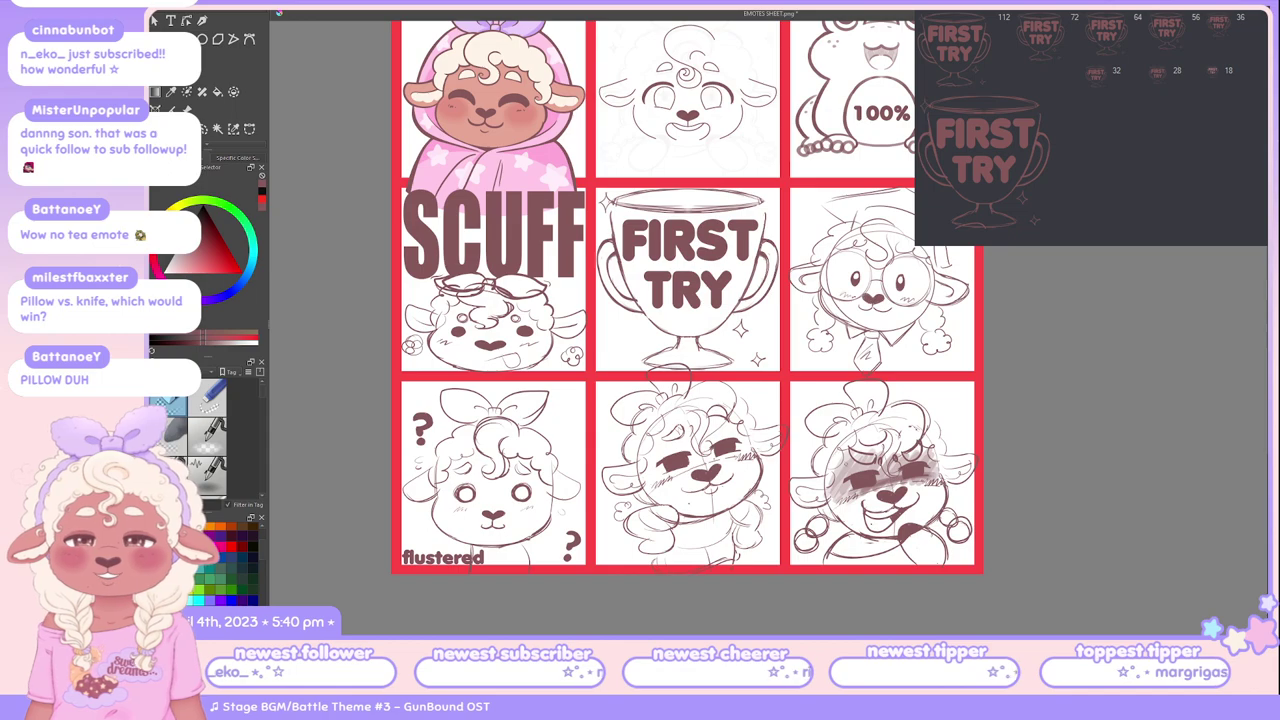
{"action": "left_click_drag", "start_coordinate": [687, 300], "coordinate": [737, 340]}
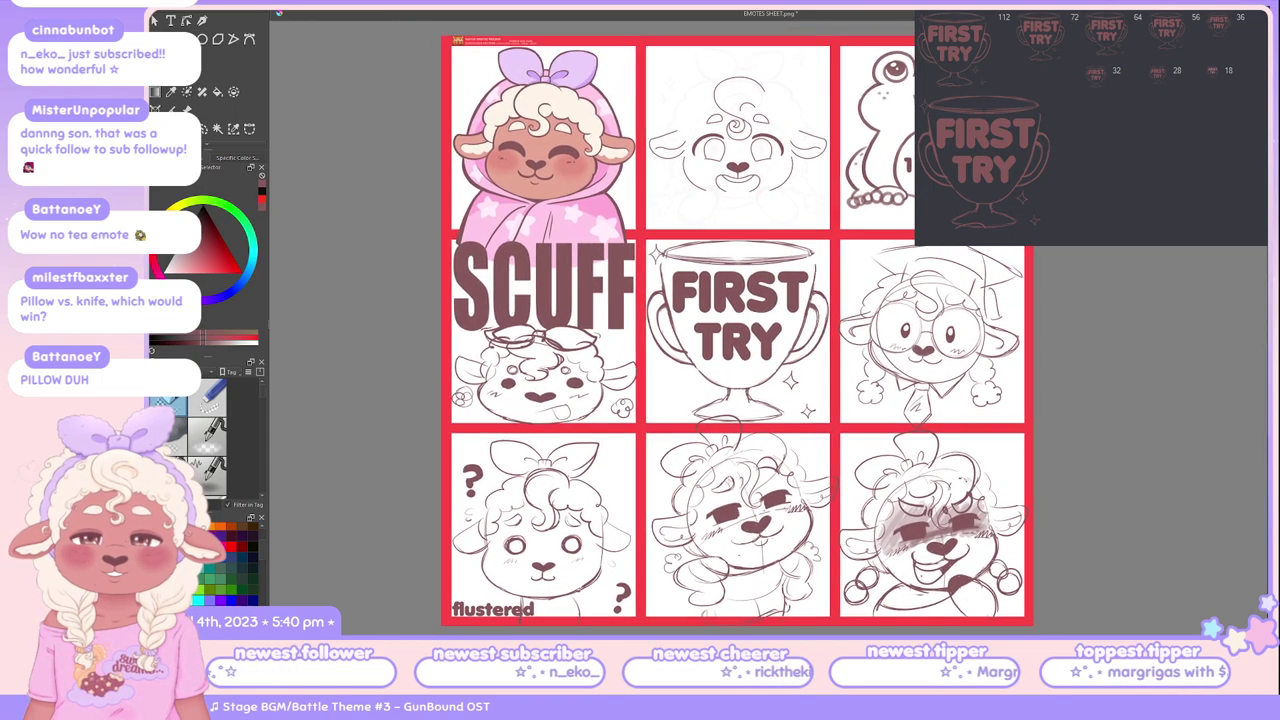
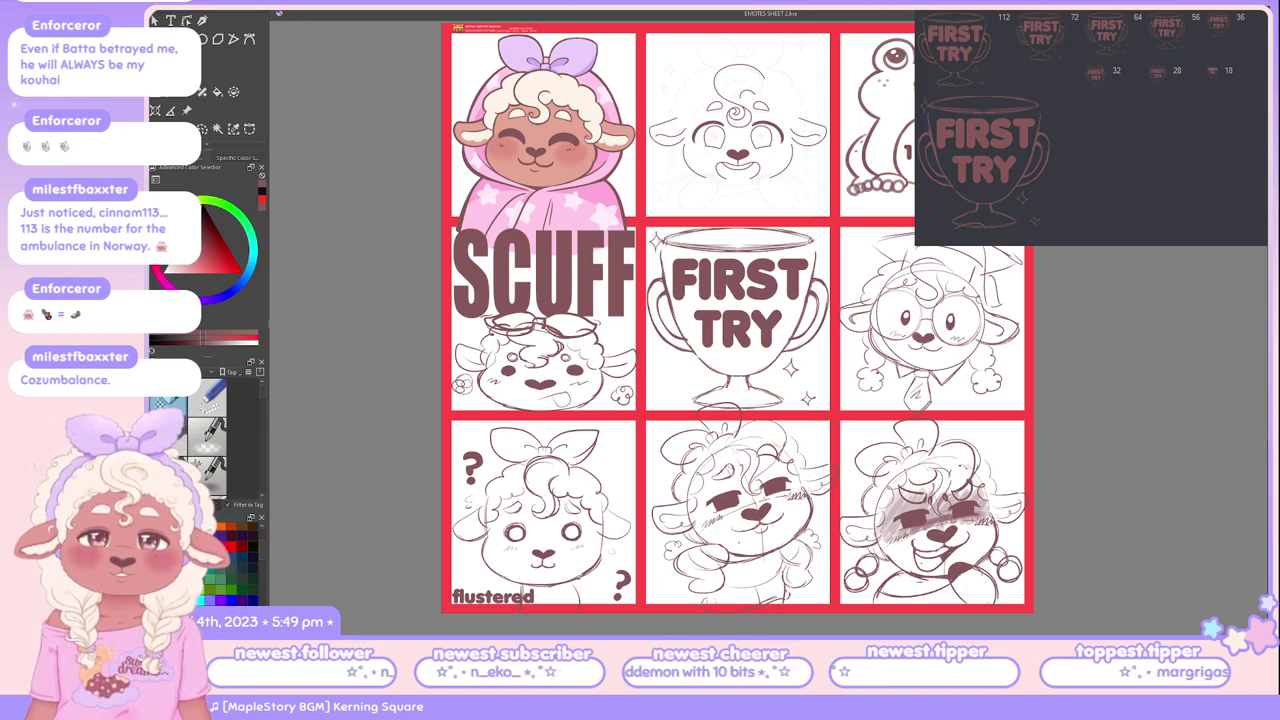
Step: Check how the full emote sheet reads at a reduced size and inspect the middle row up close
{"action": "scroll", "coordinate": [737, 318], "scroll_direction": "down", "scroll_amount": 3}
{"action": "scroll", "coordinate": [737, 318], "scroll_direction": "up", "scroll_amount": 3}
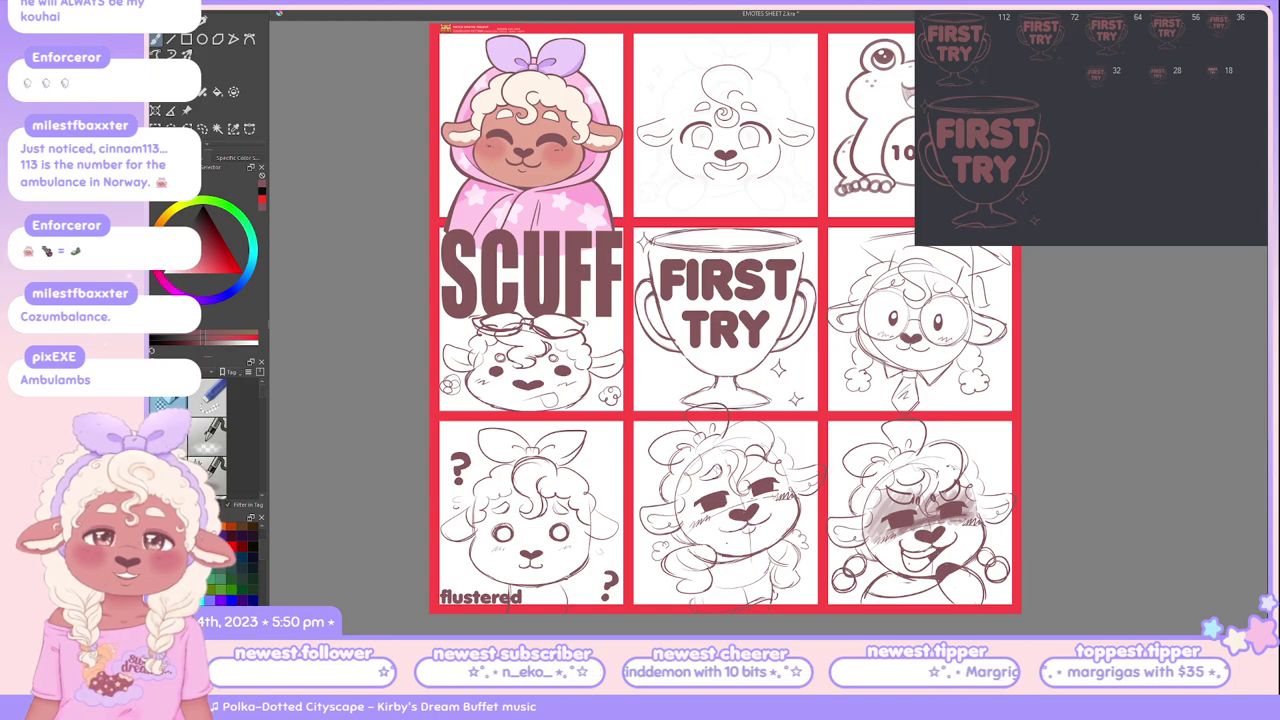
{"action": "scroll", "coordinate": [1256, 324], "scroll_direction": "down", "scroll_amount": 3}
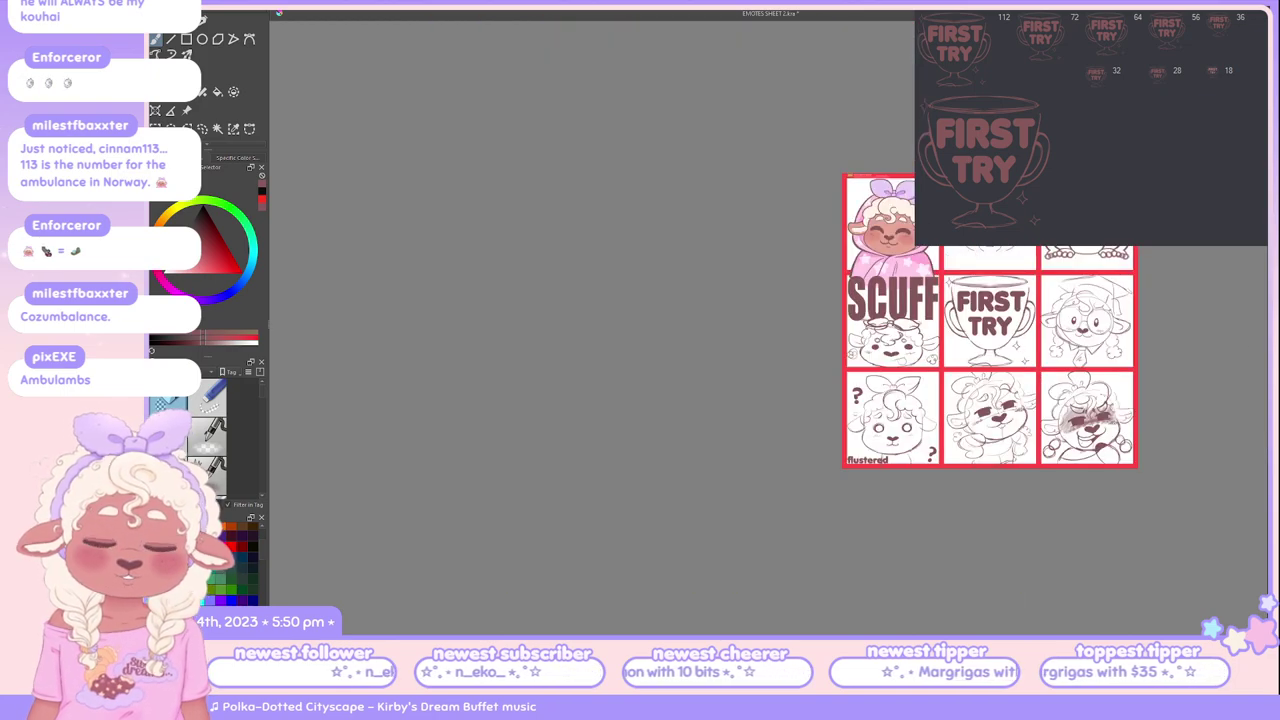
{"action": "scroll", "coordinate": [1029, 272], "scroll_direction": "up", "scroll_amount": 5}
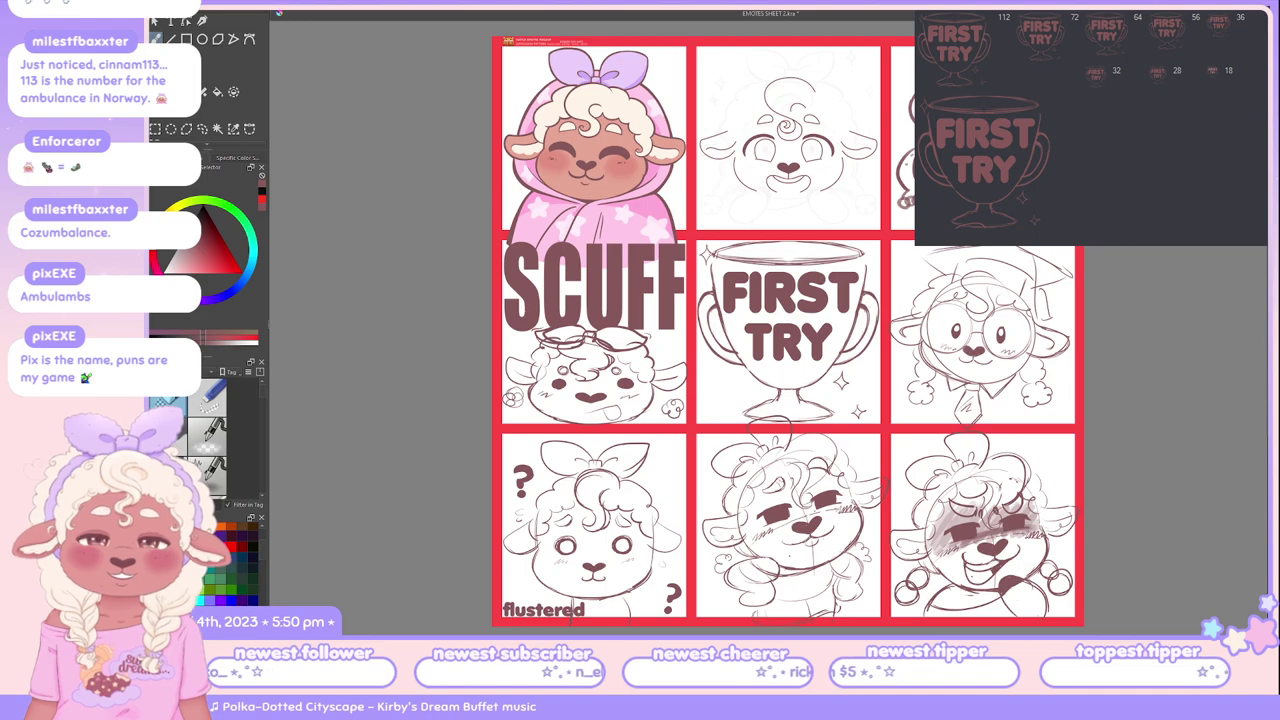
{"action": "left_click_drag", "start_coordinate": [790, 330], "coordinate": [741, 323]}
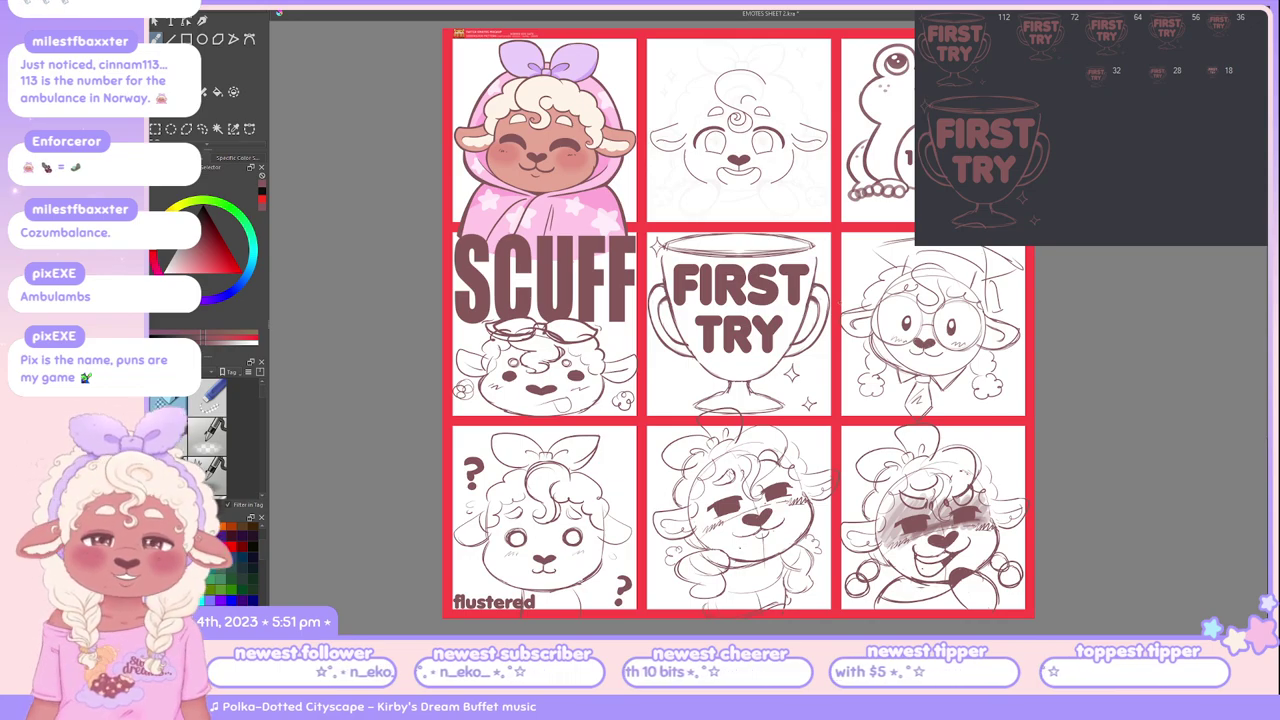
{"action": "scroll", "coordinate": [740, 330], "scroll_direction": "up", "scroll_amount": 3}
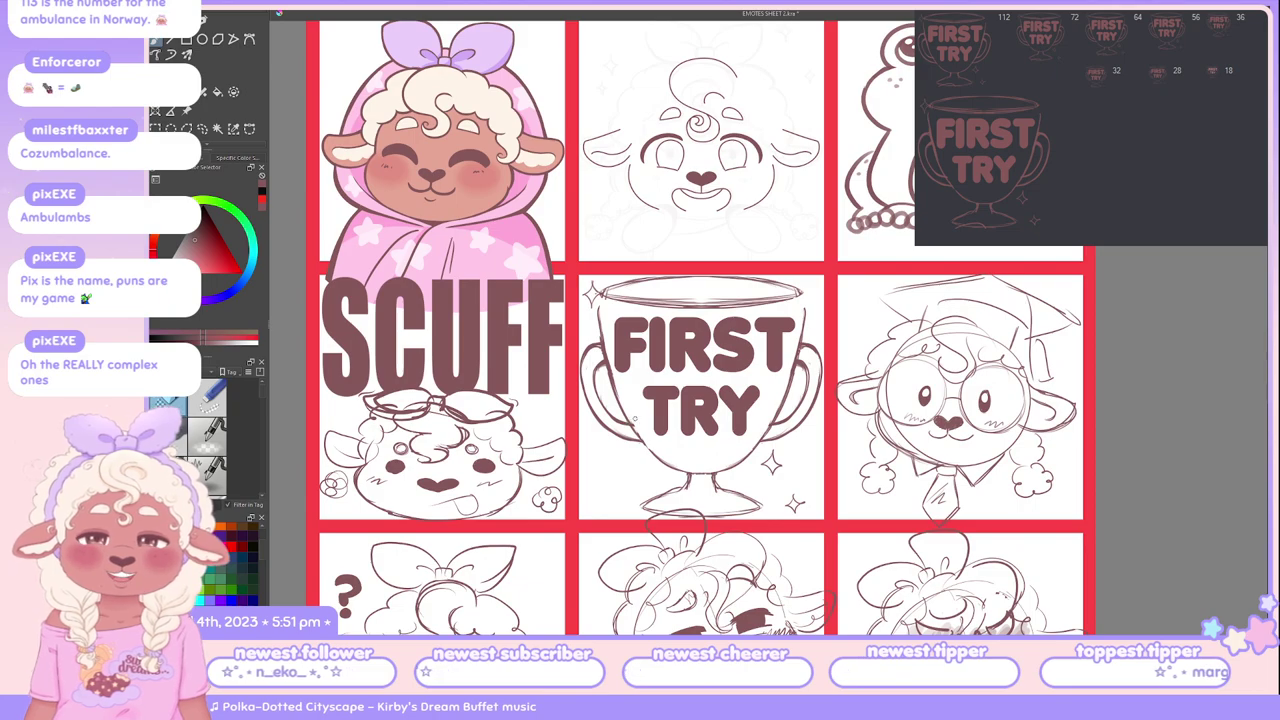
{"action": "scroll", "coordinate": [700, 330], "scroll_direction": "up", "scroll_amount": 2}
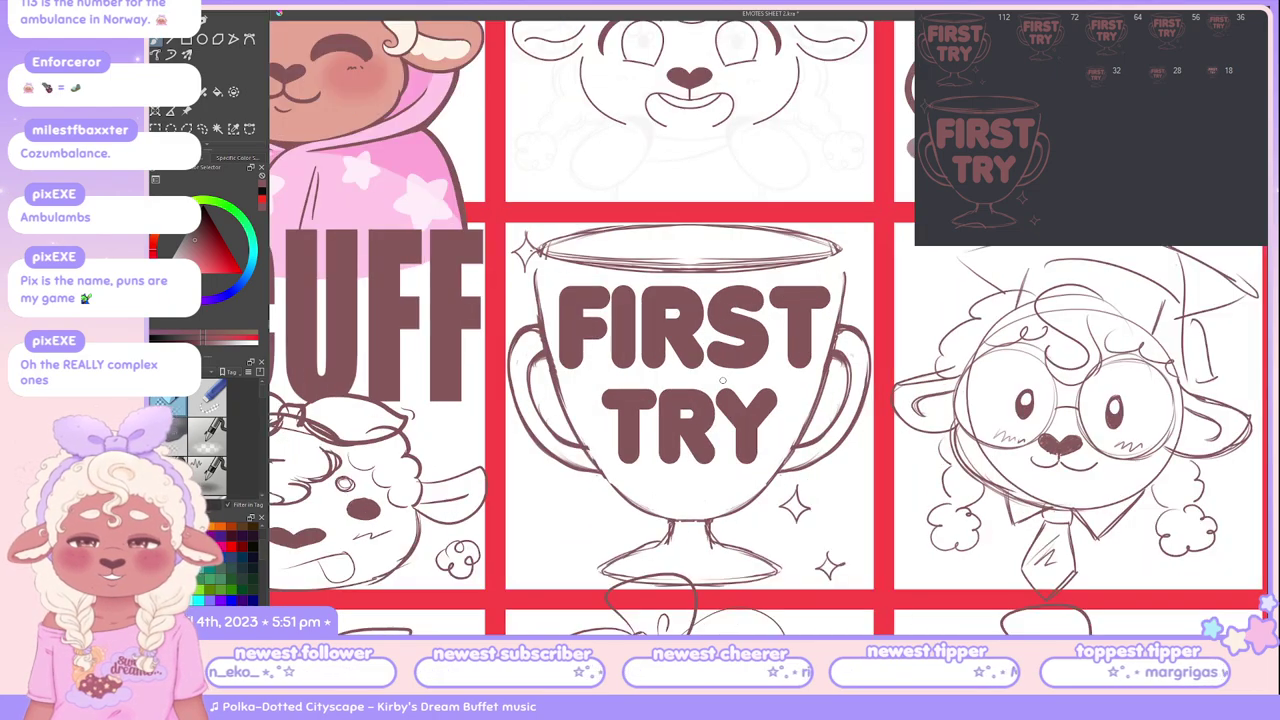
Step: Adjust the graduate sheep sketch within its cell with a transform and apply it
{"action": "scroll", "coordinate": [700, 330], "scroll_direction": "down", "scroll_amount": 2}
{"action": "scroll", "coordinate": [700, 330], "scroll_direction": "down", "scroll_amount": 1}
{"action": "scroll", "coordinate": [700, 330], "scroll_direction": "down", "scroll_amount": 3}
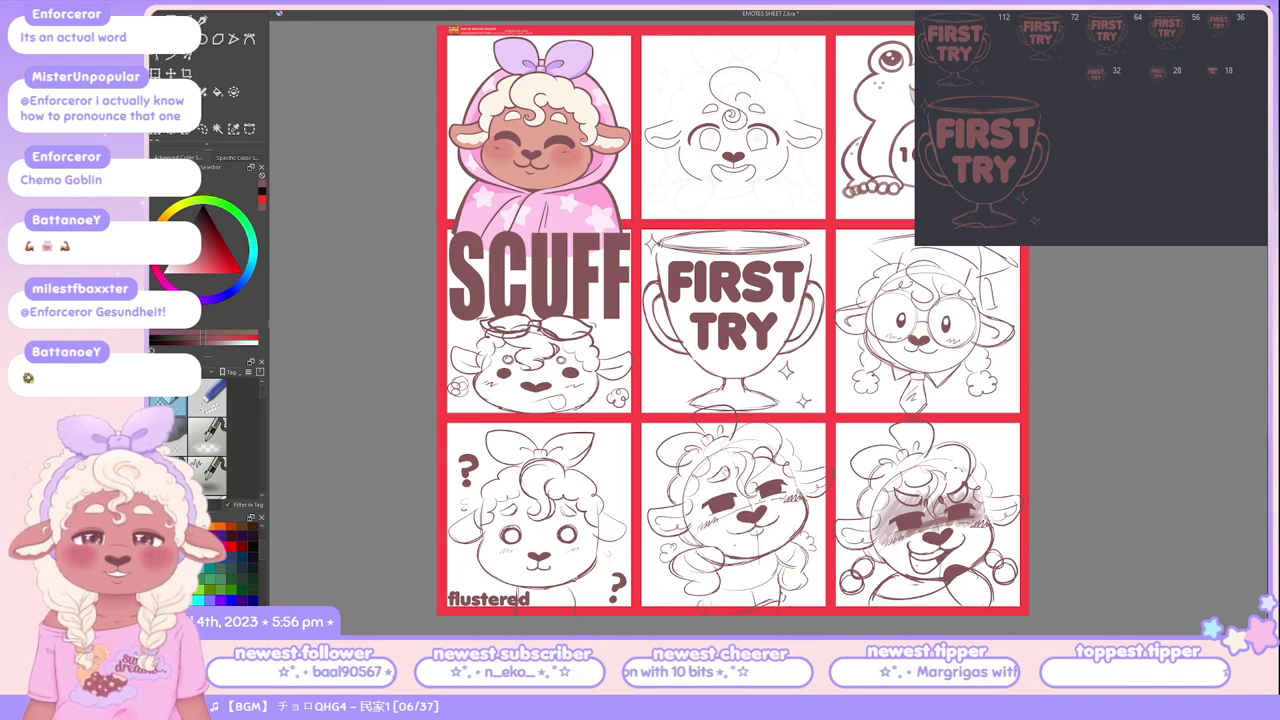
{"action": "key", "text": "ctrl+t"}
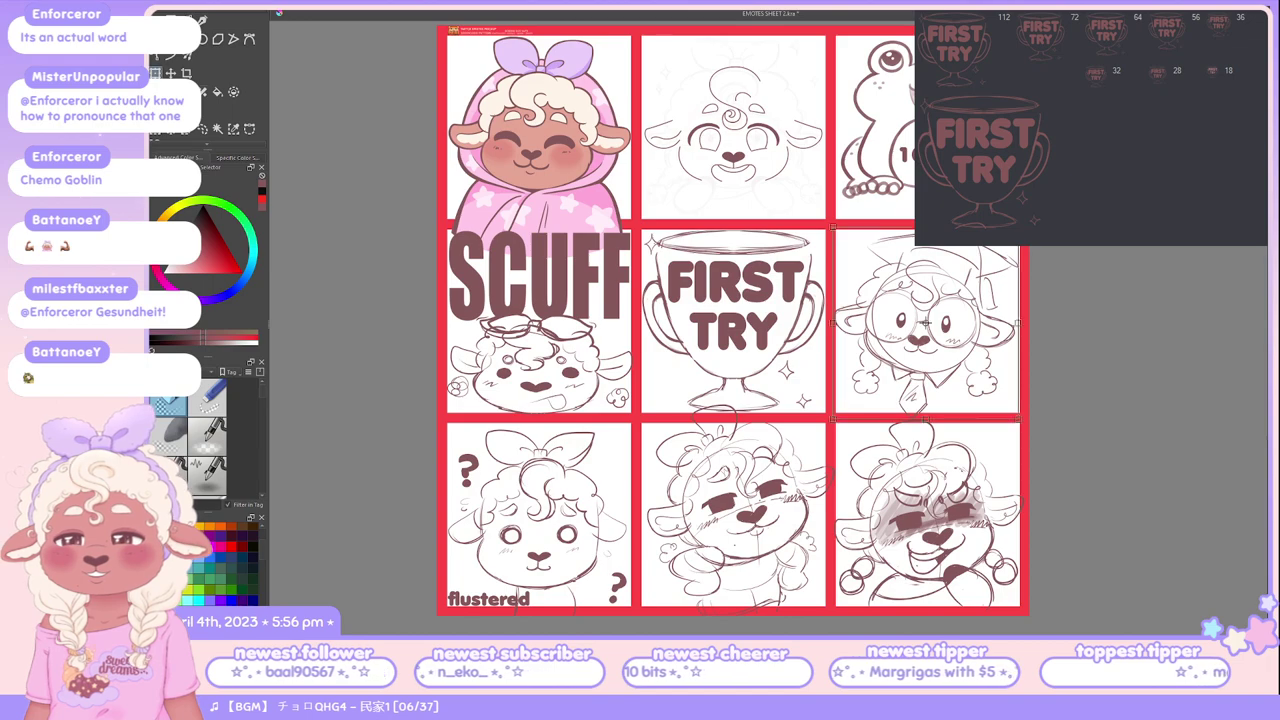
{"action": "key", "text": "Return"}
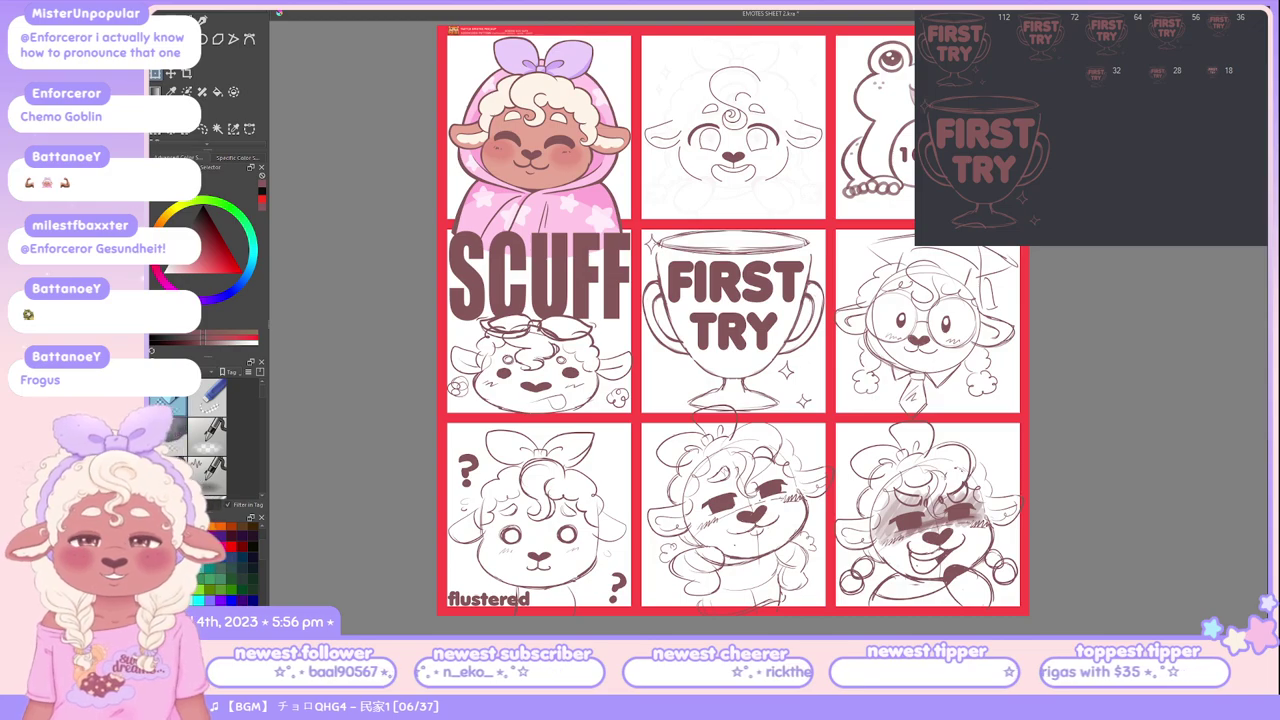
Step: Inspect the trophy and graduate sheep up close and compare them with the neighbouring emotes on the sheet
{"action": "scroll", "coordinate": [733, 320], "scroll_direction": "up", "scroll_amount": 5}
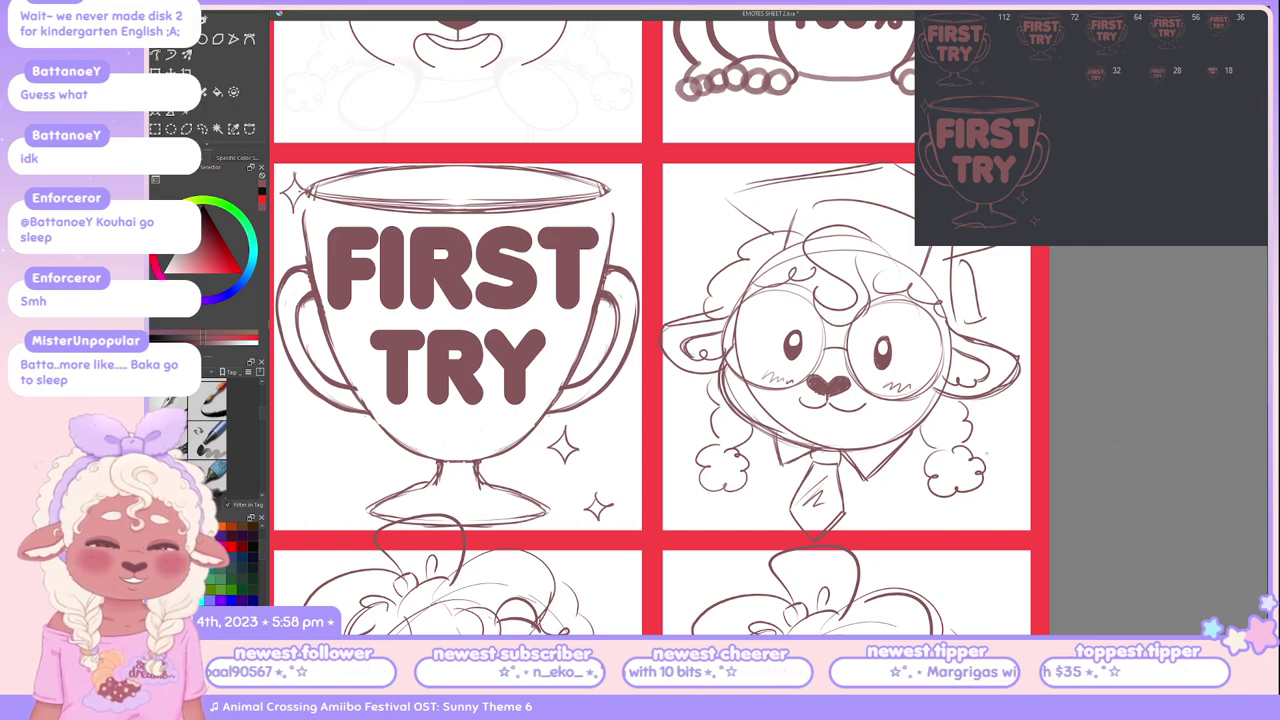
{"action": "scroll", "coordinate": [650, 330], "scroll_direction": "up", "scroll_amount": 2}
{"action": "scroll", "coordinate": [650, 330], "scroll_direction": "down", "scroll_amount": 2}
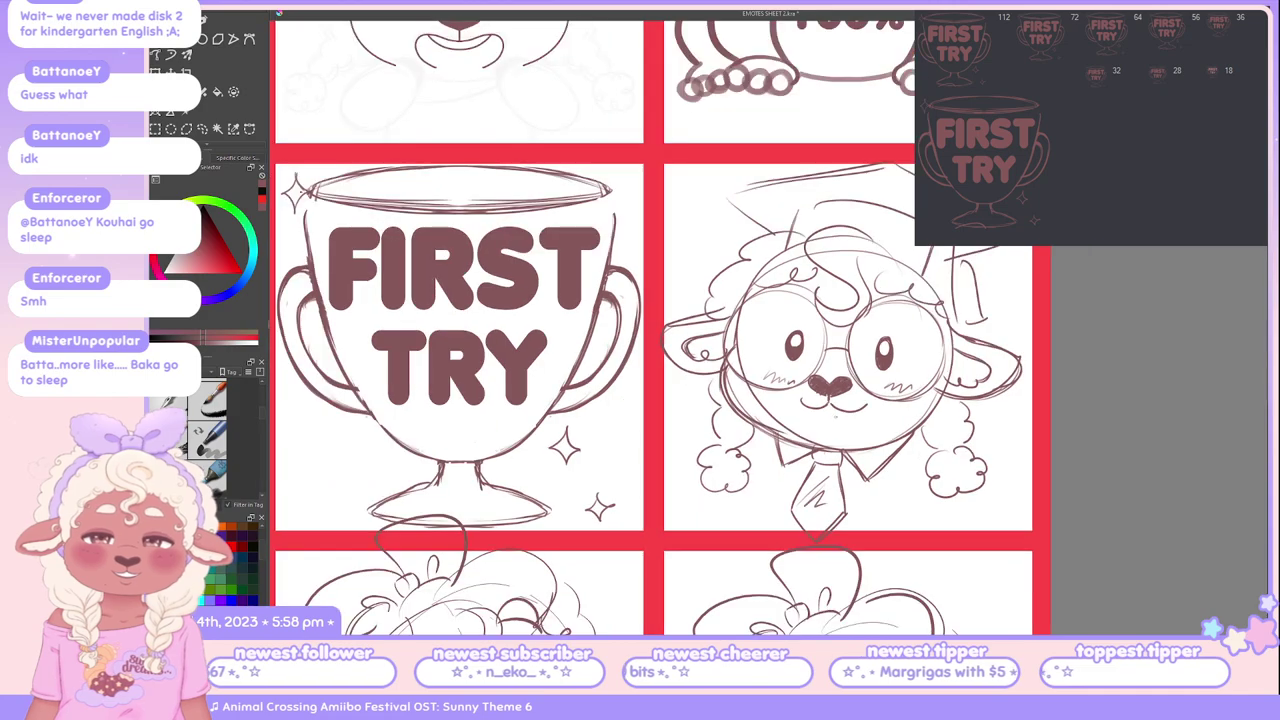
{"action": "scroll", "coordinate": [650, 330], "scroll_direction": "down", "scroll_amount": 3}
{"action": "scroll", "coordinate": [650, 330], "scroll_direction": "up", "scroll_amount": 1}
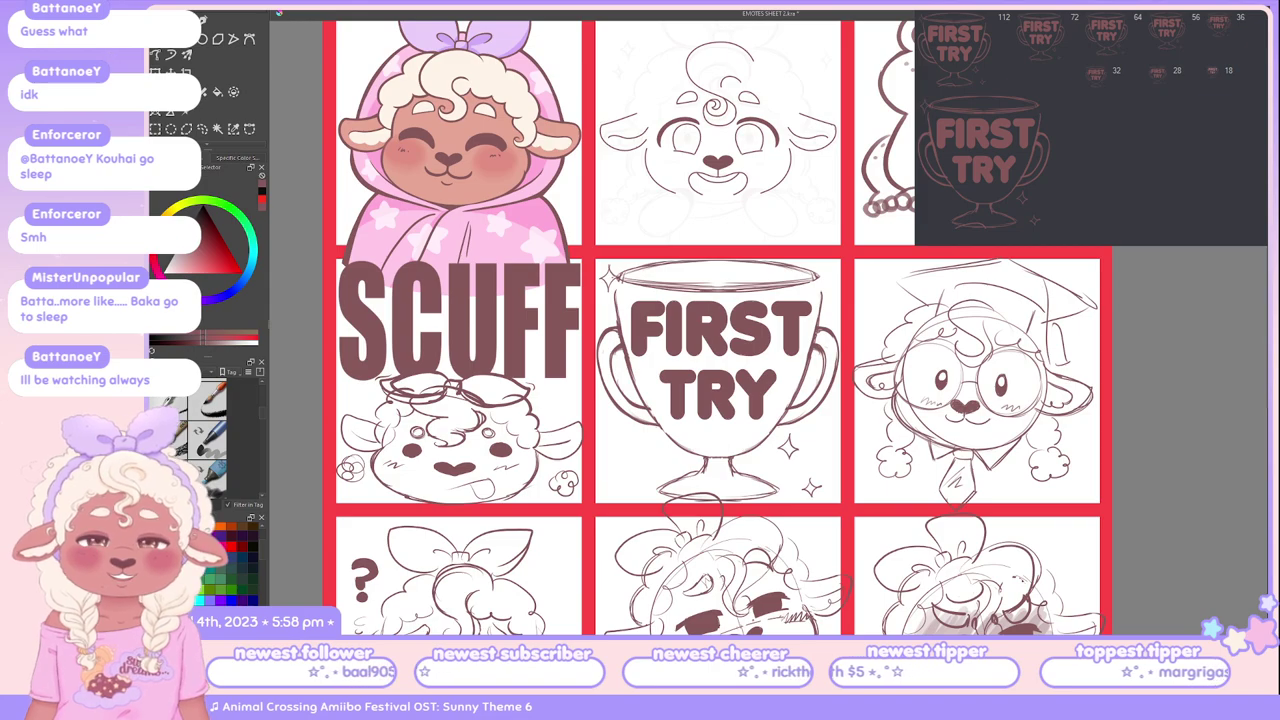
{"action": "scroll", "coordinate": [710, 330], "scroll_direction": "down", "scroll_amount": 3}
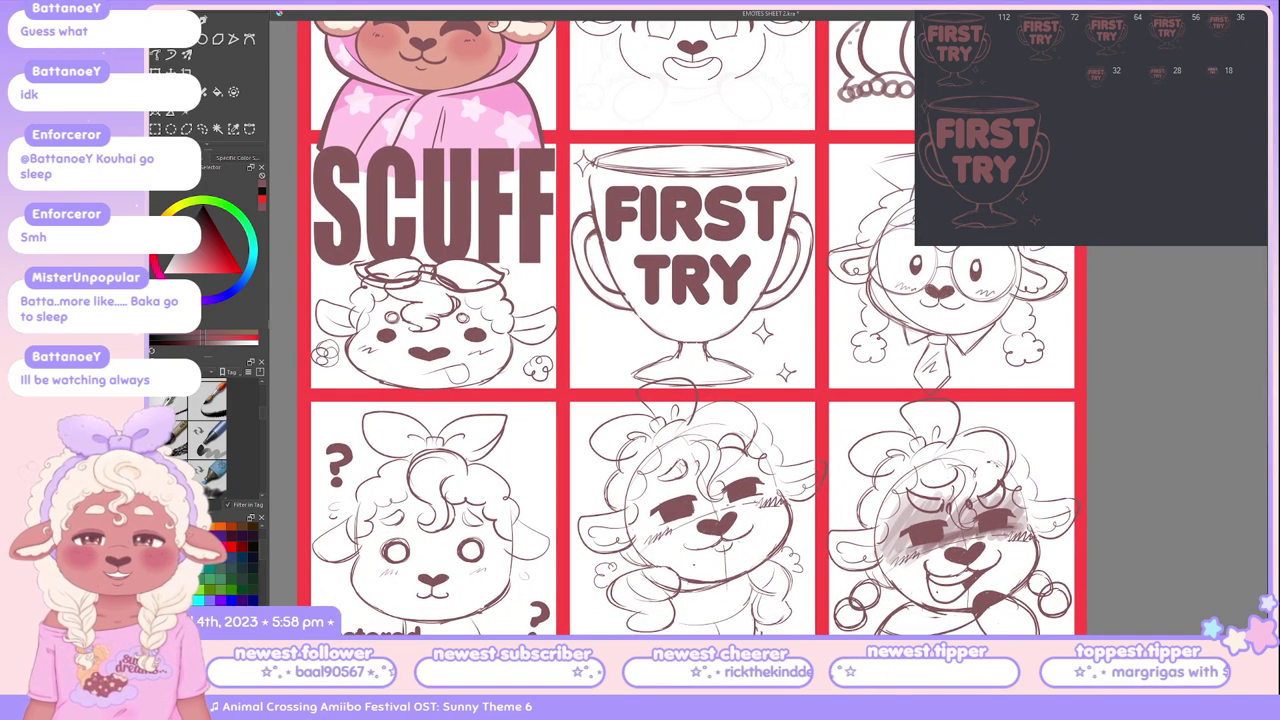
{"action": "scroll", "coordinate": [690, 330], "scroll_direction": "up", "scroll_amount": 5}
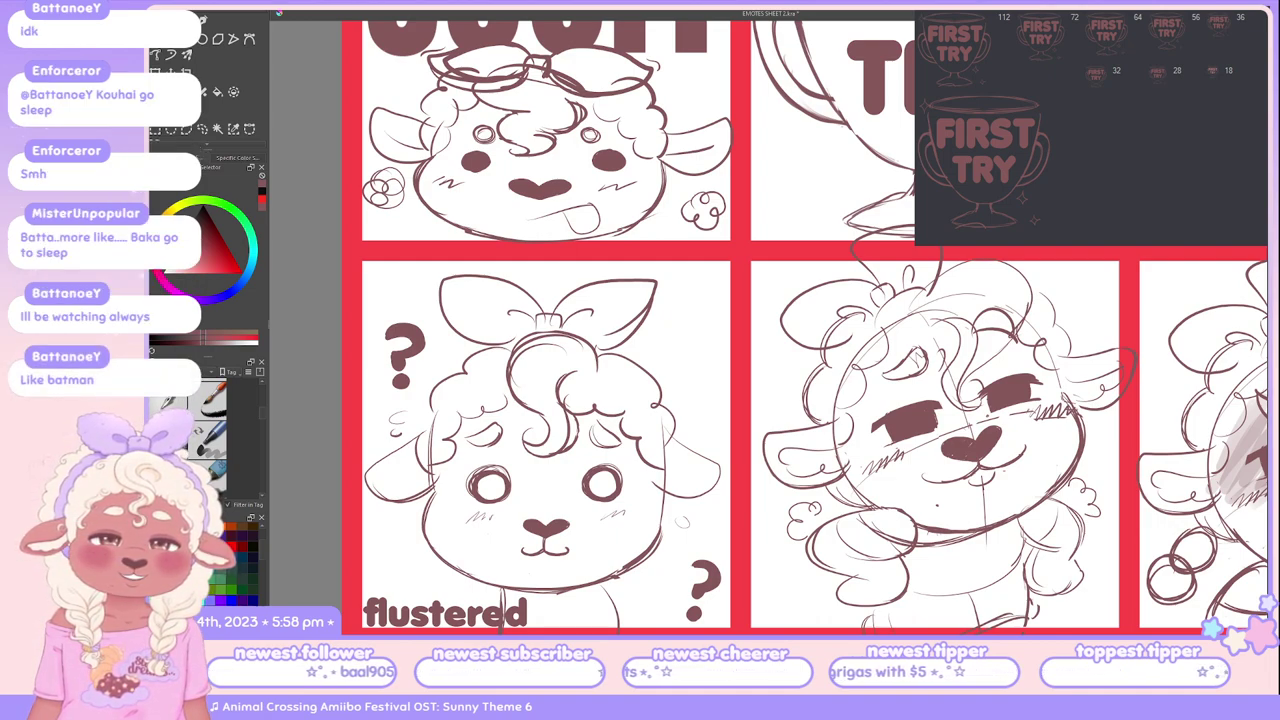
Step: Show the emote name labels on the cells and check them across all three rows of the sheet
{"action": "key", "text": "ctrl+z"}
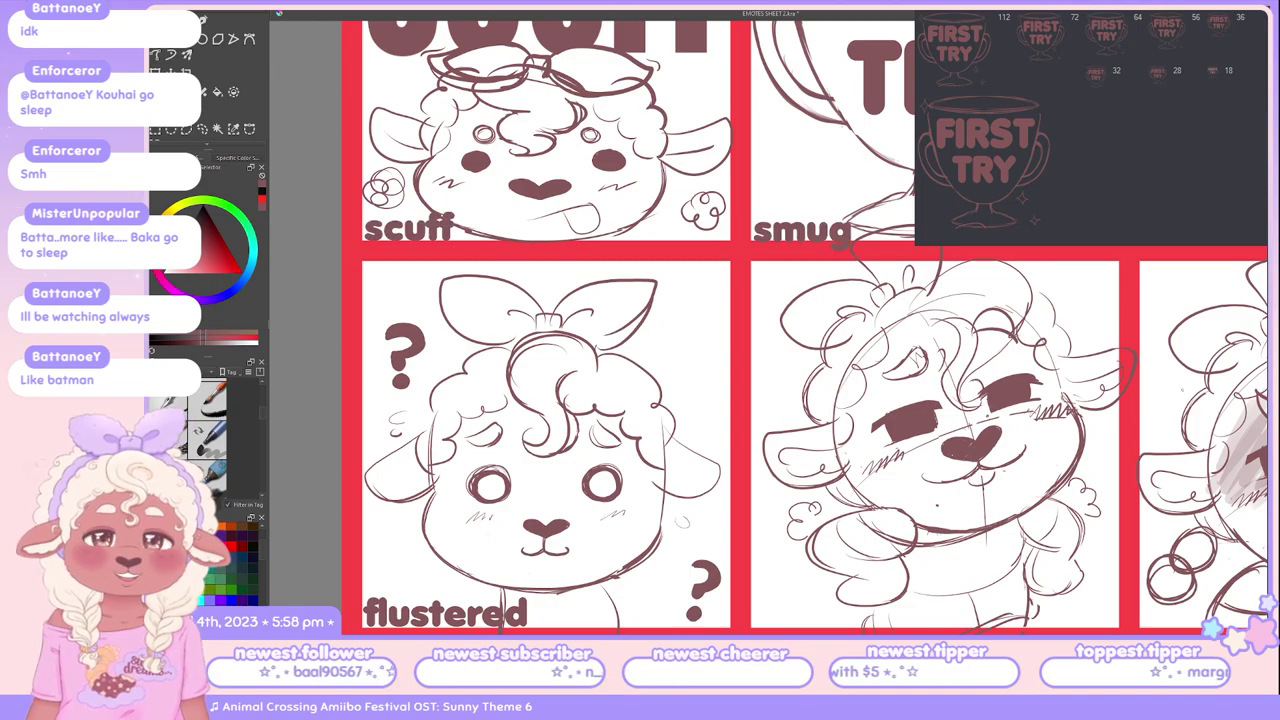
{"action": "scroll", "coordinate": [769, 328], "scroll_direction": "right", "scroll_amount": 3}
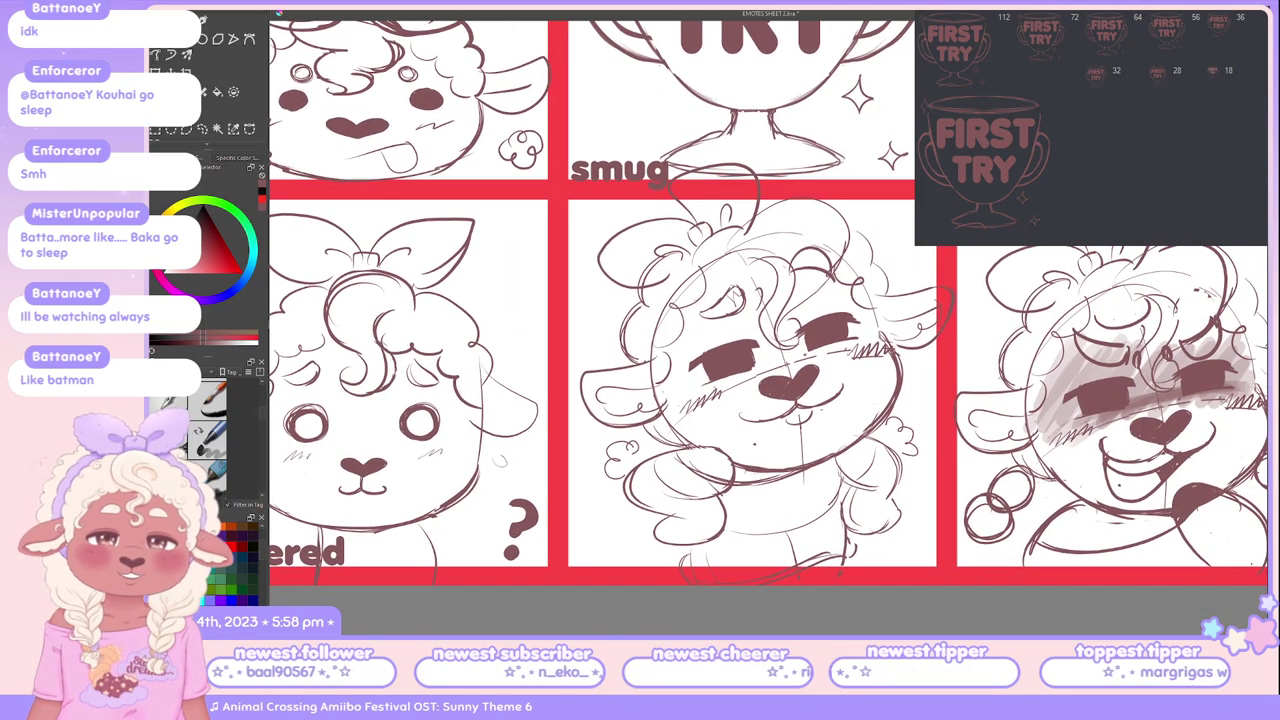
{"action": "scroll", "coordinate": [769, 328], "scroll_direction": "up", "scroll_amount": 3}
{"action": "scroll", "coordinate": [730, 330], "scroll_direction": "down", "scroll_amount": 5}
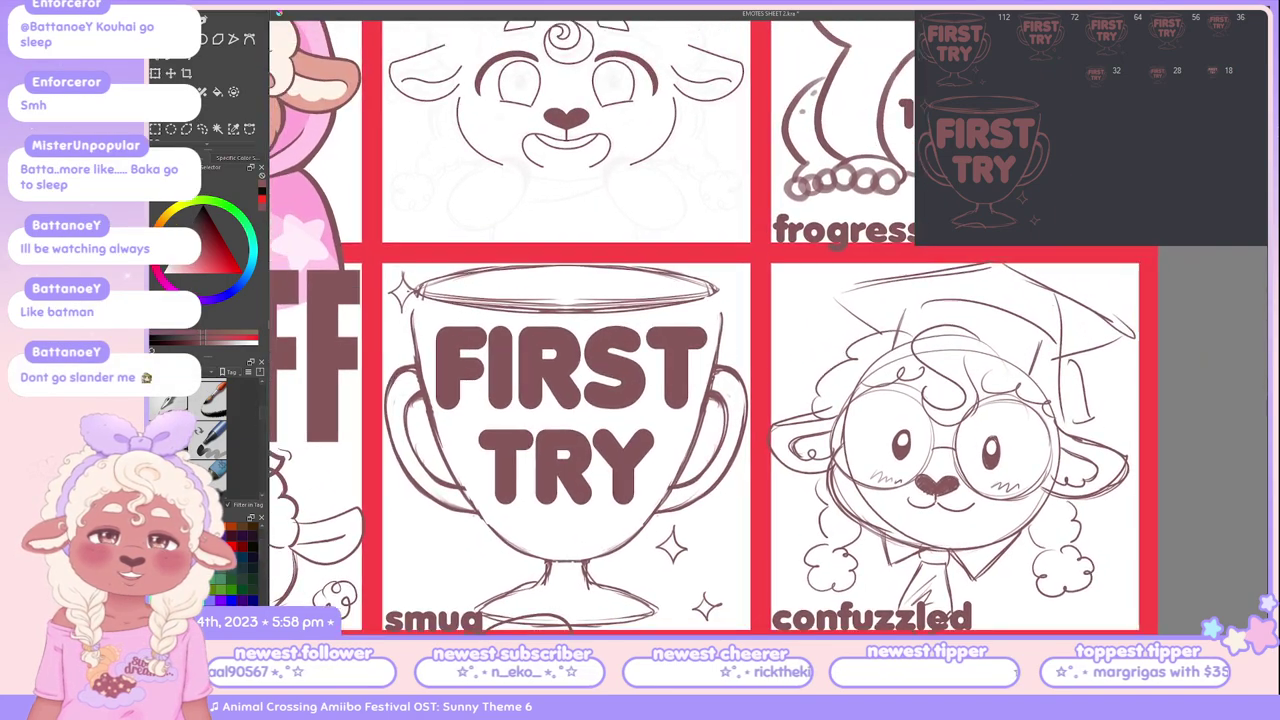
{"action": "scroll", "coordinate": [967, 423], "scroll_direction": "up", "scroll_amount": 2}
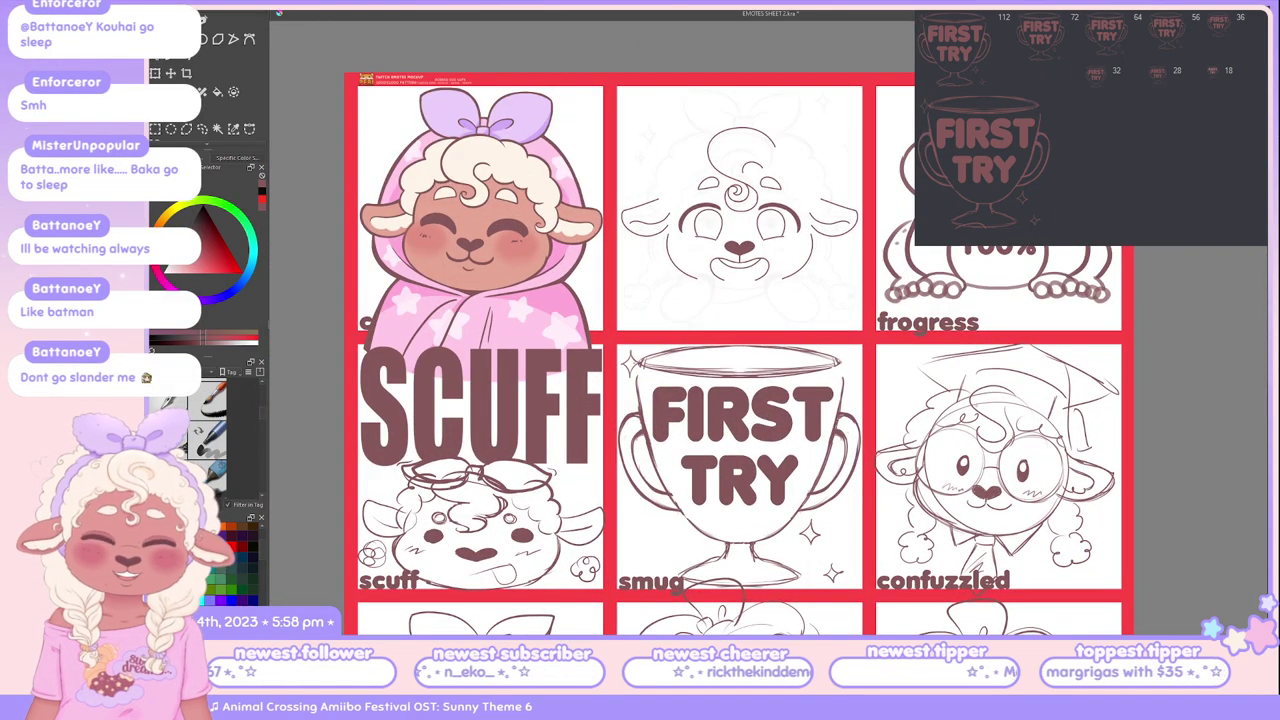
{"action": "scroll", "coordinate": [898, 413], "scroll_direction": "up", "scroll_amount": 3}
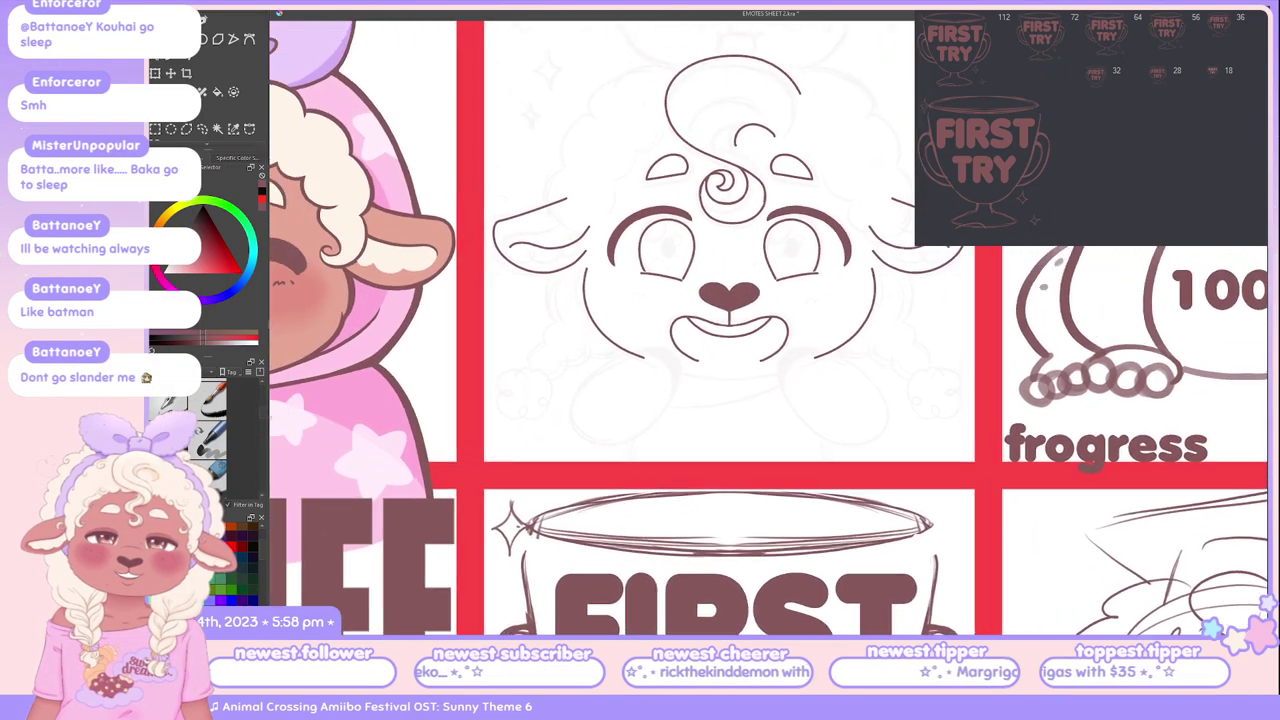
{"action": "scroll", "coordinate": [898, 413], "scroll_direction": "down", "scroll_amount": 3}
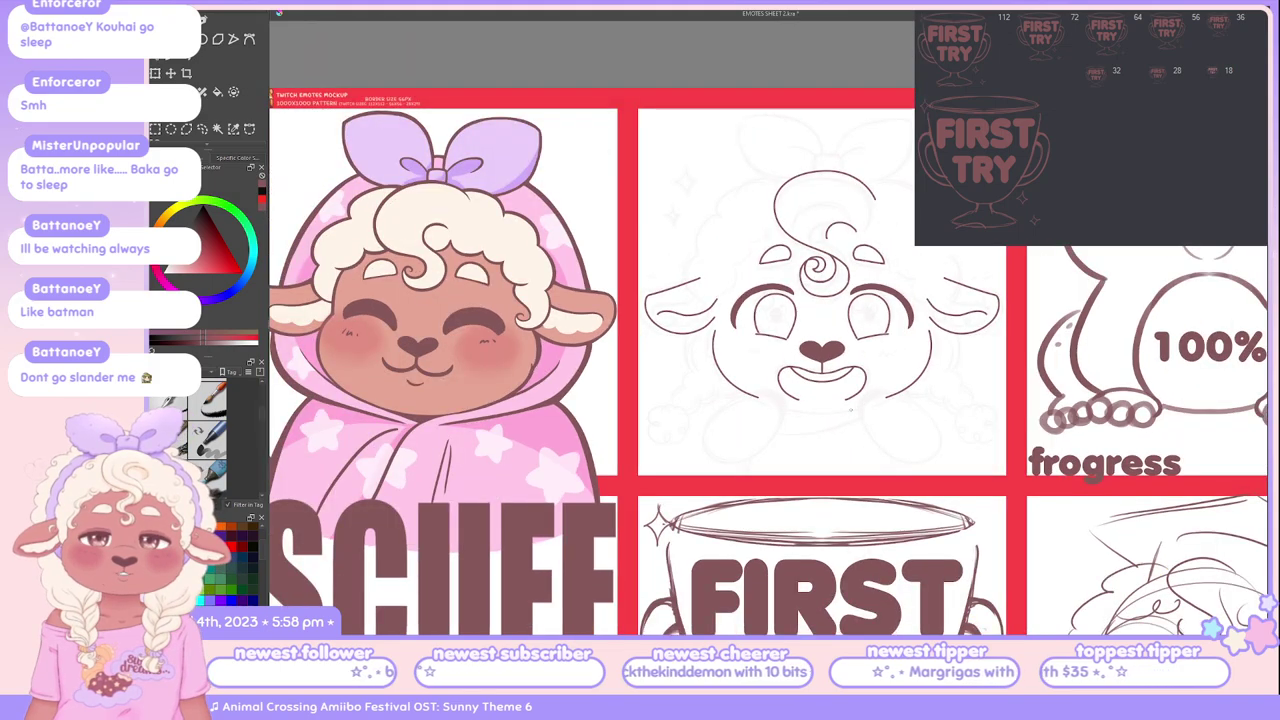
Step: Examine the top-row emotes up close, including the hooded sheep, the smiling sheep line art and the 100% frog
{"action": "left_click_drag", "start_coordinate": [926, 458], "coordinate": [838, 388]}
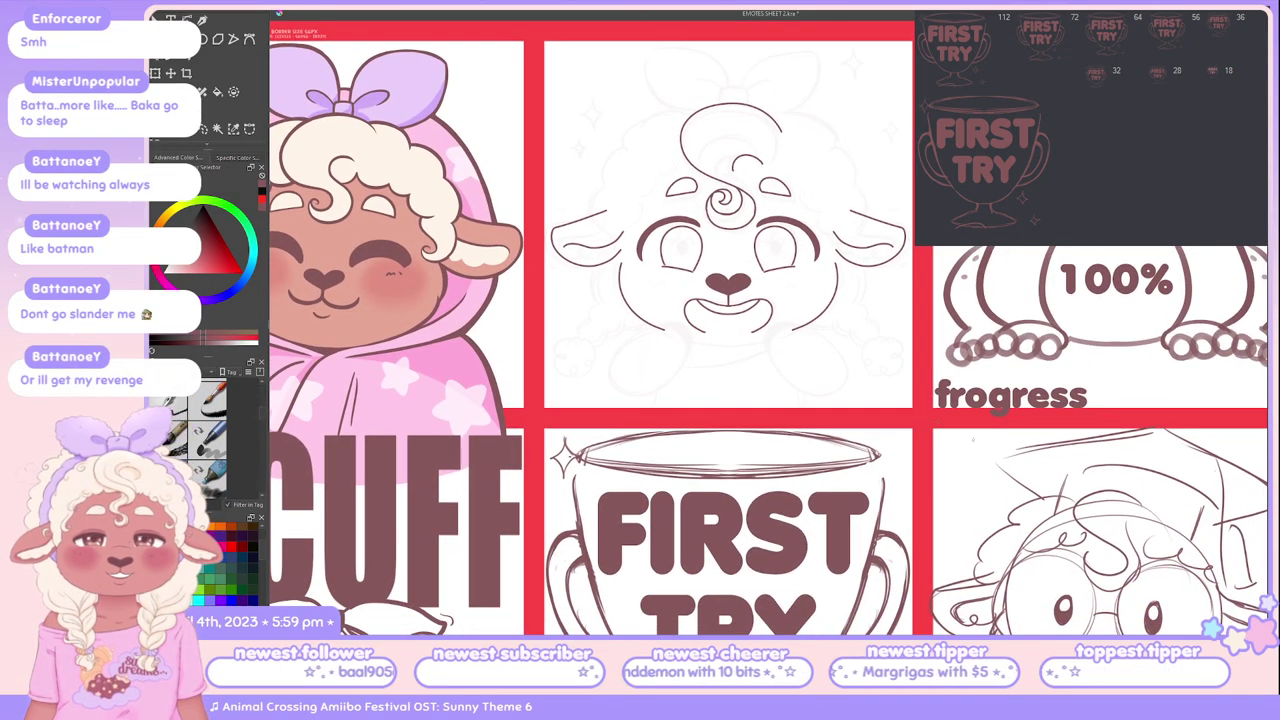
{"action": "left_click_drag", "start_coordinate": [1000, 408], "coordinate": [757, 478]}
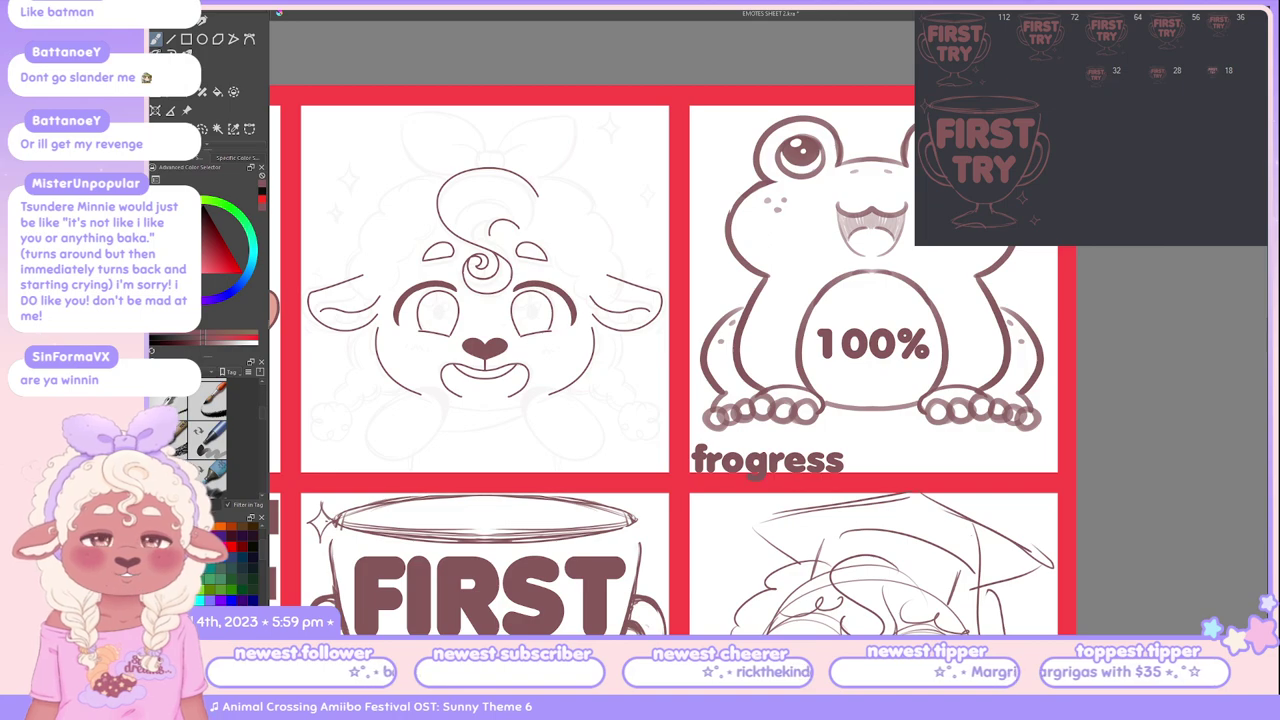
{"action": "left_click_drag", "start_coordinate": [757, 478], "coordinate": [873, 354]}
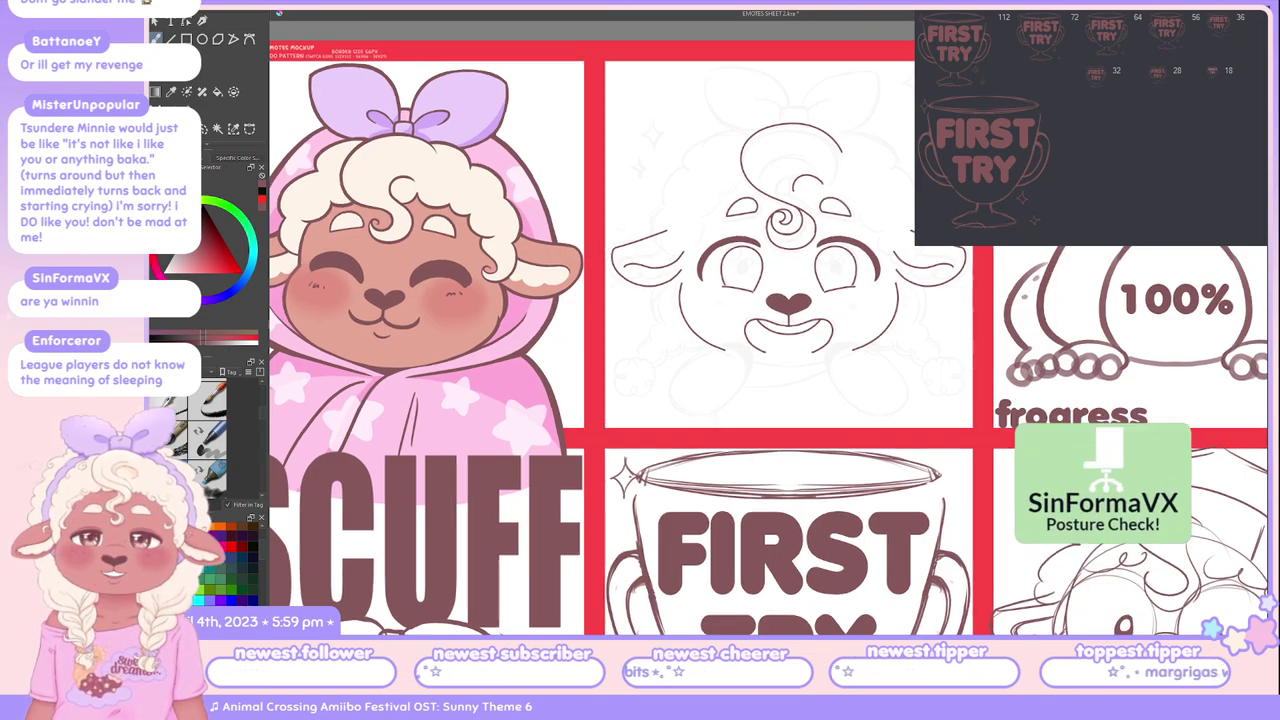
{"action": "scroll", "coordinate": [770, 340], "scroll_direction": "left", "scroll_amount": 3}
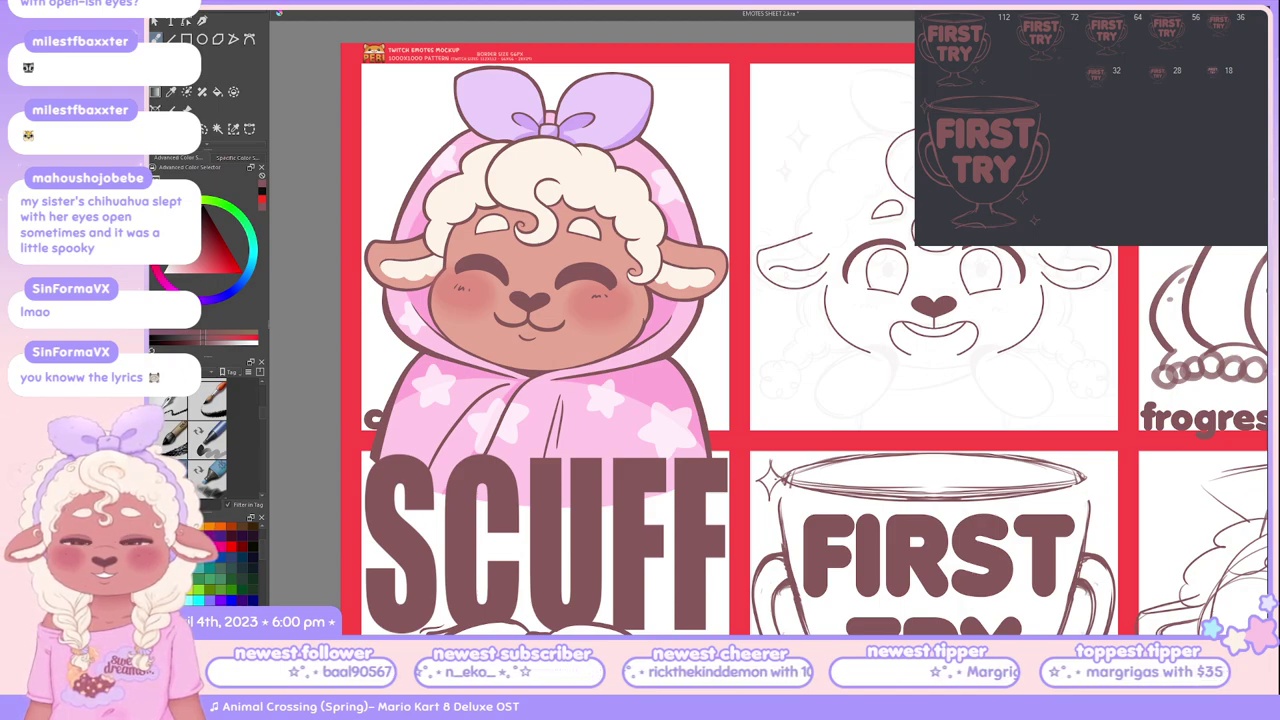
{"action": "scroll", "coordinate": [569, 165], "scroll_direction": "down", "scroll_amount": 3}
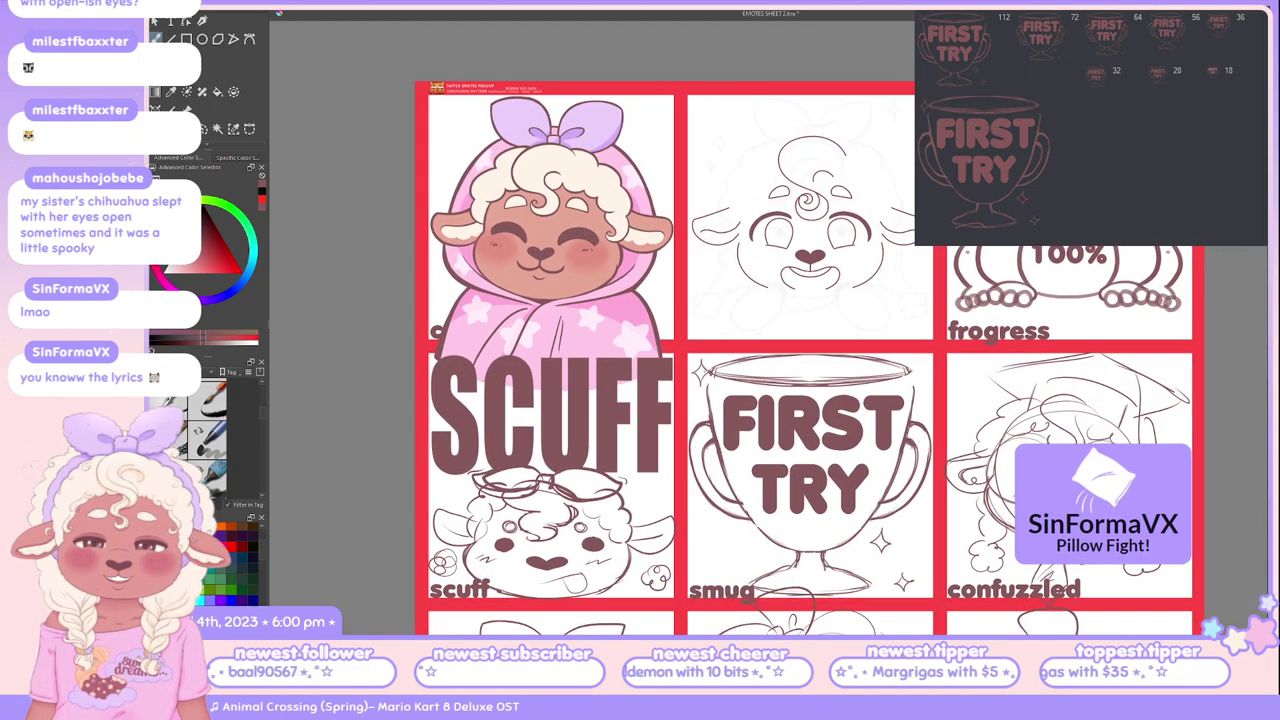
{"action": "scroll", "coordinate": [740, 330], "scroll_direction": "down", "scroll_amount": 1}
{"action": "scroll", "coordinate": [740, 330], "scroll_direction": "up", "scroll_amount": 2}
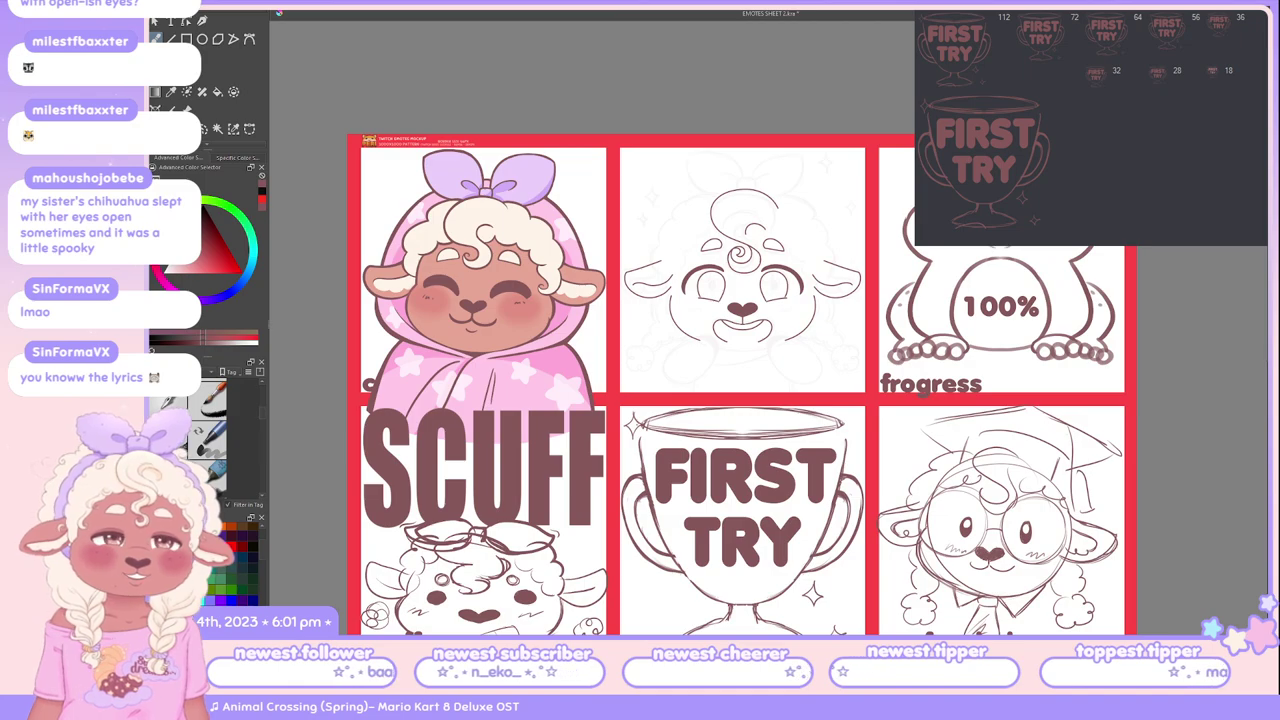
{"action": "scroll", "coordinate": [740, 330], "scroll_direction": "up", "scroll_amount": 3}
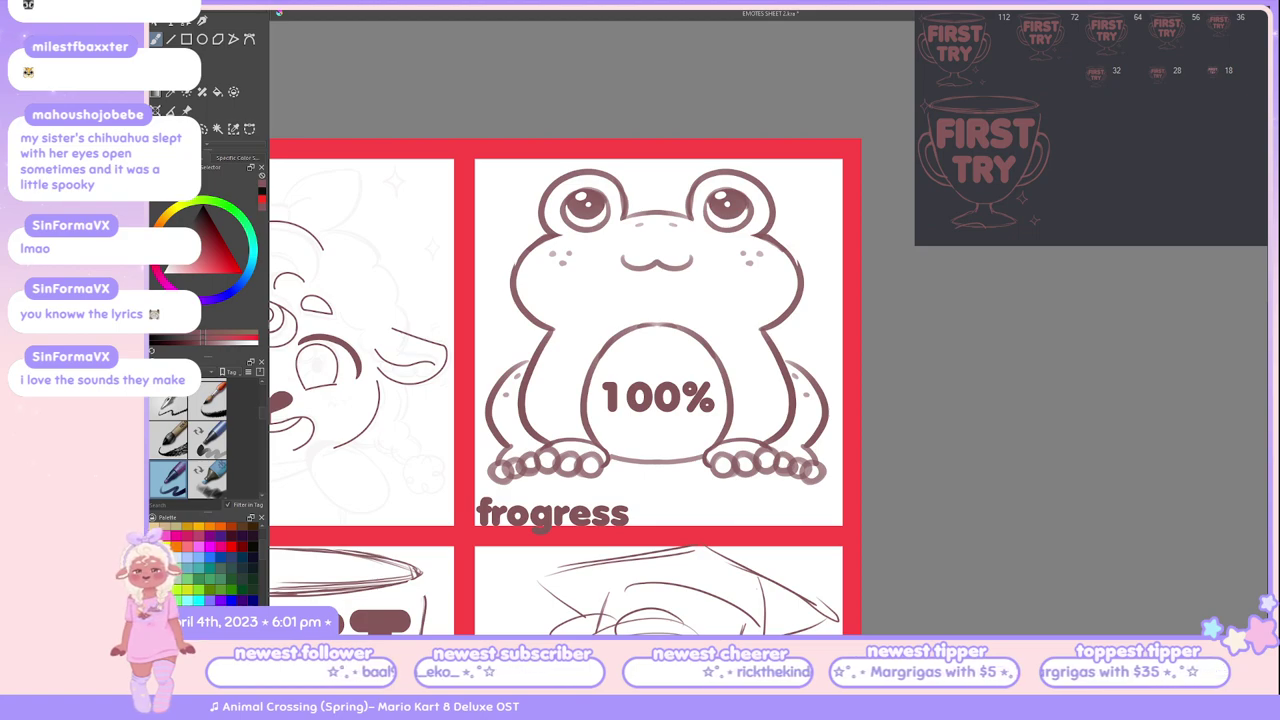
Step: Compare the frog, the two half-lidded sheep in the lowest row and the SCUFF and trophy emotes with their labels
{"action": "left_click_drag", "start_coordinate": [600, 350], "coordinate": [640, 330]}
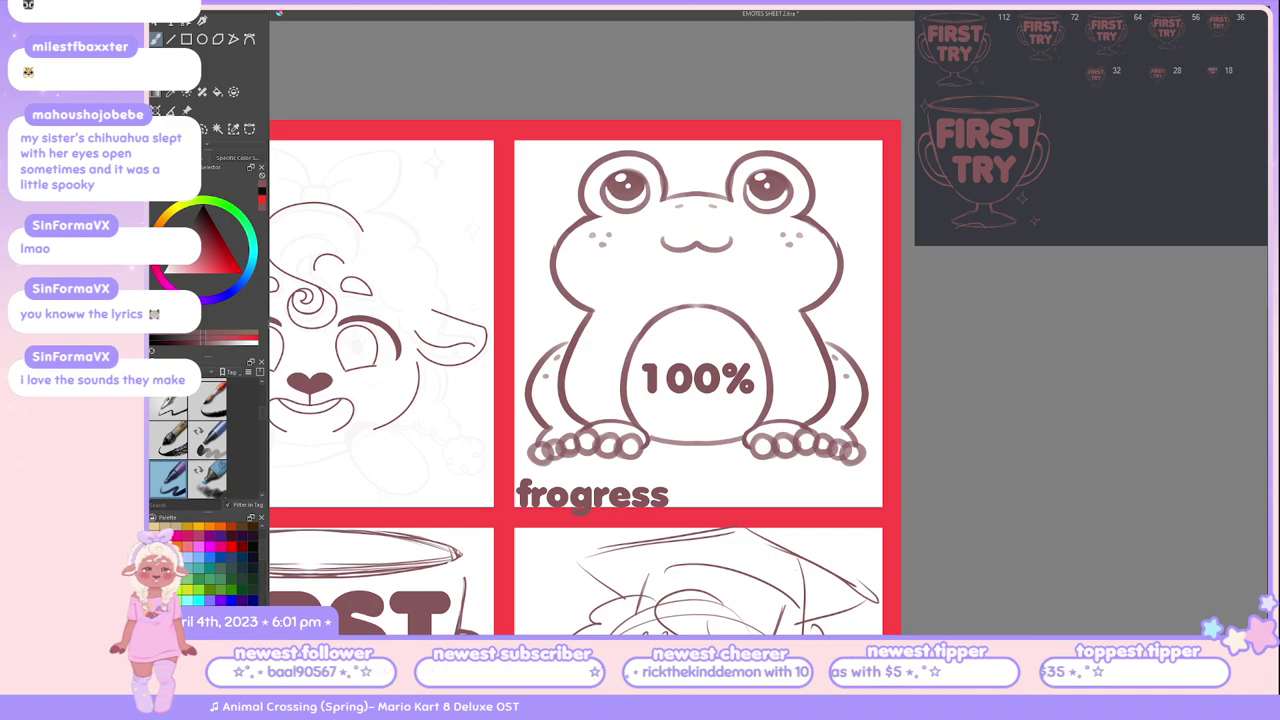
{"action": "scroll", "coordinate": [590, 330], "scroll_direction": "down", "scroll_amount": 10}
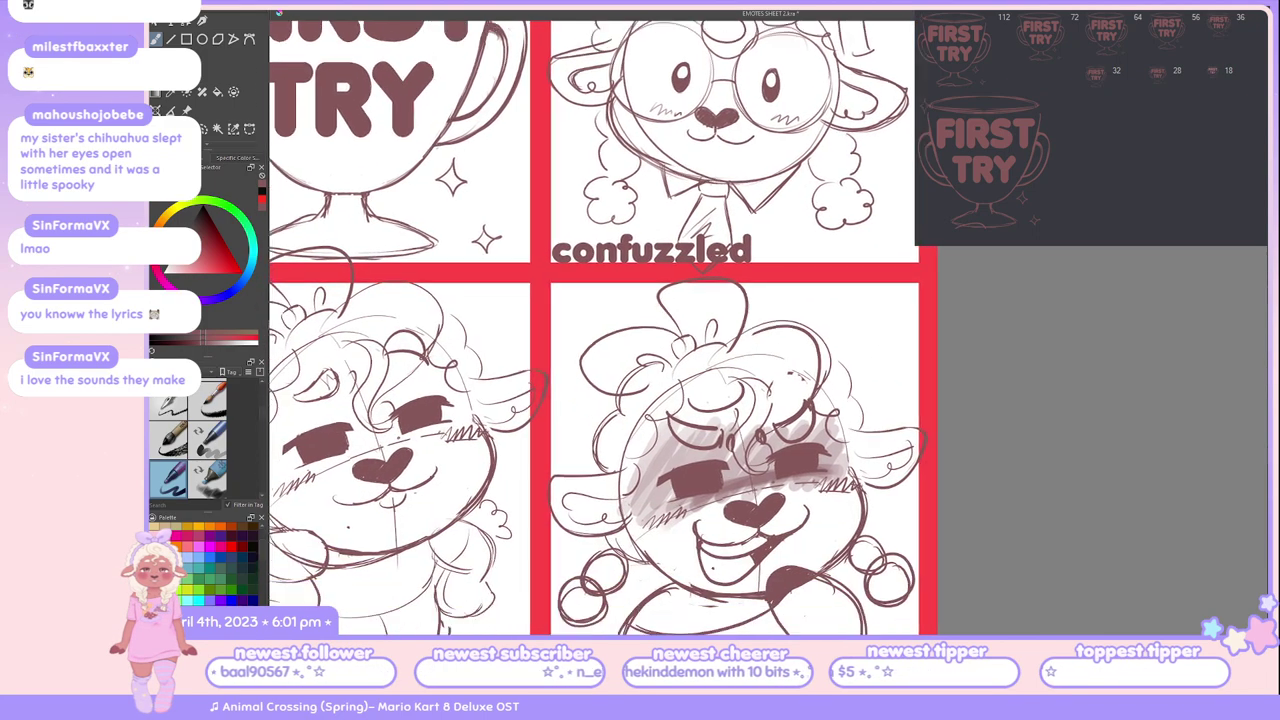
{"action": "scroll", "coordinate": [600, 330], "scroll_direction": "left", "scroll_amount": 5}
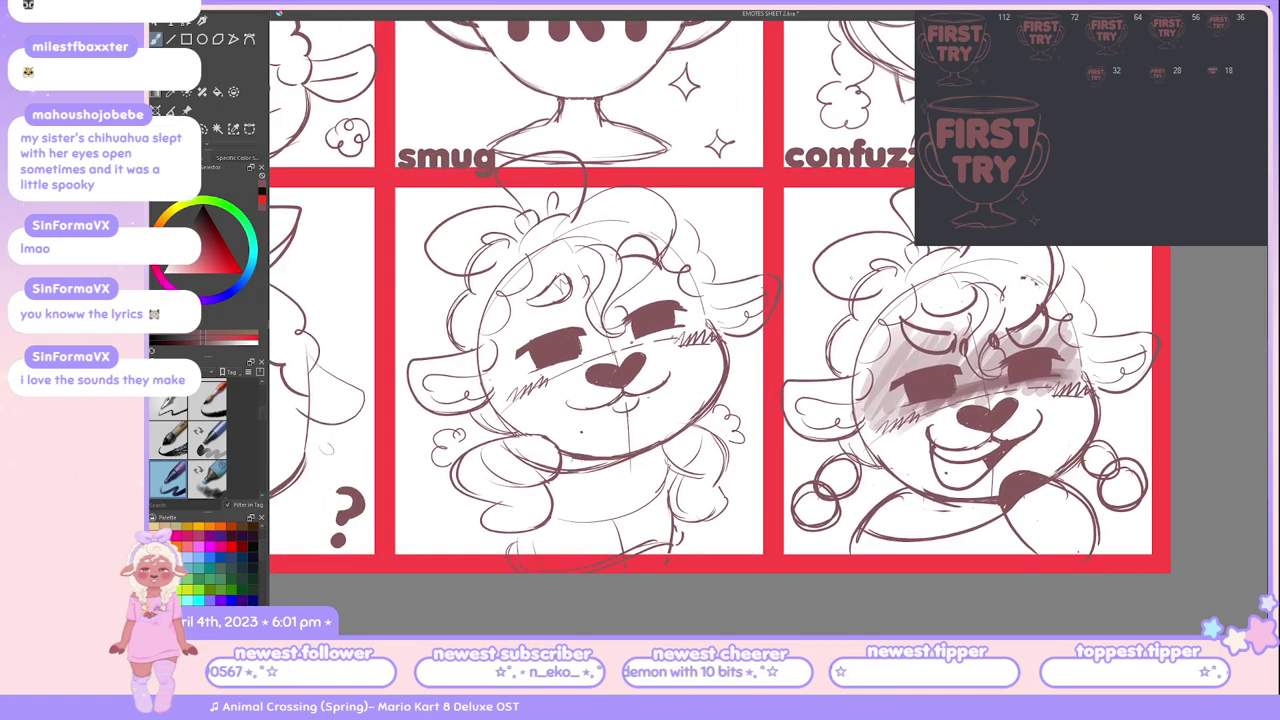
{"action": "scroll", "coordinate": [600, 330], "scroll_direction": "left", "scroll_amount": 3}
{"action": "scroll", "coordinate": [600, 330], "scroll_direction": "right", "scroll_amount": 4}
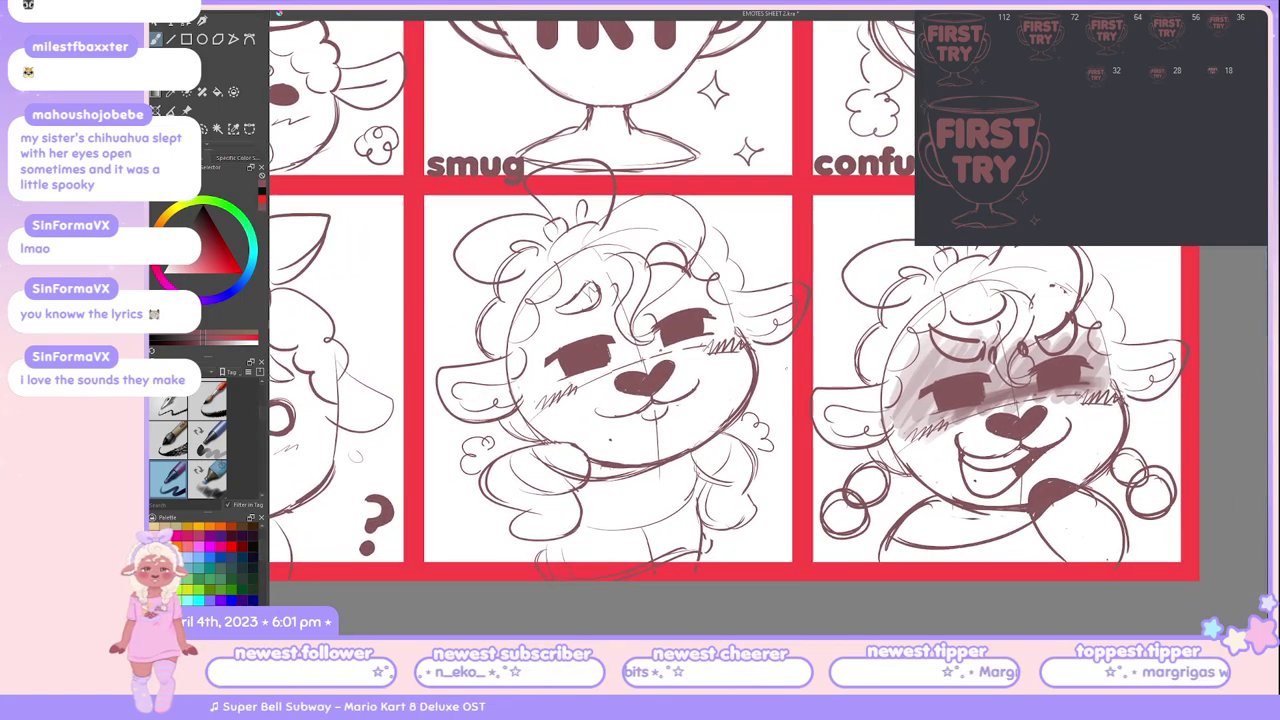
{"action": "scroll", "coordinate": [600, 330], "scroll_direction": "up", "scroll_amount": 6}
{"action": "scroll", "coordinate": [600, 330], "scroll_direction": "left", "scroll_amount": 2}
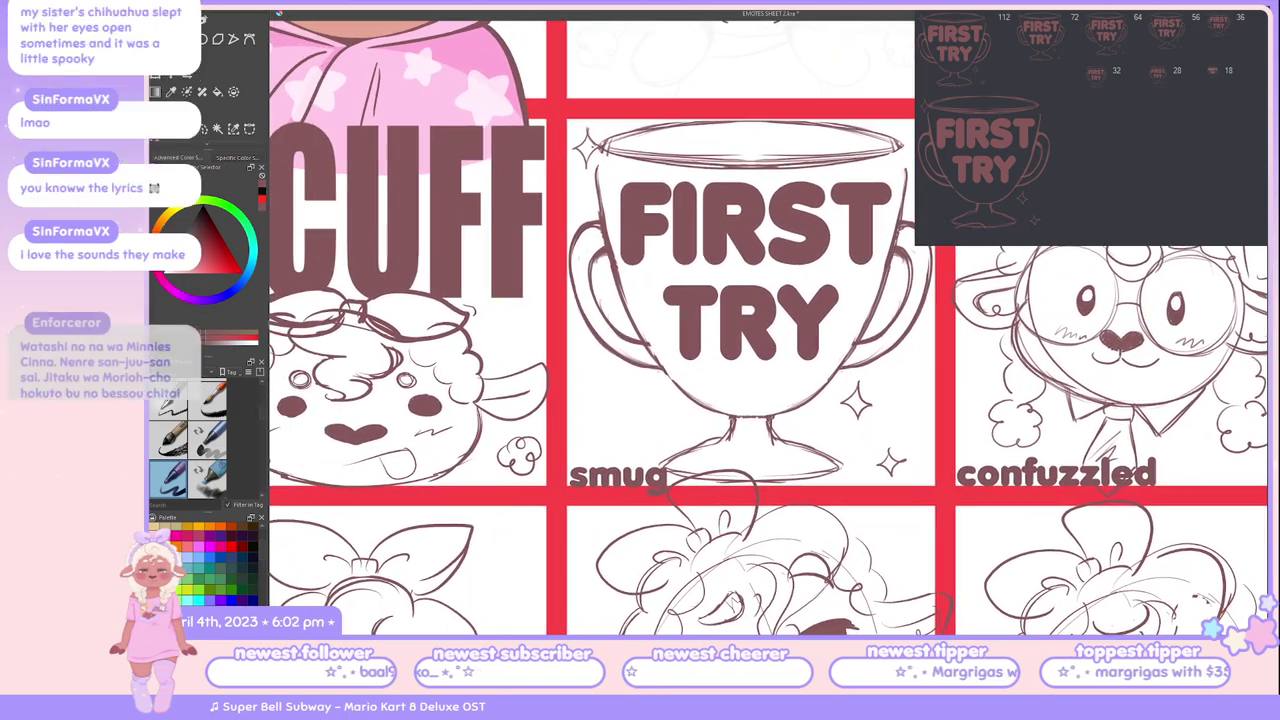
{"action": "scroll", "coordinate": [600, 330], "scroll_direction": "left", "scroll_amount": 2}
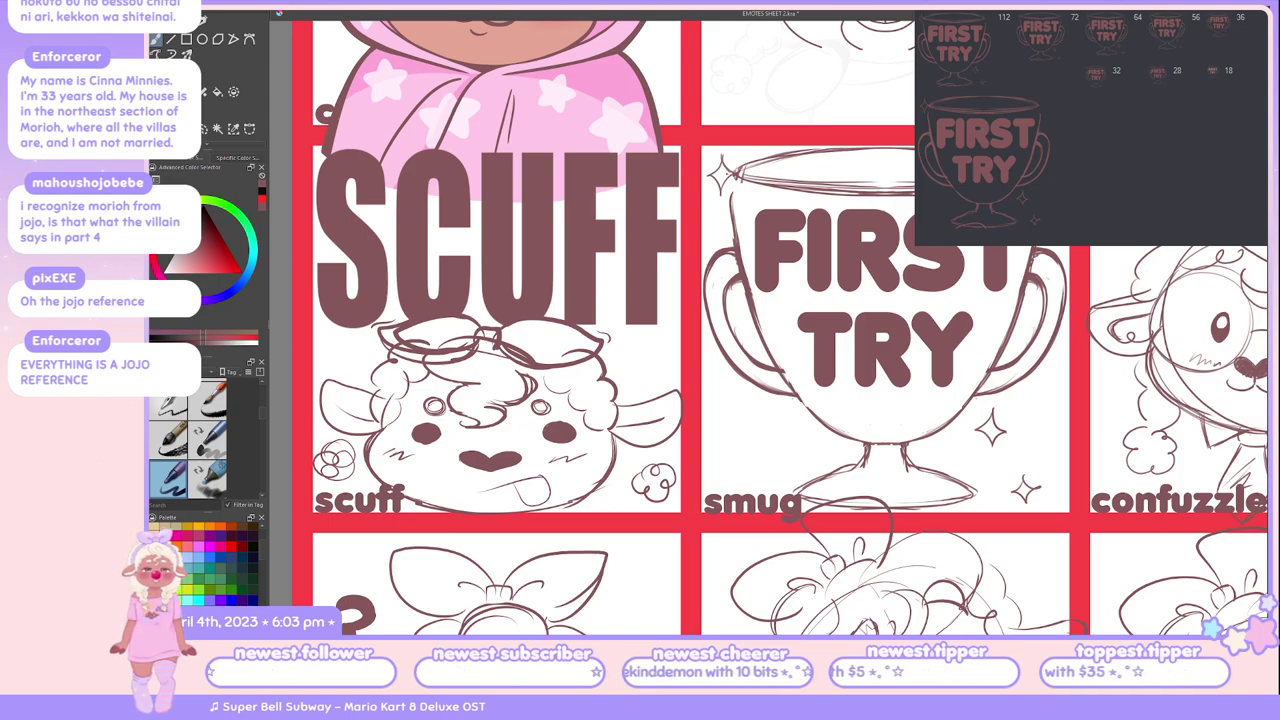
Step: Hide the emote name labels on the upper cells again and review the emotes without them
{"action": "key", "text": "ctrl+z"}
{"action": "key", "text": "ctrl+shift+z"}
{"action": "key", "text": "ctrl+z"}
{"action": "key", "text": "minus"}
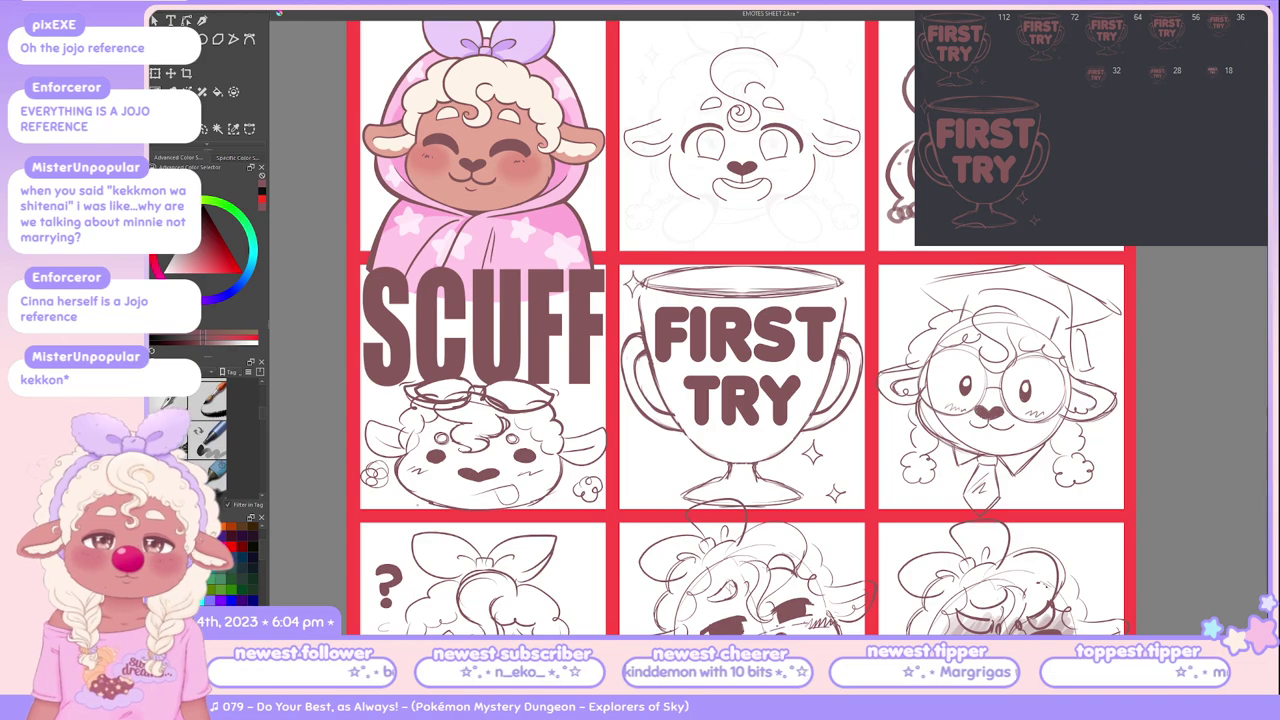
{"action": "key", "text": "minus"}
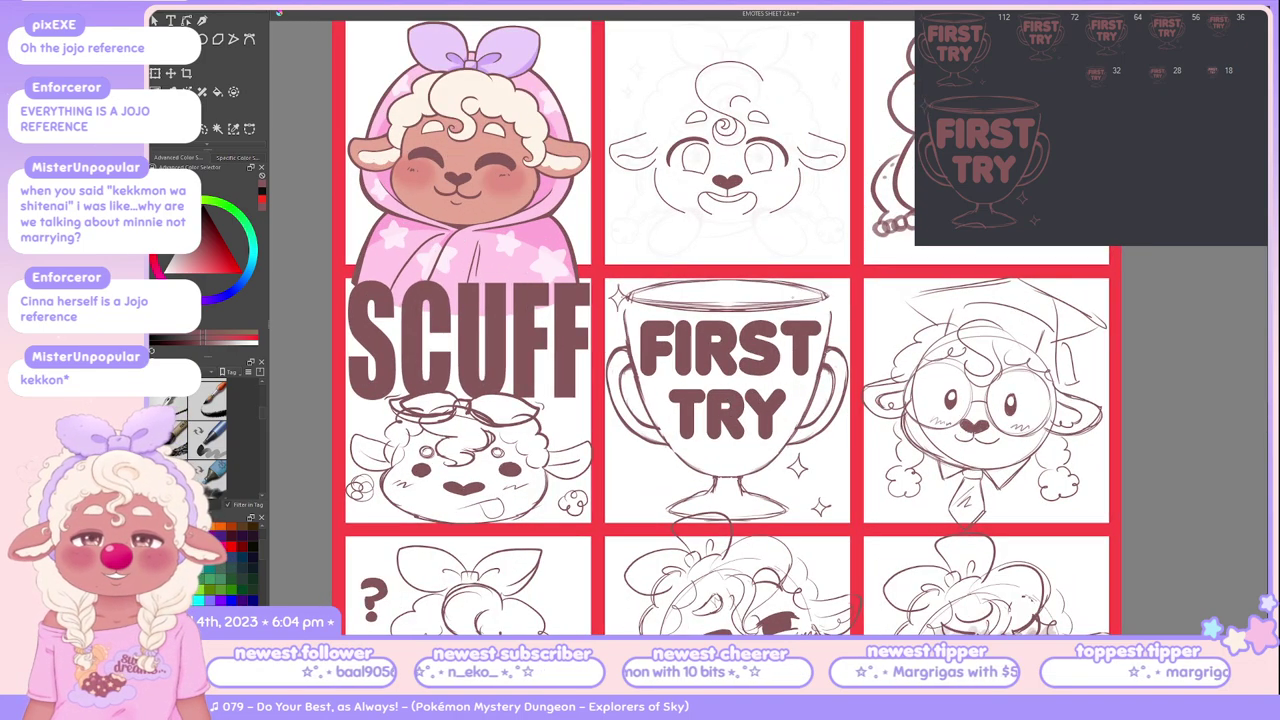
{"action": "key", "text": "plus"}
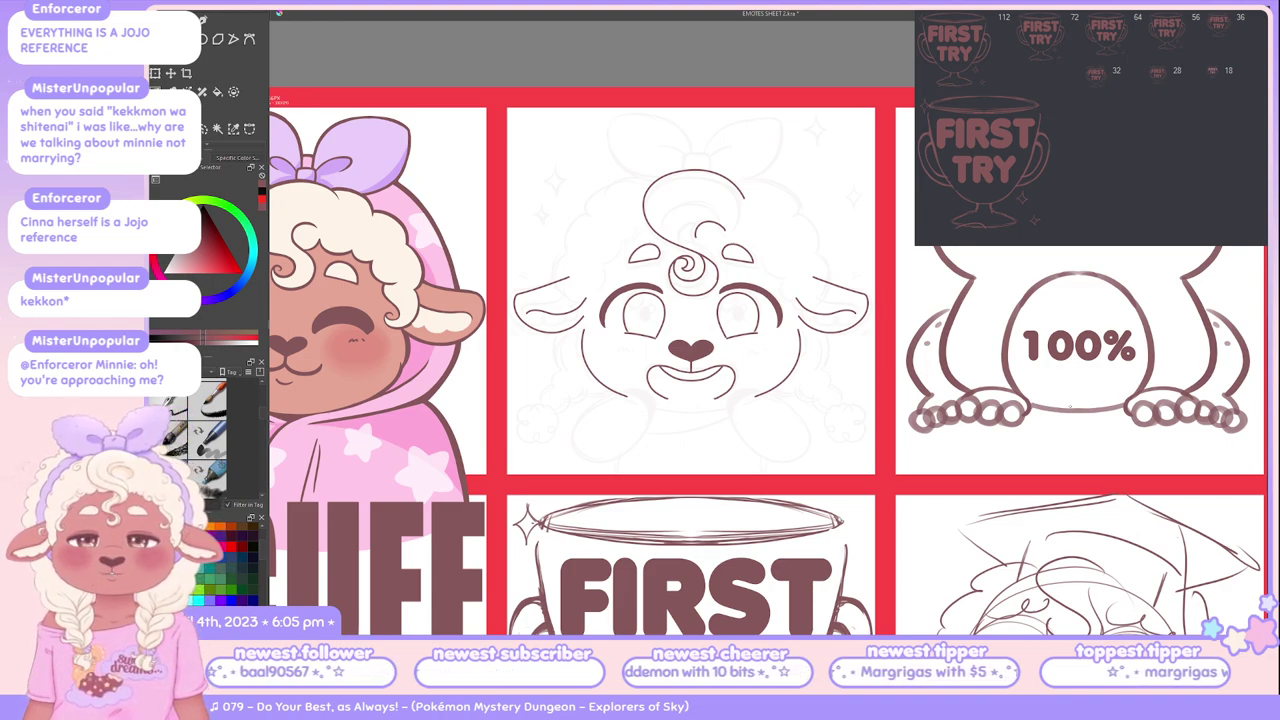
Step: Try to stretch the question-mark sheep sketch wider to fill its cell, undoing the last transform
{"action": "scroll", "coordinate": [1072, 411], "scroll_direction": "down", "scroll_amount": 1}
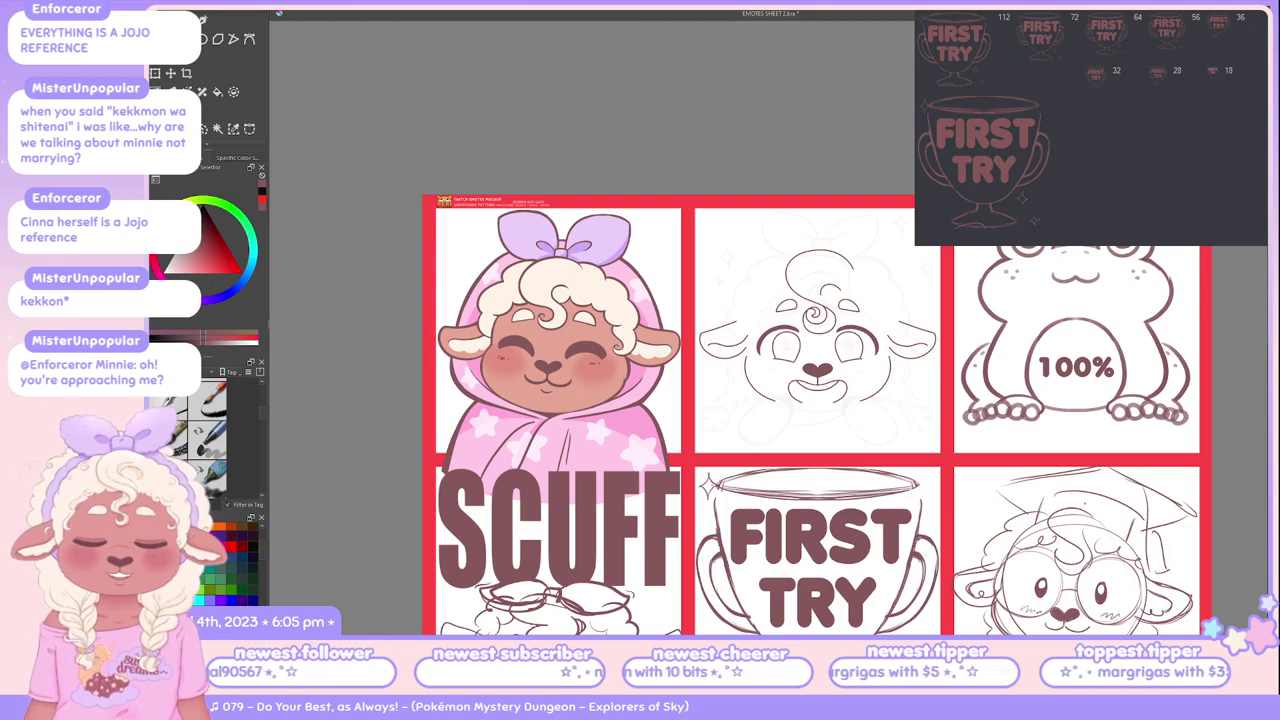
{"action": "scroll", "coordinate": [769, 334], "scroll_direction": "up", "scroll_amount": 3}
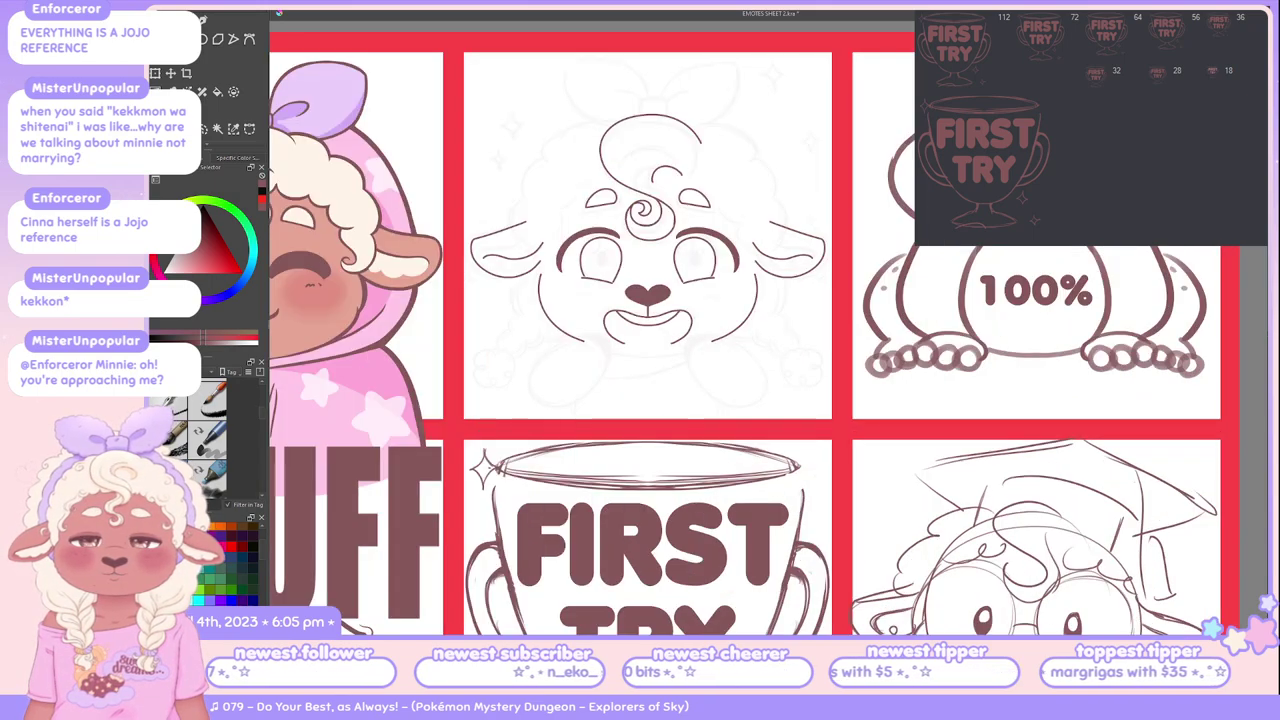
{"action": "scroll", "coordinate": [768, 328], "scroll_direction": "down", "scroll_amount": 5}
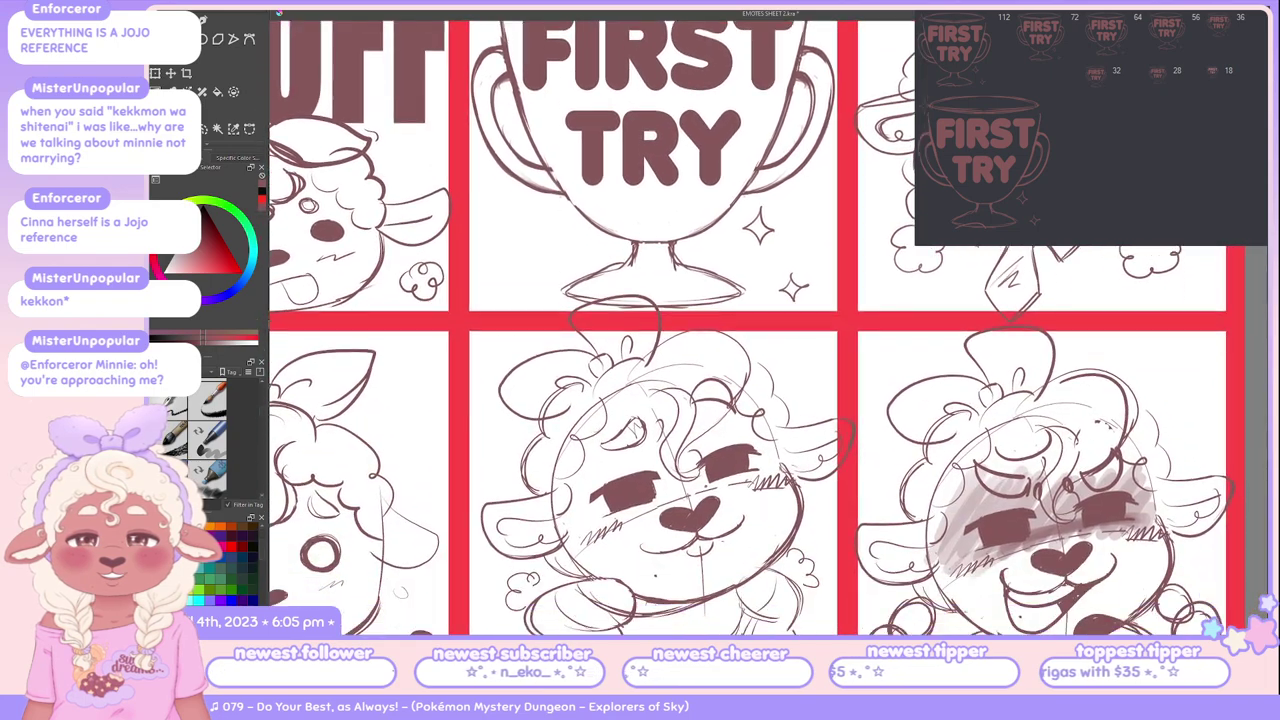
{"action": "scroll", "coordinate": [768, 328], "scroll_direction": "down", "scroll_amount": 1}
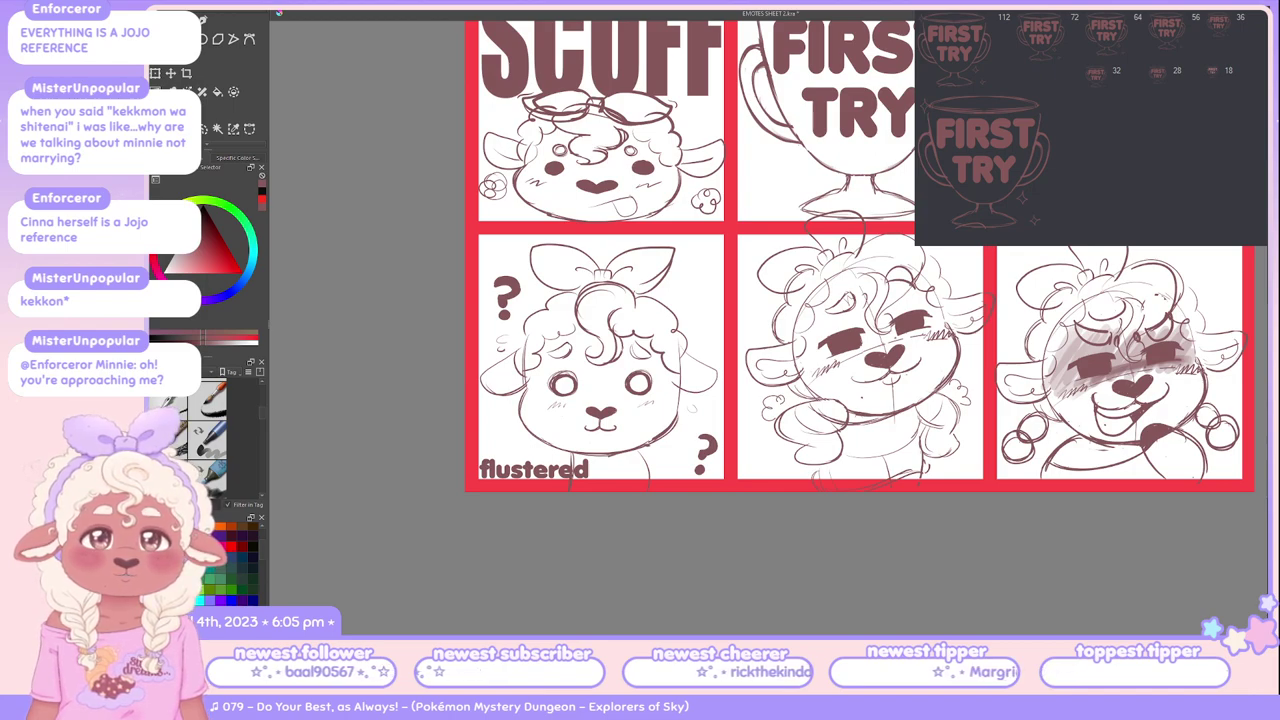
{"action": "key", "text": "ctrl+t"}
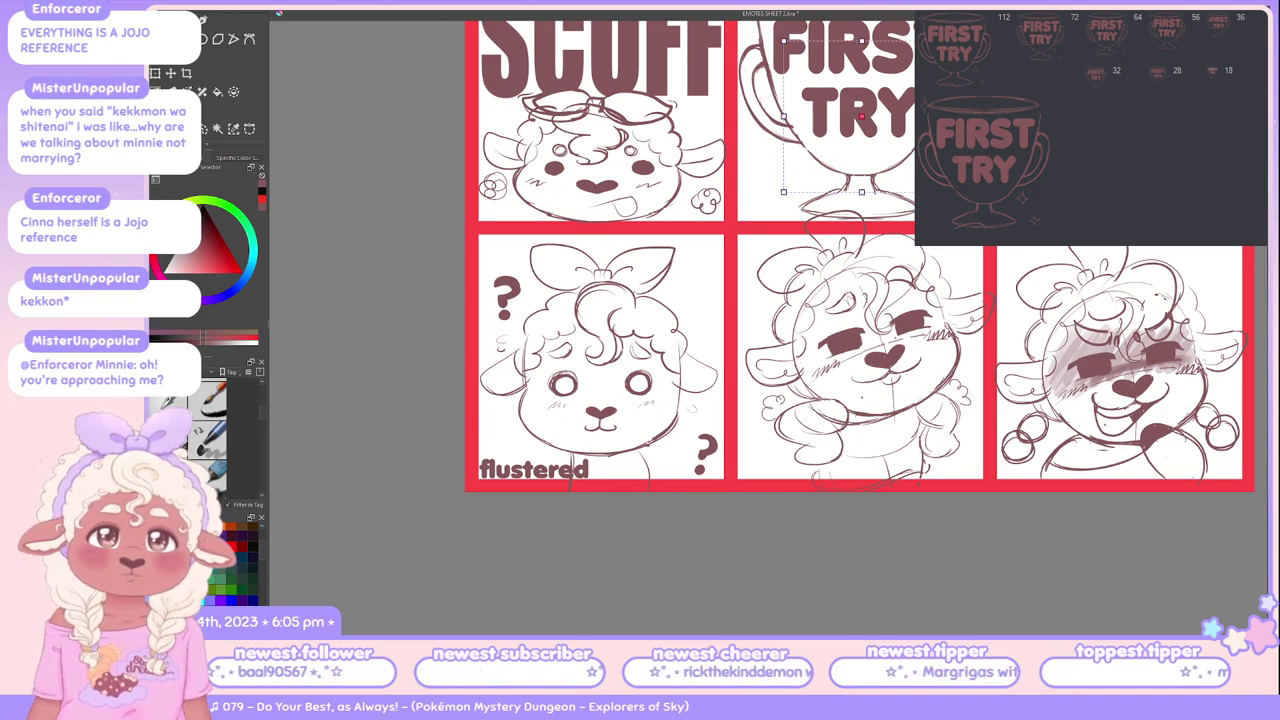
{"action": "key", "text": "Return"}
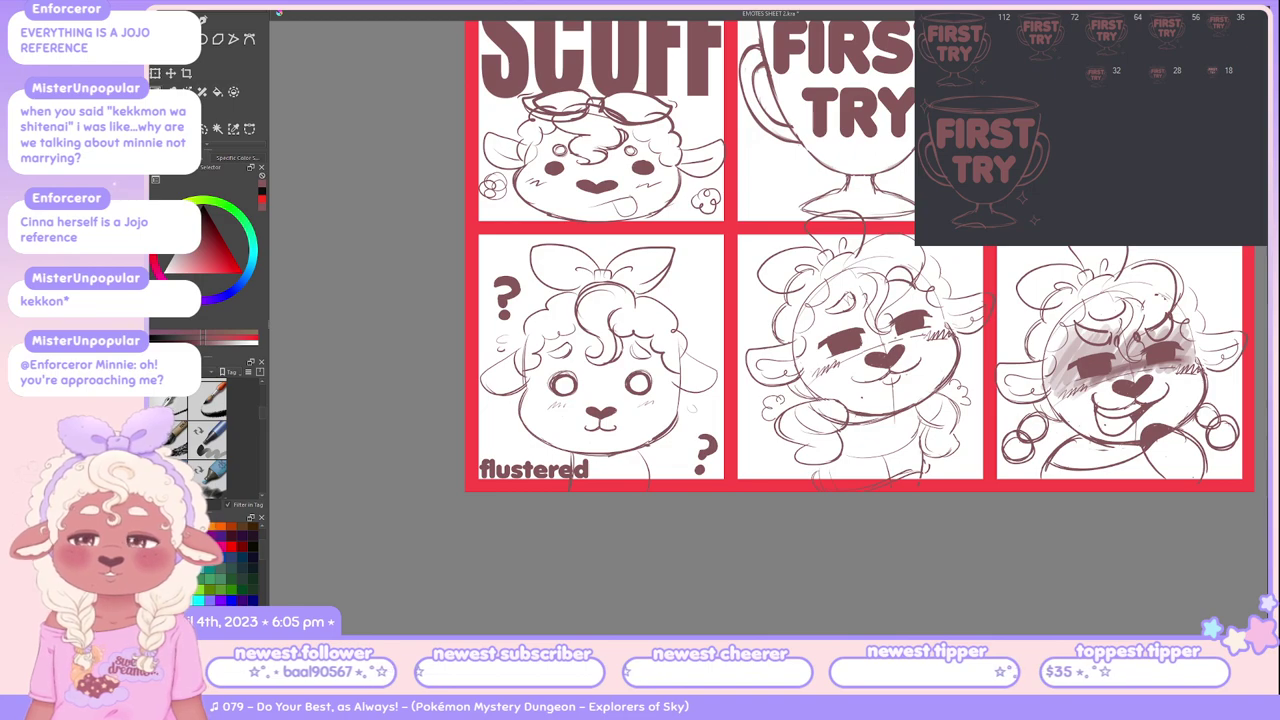
{"action": "key", "text": "ctrl+t"}
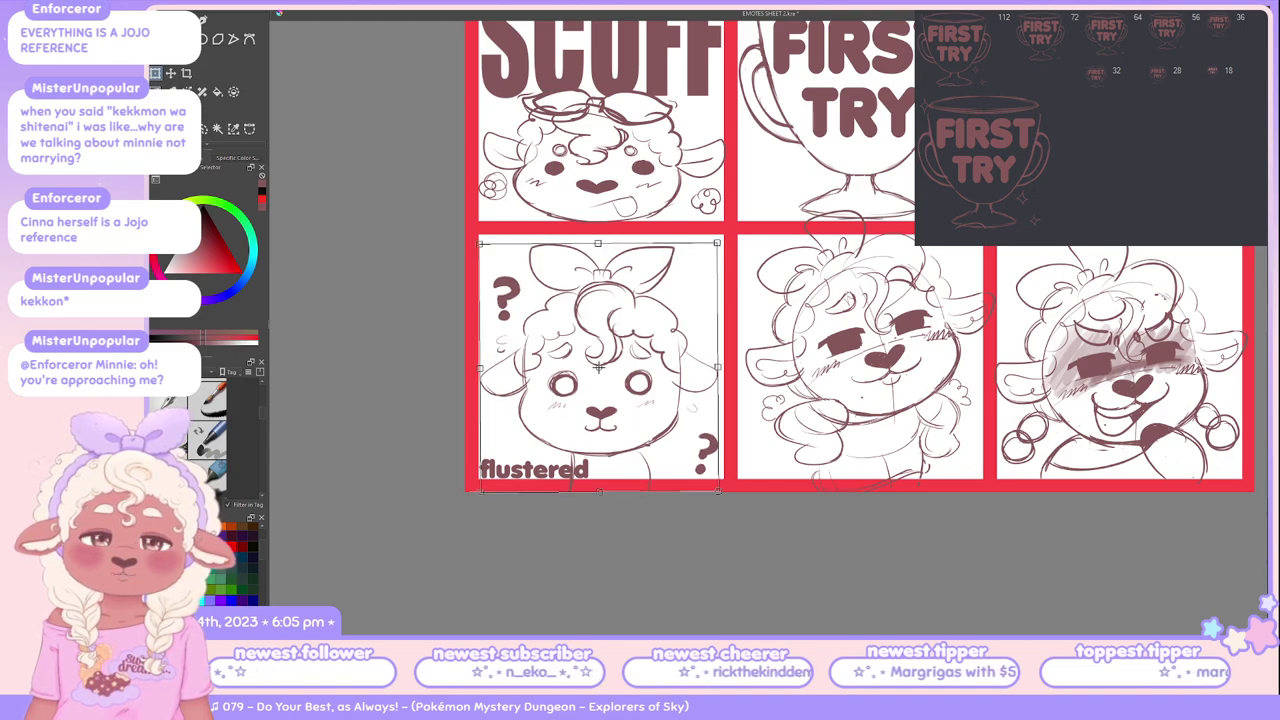
{"action": "key", "text": "Return"}
{"action": "key", "text": "ctrl+t"}
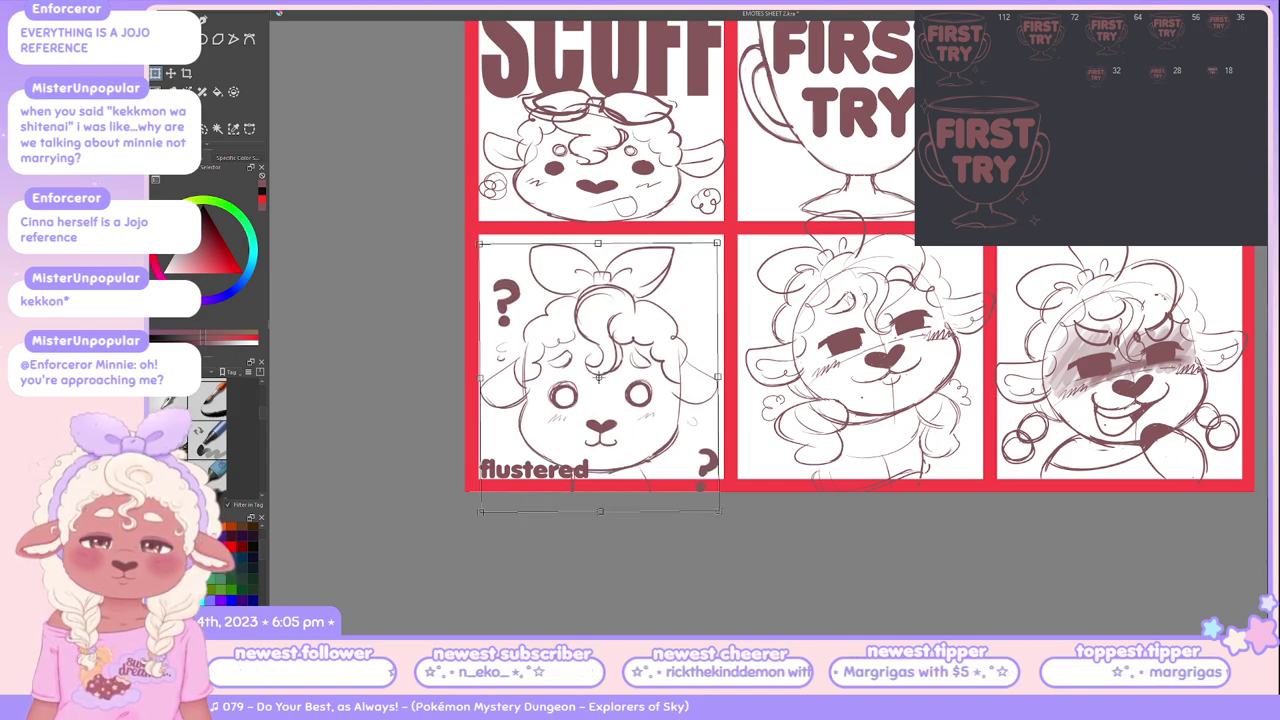
{"action": "left_click_drag", "start_coordinate": [717, 377], "coordinate": [727, 377]}
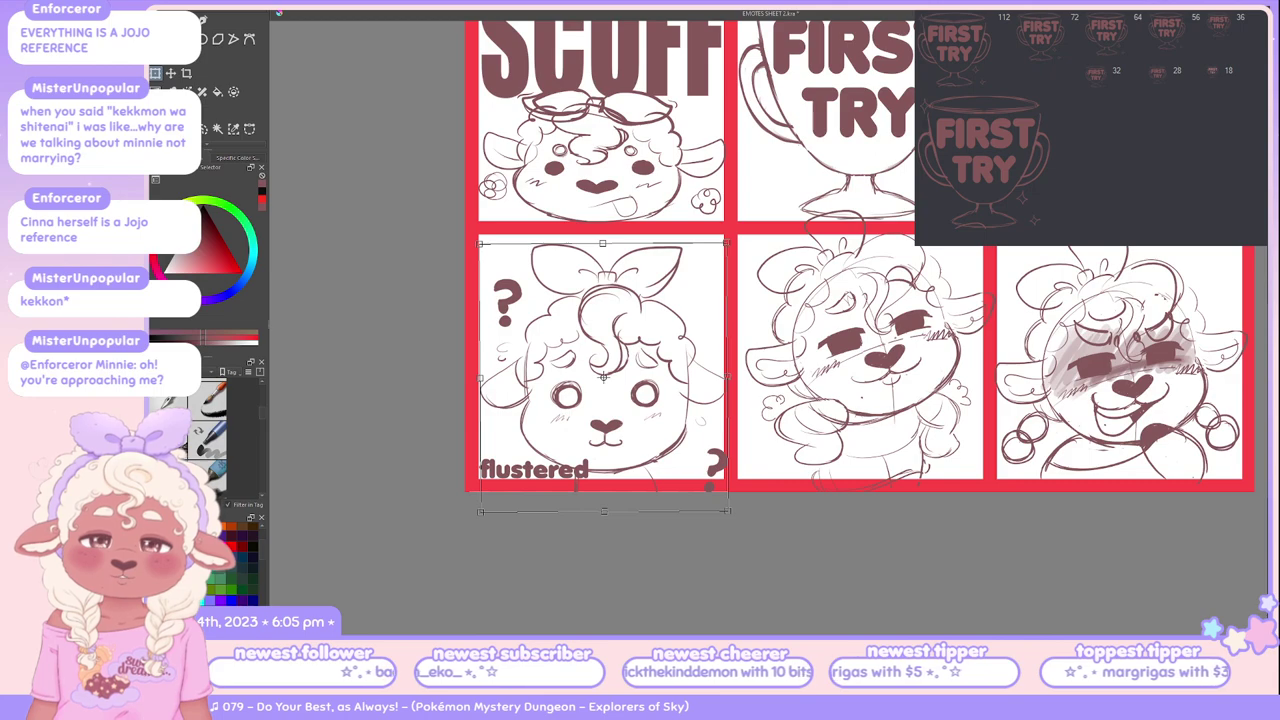
{"action": "key", "text": "Return"}
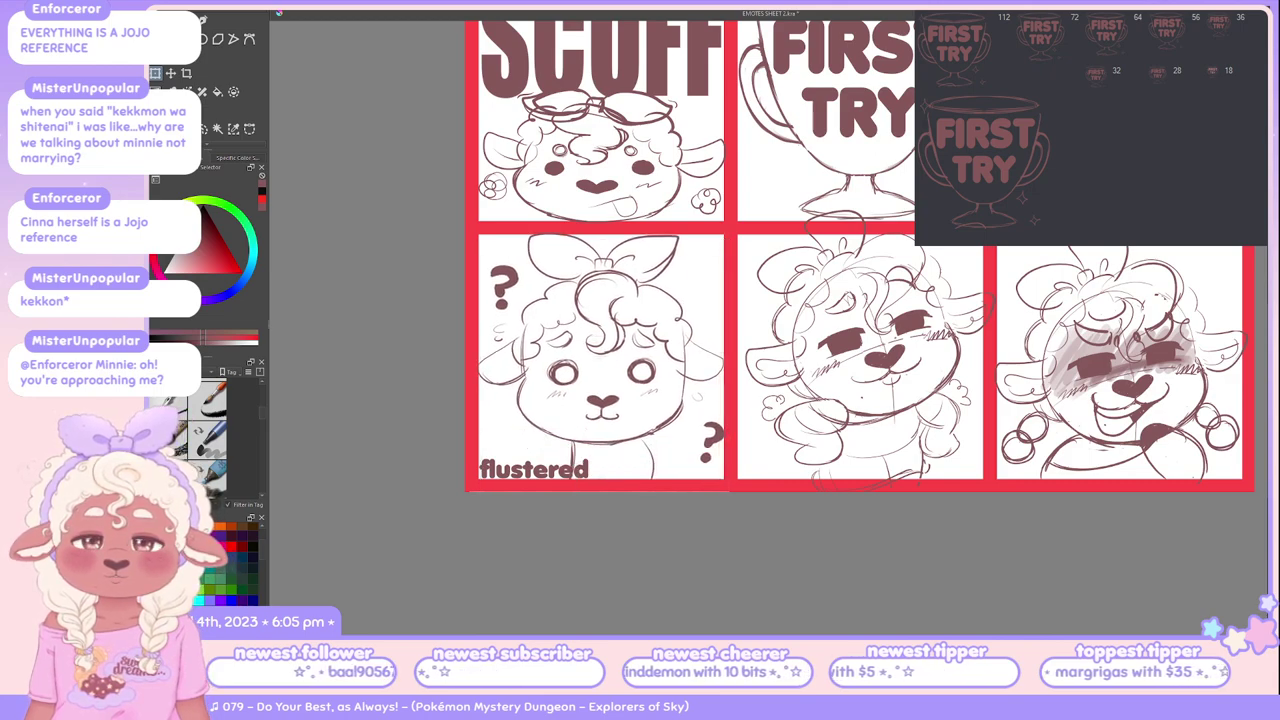
{"action": "key", "text": "ctrl+z"}
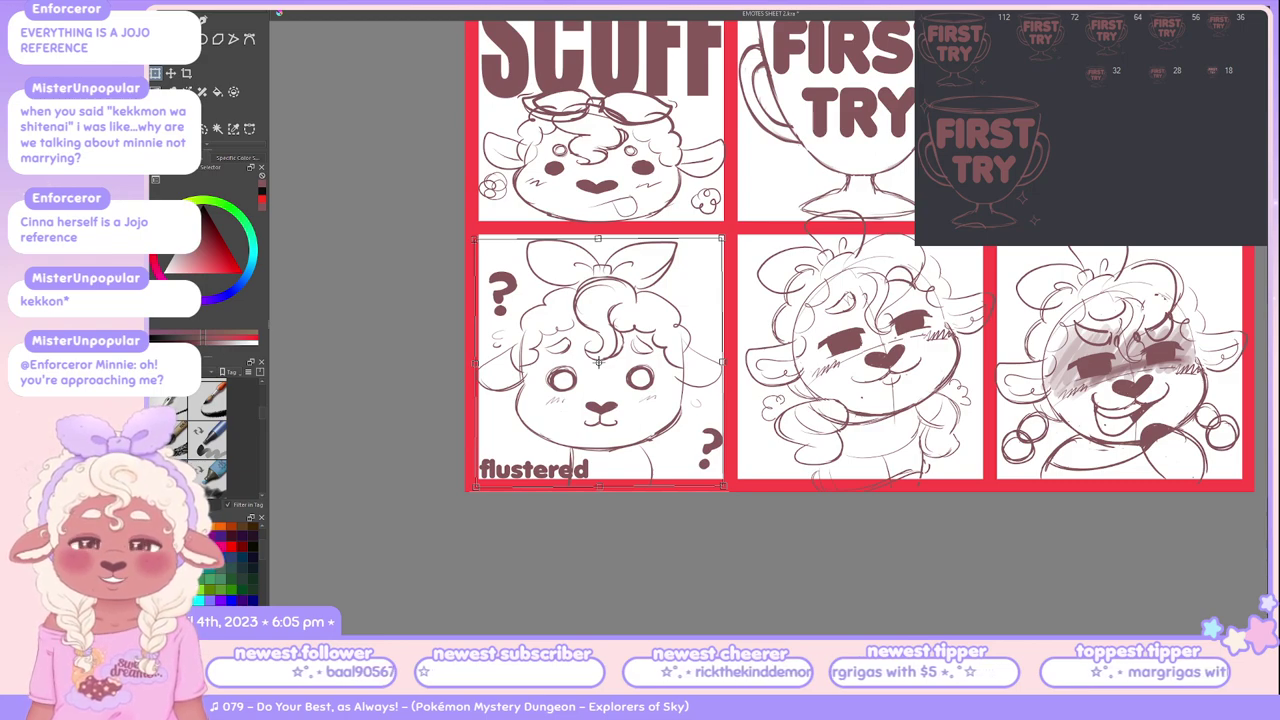
Step: Fit the question-mark sheep sketch to its cell with a transform, nudging it slightly right and up
{"action": "key", "text": "Return"}
{"action": "key", "text": "ctrl+t"}
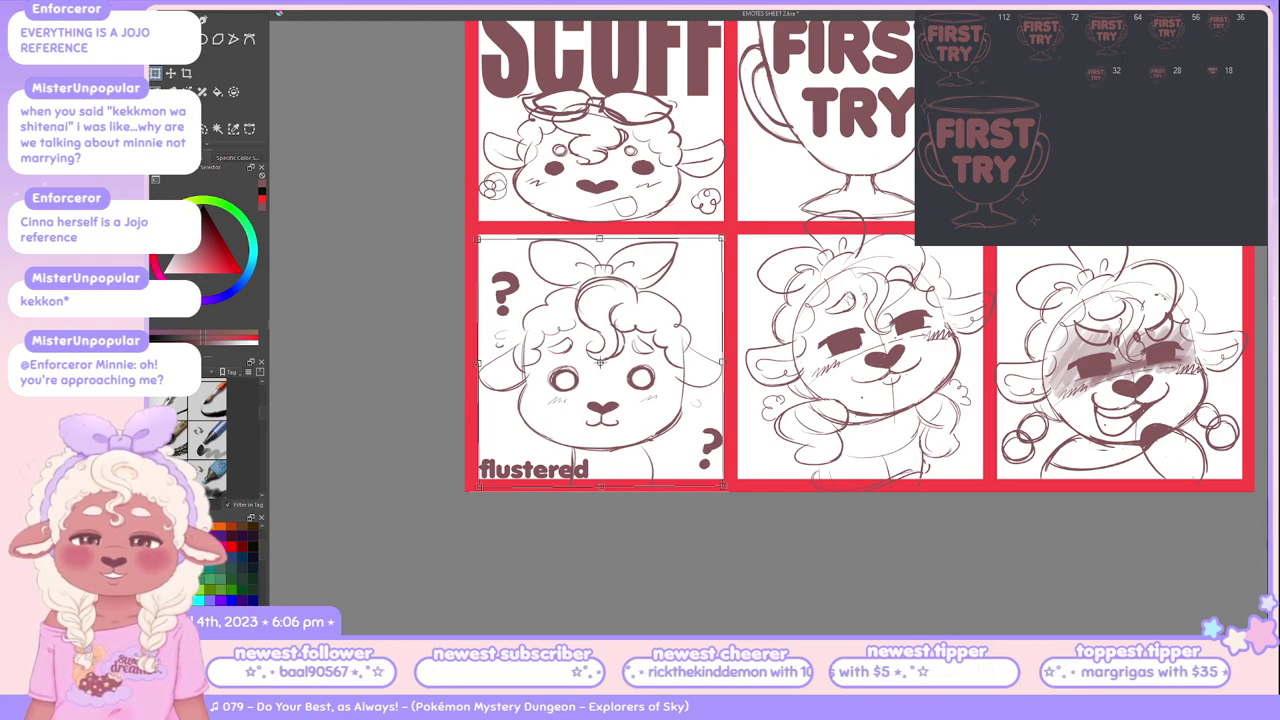
{"action": "key", "text": "Right"}
{"action": "key", "text": "Right"}
{"action": "key", "text": "Right"}
{"action": "key", "text": "Up"}
{"action": "key", "text": "Up"}
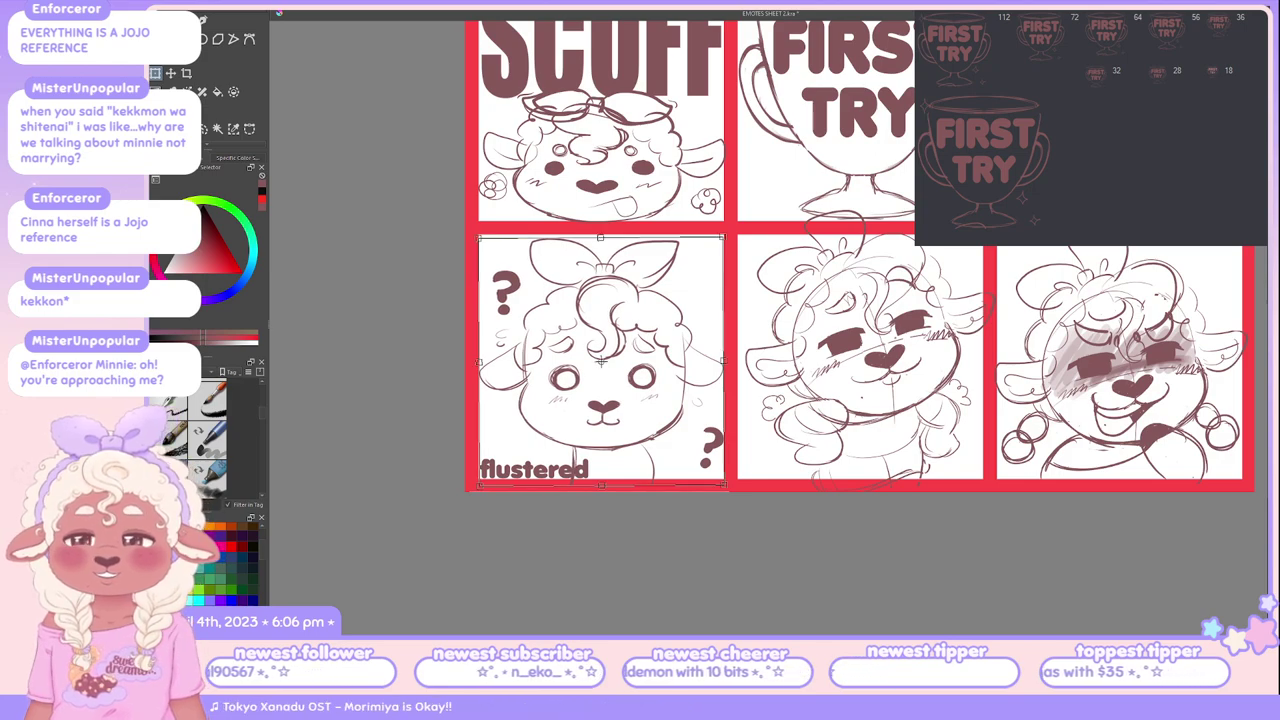
{"action": "key", "text": "Return"}
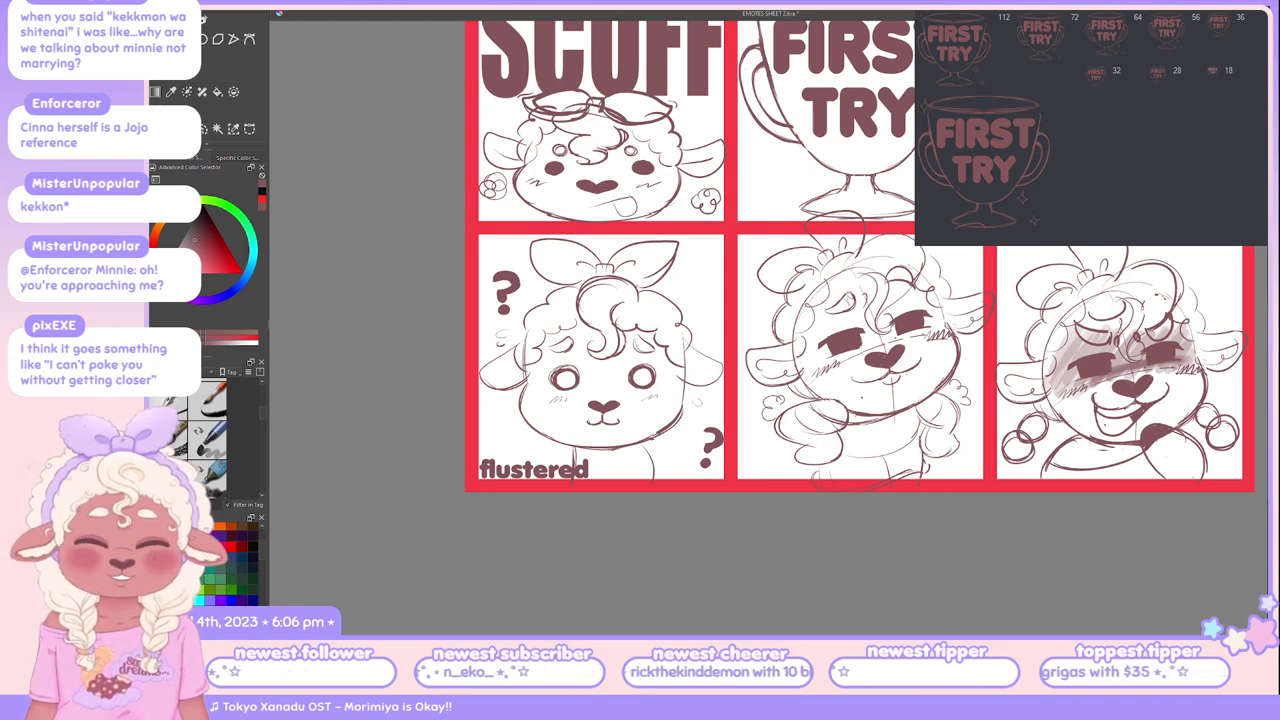
Step: Clear the two half-lidded sheep sketches from the middle and last cells of the lowest row
{"action": "key", "text": "plus"}
{"action": "key", "text": "minus"}
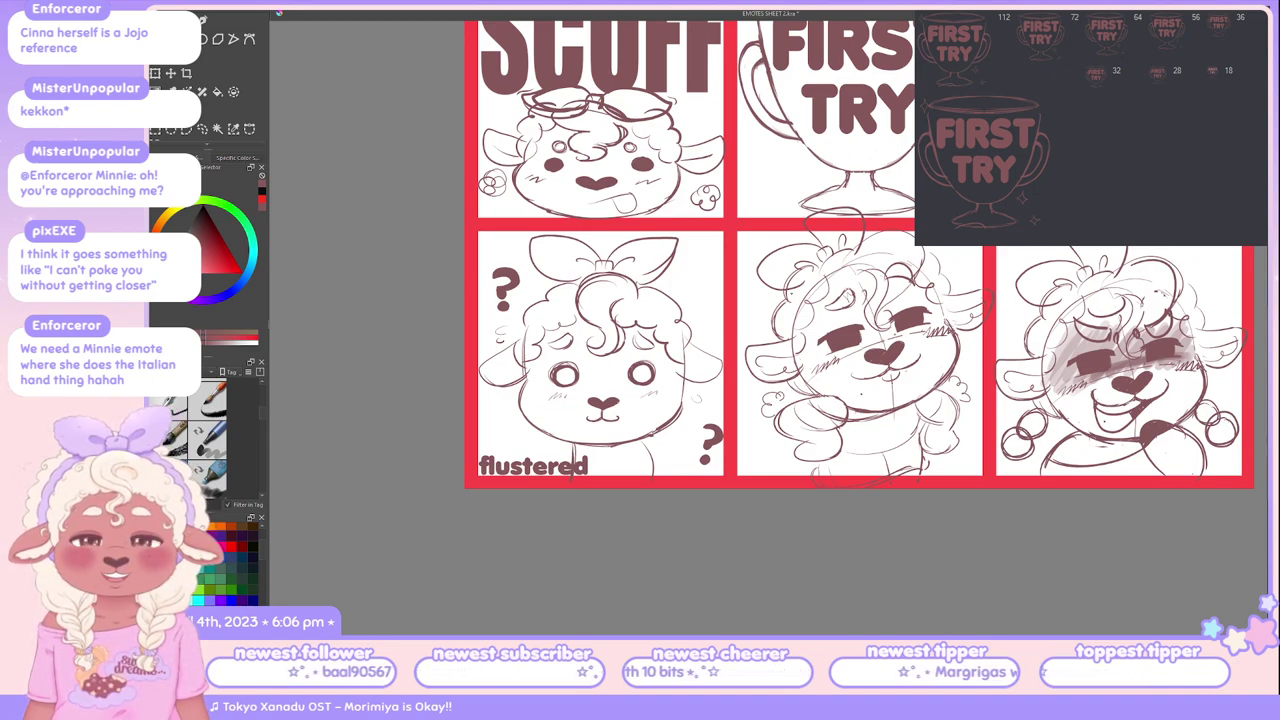
{"action": "left_click_drag", "start_coordinate": [700, 330], "coordinate": [575, 533]}
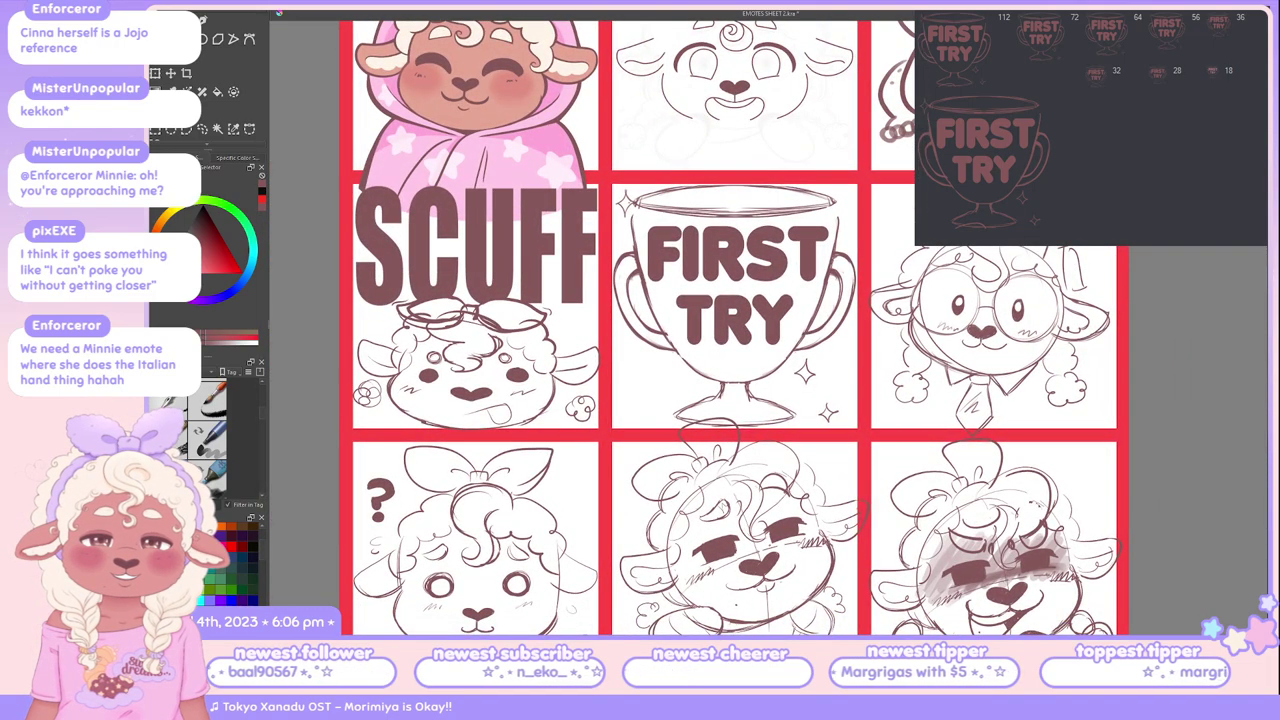
{"action": "key", "text": "Delete"}
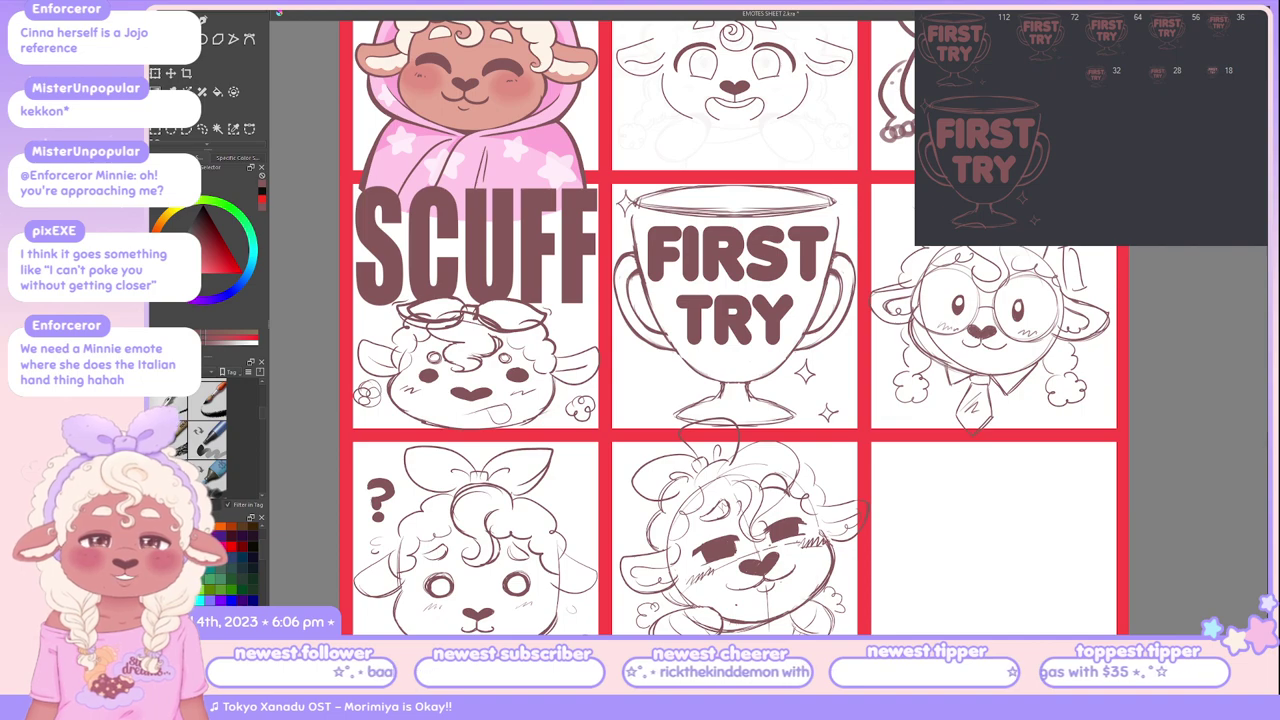
{"action": "key", "text": "Delete"}
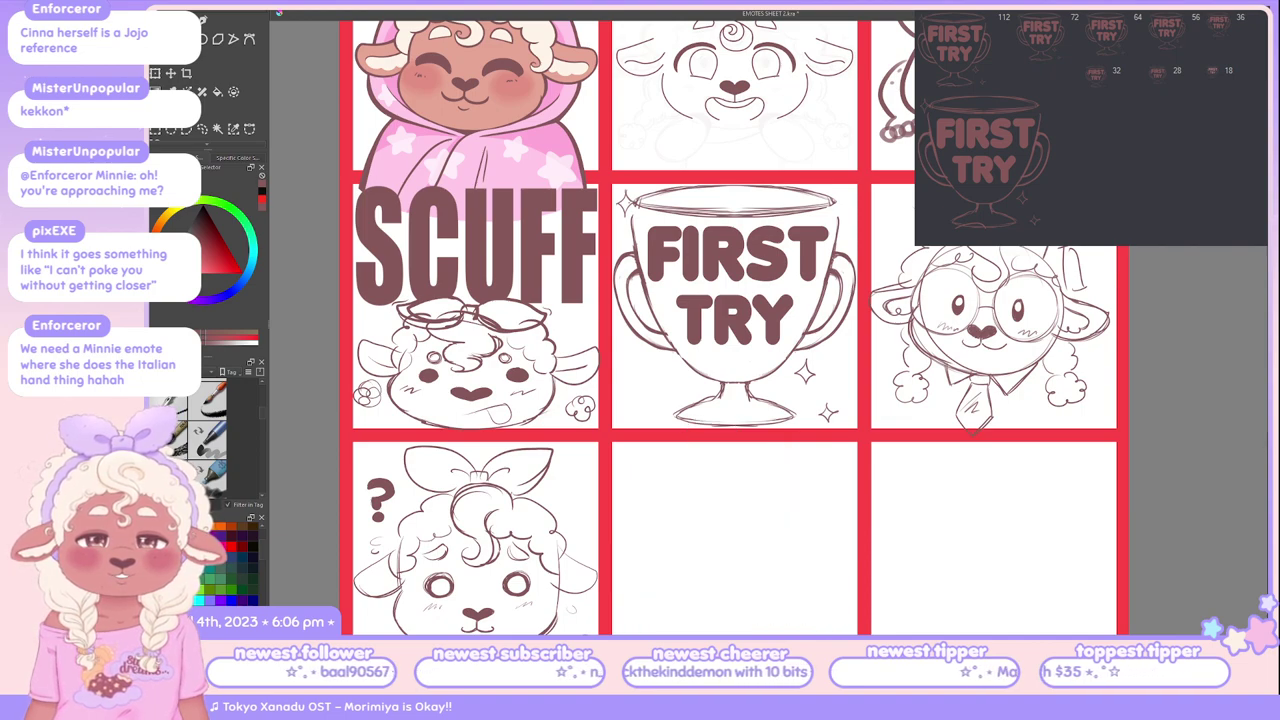
Step: Move the question-mark sheep sketch from the flustered cell into the empty middle cell of the lowest row
{"action": "scroll", "coordinate": [735, 330], "scroll_direction": "down", "scroll_amount": 2}
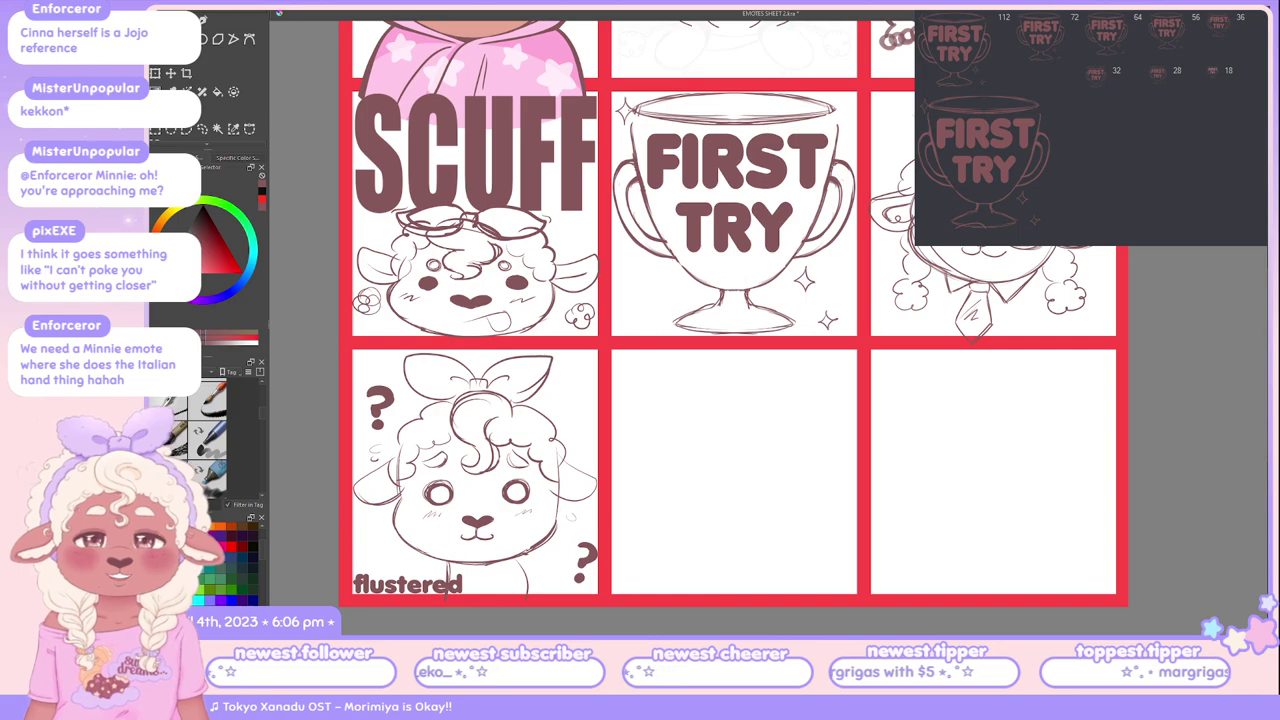
{"action": "key", "text": "space"}
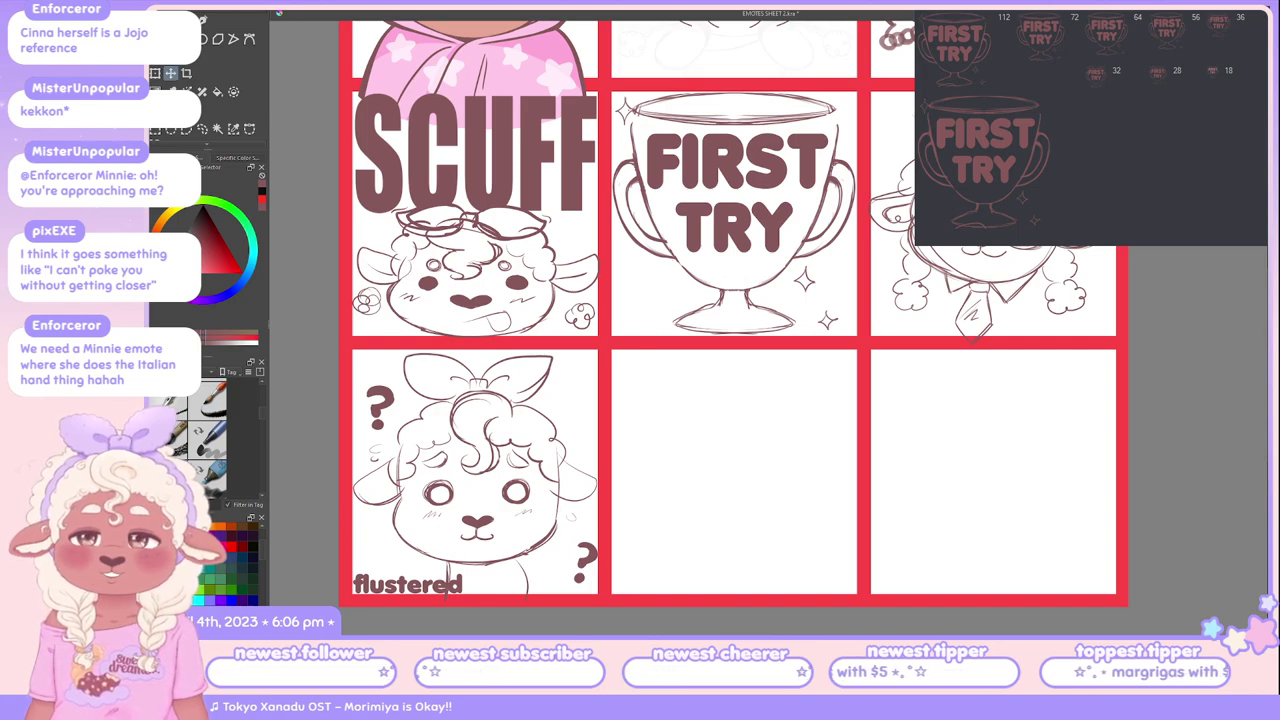
{"action": "mouse_move", "coordinate": [475, 470]}
{"action": "left_mouse_down"}
{"action": "mouse_move", "coordinate": [760, 470]}
{"action": "mouse_move", "coordinate": [736, 470]}
{"action": "left_mouse_up"}
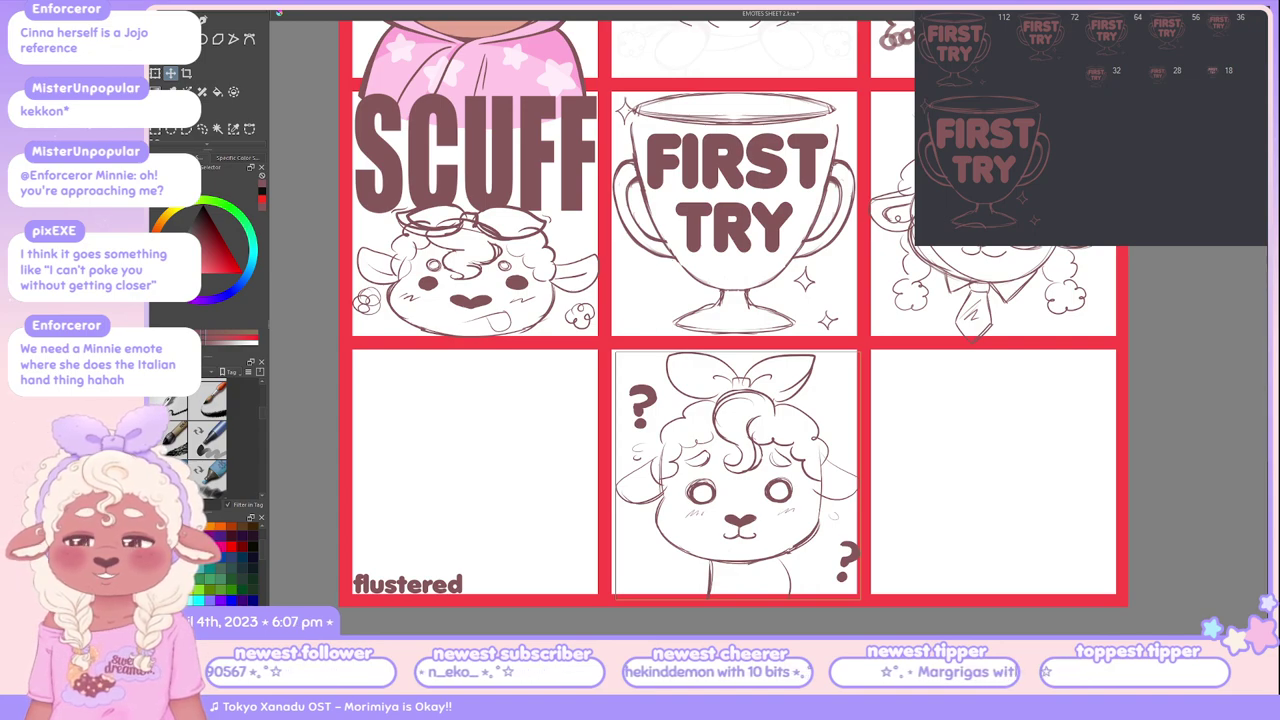
Step: Sketch a tilted, rounded head outline with the brush in the upper part of the empty flustered cell
{"action": "key", "text": "b"}
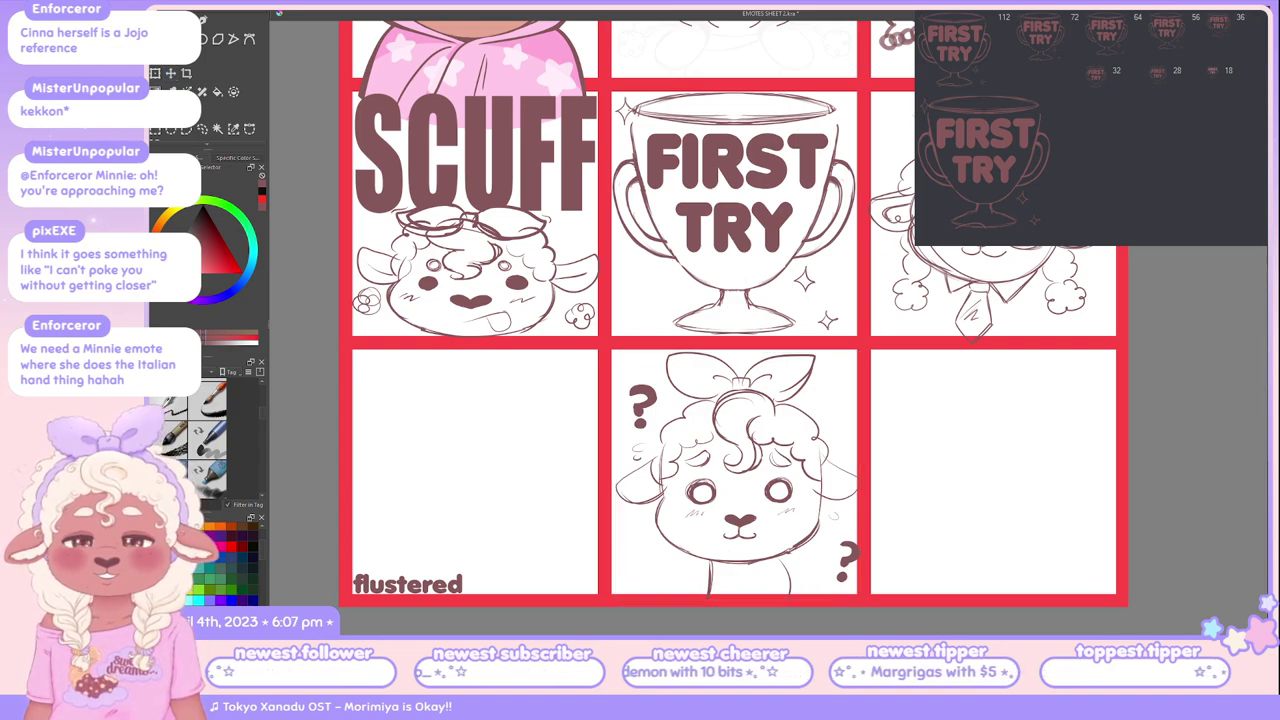
{"action": "scroll", "coordinate": [770, 330], "scroll_direction": "up", "scroll_amount": 3}
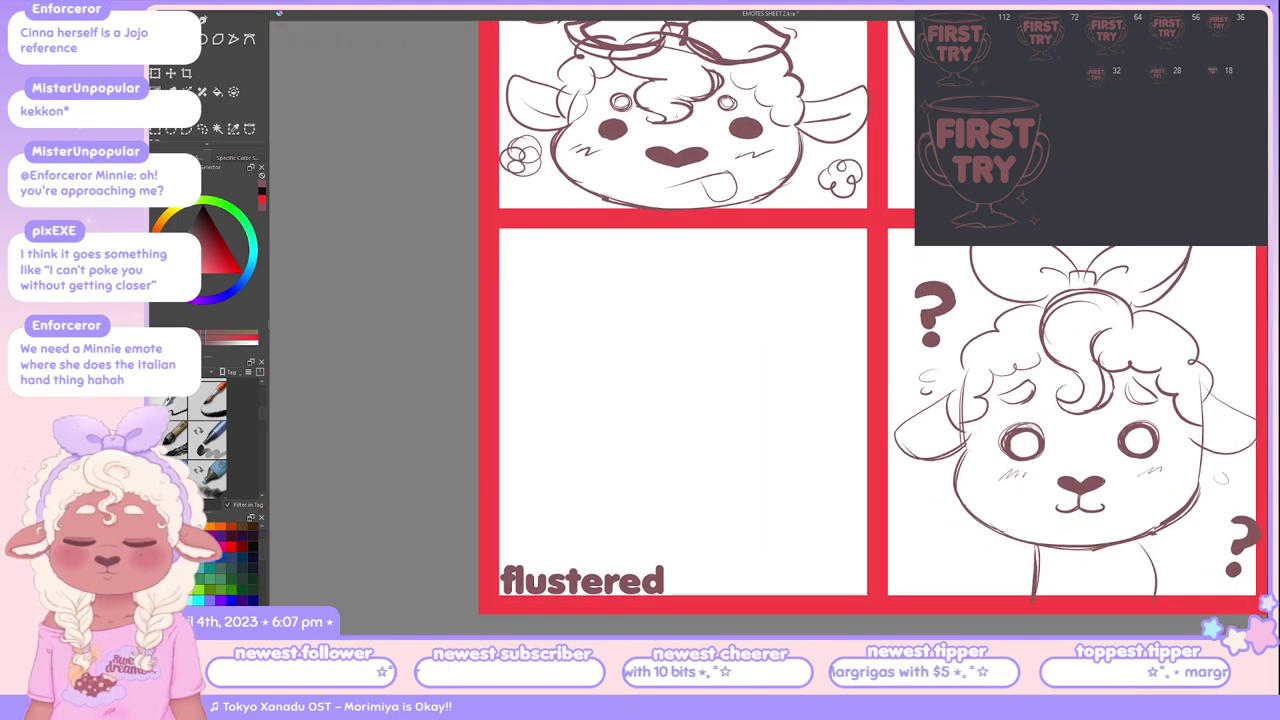
{"action": "mouse_move", "coordinate": [622, 297]}
{"action": "left_mouse_down"}
{"action": "mouse_move", "coordinate": [668, 288]}
{"action": "mouse_move", "coordinate": [700, 468]}
{"action": "left_mouse_up"}
{"action": "key", "text": "ctrl+z"}
{"action": "key", "text": "ctrl+z"}
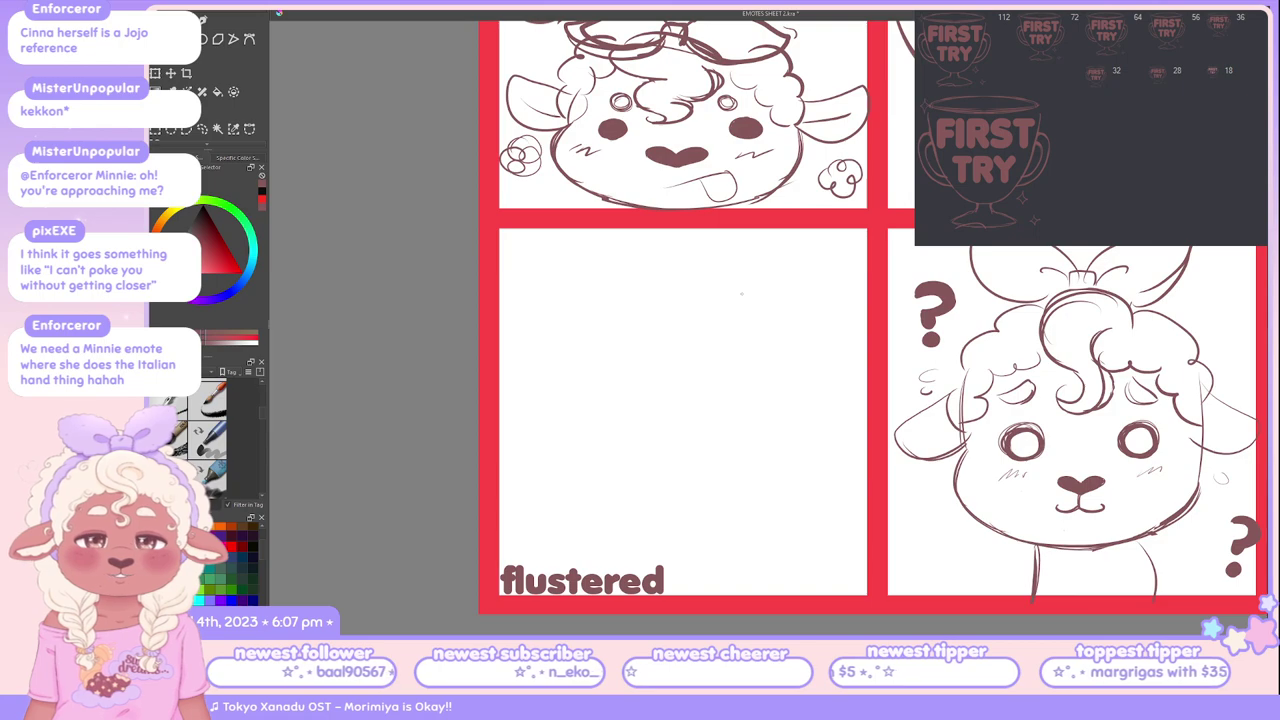
{"action": "mouse_move", "coordinate": [735, 280]}
{"action": "left_mouse_down"}
{"action": "mouse_move", "coordinate": [640, 400]}
{"action": "mouse_move", "coordinate": [775, 287]}
{"action": "mouse_move", "coordinate": [785, 298]}
{"action": "left_mouse_up"}
{"action": "key", "text": "ctrl+z"}
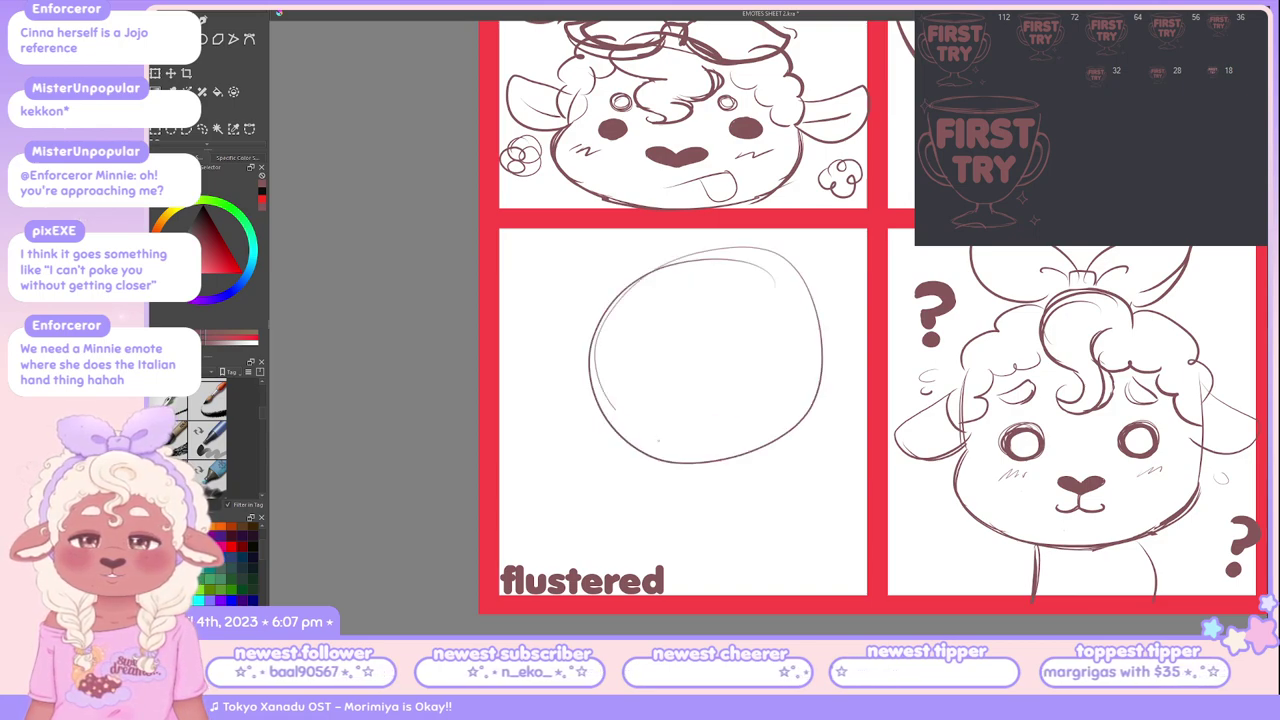
{"action": "left_click_drag", "start_coordinate": [712, 450], "coordinate": [614, 412]}
Step: Sketch two round eyes inside the new head and hatch a blush band across the face between them
{"action": "mouse_move", "coordinate": [665, 333]}
{"action": "left_mouse_down"}
{"action": "mouse_move", "coordinate": [615, 340]}
{"action": "mouse_move", "coordinate": [662, 330]}
{"action": "left_mouse_up"}
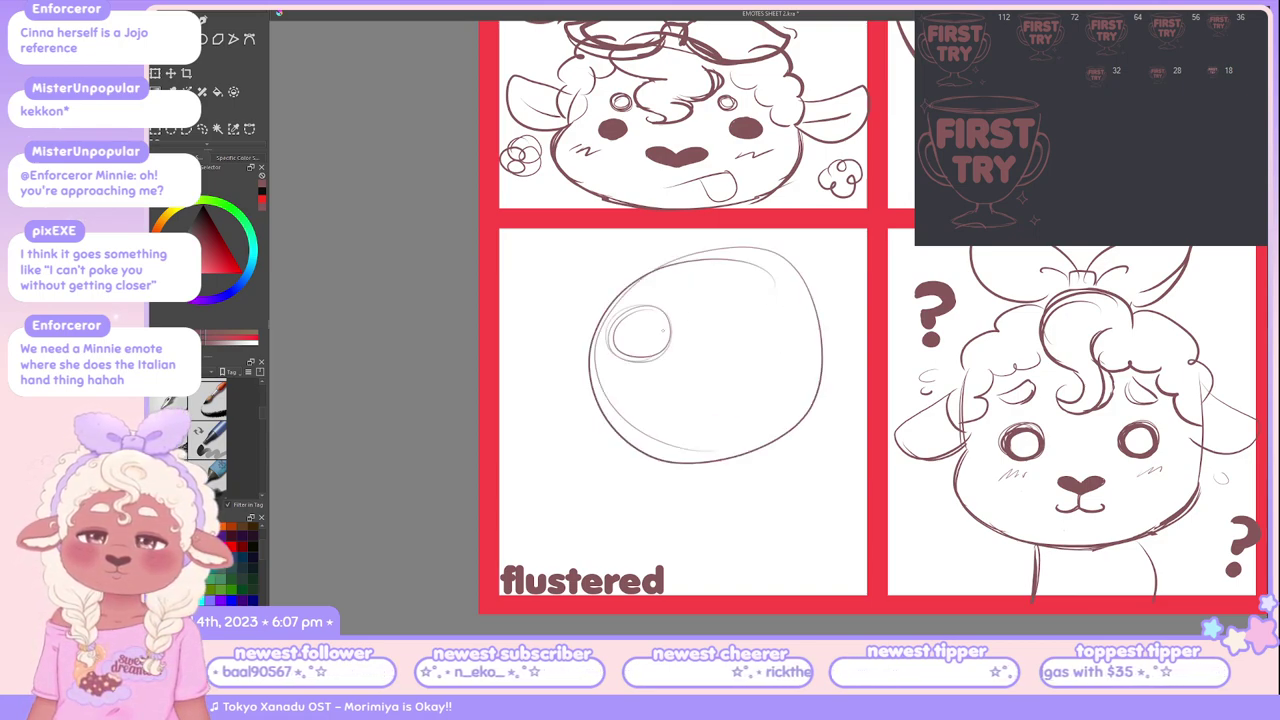
{"action": "left_click_drag", "start_coordinate": [783, 340], "coordinate": [790, 380]}
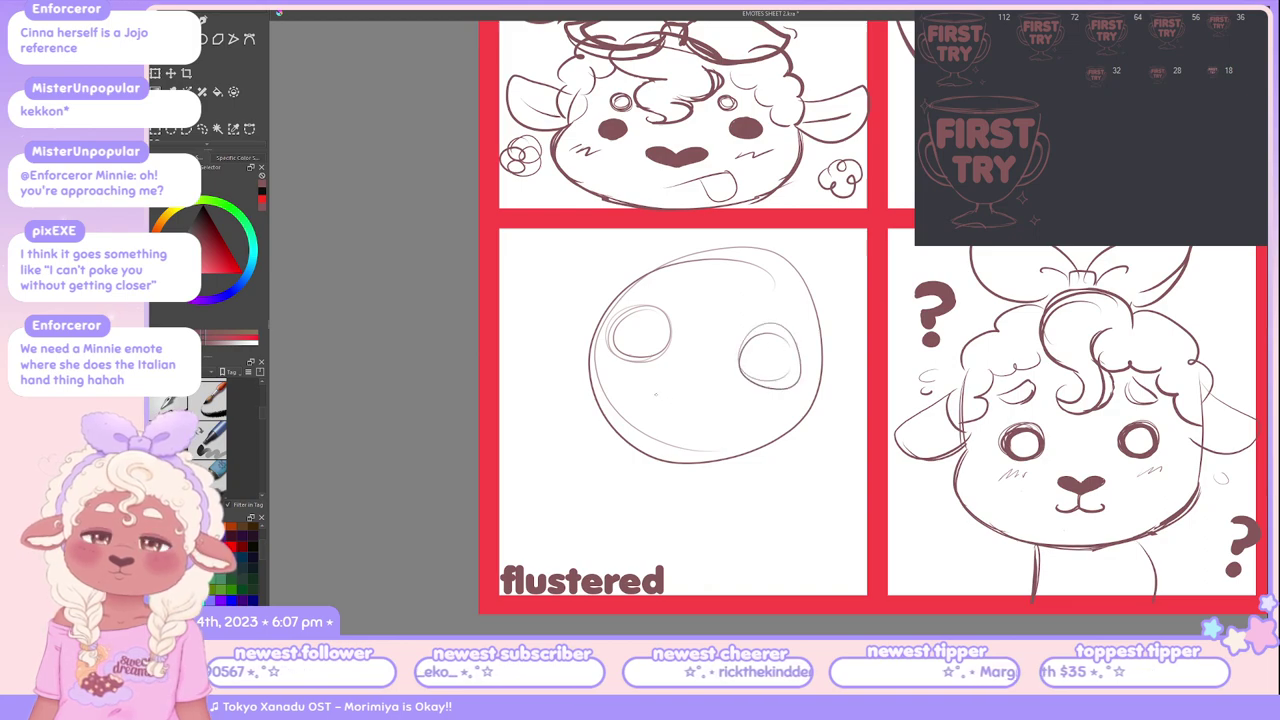
{"action": "mouse_move", "coordinate": [625, 363]}
{"action": "left_mouse_down"}
{"action": "mouse_move", "coordinate": [712, 371]}
{"action": "mouse_move", "coordinate": [695, 398]}
{"action": "mouse_move", "coordinate": [800, 380]}
{"action": "left_mouse_up"}
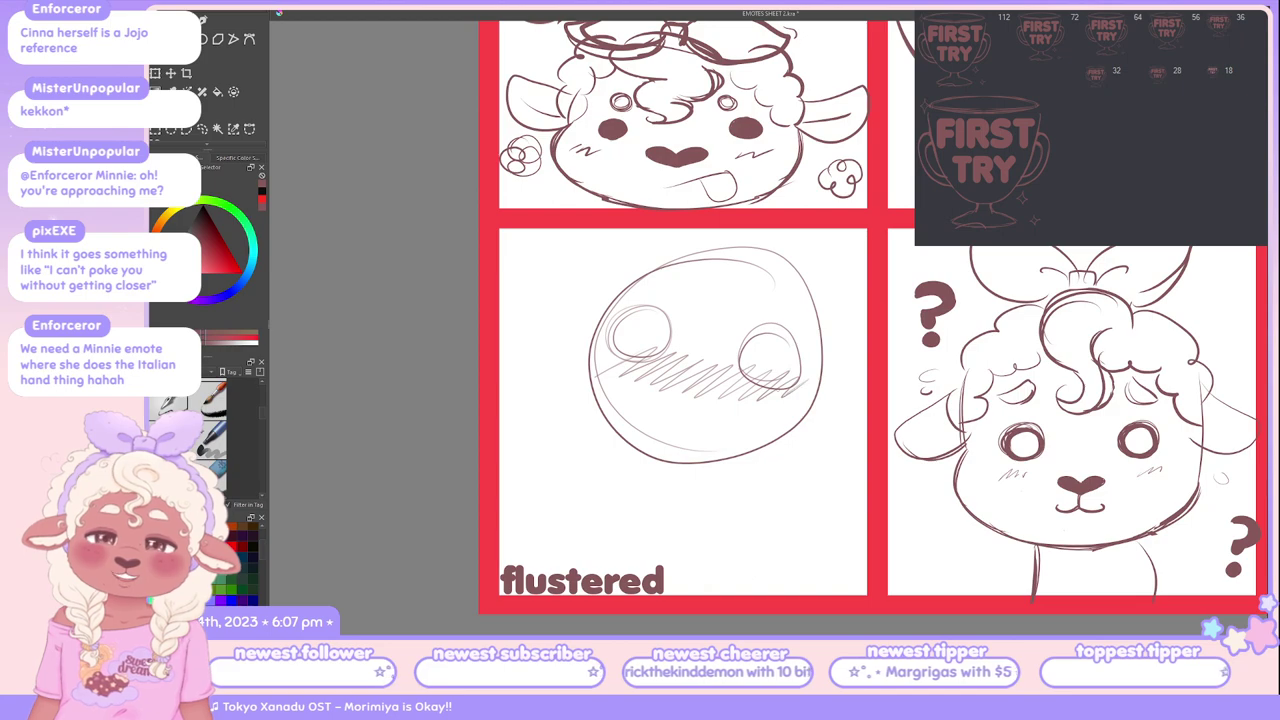
Step: Draw a small open mouth on the flustered face and a filled heart-shaped nose over the blush band
{"action": "mouse_move", "coordinate": [670, 396]}
{"action": "left_mouse_down"}
{"action": "mouse_move", "coordinate": [678, 427]}
{"action": "mouse_move", "coordinate": [684, 409]}
{"action": "mouse_move", "coordinate": [711, 404]}
{"action": "mouse_move", "coordinate": [667, 403]}
{"action": "mouse_move", "coordinate": [683, 421]}
{"action": "mouse_move", "coordinate": [714, 420]}
{"action": "left_mouse_up"}
{"action": "key", "text": "ctrl+z"}
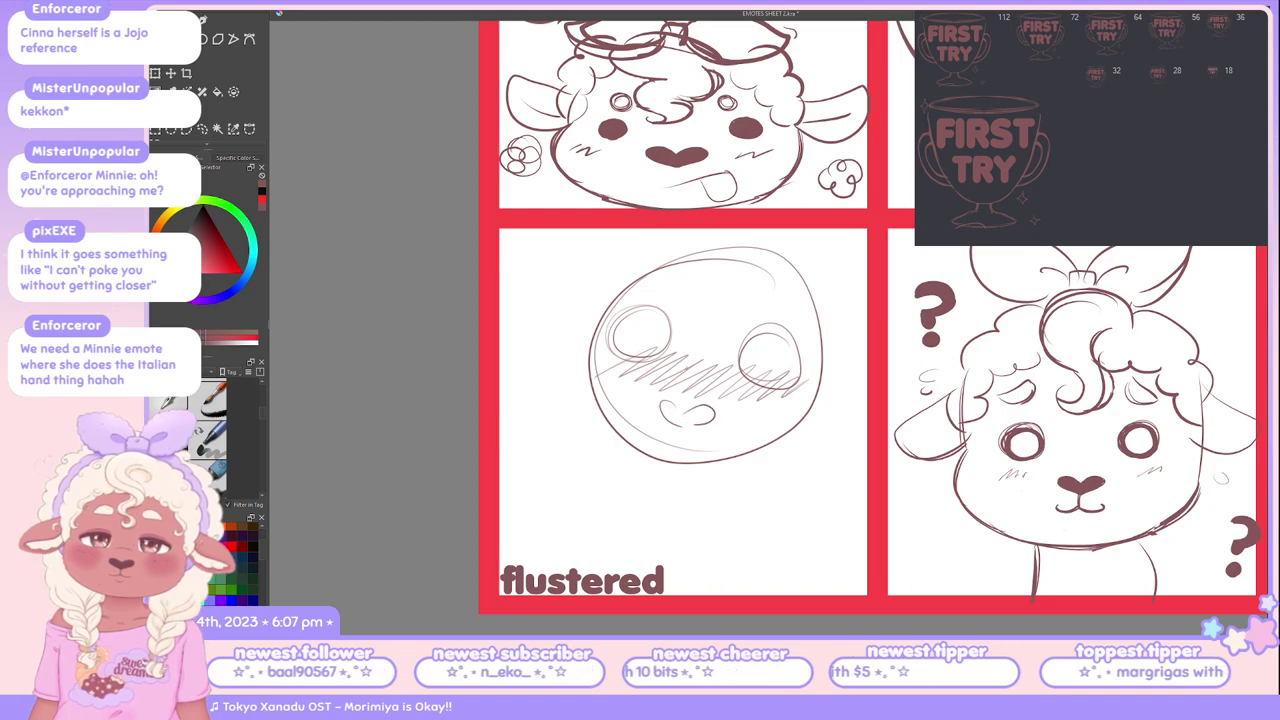
{"action": "mouse_move", "coordinate": [692, 364]}
{"action": "left_mouse_down"}
{"action": "mouse_move", "coordinate": [674, 388]}
{"action": "mouse_move", "coordinate": [690, 390]}
{"action": "mouse_move", "coordinate": [666, 390]}
{"action": "mouse_move", "coordinate": [718, 390]}
{"action": "mouse_move", "coordinate": [674, 382]}
{"action": "left_mouse_up"}
{"action": "key", "text": "ctrl+z"}
{"action": "key", "text": "ctrl+z"}
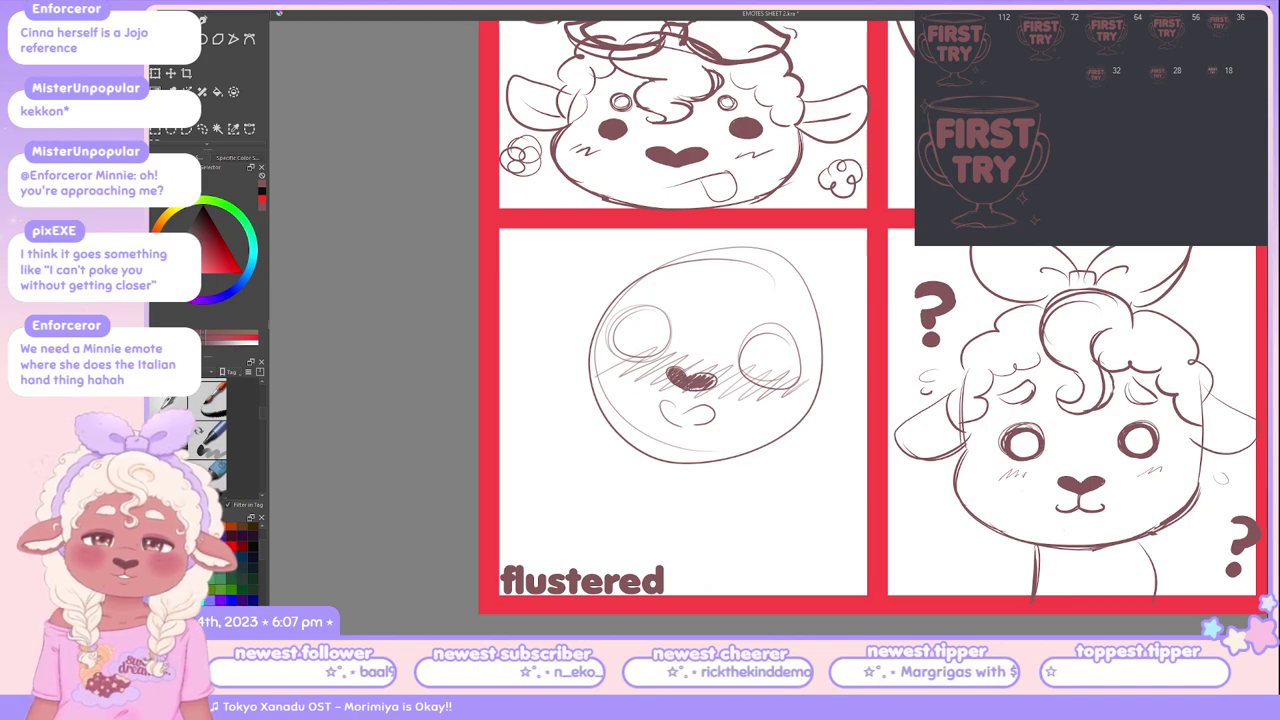
{"action": "left_click_drag", "start_coordinate": [705, 386], "coordinate": [714, 376]}
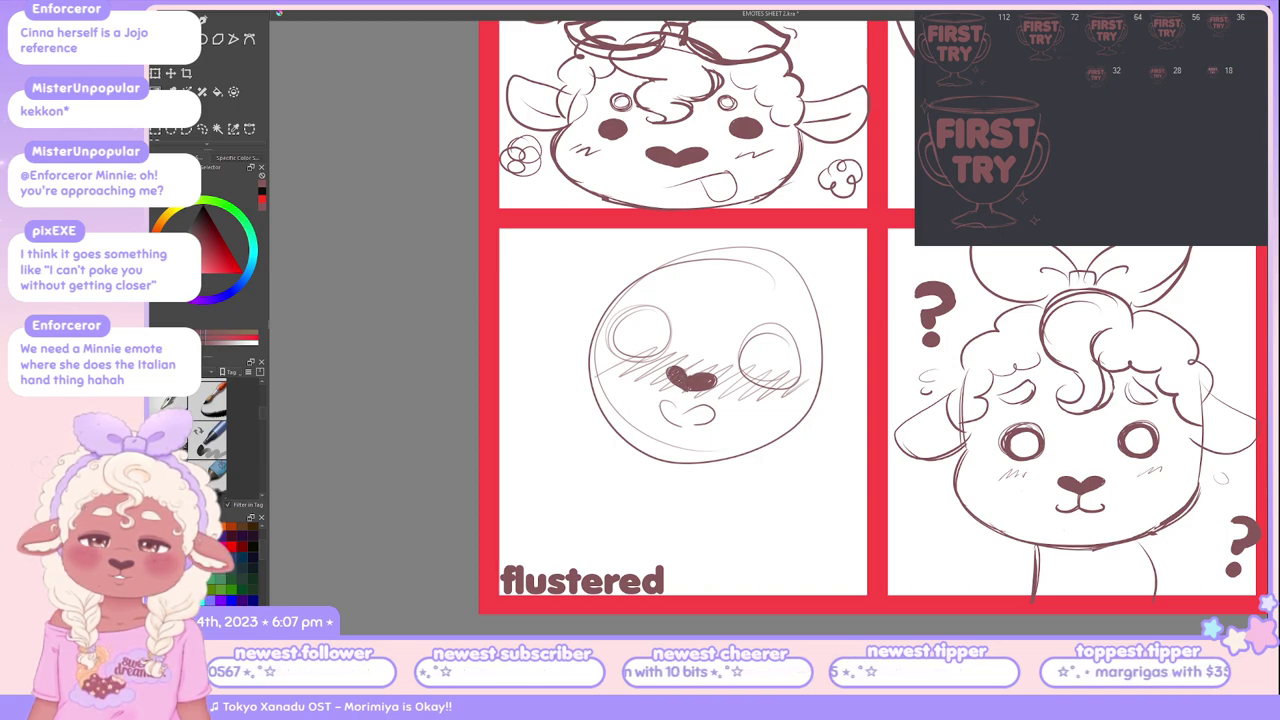
Step: Extend the blush hatching past both cheeks and strengthen the round eye and mouth outlines of the flustered face
{"action": "left_click_drag", "start_coordinate": [616, 346], "coordinate": [582, 368]}
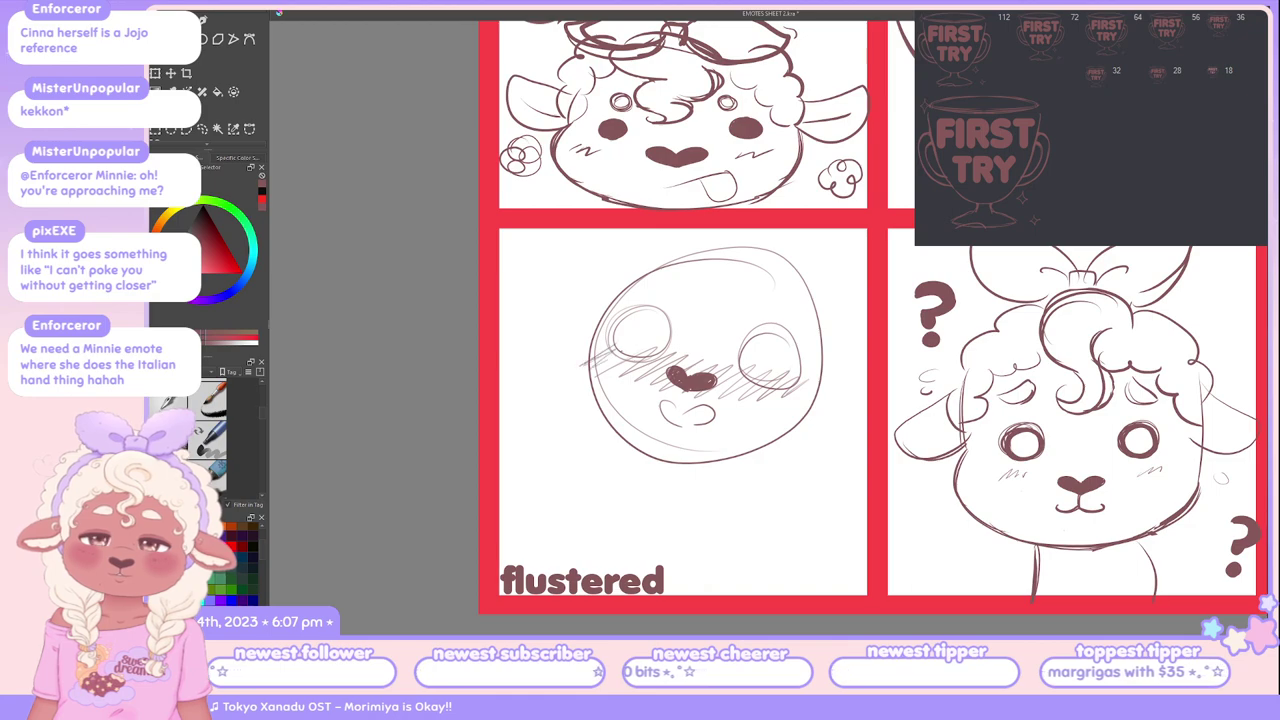
{"action": "mouse_move", "coordinate": [820, 378]}
{"action": "left_mouse_down"}
{"action": "mouse_move", "coordinate": [782, 396]}
{"action": "mouse_move", "coordinate": [790, 408]}
{"action": "left_mouse_up"}
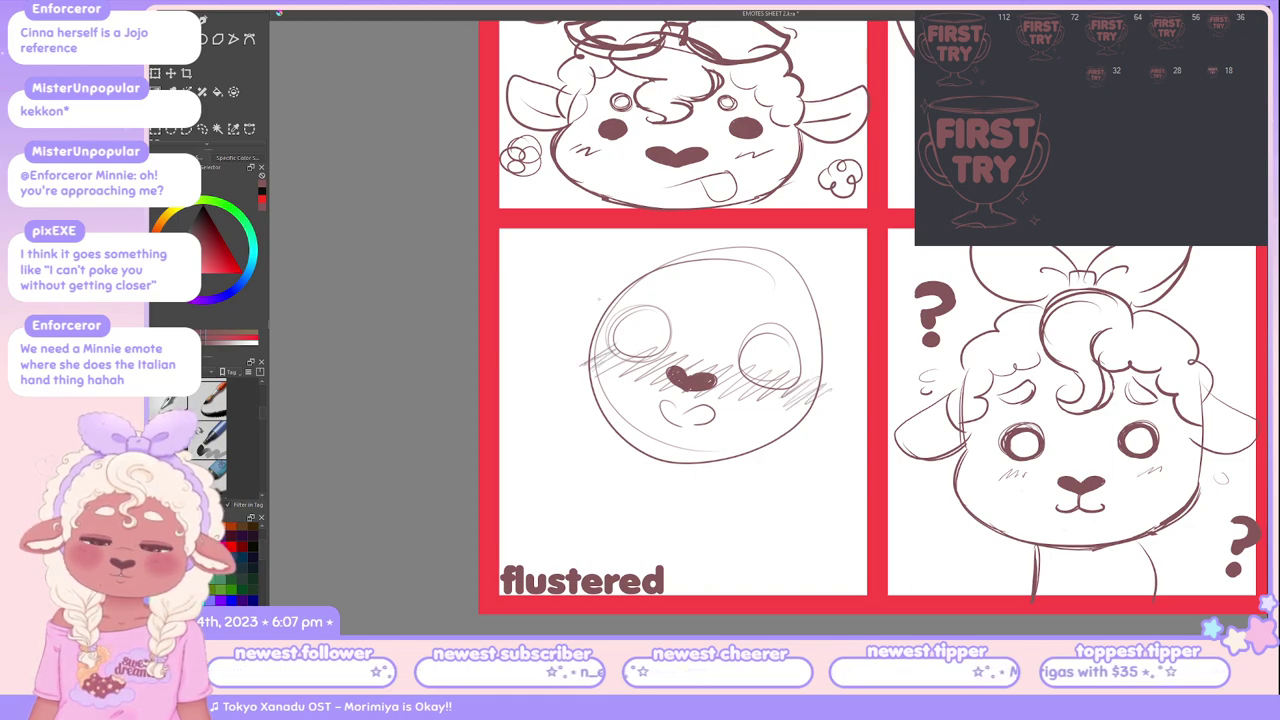
{"action": "mouse_move", "coordinate": [614, 334]}
{"action": "left_mouse_down"}
{"action": "mouse_move", "coordinate": [660, 310]}
{"action": "mouse_move", "coordinate": [608, 352]}
{"action": "mouse_move", "coordinate": [612, 322]}
{"action": "left_mouse_up"}
{"action": "left_click_drag", "start_coordinate": [768, 330], "coordinate": [800, 372]}
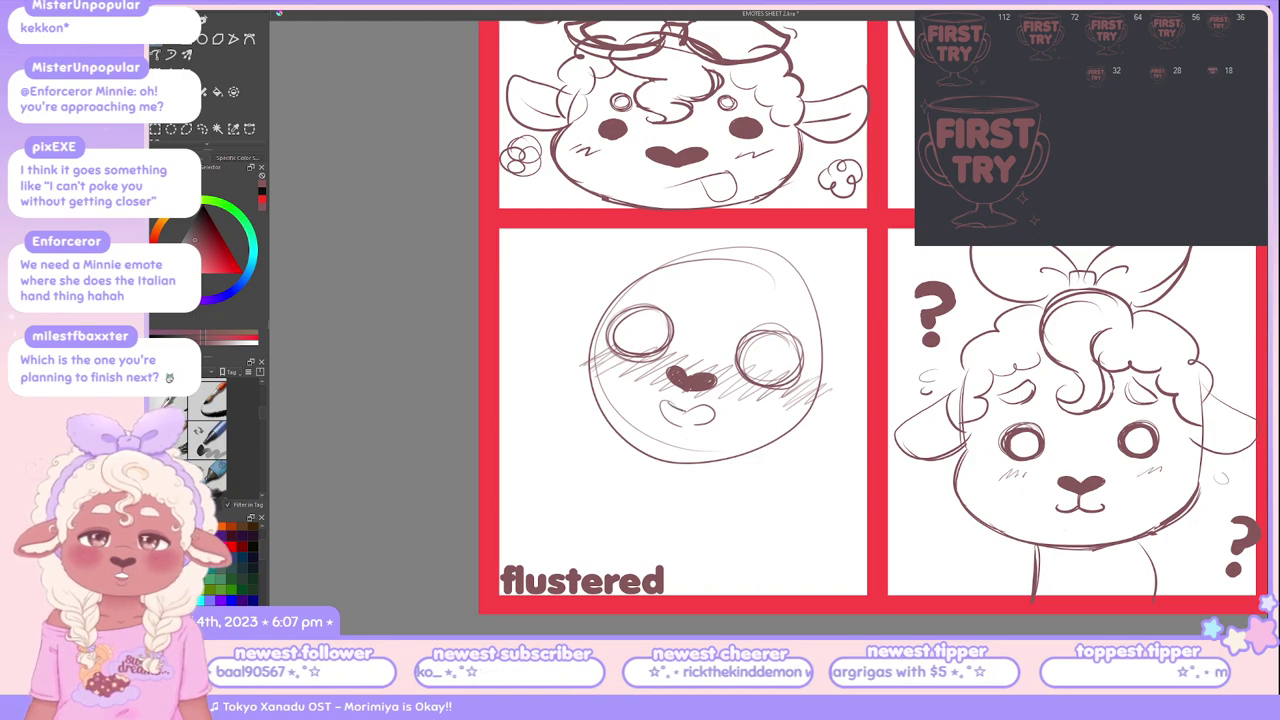
{"action": "left_click_drag", "start_coordinate": [668, 404], "coordinate": [698, 406]}
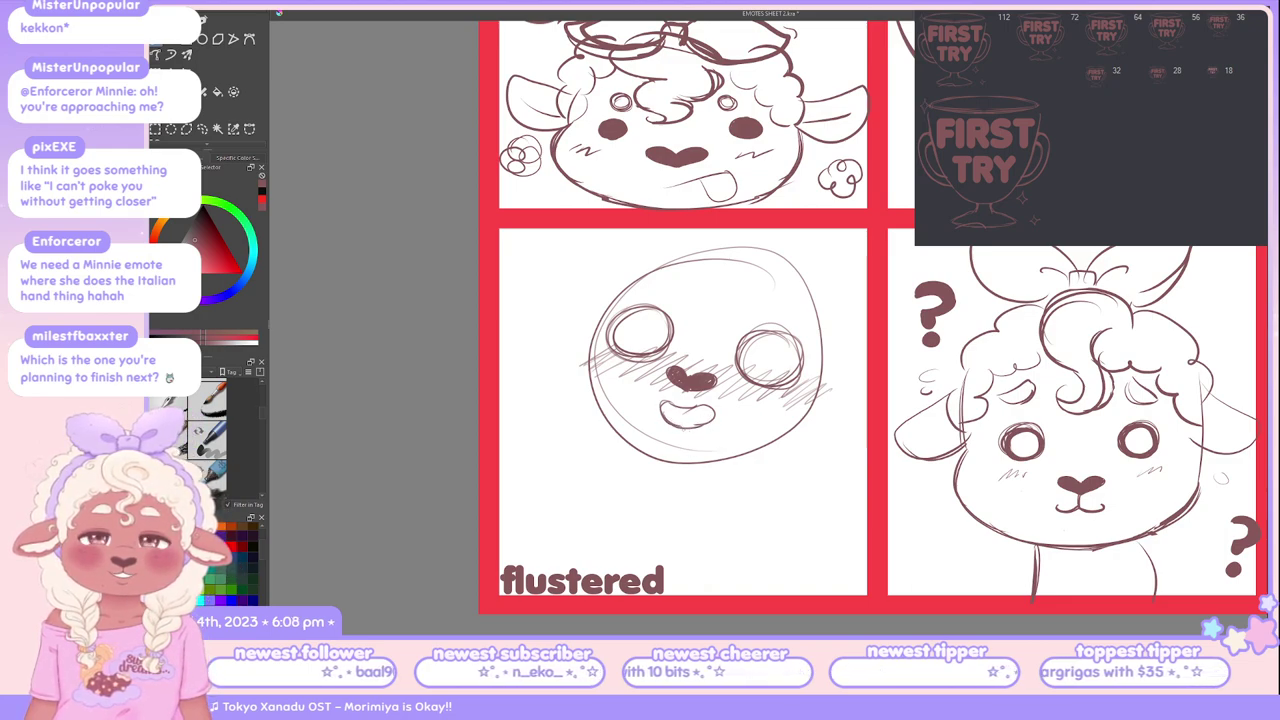
Step: Erase the small open mouth beneath the heart-shaped nose of the flustered face
{"action": "key", "text": "e"}
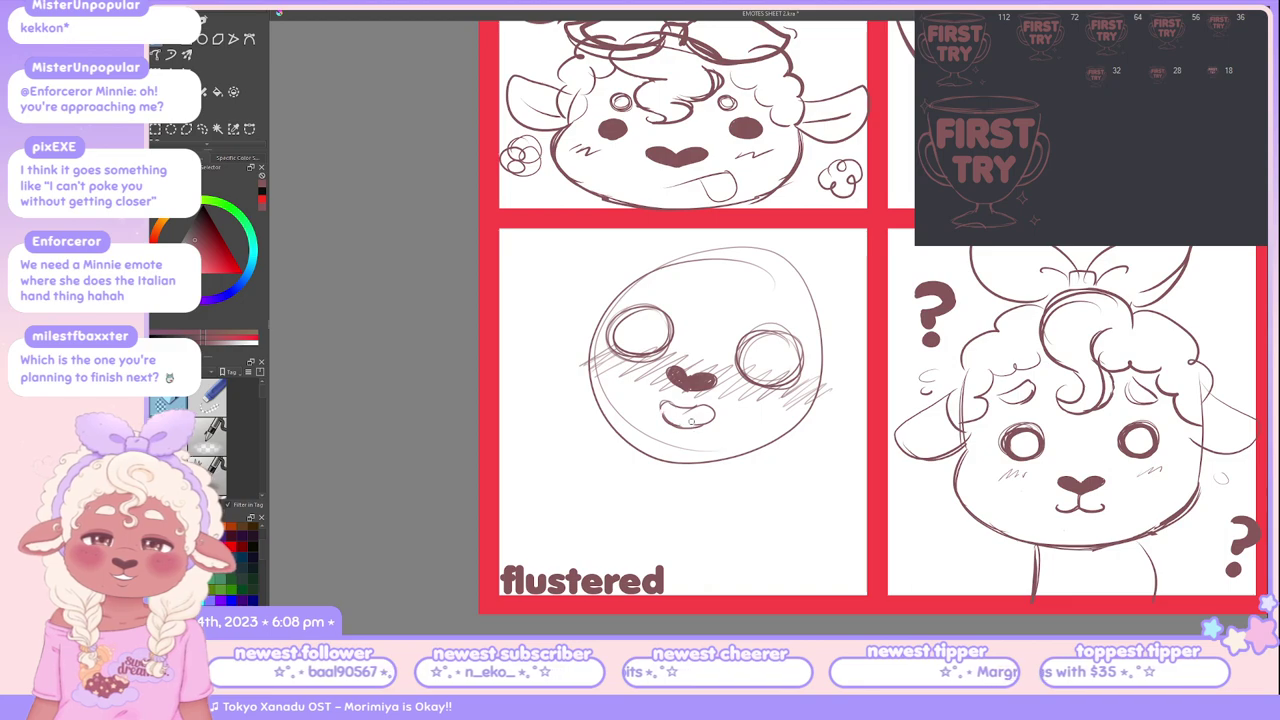
{"action": "mouse_move", "coordinate": [690, 421]}
{"action": "left_mouse_down"}
{"action": "mouse_move", "coordinate": [700, 416]}
{"action": "mouse_move", "coordinate": [645, 404]}
{"action": "left_mouse_up"}
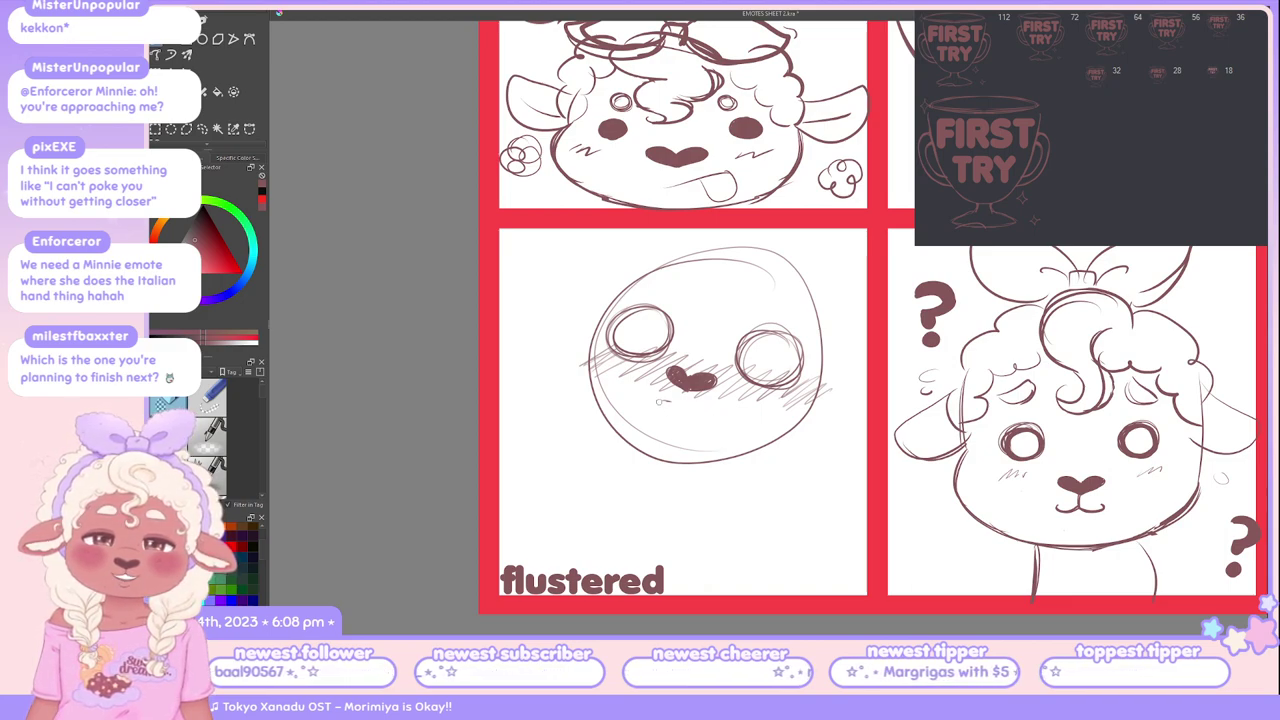
{"action": "key", "text": "slash"}
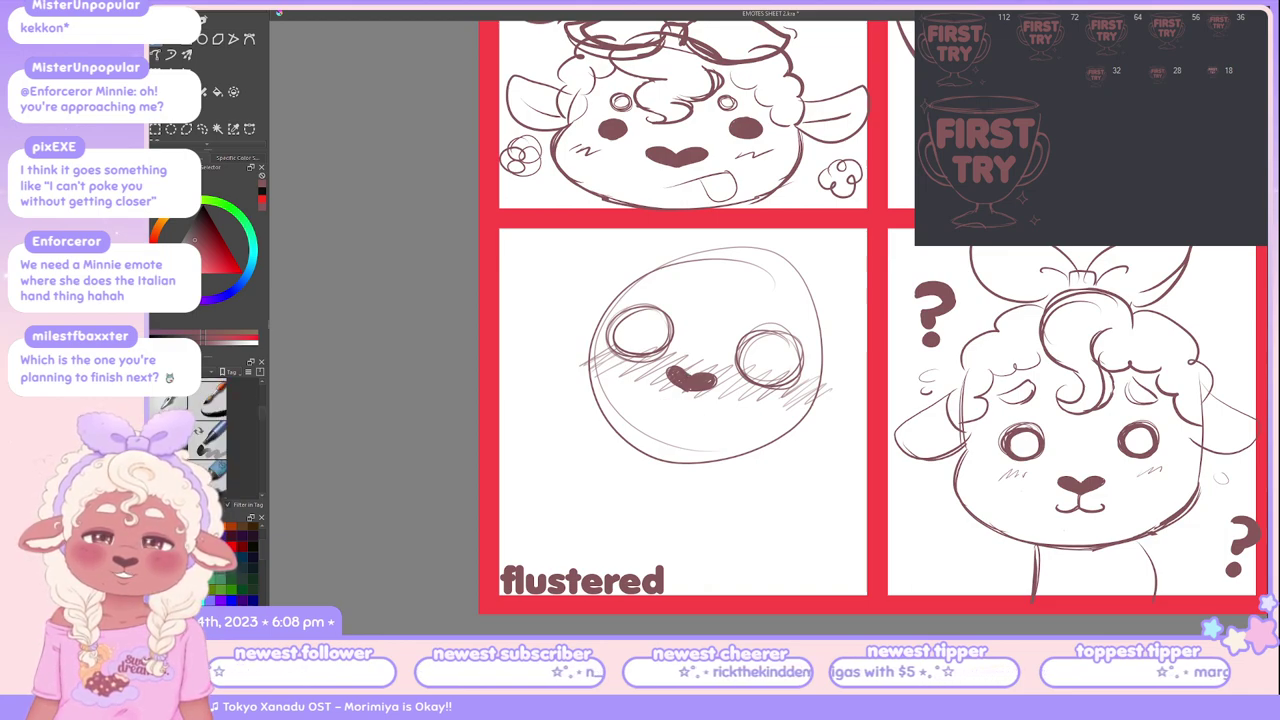
{"action": "key", "text": "slash"}
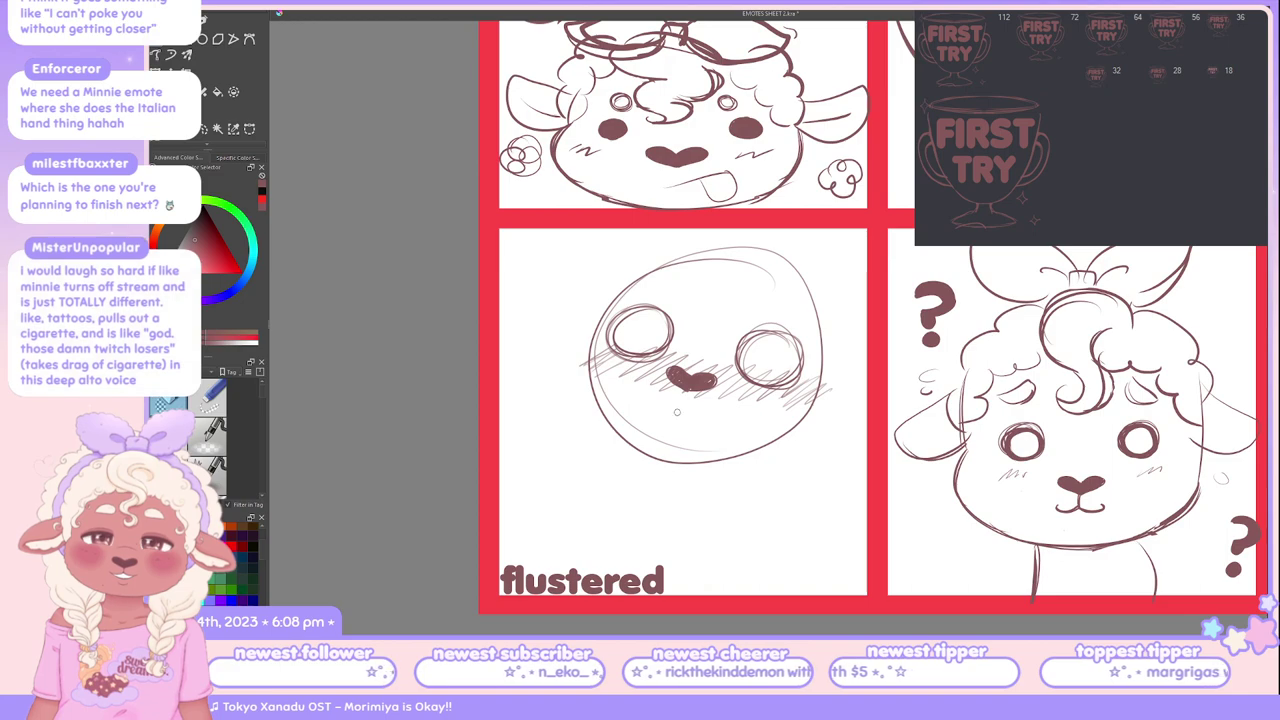
Step: Try a small curved mouth and a wide open mouth beneath the flustered face's nose, undoing each attempt
{"action": "key", "text": "slash"}
{"action": "left_click_drag", "start_coordinate": [656, 402], "coordinate": [680, 420]}
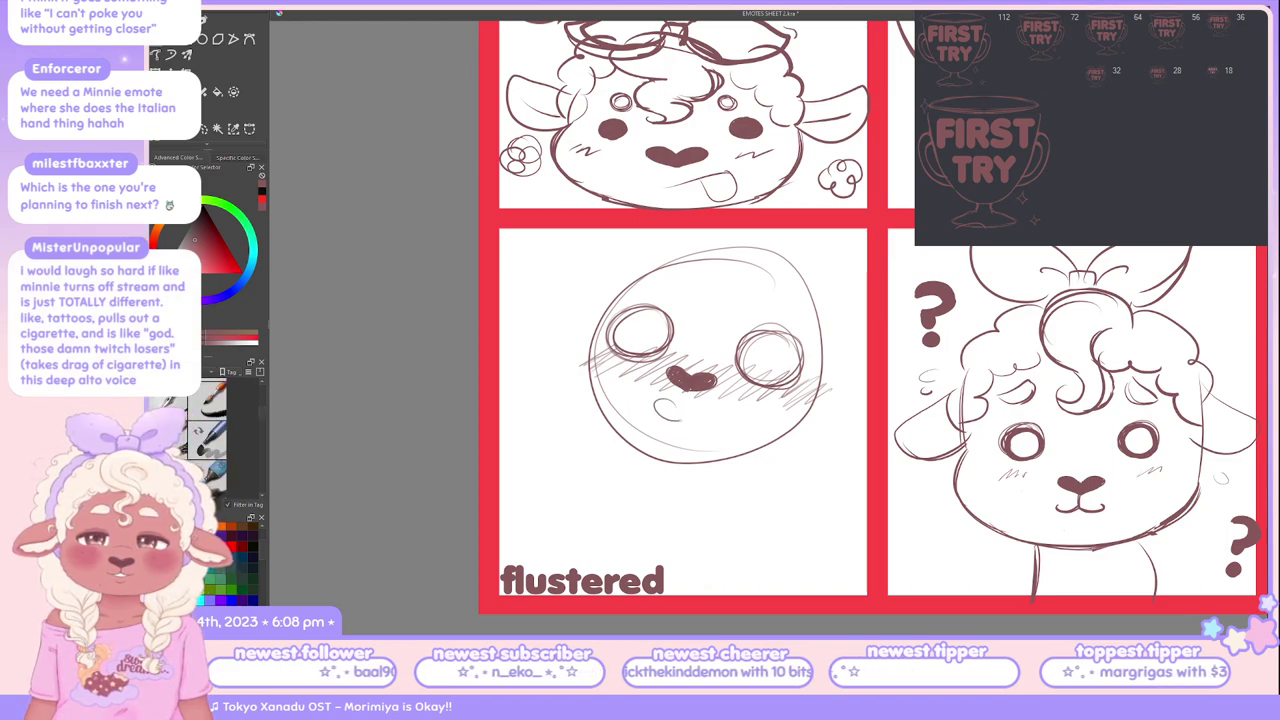
{"action": "key", "text": "ctrl+z"}
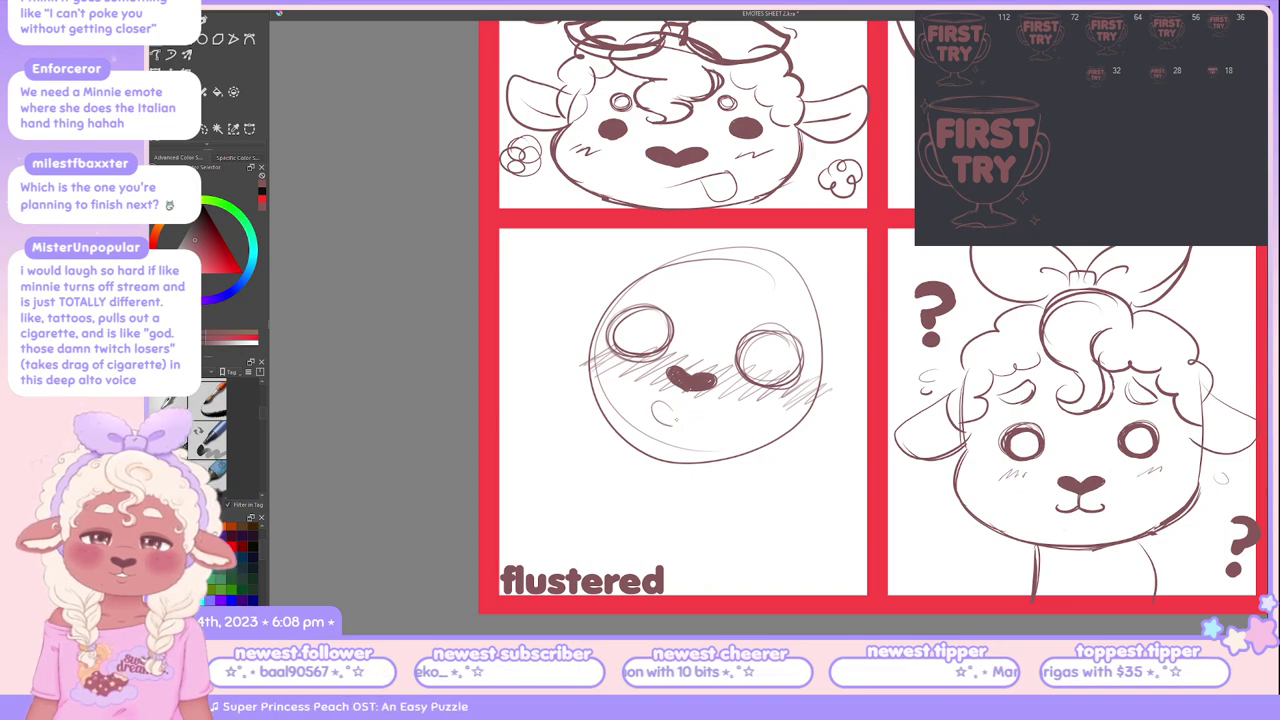
{"action": "mouse_move", "coordinate": [656, 402]}
{"action": "left_mouse_down"}
{"action": "mouse_move", "coordinate": [714, 420]}
{"action": "mouse_move", "coordinate": [662, 424]}
{"action": "mouse_move", "coordinate": [712, 430]}
{"action": "mouse_move", "coordinate": [690, 410]}
{"action": "mouse_move", "coordinate": [692, 425]}
{"action": "mouse_move", "coordinate": [666, 440]}
{"action": "mouse_move", "coordinate": [742, 412]}
{"action": "mouse_move", "coordinate": [725, 446]}
{"action": "left_mouse_up"}
{"action": "key", "text": "ctrl+z"}
{"action": "key", "text": "ctrl+z"}
{"action": "key", "text": "ctrl+z"}
{"action": "key", "text": "ctrl+z"}
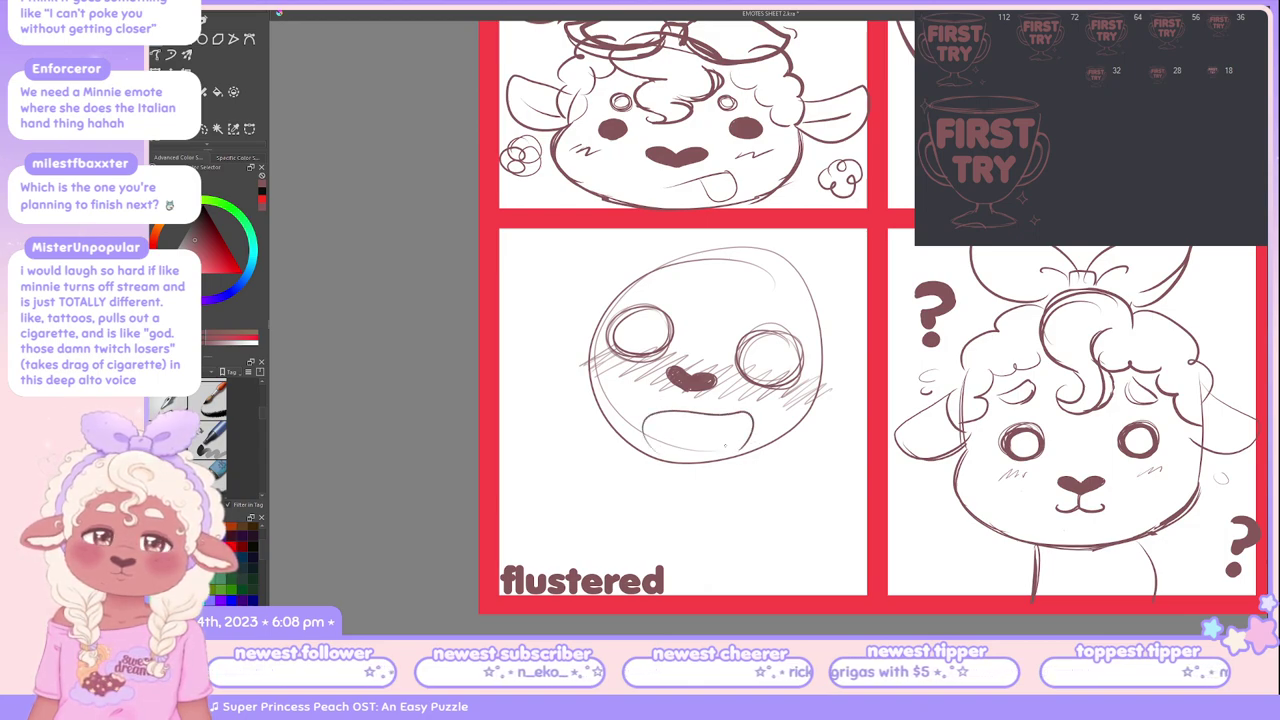
{"action": "key", "text": "ctrl+z"}
{"action": "mouse_move", "coordinate": [648, 450]}
{"action": "left_mouse_down"}
{"action": "mouse_move", "coordinate": [675, 411]}
{"action": "mouse_move", "coordinate": [752, 448]}
{"action": "left_mouse_up"}
{"action": "key", "text": "ctrl+z"}
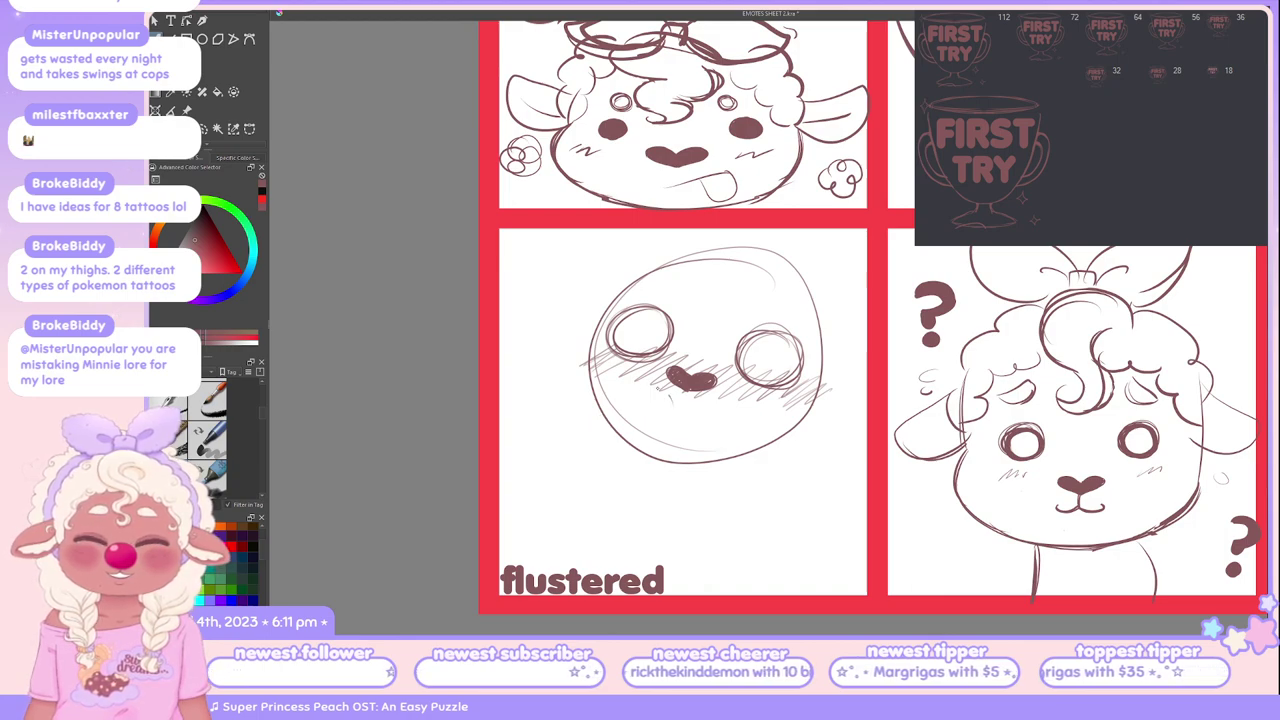
Step: Try pointed and wide smiling mouth lines close beneath the nose and undo them
{"action": "mouse_move", "coordinate": [670, 392]}
{"action": "left_mouse_down"}
{"action": "mouse_move", "coordinate": [673, 417]}
{"action": "mouse_move", "coordinate": [726, 412]}
{"action": "left_mouse_up"}
{"action": "key", "text": "ctrl+z"}
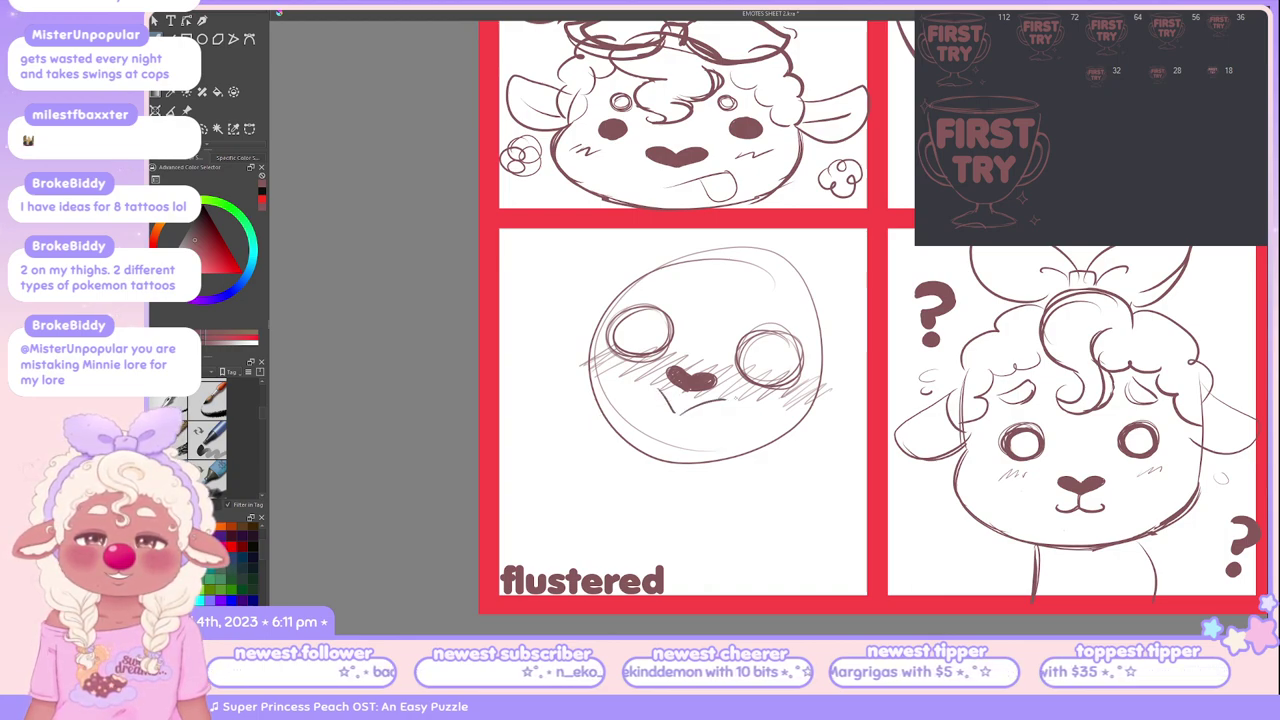
{"action": "key", "text": "ctrl+z"}
{"action": "key", "text": "ctrl+z"}
{"action": "left_click_drag", "start_coordinate": [648, 388], "coordinate": [736, 416]}
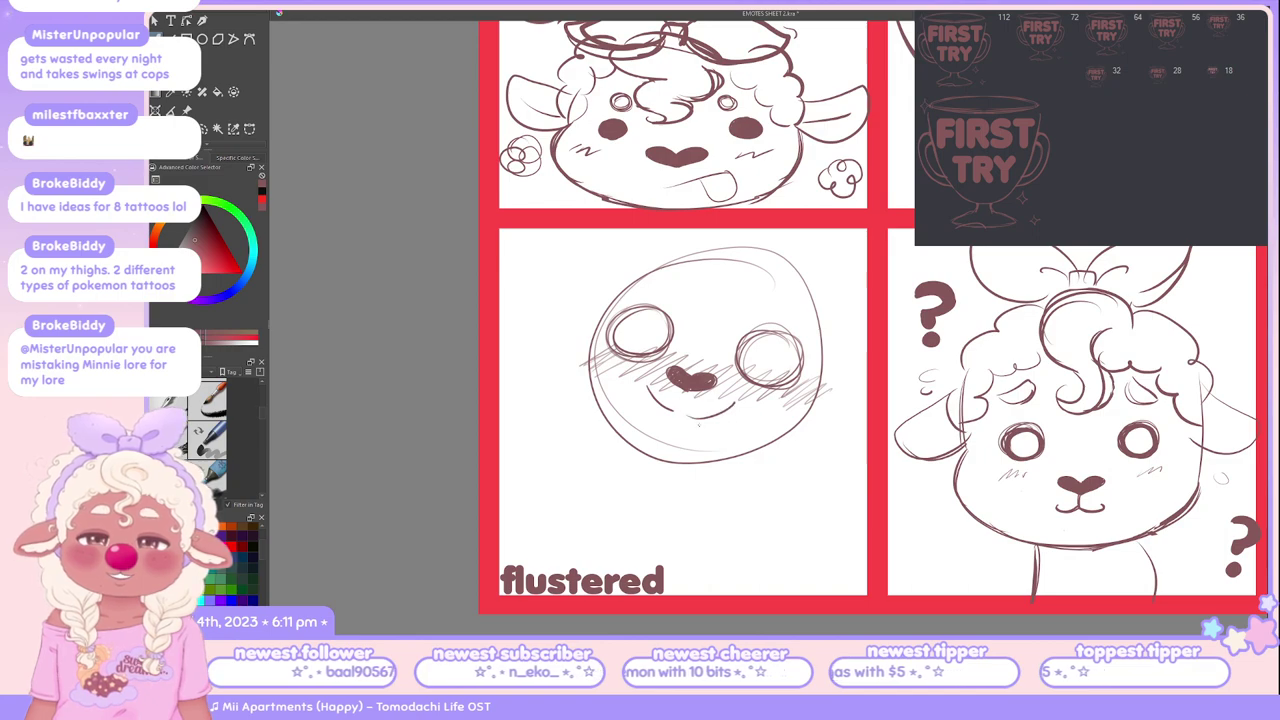
{"action": "key", "text": "ctrl+z"}
{"action": "key", "text": "ctrl+z"}
{"action": "mouse_move", "coordinate": [648, 384]}
{"action": "left_mouse_down"}
{"action": "mouse_move", "coordinate": [672, 410]}
{"action": "mouse_move", "coordinate": [664, 392]}
{"action": "mouse_move", "coordinate": [650, 400]}
{"action": "mouse_move", "coordinate": [690, 414]}
{"action": "mouse_move", "coordinate": [736, 402]}
{"action": "left_mouse_up"}
{"action": "key", "text": "ctrl+z"}
{"action": "key", "text": "ctrl+z"}
{"action": "key", "text": "ctrl+z"}
{"action": "key", "text": "ctrl+z"}
{"action": "key", "text": "ctrl+z"}
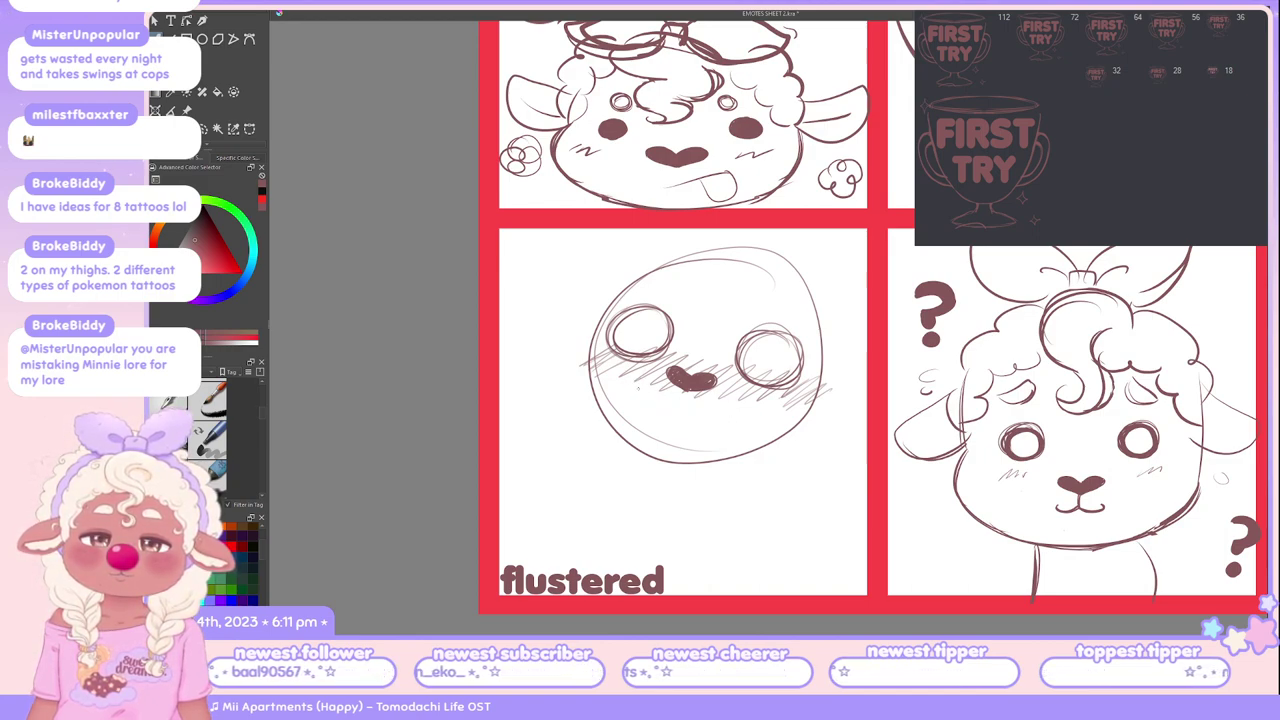
Step: Draw a small round mouth beneath the nose and add darker blush hatching at both cheek edges
{"action": "mouse_move", "coordinate": [642, 376]}
{"action": "left_mouse_down"}
{"action": "mouse_move", "coordinate": [636, 398]}
{"action": "mouse_move", "coordinate": [684, 418]}
{"action": "mouse_move", "coordinate": [726, 408]}
{"action": "mouse_move", "coordinate": [708, 432]}
{"action": "mouse_move", "coordinate": [679, 411]}
{"action": "left_mouse_up"}
{"action": "key", "text": "ctrl+z"}
{"action": "key", "text": "ctrl+z"}
{"action": "key", "text": "ctrl+z"}
{"action": "key", "text": "ctrl+z"}
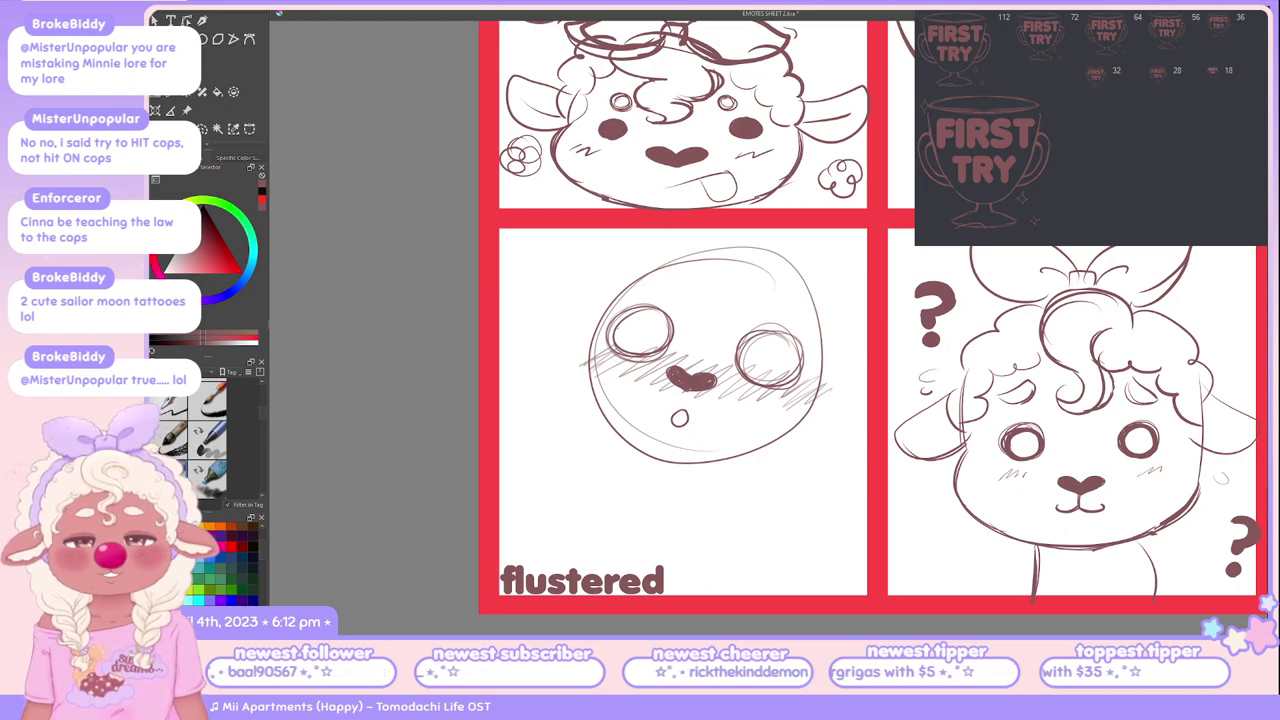
{"action": "left_click_drag", "start_coordinate": [575, 343], "coordinate": [609, 354]}
{"action": "left_click_drag", "start_coordinate": [812, 402], "coordinate": [844, 397]}
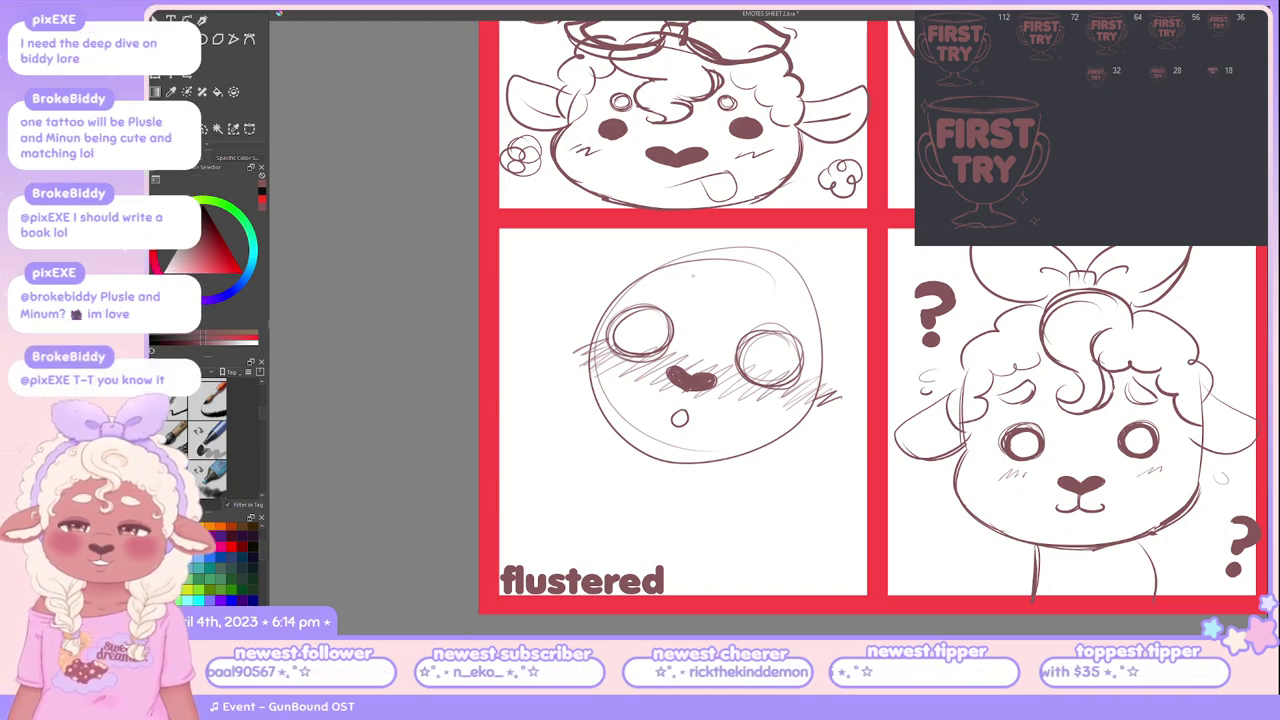
{"action": "left_click_drag", "start_coordinate": [640, 312], "coordinate": [644, 340]}
{"action": "key", "text": "ctrl+z"}
{"action": "key", "text": "ctrl+z"}
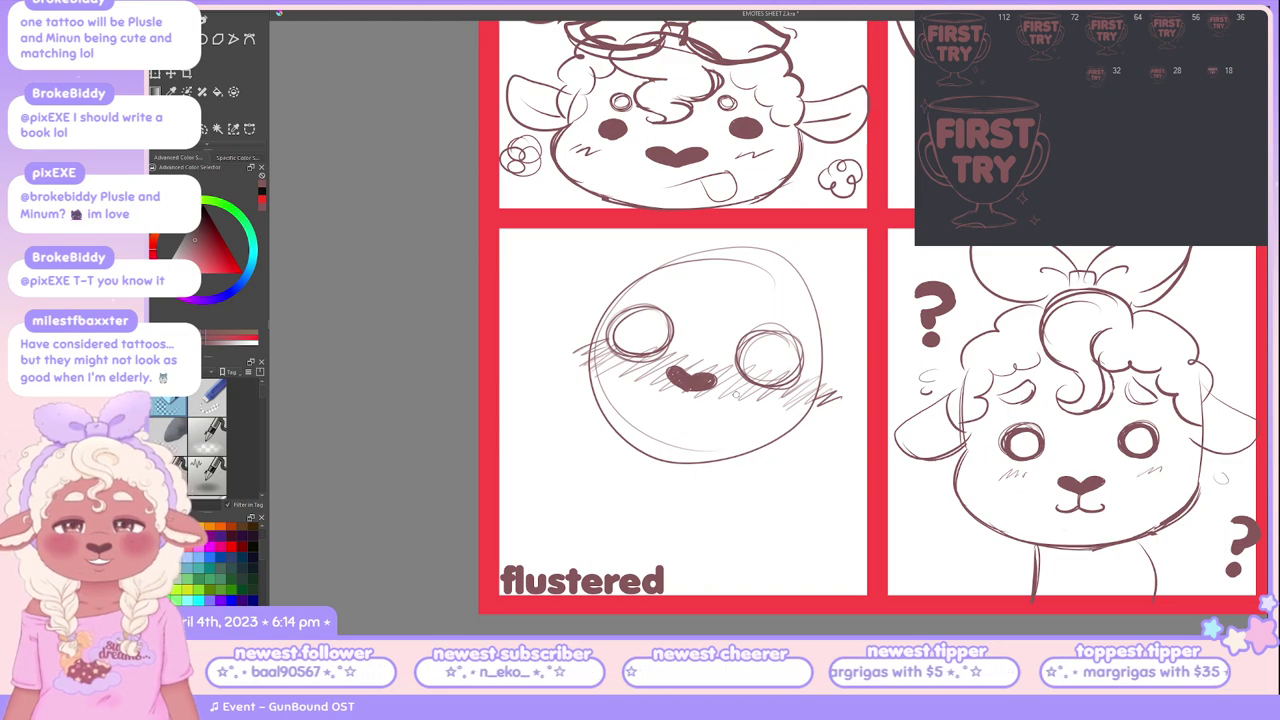
Step: Draw two short, separated curved strokes as the mouth beneath the heart-shaped nose
{"action": "key", "text": "slash"}
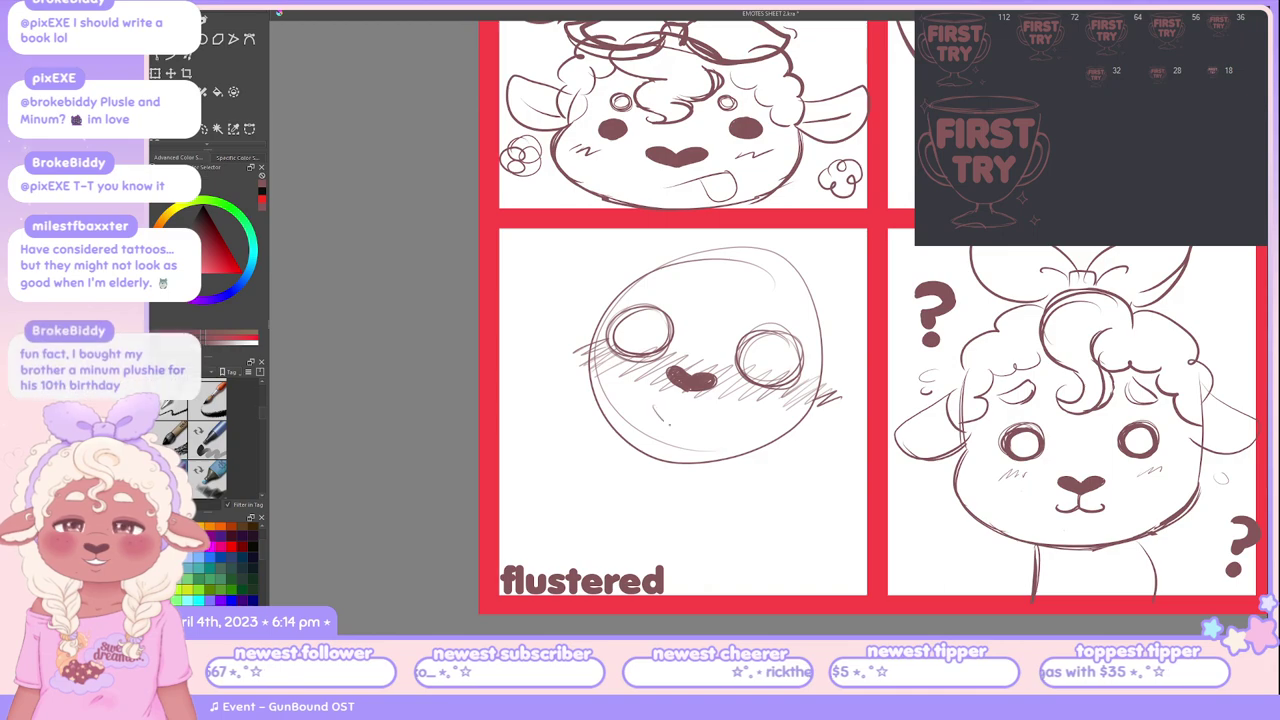
{"action": "mouse_move", "coordinate": [654, 408]}
{"action": "left_mouse_down"}
{"action": "mouse_move", "coordinate": [670, 425]}
{"action": "mouse_move", "coordinate": [660, 407]}
{"action": "mouse_move", "coordinate": [669, 418]}
{"action": "mouse_move", "coordinate": [726, 406]}
{"action": "mouse_move", "coordinate": [663, 420]}
{"action": "mouse_move", "coordinate": [714, 409]}
{"action": "left_mouse_up"}
{"action": "key", "text": "ctrl+z"}
{"action": "key", "text": "ctrl+z"}
{"action": "key", "text": "ctrl+z"}
{"action": "key", "text": "ctrl+z"}
{"action": "key", "text": "ctrl+z"}
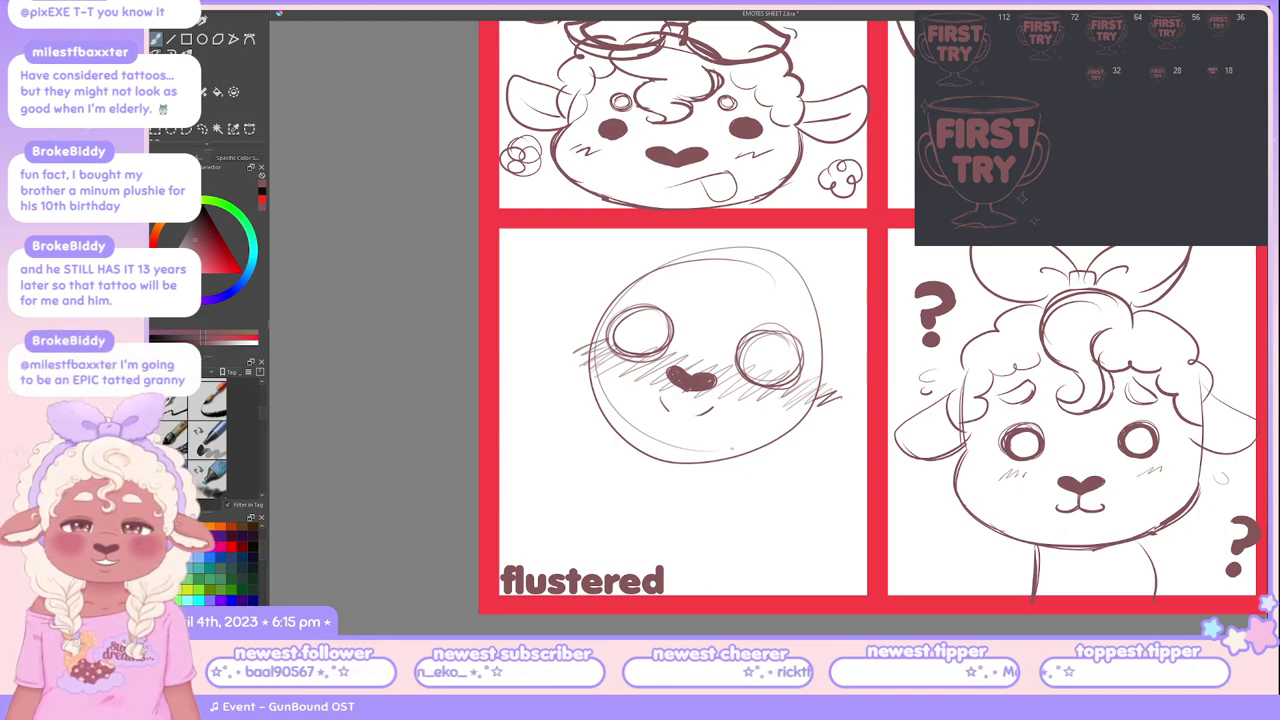
Step: Extend the blush hatching farther outward past the left cheek of the flustered face
{"action": "mouse_move", "coordinate": [604, 340]}
{"action": "left_mouse_down"}
{"action": "mouse_move", "coordinate": [564, 366]}
{"action": "mouse_move", "coordinate": [558, 356]}
{"action": "left_mouse_up"}
{"action": "key", "text": "ctrl+z"}
{"action": "left_click_drag", "start_coordinate": [582, 348], "coordinate": [566, 364]}
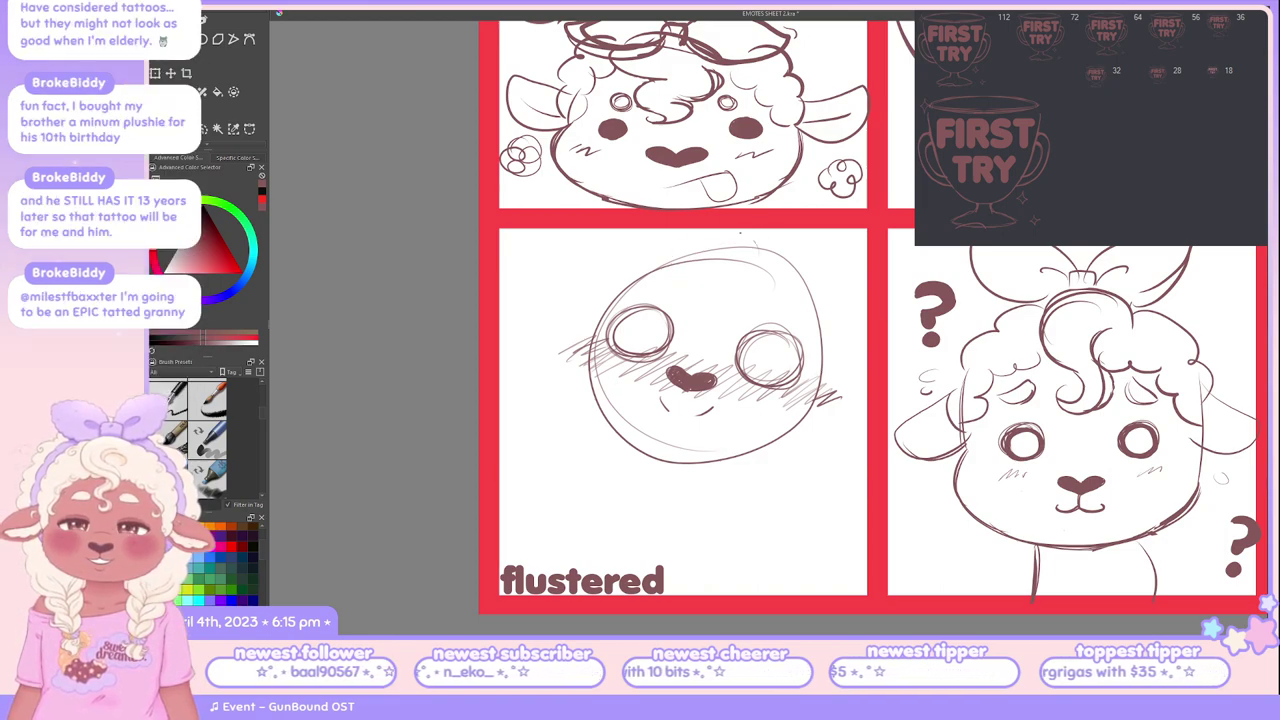
Step: Redraw the crown of the flustered head as a lower, darker curve and clear the old outline above it
{"action": "left_click_drag", "start_coordinate": [678, 280], "coordinate": [730, 294]}
{"action": "key", "text": "ctrl+z"}
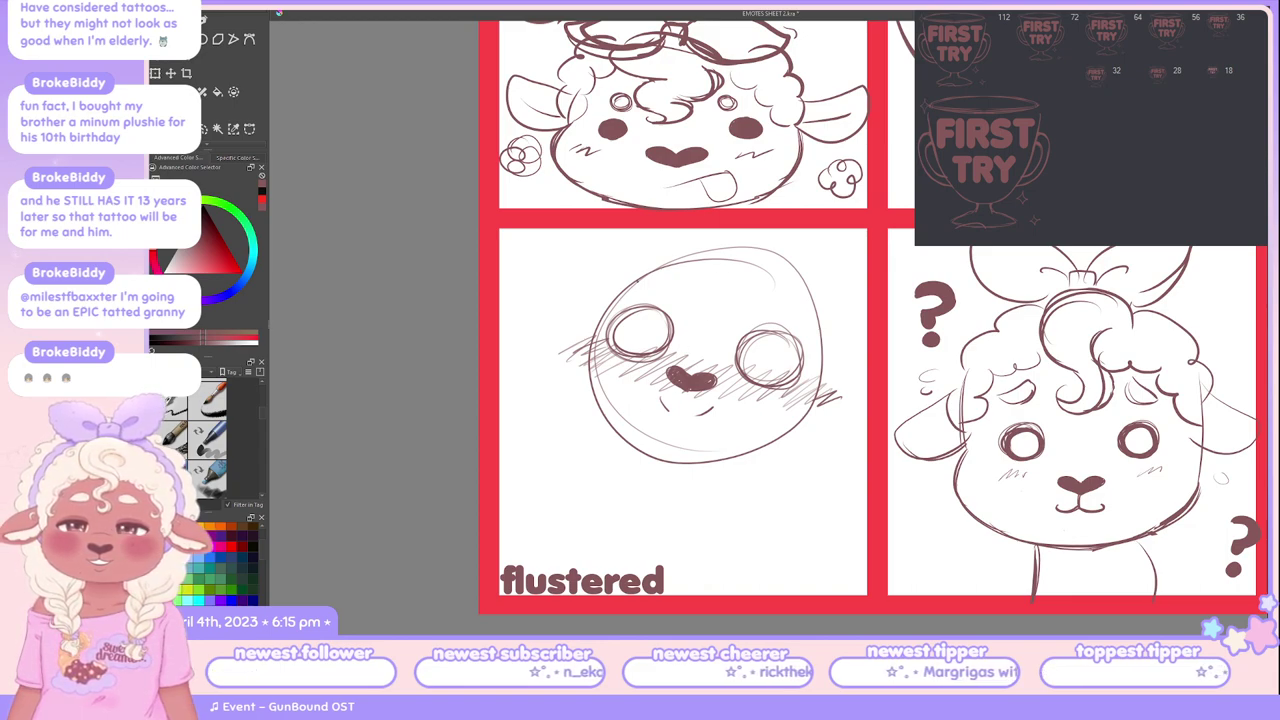
{"action": "left_click_drag", "start_coordinate": [660, 263], "coordinate": [746, 256]}
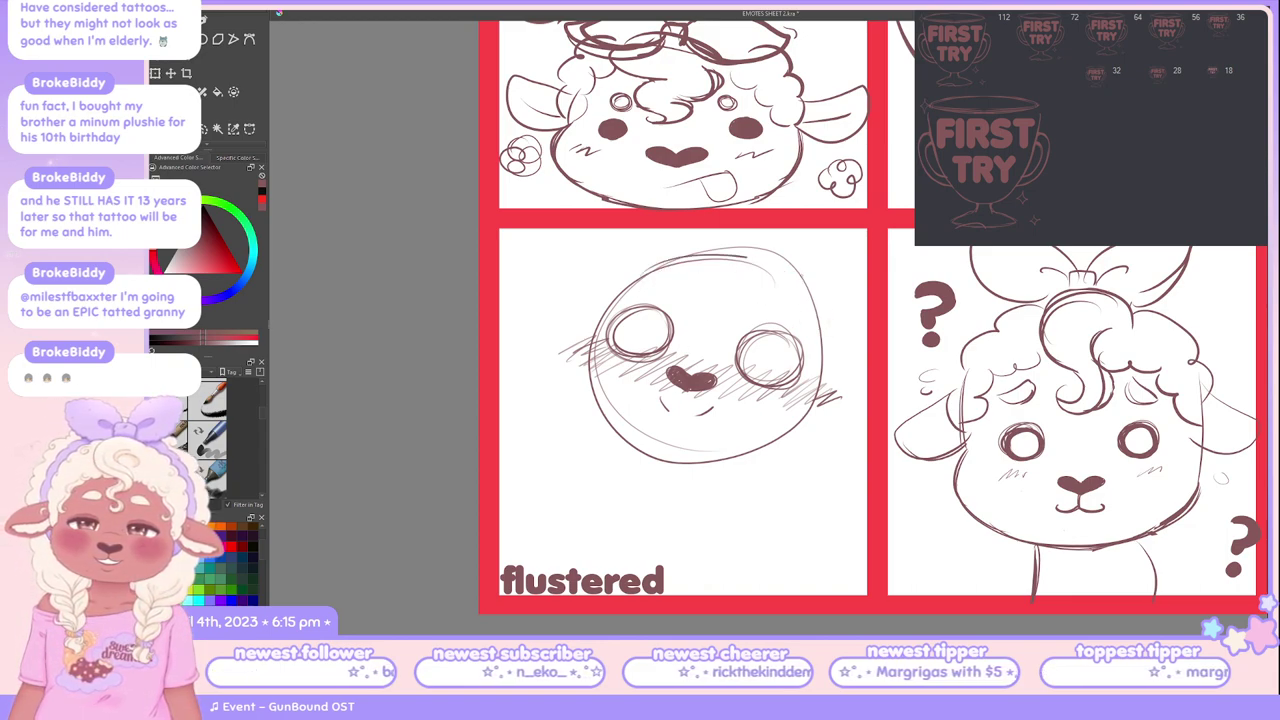
{"action": "left_click_drag", "start_coordinate": [660, 262], "coordinate": [820, 326]}
{"action": "left_click_drag", "start_coordinate": [652, 266], "coordinate": [802, 318]}
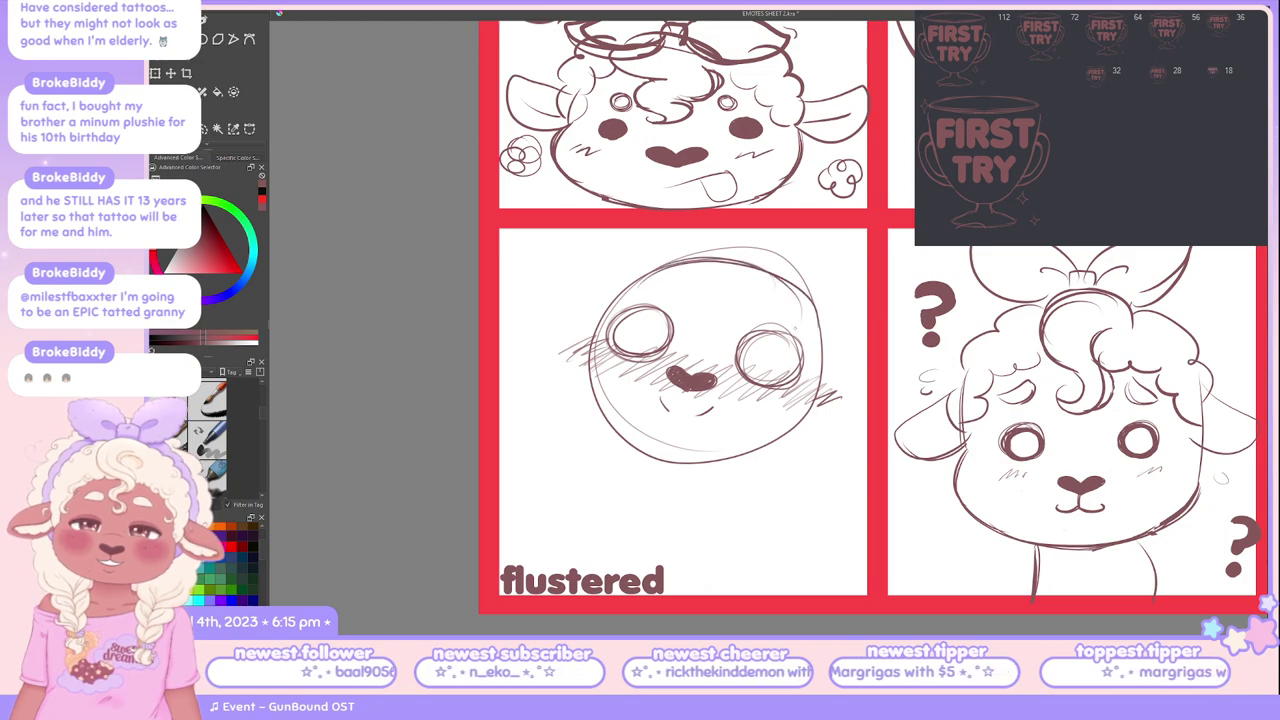
{"action": "key", "text": "ctrl+z"}
{"action": "key", "text": "ctrl+z"}
{"action": "left_click_drag", "start_coordinate": [658, 262], "coordinate": [818, 300]}
{"action": "left_click_drag", "start_coordinate": [666, 268], "coordinate": [816, 312]}
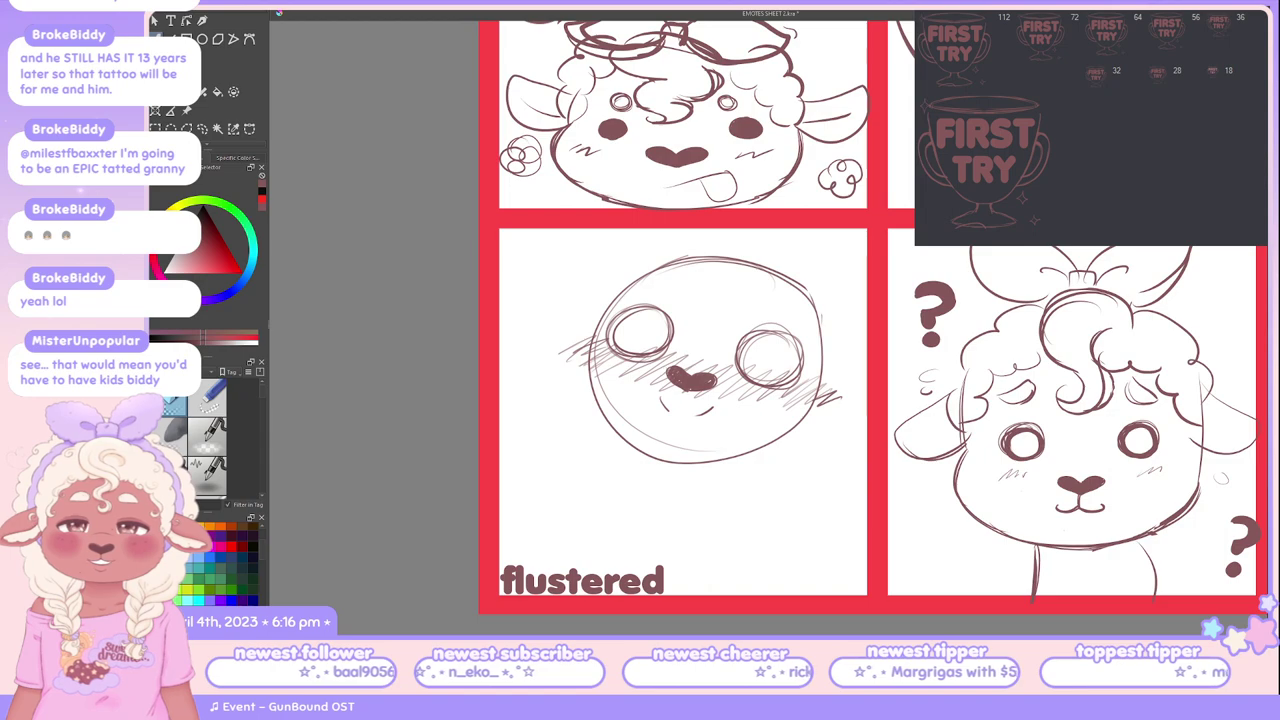
Step: Erase the lower head outline, redraw the chin as a rounder curve and strengthen the head's right side
{"action": "mouse_move", "coordinate": [614, 428]}
{"action": "left_mouse_down"}
{"action": "mouse_move", "coordinate": [690, 467]}
{"action": "mouse_move", "coordinate": [658, 455]}
{"action": "mouse_move", "coordinate": [774, 452]}
{"action": "mouse_move", "coordinate": [733, 457]}
{"action": "left_mouse_up"}
{"action": "scroll", "coordinate": [197, 440], "scroll_direction": "down", "scroll_amount": 2}
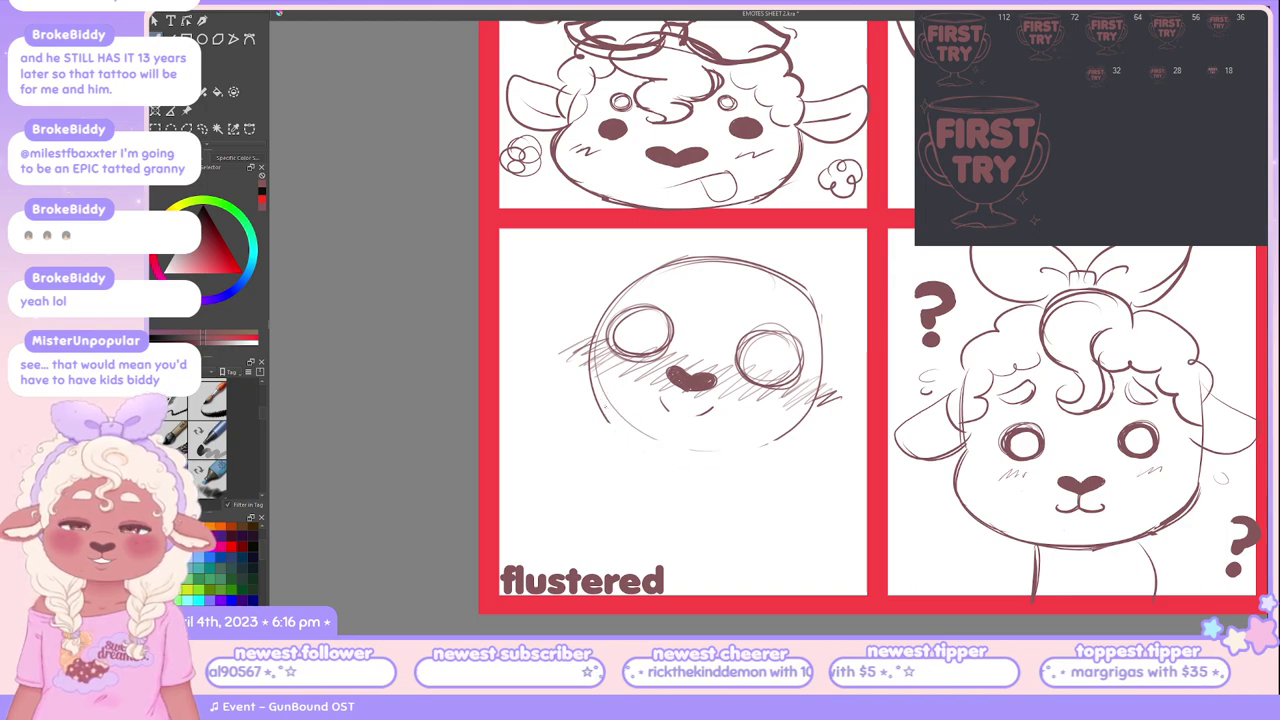
{"action": "left_click_drag", "start_coordinate": [604, 406], "coordinate": [740, 440]}
{"action": "left_click_drag", "start_coordinate": [658, 450], "coordinate": [792, 438]}
{"action": "key", "text": "ctrl+z"}
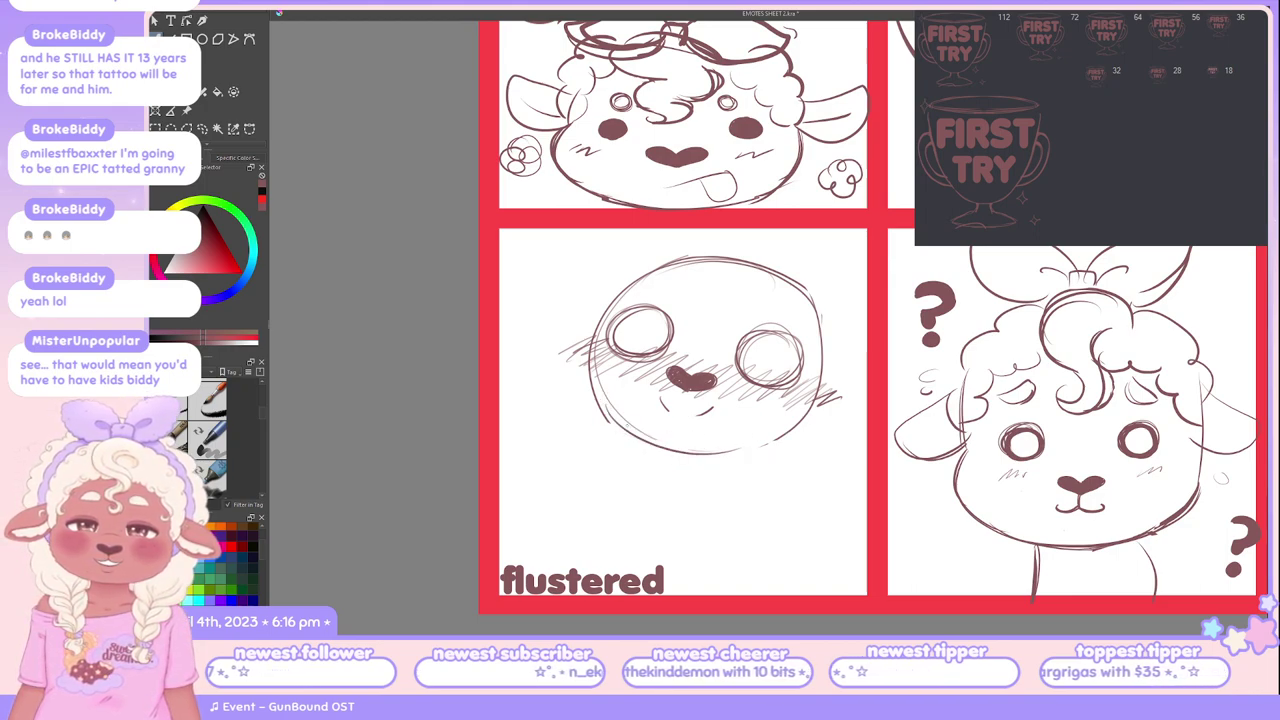
{"action": "left_click_drag", "start_coordinate": [618, 418], "coordinate": [778, 446]}
{"action": "mouse_move", "coordinate": [694, 457]}
{"action": "left_mouse_down"}
{"action": "mouse_move", "coordinate": [742, 455]}
{"action": "mouse_move", "coordinate": [796, 434]}
{"action": "mouse_move", "coordinate": [810, 413]}
{"action": "left_mouse_up"}
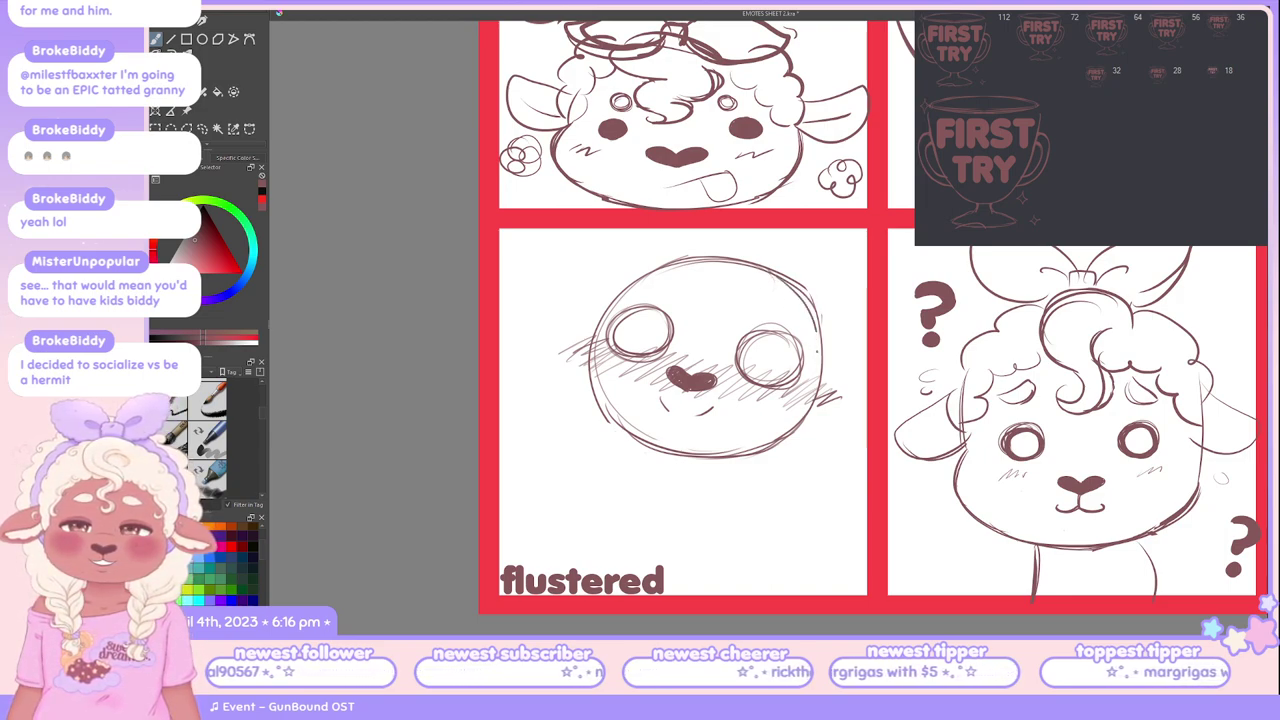
{"action": "left_click_drag", "start_coordinate": [800, 286], "coordinate": [822, 350]}
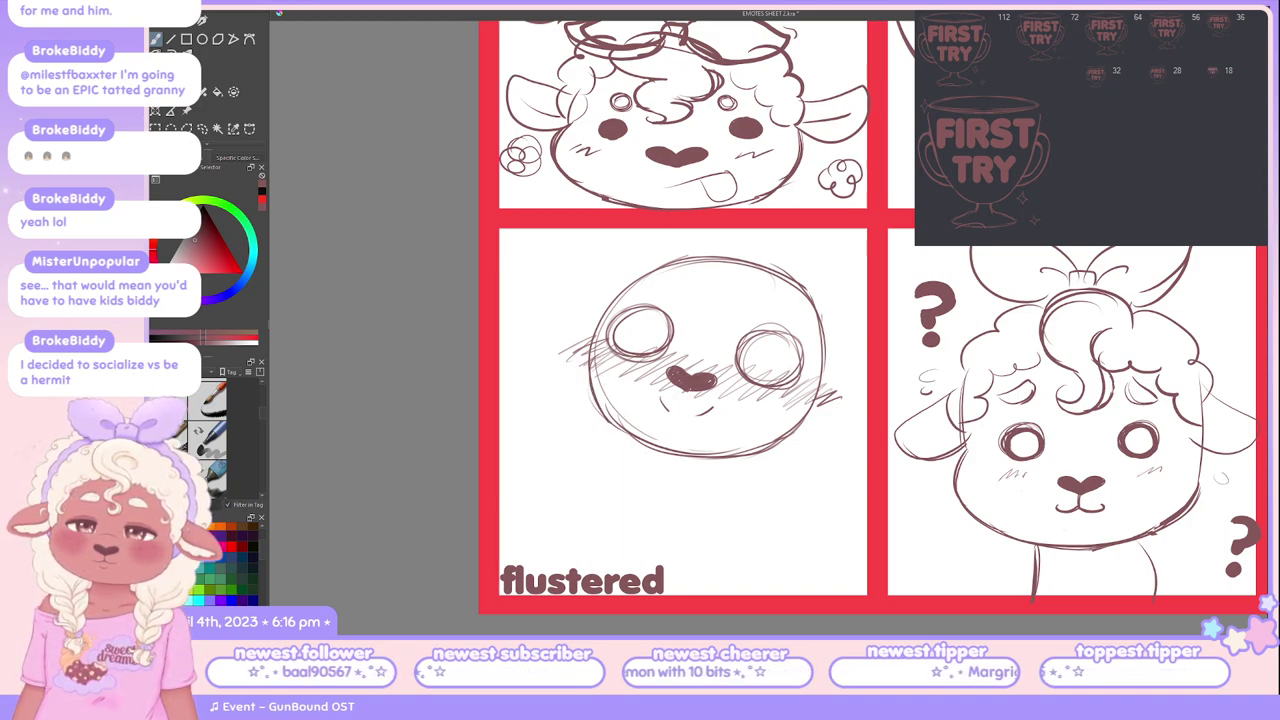
Step: Move the flustered face sketch down and to the left within its cell
{"action": "key", "text": "ctrl+t"}
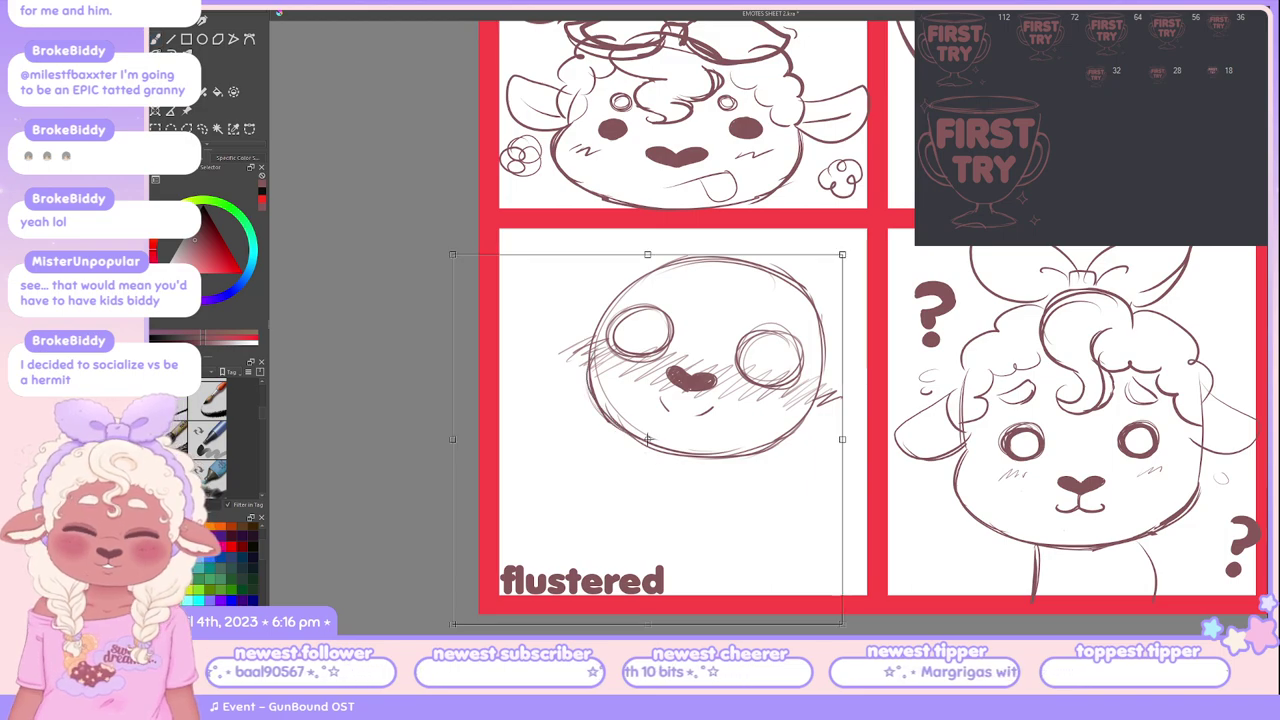
{"action": "mouse_move", "coordinate": [648, 440]}
{"action": "left_mouse_down"}
{"action": "mouse_move", "coordinate": [609, 443]}
{"action": "mouse_move", "coordinate": [611, 518]}
{"action": "left_mouse_up"}
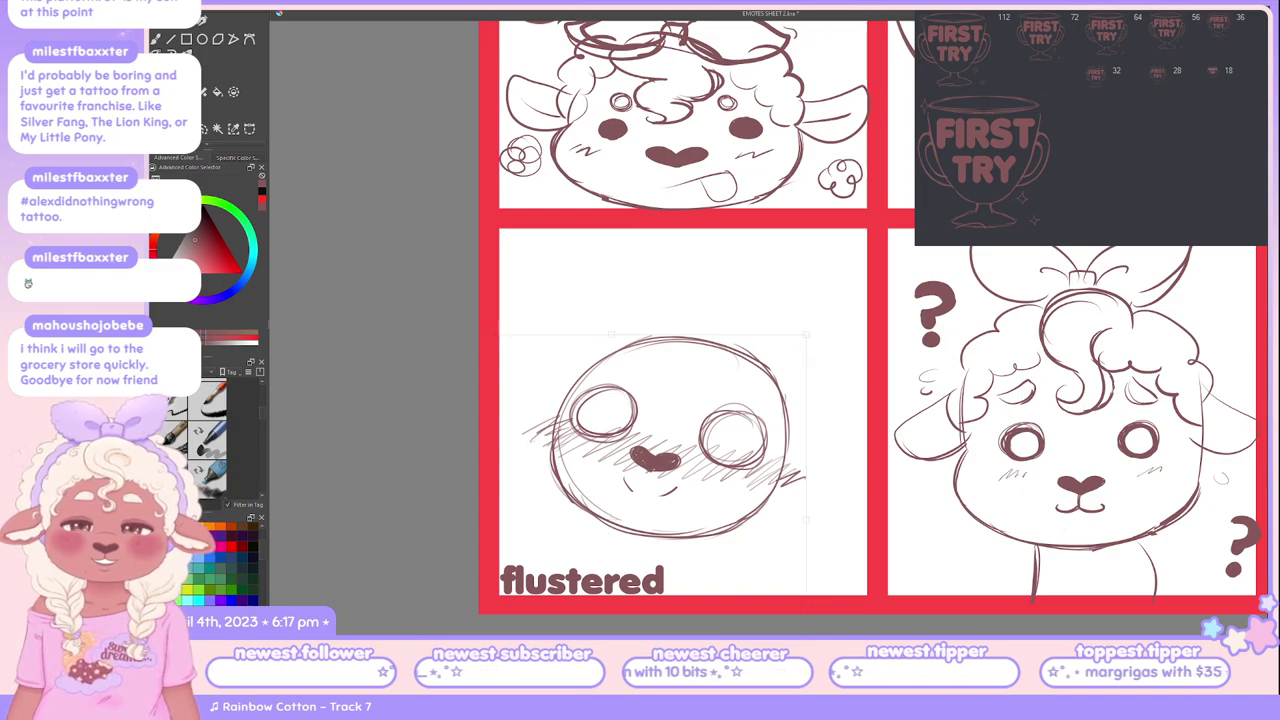
{"action": "key", "text": "Return"}
Step: Enlarge the flustered face slightly and reposition it near the middle of its cell
{"action": "key", "text": "ctrl+t"}
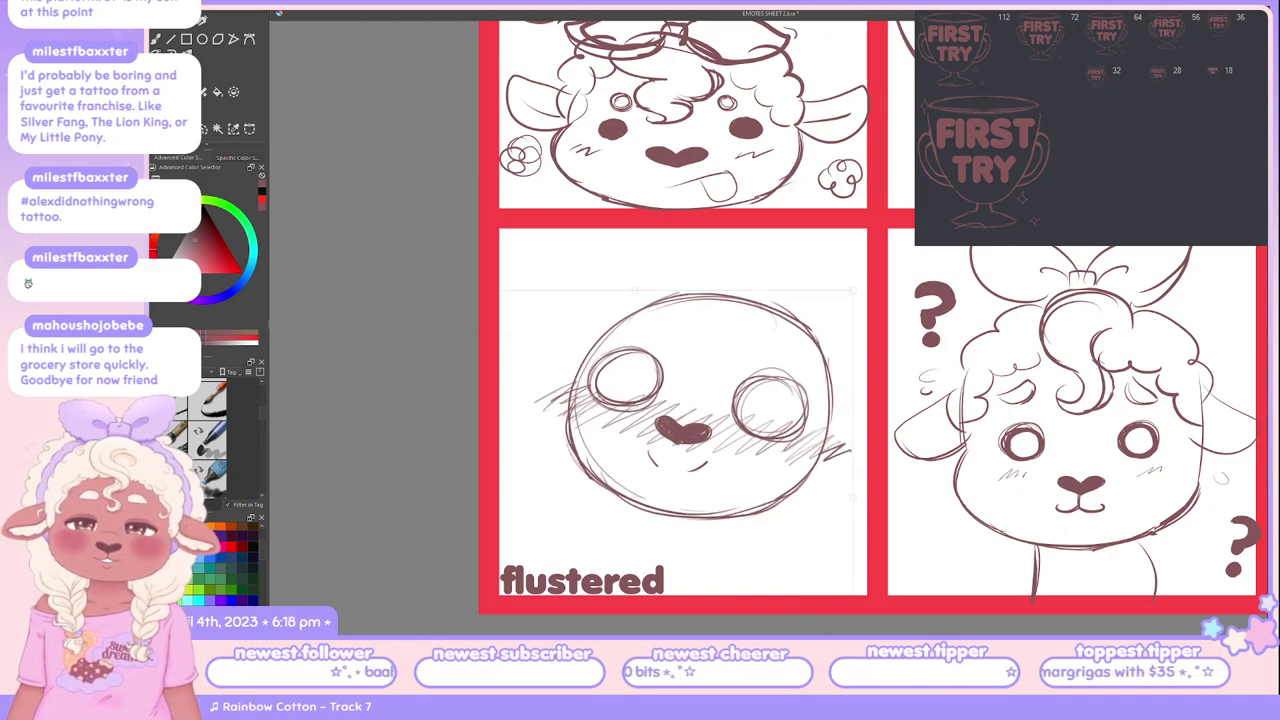
{"action": "key", "text": "Return"}
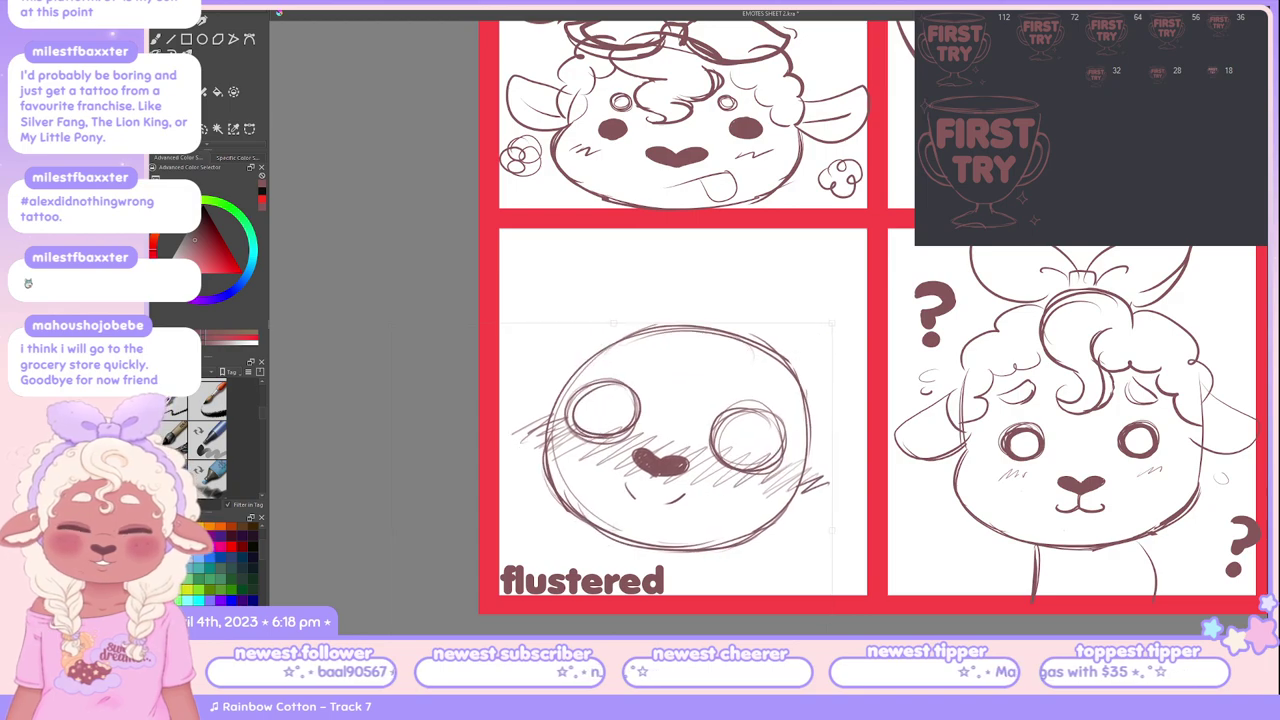
{"action": "left_click_drag", "start_coordinate": [670, 440], "coordinate": [681, 407]}
{"action": "key", "text": "Return"}
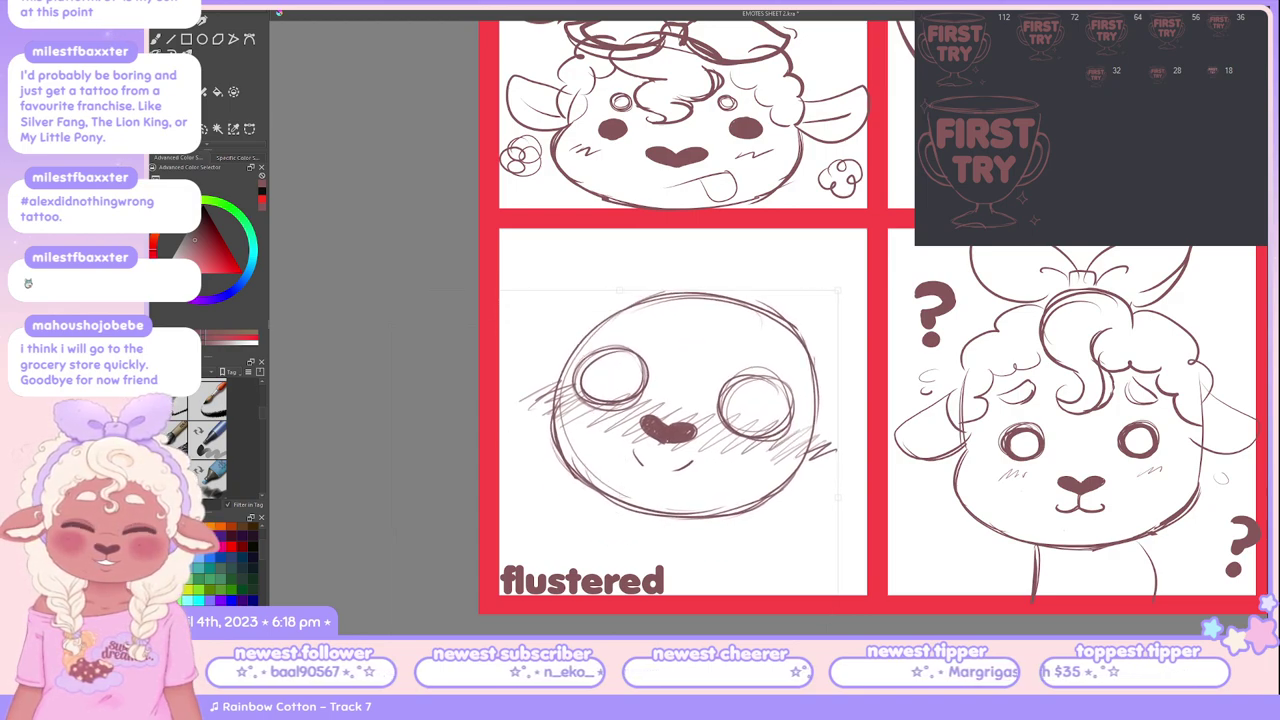
{"action": "key", "text": "ctrl+t"}
{"action": "left_click_drag", "start_coordinate": [620, 497], "coordinate": [624, 492]}
{"action": "key", "text": "Return"}
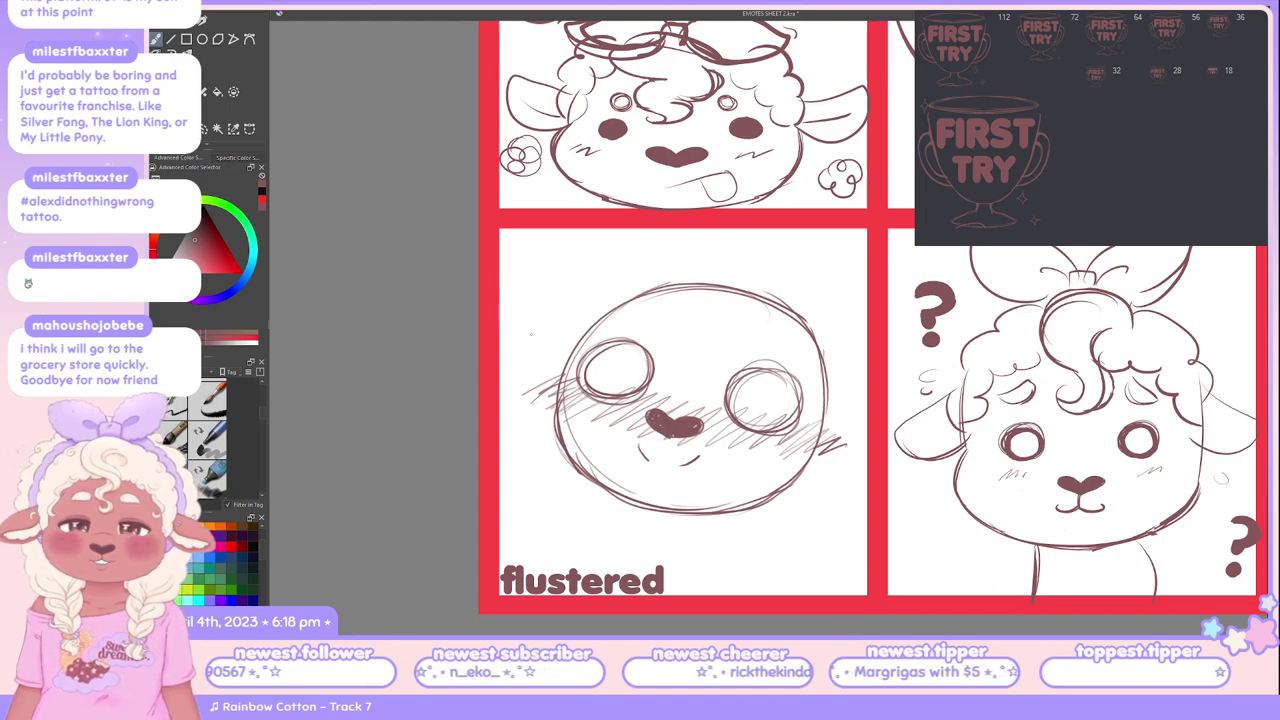
Step: Try several outlines for the left ear on the flustered sheep's head, varying its droop and length
{"action": "mouse_move", "coordinate": [584, 332]}
{"action": "left_mouse_down"}
{"action": "mouse_move", "coordinate": [536, 346]}
{"action": "mouse_move", "coordinate": [548, 398]}
{"action": "left_mouse_up"}
{"action": "key", "text": "ctrl+z"}
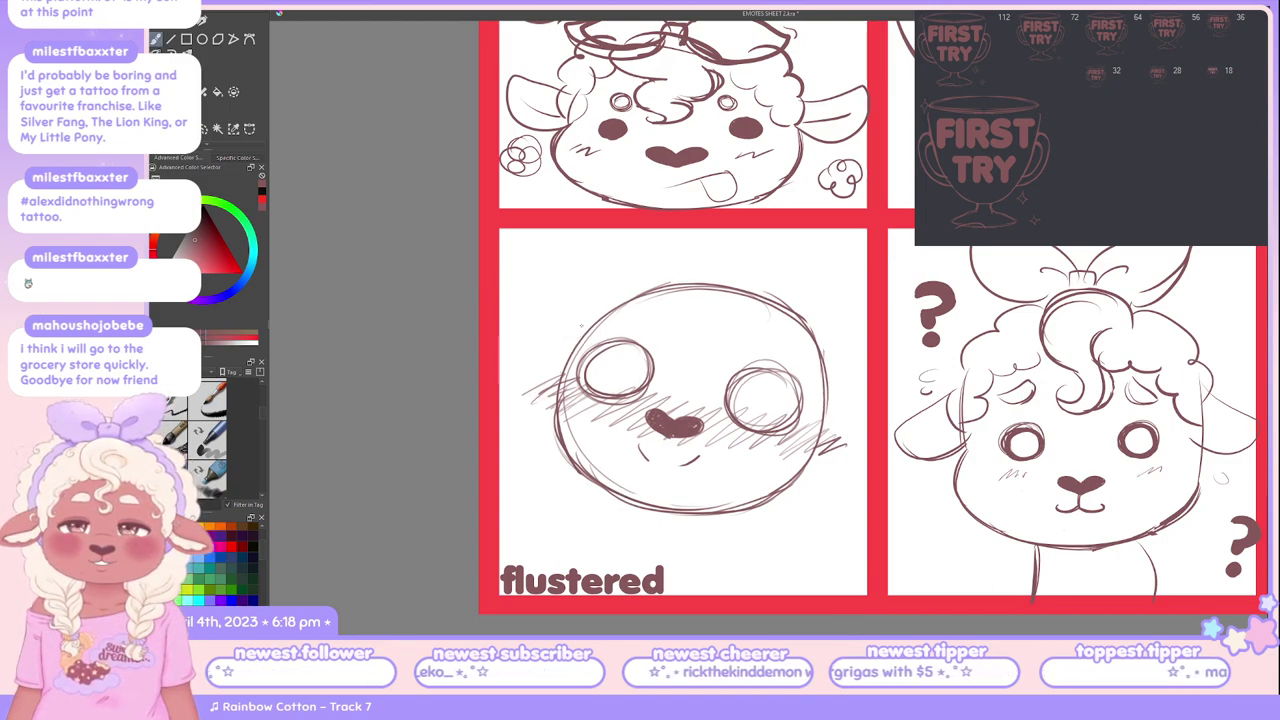
{"action": "left_click_drag", "start_coordinate": [580, 328], "coordinate": [555, 395]}
{"action": "key", "text": "ctrl+z"}
{"action": "mouse_move", "coordinate": [568, 340]}
{"action": "left_mouse_down"}
{"action": "mouse_move", "coordinate": [522, 391]}
{"action": "mouse_move", "coordinate": [556, 402]}
{"action": "left_mouse_up"}
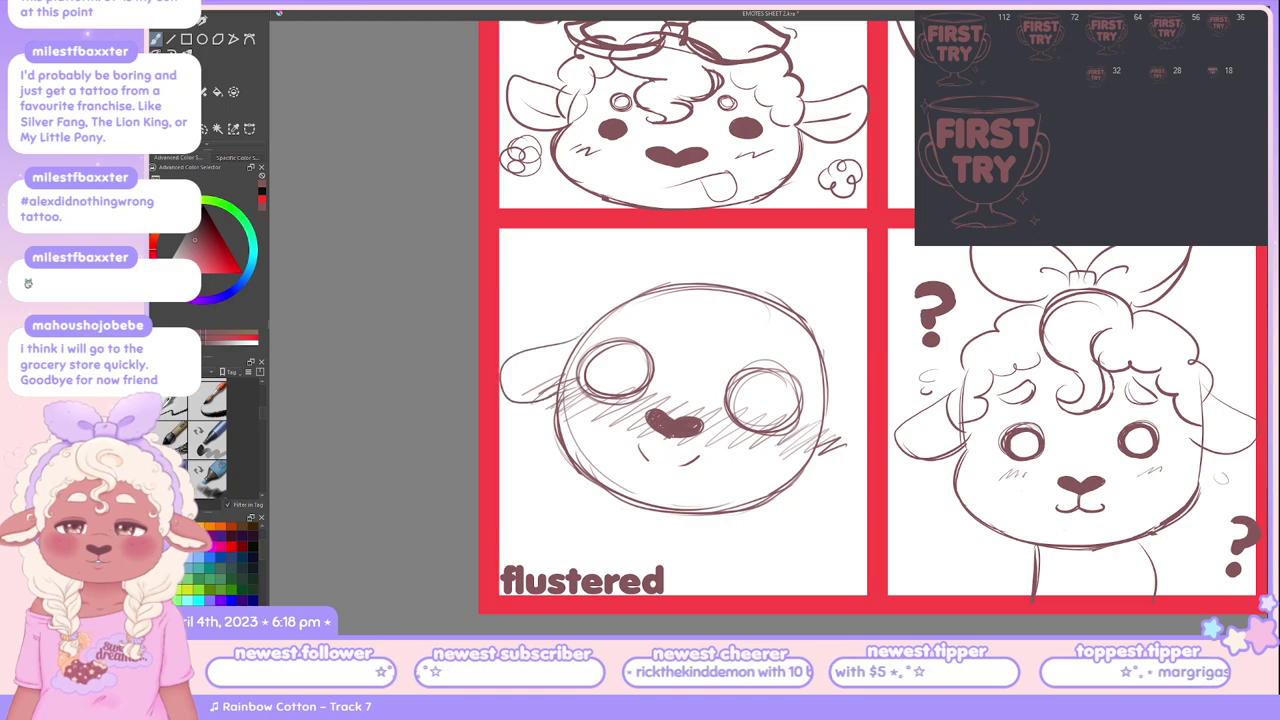
{"action": "key", "text": "ctrl+z"}
{"action": "mouse_move", "coordinate": [578, 334]}
{"action": "left_mouse_down"}
{"action": "mouse_move", "coordinate": [520, 352]}
{"action": "mouse_move", "coordinate": [552, 398]}
{"action": "left_mouse_up"}
{"action": "key", "text": "ctrl+z"}
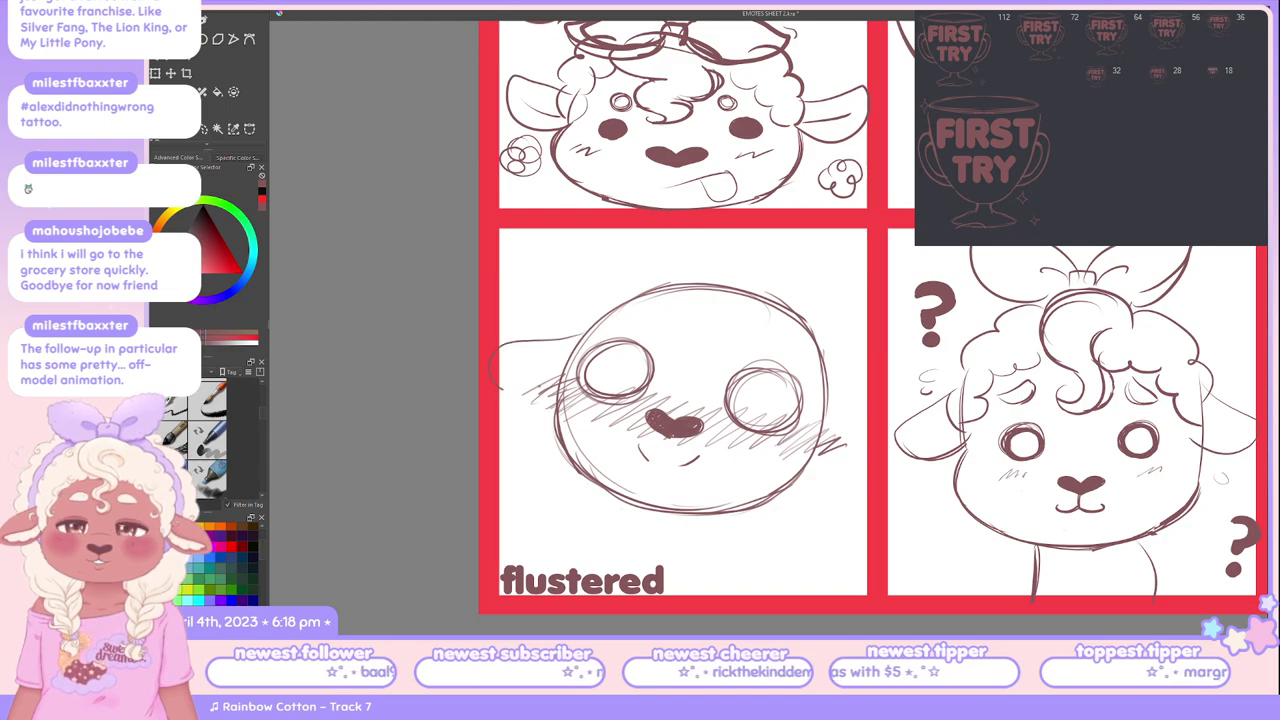
{"action": "mouse_move", "coordinate": [578, 337]}
{"action": "left_mouse_down"}
{"action": "mouse_move", "coordinate": [554, 340]}
{"action": "mouse_move", "coordinate": [560, 380]}
{"action": "left_mouse_up"}
{"action": "key", "text": "ctrl+z"}
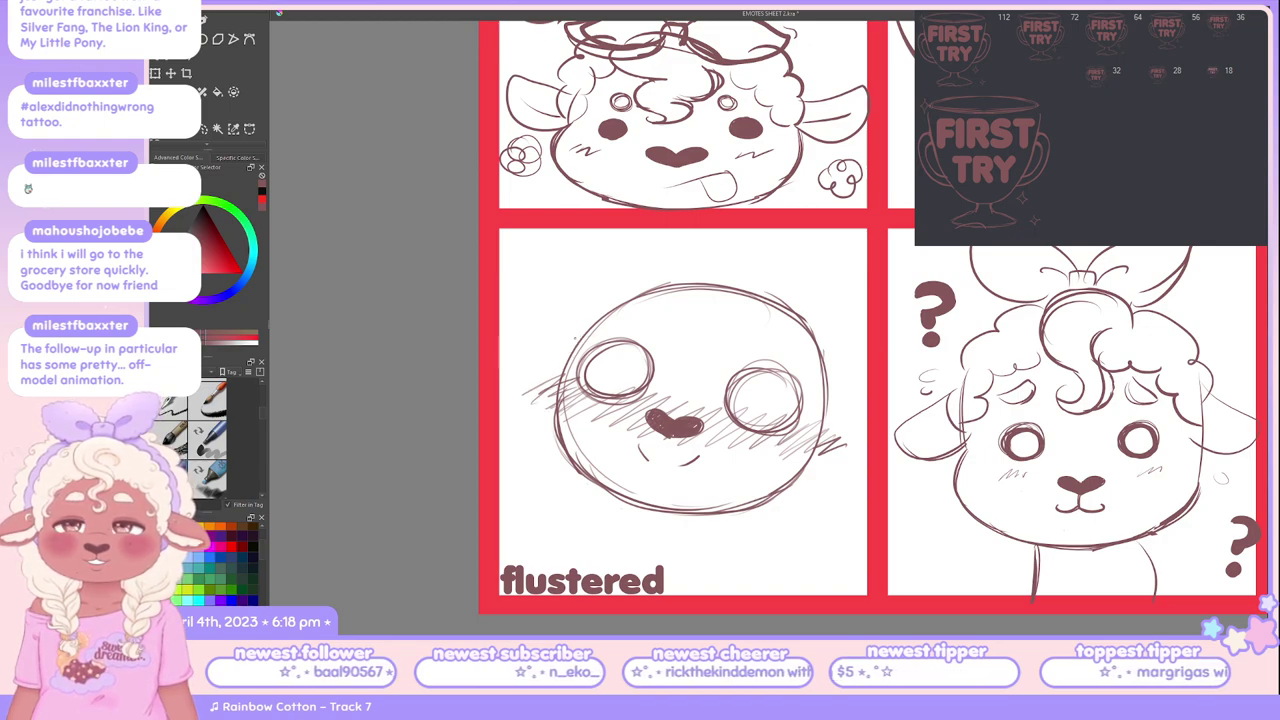
{"action": "mouse_move", "coordinate": [578, 337]}
{"action": "left_mouse_down"}
{"action": "mouse_move", "coordinate": [513, 340]}
{"action": "mouse_move", "coordinate": [559, 374]}
{"action": "left_mouse_up"}
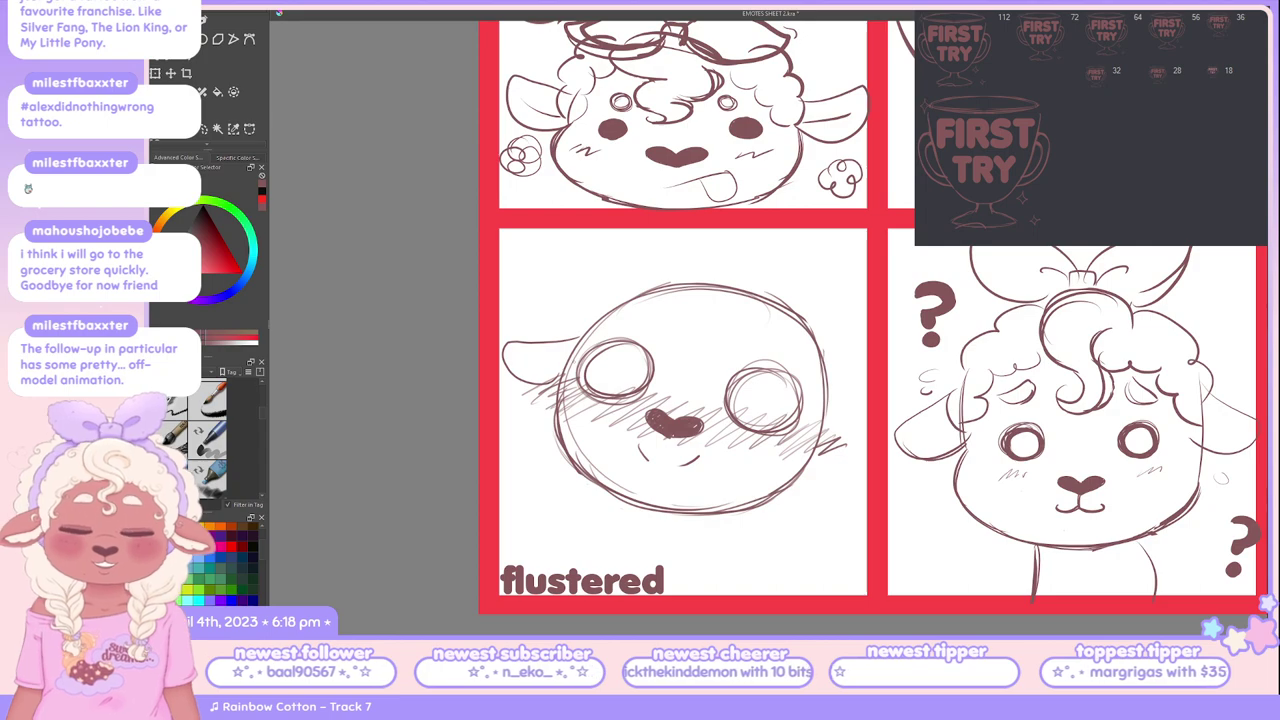
{"action": "key", "text": "ctrl+z"}
{"action": "left_click_drag", "start_coordinate": [576, 338], "coordinate": [540, 388]}
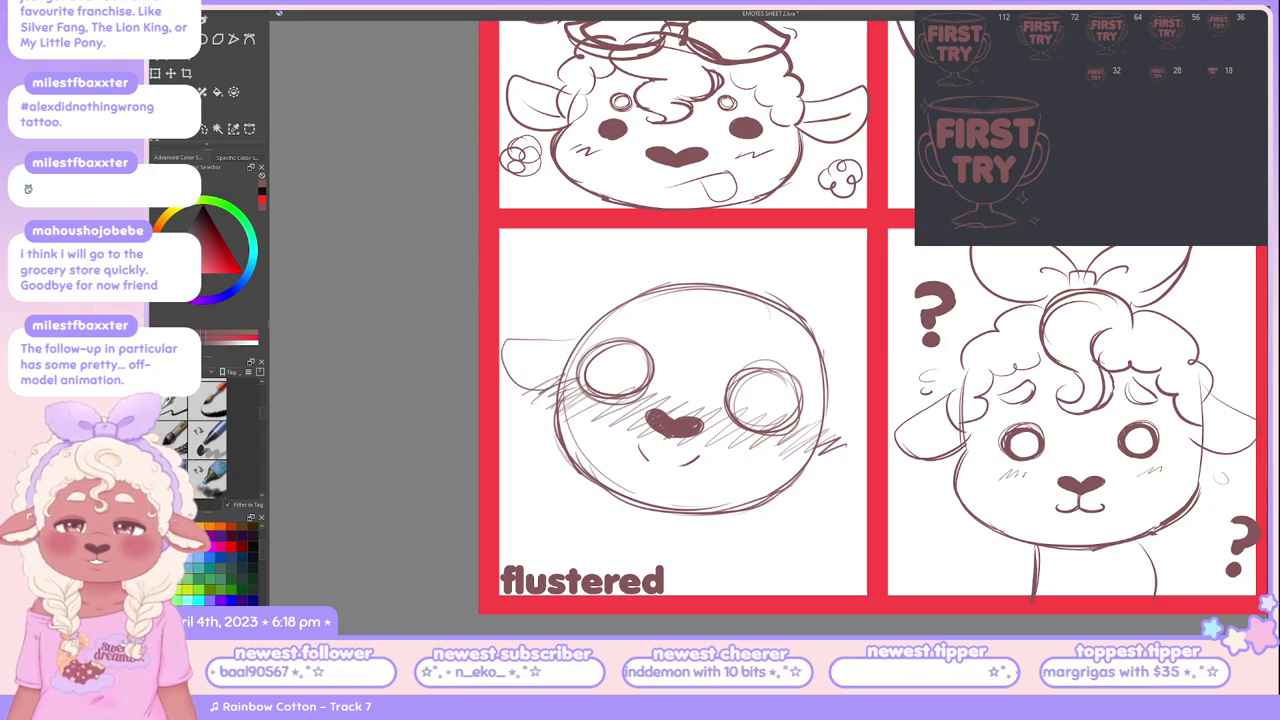
{"action": "key", "text": "ctrl+z"}
{"action": "mouse_move", "coordinate": [568, 330]}
{"action": "left_mouse_down"}
{"action": "mouse_move", "coordinate": [502, 358]}
{"action": "mouse_move", "coordinate": [562, 371]}
{"action": "mouse_move", "coordinate": [548, 334]}
{"action": "mouse_move", "coordinate": [510, 376]}
{"action": "left_mouse_up"}
{"action": "key", "text": "ctrl+z"}
{"action": "key", "text": "ctrl+z"}
{"action": "key", "text": "ctrl+z"}
Step: Draw the flustered sheep's left ear as a flat-topped, rounded flap reaching out from beside the eye to the cell's edge
{"action": "left_click_drag", "start_coordinate": [568, 330], "coordinate": [518, 380]}
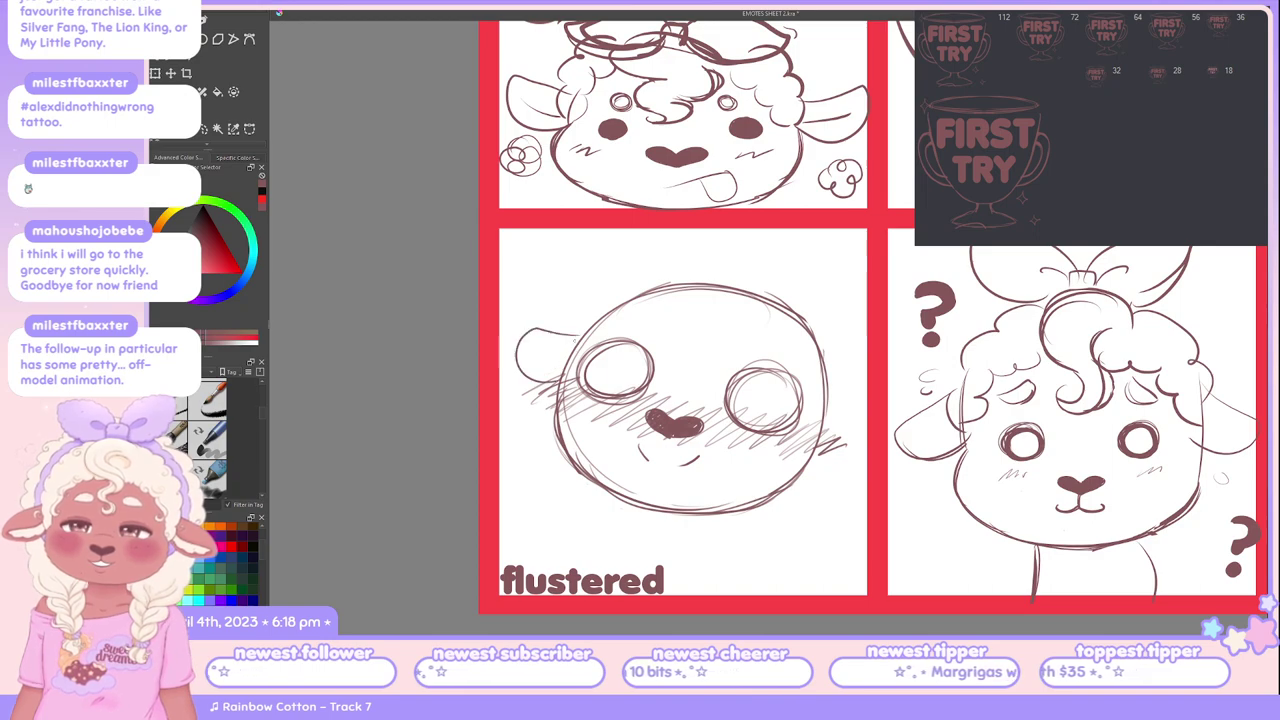
{"action": "key", "text": "ctrl+z"}
{"action": "mouse_move", "coordinate": [576, 336]}
{"action": "left_mouse_down"}
{"action": "mouse_move", "coordinate": [508, 342]}
{"action": "mouse_move", "coordinate": [556, 378]}
{"action": "mouse_move", "coordinate": [520, 338]}
{"action": "mouse_move", "coordinate": [550, 382]}
{"action": "left_mouse_up"}
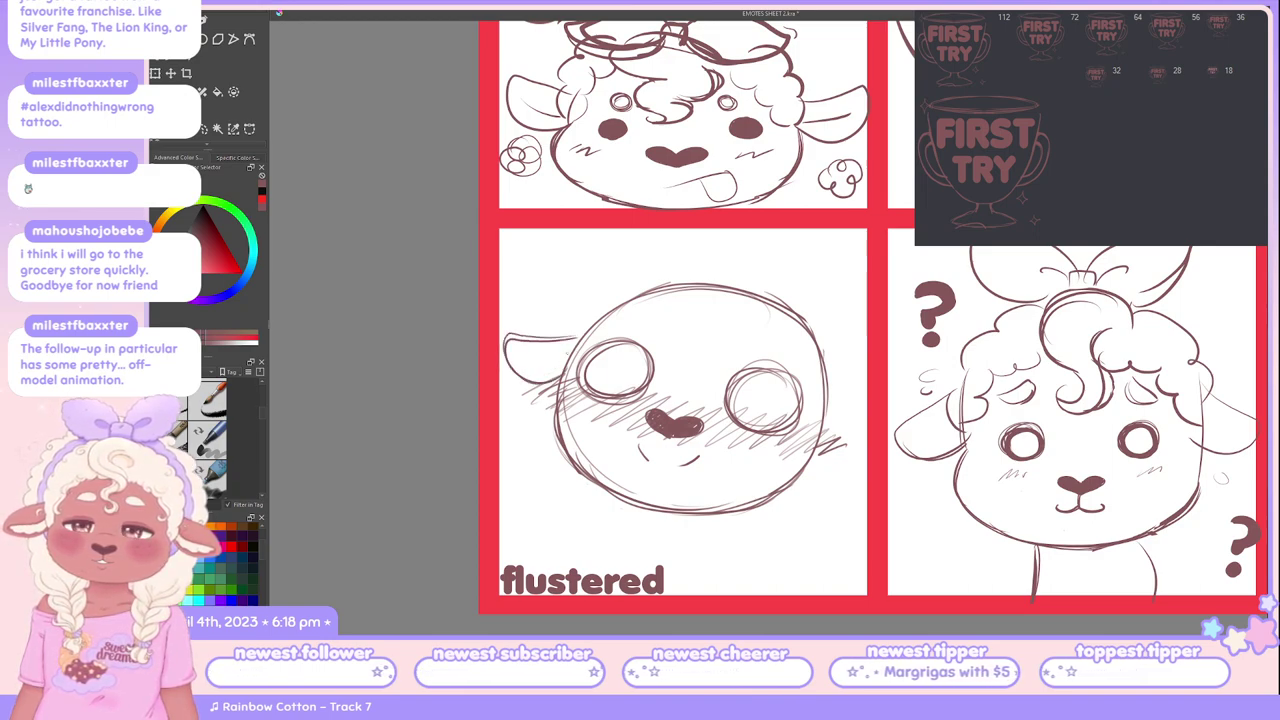
Step: Draw the flustered sheep's right ear as a drooping flap from the head's side out over the cell border
{"action": "mouse_move", "coordinate": [828, 384]}
{"action": "left_mouse_down"}
{"action": "mouse_move", "coordinate": [866, 410]}
{"action": "mouse_move", "coordinate": [867, 338]}
{"action": "left_mouse_up"}
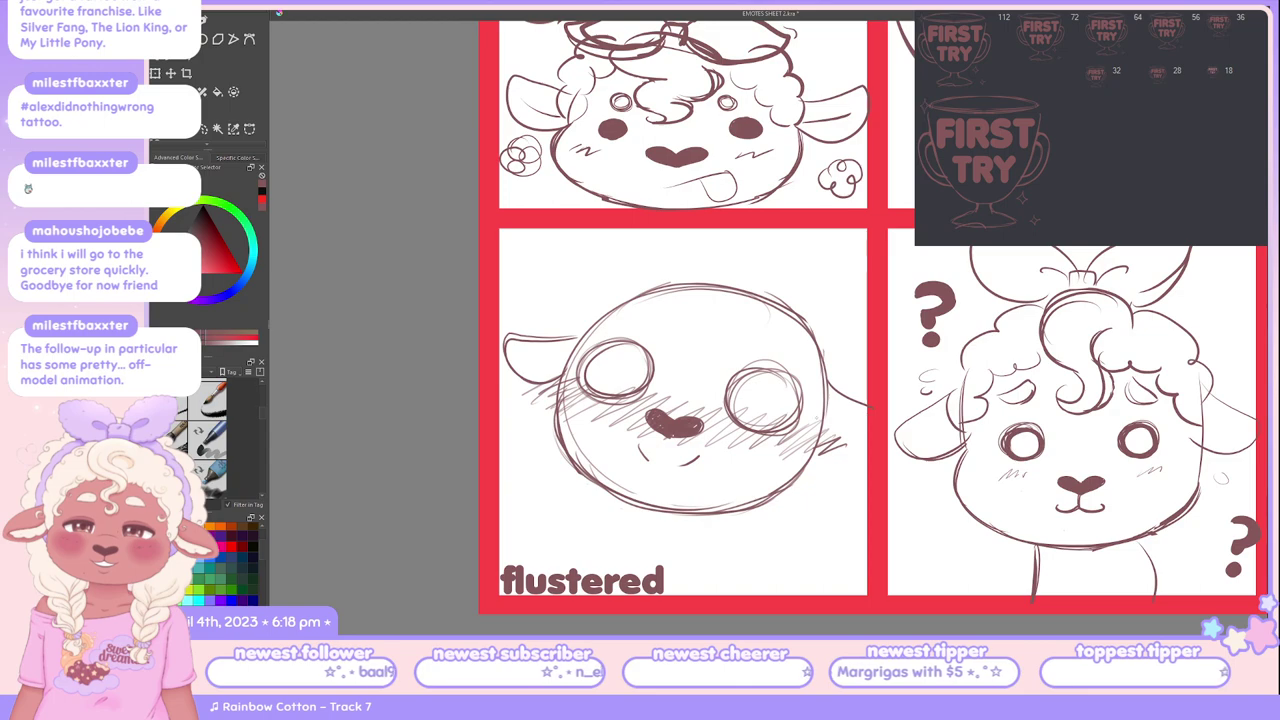
{"action": "key", "text": "ctrl+z"}
{"action": "mouse_move", "coordinate": [830, 446]}
{"action": "left_mouse_down"}
{"action": "mouse_move", "coordinate": [866, 426]}
{"action": "mouse_move", "coordinate": [866, 444]}
{"action": "left_mouse_up"}
{"action": "key", "text": "ctrl+z"}
{"action": "key", "text": "ctrl+z"}
{"action": "key", "text": "ctrl+z"}
{"action": "key", "text": "ctrl+z"}
{"action": "key", "text": "ctrl+z"}
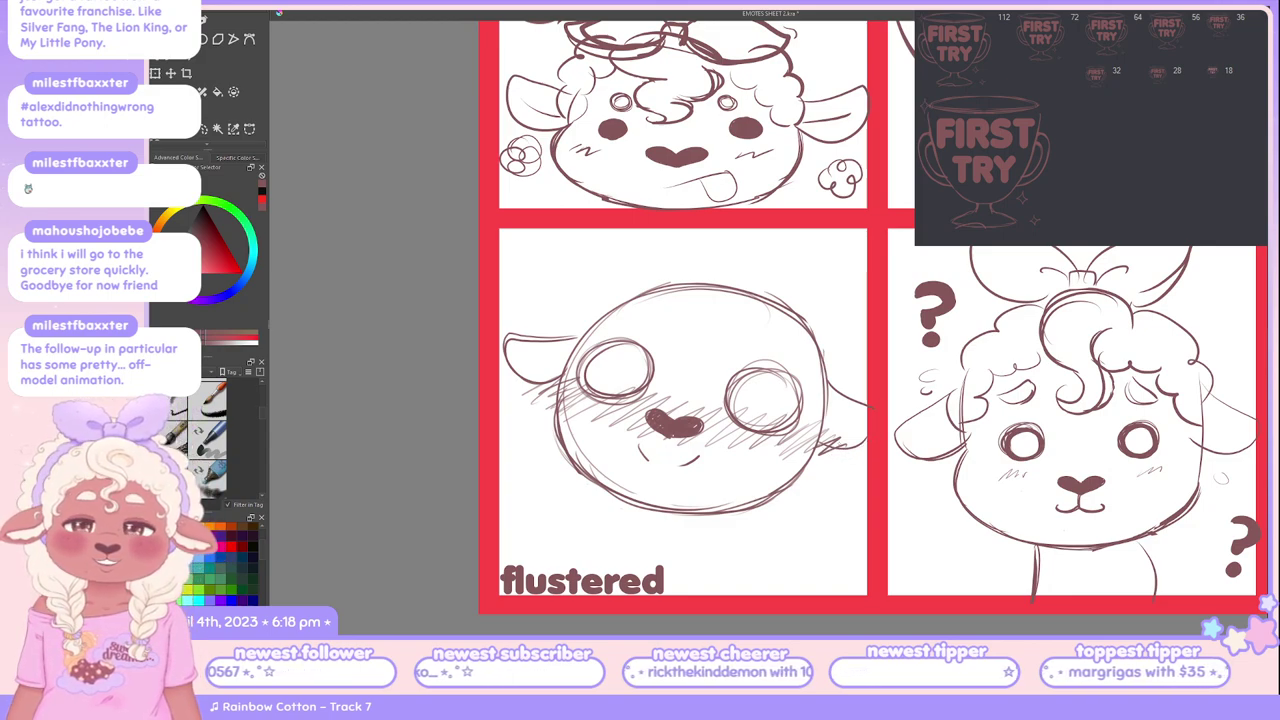
{"action": "left_click_drag", "start_coordinate": [830, 452], "coordinate": [868, 442]}
{"action": "key", "text": "ctrl+z"}
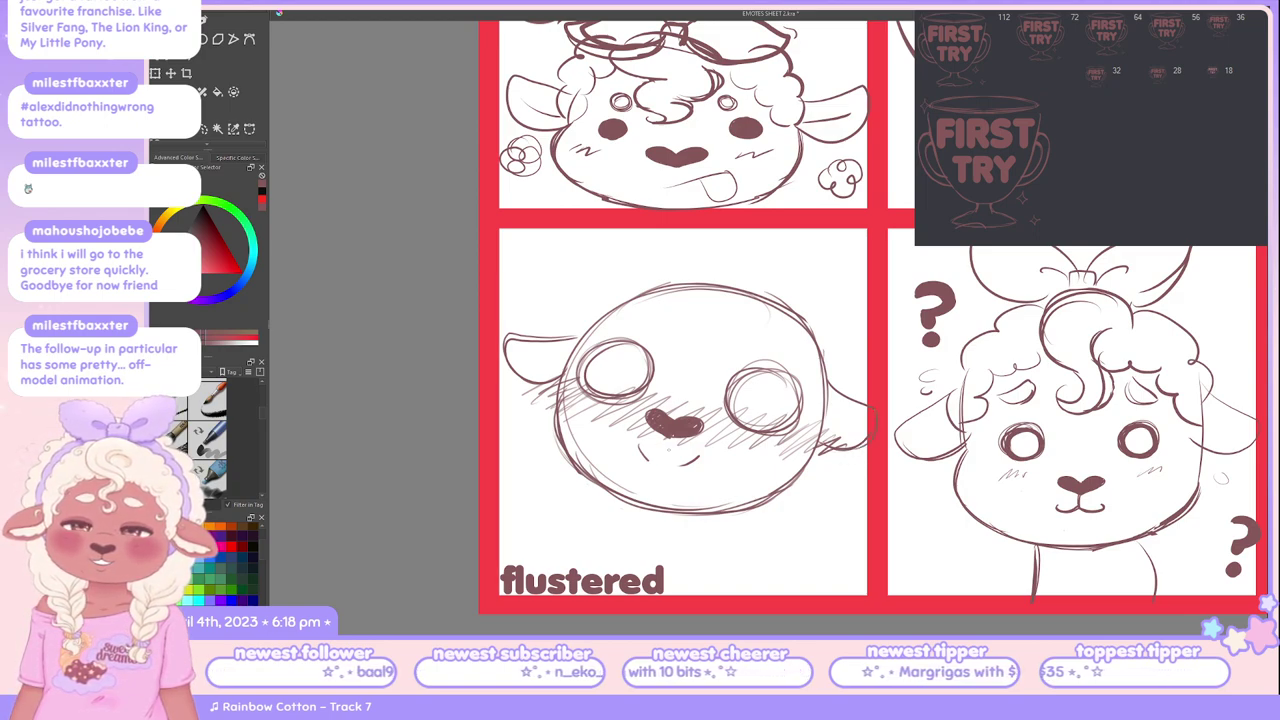
Step: Try a short vertical line under the flustered sheep's nose to join it to the mouth
{"action": "left_click_drag", "start_coordinate": [671, 437], "coordinate": [664, 466]}
{"action": "key", "text": "ctrl+z"}
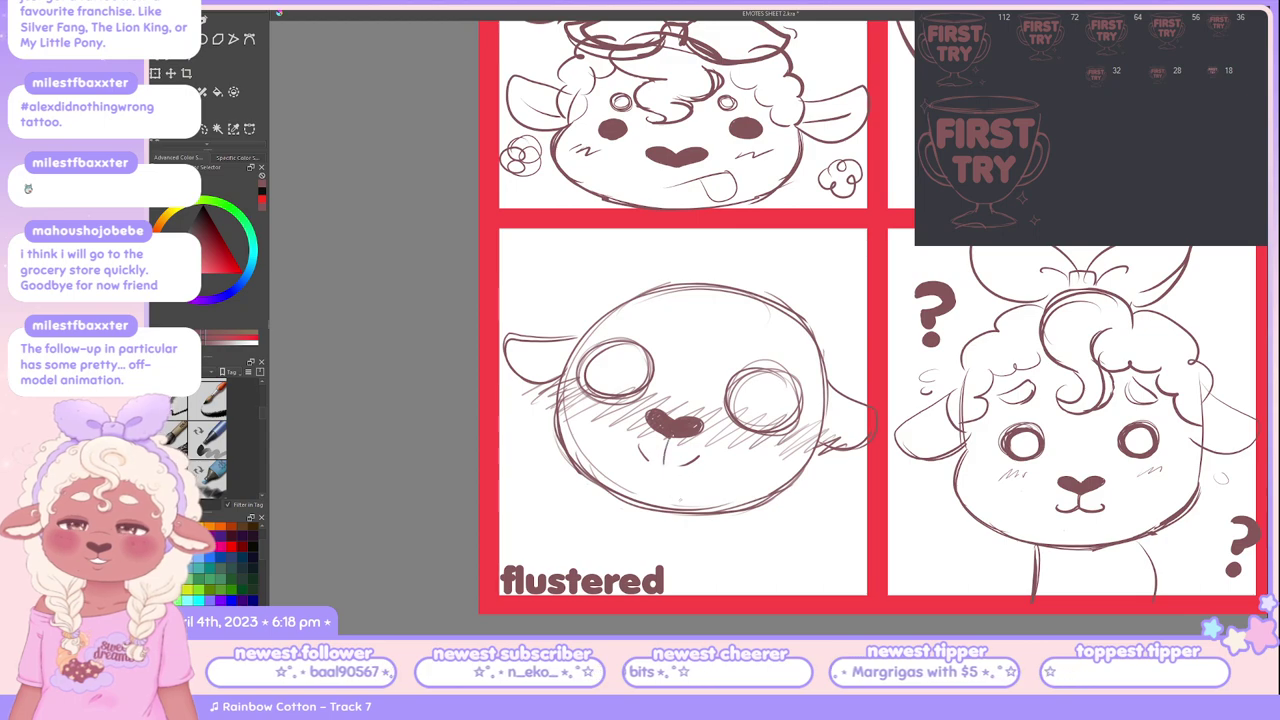
{"action": "key", "text": "ctrl+z"}
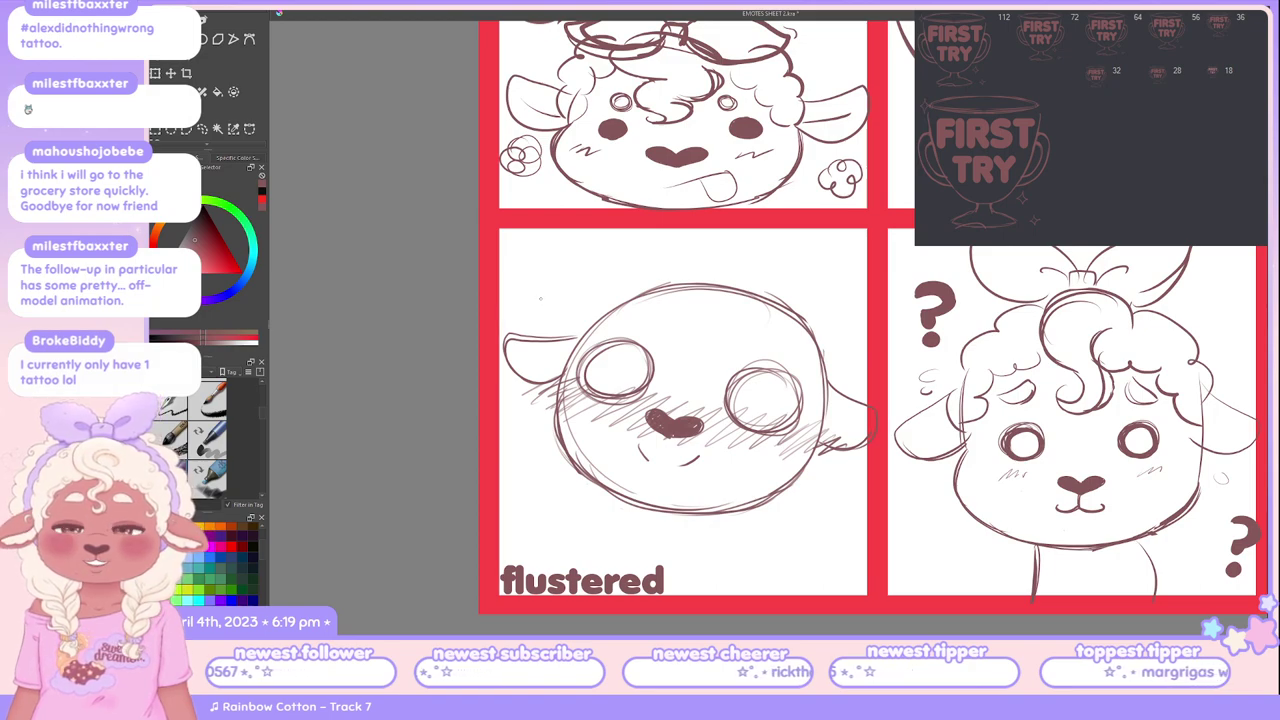
Step: Try adding small sweat drops above the flustered sheep's left ear
{"action": "left_click_drag", "start_coordinate": [543, 256], "coordinate": [530, 270]}
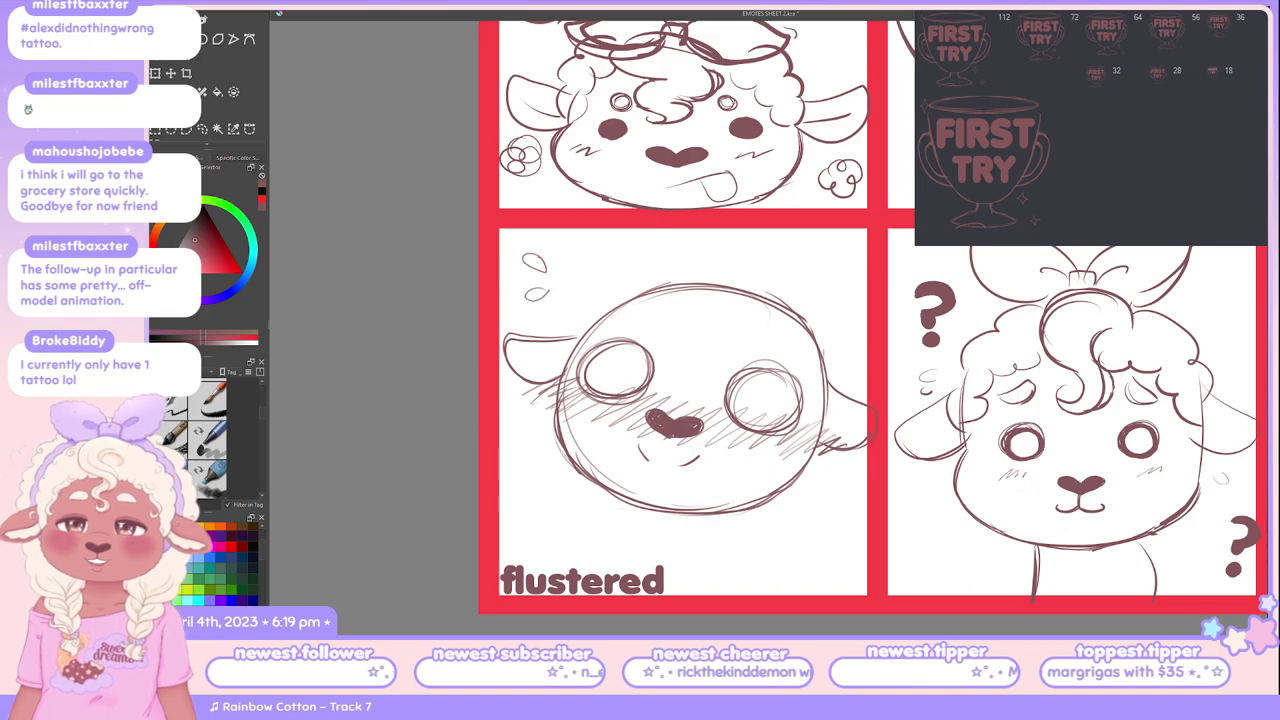
{"action": "mouse_move", "coordinate": [543, 280]}
{"action": "left_mouse_down"}
{"action": "mouse_move", "coordinate": [531, 288]}
{"action": "mouse_move", "coordinate": [548, 289]}
{"action": "left_mouse_up"}
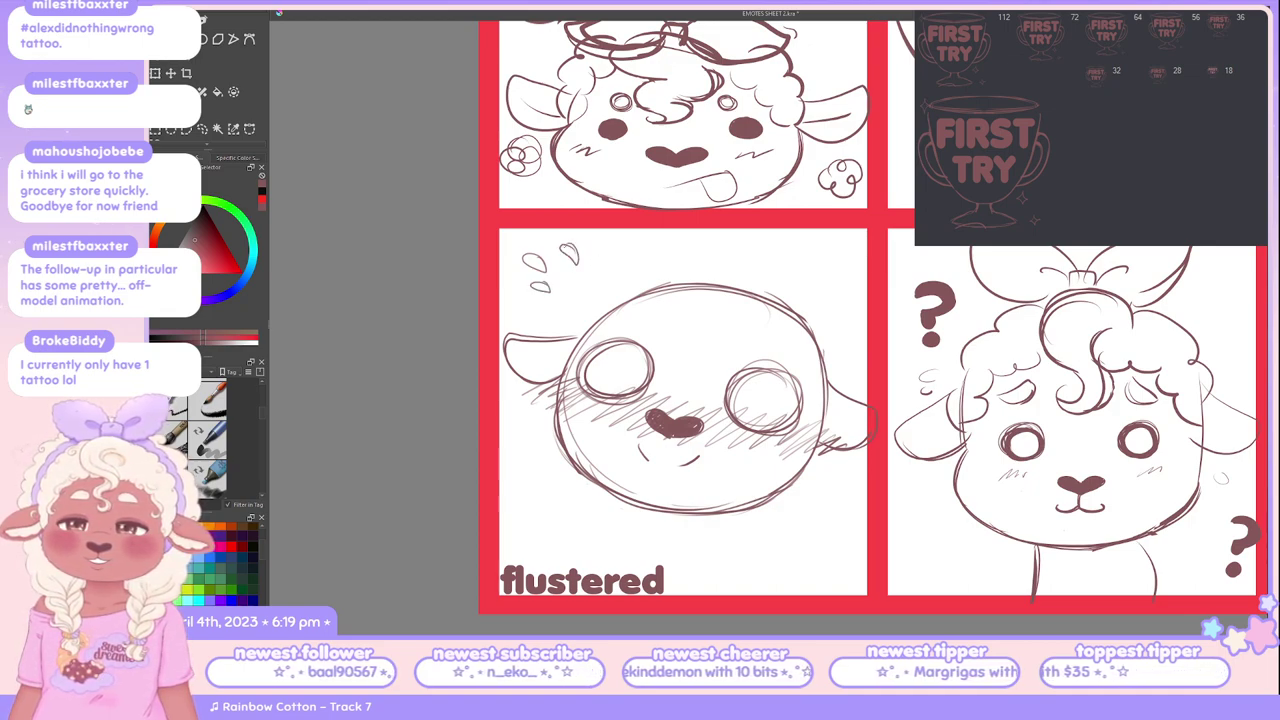
{"action": "key", "text": "ctrl+z"}
{"action": "key", "text": "ctrl+z"}
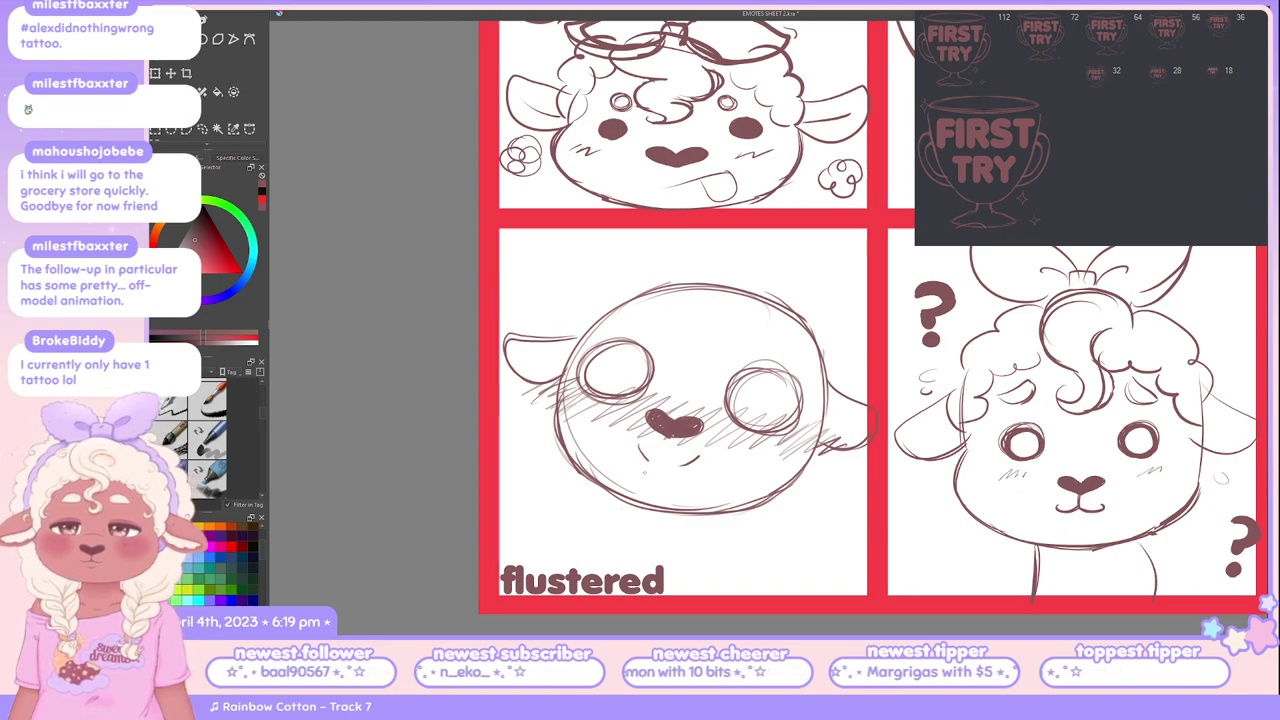
Step: Try finger-like and pointed strokes around the flustered sheep's mouth and chin
{"action": "mouse_move", "coordinate": [644, 458]}
{"action": "left_mouse_down"}
{"action": "mouse_move", "coordinate": [683, 462]}
{"action": "mouse_move", "coordinate": [650, 493]}
{"action": "left_mouse_up"}
{"action": "key", "text": "ctrl+z"}
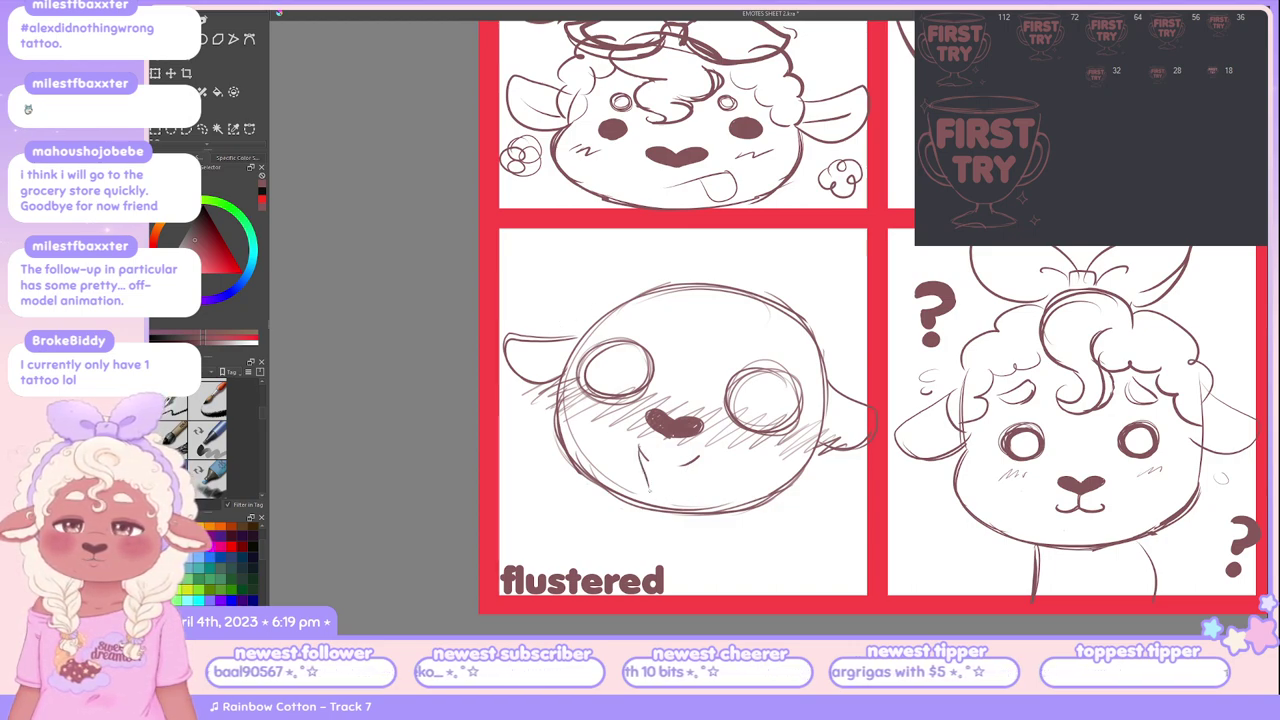
{"action": "left_click_drag", "start_coordinate": [698, 456], "coordinate": [705, 494]}
{"action": "key", "text": "ctrl+z"}
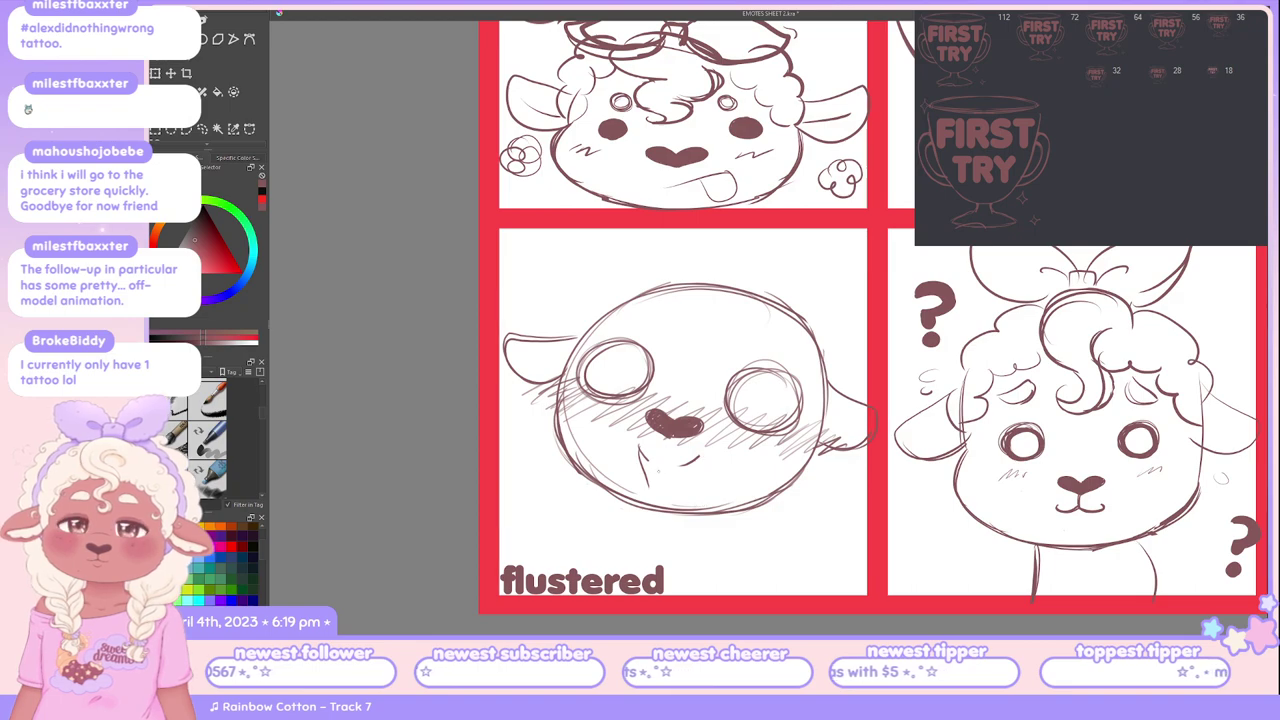
{"action": "key", "text": "ctrl+z"}
{"action": "mouse_move", "coordinate": [641, 447]}
{"action": "left_mouse_down"}
{"action": "mouse_move", "coordinate": [694, 446]}
{"action": "mouse_move", "coordinate": [650, 454]}
{"action": "mouse_move", "coordinate": [700, 460]}
{"action": "mouse_move", "coordinate": [680, 490]}
{"action": "left_mouse_up"}
{"action": "key", "text": "ctrl+z"}
{"action": "key", "text": "ctrl+z"}
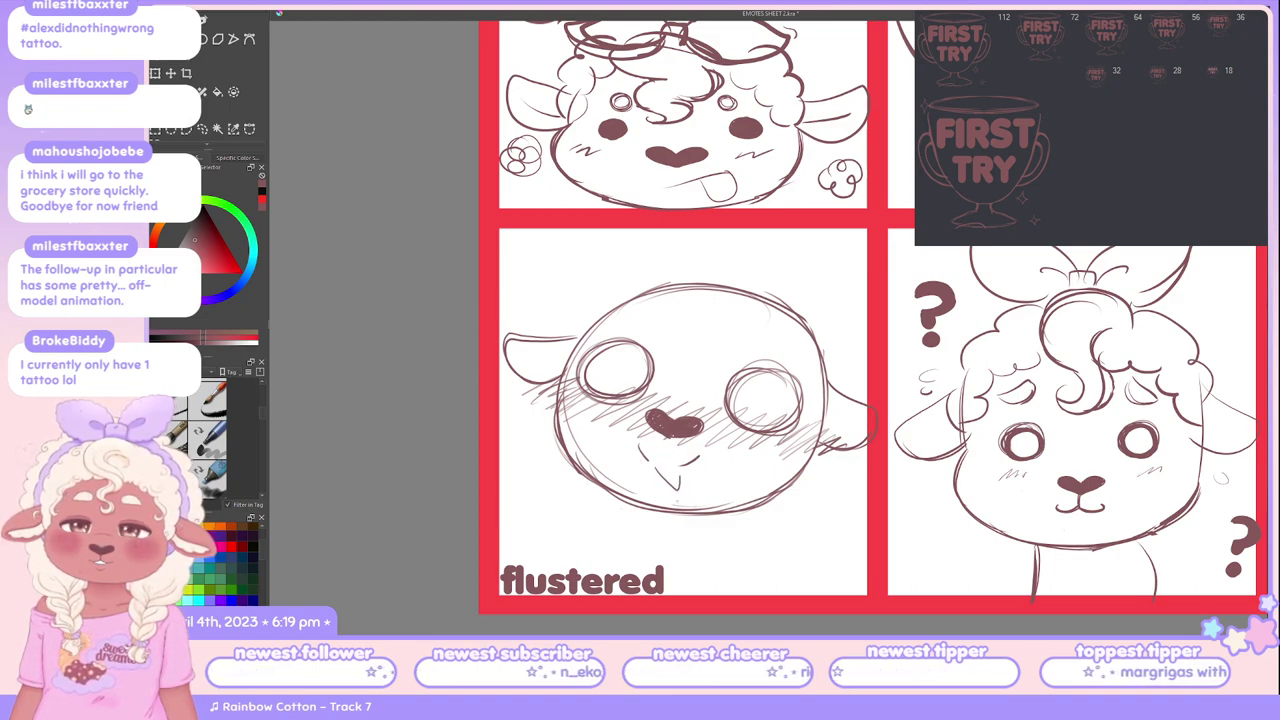
{"action": "key", "text": "ctrl+z"}
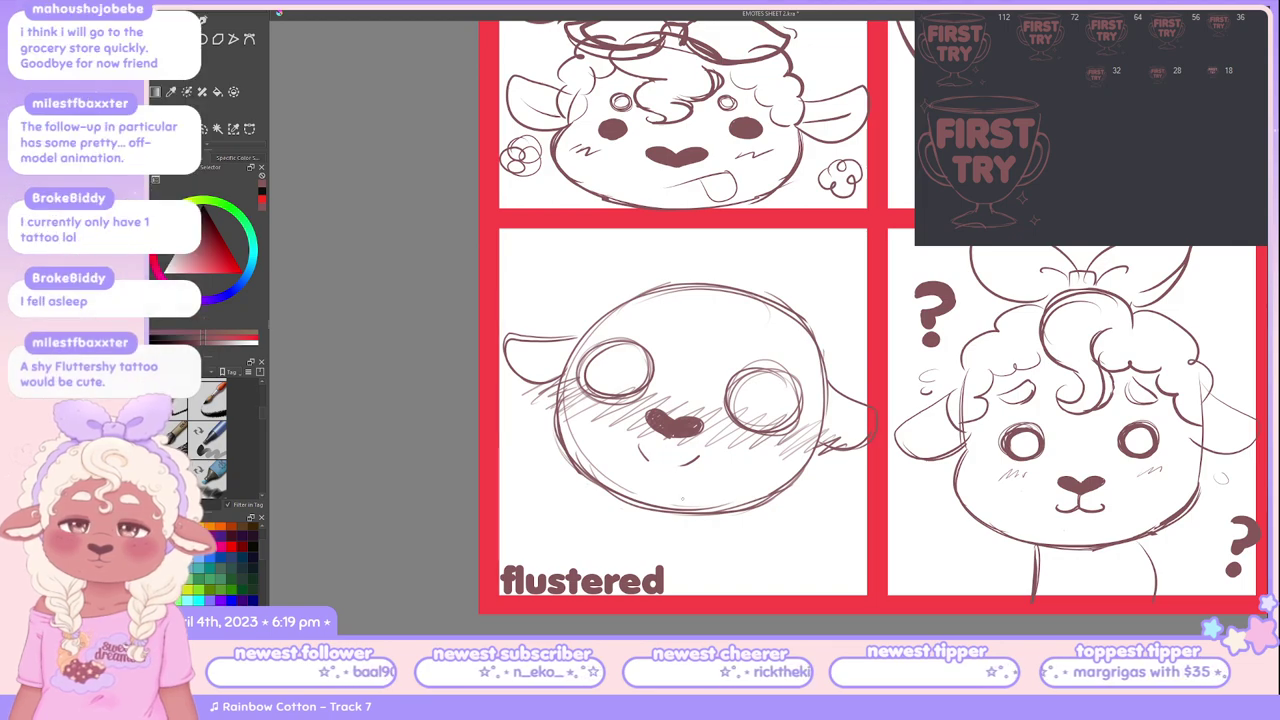
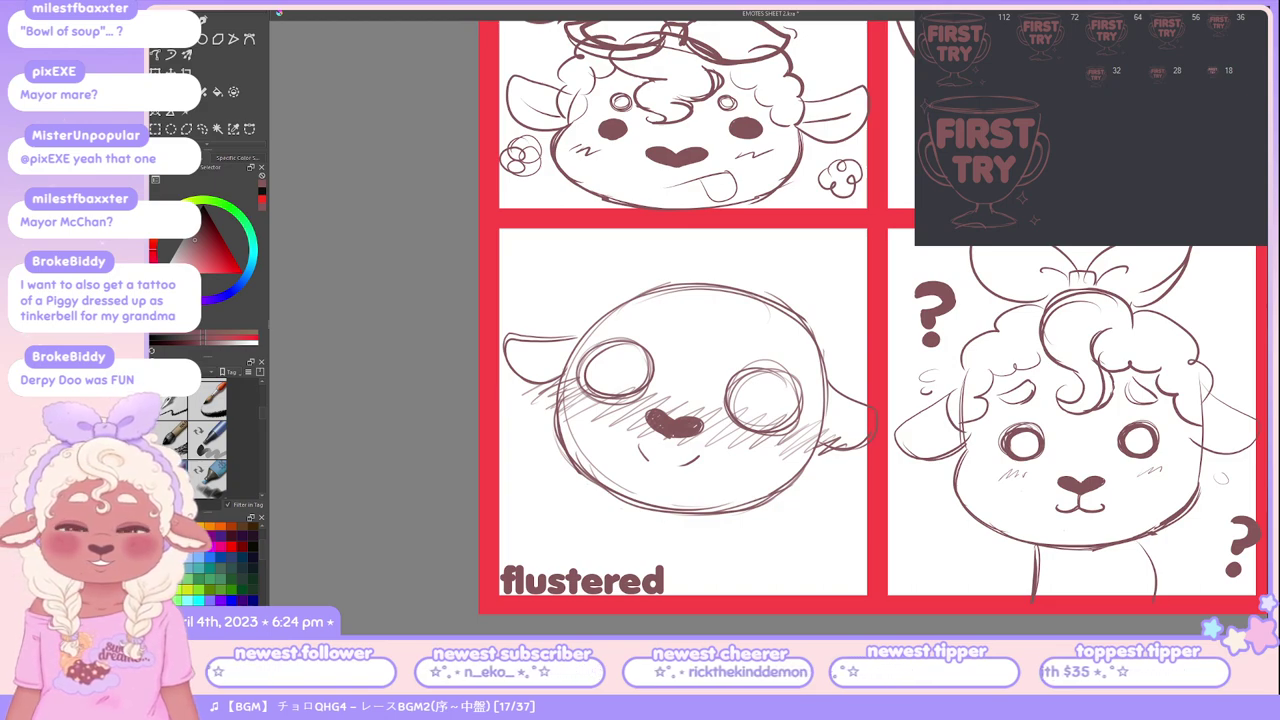
Step: Switch to the document with the pink butterfly pony photo and look at the whole toy
{"action": "key", "text": "ctrl+Tab"}
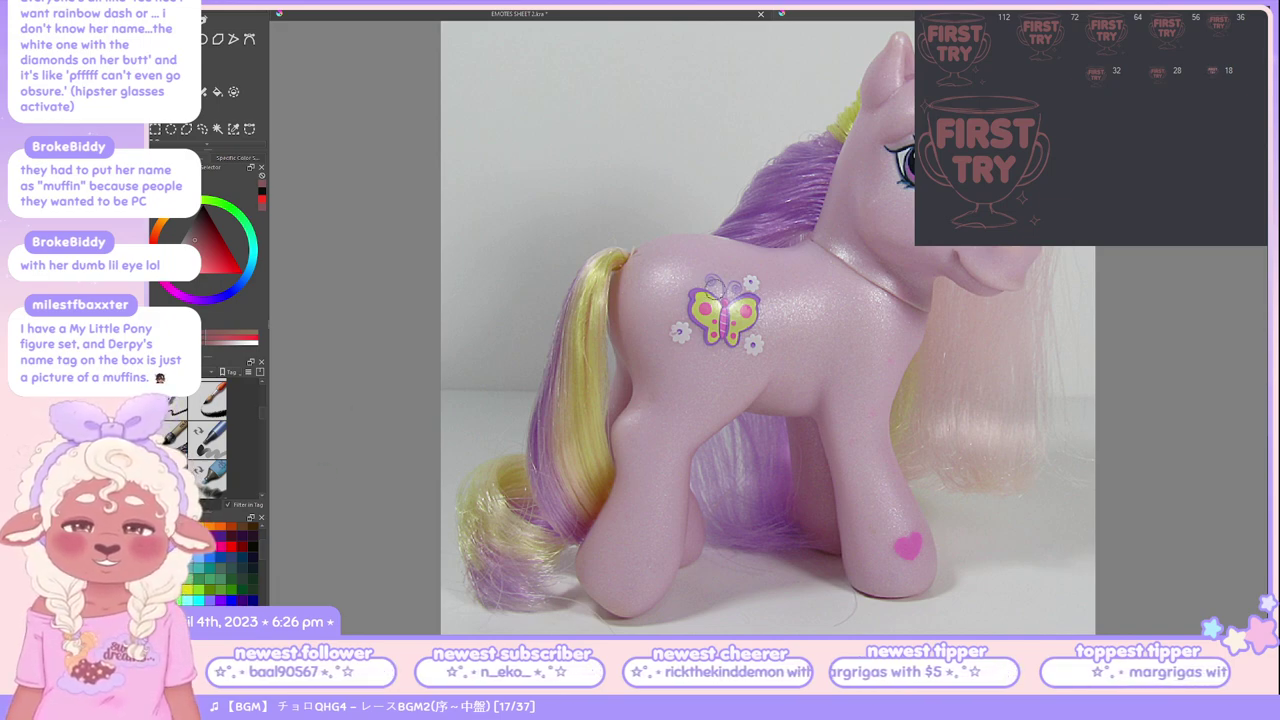
{"action": "scroll", "coordinate": [889, 367], "scroll_direction": "down", "scroll_amount": 2}
{"action": "scroll", "coordinate": [898, 378], "scroll_direction": "up", "scroll_amount": 1}
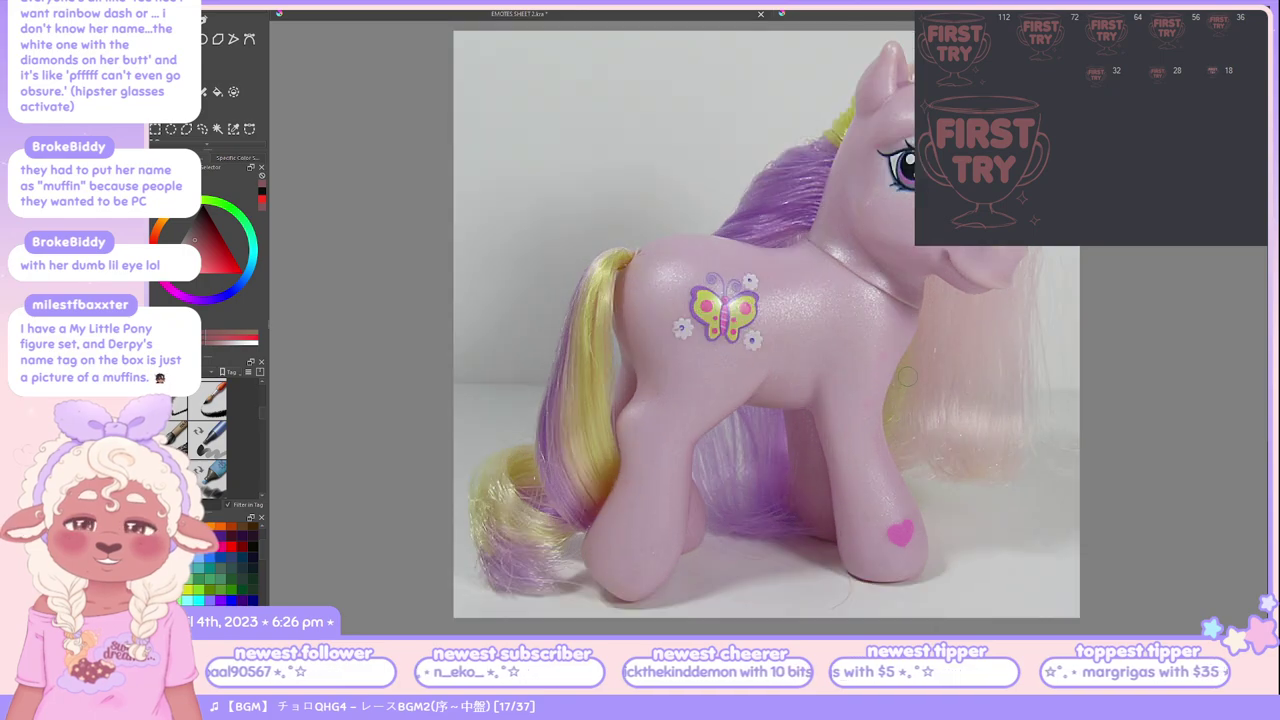
{"action": "left_click_drag", "start_coordinate": [908, 377], "coordinate": [882, 363]}
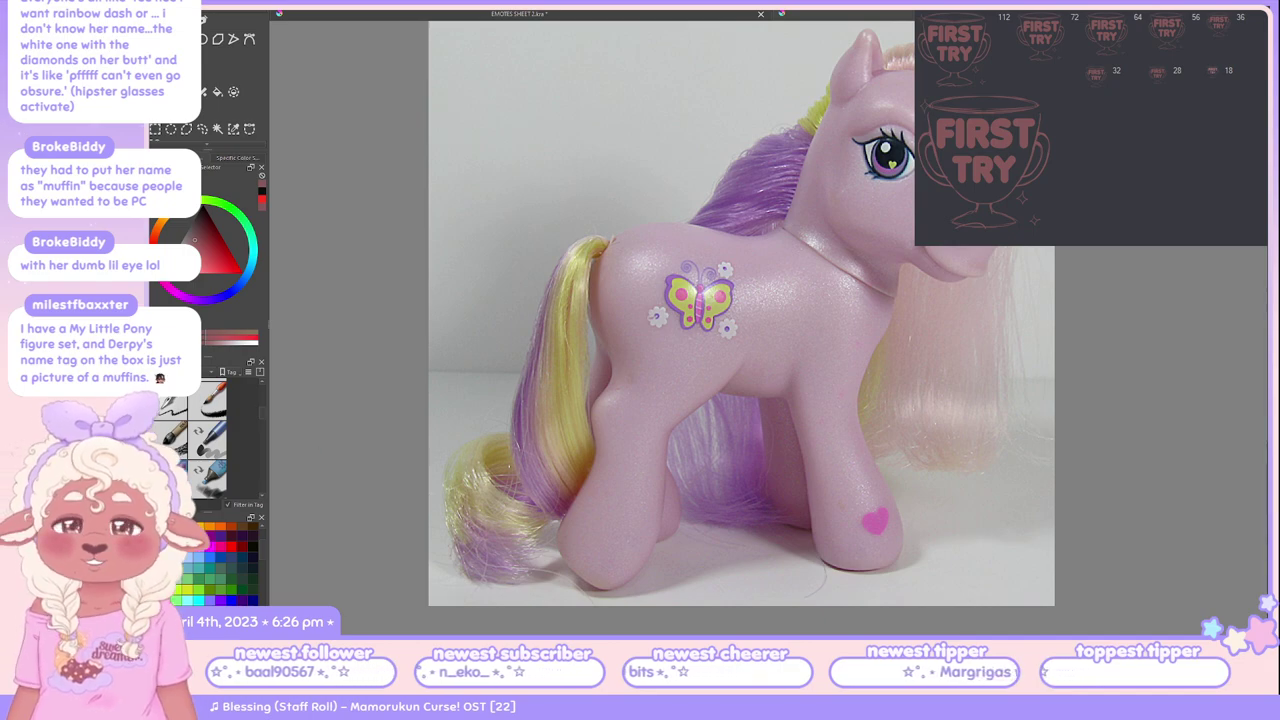
Step: Paste the pink unicorn pony photo and enlarge it to cover most of the butterfly pony image
{"action": "key", "text": "ctrl+v"}
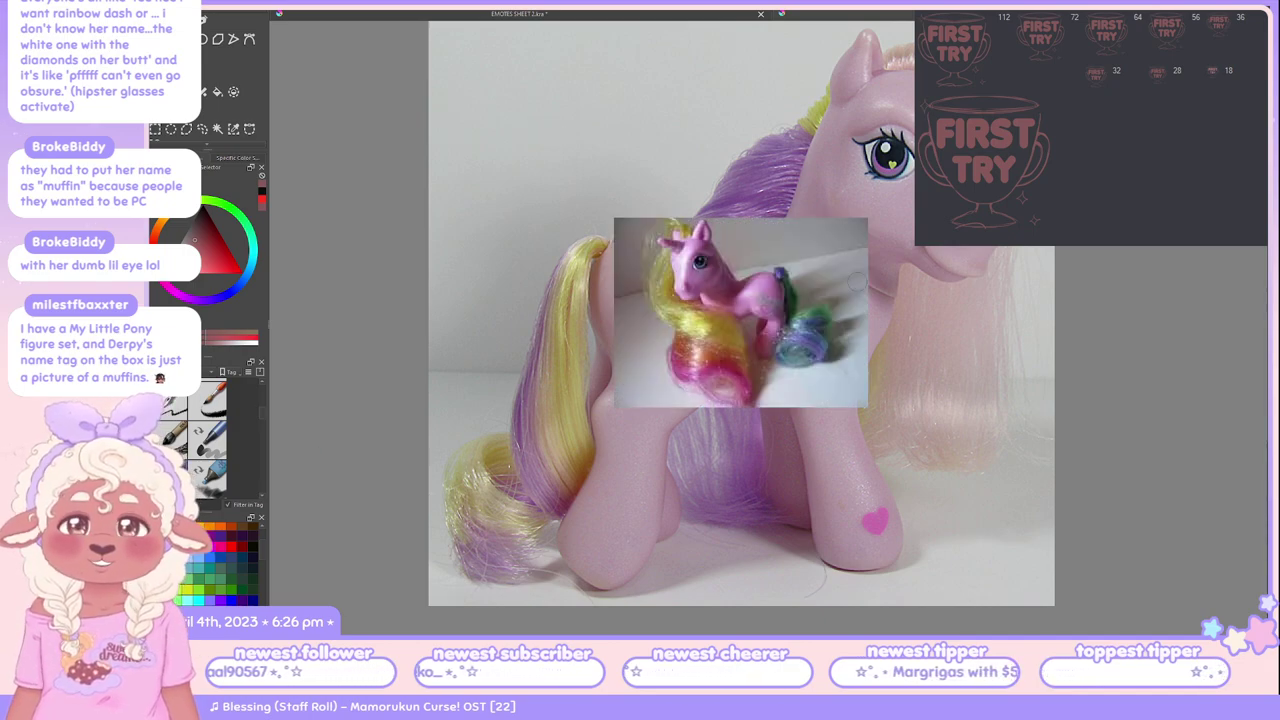
{"action": "key", "text": "ctrl+t"}
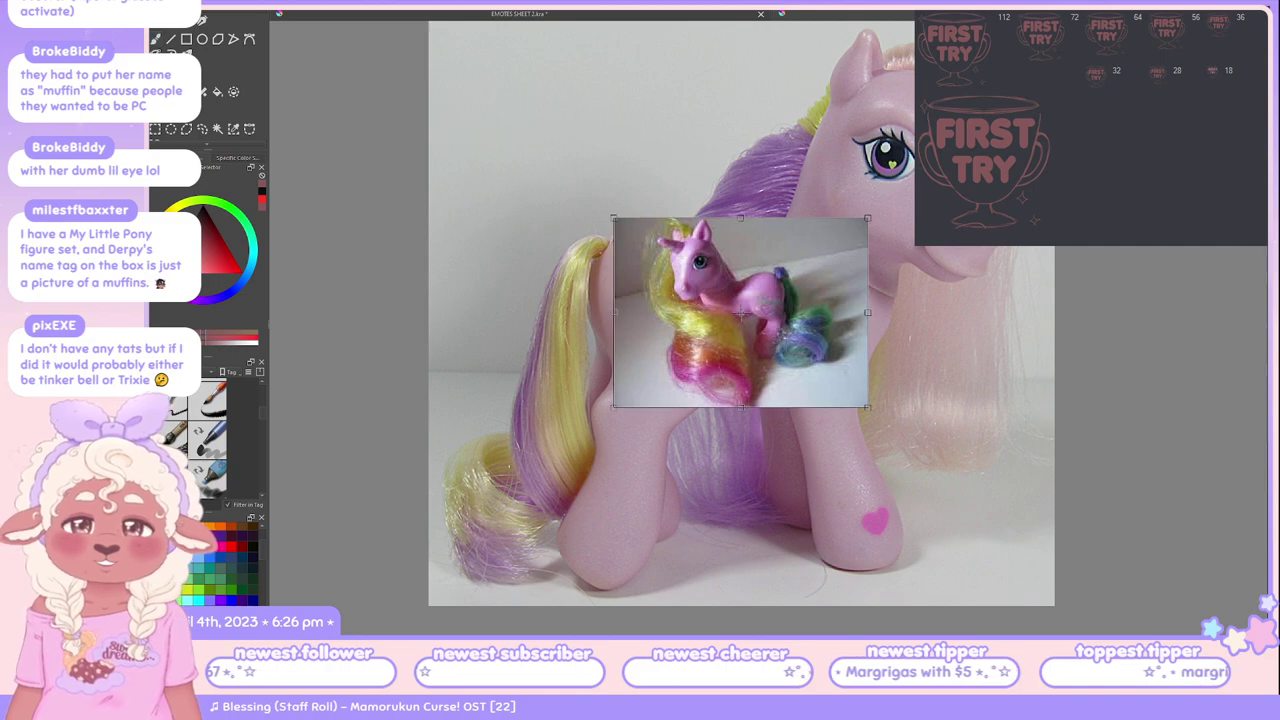
{"action": "left_click_drag", "start_coordinate": [740, 312], "coordinate": [560, 126]}
{"action": "left_click_drag", "start_coordinate": [687, 221], "coordinate": [1048, 490]}
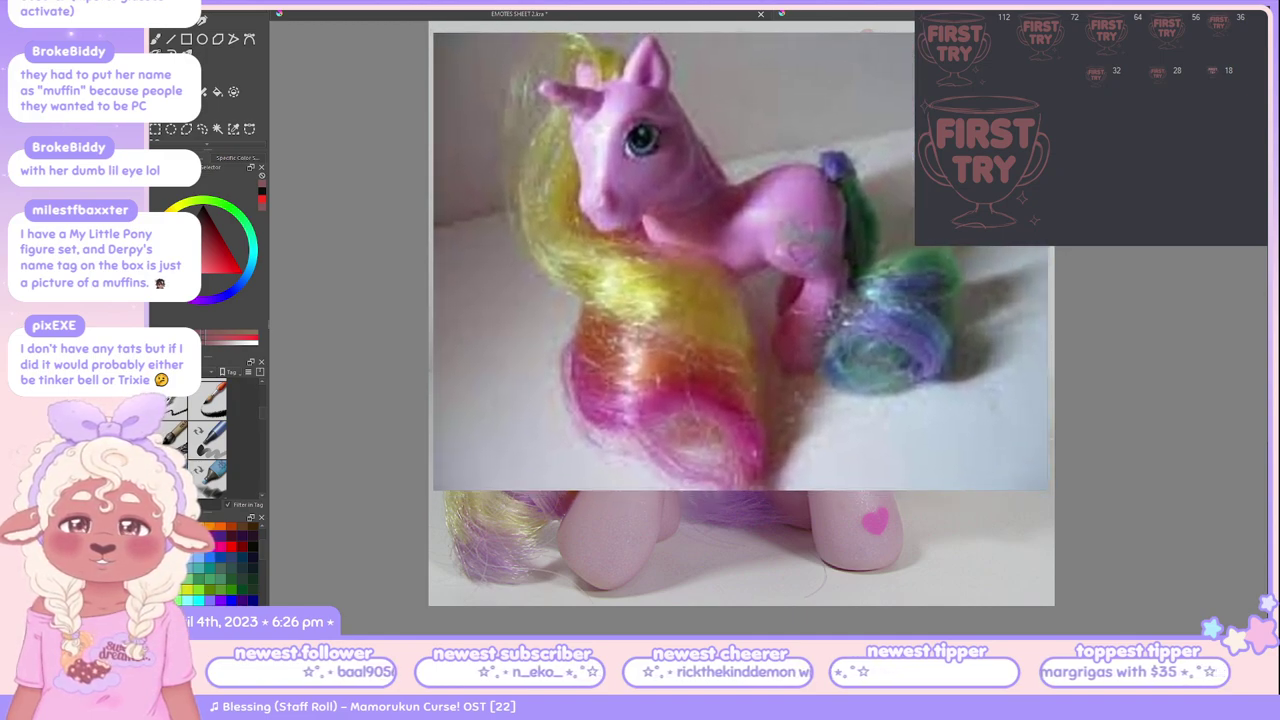
{"action": "left_click_drag", "start_coordinate": [739, 264], "coordinate": [747, 297]}
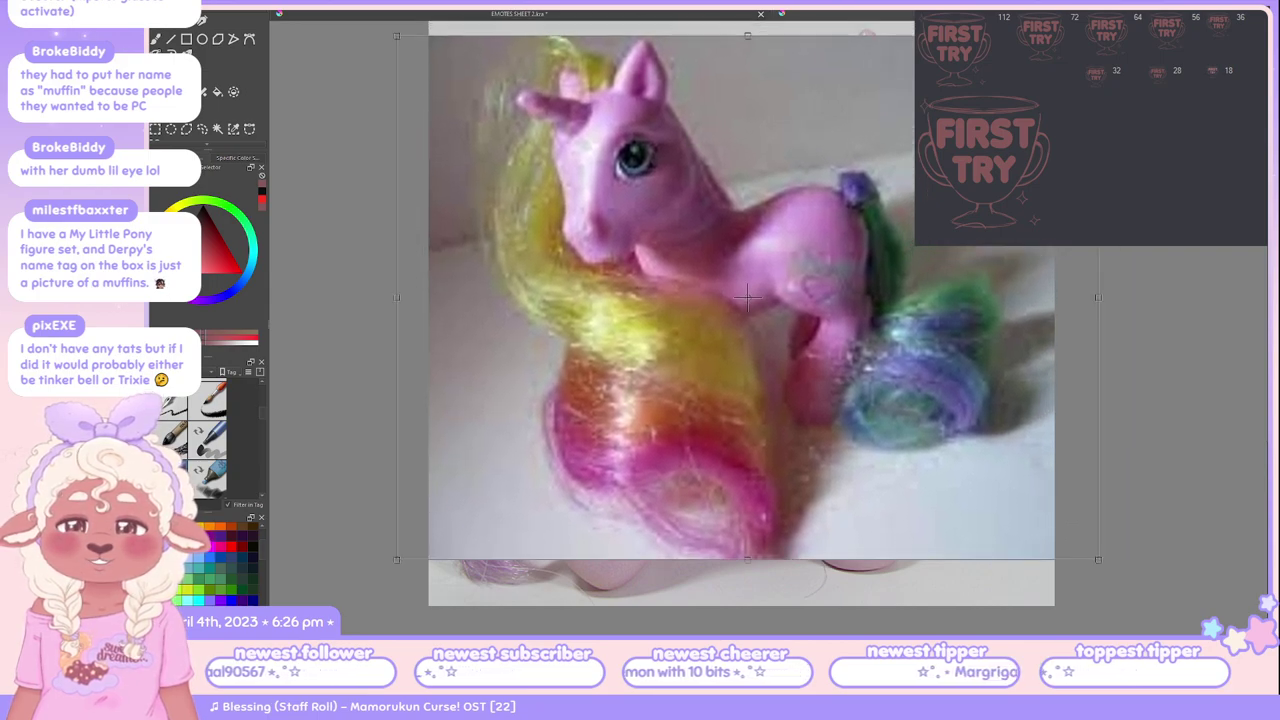
{"action": "key", "text": "b"}
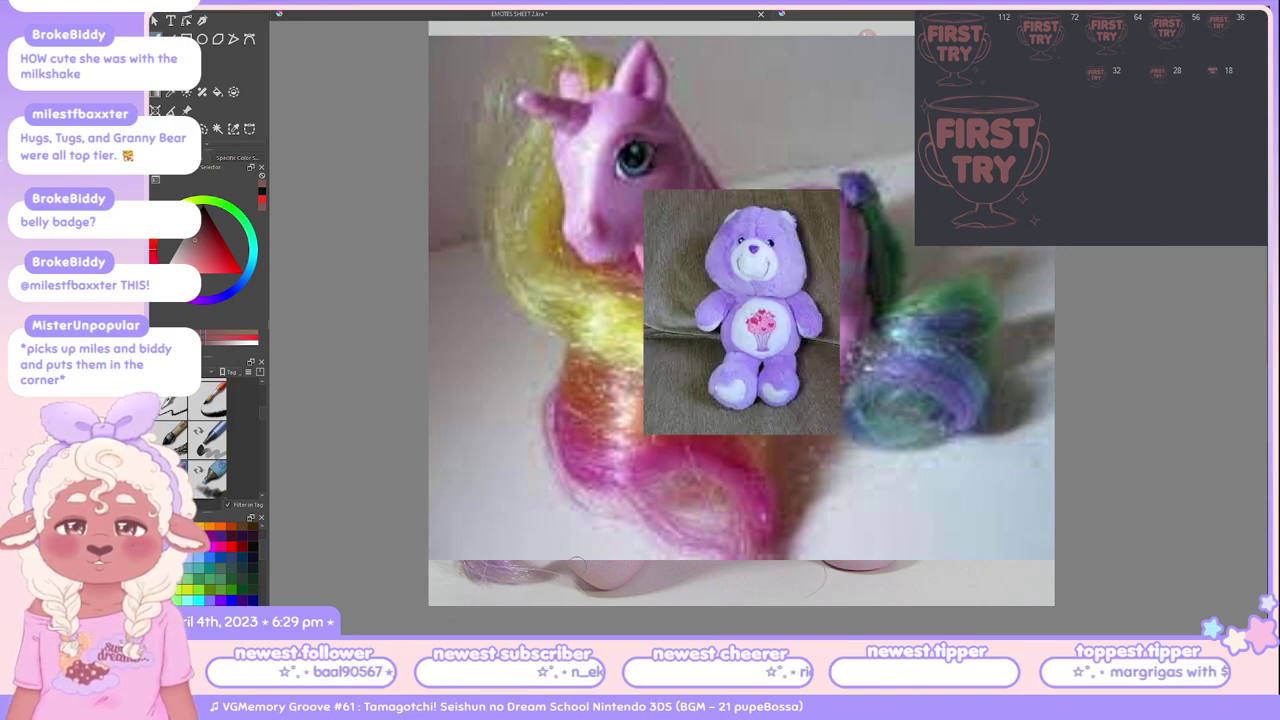
Step: Move the pasted purple Care Bear photo upward and enlarge it to nearly the canvas height
{"action": "left_click_drag", "start_coordinate": [737, 309], "coordinate": [610, 197]}
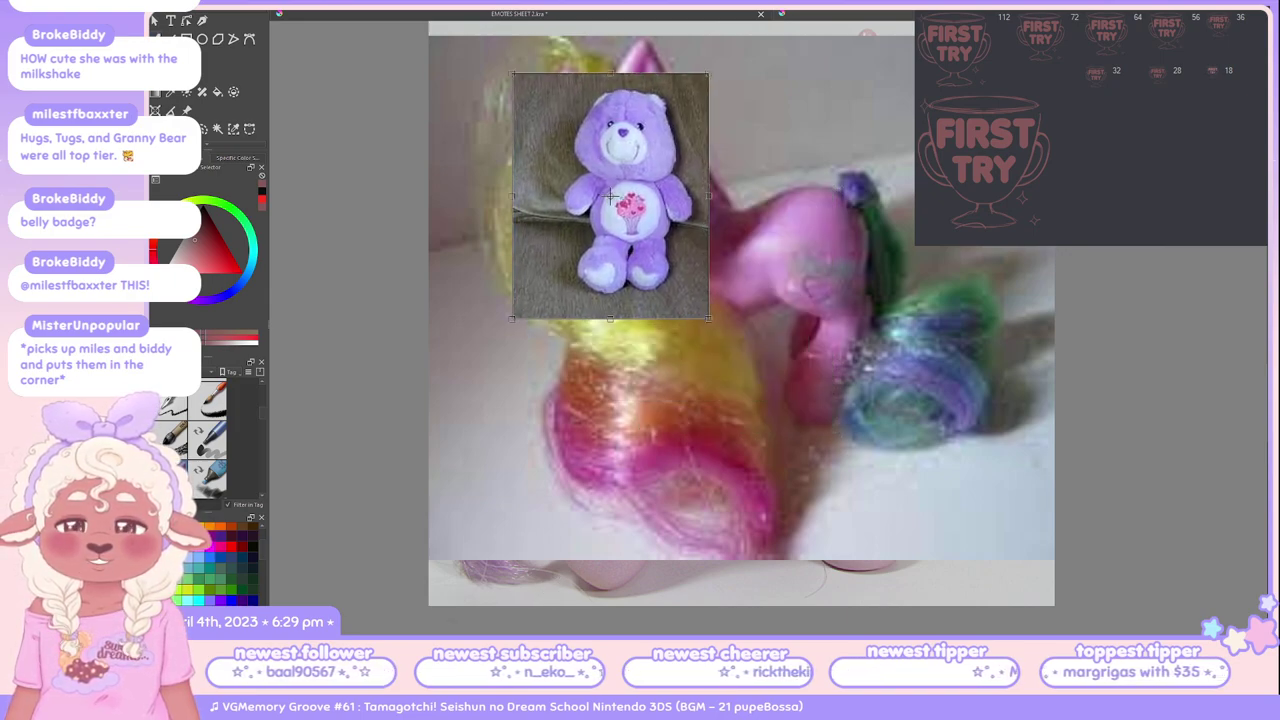
{"action": "left_click_drag", "start_coordinate": [708, 318], "coordinate": [916, 577]}
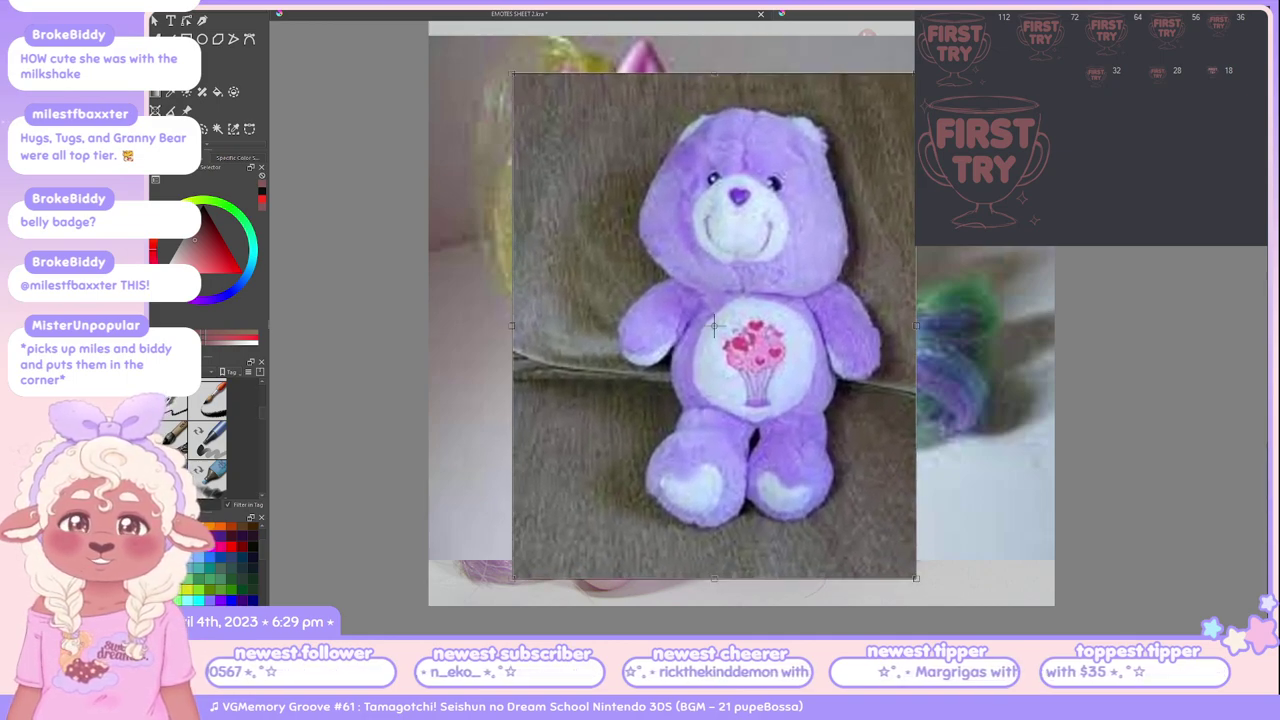
{"action": "key", "text": "Return"}
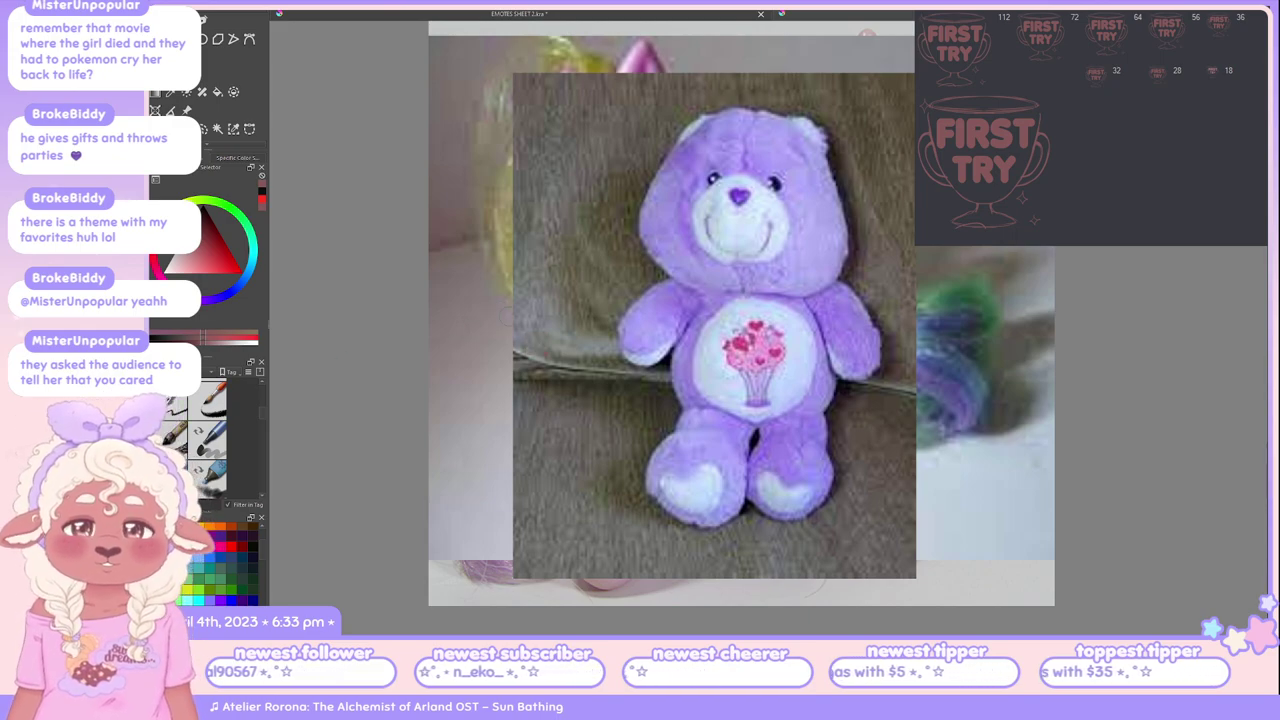
Step: Paste the Fizzy pony card over the reference photos and open it as a separate new document
{"action": "key", "text": "ctrl+v"}
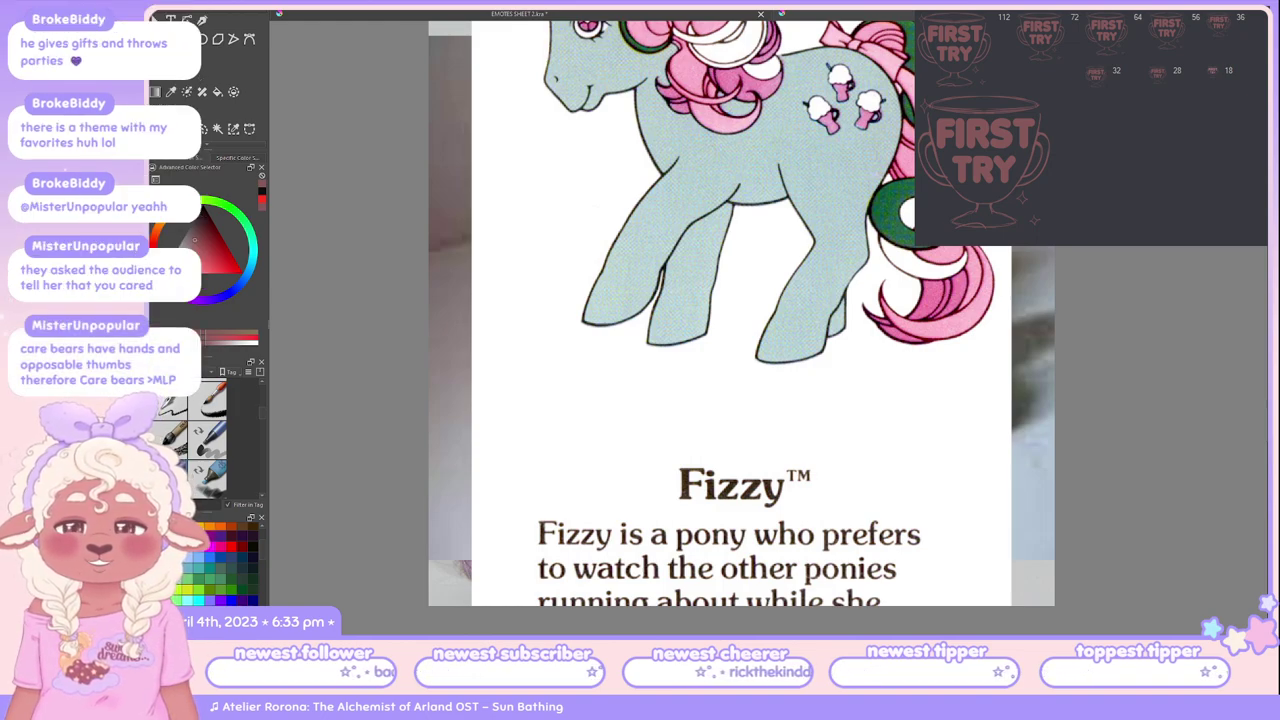
{"action": "key", "text": "ctrl+shift+n"}
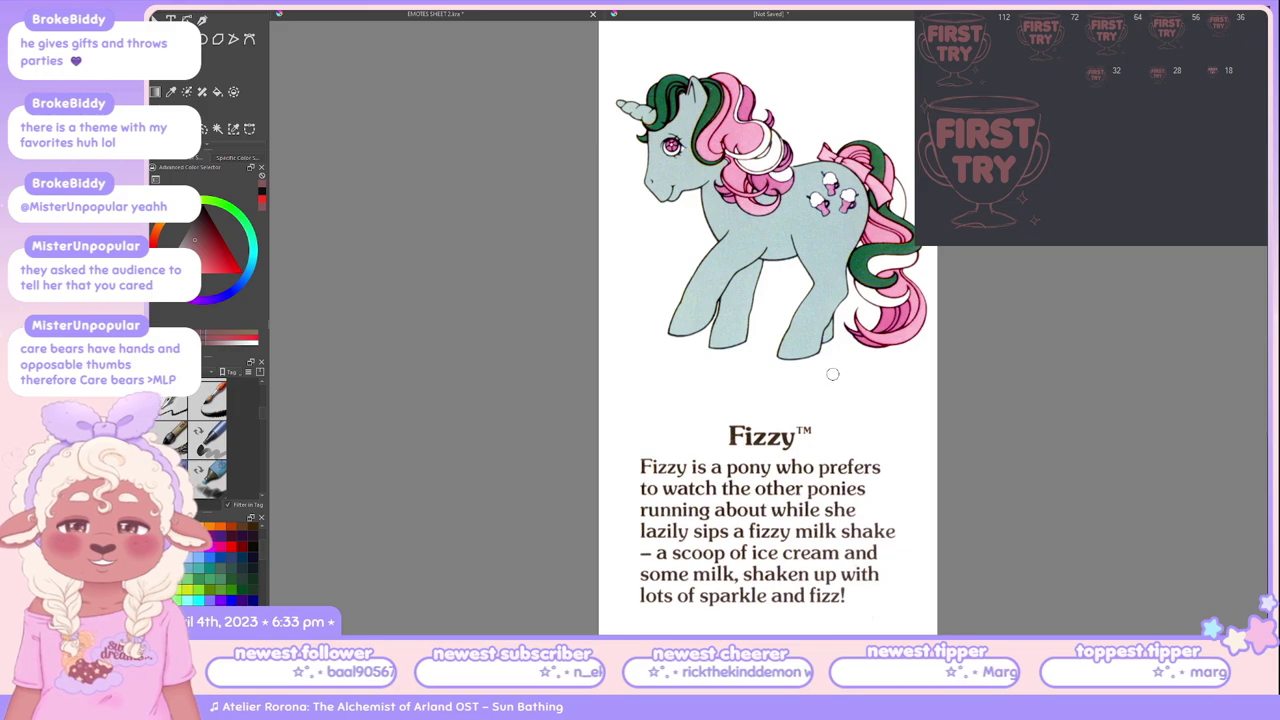
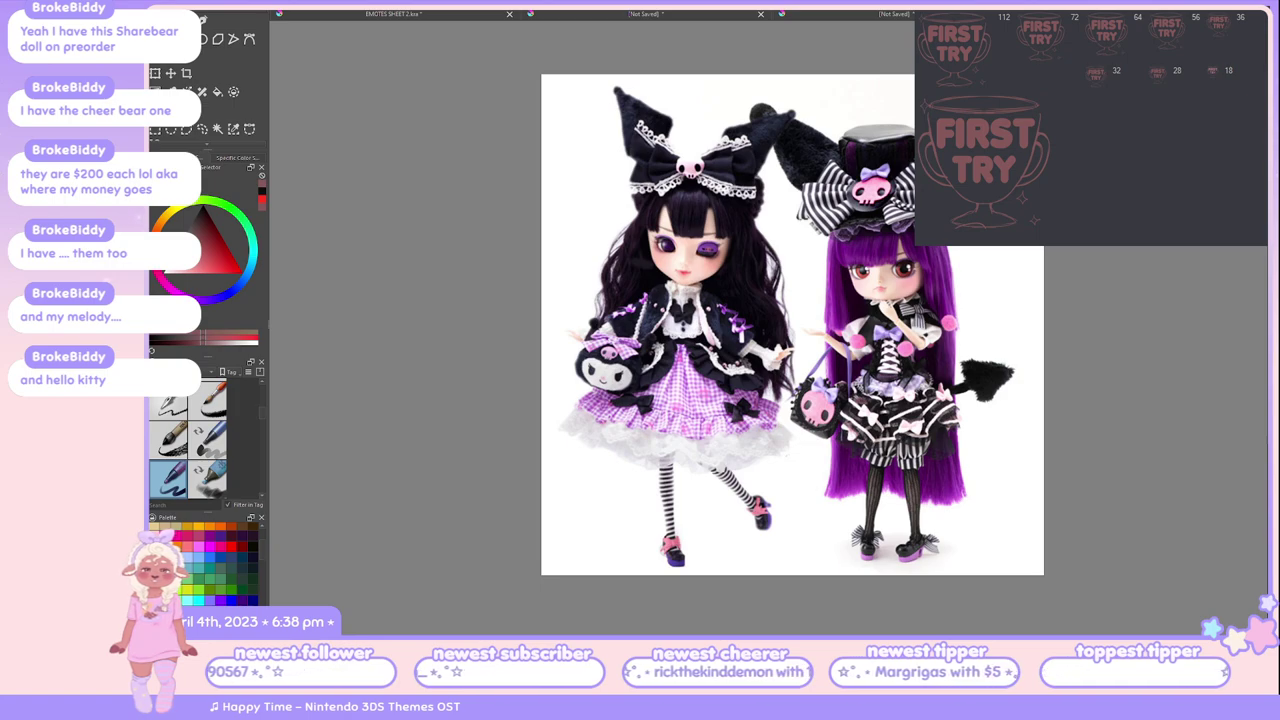
Step: Close the doll and Fizzy pony reference documents and return to the flustered sheep's cell on the emote sheet
{"action": "key", "text": "ctrl+w"}
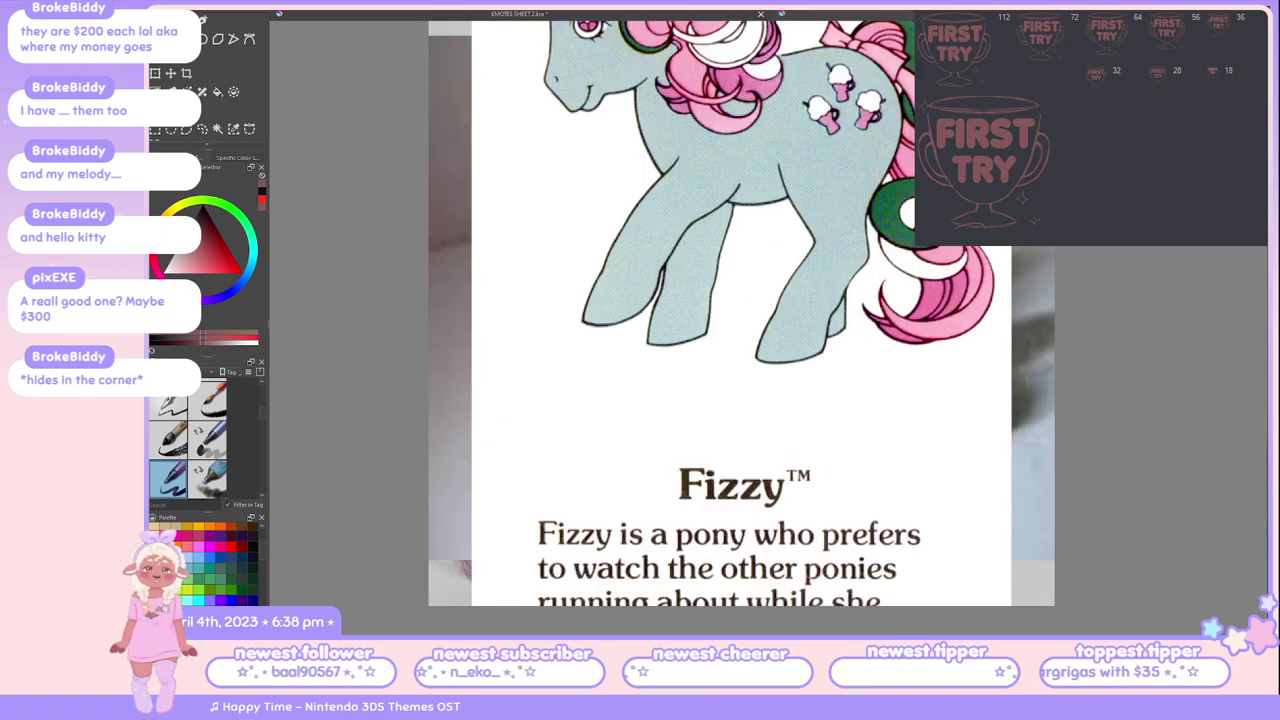
{"action": "key", "text": "ctrl+Tab"}
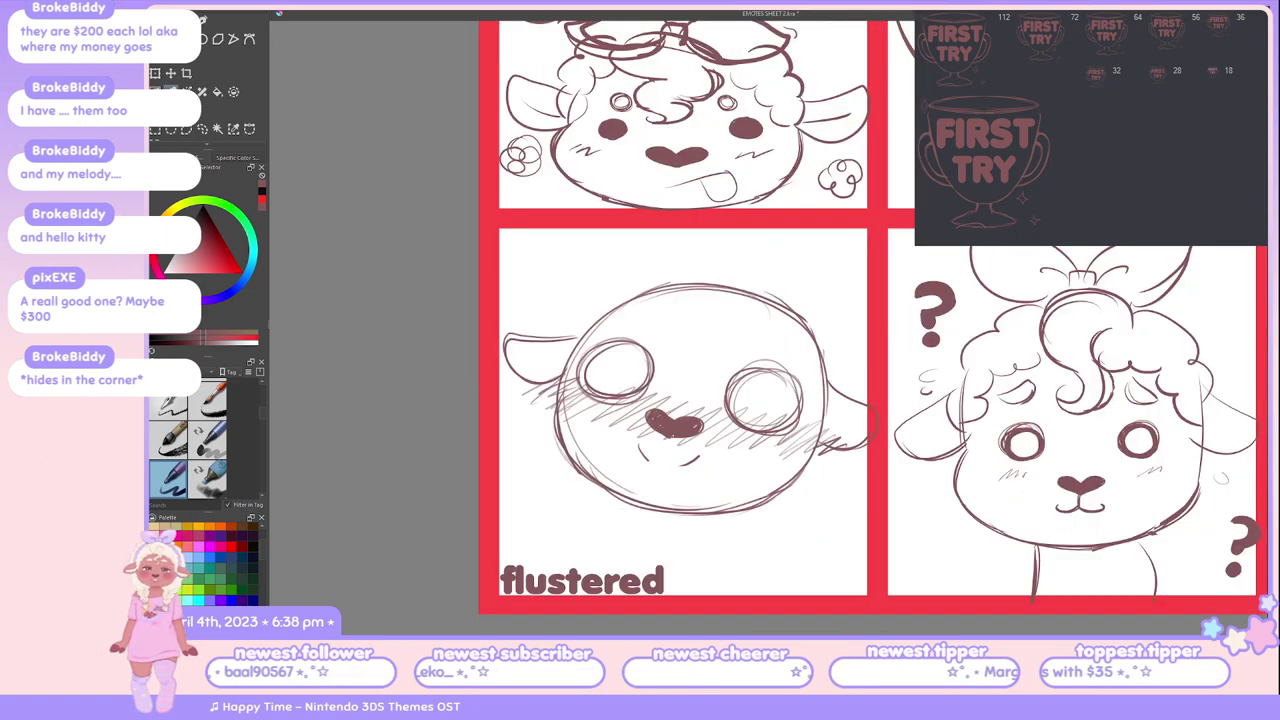
{"action": "key", "text": "minus"}
{"action": "key", "text": "minus"}
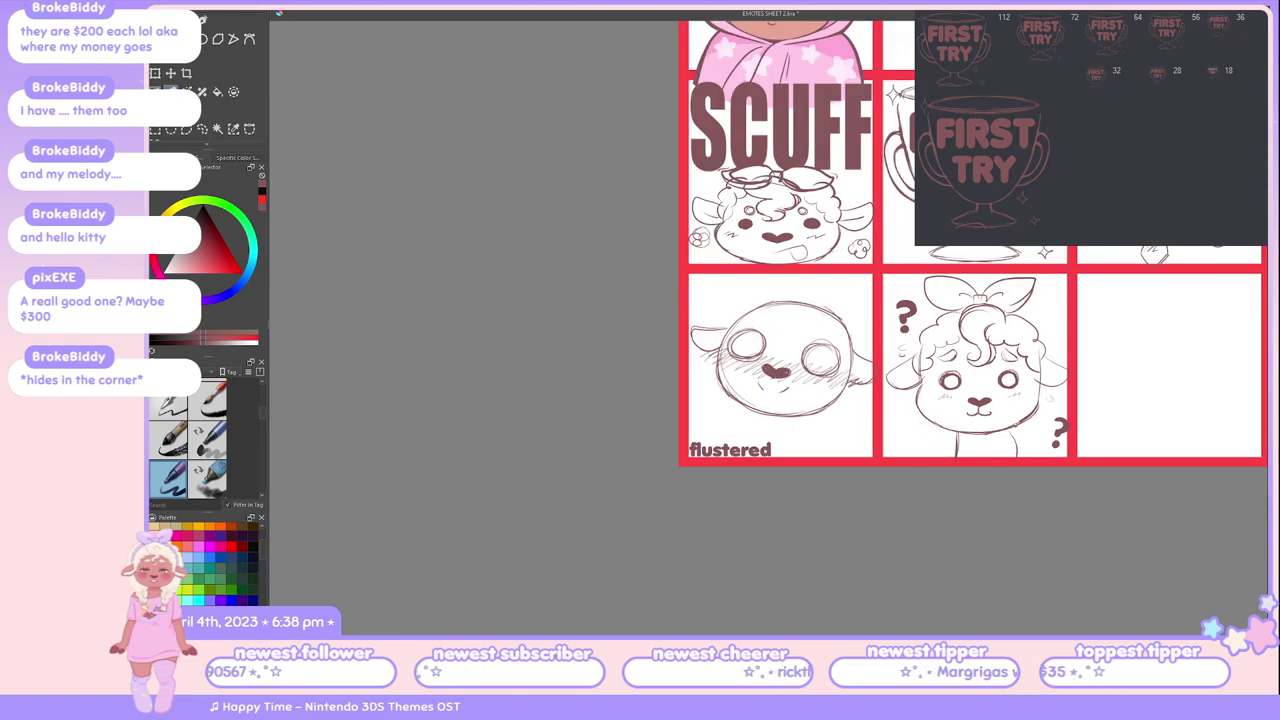
{"action": "scroll", "coordinate": [910, 300], "scroll_direction": "up", "scroll_amount": 3}
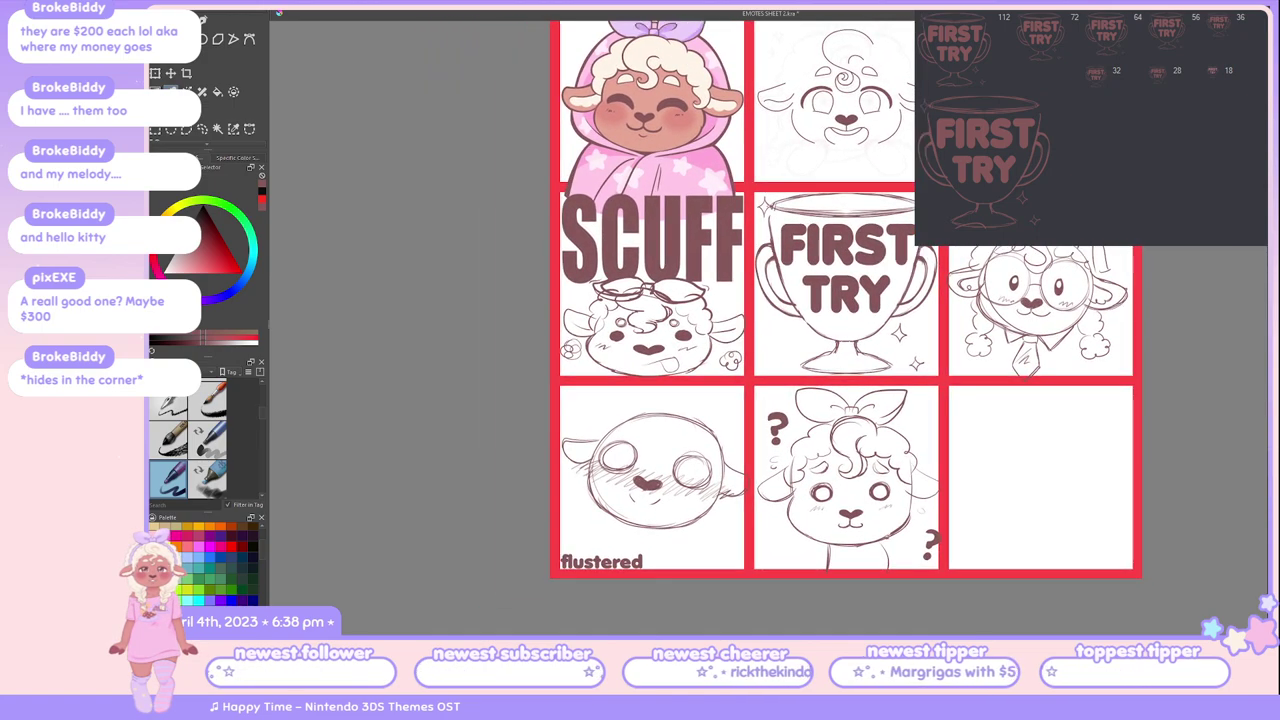
{"action": "scroll", "coordinate": [850, 300], "scroll_direction": "down", "scroll_amount": 2}
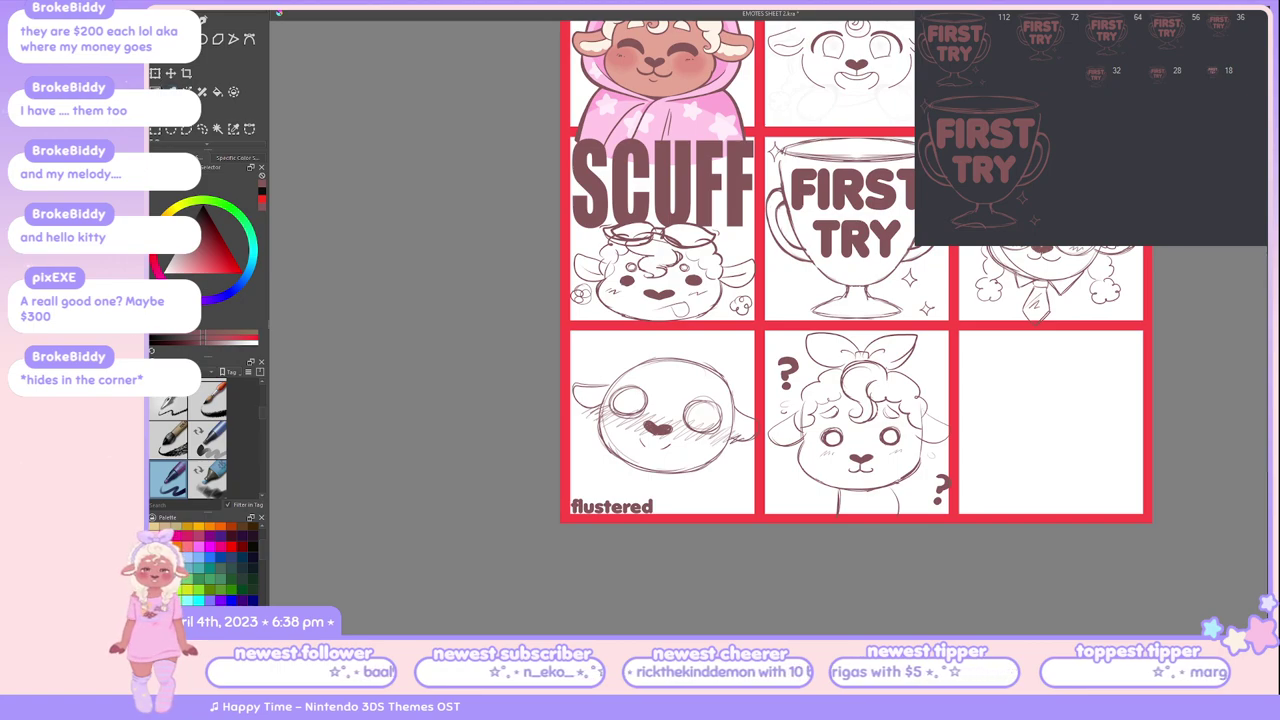
{"action": "scroll", "coordinate": [528, 392], "scroll_direction": "up", "scroll_amount": 3}
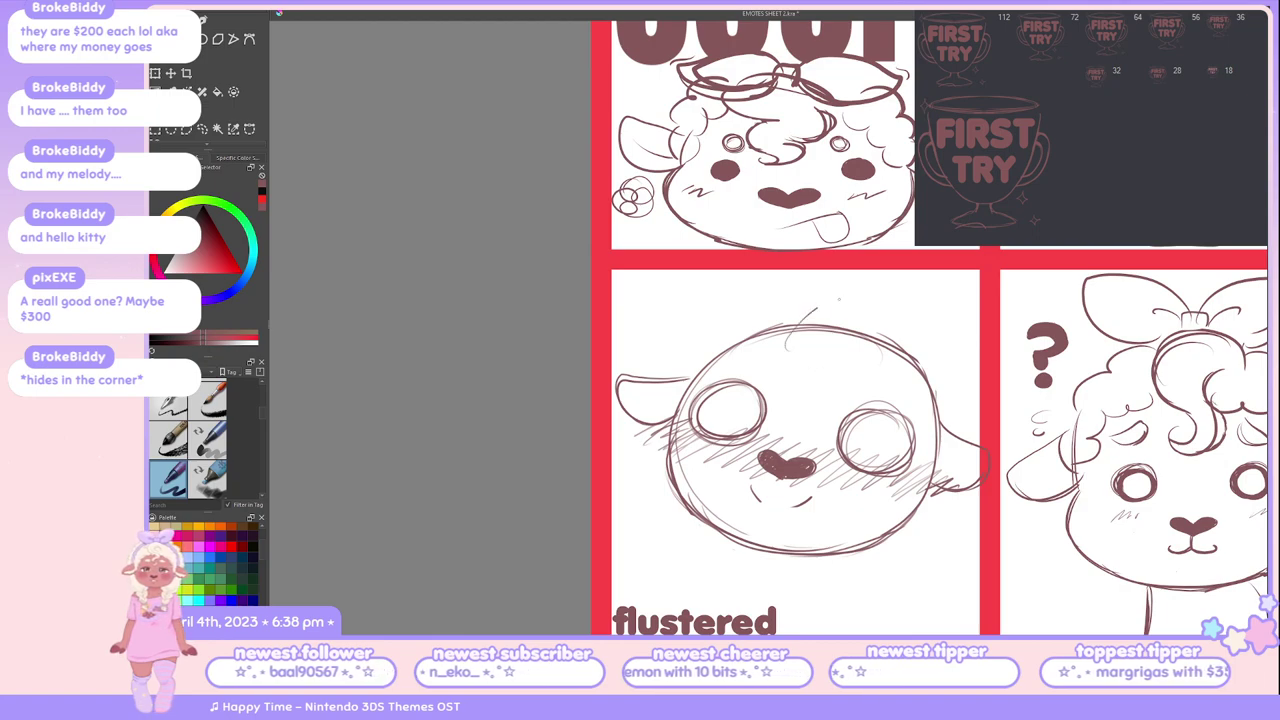
Step: Sketch a rounded tuft on top of the flustered sheep's head, with its edge sweeping down onto the forehead
{"action": "left_click_drag", "start_coordinate": [880, 314], "coordinate": [796, 310]}
{"action": "key", "text": "ctrl+z"}
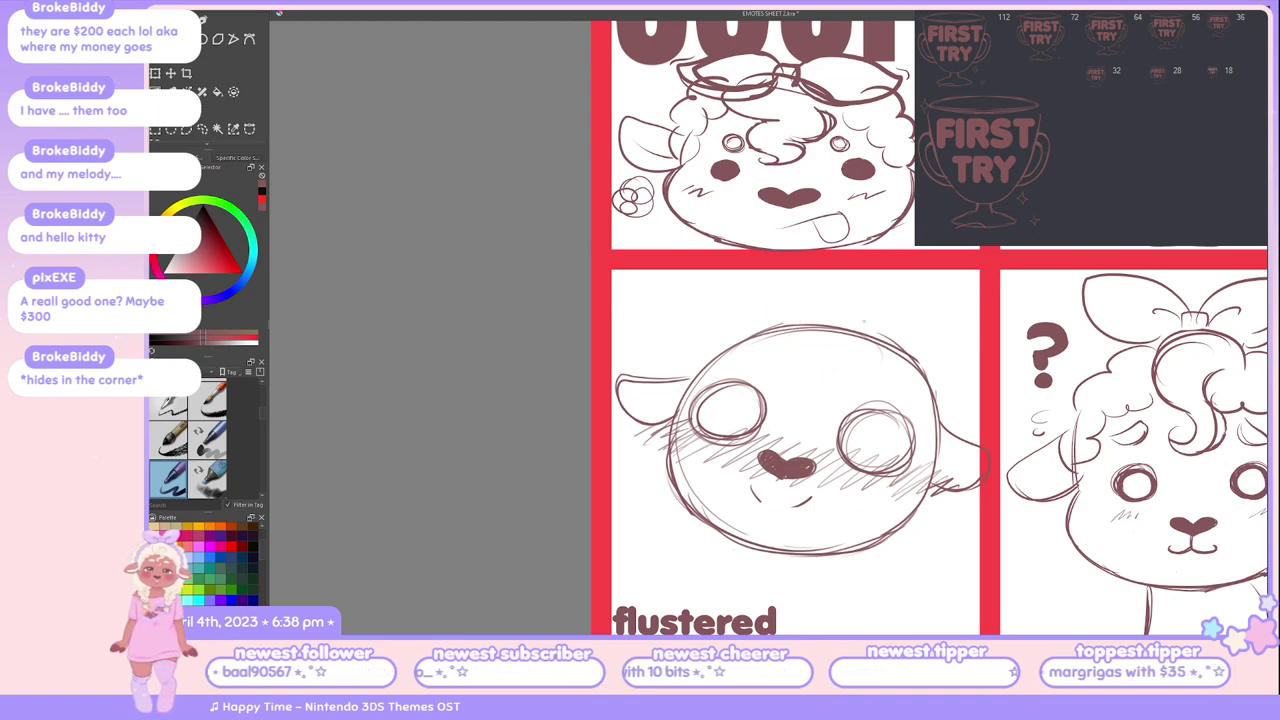
{"action": "left_click_drag", "start_coordinate": [884, 330], "coordinate": [810, 378]}
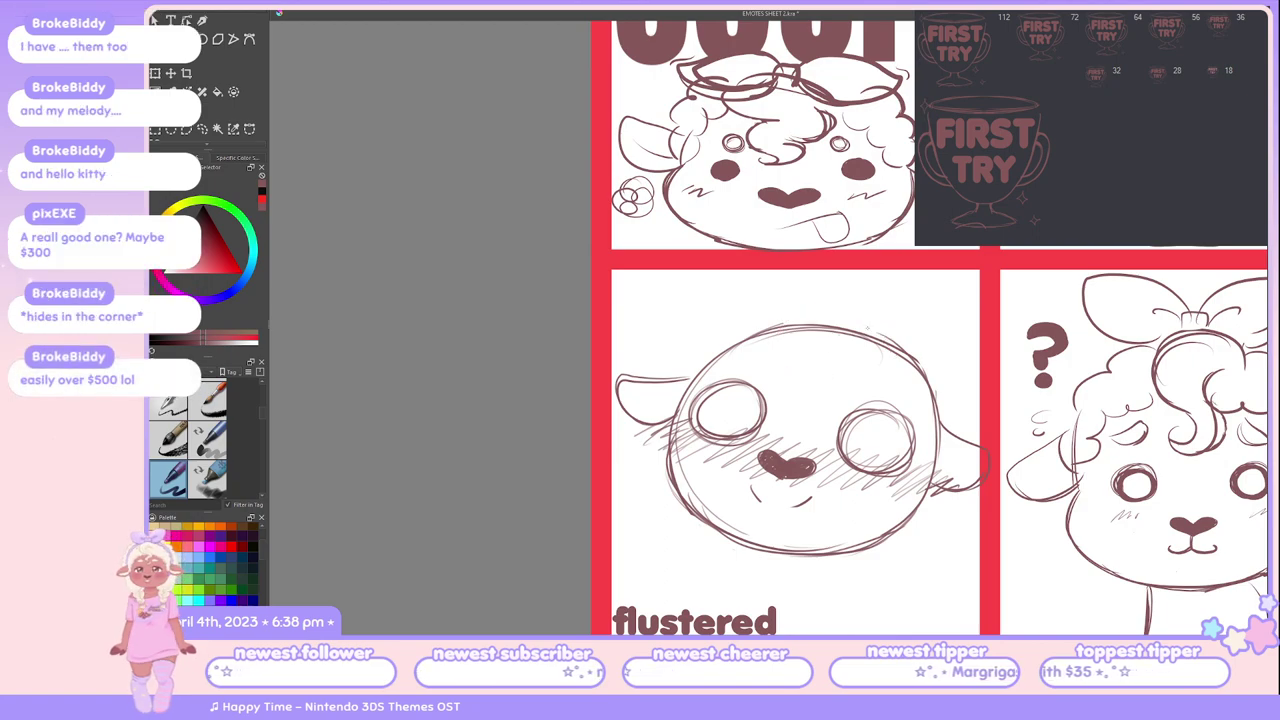
{"action": "key", "text": "ctrl+z"}
{"action": "left_click_drag", "start_coordinate": [872, 338], "coordinate": [760, 305]}
{"action": "key", "text": "ctrl+z"}
{"action": "left_click_drag", "start_coordinate": [808, 345], "coordinate": [760, 385]}
{"action": "key", "text": "ctrl+z"}
{"action": "key", "text": "ctrl+z"}
{"action": "mouse_move", "coordinate": [880, 332]}
{"action": "left_mouse_down"}
{"action": "mouse_move", "coordinate": [782, 312]}
{"action": "mouse_move", "coordinate": [792, 408]}
{"action": "left_mouse_up"}
{"action": "key", "text": "ctrl+z"}
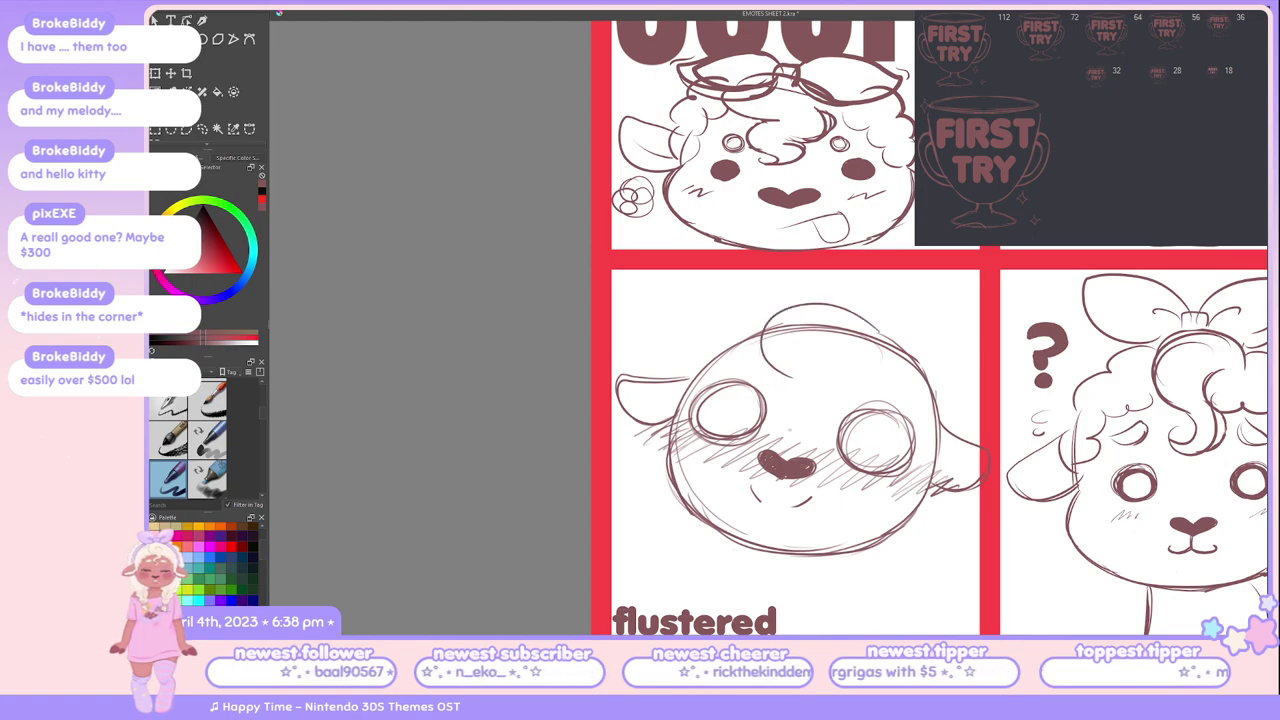
Step: Draw the curled end of the forelock between the flustered sheep's eyes
{"action": "key", "text": "ctrl+z"}
{"action": "left_click_drag", "start_coordinate": [785, 370], "coordinate": [830, 420]}
{"action": "key", "text": "ctrl+z"}
{"action": "key", "text": "ctrl+z"}
{"action": "mouse_move", "coordinate": [838, 368]}
{"action": "left_mouse_down"}
{"action": "mouse_move", "coordinate": [830, 416]}
{"action": "mouse_move", "coordinate": [788, 424]}
{"action": "left_mouse_up"}
{"action": "key", "text": "ctrl+z"}
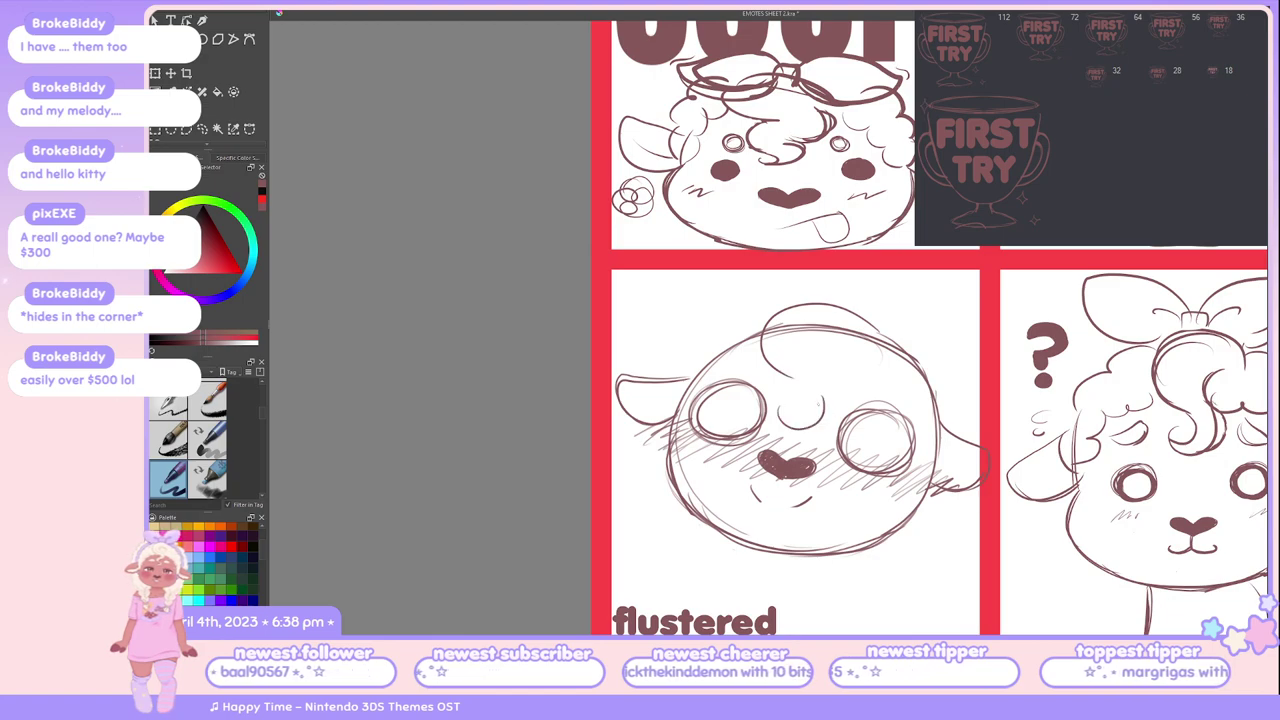
{"action": "mouse_move", "coordinate": [832, 378]}
{"action": "left_mouse_down"}
{"action": "mouse_move", "coordinate": [828, 414]}
{"action": "mouse_move", "coordinate": [782, 416]}
{"action": "left_mouse_up"}
{"action": "key", "text": "ctrl+z"}
{"action": "key", "text": "ctrl+z"}
{"action": "left_click_drag", "start_coordinate": [812, 390], "coordinate": [800, 414]}
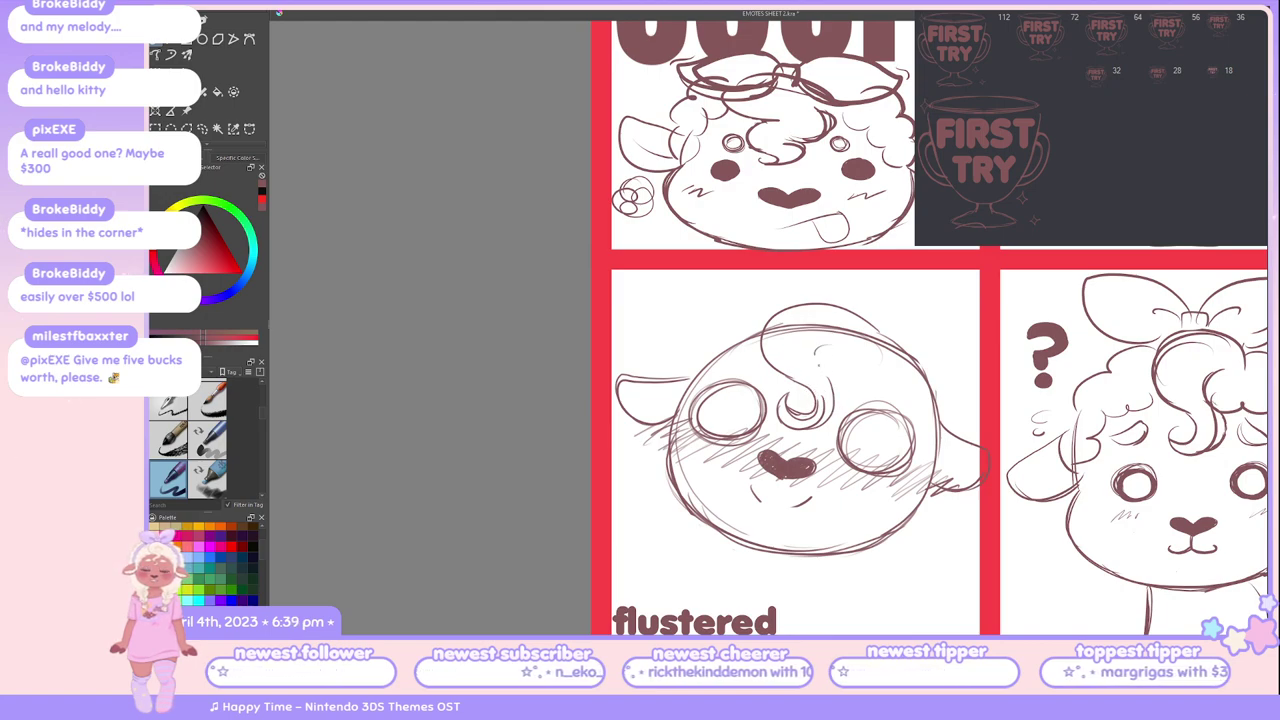
Step: Clean up the forelock's spiral with the eraser and sketch its inner edge down from the forehead
{"action": "key", "text": "slash"}
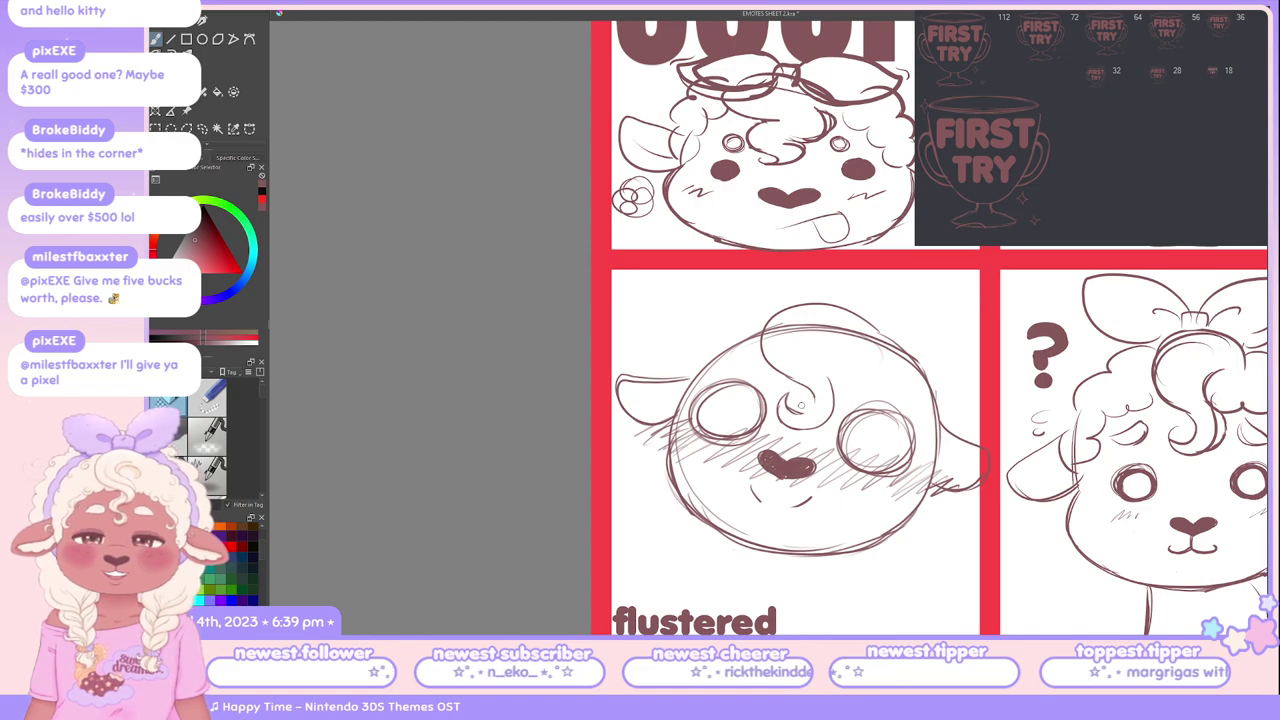
{"action": "scroll", "coordinate": [190, 440], "scroll_direction": "down", "scroll_amount": 2}
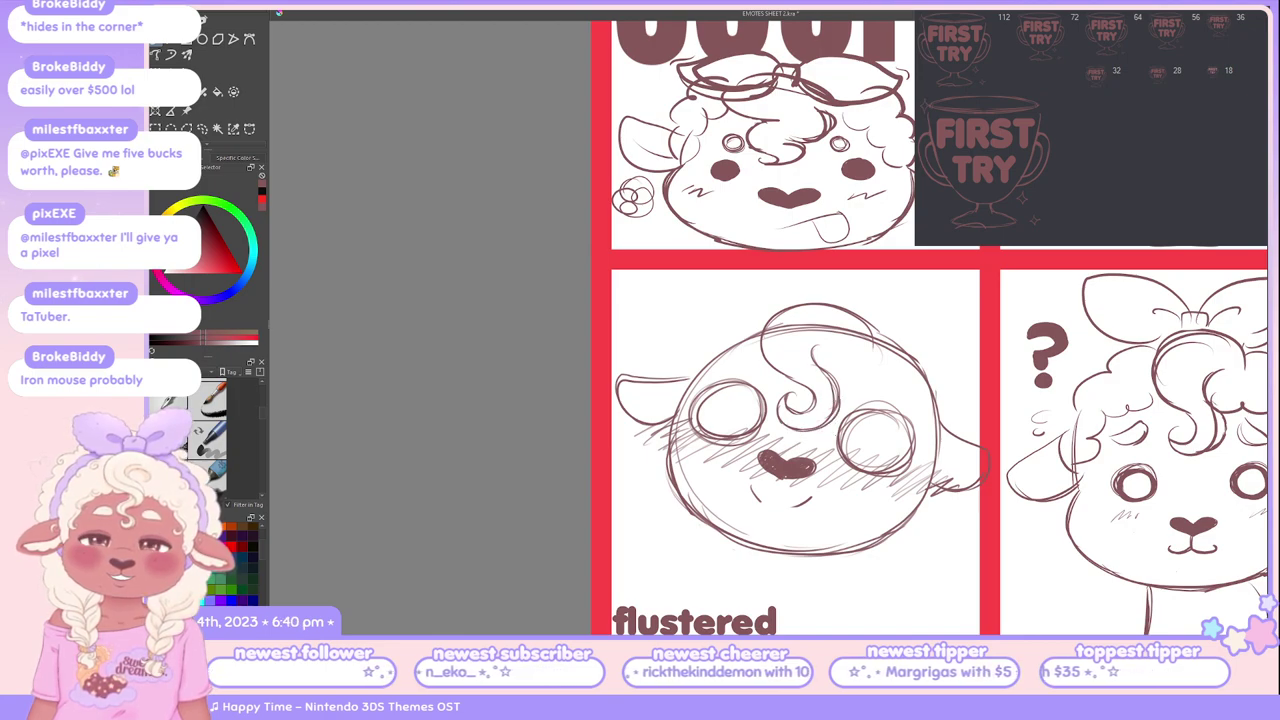
{"action": "key", "text": "slash"}
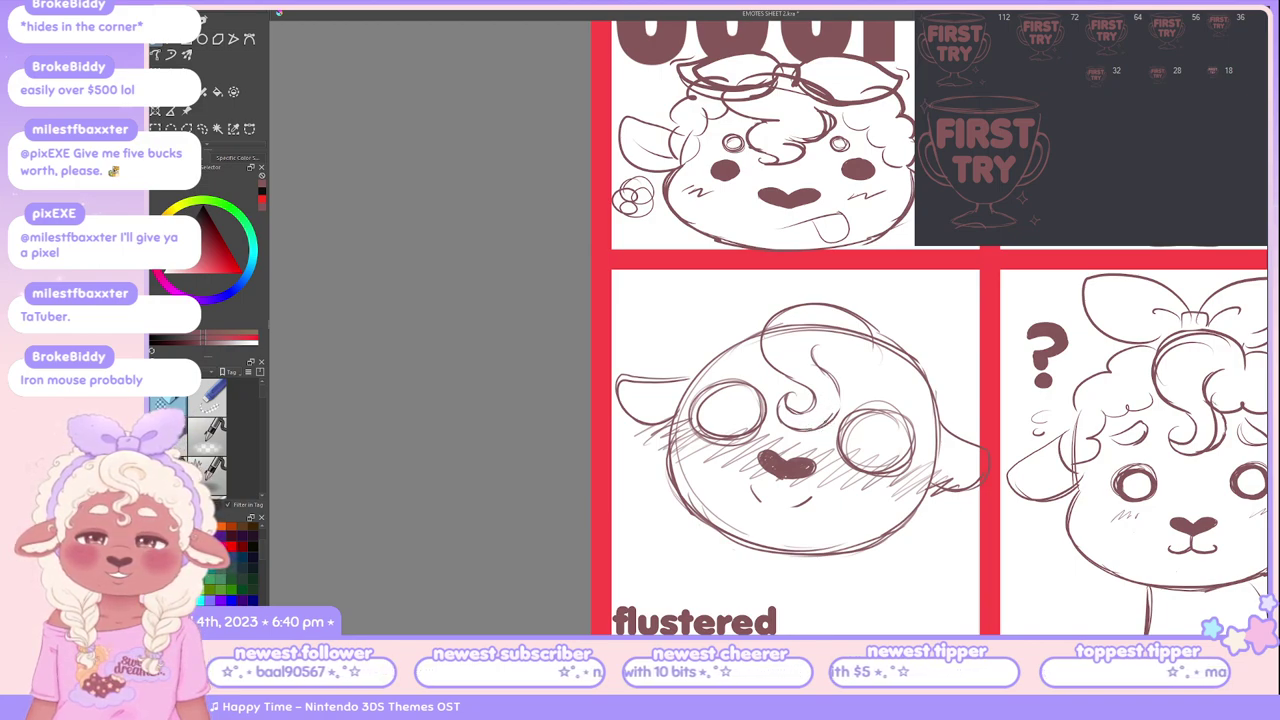
{"action": "key", "text": "slash"}
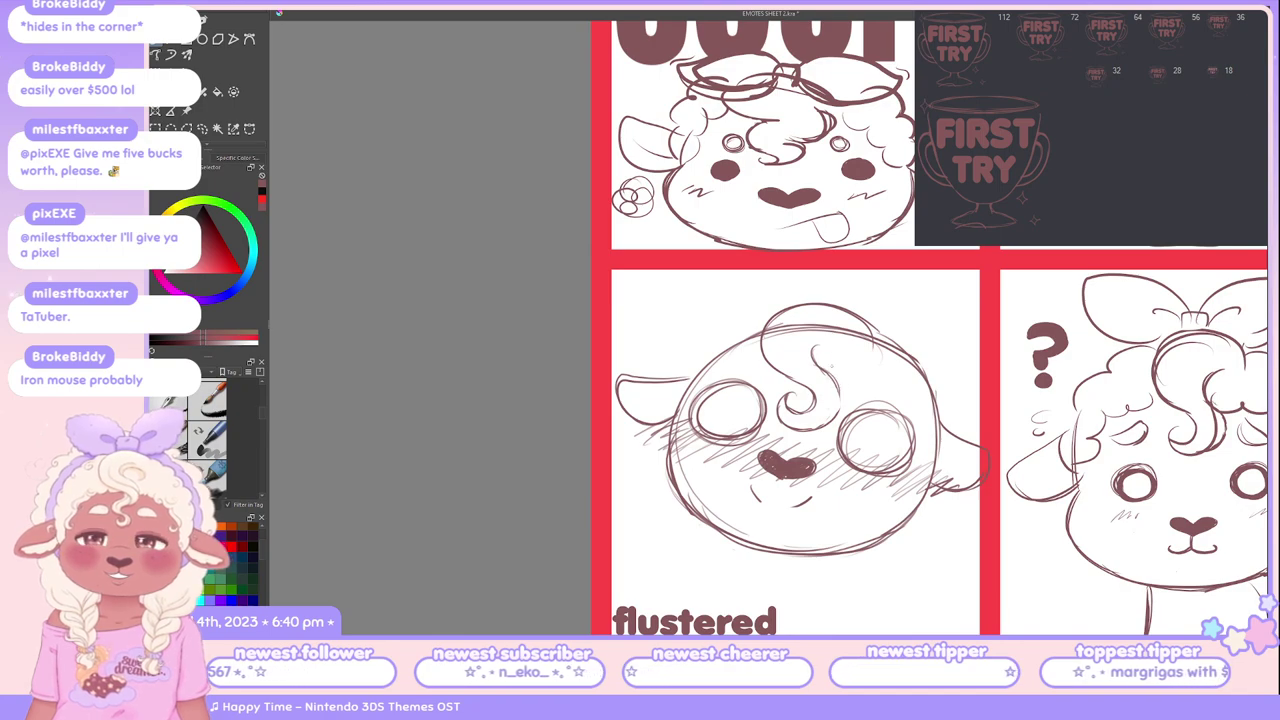
{"action": "left_click_drag", "start_coordinate": [818, 352], "coordinate": [836, 392]}
{"action": "key", "text": "ctrl+z"}
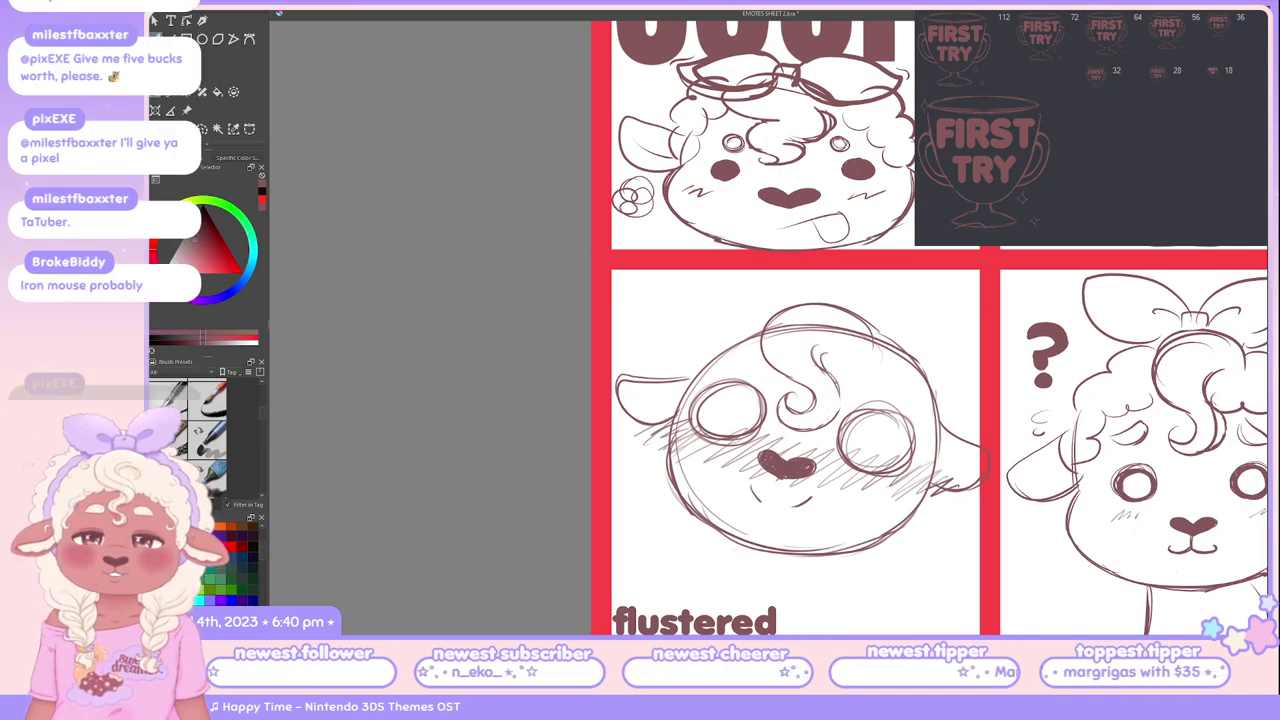
{"action": "left_click_drag", "start_coordinate": [818, 348], "coordinate": [834, 394]}
{"action": "key", "text": "slash"}
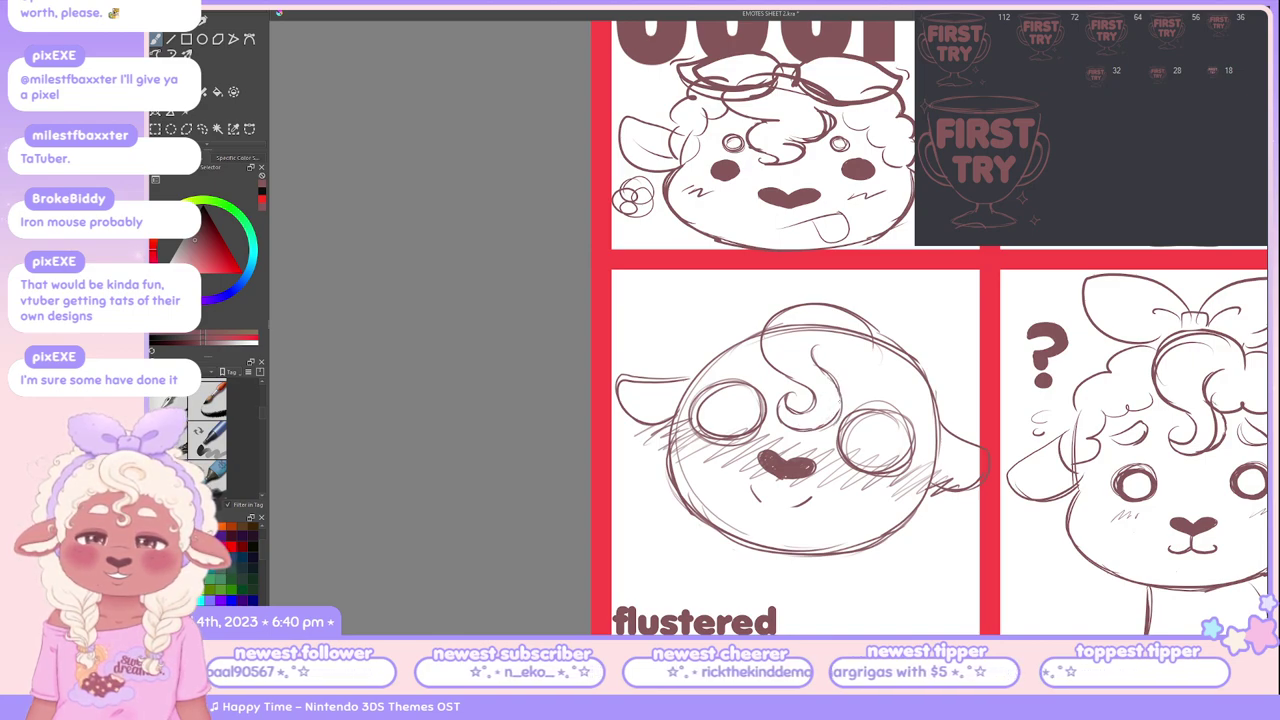
{"action": "mouse_move", "coordinate": [826, 346]}
{"action": "left_mouse_down"}
{"action": "mouse_move", "coordinate": [832, 380]}
{"action": "mouse_move", "coordinate": [822, 370]}
{"action": "left_mouse_up"}
{"action": "key", "text": "ctrl+z"}
{"action": "key", "text": "ctrl+z"}
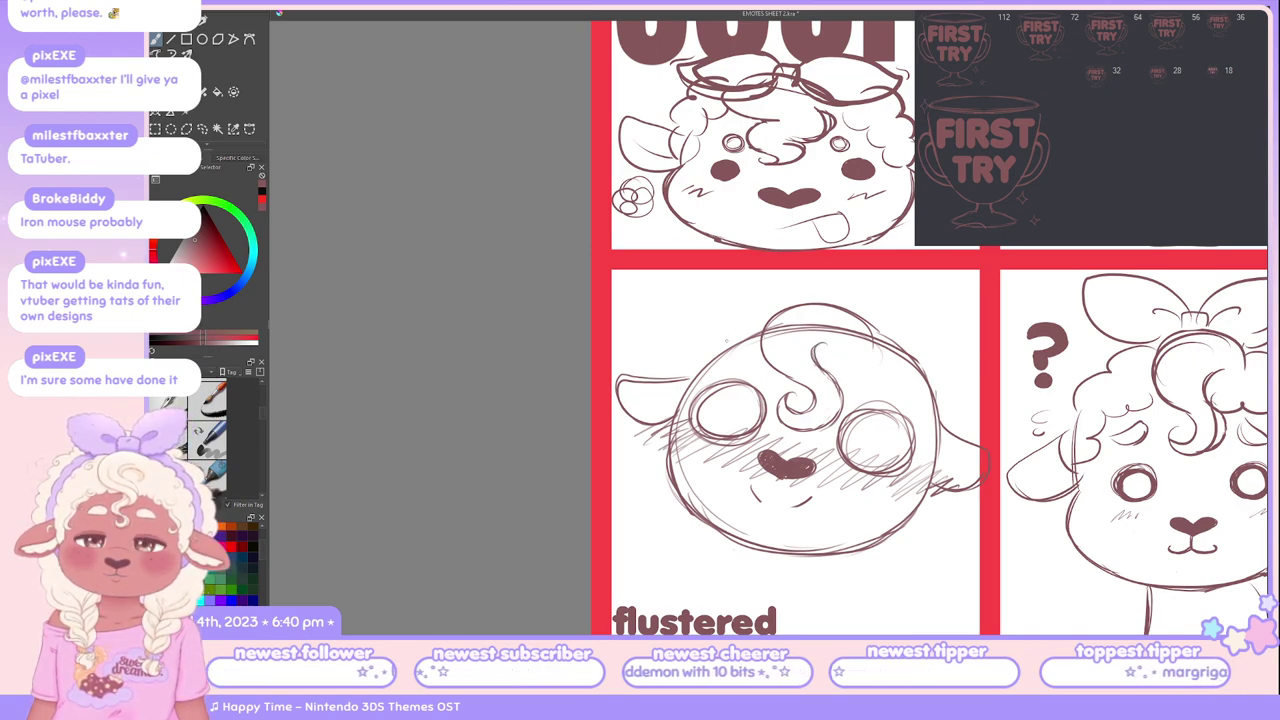
Step: Sketch fluffy scalloped wool along both sides of the flustered sheep's head, above the ears
{"action": "mouse_move", "coordinate": [780, 301]}
{"action": "left_mouse_down"}
{"action": "mouse_move", "coordinate": [742, 301]}
{"action": "mouse_move", "coordinate": [683, 374]}
{"action": "left_mouse_up"}
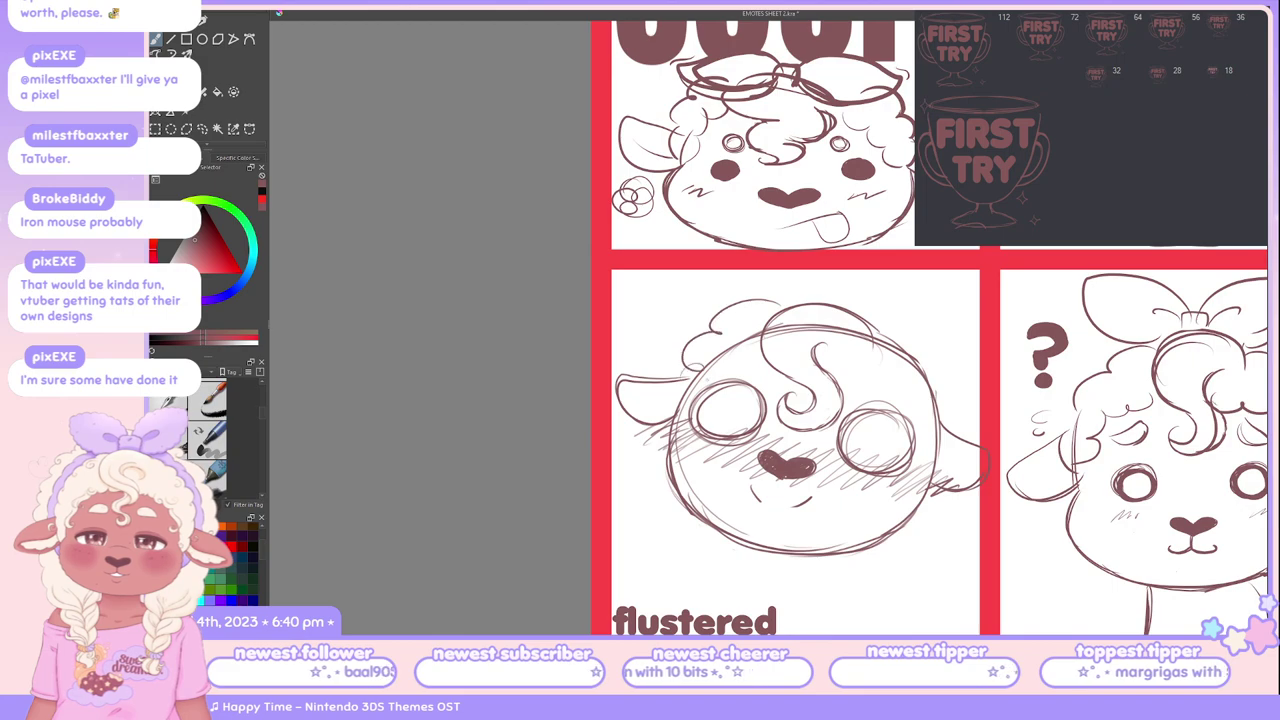
{"action": "left_click_drag", "start_coordinate": [884, 322], "coordinate": [964, 390]}
{"action": "key", "text": "ctrl+z"}
{"action": "mouse_move", "coordinate": [884, 318]}
{"action": "left_mouse_down"}
{"action": "mouse_move", "coordinate": [956, 350]}
{"action": "mouse_move", "coordinate": [966, 404]}
{"action": "left_mouse_up"}
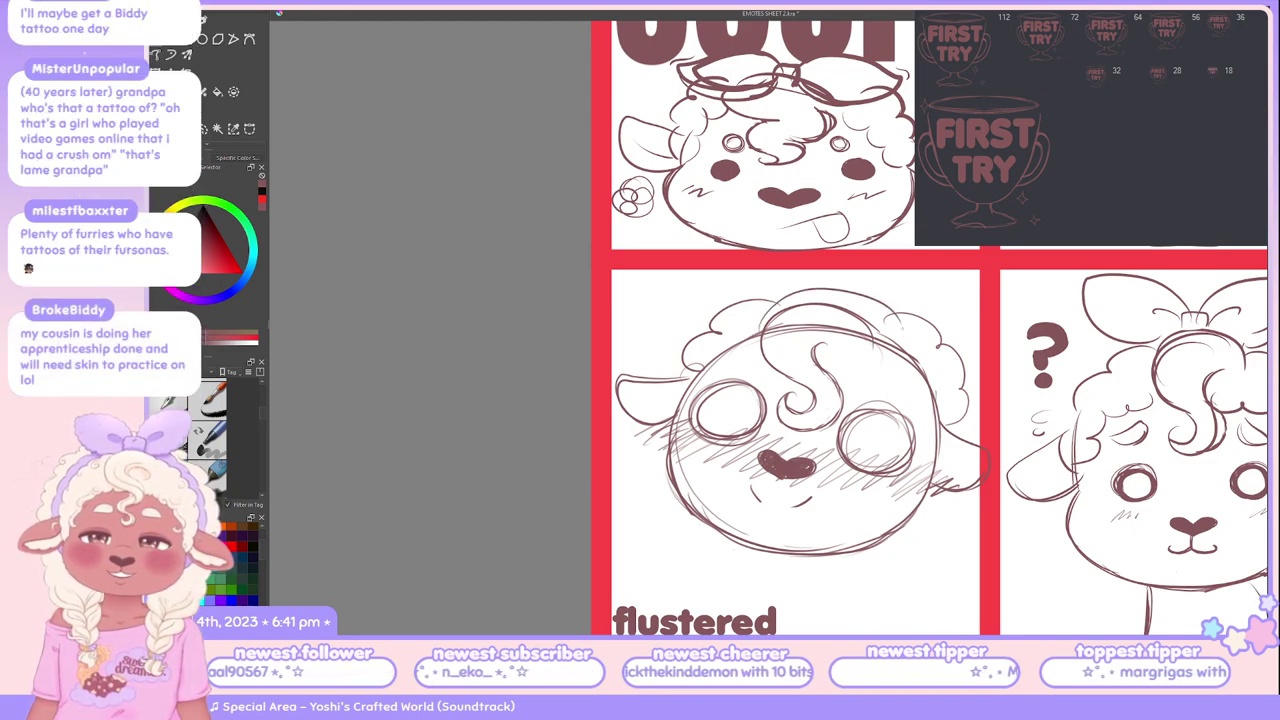
Step: Try an arched line over the tuft between the two wool sections on top of the head
{"action": "mouse_move", "coordinate": [770, 312]}
{"action": "left_mouse_down"}
{"action": "mouse_move", "coordinate": [872, 292]}
{"action": "mouse_move", "coordinate": [842, 290]}
{"action": "mouse_move", "coordinate": [892, 312]}
{"action": "mouse_move", "coordinate": [874, 292]}
{"action": "left_mouse_up"}
{"action": "key", "text": "ctrl+z"}
{"action": "key", "text": "ctrl+z"}
{"action": "key", "text": "ctrl+z"}
{"action": "left_click_drag", "start_coordinate": [758, 312], "coordinate": [890, 298]}
{"action": "key", "text": "ctrl+z"}
{"action": "left_click_drag", "start_coordinate": [754, 312], "coordinate": [880, 292]}
{"action": "key", "text": "ctrl+z"}
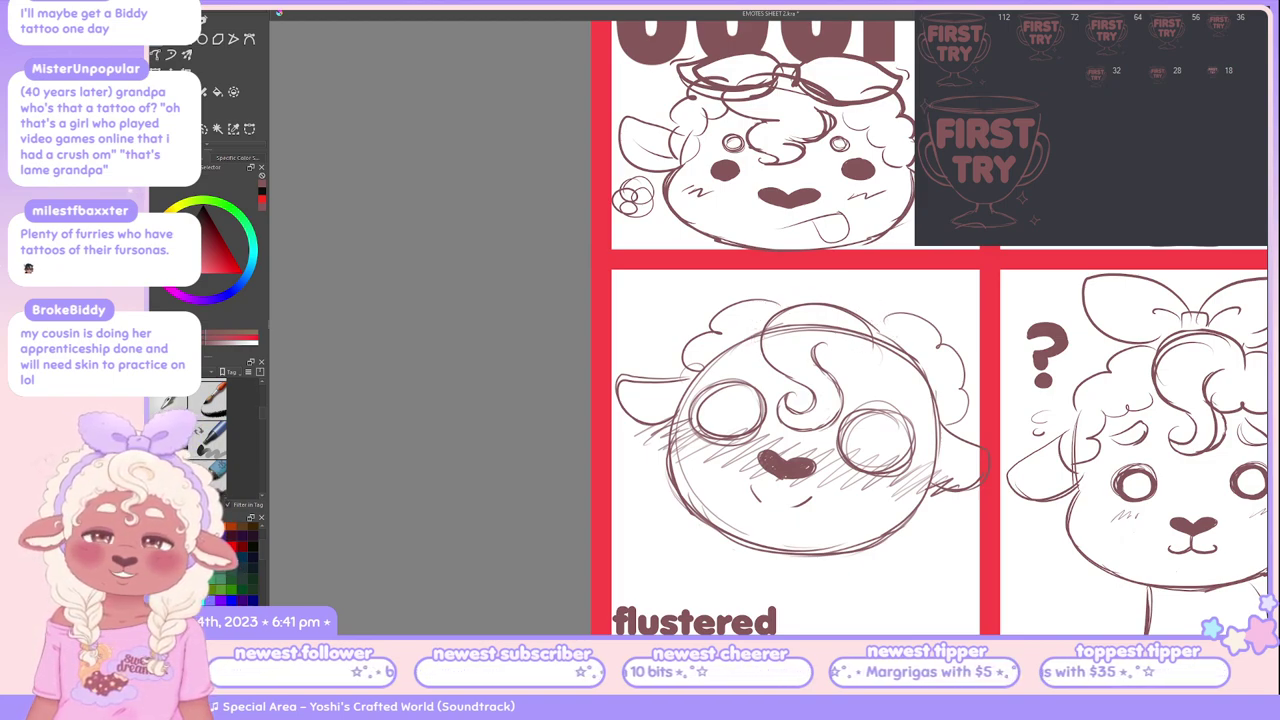
Step: Try new strokes for the outer and inner edges of the flustered sheep's forelock
{"action": "left_click_drag", "start_coordinate": [762, 320], "coordinate": [792, 374]}
{"action": "key", "text": "ctrl+z"}
{"action": "key", "text": "ctrl+z"}
{"action": "key", "text": "ctrl+z"}
{"action": "left_click_drag", "start_coordinate": [766, 322], "coordinate": [772, 368]}
{"action": "key", "text": "ctrl+z"}
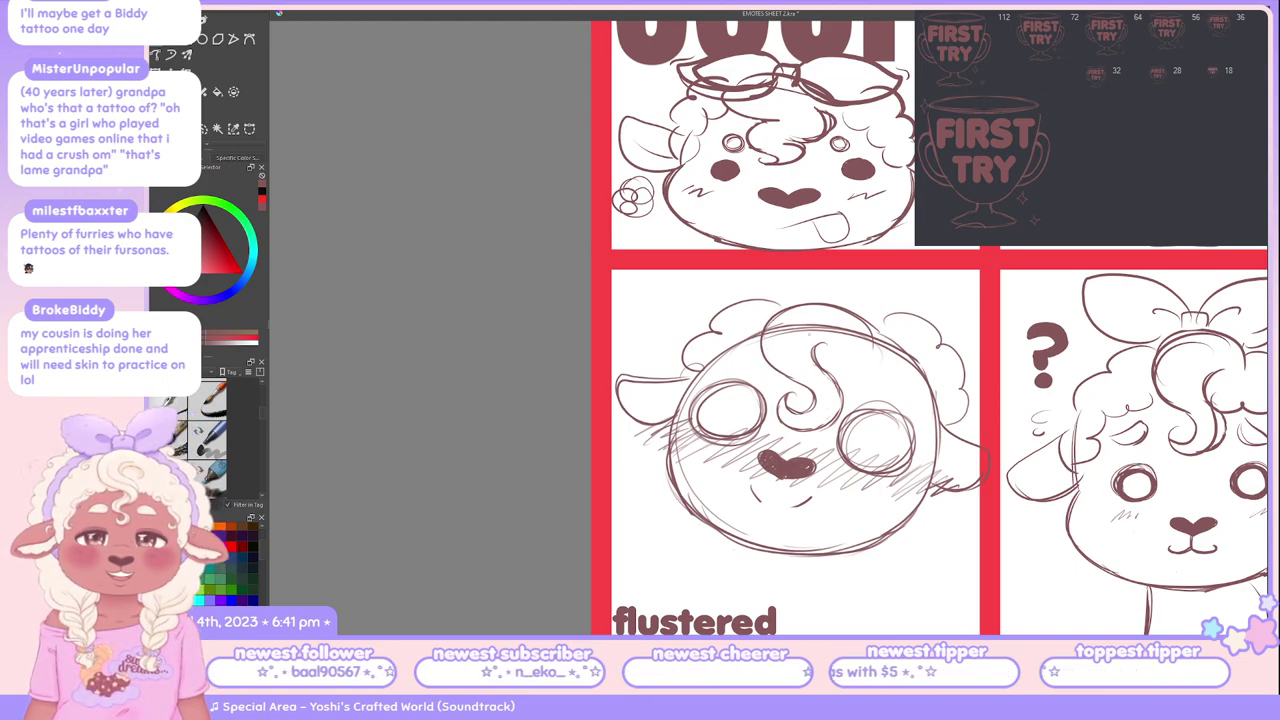
{"action": "key", "text": "ctrl+z"}
{"action": "left_click_drag", "start_coordinate": [820, 352], "coordinate": [844, 398]}
{"action": "key", "text": "ctrl+z"}
{"action": "key", "text": "ctrl+z"}
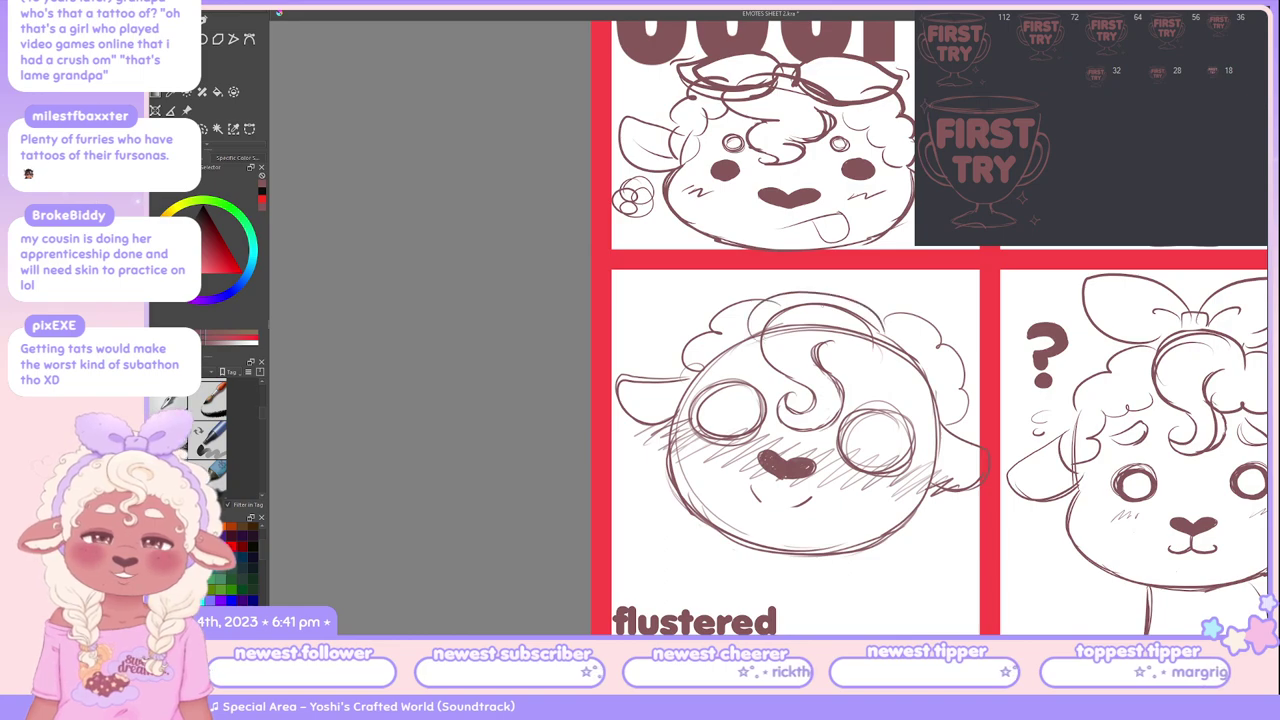
Step: Redraw the curved band across the top of the flustered sheep's head, joining the two wool sections
{"action": "mouse_move", "coordinate": [784, 300]}
{"action": "left_mouse_down"}
{"action": "mouse_move", "coordinate": [787, 343]}
{"action": "mouse_move", "coordinate": [886, 300]}
{"action": "left_mouse_up"}
{"action": "key", "text": "ctrl+z"}
{"action": "key", "text": "ctrl+z"}
{"action": "left_click_drag", "start_coordinate": [770, 340], "coordinate": [893, 330]}
{"action": "key", "text": "ctrl+z"}
{"action": "left_click_drag", "start_coordinate": [756, 332], "coordinate": [880, 326]}
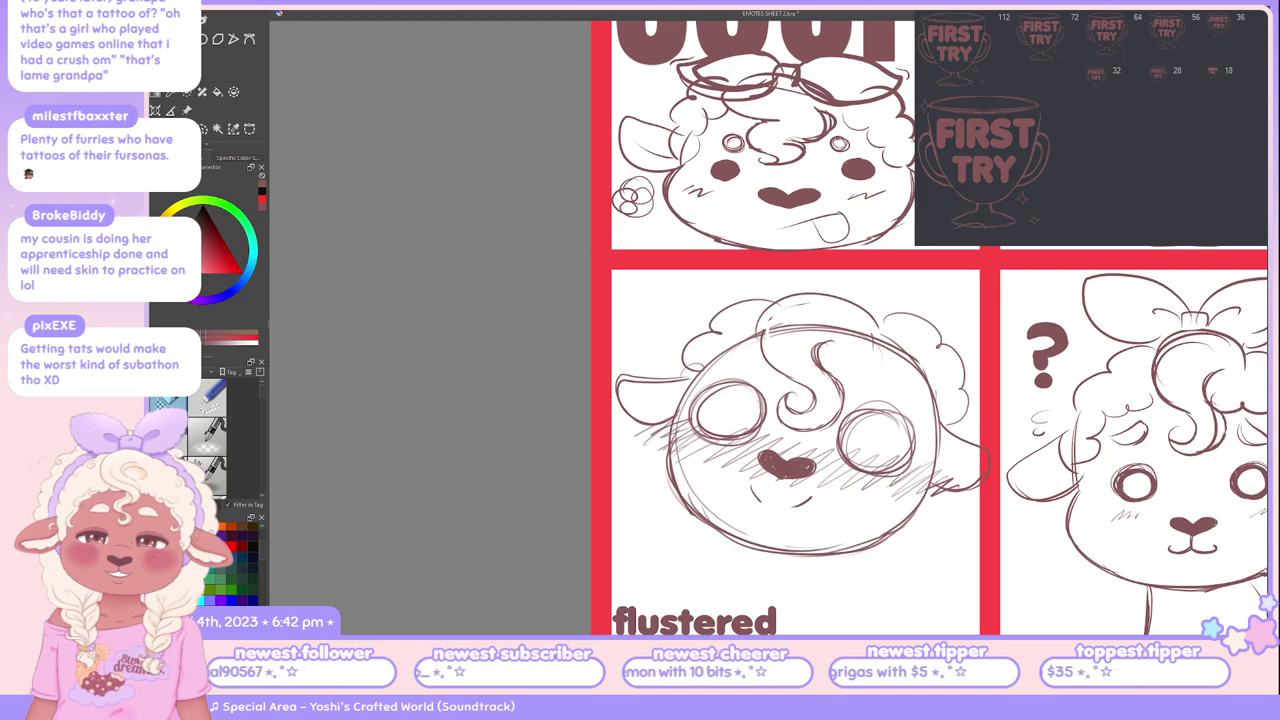
{"action": "left_click_drag", "start_coordinate": [758, 330], "coordinate": [890, 322]}
{"action": "key", "text": "ctrl+z"}
{"action": "left_click_drag", "start_coordinate": [762, 328], "coordinate": [888, 320]}
Step: Try sketching two large bow loops spreading outward above the flustered sheep's wool
{"action": "left_click_drag", "start_coordinate": [800, 275], "coordinate": [672, 332]}
{"action": "key", "text": "ctrl+z"}
{"action": "mouse_move", "coordinate": [800, 272]}
{"action": "left_mouse_down"}
{"action": "mouse_move", "coordinate": [673, 305]}
{"action": "mouse_move", "coordinate": [728, 322]}
{"action": "left_mouse_up"}
{"action": "key", "text": "ctrl+z"}
{"action": "left_click_drag", "start_coordinate": [742, 268], "coordinate": [718, 322]}
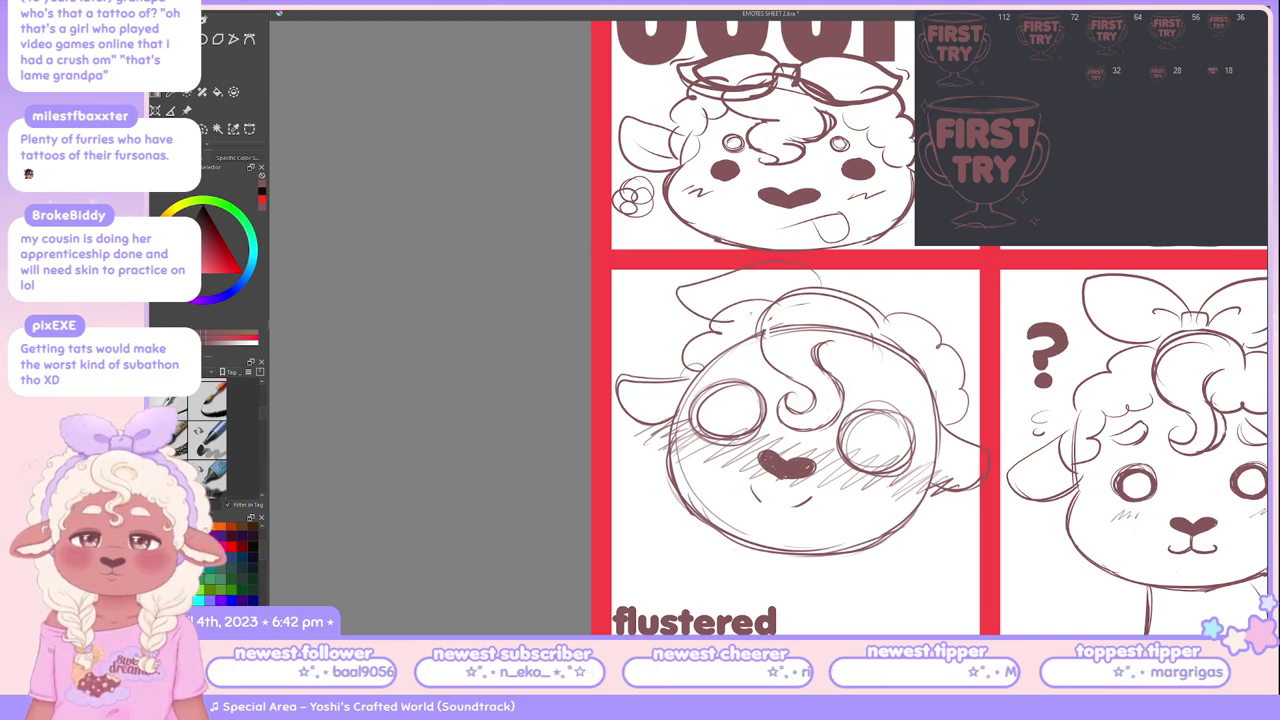
{"action": "key", "text": "ctrl+z"}
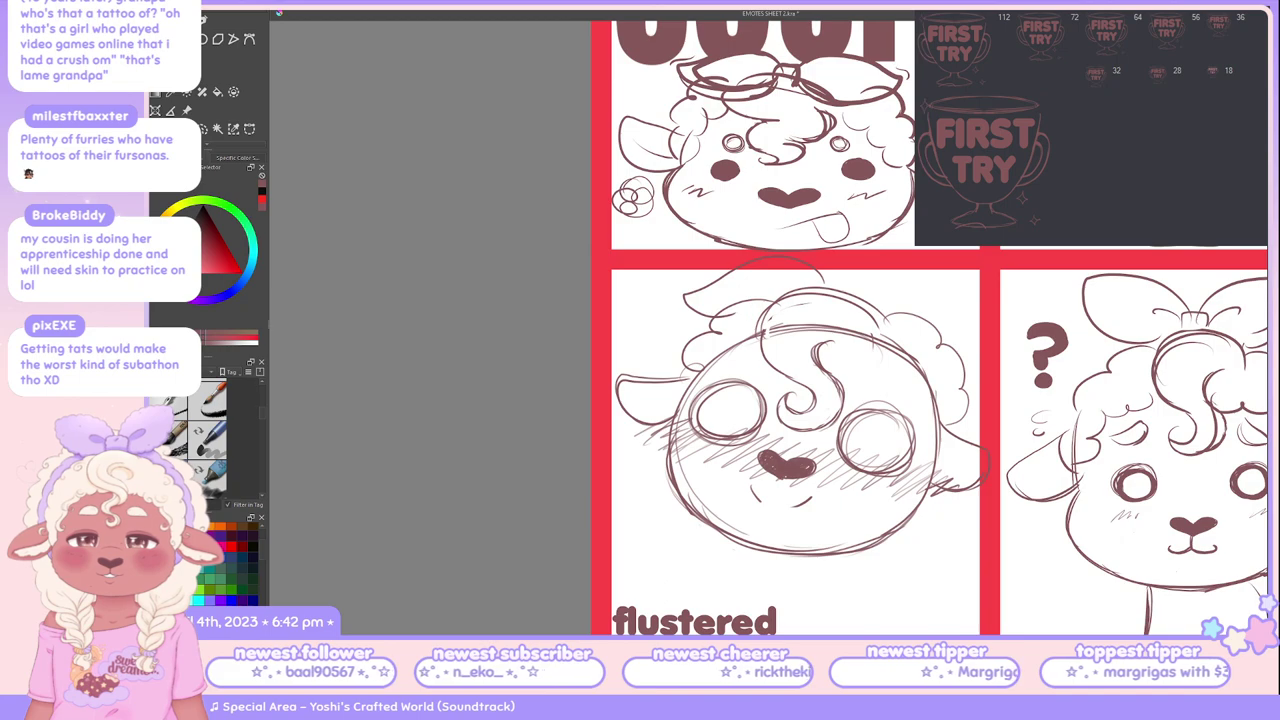
{"action": "left_click_drag", "start_coordinate": [830, 268], "coordinate": [975, 340]}
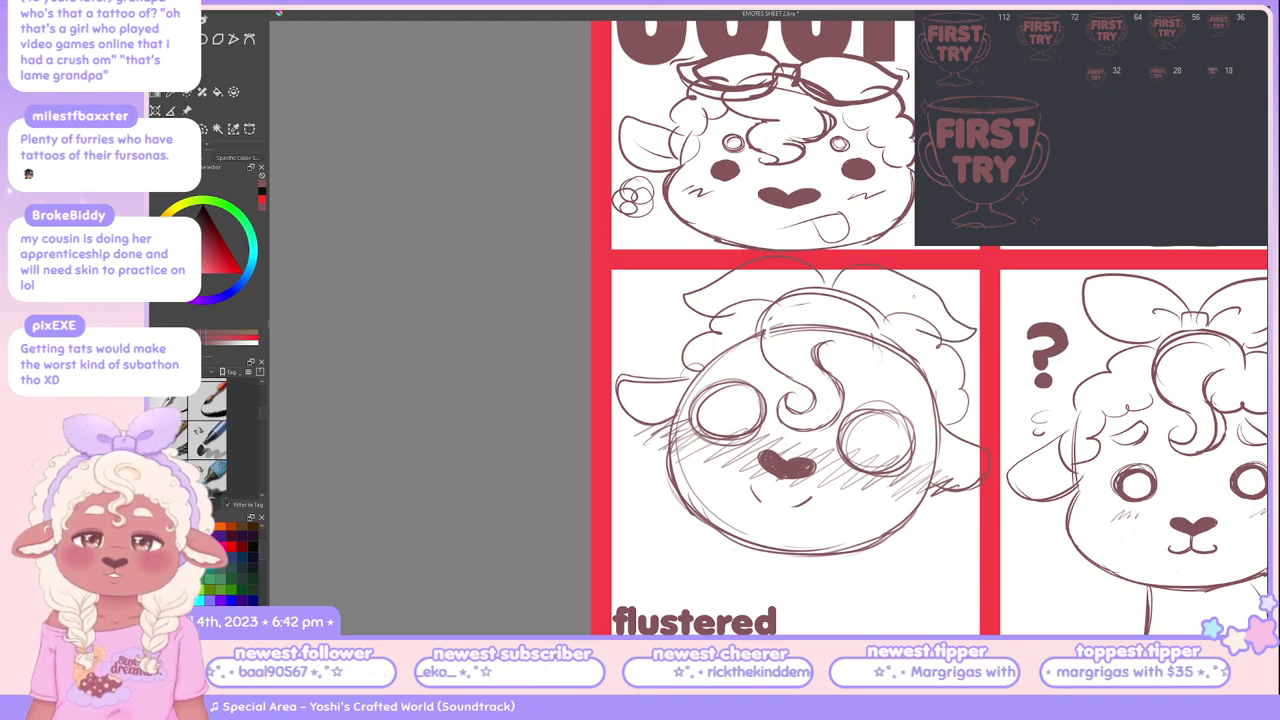
{"action": "key", "text": "ctrl+z"}
{"action": "key", "text": "ctrl+z"}
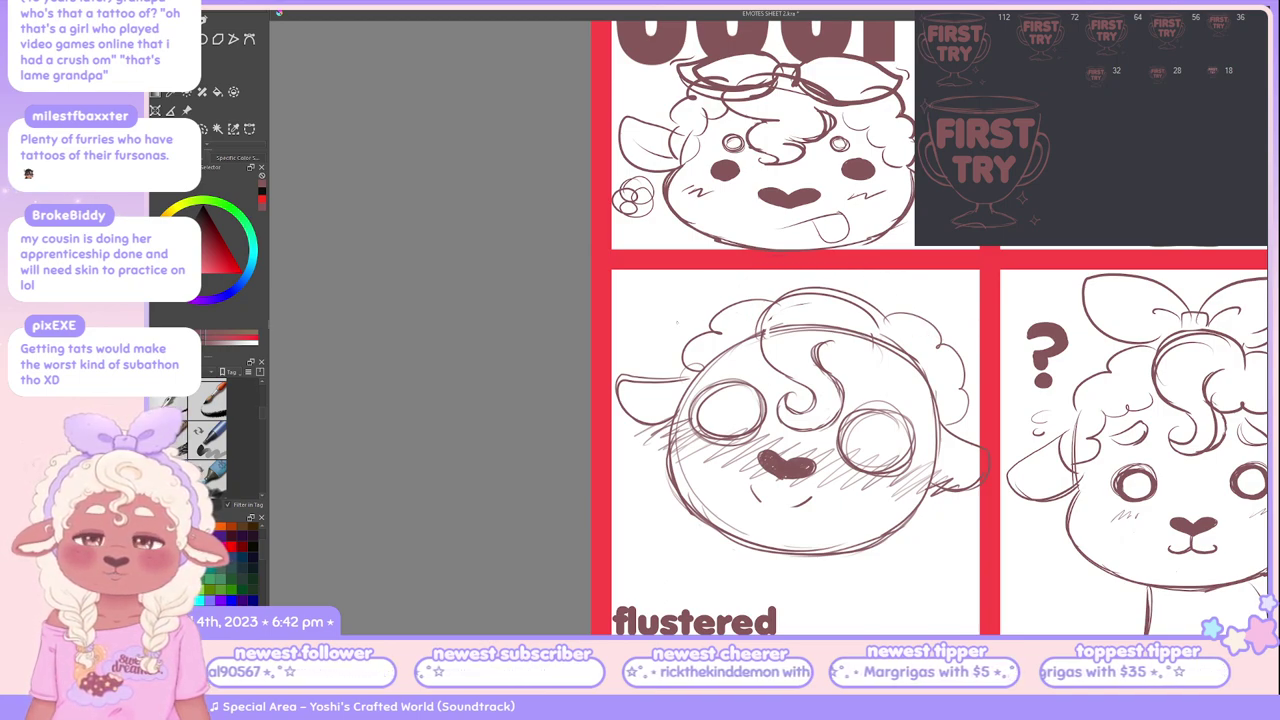
Step: Move the whole flustered sheep sketch slightly down to leave more room above its head
{"action": "key", "text": "ctrl+t"}
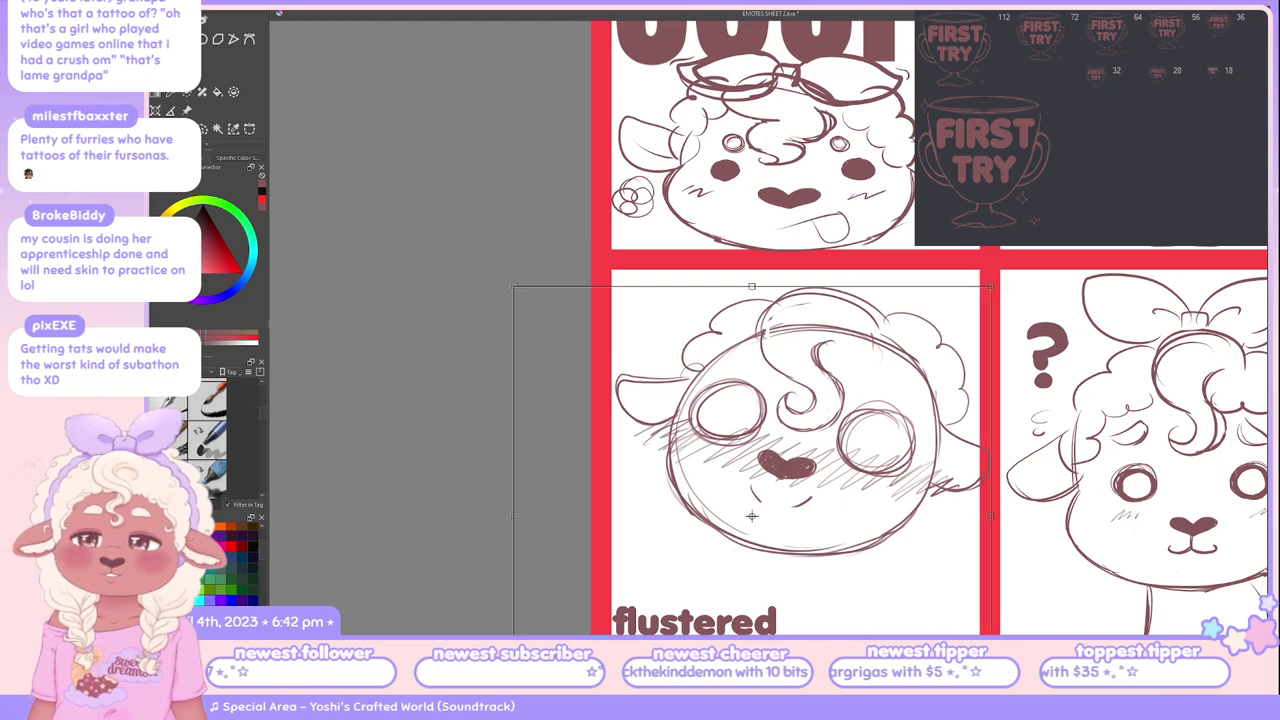
{"action": "left_click_drag", "start_coordinate": [752, 516], "coordinate": [752, 549]}
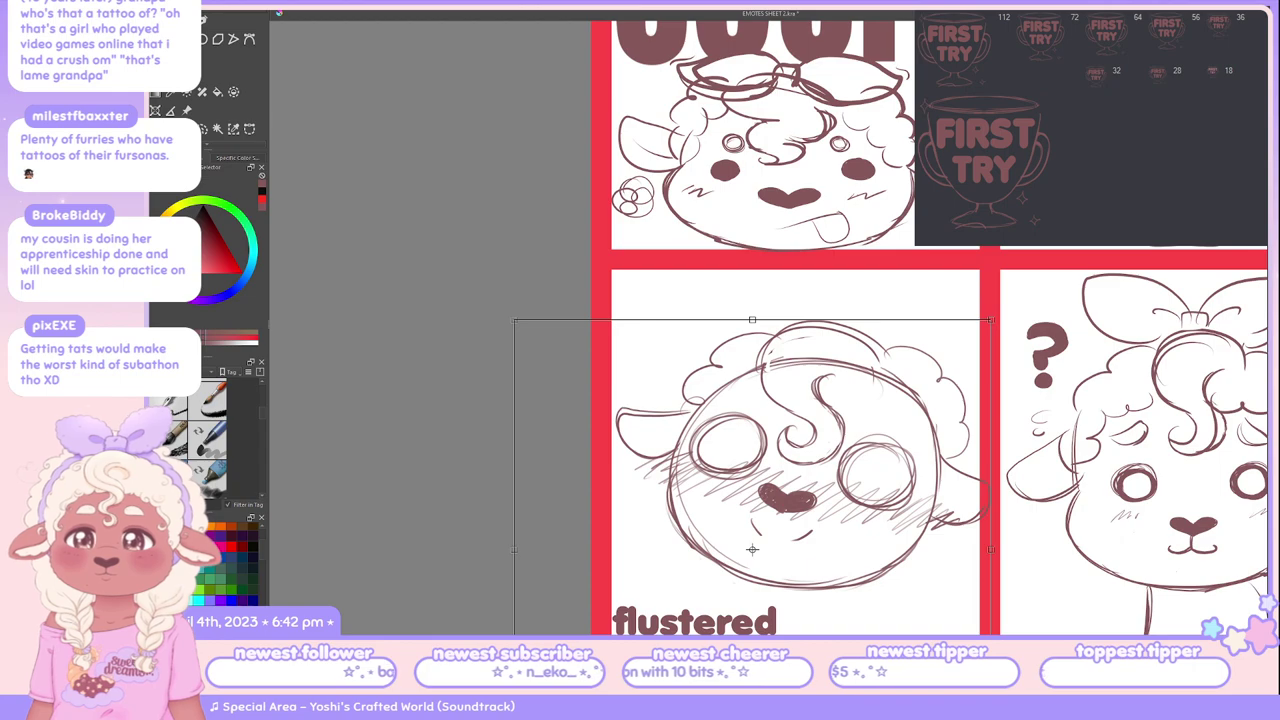
{"action": "key", "text": "Return"}
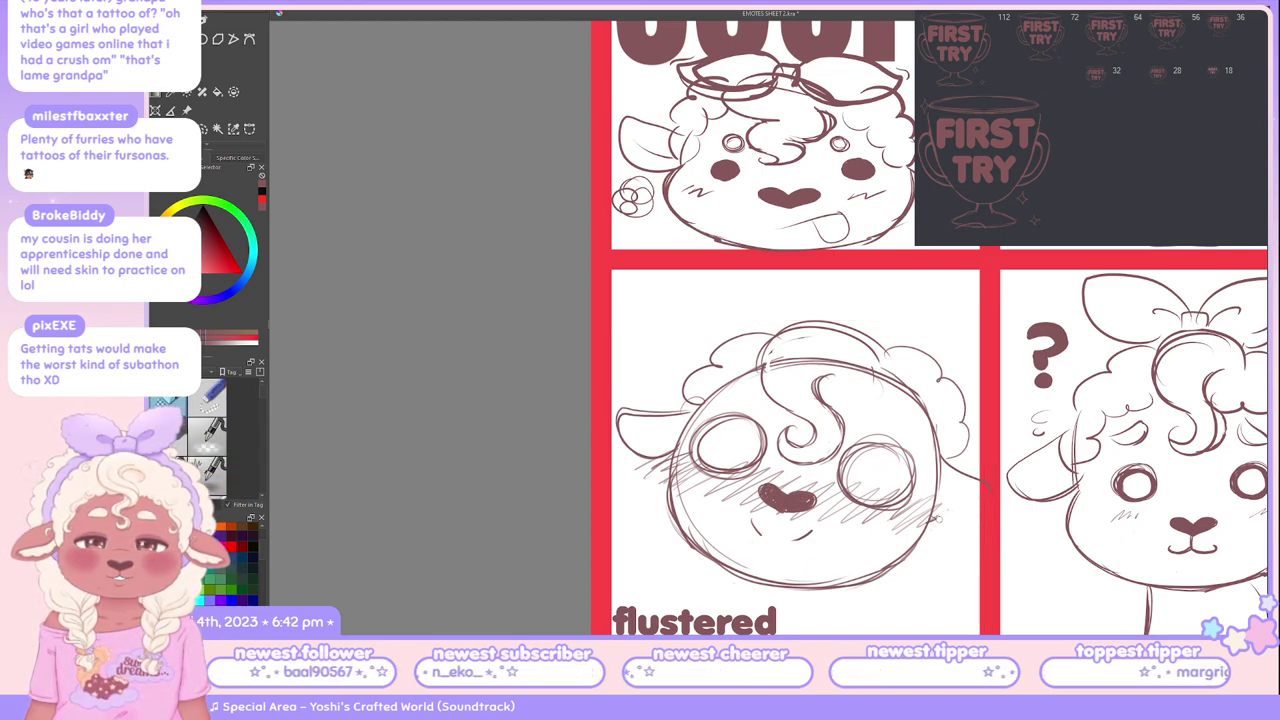
Step: Redraw the right ear's lower edge and tip, and add a long U-shaped open mouth below the nose
{"action": "left_click_drag", "start_coordinate": [980, 500], "coordinate": [936, 517]}
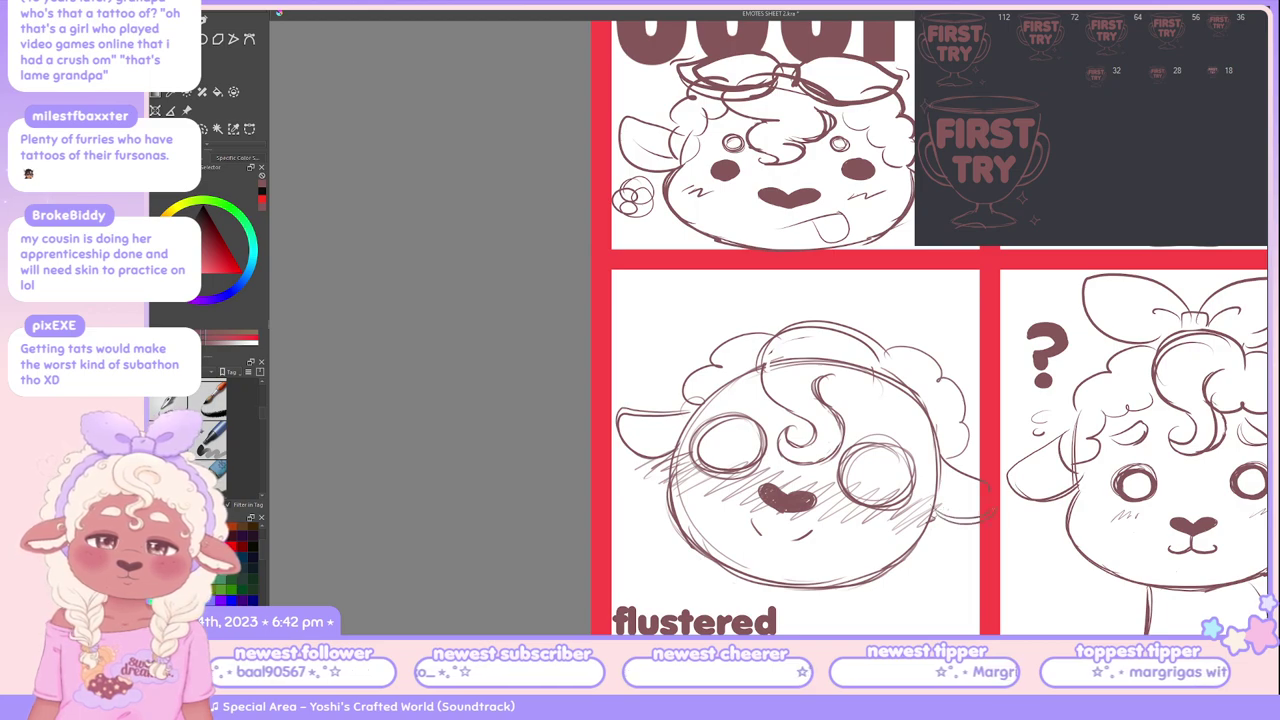
{"action": "left_click_drag", "start_coordinate": [986, 480], "coordinate": [998, 515]}
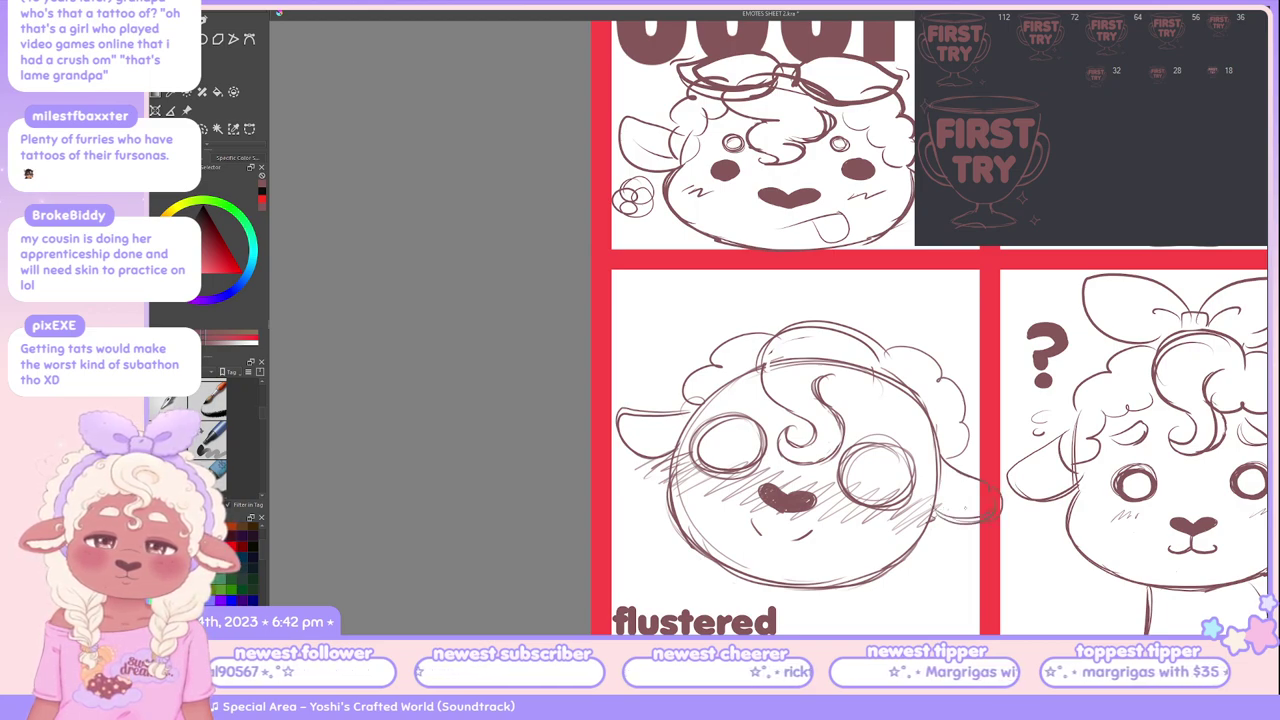
{"action": "left_click_drag", "start_coordinate": [762, 542], "coordinate": [806, 548]}
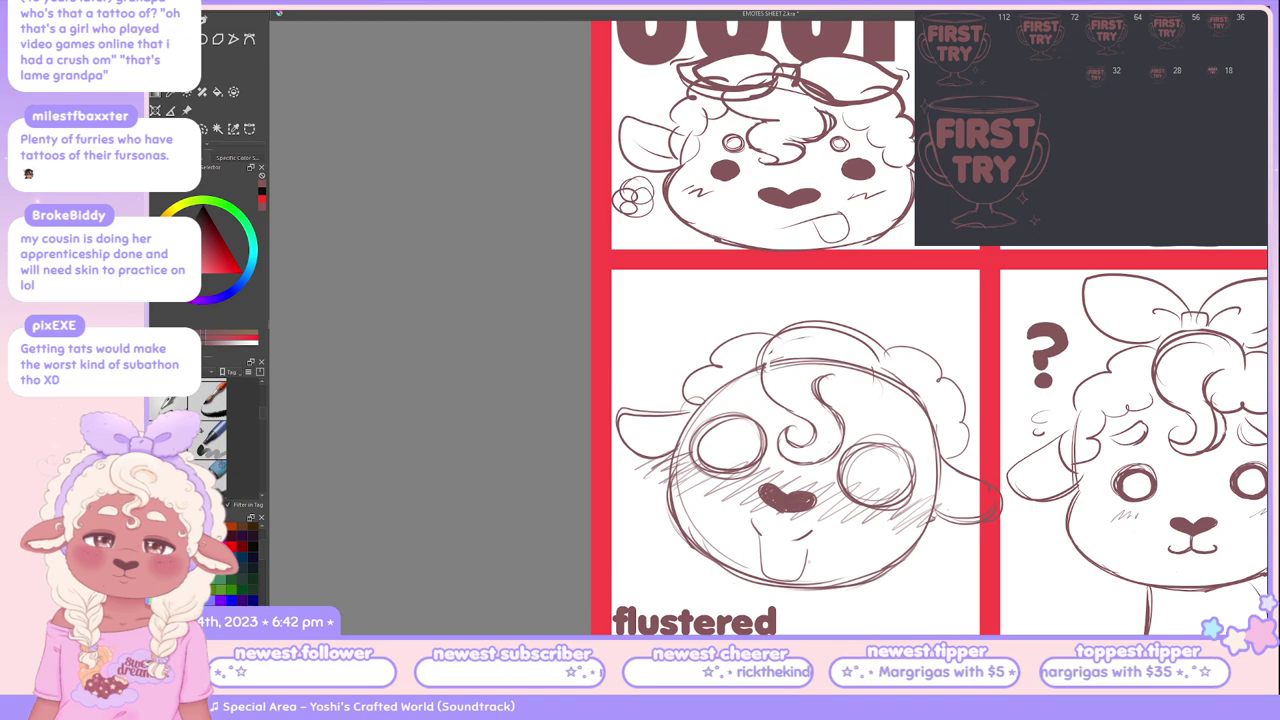
{"action": "left_click_drag", "start_coordinate": [686, 309], "coordinate": [616, 384]}
{"action": "left_click_drag", "start_coordinate": [706, 350], "coordinate": [614, 414]}
{"action": "left_click_drag", "start_coordinate": [708, 372], "coordinate": [640, 442]}
{"action": "key", "text": "ctrl+z"}
{"action": "key", "text": "ctrl+z"}
{"action": "key", "text": "ctrl+z"}
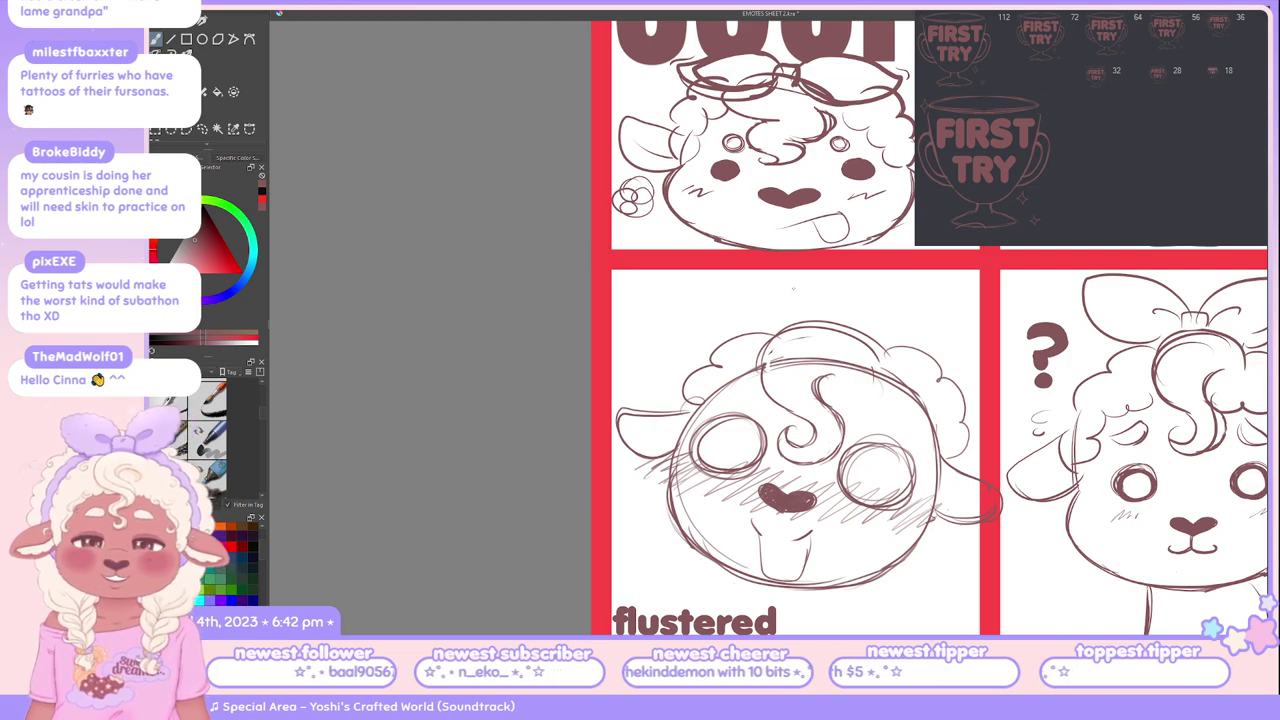
Step: Try sketching a pair of bow loops spreading out above the curved band on the flustered sheep's head
{"action": "left_click_drag", "start_coordinate": [824, 270], "coordinate": [838, 318]}
{"action": "left_click_drag", "start_coordinate": [776, 270], "coordinate": [734, 326]}
{"action": "key", "text": "ctrl+z"}
{"action": "key", "text": "ctrl+z"}
{"action": "left_click_drag", "start_coordinate": [814, 270], "coordinate": [838, 318]}
{"action": "left_click_drag", "start_coordinate": [776, 274], "coordinate": [734, 326]}
{"action": "key", "text": "ctrl+z"}
{"action": "key", "text": "ctrl+z"}
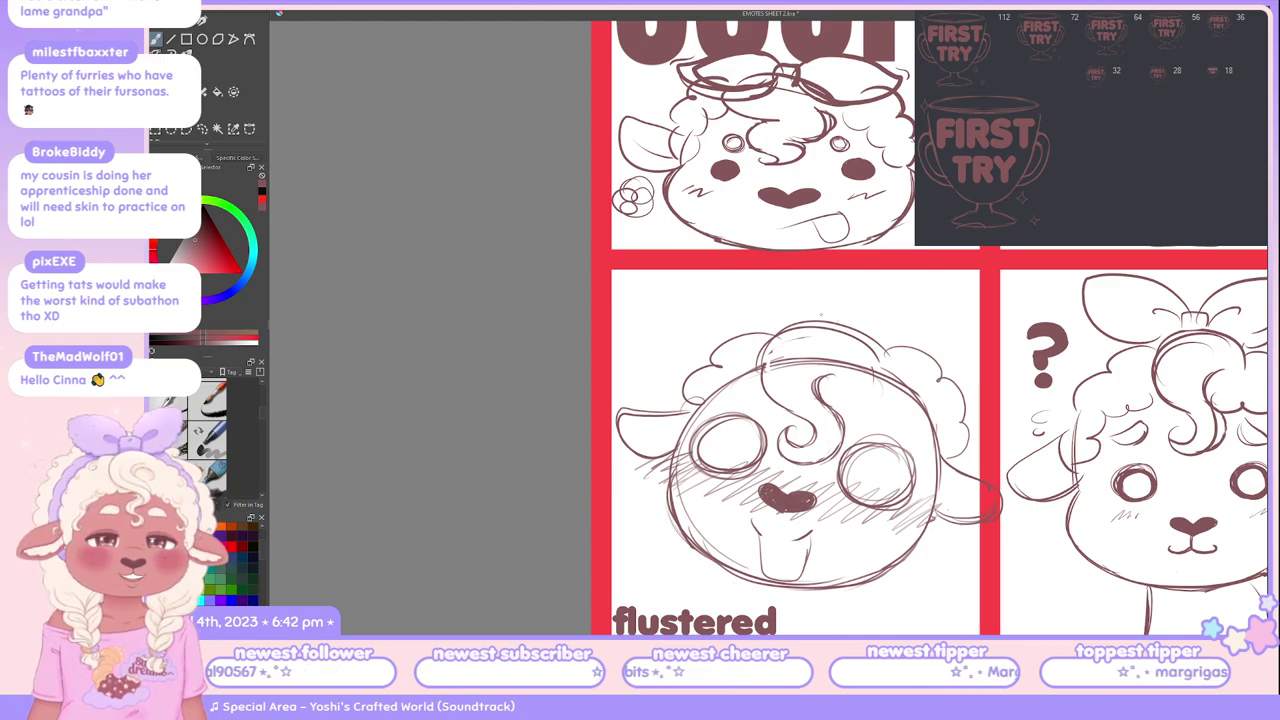
Step: Redraw the left end of the curved band on the flustered sheep's head where it meets the forelock
{"action": "left_click_drag", "start_coordinate": [766, 344], "coordinate": [770, 406]}
{"action": "key", "text": "ctrl+z"}
{"action": "left_click_drag", "start_coordinate": [782, 324], "coordinate": [768, 402]}
{"action": "key", "text": "ctrl+z"}
{"action": "left_click_drag", "start_coordinate": [760, 346], "coordinate": [778, 406]}
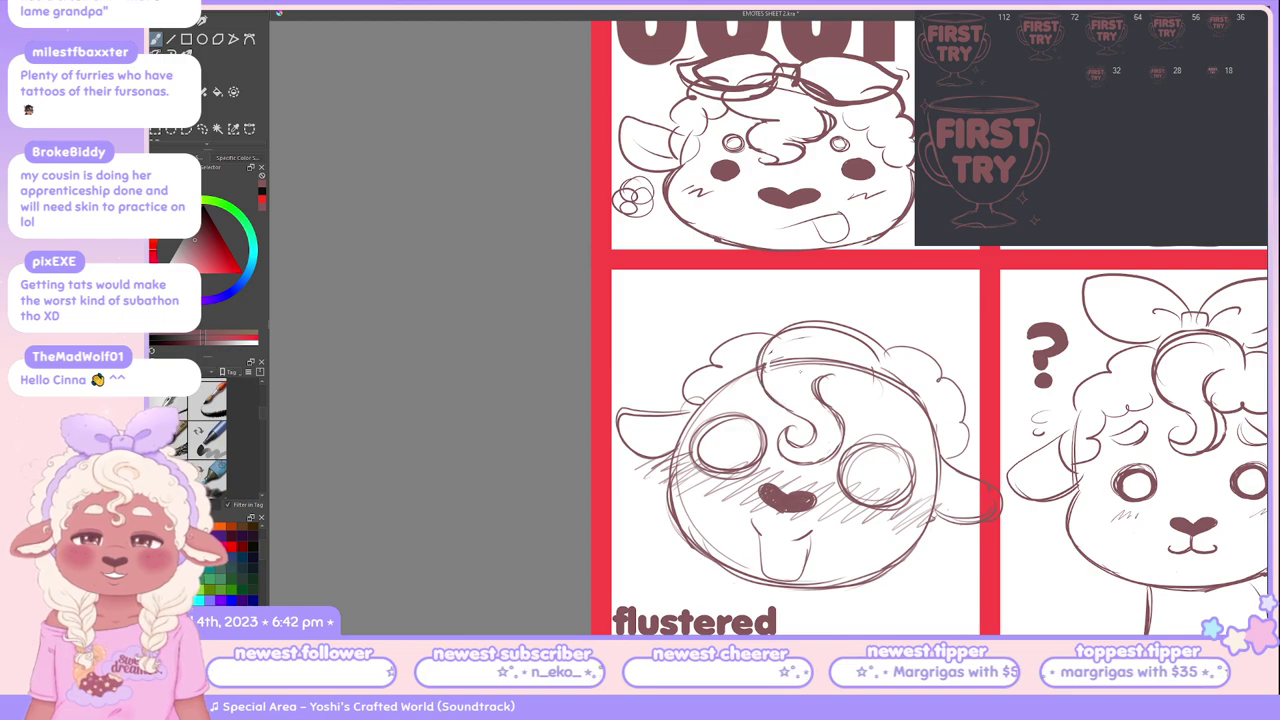
Step: Try sketching a wide left bow loop leaning outward over the flustered sheep's wool
{"action": "left_click_drag", "start_coordinate": [820, 270], "coordinate": [806, 312]}
{"action": "left_click_drag", "start_coordinate": [756, 272], "coordinate": [708, 328]}
{"action": "key", "text": "ctrl+z"}
{"action": "key", "text": "ctrl+z"}
{"action": "mouse_move", "coordinate": [808, 299]}
{"action": "left_mouse_down"}
{"action": "mouse_move", "coordinate": [686, 290]}
{"action": "mouse_move", "coordinate": [690, 335]}
{"action": "left_mouse_up"}
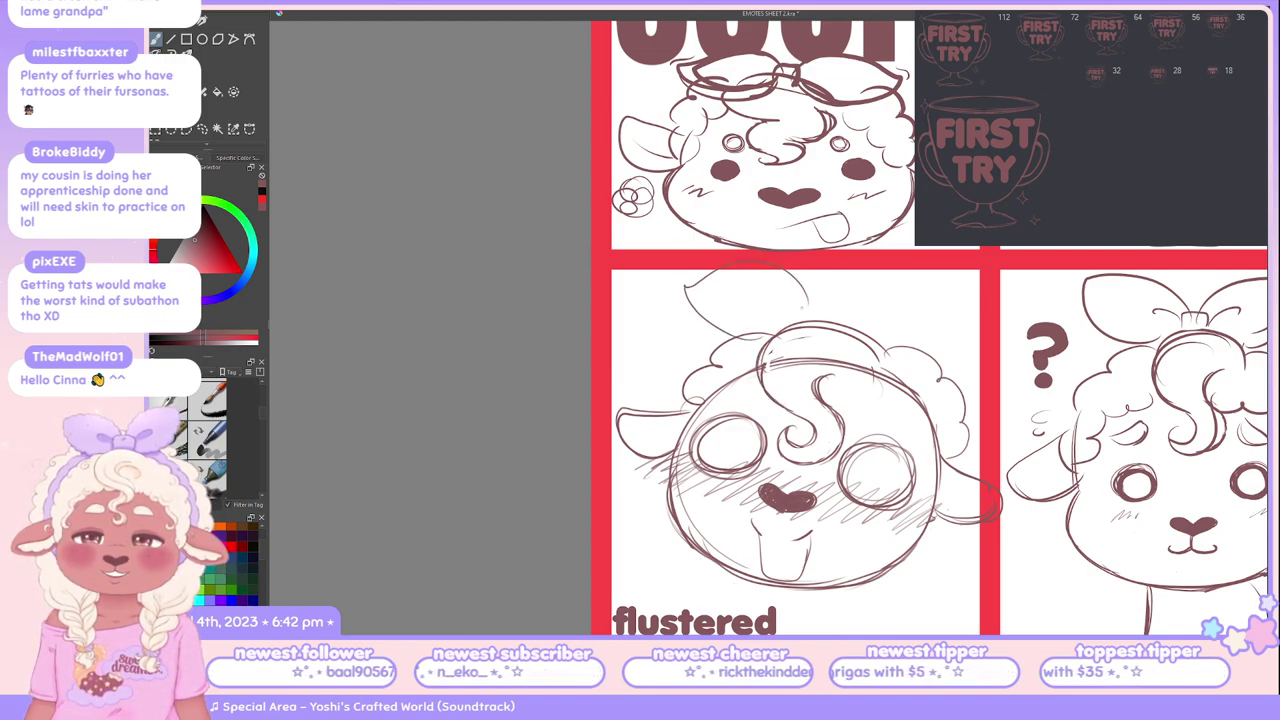
{"action": "key", "text": "ctrl+z"}
{"action": "left_click_drag", "start_coordinate": [828, 300], "coordinate": [690, 333]}
{"action": "key", "text": "ctrl+z"}
{"action": "mouse_move", "coordinate": [820, 312]}
{"action": "left_mouse_down"}
{"action": "mouse_move", "coordinate": [700, 282]}
{"action": "mouse_move", "coordinate": [745, 322]}
{"action": "mouse_move", "coordinate": [684, 282]}
{"action": "mouse_move", "coordinate": [702, 336]}
{"action": "left_mouse_up"}
{"action": "key", "text": "ctrl+z"}
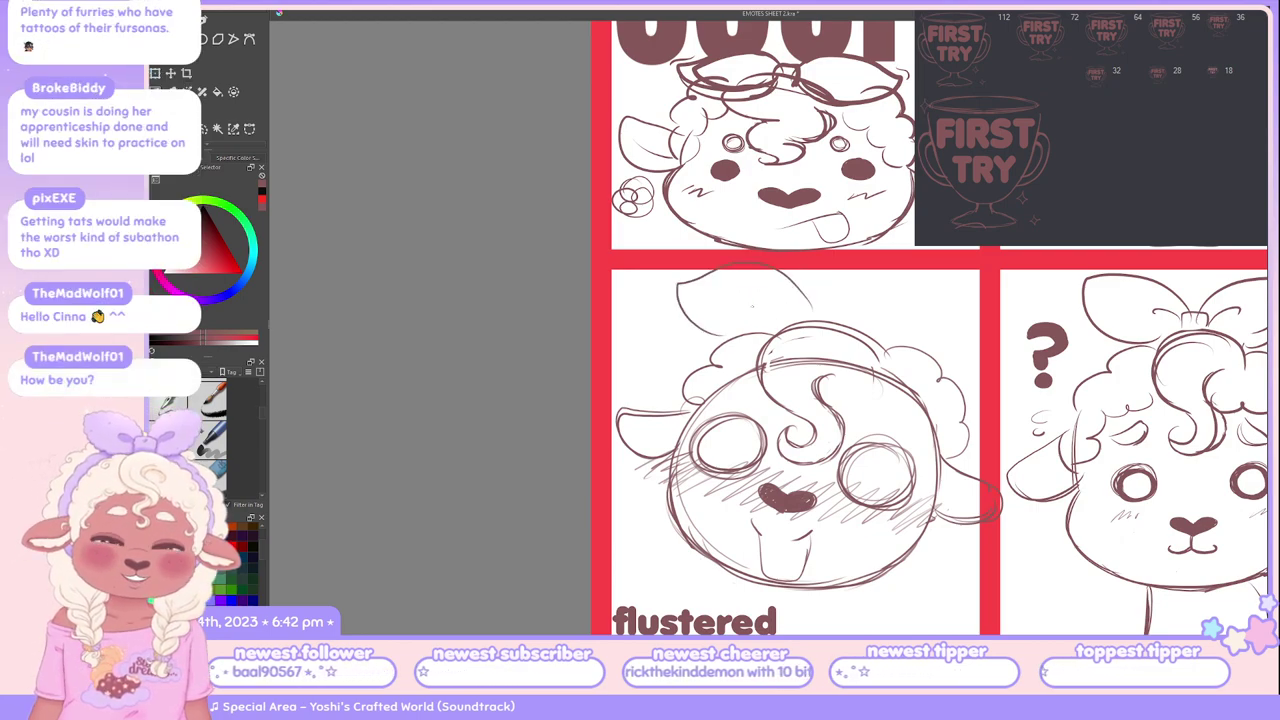
{"action": "key", "text": "ctrl+z"}
{"action": "mouse_move", "coordinate": [824, 316]}
{"action": "left_mouse_down"}
{"action": "mouse_move", "coordinate": [816, 285]}
{"action": "mouse_move", "coordinate": [690, 295]}
{"action": "mouse_move", "coordinate": [745, 328]}
{"action": "mouse_move", "coordinate": [690, 292]}
{"action": "mouse_move", "coordinate": [726, 340]}
{"action": "left_mouse_up"}
{"action": "key", "text": "ctrl+z"}
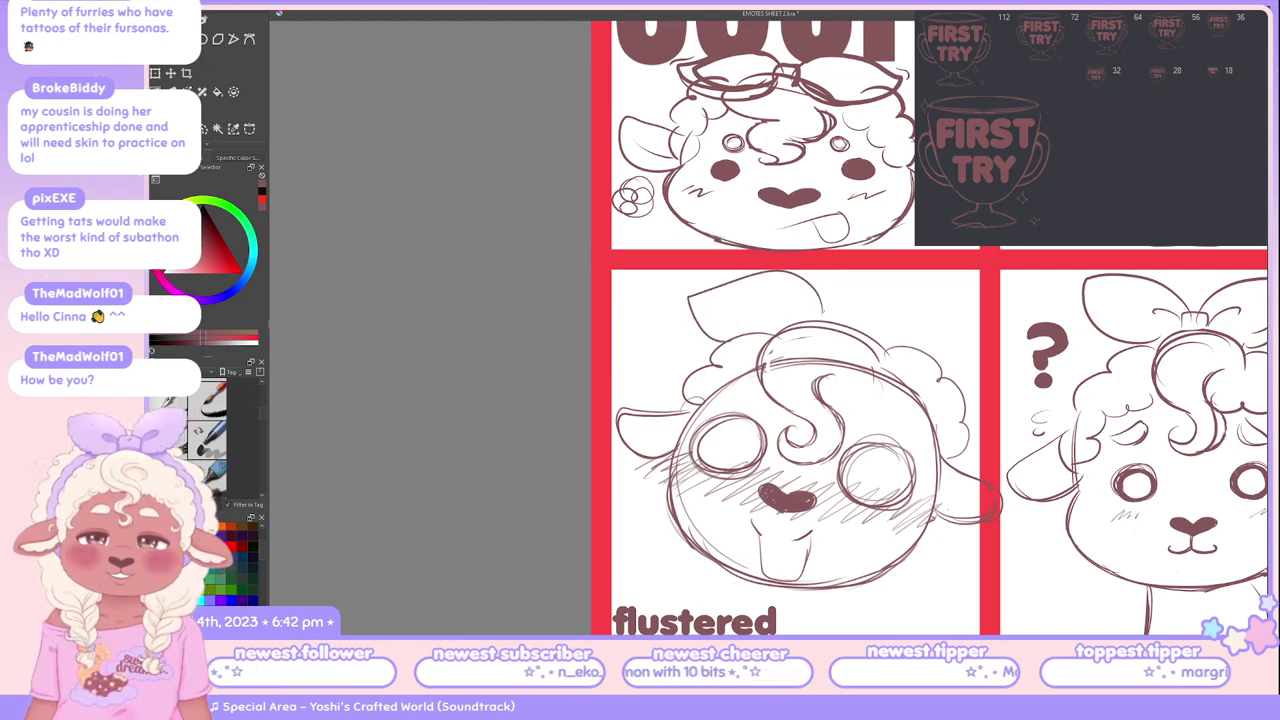
{"action": "key", "text": "ctrl+z"}
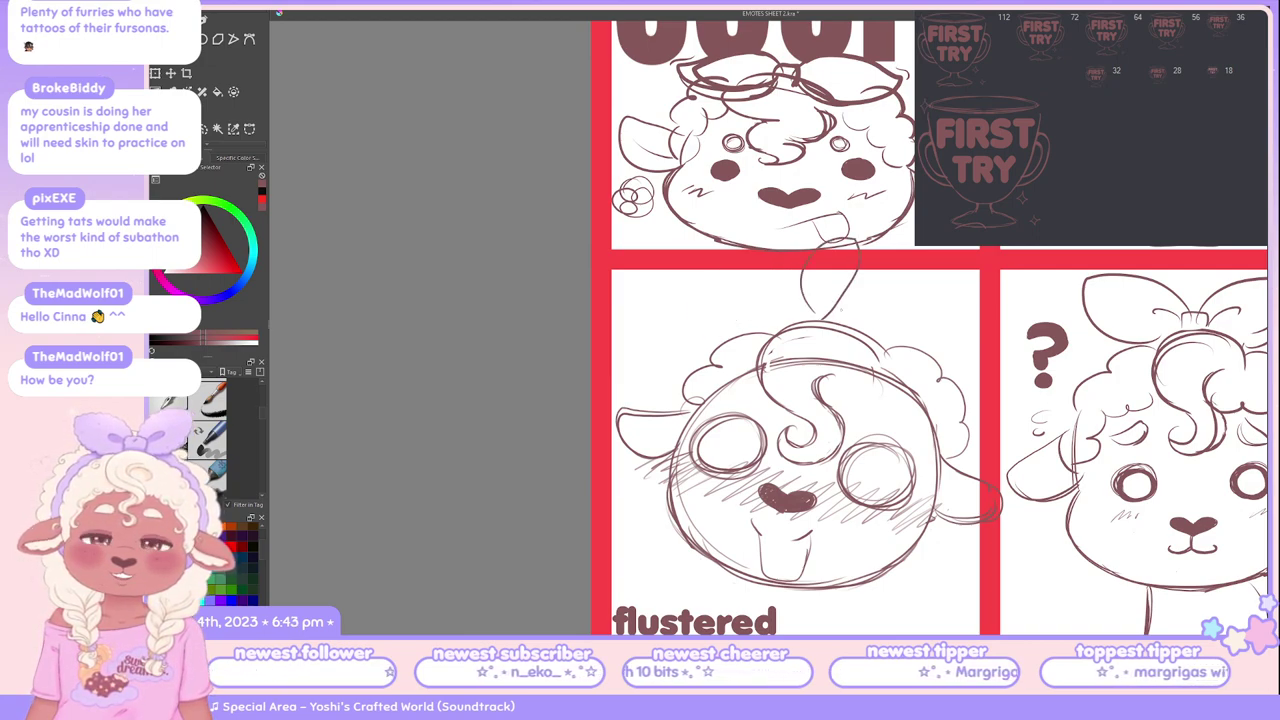
Step: Try sketching a narrow upright bow loop rising from the middle of the flustered sheep's head
{"action": "mouse_move", "coordinate": [828, 308]}
{"action": "left_mouse_down"}
{"action": "mouse_move", "coordinate": [812, 296]}
{"action": "mouse_move", "coordinate": [845, 215]}
{"action": "mouse_move", "coordinate": [850, 313]}
{"action": "mouse_move", "coordinate": [808, 240]}
{"action": "mouse_move", "coordinate": [810, 318]}
{"action": "left_mouse_up"}
{"action": "key", "text": "ctrl+z"}
{"action": "key", "text": "ctrl+z"}
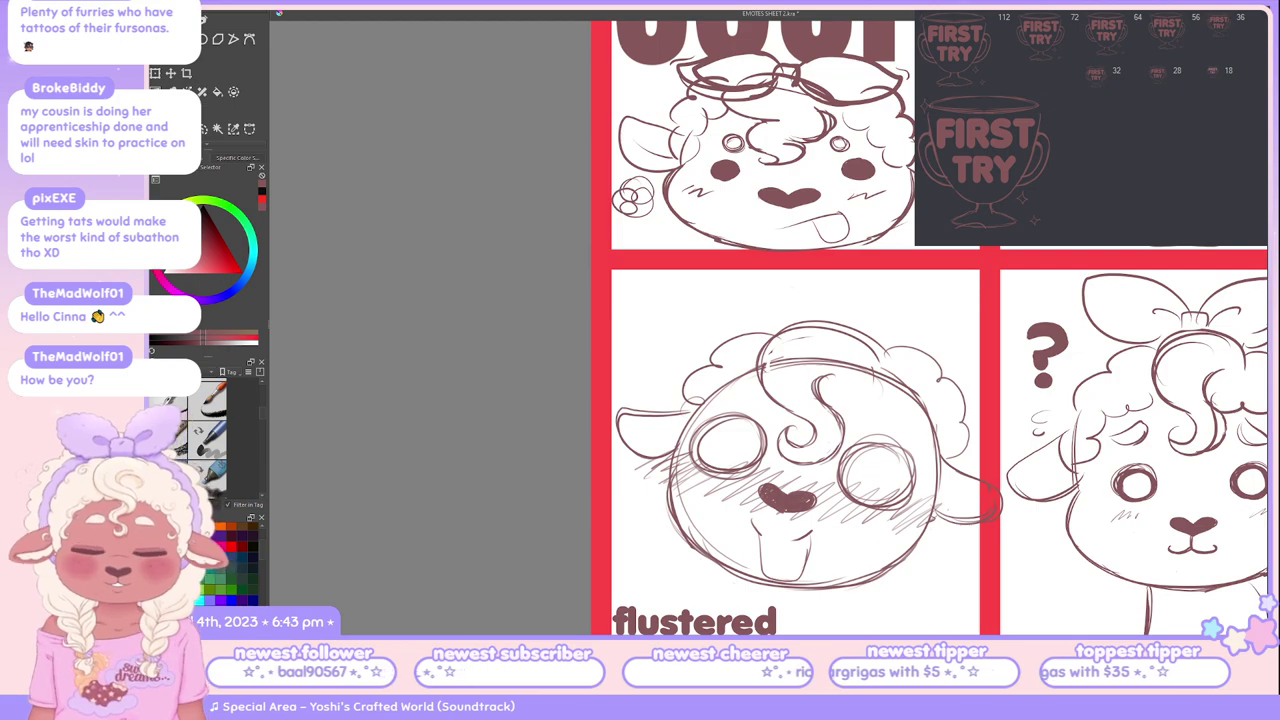
Step: Select the whole flustered sheep sketch and move it slightly down in its cell to make room for the bow
{"action": "key", "text": "m"}
{"action": "left_click_drag", "start_coordinate": [512, 286], "coordinate": [984, 634]}
{"action": "key", "text": "ctrl+t"}
{"action": "mouse_move", "coordinate": [795, 460]}
{"action": "left_mouse_down"}
{"action": "mouse_move", "coordinate": [793, 492]}
{"action": "mouse_move", "coordinate": [793, 480]}
{"action": "left_mouse_up"}
{"action": "key", "text": "Return"}
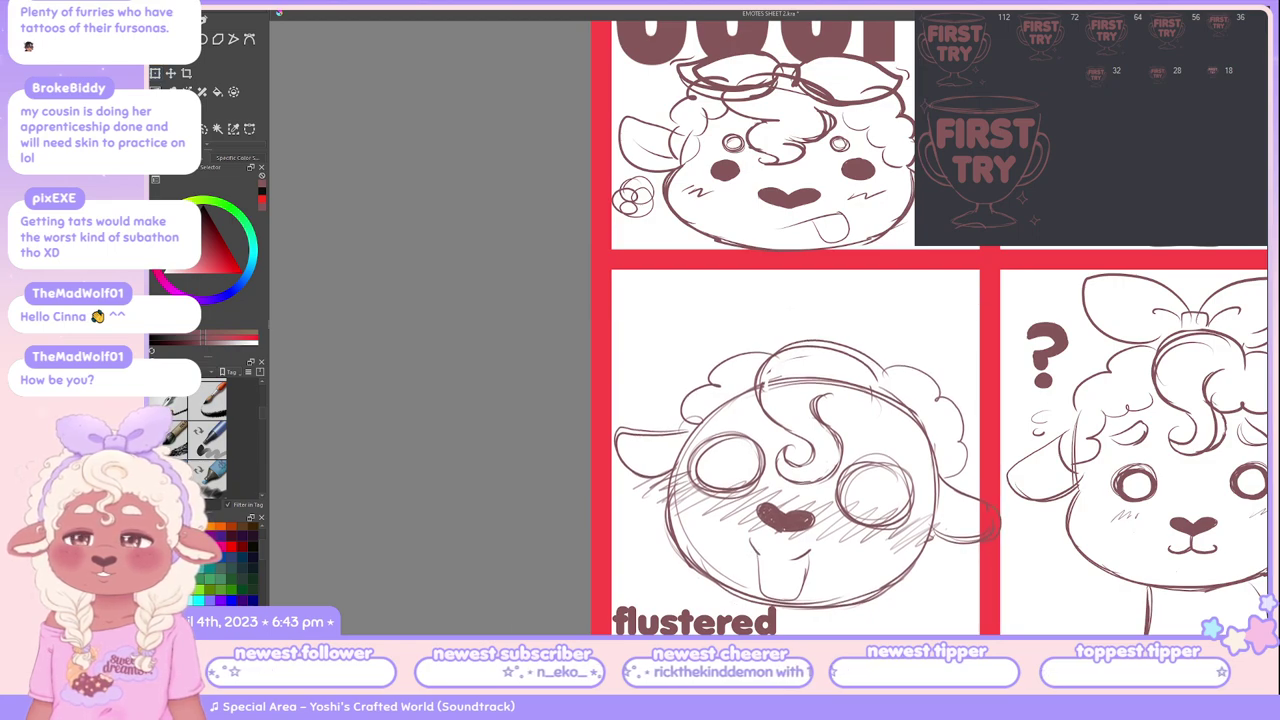
Step: Try sketching a tall bow loop that curves up from the head band past the cell's upper border
{"action": "left_click_drag", "start_coordinate": [800, 250], "coordinate": [790, 335]}
{"action": "key", "text": "ctrl+z"}
{"action": "key", "text": "ctrl+z"}
{"action": "mouse_move", "coordinate": [840, 250]}
{"action": "left_mouse_down"}
{"action": "mouse_move", "coordinate": [830, 330]}
{"action": "mouse_move", "coordinate": [845, 322]}
{"action": "mouse_move", "coordinate": [805, 340]}
{"action": "left_mouse_up"}
{"action": "key", "text": "ctrl+z"}
{"action": "key", "text": "ctrl+z"}
{"action": "mouse_move", "coordinate": [809, 270]}
{"action": "left_mouse_down"}
{"action": "mouse_move", "coordinate": [810, 308]}
{"action": "mouse_move", "coordinate": [790, 260]}
{"action": "mouse_move", "coordinate": [845, 222]}
{"action": "left_mouse_up"}
{"action": "key", "text": "ctrl+z"}
{"action": "key", "text": "ctrl+z"}
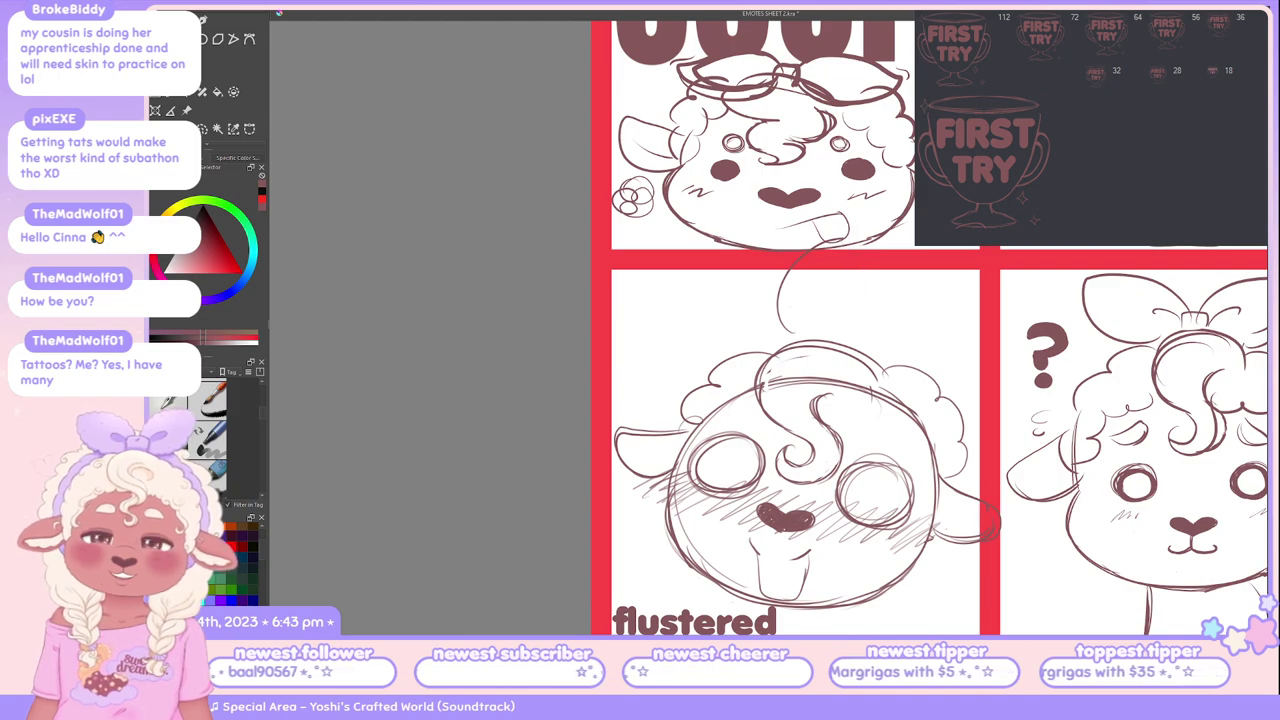
Step: Try different edge curves for the bow loops where they meet the top of the head band
{"action": "mouse_move", "coordinate": [842, 335]}
{"action": "left_mouse_down"}
{"action": "mouse_move", "coordinate": [862, 268]}
{"action": "mouse_move", "coordinate": [934, 294]}
{"action": "mouse_move", "coordinate": [885, 352]}
{"action": "left_mouse_up"}
{"action": "key", "text": "ctrl+z"}
{"action": "key", "text": "ctrl+z"}
{"action": "key", "text": "ctrl+z"}
{"action": "key", "text": "ctrl+z"}
{"action": "mouse_move", "coordinate": [790, 345]}
{"action": "left_mouse_down"}
{"action": "mouse_move", "coordinate": [748, 272]}
{"action": "mouse_move", "coordinate": [780, 330]}
{"action": "left_mouse_up"}
{"action": "key", "text": "ctrl+z"}
{"action": "key", "text": "ctrl+z"}
{"action": "left_click_drag", "start_coordinate": [774, 268], "coordinate": [784, 325]}
{"action": "key", "text": "ctrl+z"}
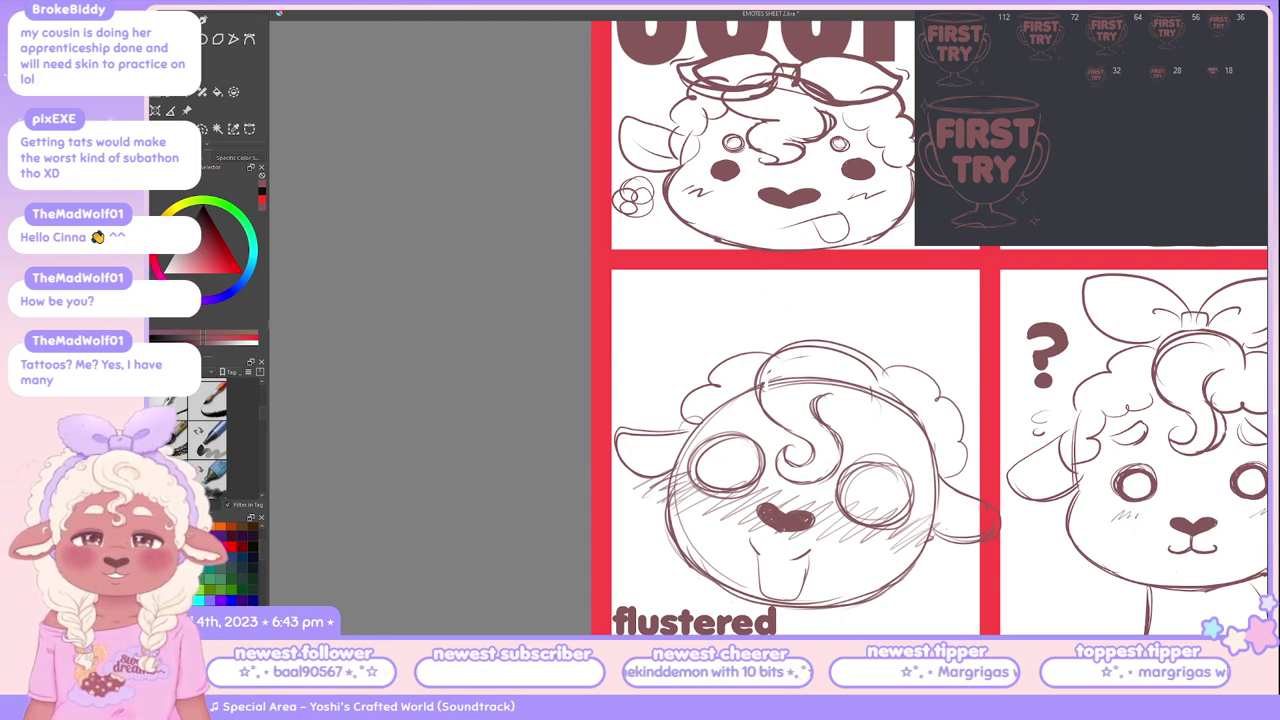
Step: Sketch the outer left edge of an upright bow loop above the flustered sheep's head band
{"action": "left_click_drag", "start_coordinate": [790, 252], "coordinate": [790, 330]}
{"action": "left_click_drag", "start_coordinate": [792, 250], "coordinate": [812, 328]}
{"action": "key", "text": "ctrl+z"}
{"action": "left_click_drag", "start_coordinate": [796, 242], "coordinate": [828, 340]}
{"action": "key", "text": "ctrl+z"}
{"action": "left_click_drag", "start_coordinate": [784, 242], "coordinate": [776, 338]}
{"action": "key", "text": "ctrl+z"}
{"action": "key", "text": "ctrl+z"}
{"action": "left_click_drag", "start_coordinate": [756, 268], "coordinate": [746, 324]}
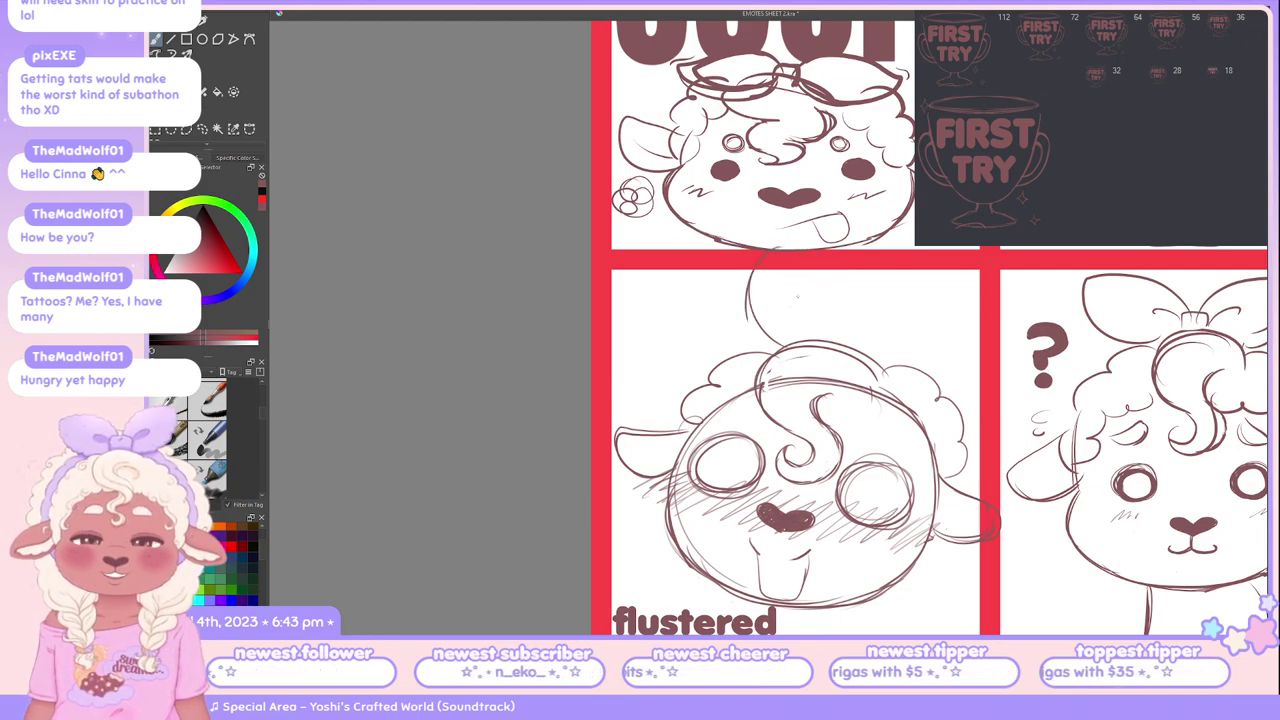
Step: Close the left bow loop with a curved right edge running down to the head band
{"action": "left_click_drag", "start_coordinate": [814, 268], "coordinate": [828, 340]}
{"action": "key", "text": "ctrl+z"}
{"action": "left_click_drag", "start_coordinate": [786, 246], "coordinate": [826, 326]}
{"action": "key", "text": "ctrl+z"}
{"action": "left_click_drag", "start_coordinate": [790, 246], "coordinate": [830, 334]}
{"action": "key", "text": "ctrl+z"}
{"action": "left_click_drag", "start_coordinate": [786, 244], "coordinate": [822, 320]}
{"action": "key", "text": "ctrl+z"}
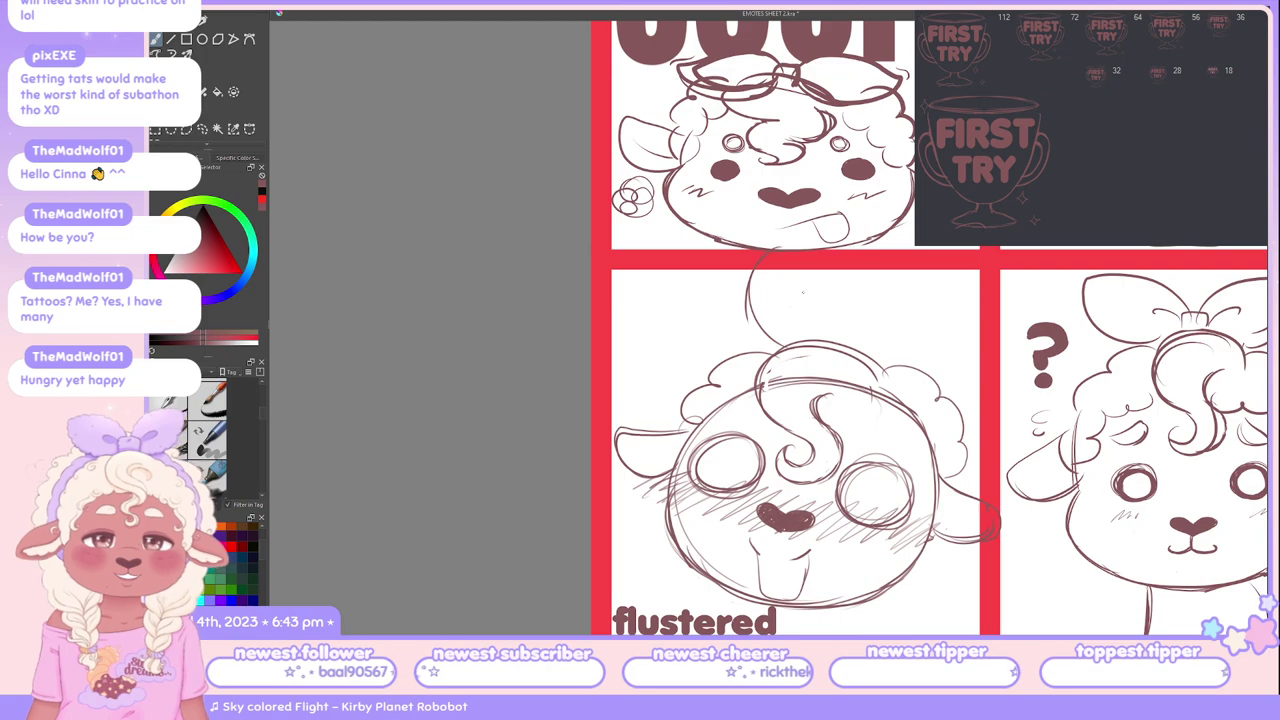
{"action": "left_click_drag", "start_coordinate": [788, 248], "coordinate": [834, 318]}
{"action": "key", "text": "ctrl+z"}
{"action": "mouse_move", "coordinate": [786, 250]}
{"action": "left_mouse_down"}
{"action": "mouse_move", "coordinate": [814, 338]}
{"action": "mouse_move", "coordinate": [898, 284]}
{"action": "left_mouse_up"}
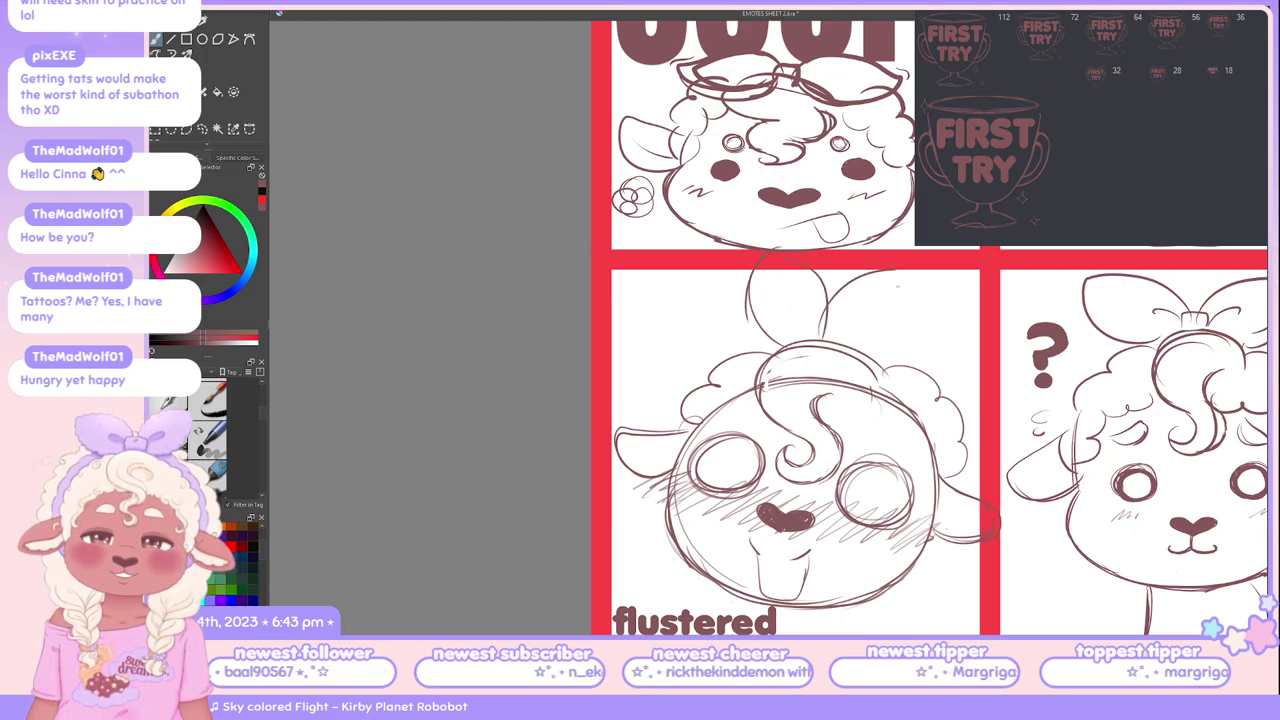
Step: Sketch a matching upright right bow loop, with its inner edge rising from the band and its outer edge curving back down
{"action": "key", "text": "ctrl+z"}
{"action": "left_click_drag", "start_coordinate": [836, 336], "coordinate": [882, 268]}
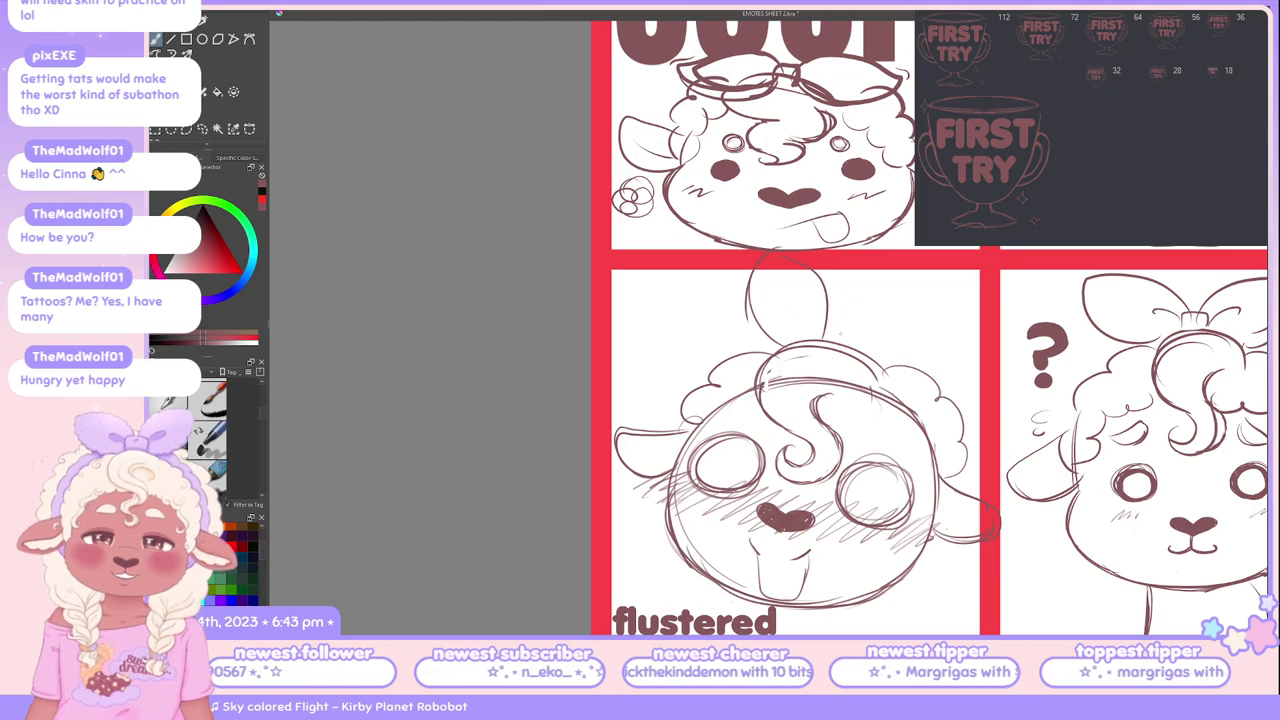
{"action": "key", "text": "ctrl+z"}
{"action": "left_click_drag", "start_coordinate": [830, 342], "coordinate": [876, 268]}
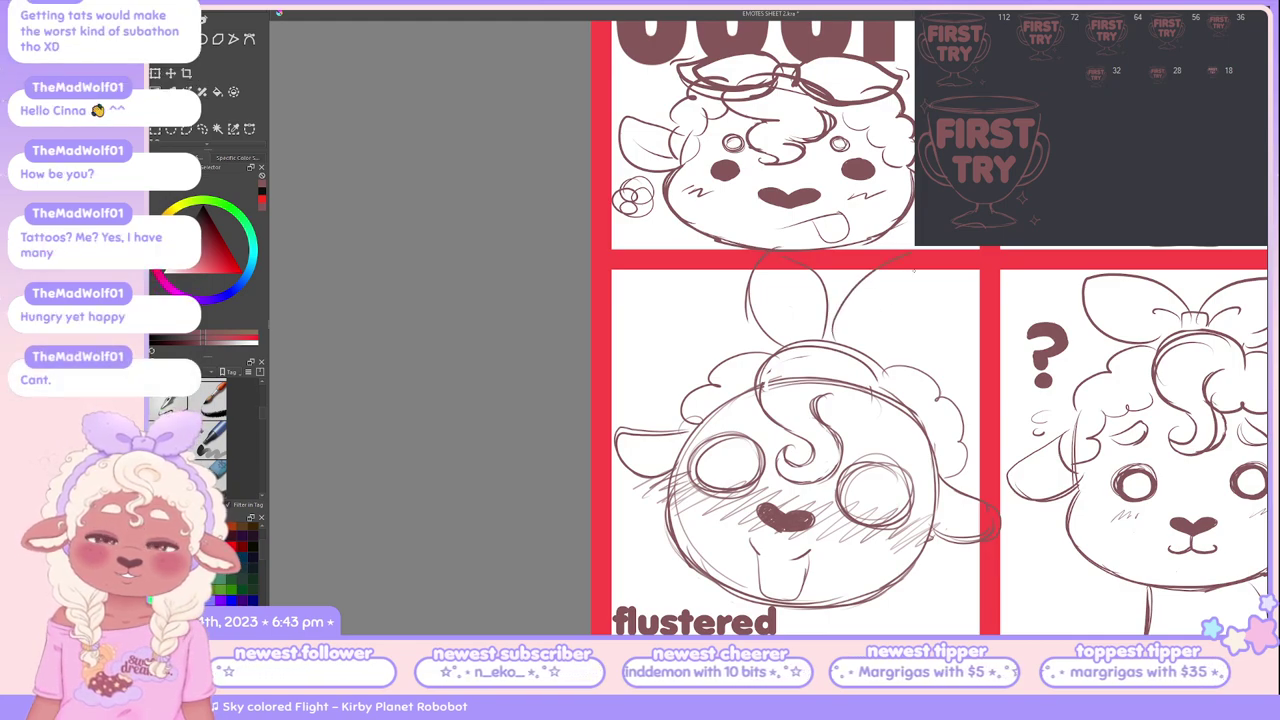
{"action": "key", "text": "ctrl+z"}
{"action": "mouse_move", "coordinate": [838, 342]}
{"action": "left_mouse_down"}
{"action": "mouse_move", "coordinate": [866, 268]}
{"action": "mouse_move", "coordinate": [890, 350]}
{"action": "left_mouse_up"}
{"action": "key", "text": "ctrl+z"}
{"action": "mouse_move", "coordinate": [900, 268]}
{"action": "left_mouse_down"}
{"action": "mouse_move", "coordinate": [917, 310]}
{"action": "mouse_move", "coordinate": [885, 352]}
{"action": "left_mouse_up"}
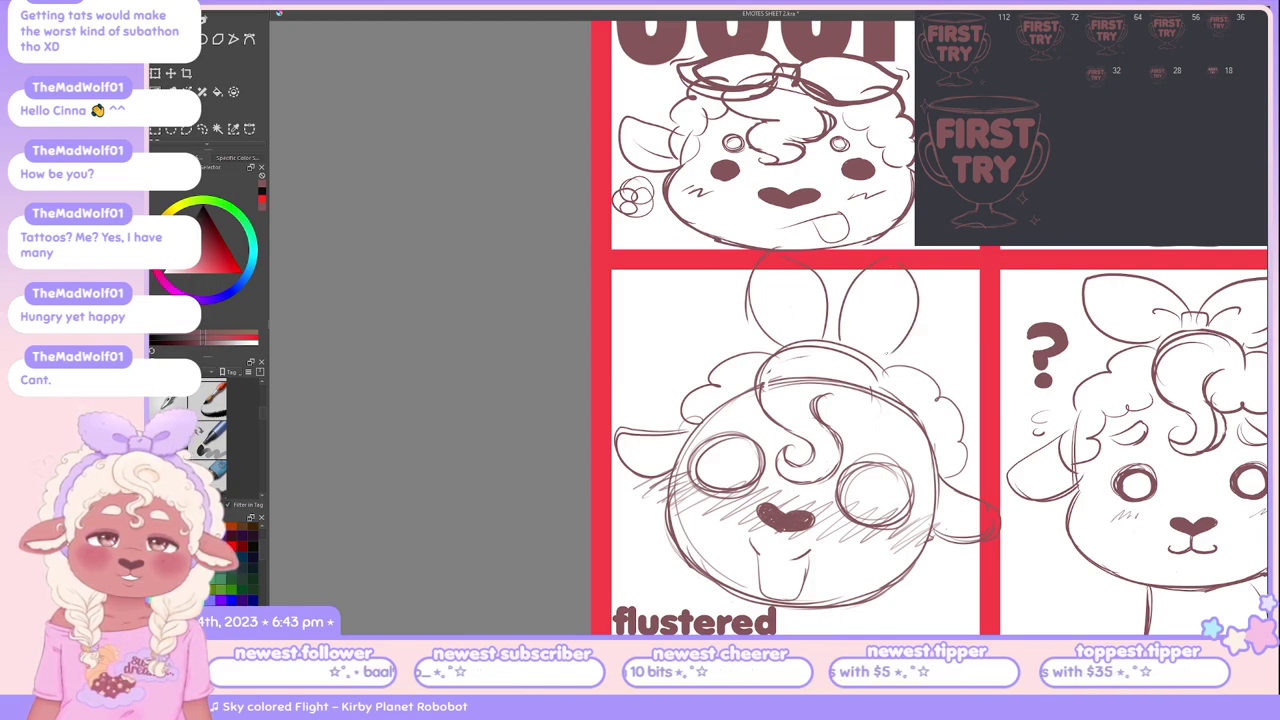
{"action": "key", "text": "ctrl+z"}
{"action": "left_click_drag", "start_coordinate": [900, 268], "coordinate": [888, 352]}
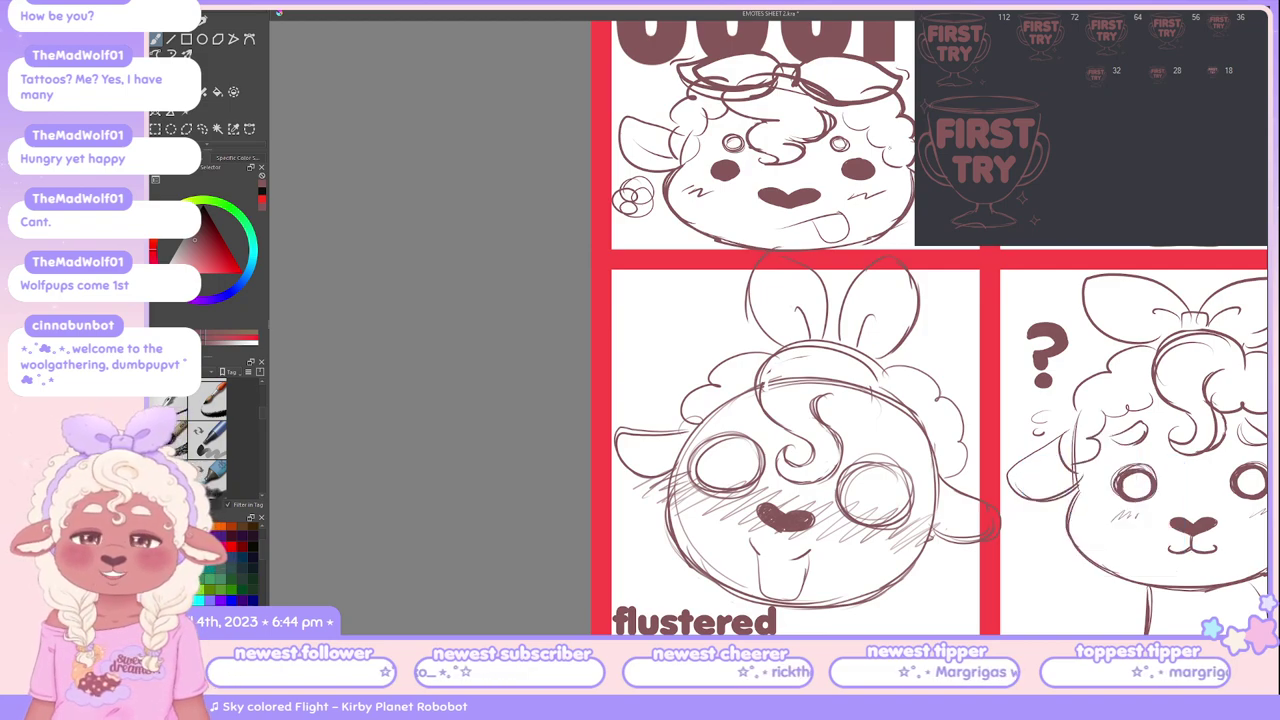
Step: Review the whole emote sheet to compare the flustered sheep's new bow with the other sketches
{"action": "key", "text": "minus"}
{"action": "key", "text": "plus"}
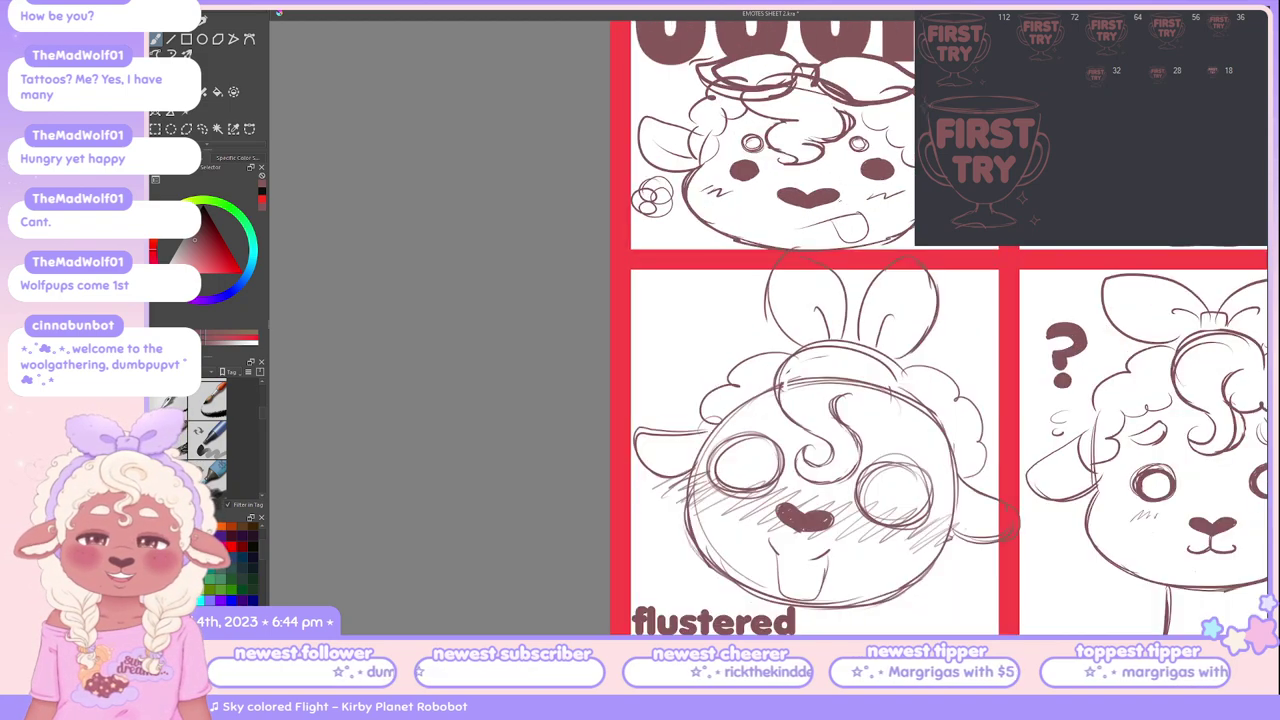
{"action": "key", "text": "minus"}
{"action": "scroll", "coordinate": [790, 330], "scroll_direction": "right", "scroll_amount": 5}
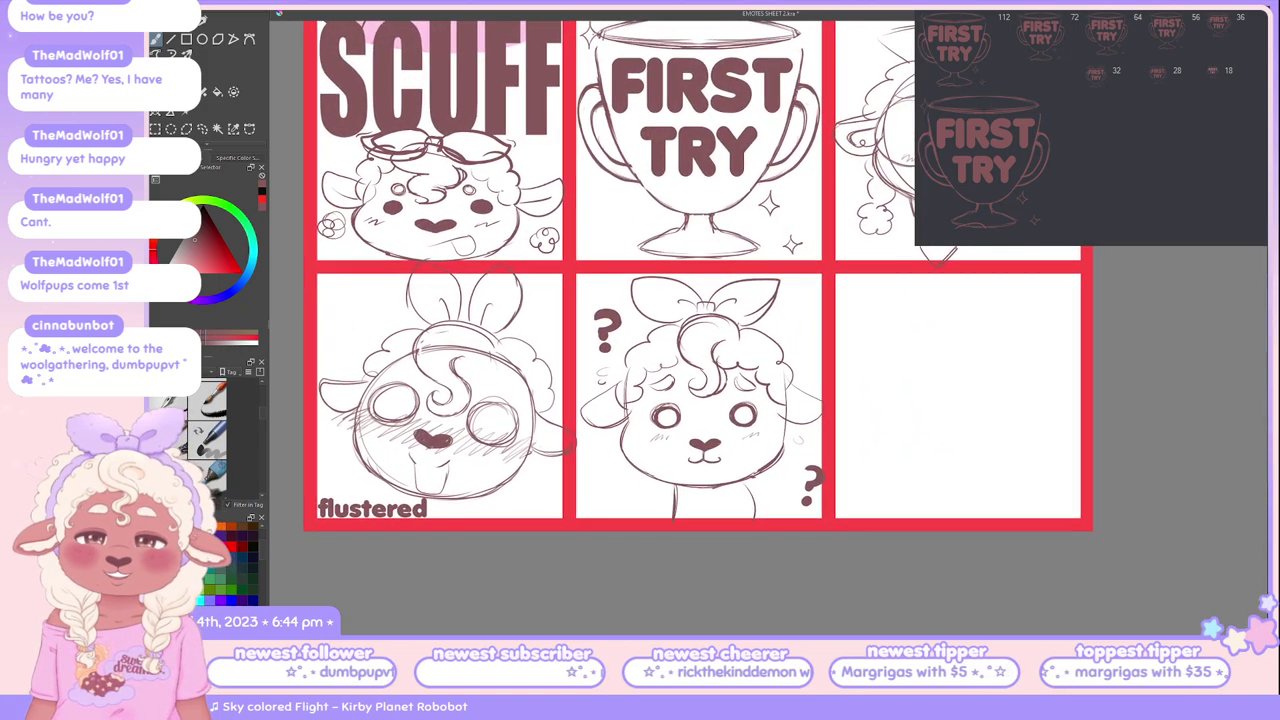
{"action": "scroll", "coordinate": [790, 330], "scroll_direction": "up", "scroll_amount": 3}
{"action": "key", "text": "minus"}
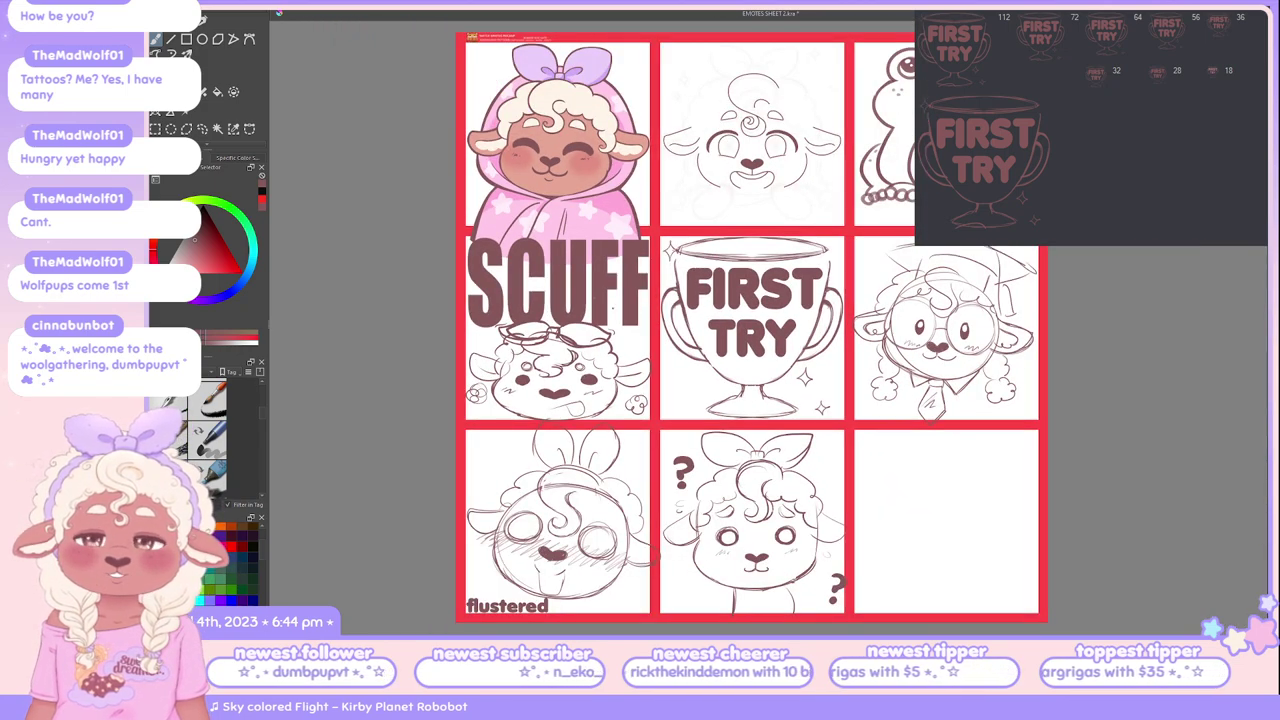
{"action": "key", "text": "minus"}
{"action": "key", "text": "plus"}
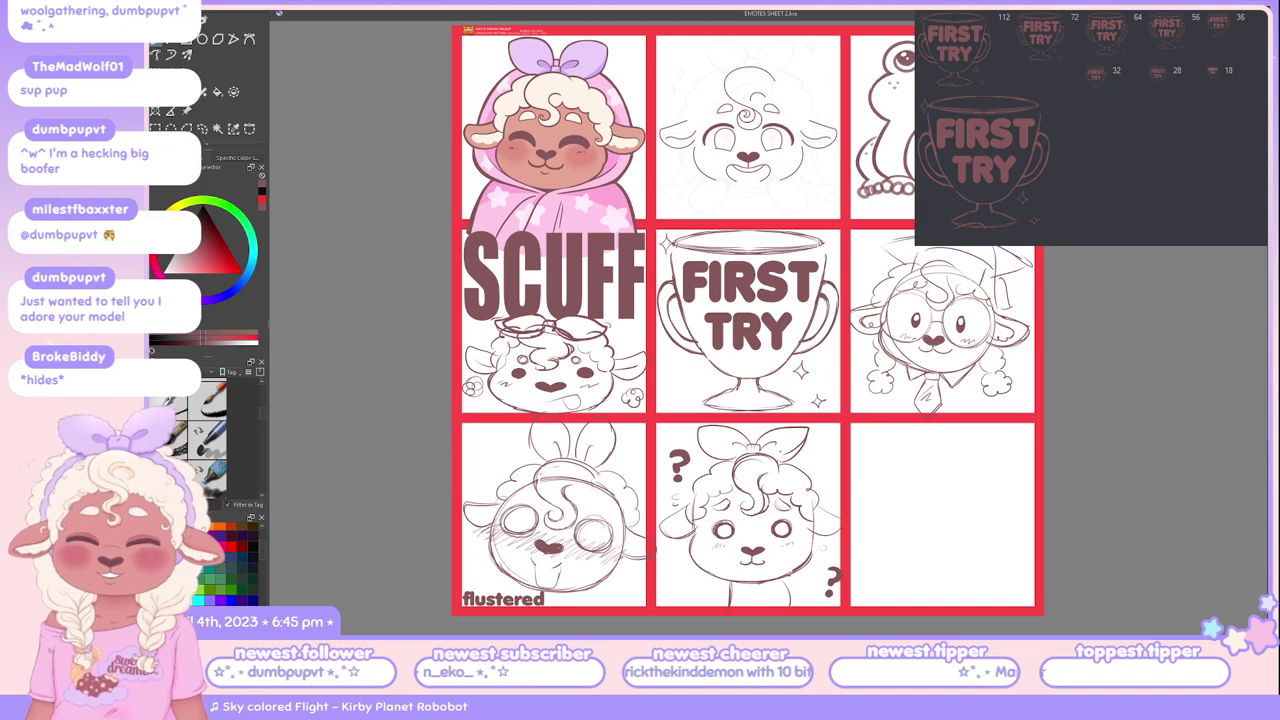
{"action": "scroll", "coordinate": [816, 438], "scroll_direction": "up", "scroll_amount": 1}
{"action": "mouse_move", "coordinate": [700, 400]}
{"action": "left_mouse_down"}
{"action": "mouse_move", "coordinate": [777, 288]}
{"action": "mouse_move", "coordinate": [813, 298]}
{"action": "left_mouse_up"}
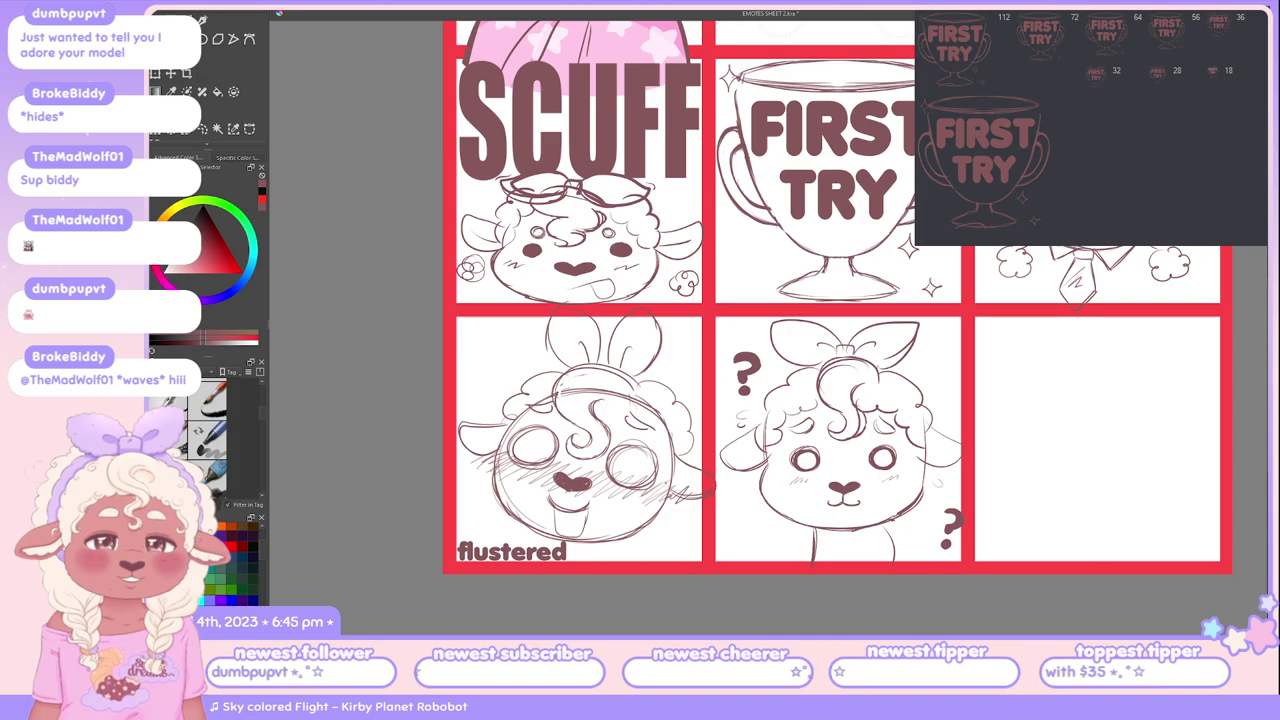
{"action": "scroll", "coordinate": [860, 425], "scroll_direction": "down", "scroll_amount": 1}
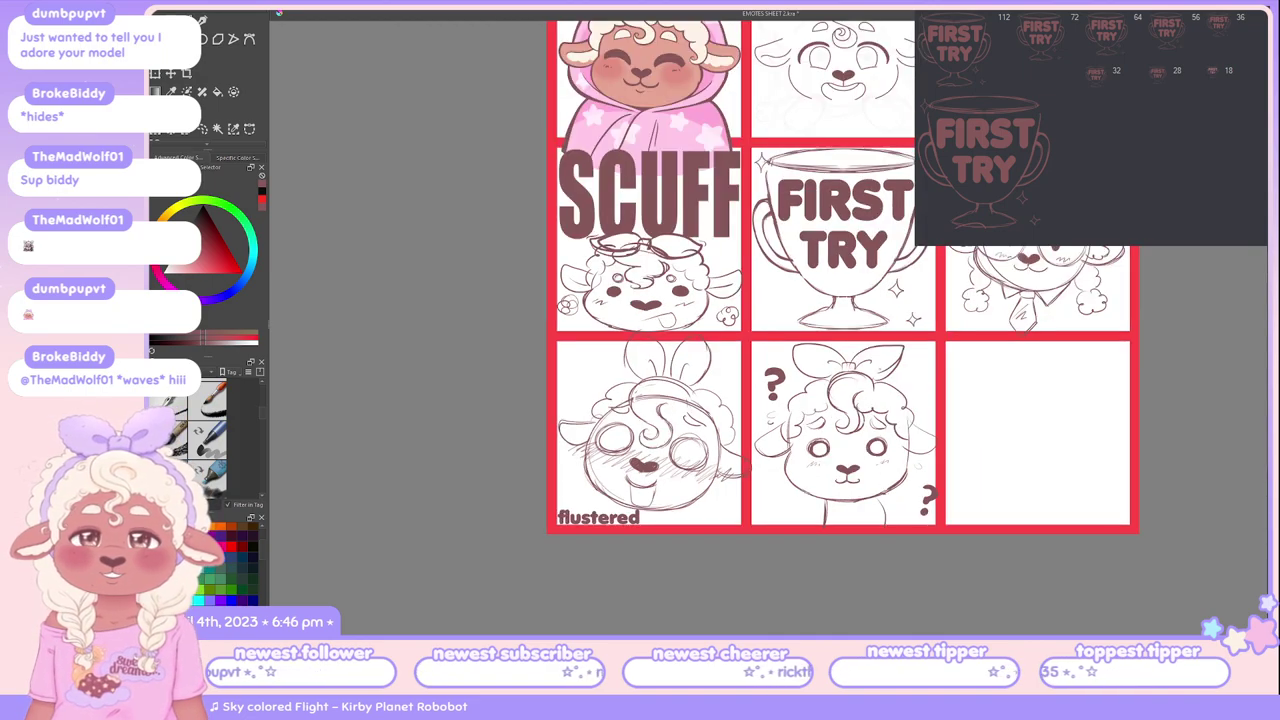
{"action": "scroll", "coordinate": [752, 328], "scroll_direction": "up", "scroll_amount": 1}
{"action": "scroll", "coordinate": [752, 328], "scroll_direction": "down", "scroll_amount": 1}
{"action": "scroll", "coordinate": [752, 328], "scroll_direction": "up", "scroll_amount": 1}
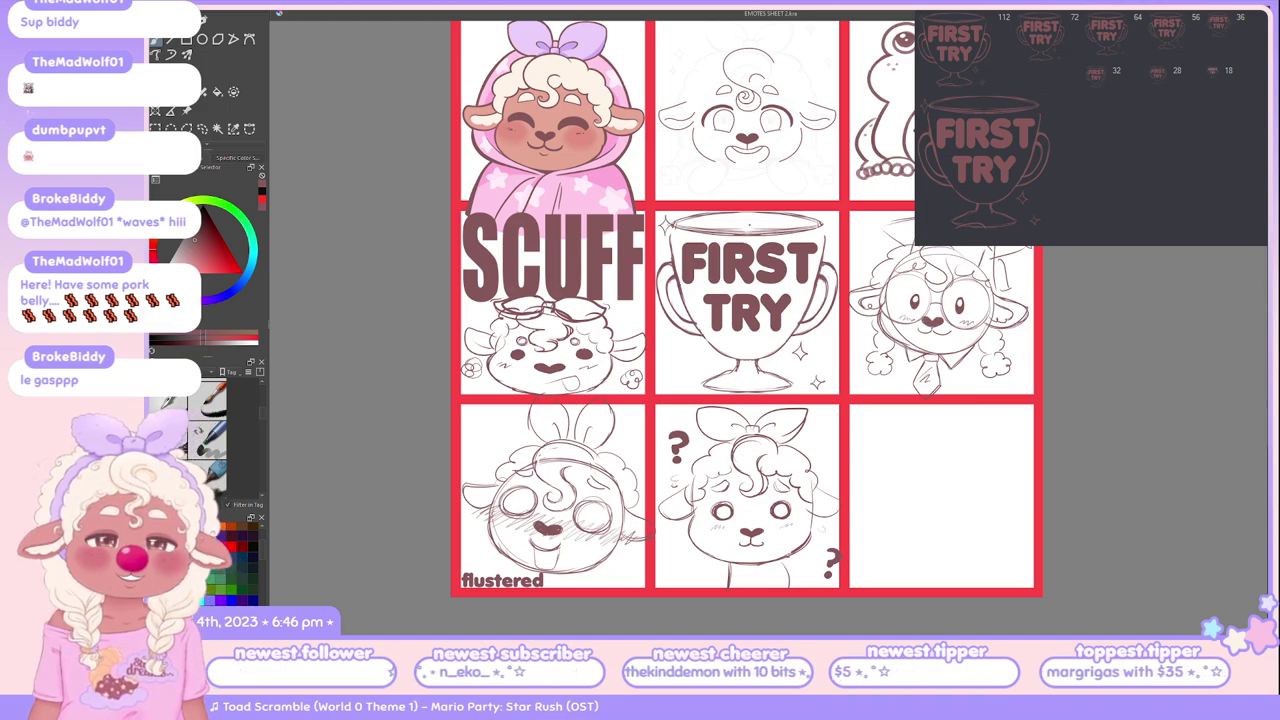
{"action": "key", "text": "ctrl+plus"}
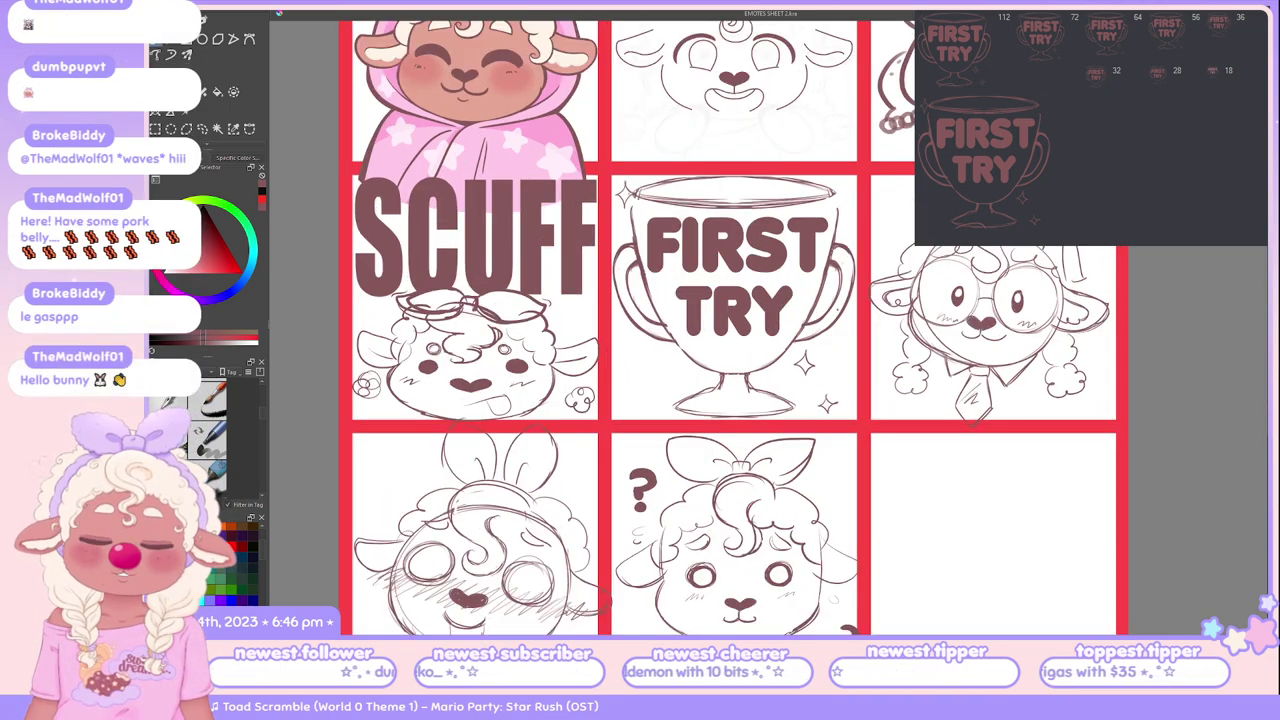
{"action": "mouse_move", "coordinate": [700, 330]}
{"action": "left_mouse_down"}
{"action": "mouse_move", "coordinate": [628, 336]}
{"action": "mouse_move", "coordinate": [620, 375]}
{"action": "mouse_move", "coordinate": [710, 385]}
{"action": "left_mouse_up"}
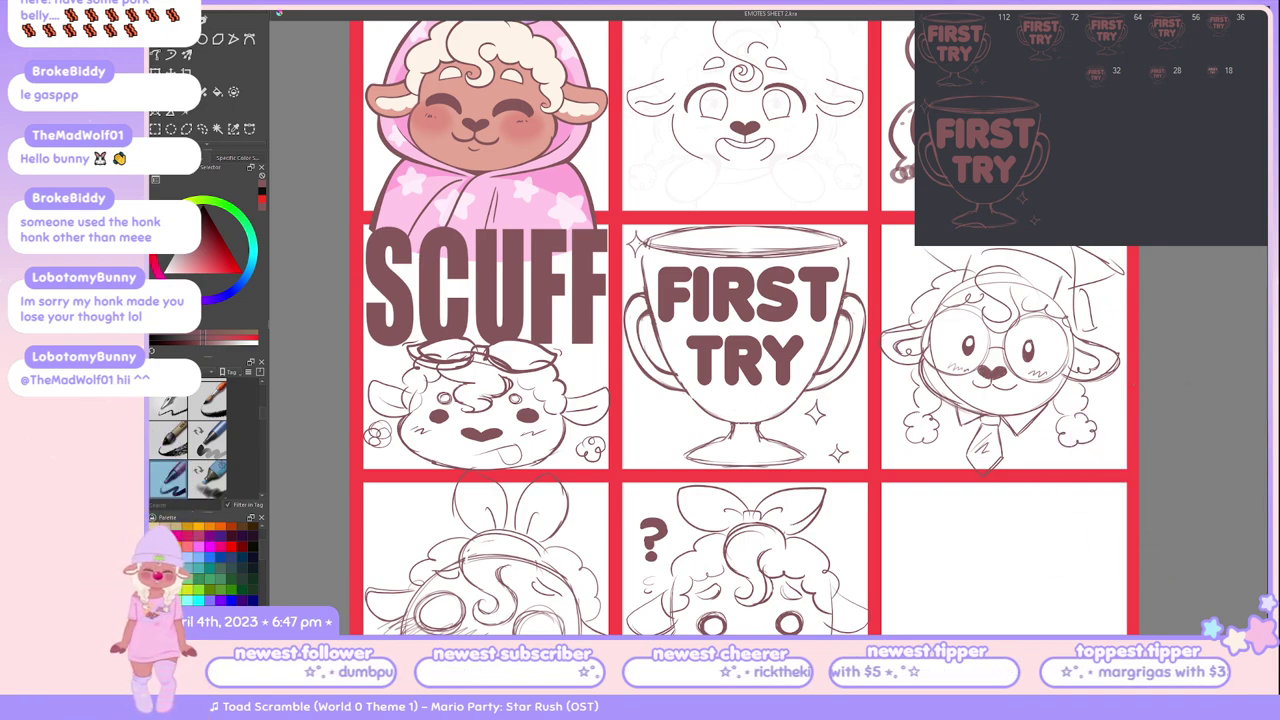
{"action": "scroll", "coordinate": [1120, 364], "scroll_direction": "down", "scroll_amount": 1}
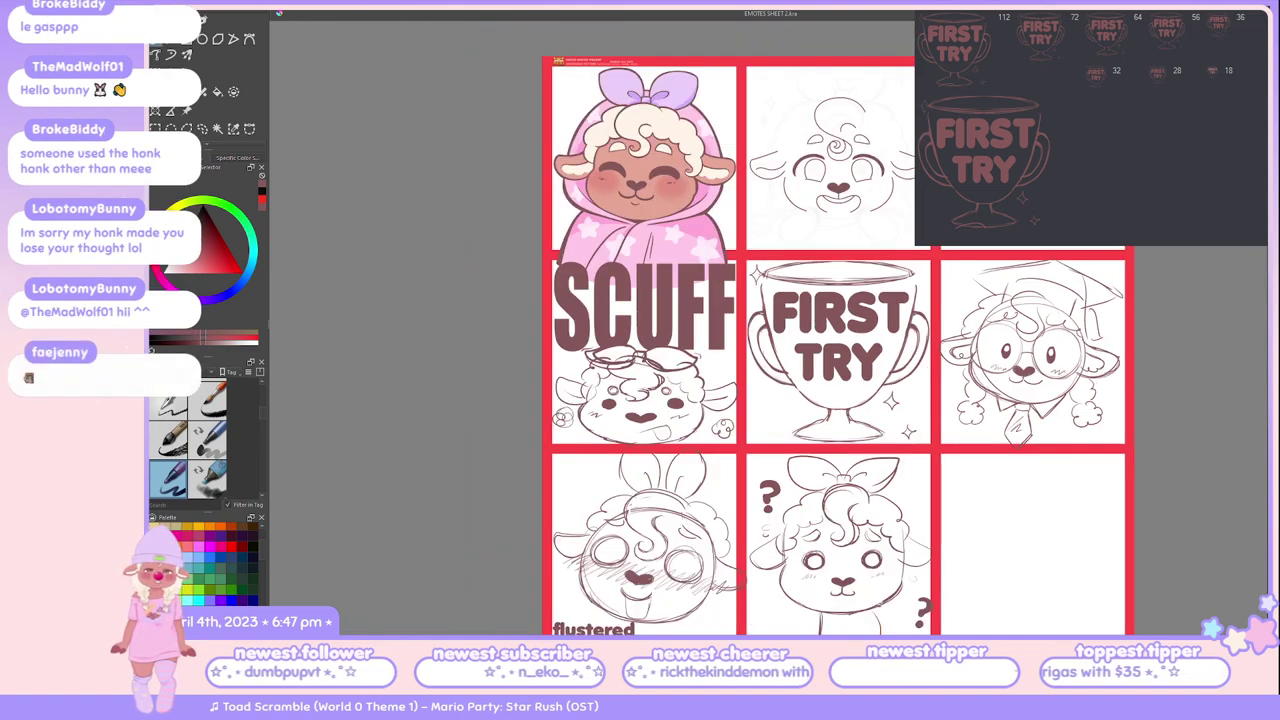
{"action": "scroll", "coordinate": [808, 330], "scroll_direction": "down", "scroll_amount": 2}
{"action": "scroll", "coordinate": [1024, 488], "scroll_direction": "up", "scroll_amount": 1}
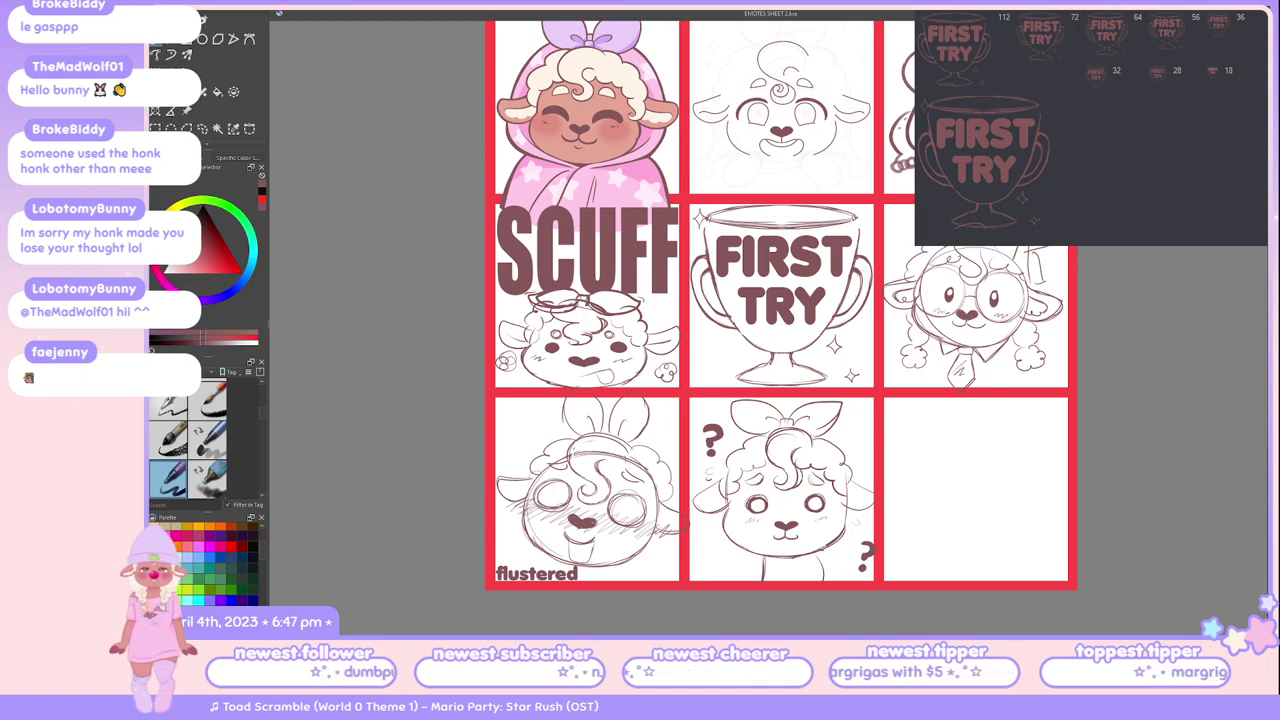
{"action": "scroll", "coordinate": [775, 323], "scroll_direction": "up", "scroll_amount": 3}
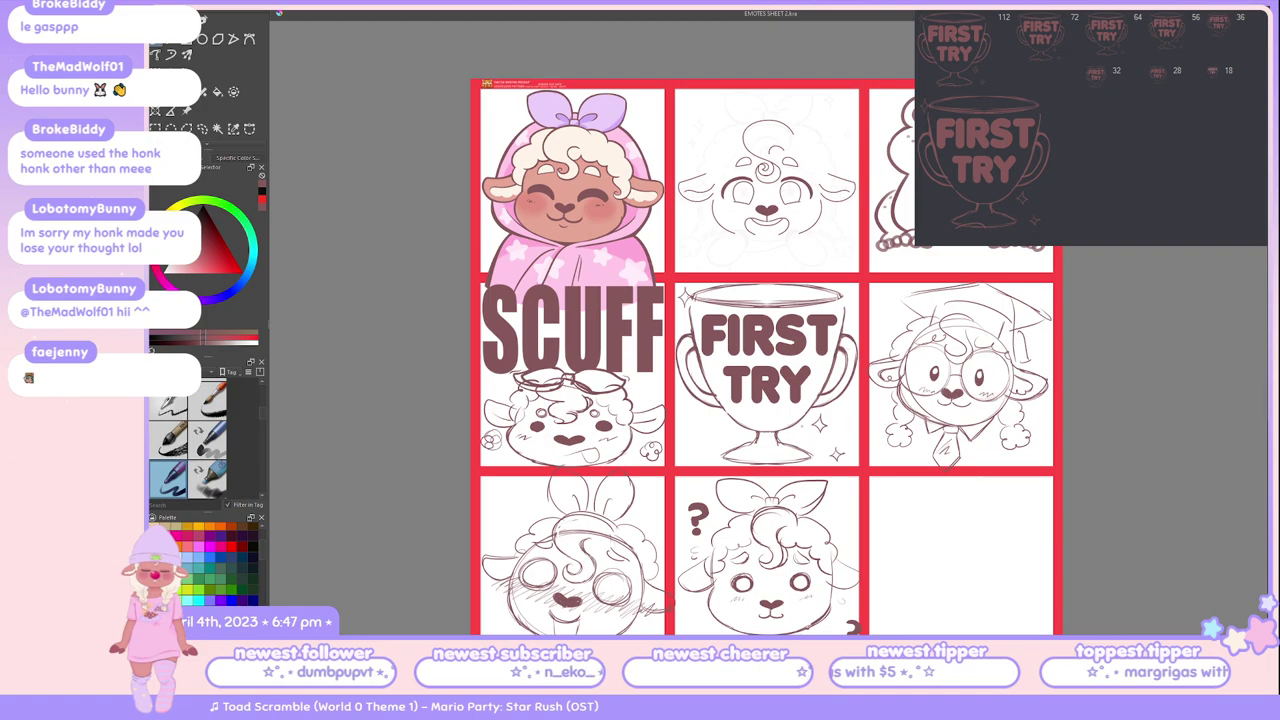
{"action": "scroll", "coordinate": [1103, 494], "scroll_direction": "up", "scroll_amount": 2}
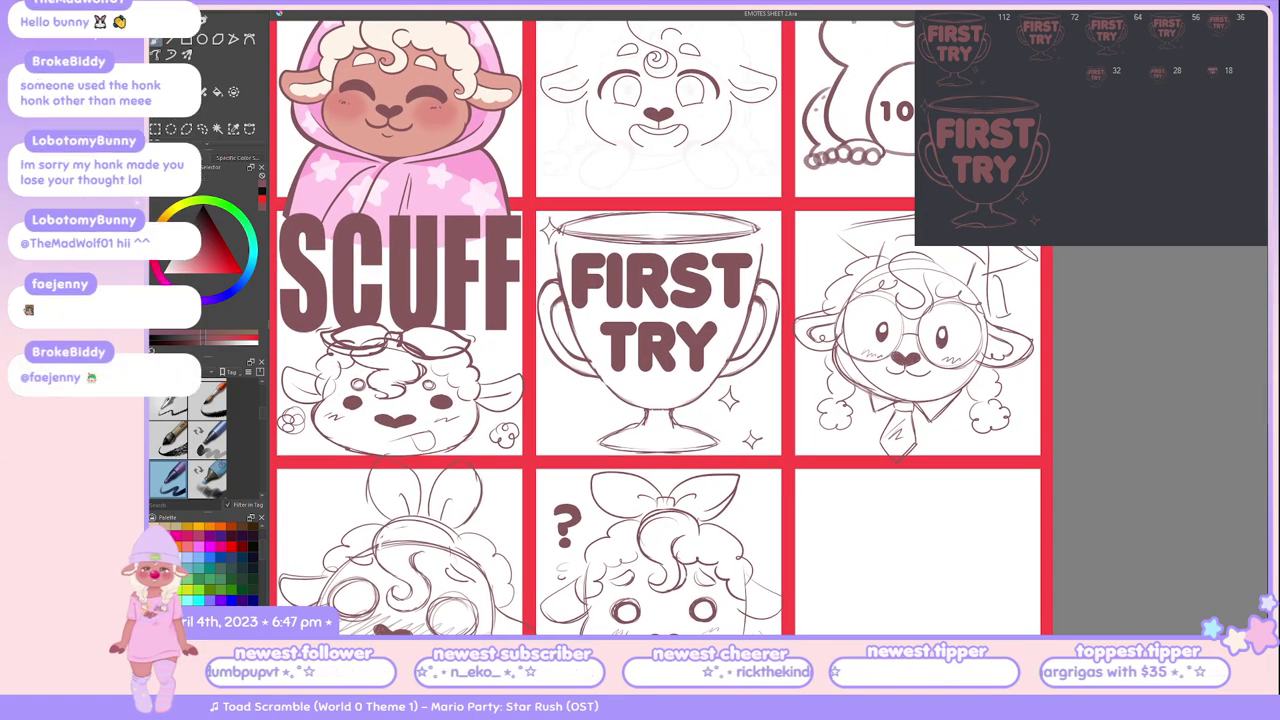
{"action": "key", "text": "ctrl+z"}
{"action": "key", "text": "ctrl+shift+z"}
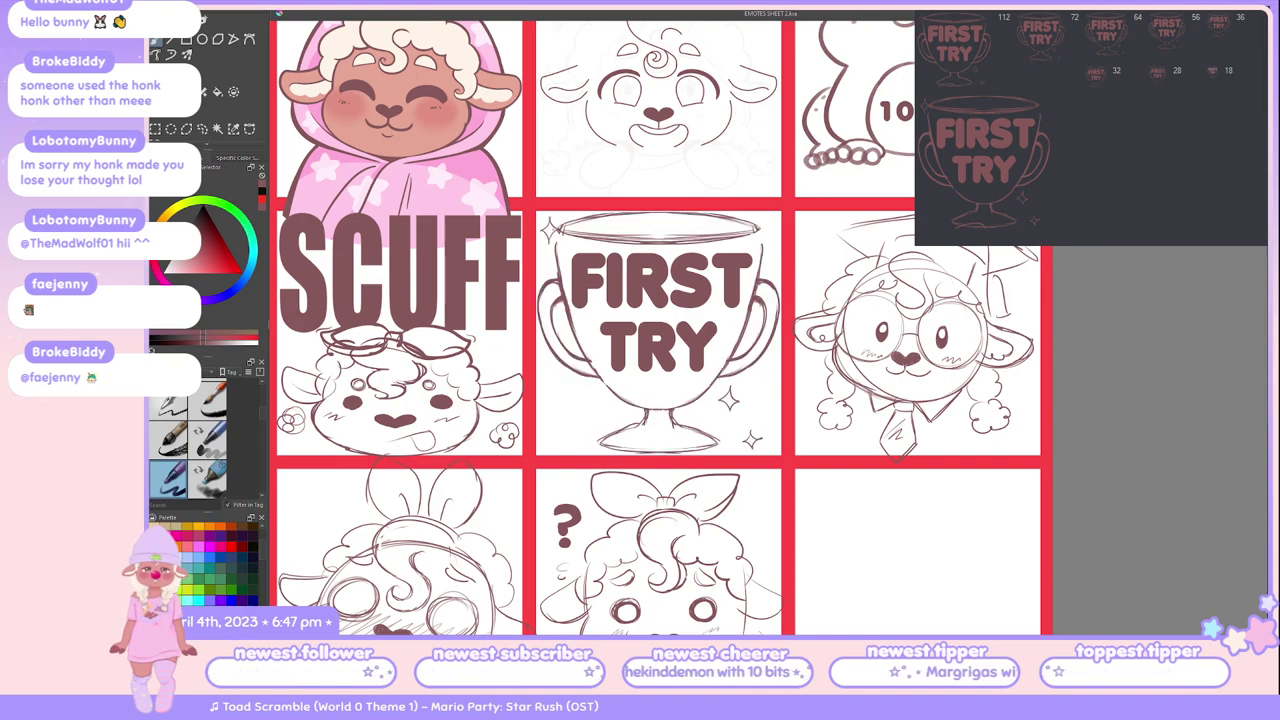
{"action": "key", "text": "ctrl+z"}
{"action": "key", "text": "ctrl+shift+z"}
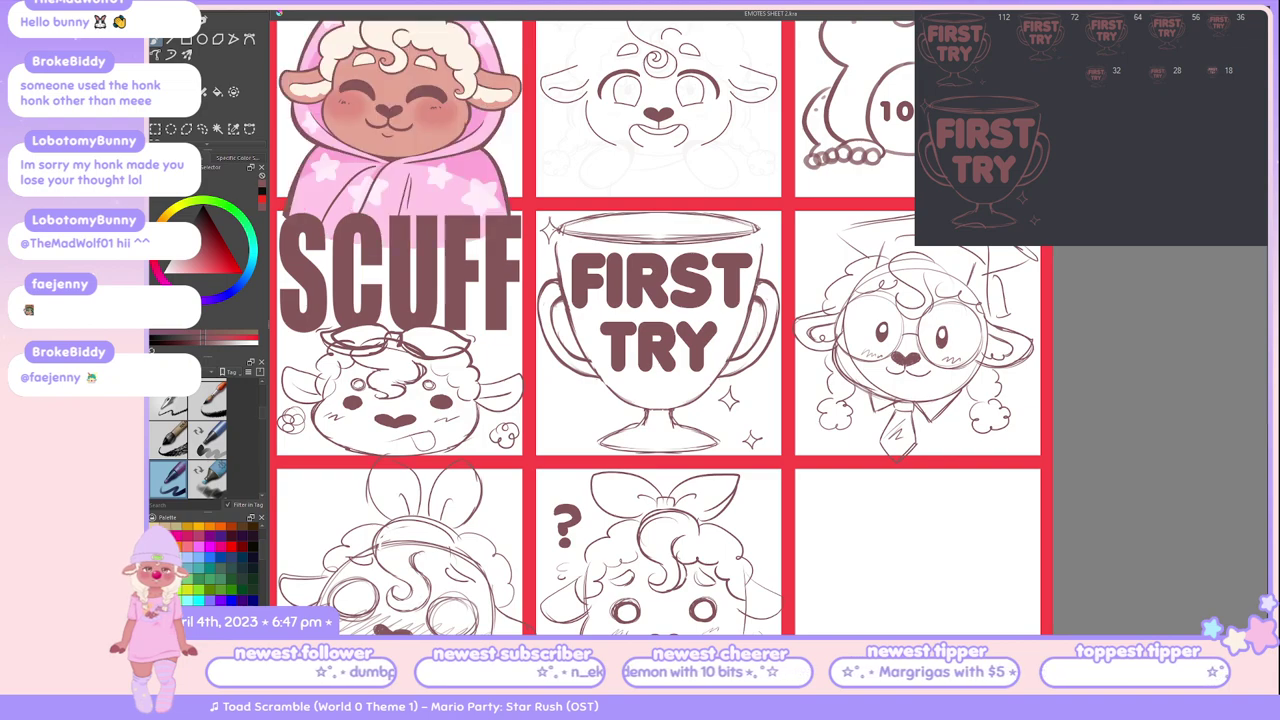
{"action": "key", "text": "ctrl+z"}
{"action": "key", "text": "ctrl+shift+z"}
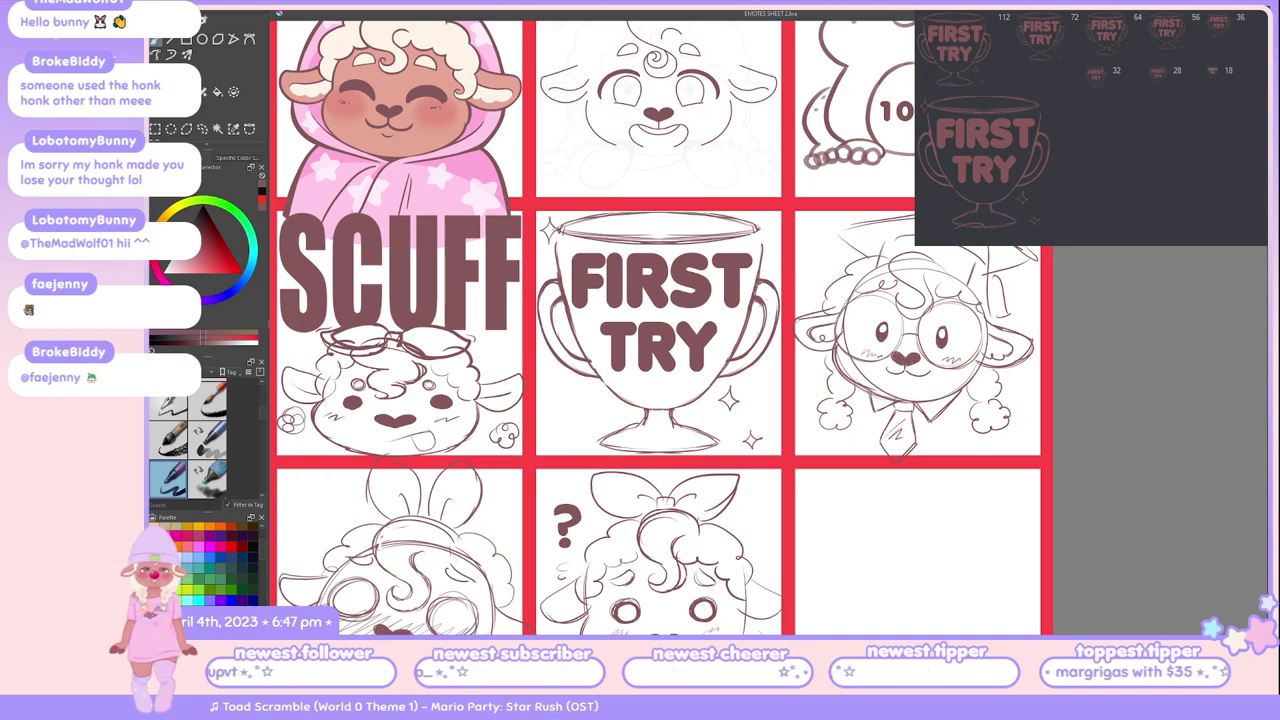
{"action": "scroll", "coordinate": [660, 330], "scroll_direction": "down", "scroll_amount": 3}
{"action": "scroll", "coordinate": [660, 330], "scroll_direction": "left", "scroll_amount": 2}
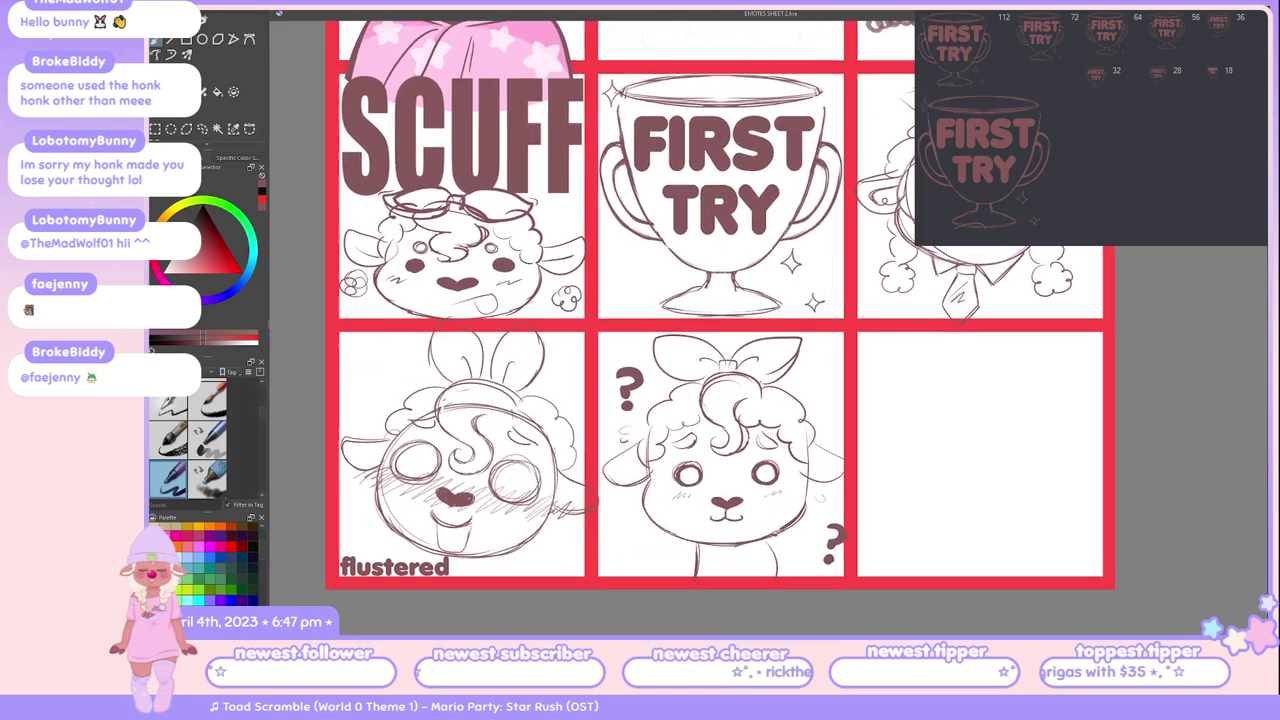
{"action": "scroll", "coordinate": [660, 330], "scroll_direction": "left", "scroll_amount": 3}
{"action": "scroll", "coordinate": [660, 330], "scroll_direction": "right", "scroll_amount": 2}
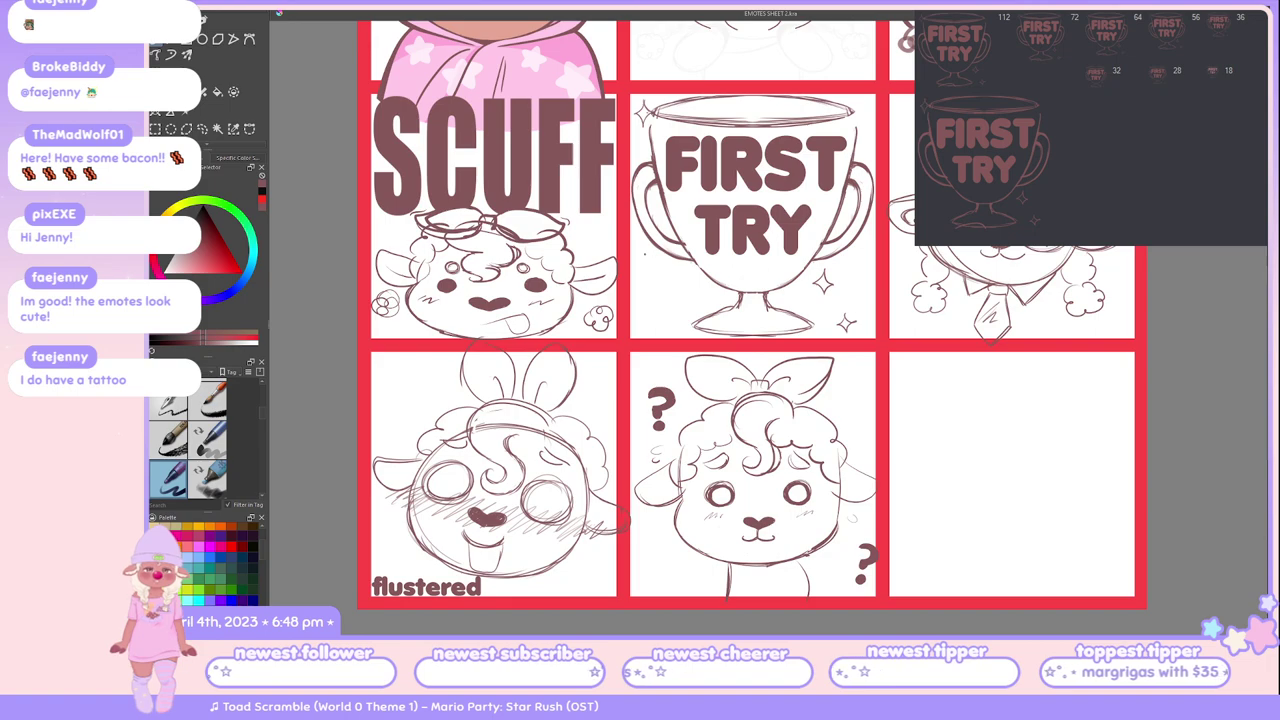
Step: Inspect the flustered and confused sheep sketches up close and within the whole emote sheet
{"action": "scroll", "coordinate": [772, 328], "scroll_direction": "up", "scroll_amount": 3}
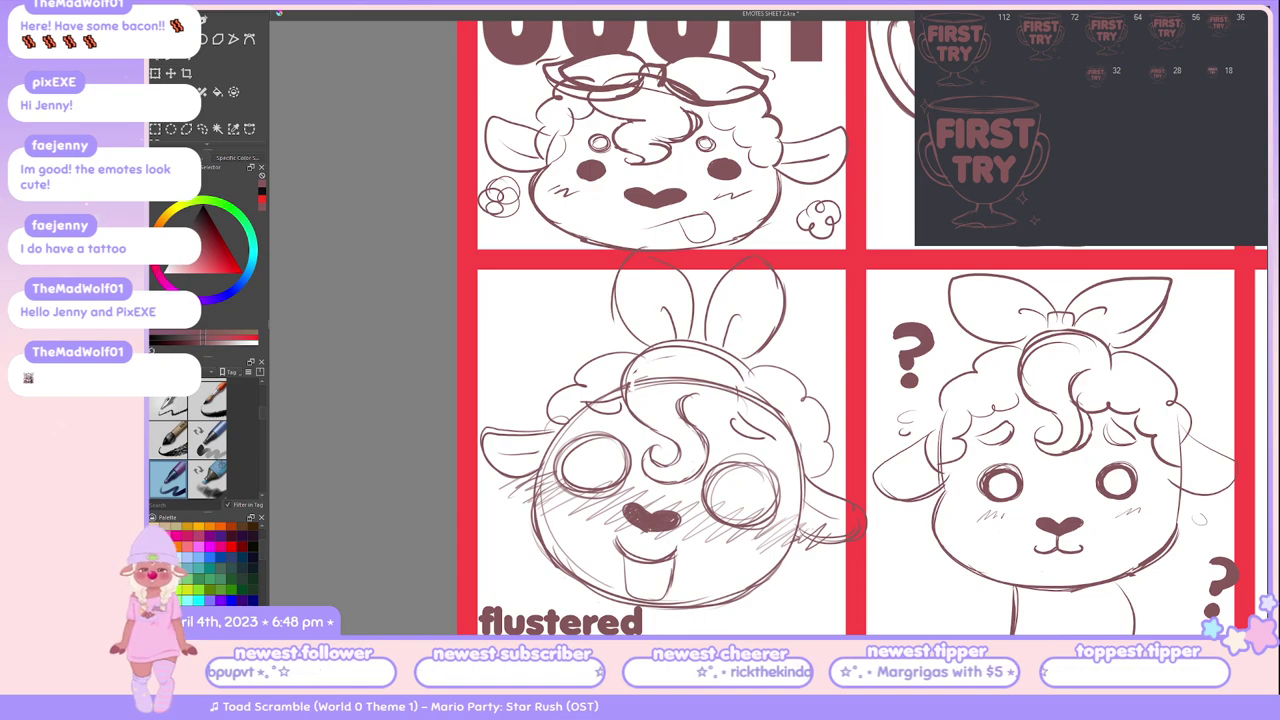
{"action": "scroll", "coordinate": [860, 330], "scroll_direction": "down", "scroll_amount": 3}
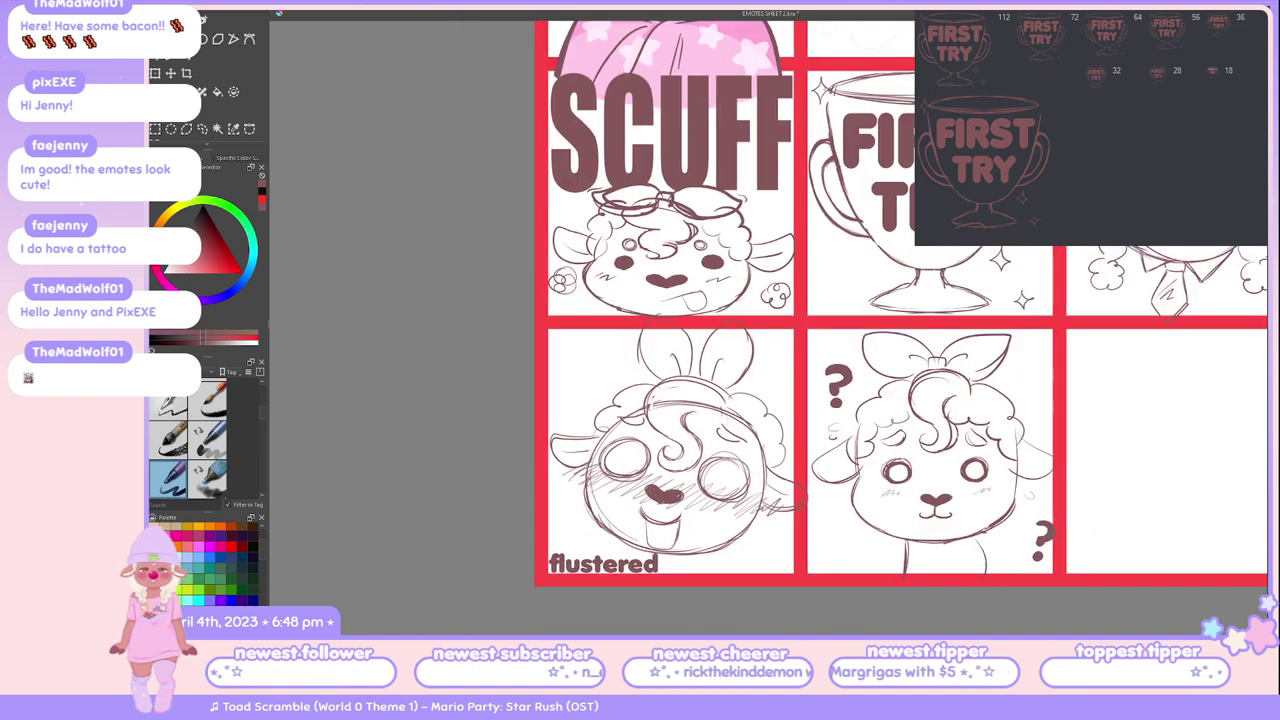
{"action": "scroll", "coordinate": [820, 300], "scroll_direction": "up", "scroll_amount": 1}
{"action": "scroll", "coordinate": [790, 295], "scroll_direction": "right", "scroll_amount": 2}
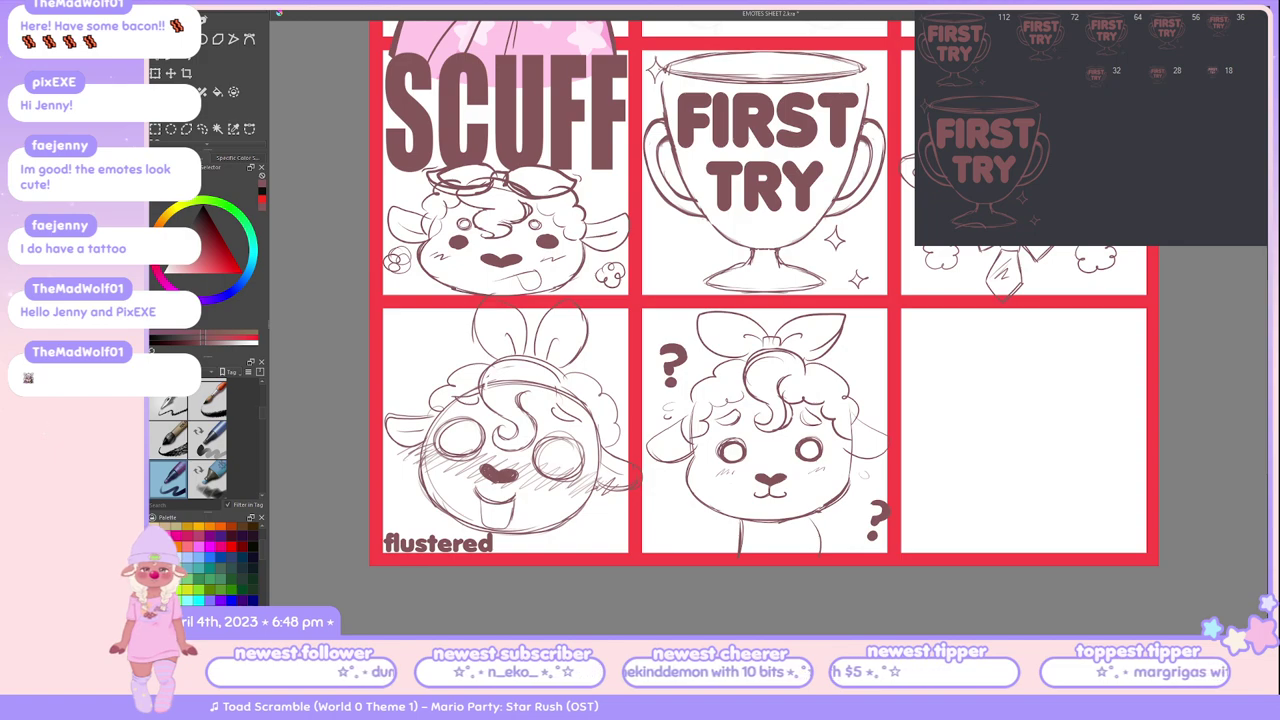
{"action": "scroll", "coordinate": [765, 295], "scroll_direction": "up", "scroll_amount": 2}
{"action": "key", "text": "minus"}
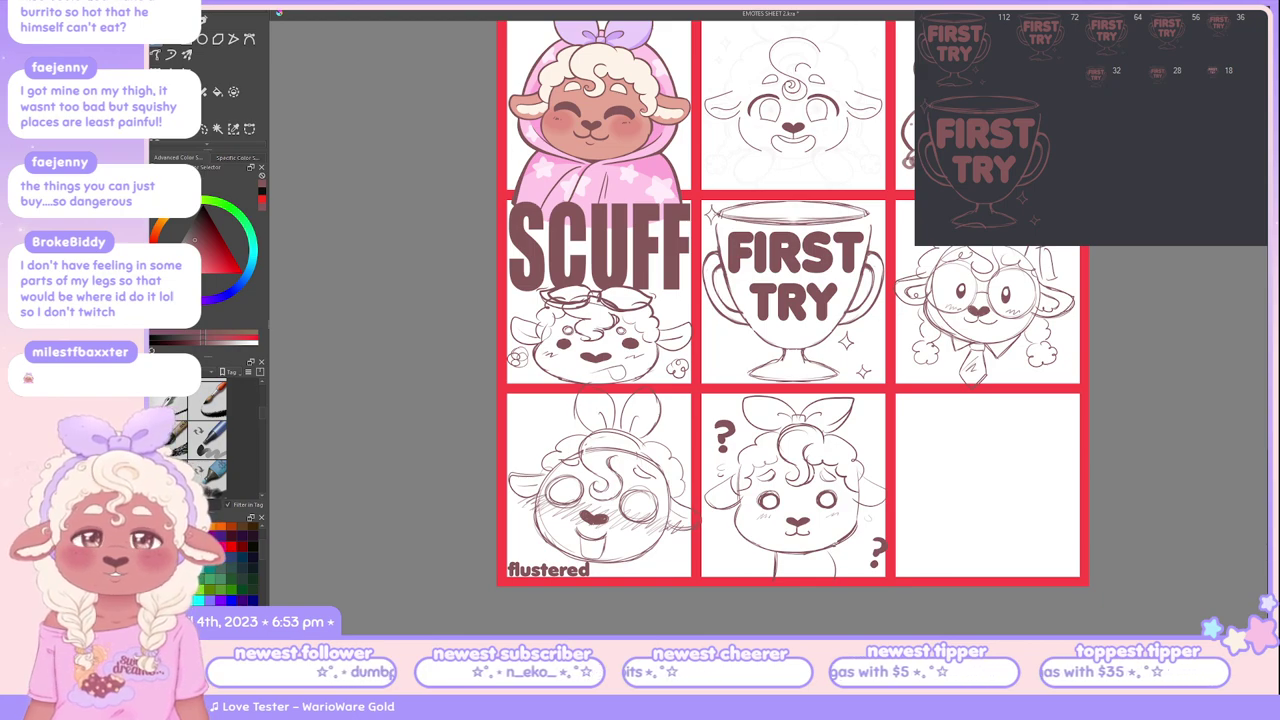
{"action": "scroll", "coordinate": [776, 320], "scroll_direction": "up", "scroll_amount": 1}
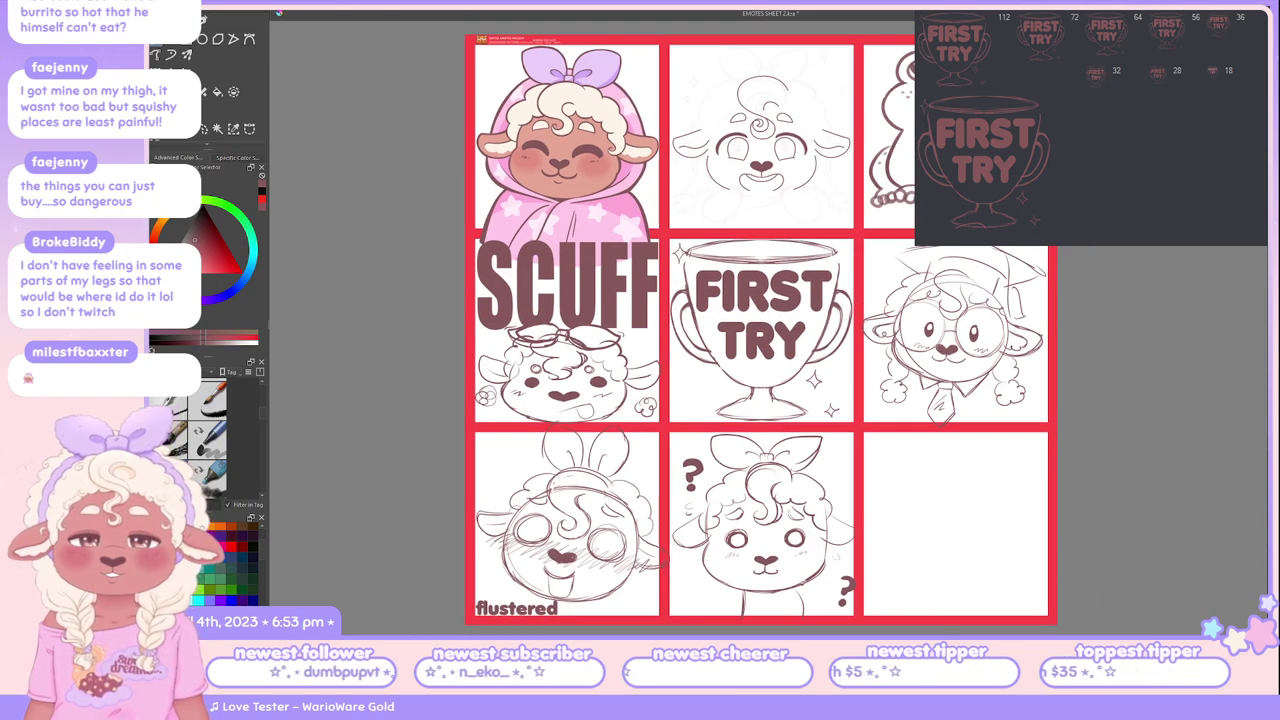
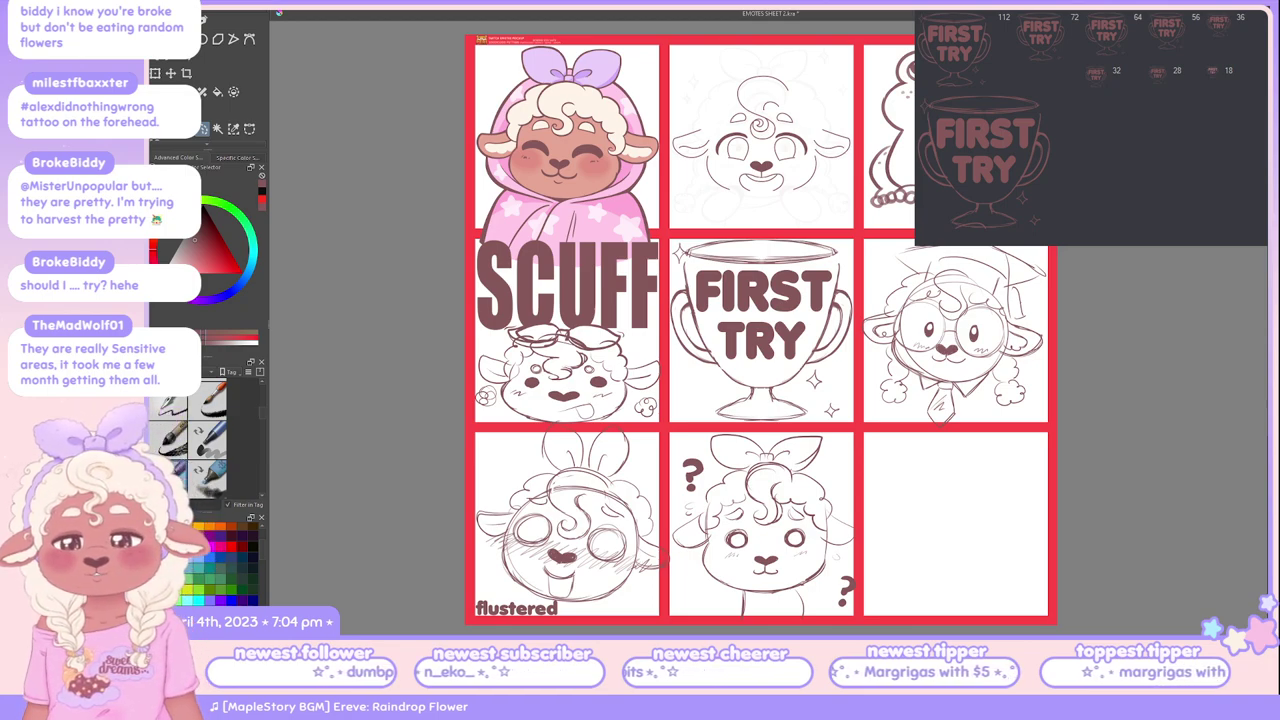
{"action": "key", "text": "t"}
{"action": "left_click_drag", "start_coordinate": [760, 530], "coordinate": [948, 515]}
{"action": "key", "text": "ctrl+z"}
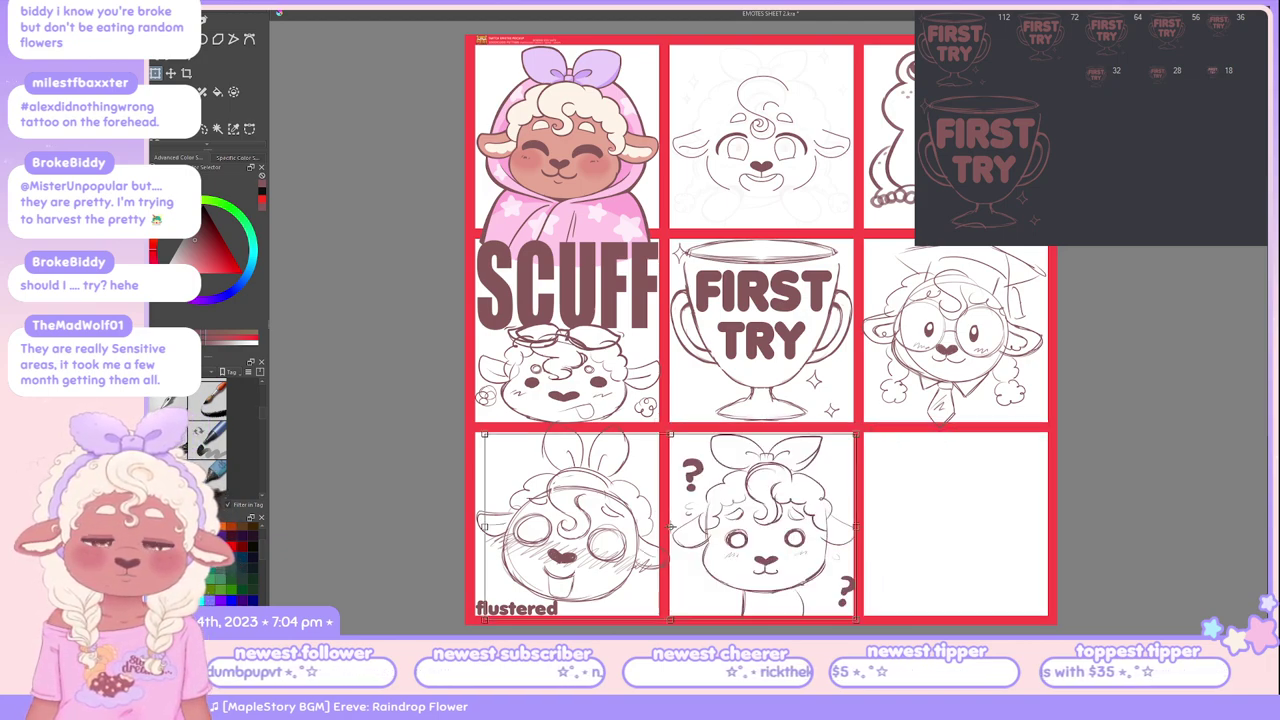
{"action": "key", "text": "ctrl+z"}
{"action": "key", "text": "ctrl+z"}
{"action": "key", "text": "ctrl+shift+z"}
{"action": "key", "text": "ctrl+z"}
{"action": "key", "text": "ctrl+shift+z"}
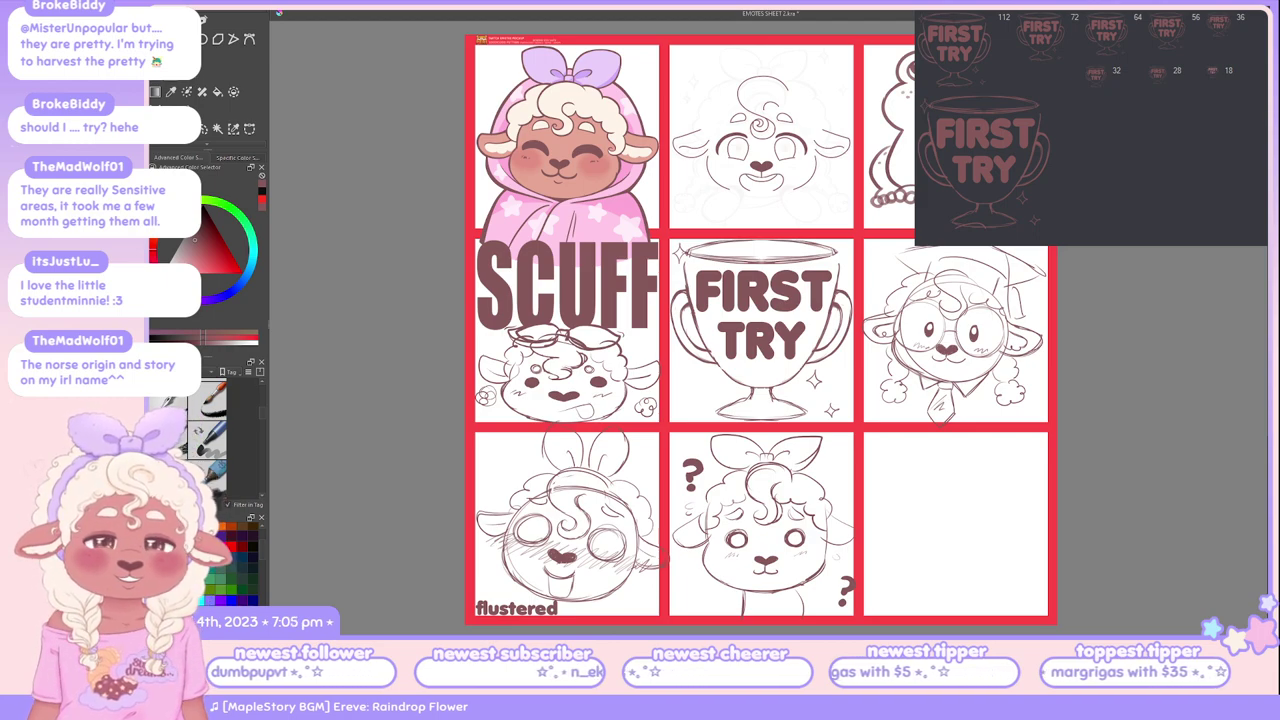
Step: Move both bottom-row sheep sketches one cell to the right and scale the flustered sheep down slightly so its bow fits inside the middle cell
{"action": "mouse_move", "coordinate": [567, 520]}
{"action": "left_mouse_down"}
{"action": "mouse_move", "coordinate": [763, 520]}
{"action": "mouse_move", "coordinate": [745, 534]}
{"action": "left_mouse_up"}
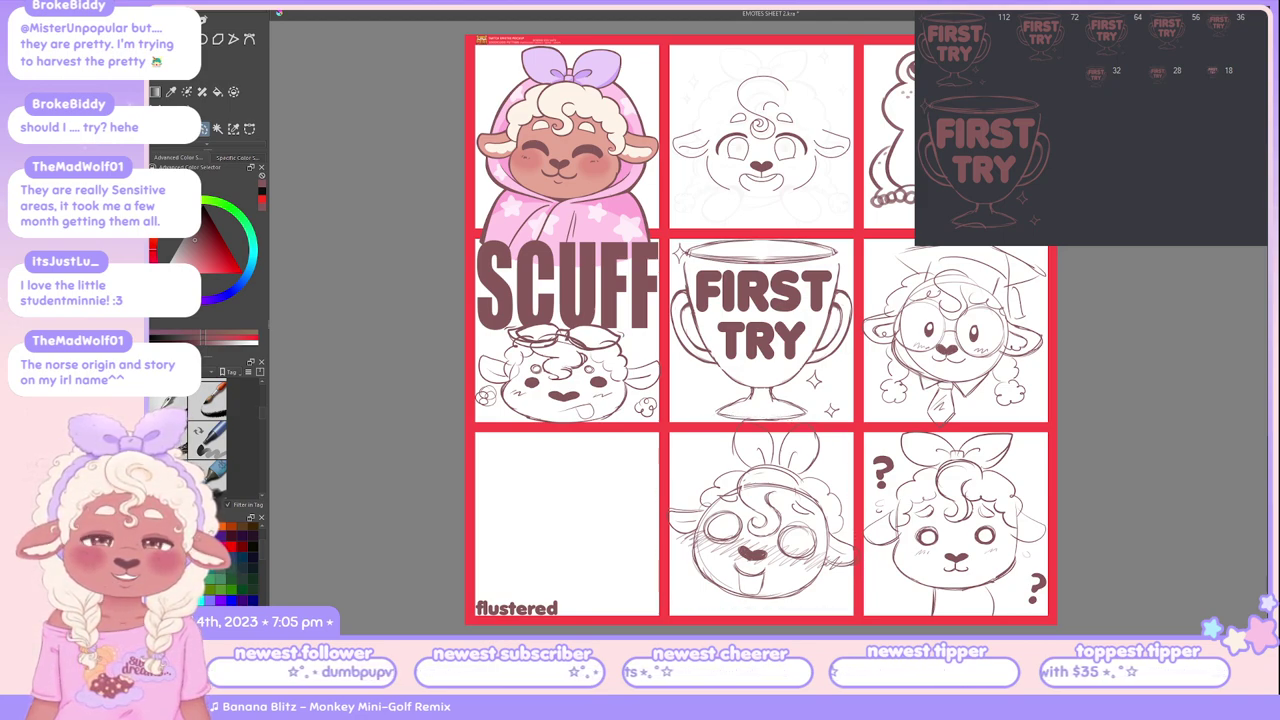
{"action": "key", "text": "ctrl+t"}
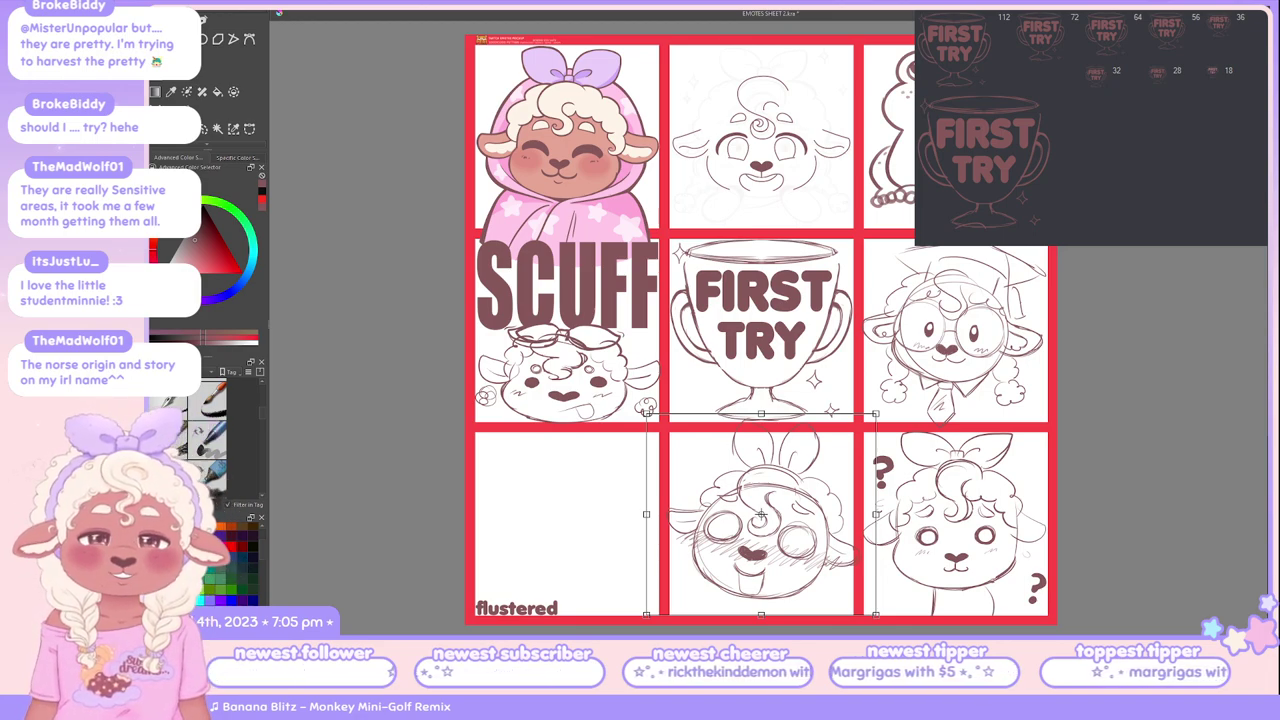
{"action": "key", "text": "Return"}
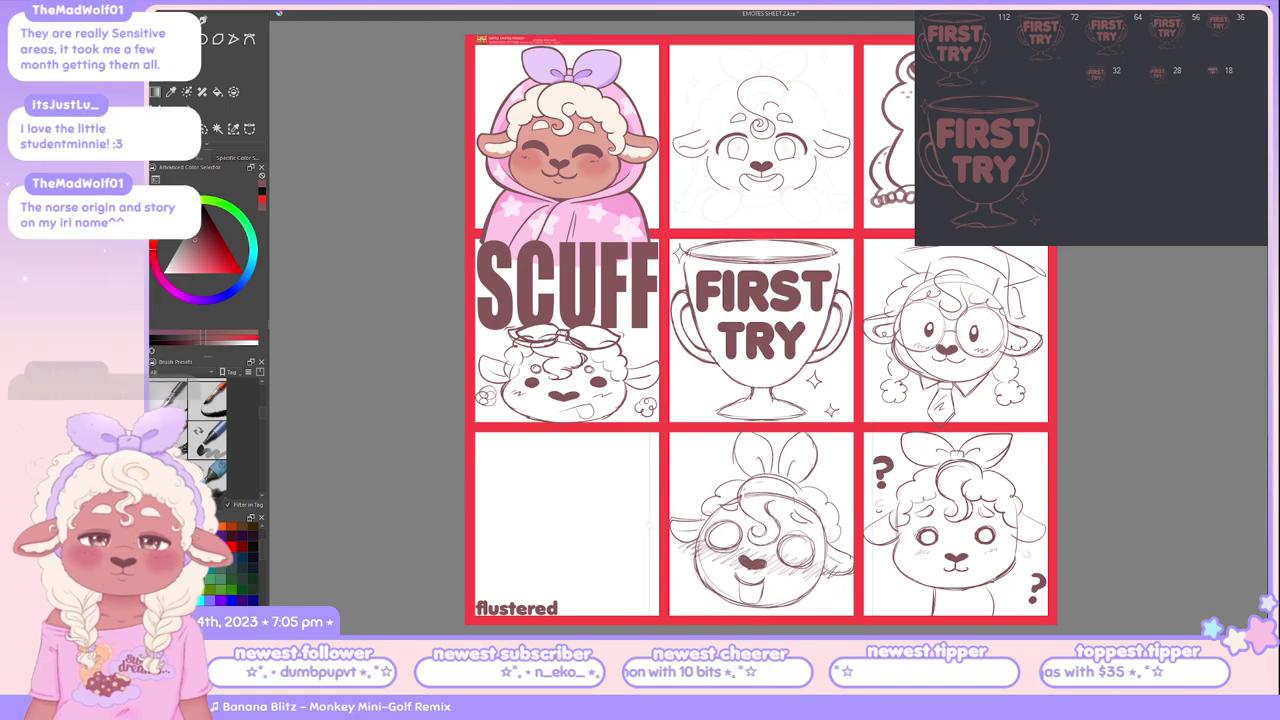
{"action": "key", "text": "ctrl+t"}
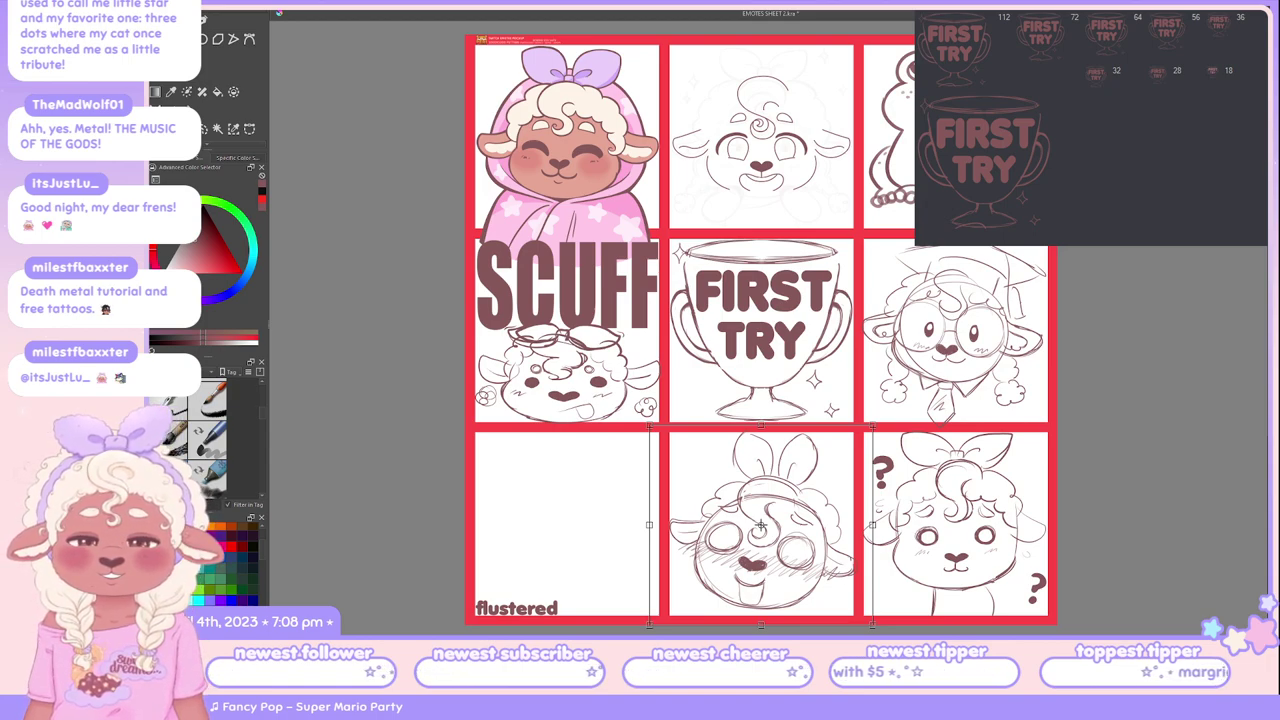
{"action": "scroll", "coordinate": [760, 525], "scroll_direction": "up", "scroll_amount": 5}
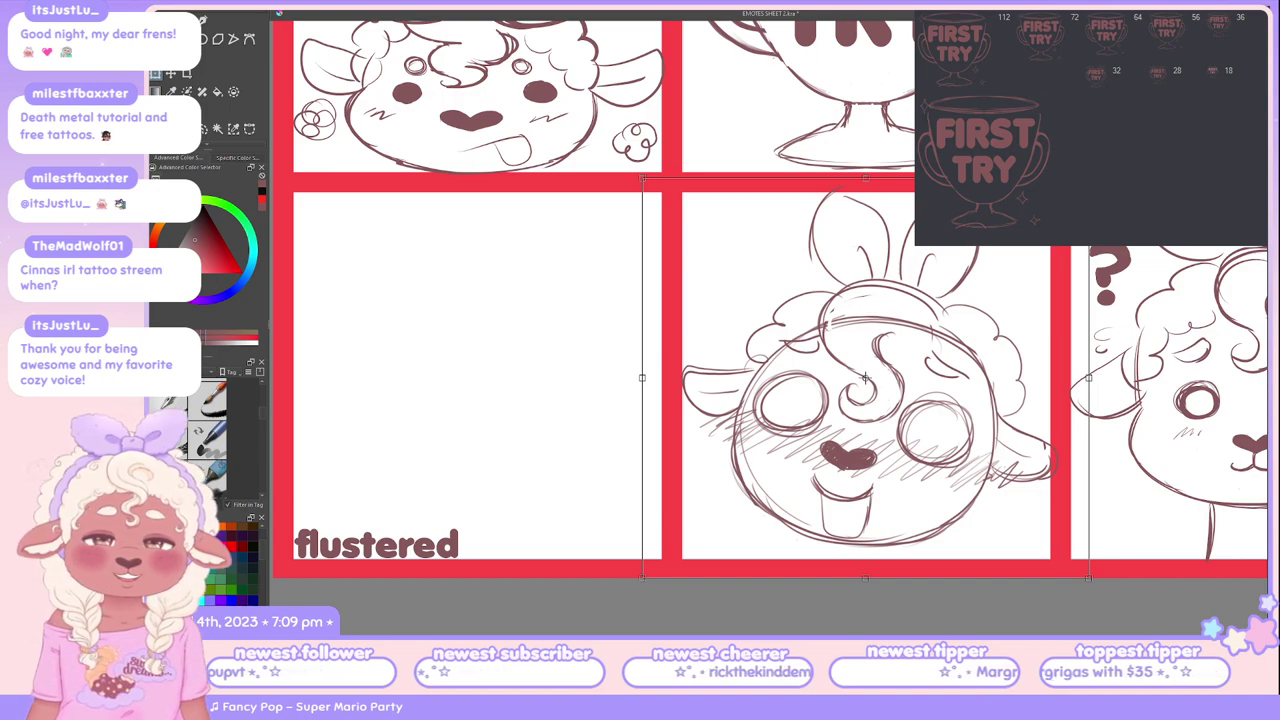
{"action": "key", "text": "Return"}
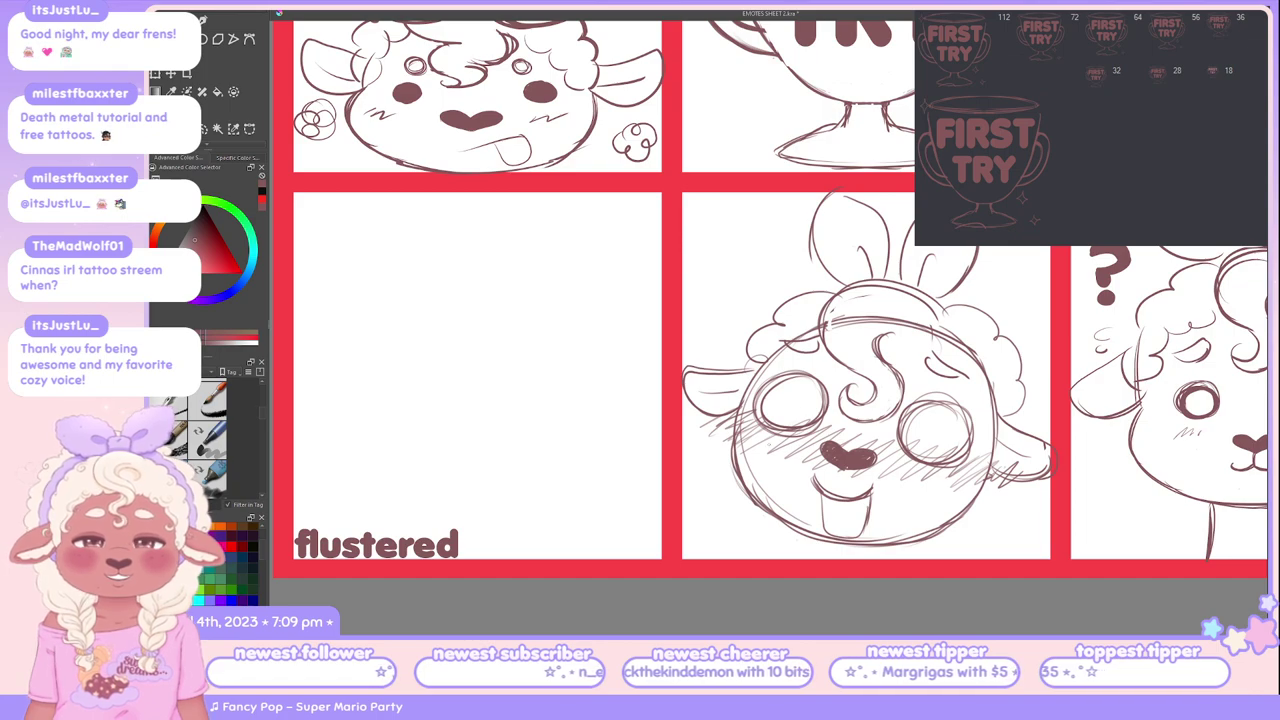
Step: Redraw the left cheek outline of the flustered sheep slightly farther out
{"action": "left_click_drag", "start_coordinate": [742, 414], "coordinate": [728, 502]}
{"action": "key", "text": "ctrl+z"}
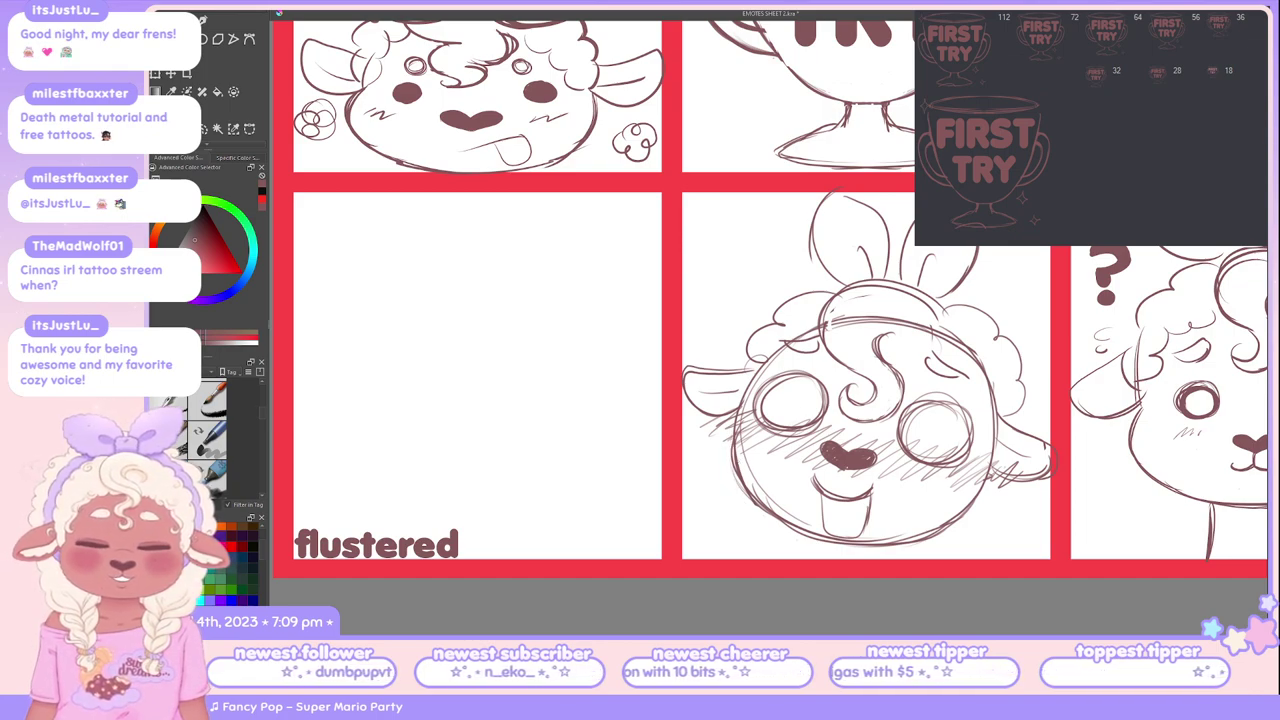
{"action": "left_click_drag", "start_coordinate": [750, 416], "coordinate": [724, 506]}
{"action": "key", "text": "ctrl+z"}
{"action": "key", "text": "ctrl+z"}
{"action": "left_click_drag", "start_coordinate": [736, 418], "coordinate": [728, 468]}
{"action": "mouse_move", "coordinate": [766, 466]}
{"action": "left_mouse_down"}
{"action": "mouse_move", "coordinate": [730, 512]}
{"action": "mouse_move", "coordinate": [732, 498]}
{"action": "left_mouse_up"}
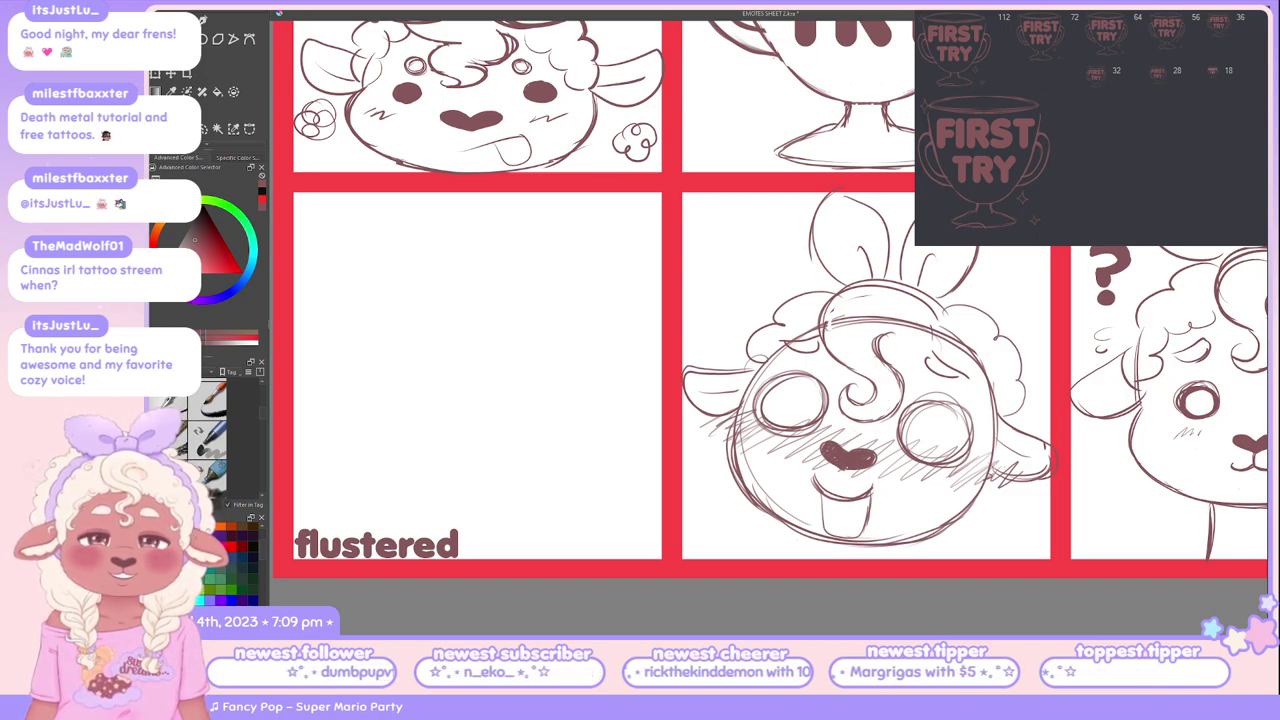
Step: Move the "flustered" lettering into the lower-left corner of the middle bottom cell, beneath the flustered sheep, and nudge it into place
{"action": "left_click_drag", "start_coordinate": [376, 545], "coordinate": [765, 547]}
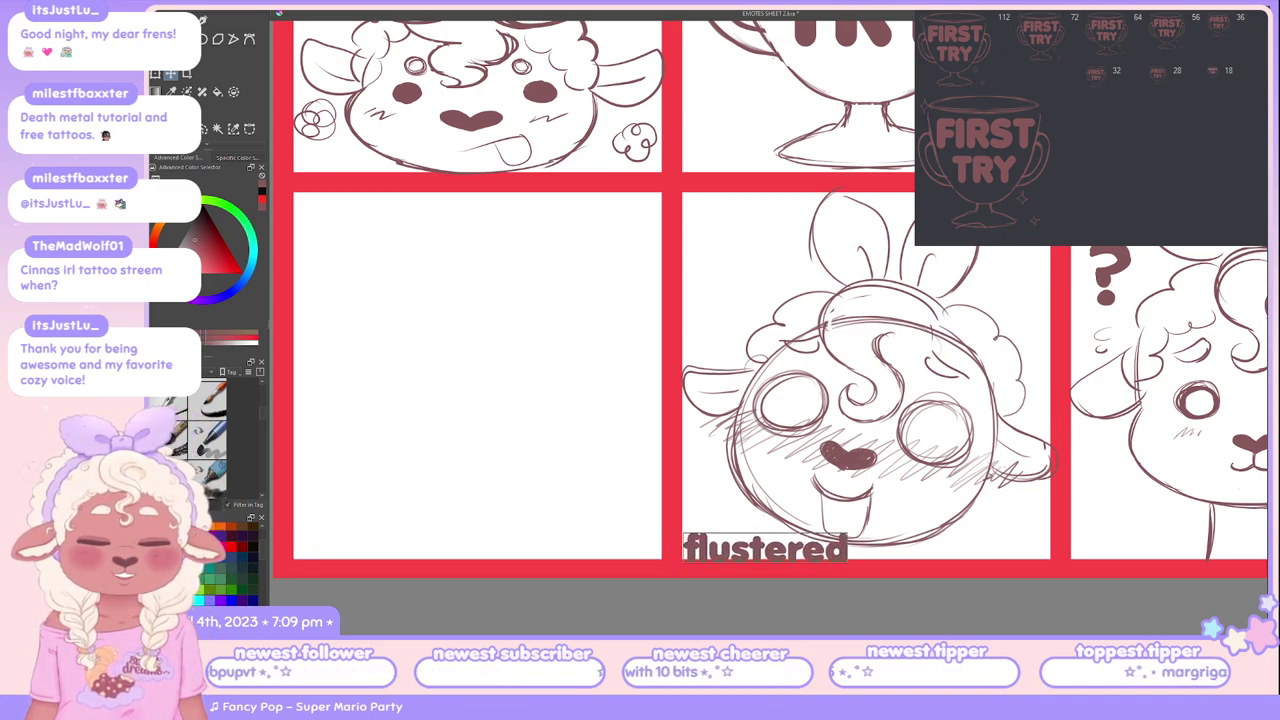
{"action": "key", "text": "Left"}
{"action": "key", "text": "Left"}
{"action": "key", "text": "Up"}
{"action": "key", "text": "Up"}
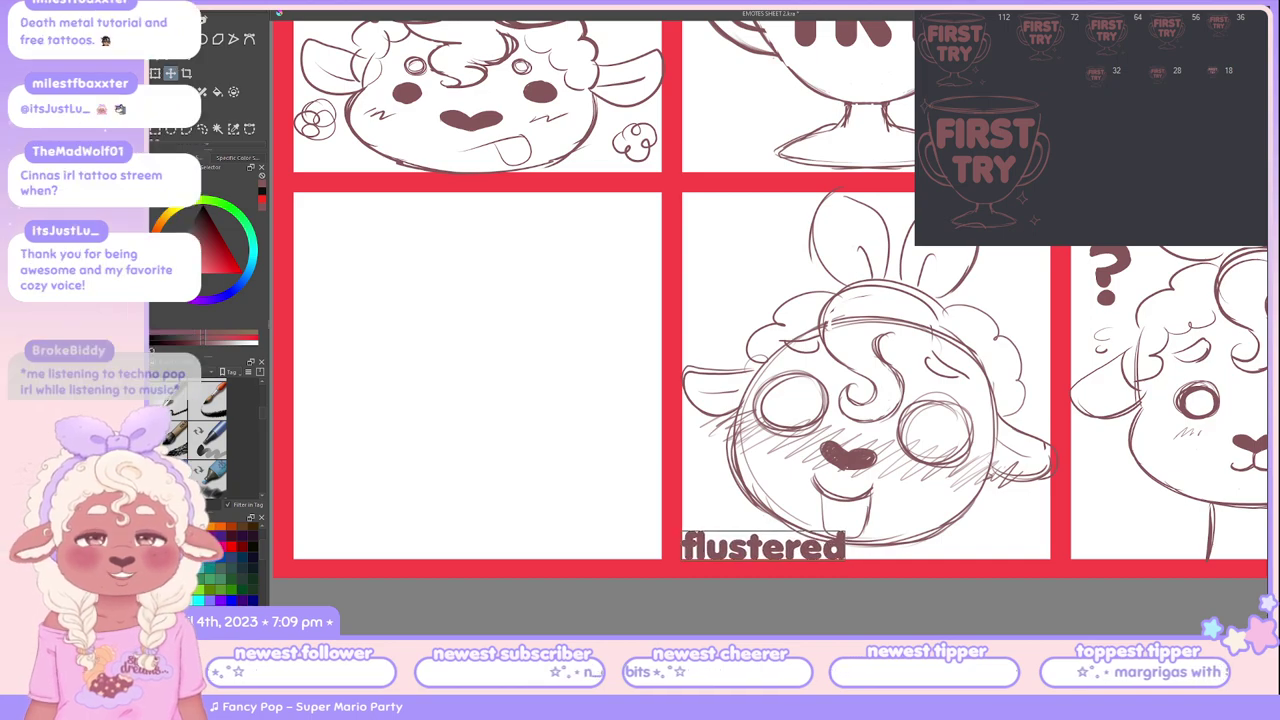
{"action": "key", "text": "Right"}
{"action": "key", "text": "Down"}
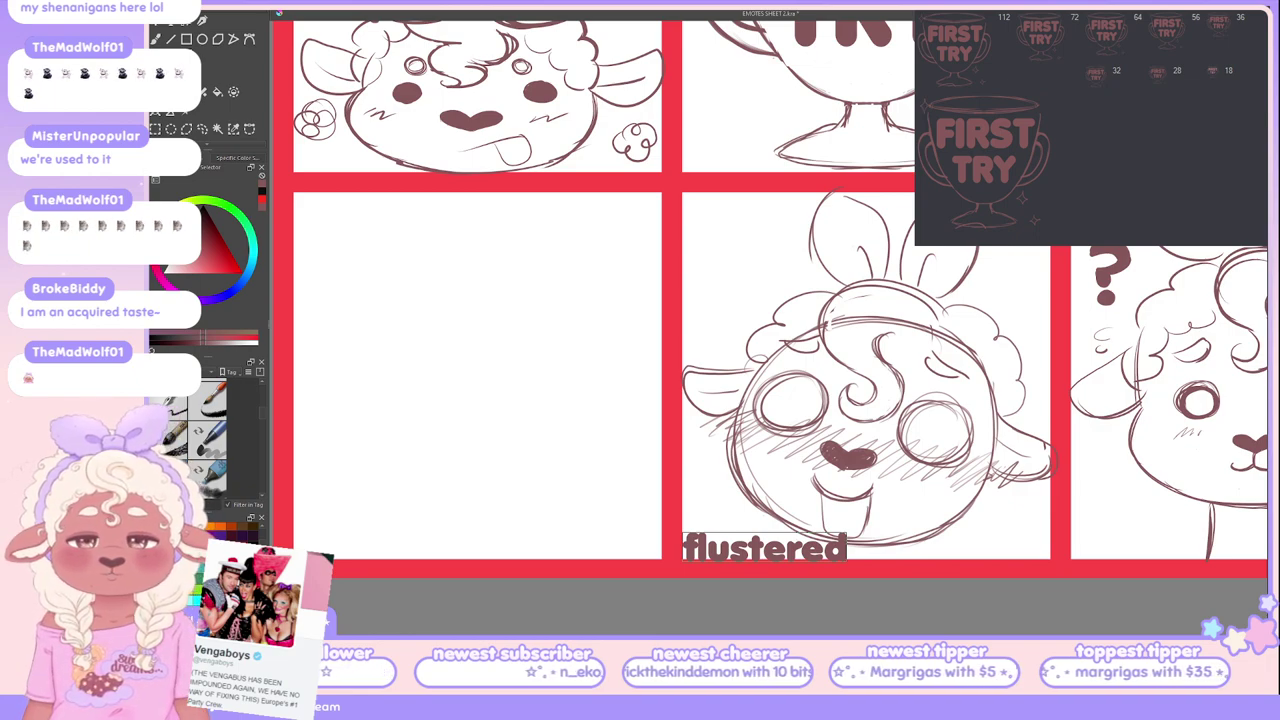
Step: Switch to the sweater photo document, examine both halves of the picture, and return to the emote sheet
{"action": "key", "text": "ctrl+Tab"}
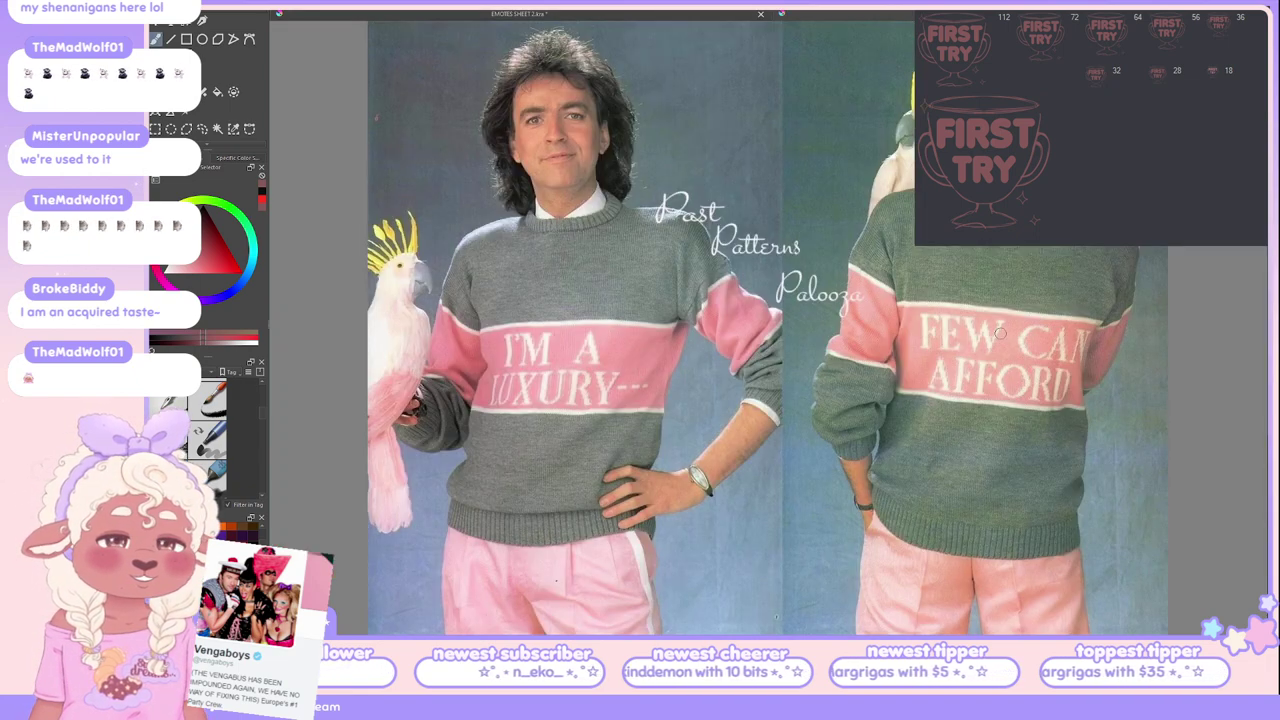
{"action": "scroll", "coordinate": [750, 330], "scroll_direction": "right", "scroll_amount": 2}
{"action": "scroll", "coordinate": [720, 330], "scroll_direction": "right", "scroll_amount": 1}
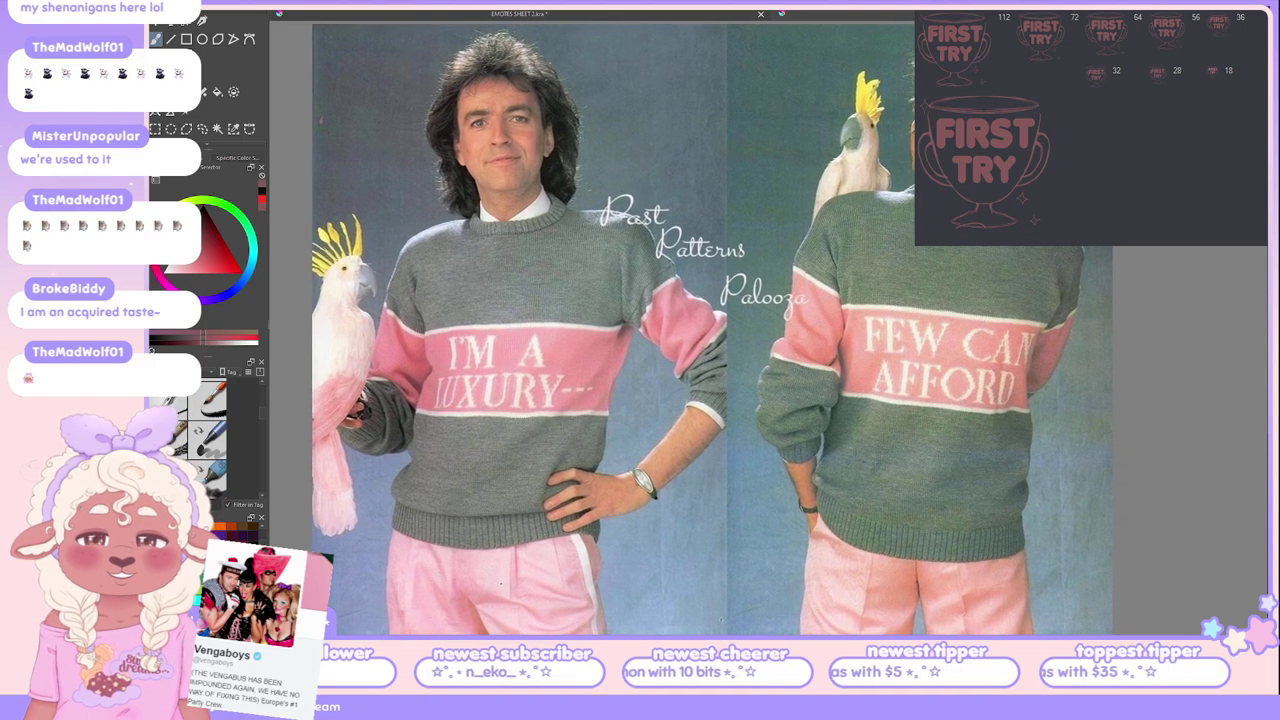
{"action": "scroll", "coordinate": [690, 325], "scroll_direction": "down", "scroll_amount": 1}
{"action": "scroll", "coordinate": [690, 325], "scroll_direction": "right", "scroll_amount": 1}
{"action": "scroll", "coordinate": [690, 325], "scroll_direction": "up", "scroll_amount": 1}
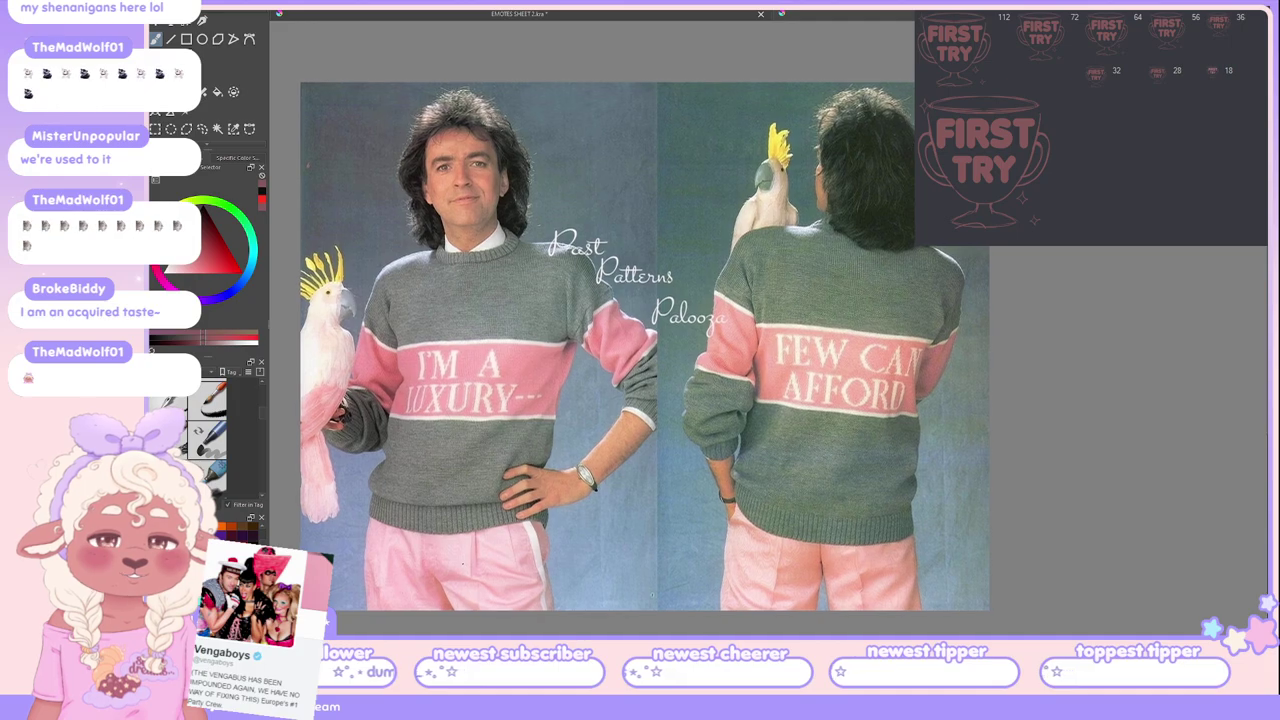
{"action": "scroll", "coordinate": [650, 345], "scroll_direction": "left", "scroll_amount": 1}
{"action": "scroll", "coordinate": [660, 345], "scroll_direction": "up", "scroll_amount": 1}
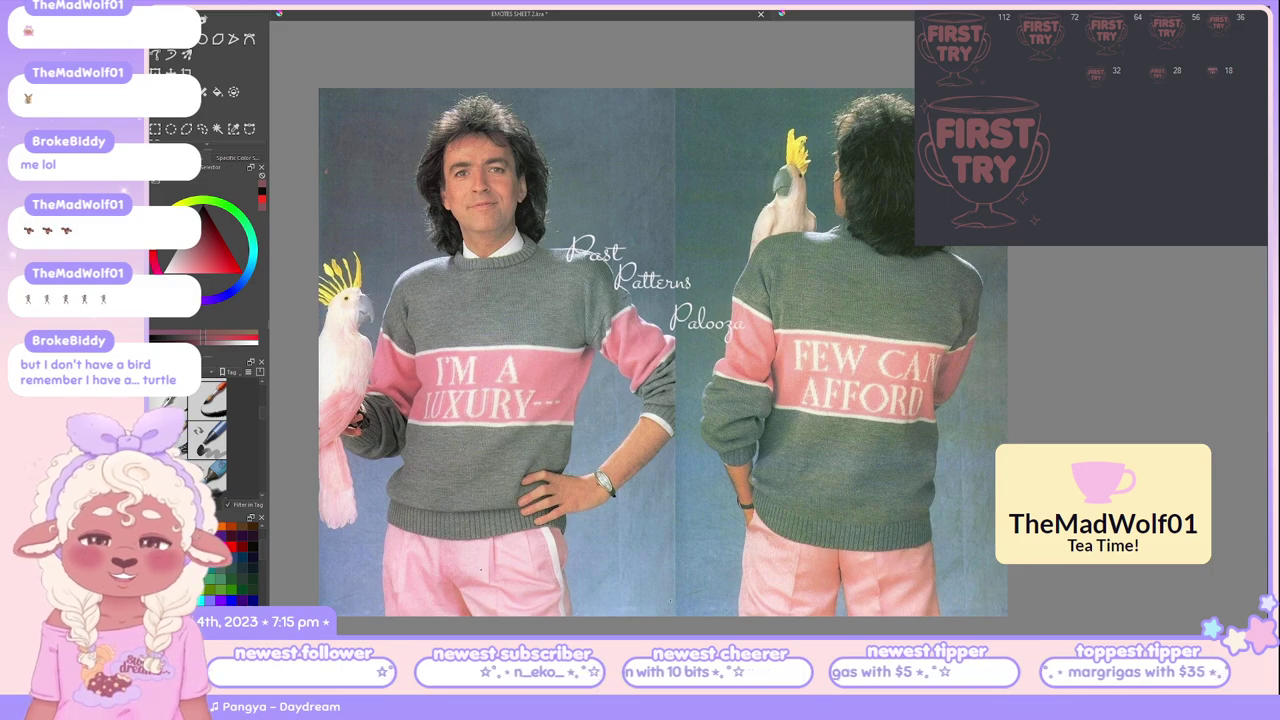
{"action": "key", "text": "alt+Tab"}
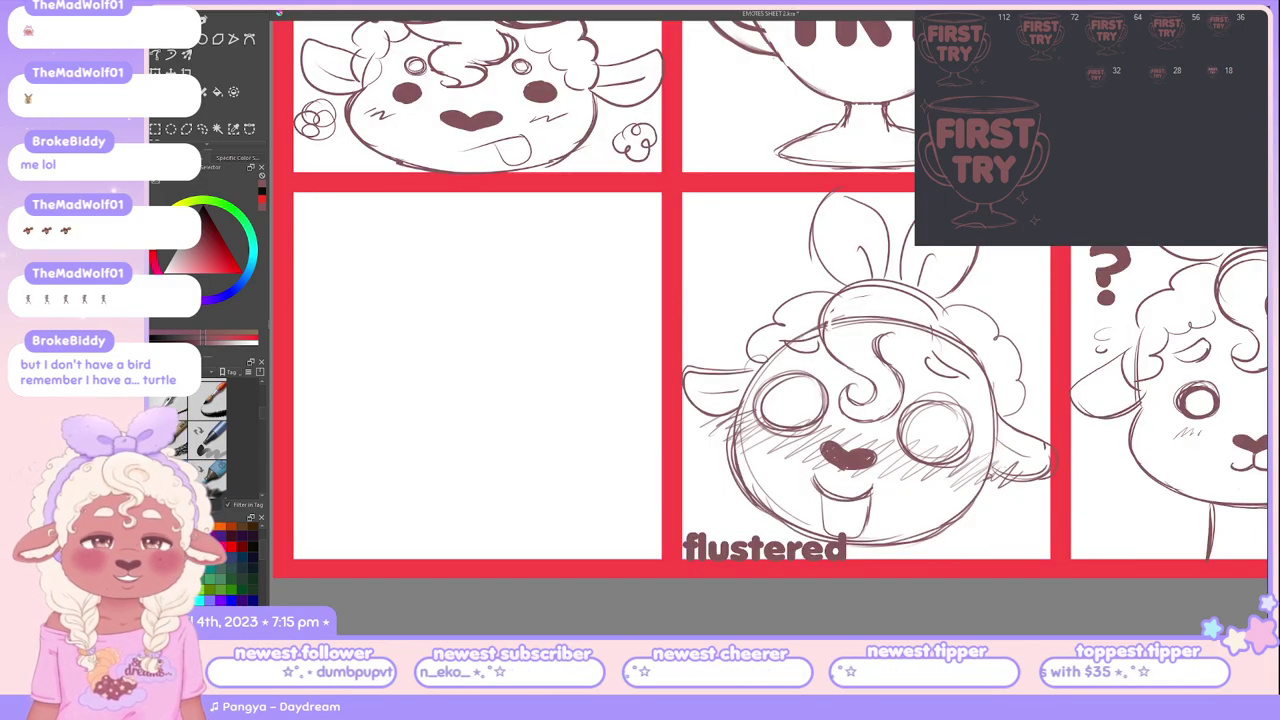
Step: Move the graduate sheep sketch from the middle row into the empty first cell of the bottom row
{"action": "key", "text": "minus"}
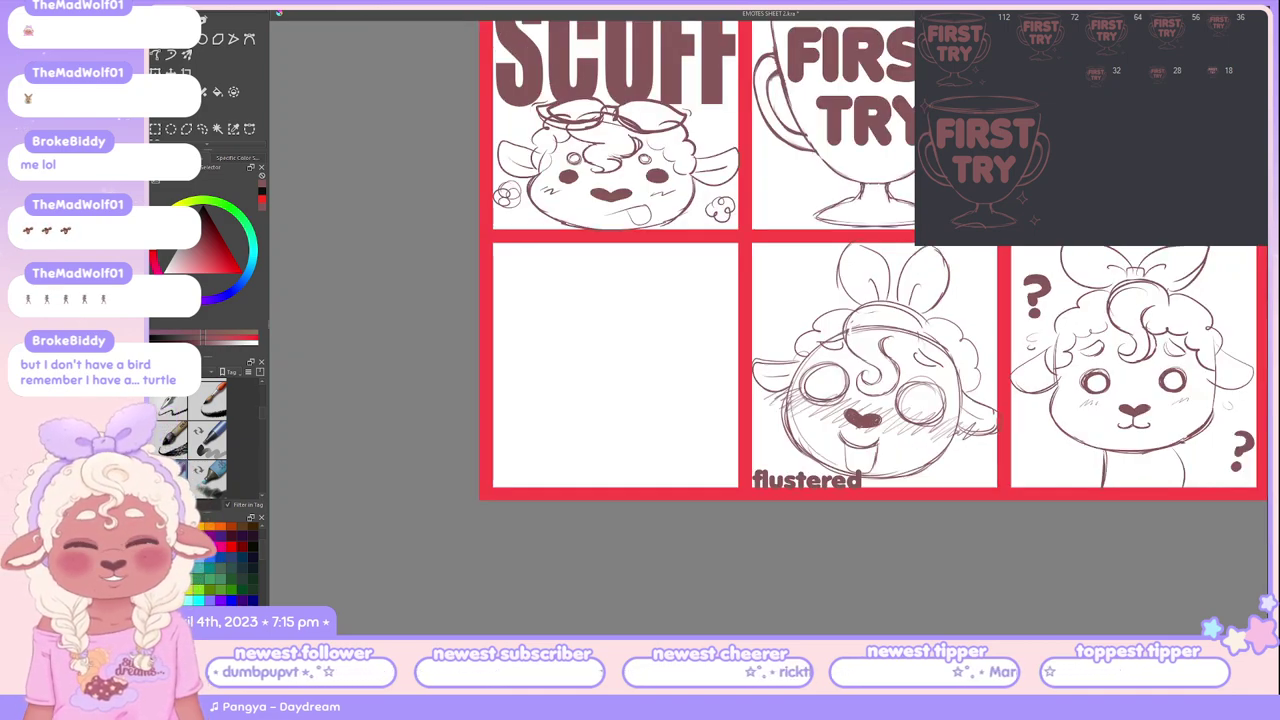
{"action": "scroll", "coordinate": [832, 285], "scroll_direction": "up", "scroll_amount": 2}
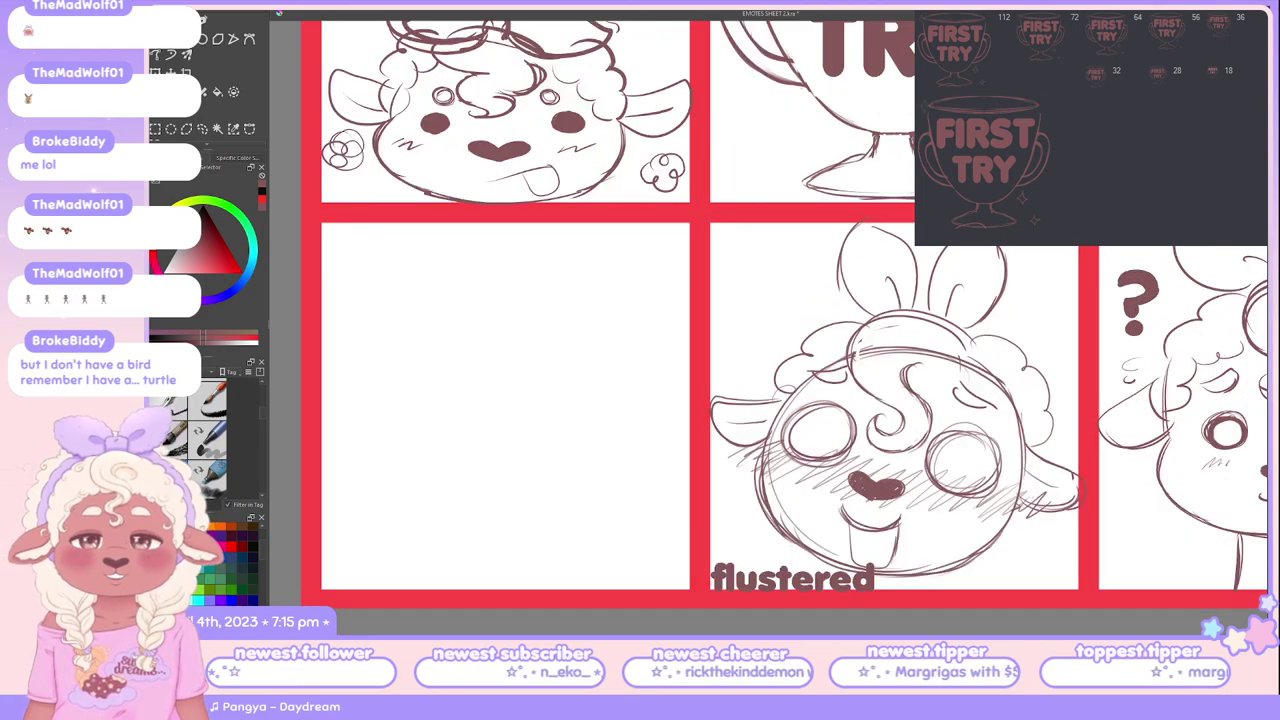
{"action": "scroll", "coordinate": [567, 239], "scroll_direction": "down", "scroll_amount": 2}
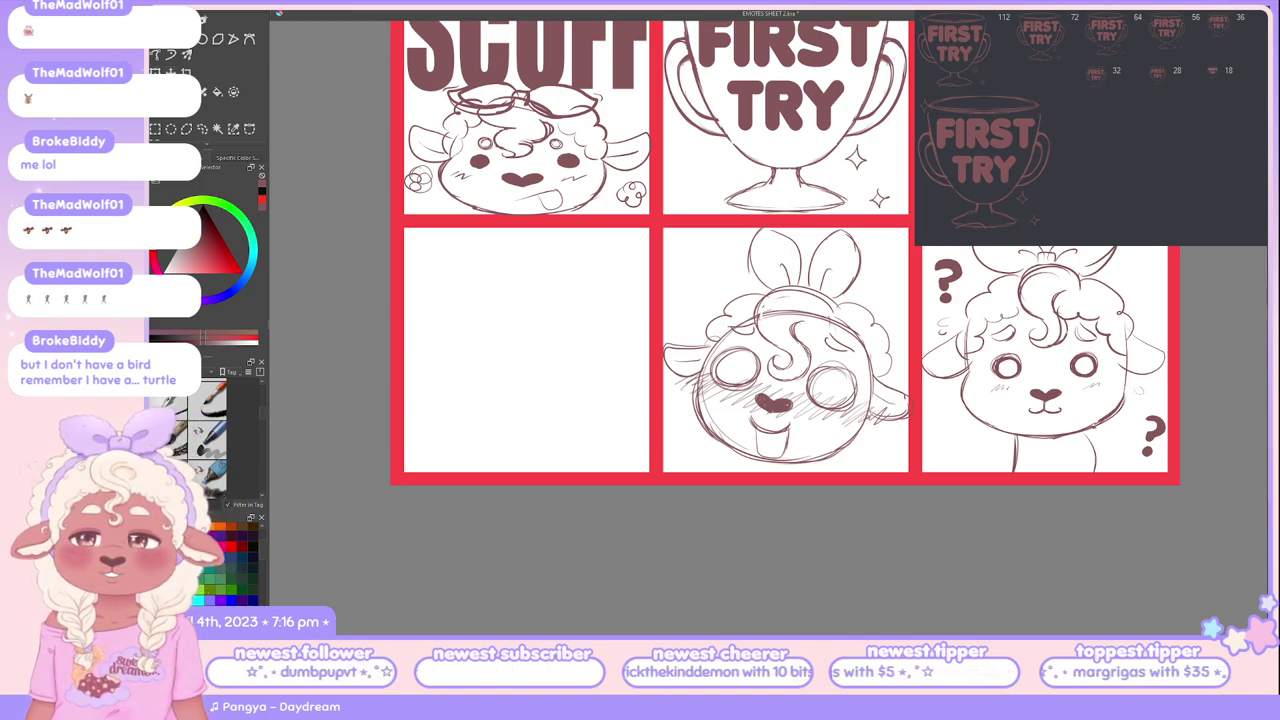
{"action": "key", "text": "ctrl+v"}
{"action": "left_click_drag", "start_coordinate": [570, 370], "coordinate": [530, 348]}
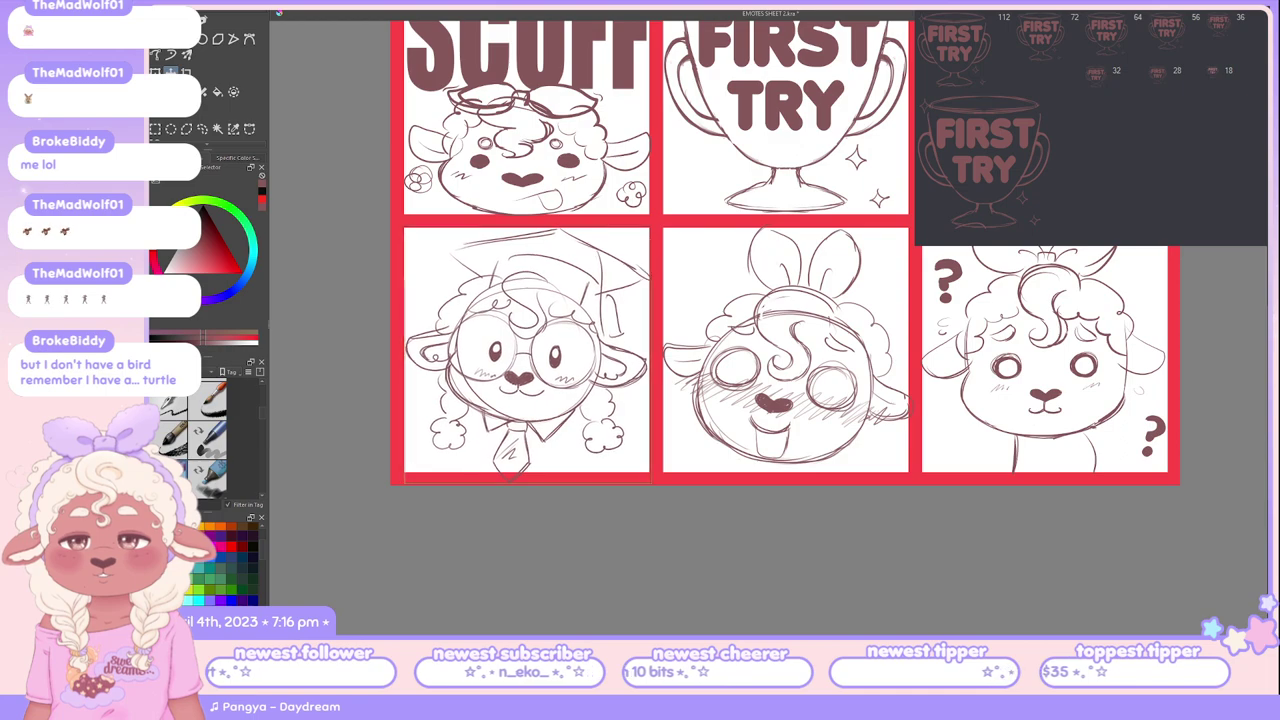
Step: Review the upper and middle rows of the rearranged emote sheet, including the empty cell beside the trophy
{"action": "scroll", "coordinate": [740, 330], "scroll_direction": "up", "scroll_amount": 5}
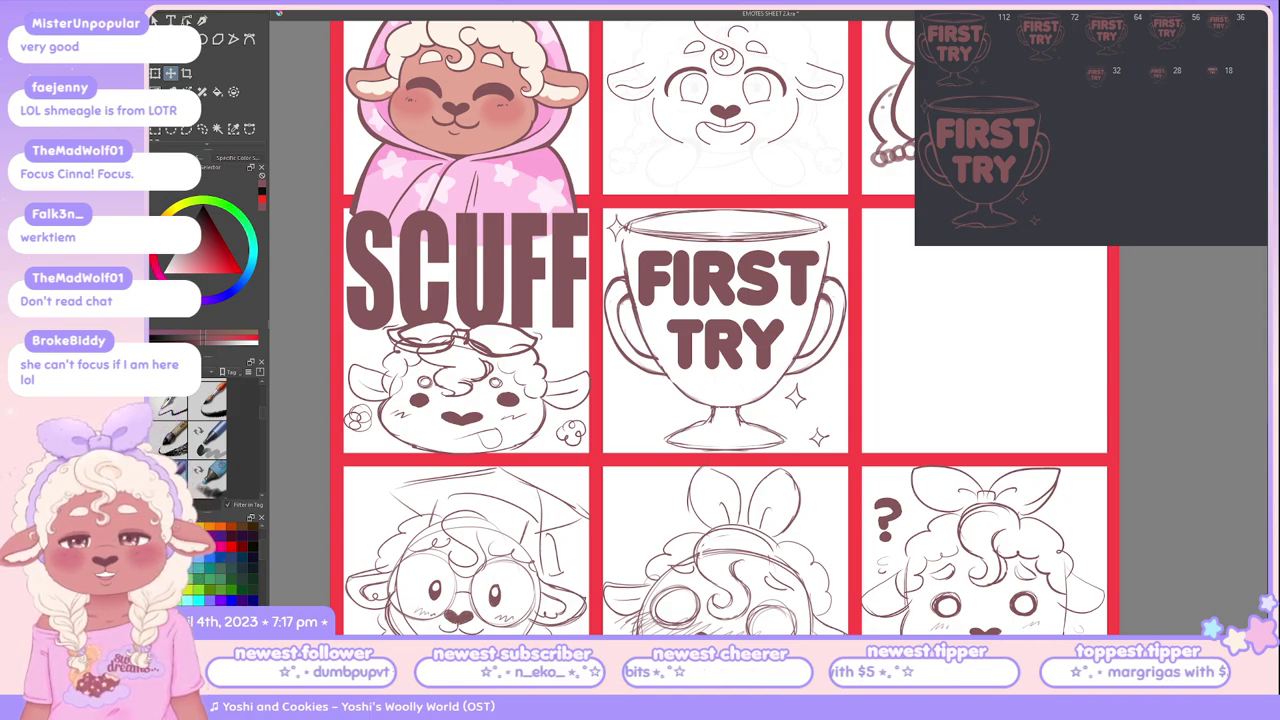
{"action": "scroll", "coordinate": [725, 330], "scroll_direction": "up", "scroll_amount": 2}
{"action": "scroll", "coordinate": [725, 330], "scroll_direction": "down", "scroll_amount": 2}
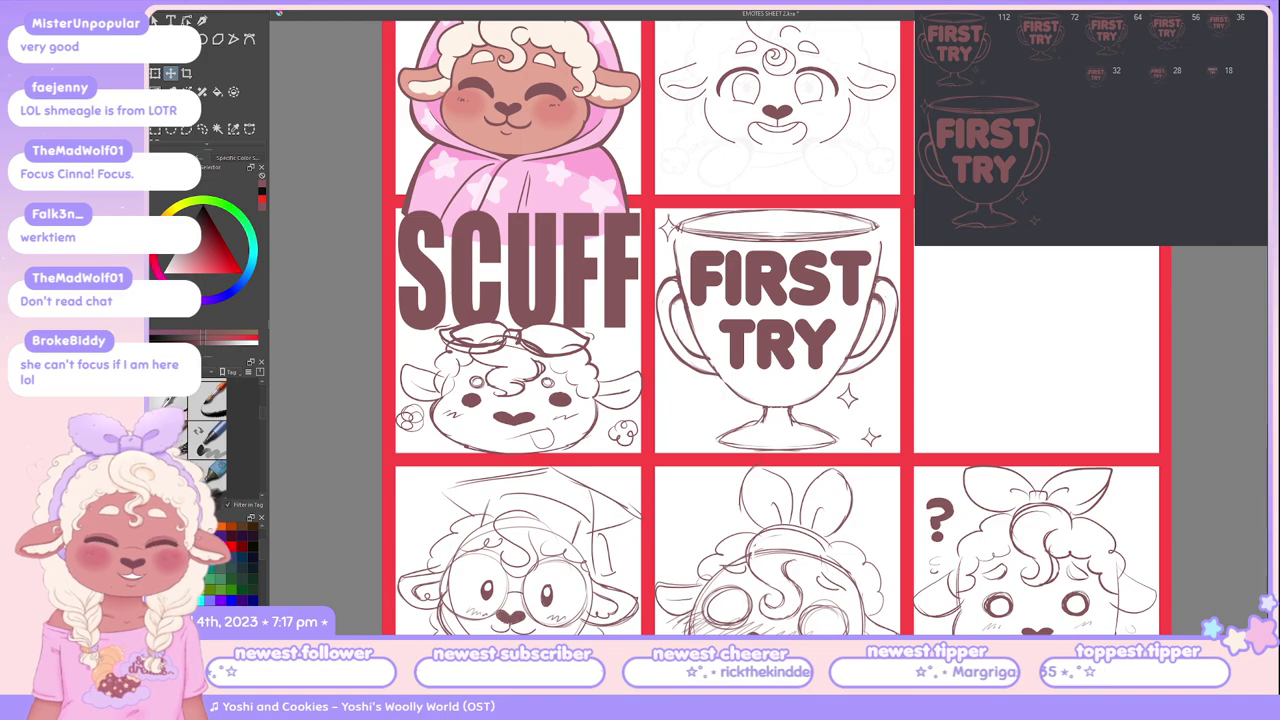
{"action": "left_click_drag", "start_coordinate": [725, 330], "coordinate": [639, 392]}
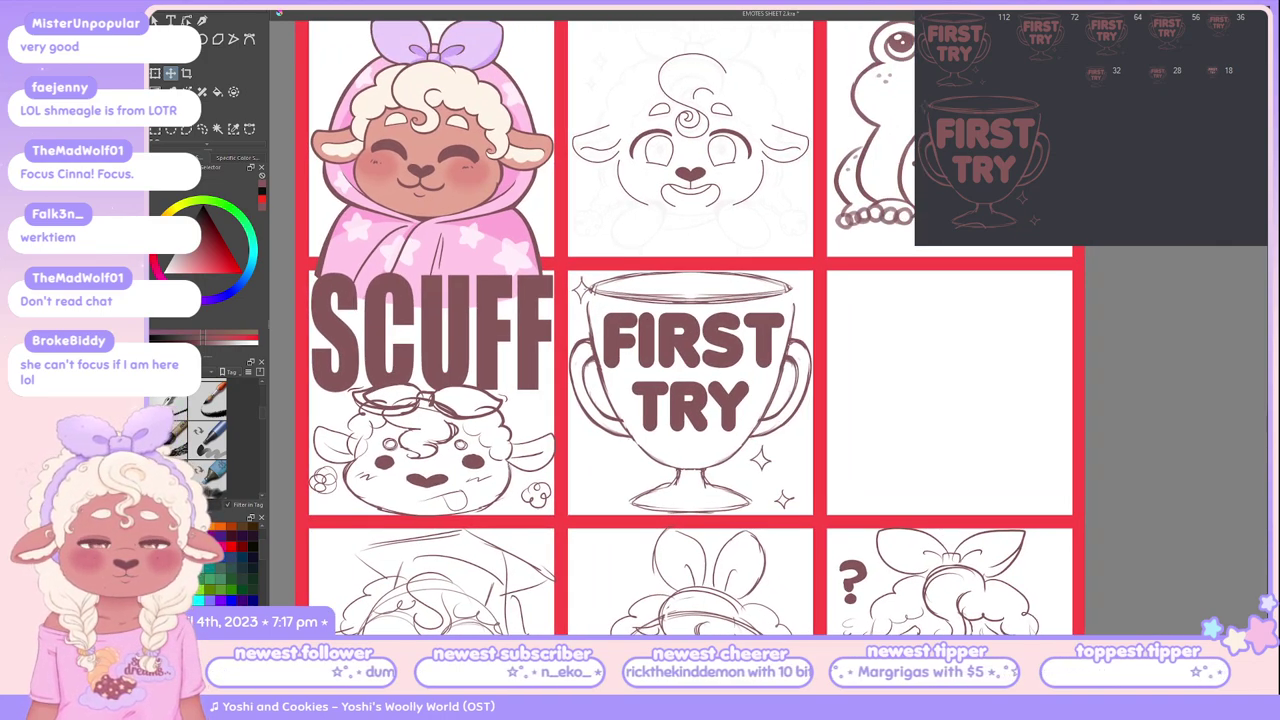
{"action": "scroll", "coordinate": [690, 330], "scroll_direction": "down", "scroll_amount": 3}
{"action": "scroll", "coordinate": [690, 330], "scroll_direction": "up", "scroll_amount": 3}
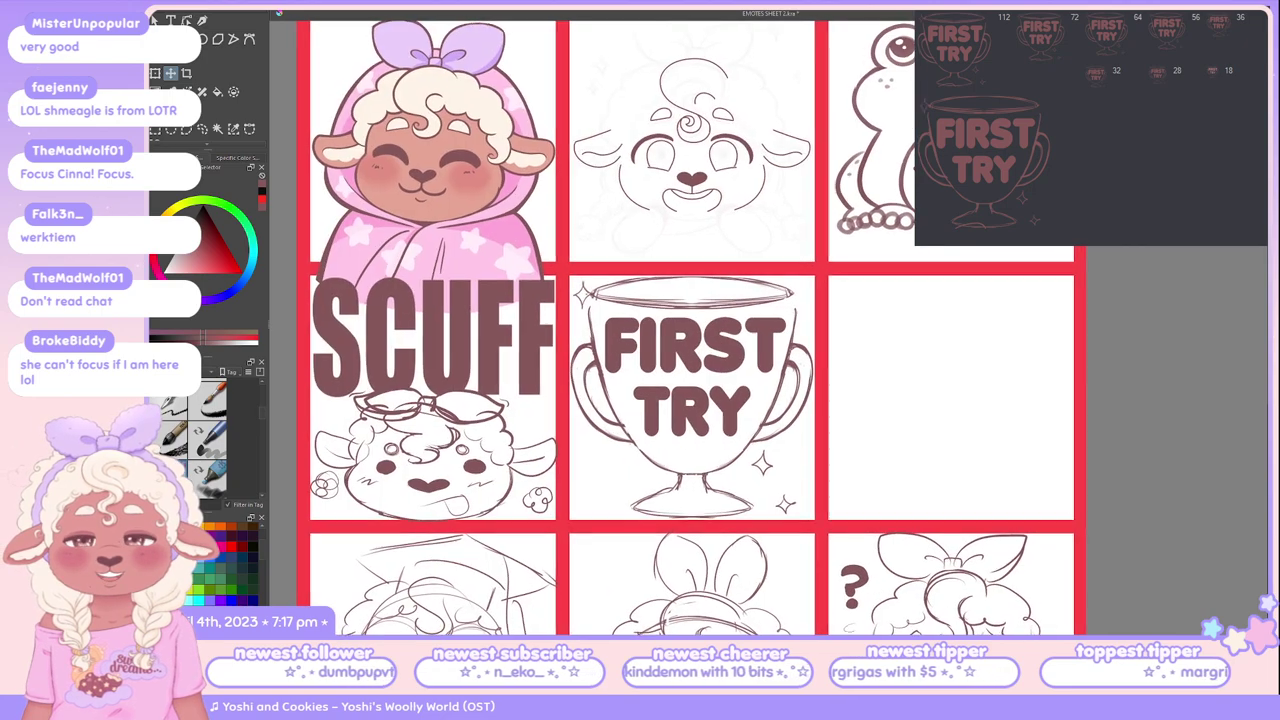
{"action": "left_click_drag", "start_coordinate": [690, 330], "coordinate": [764, 378]}
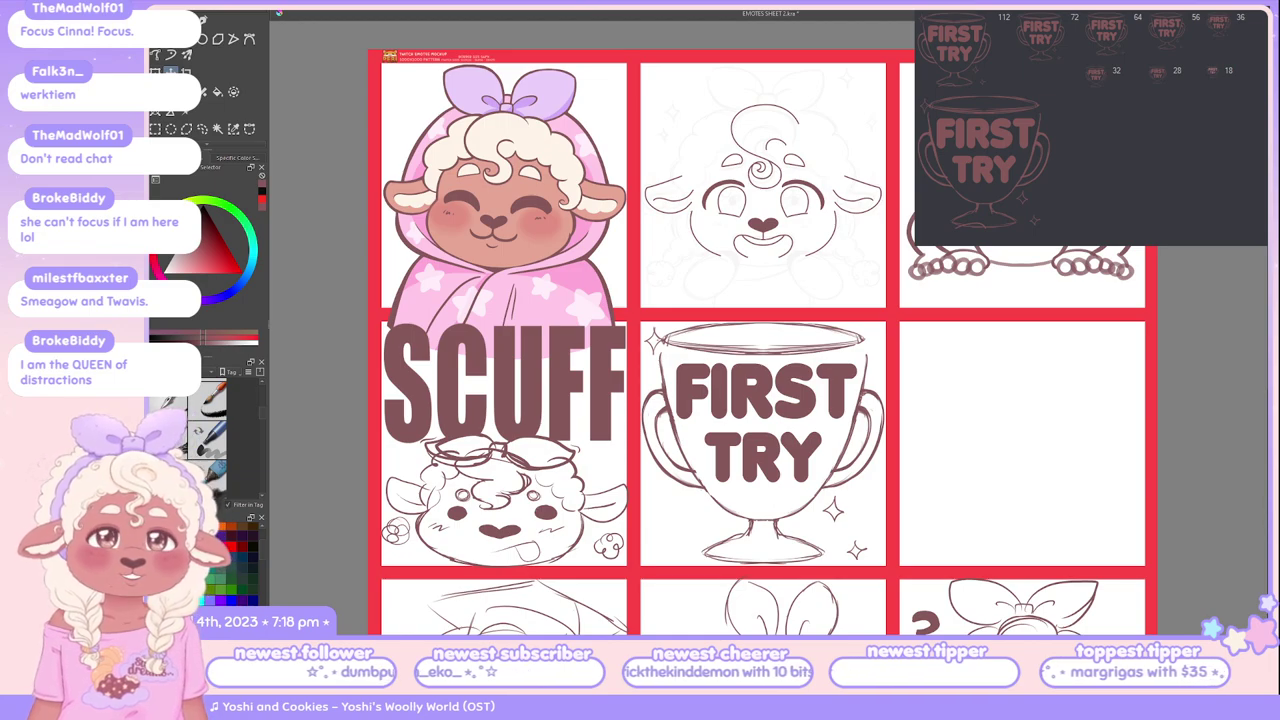
{"action": "scroll", "coordinate": [707, 328], "scroll_direction": "up", "scroll_amount": 2}
{"action": "scroll", "coordinate": [765, 328], "scroll_direction": "down", "scroll_amount": 2}
{"action": "scroll", "coordinate": [765, 328], "scroll_direction": "up", "scroll_amount": 1}
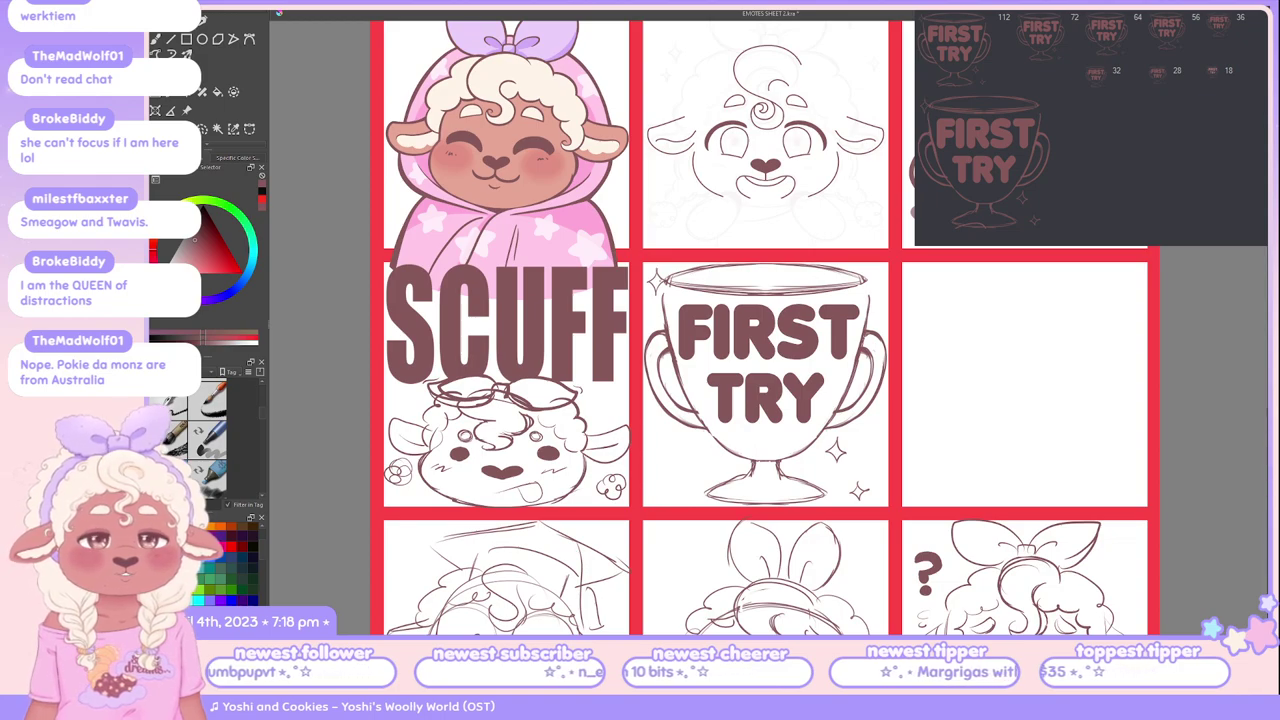
{"action": "scroll", "coordinate": [730, 330], "scroll_direction": "right", "scroll_amount": 2}
{"action": "scroll", "coordinate": [730, 330], "scroll_direction": "up", "scroll_amount": 1}
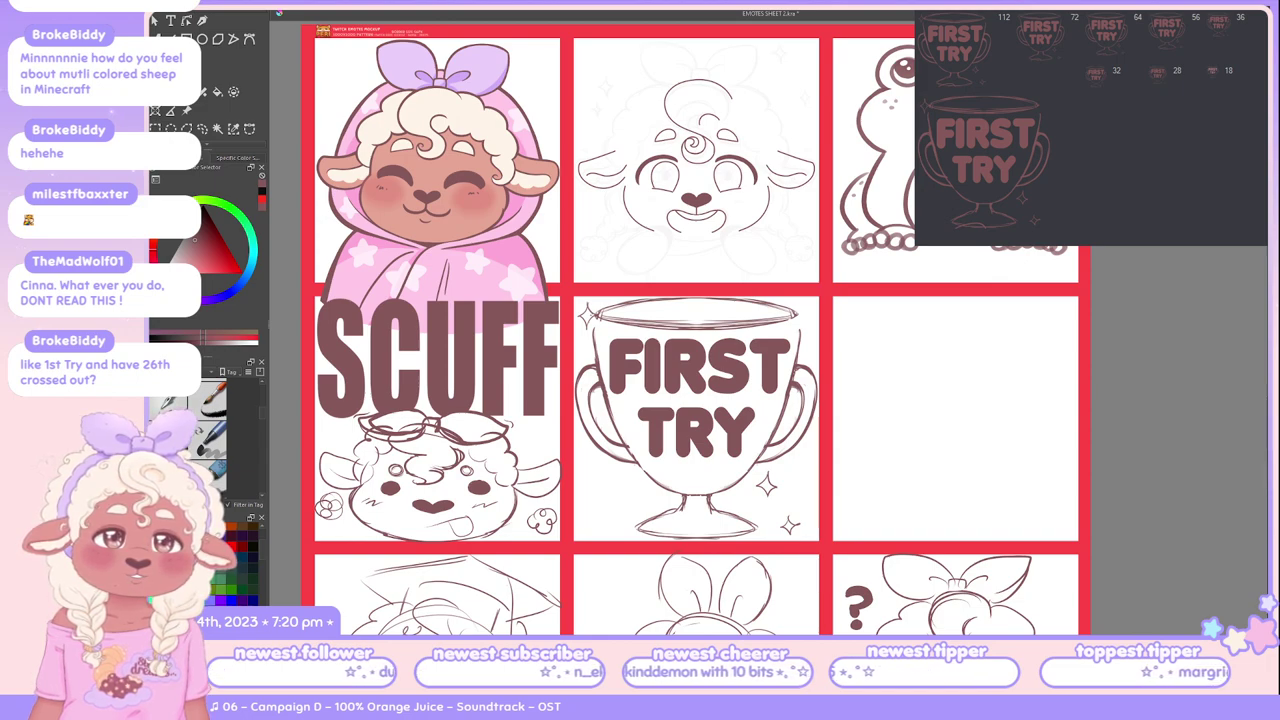
Step: Replace the trophy's "FIRST" lettering with "1ST" and centre it above "TRY"
{"action": "key", "text": "t"}
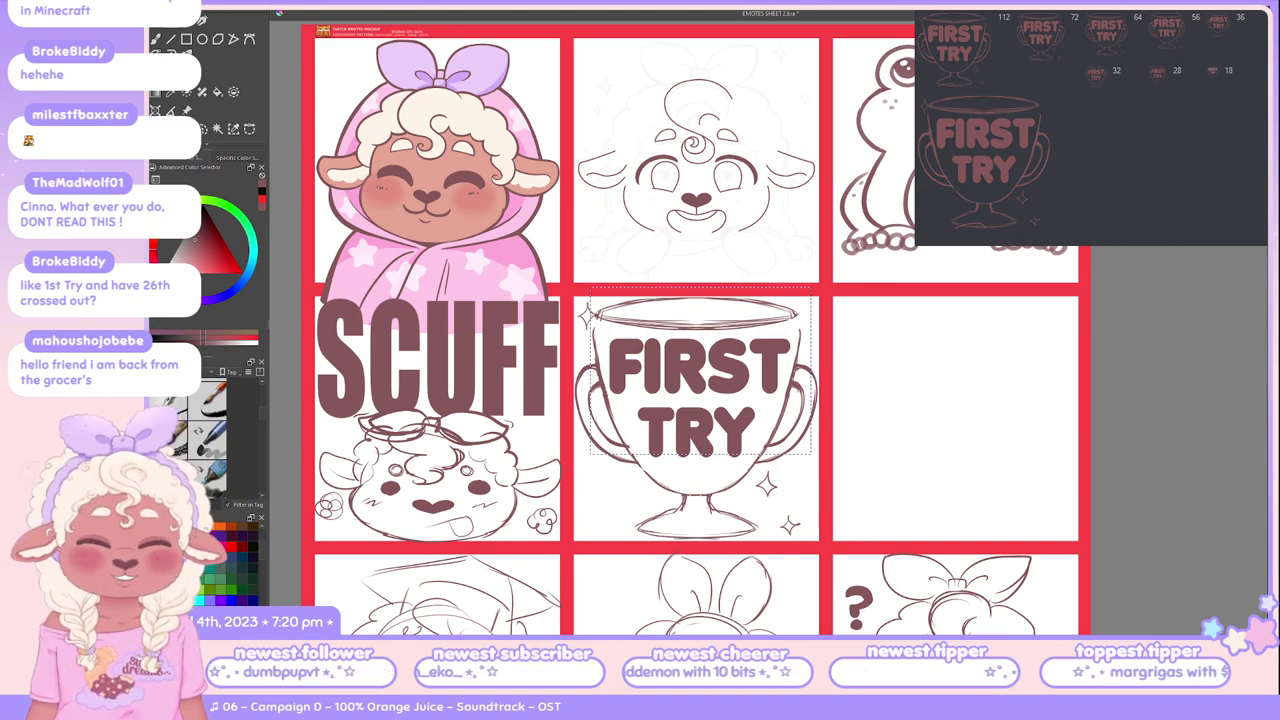
{"action": "key", "text": "ctrl+z"}
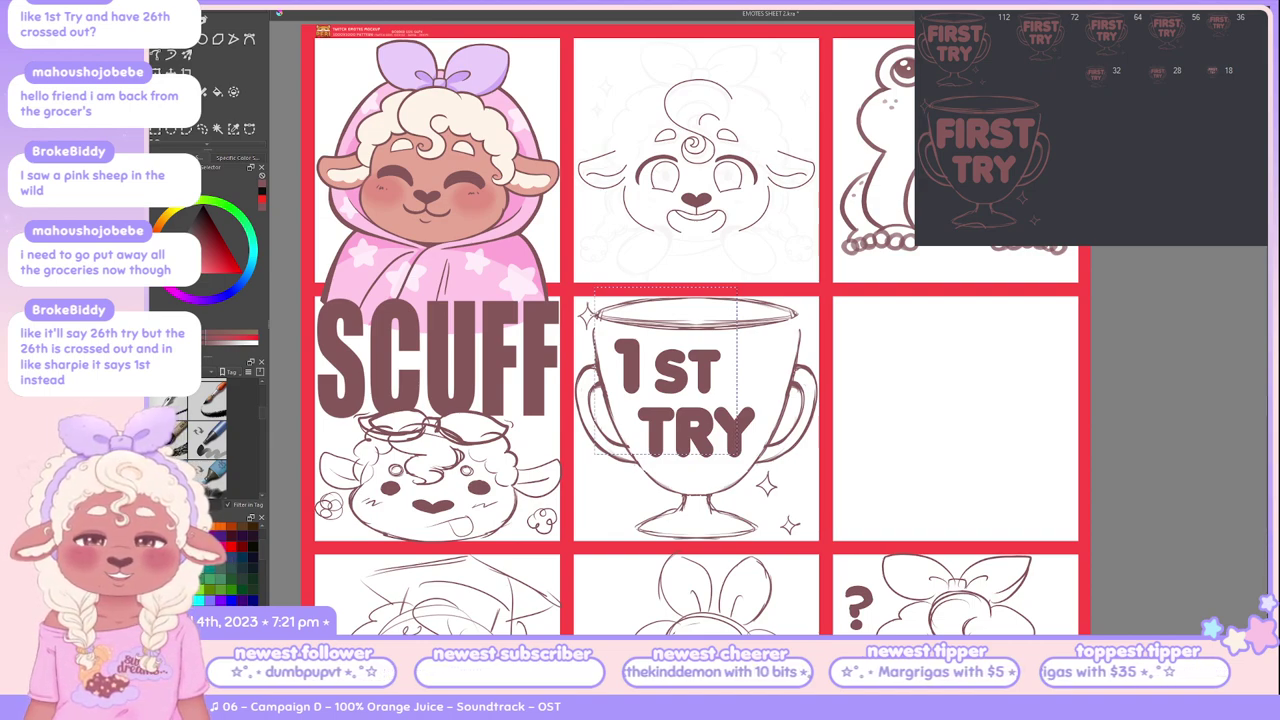
{"action": "key", "text": "ctrl+t"}
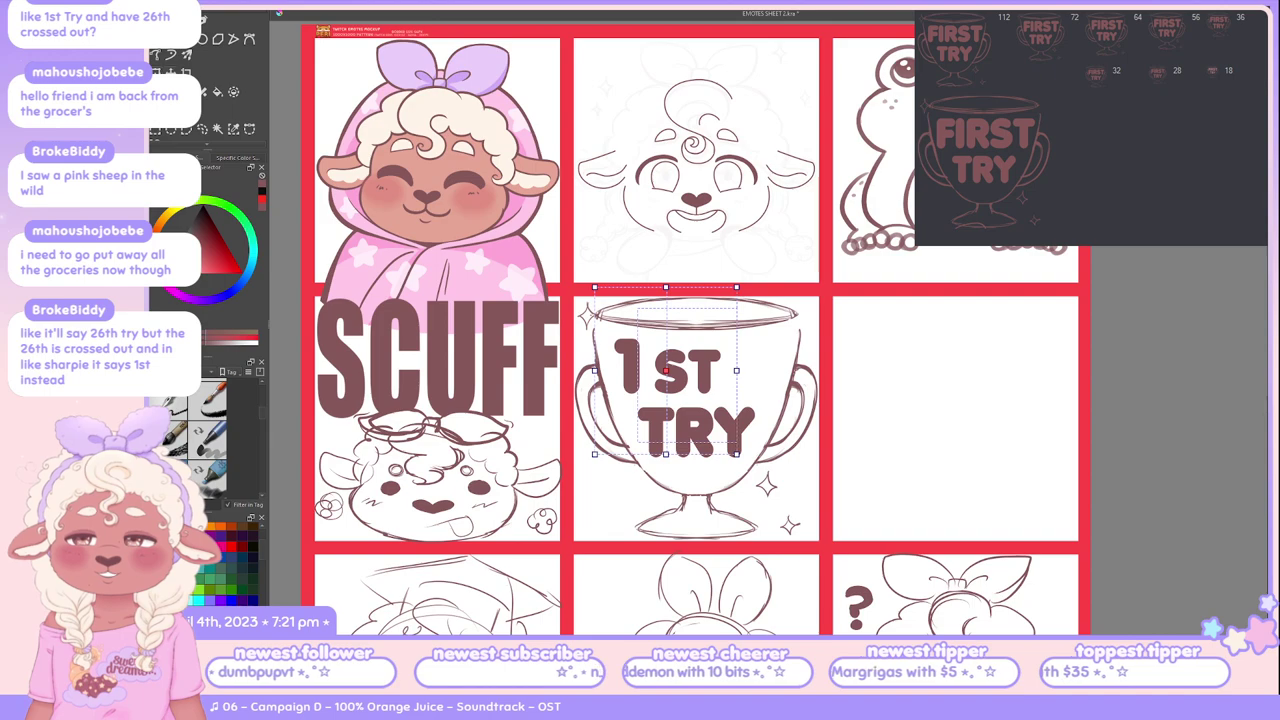
{"action": "key", "text": "Return"}
{"action": "key", "text": "ctrl+z"}
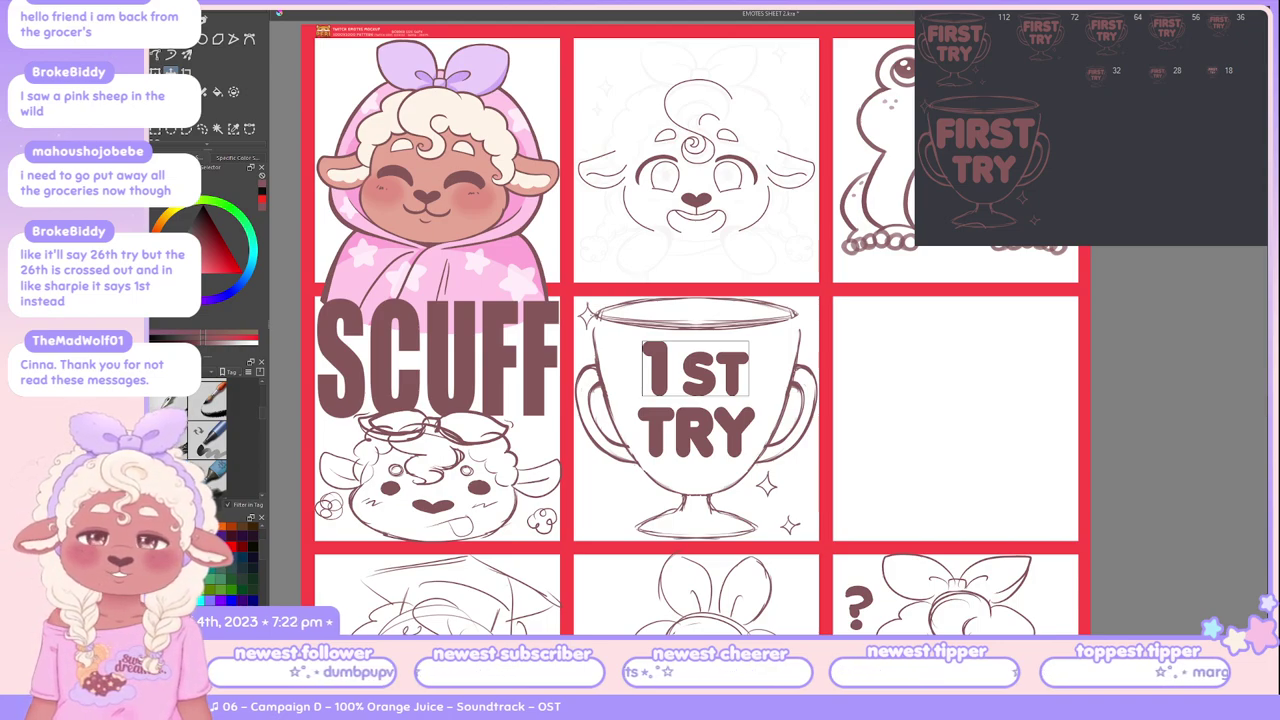
Step: Deselect the trophy lettering and hide the white background of the emote sheet
{"action": "scroll", "coordinate": [696, 330], "scroll_direction": "down", "scroll_amount": 1}
{"action": "scroll", "coordinate": [696, 330], "scroll_direction": "up", "scroll_amount": 1}
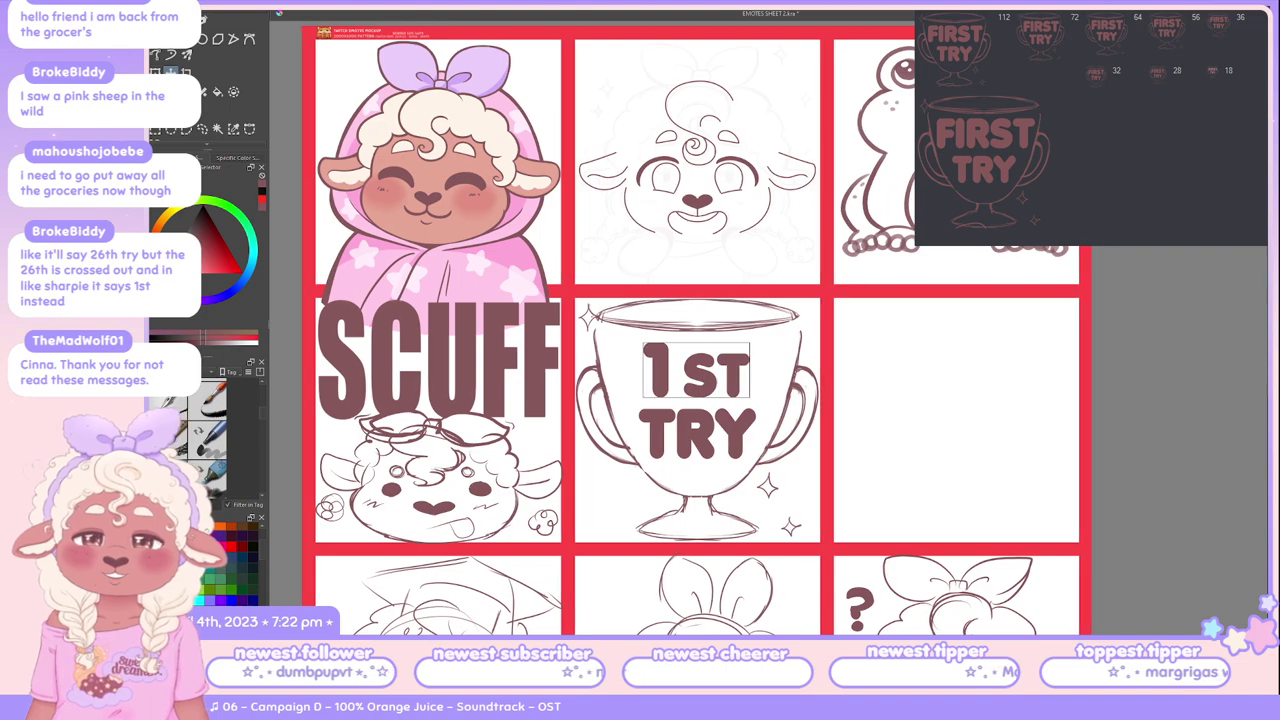
{"action": "scroll", "coordinate": [696, 330], "scroll_direction": "left", "scroll_amount": 2}
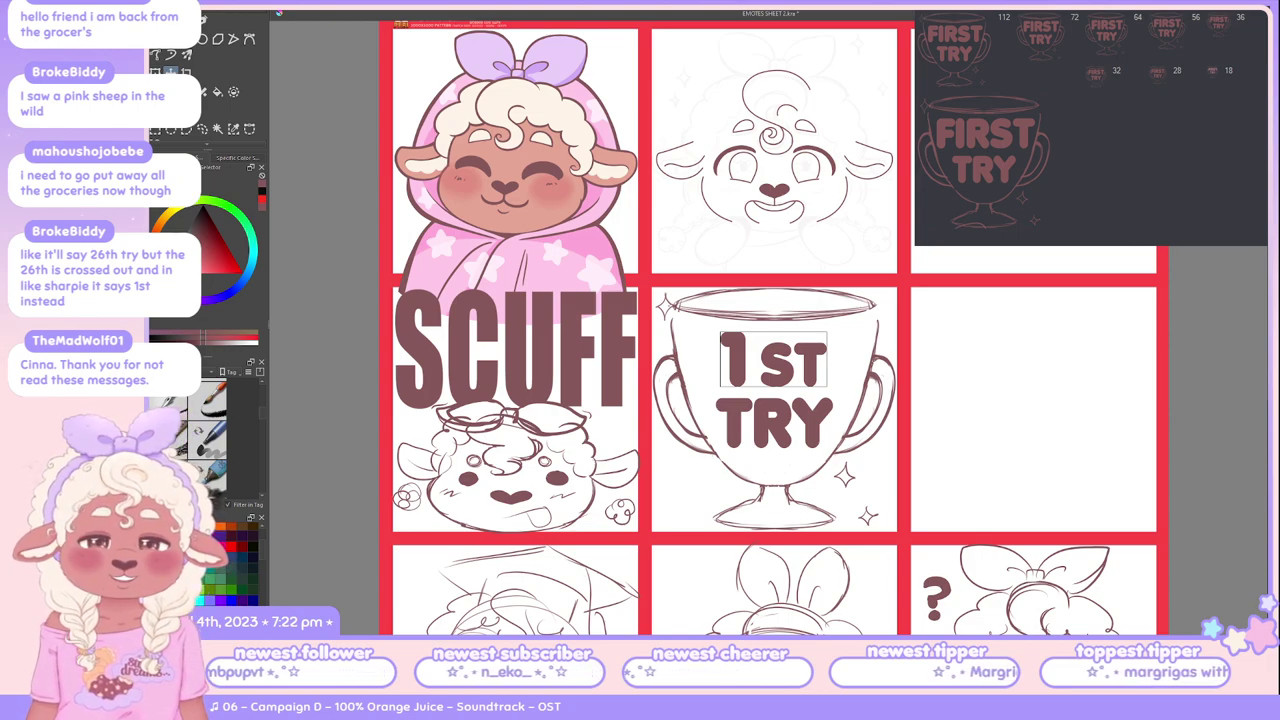
{"action": "key", "text": "ctrl+shift+a"}
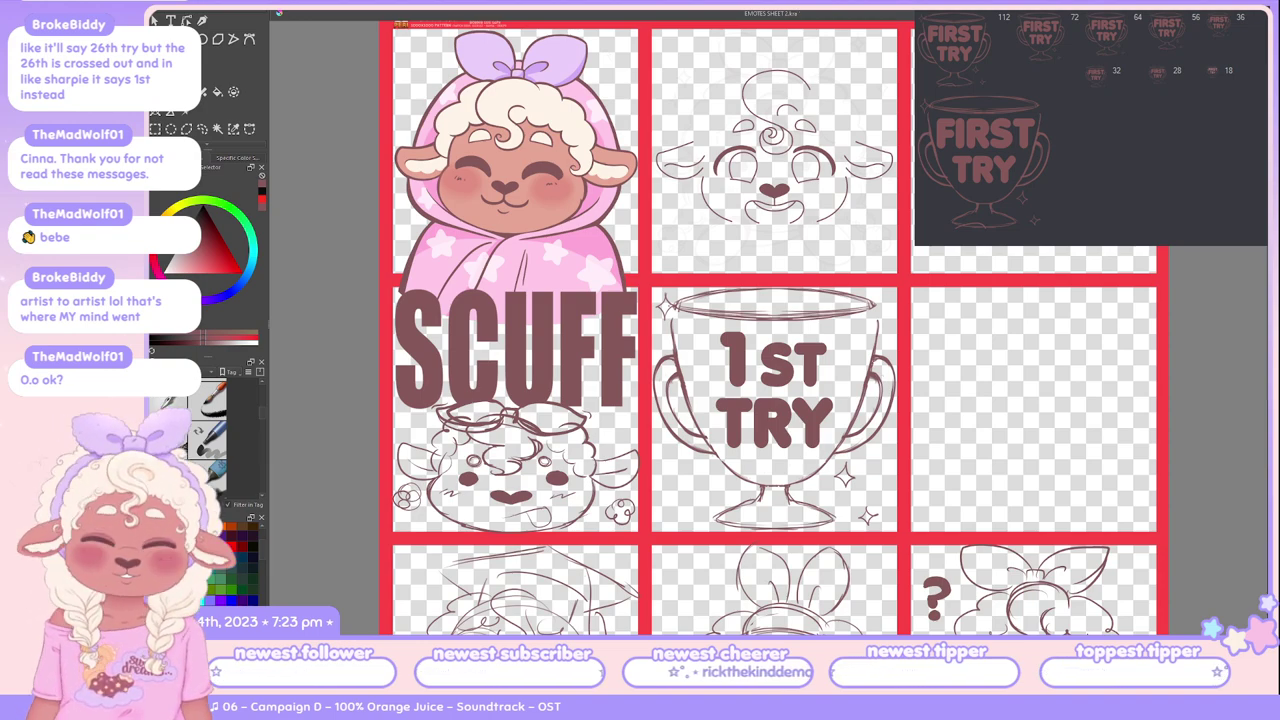
{"action": "scroll", "coordinate": [640, 330], "scroll_direction": "up", "scroll_amount": 2}
{"action": "scroll", "coordinate": [640, 330], "scroll_direction": "down", "scroll_amount": 2}
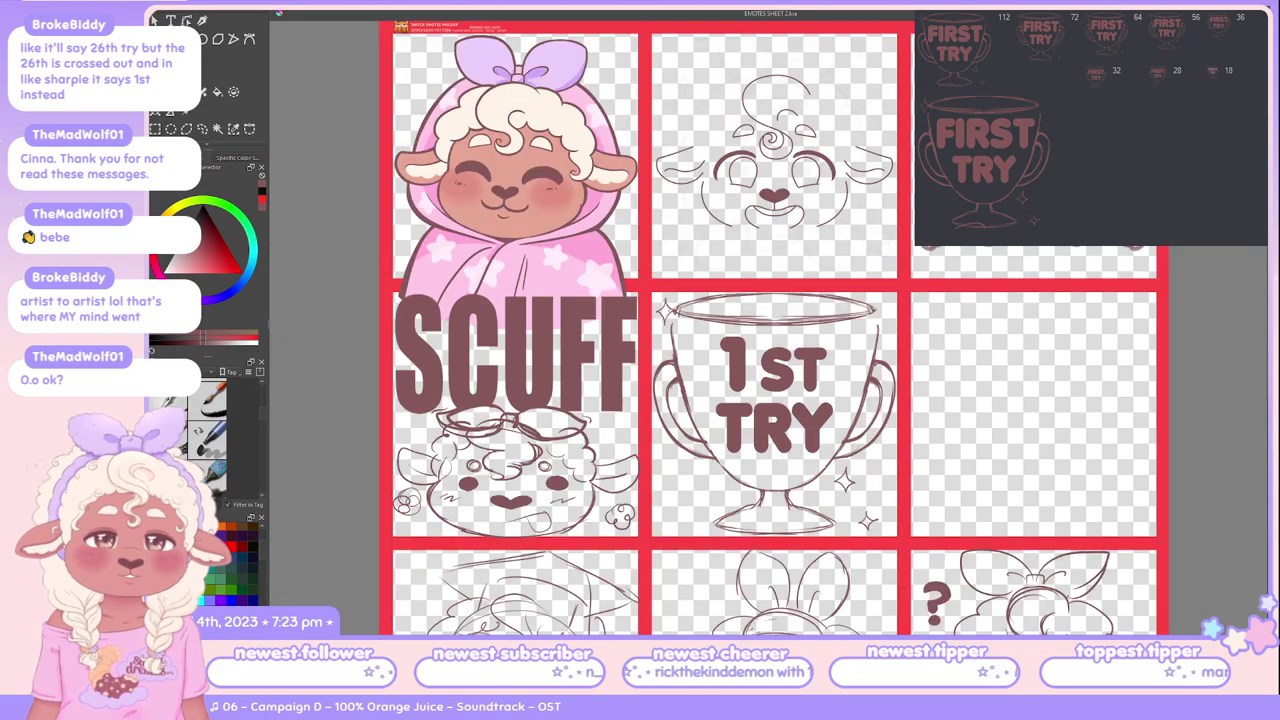
Step: Add "26th" lettering behind the trophy's "1ST", make it semi-transparent and widen it beyond the "1ST"
{"action": "scroll", "coordinate": [640, 330], "scroll_direction": "up", "scroll_amount": 3}
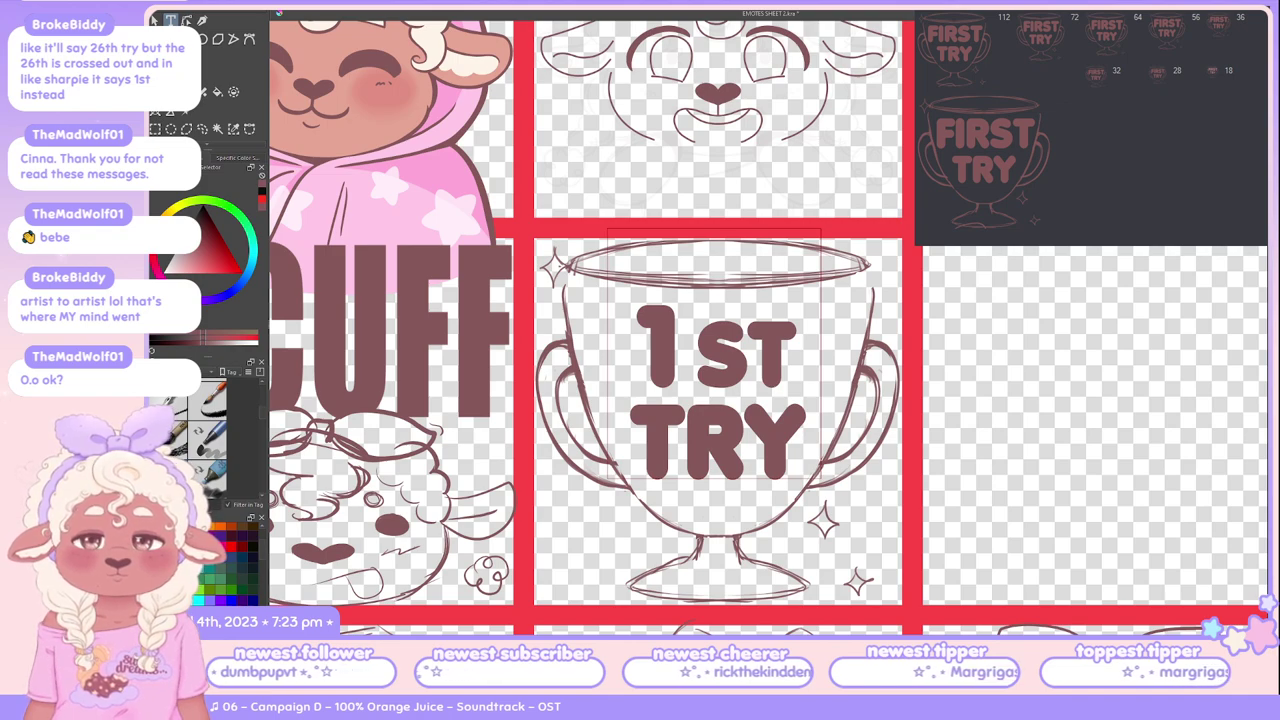
{"action": "key", "text": "ctrl+v"}
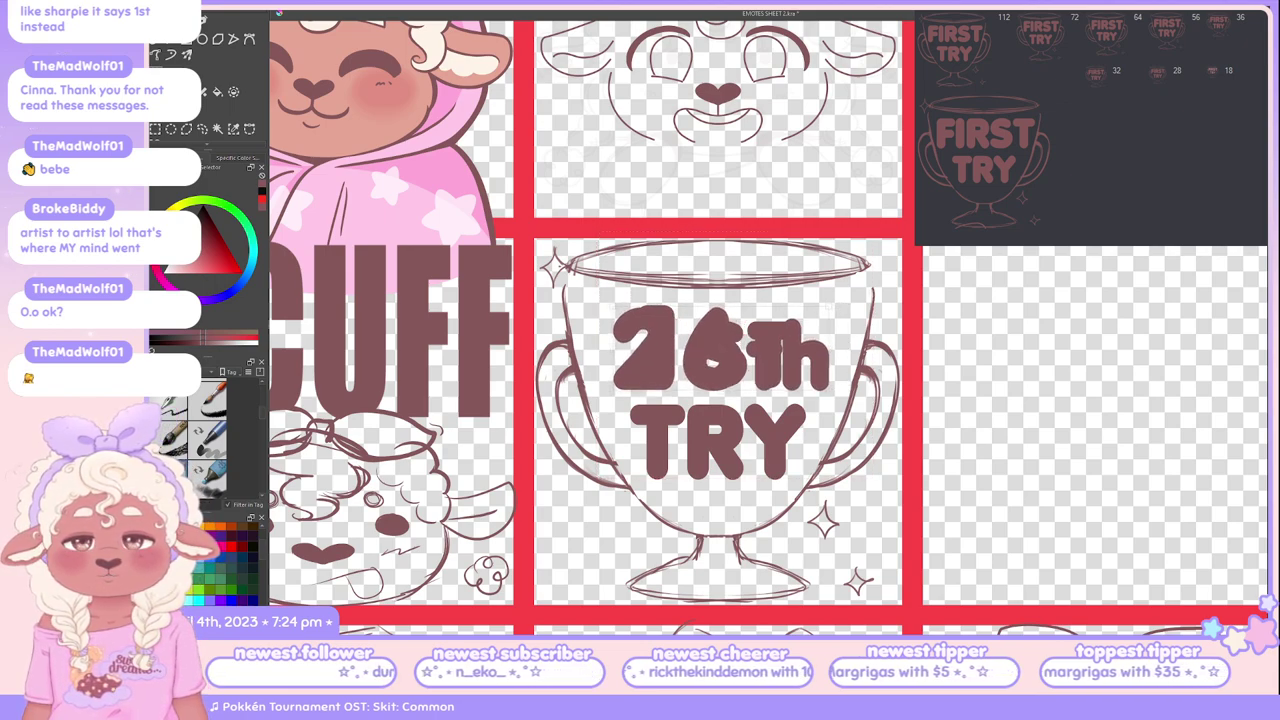
{"action": "key", "text": "ctrl+t"}
{"action": "key", "text": "Return"}
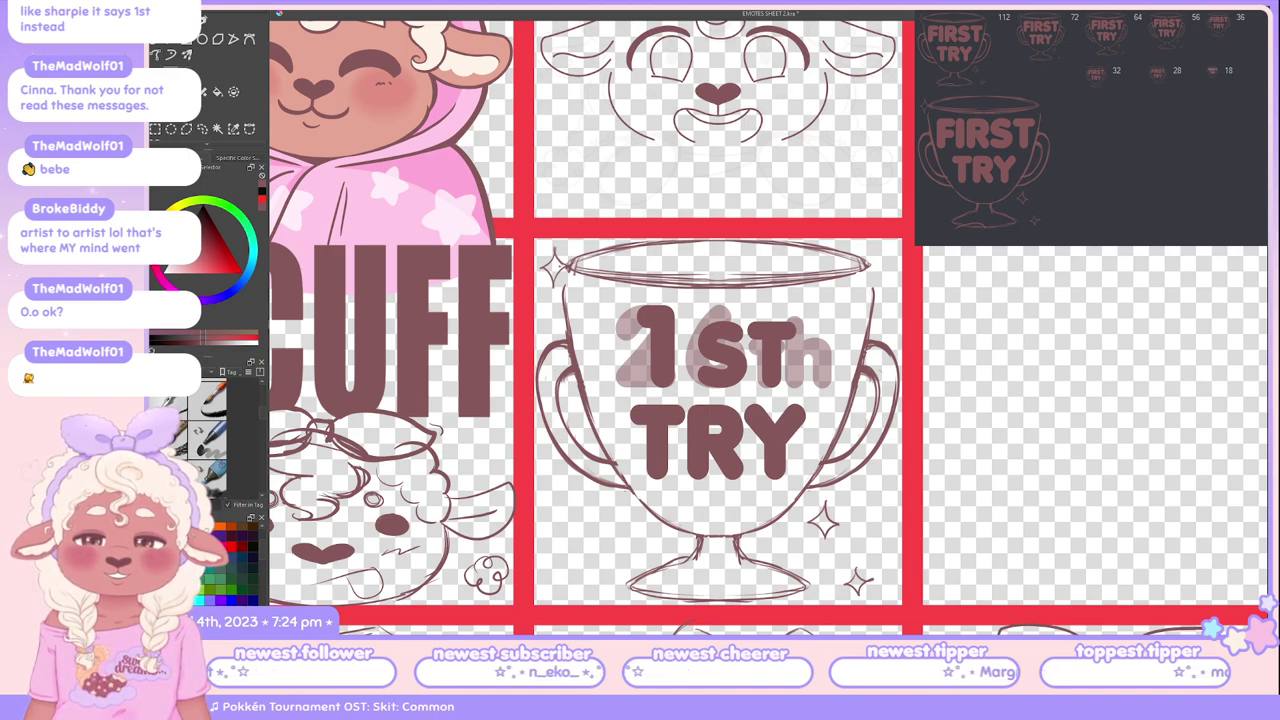
{"action": "type", "text": "2"}
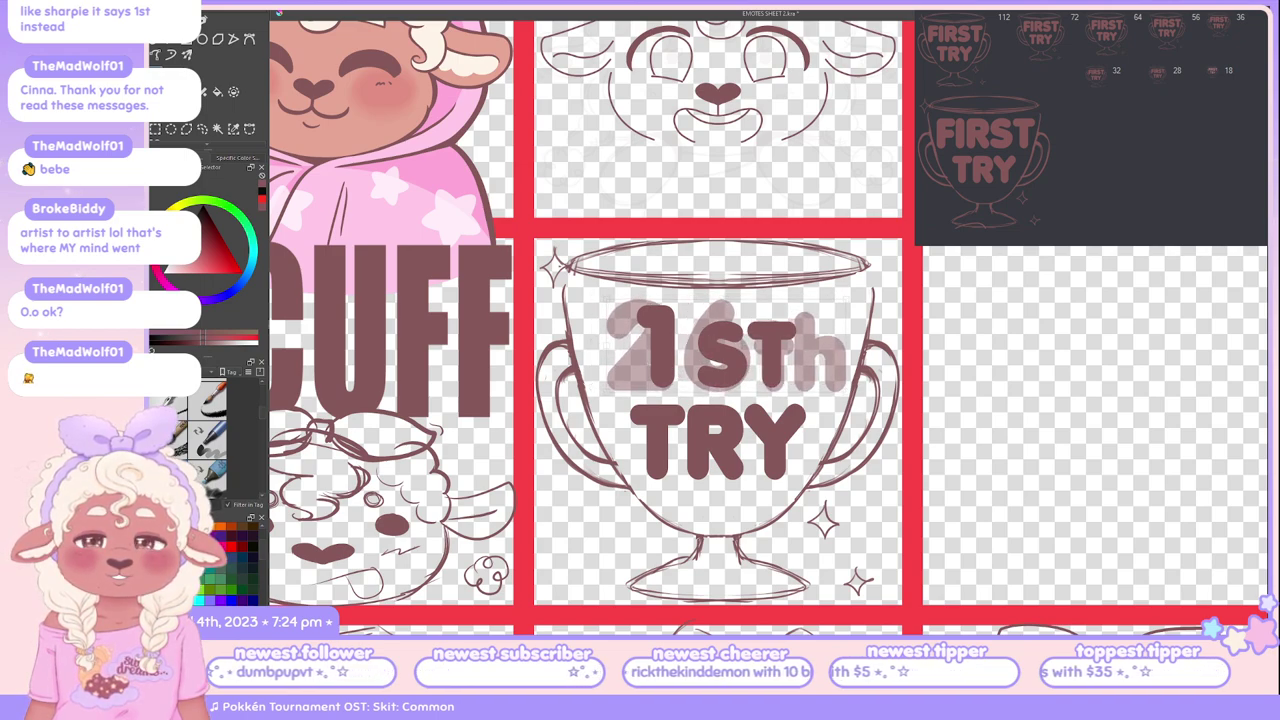
Step: Nudge the faded "26th" lettering slightly to the left so it sits centred behind "1ST" on the trophy
{"action": "key", "text": "ctrl+t"}
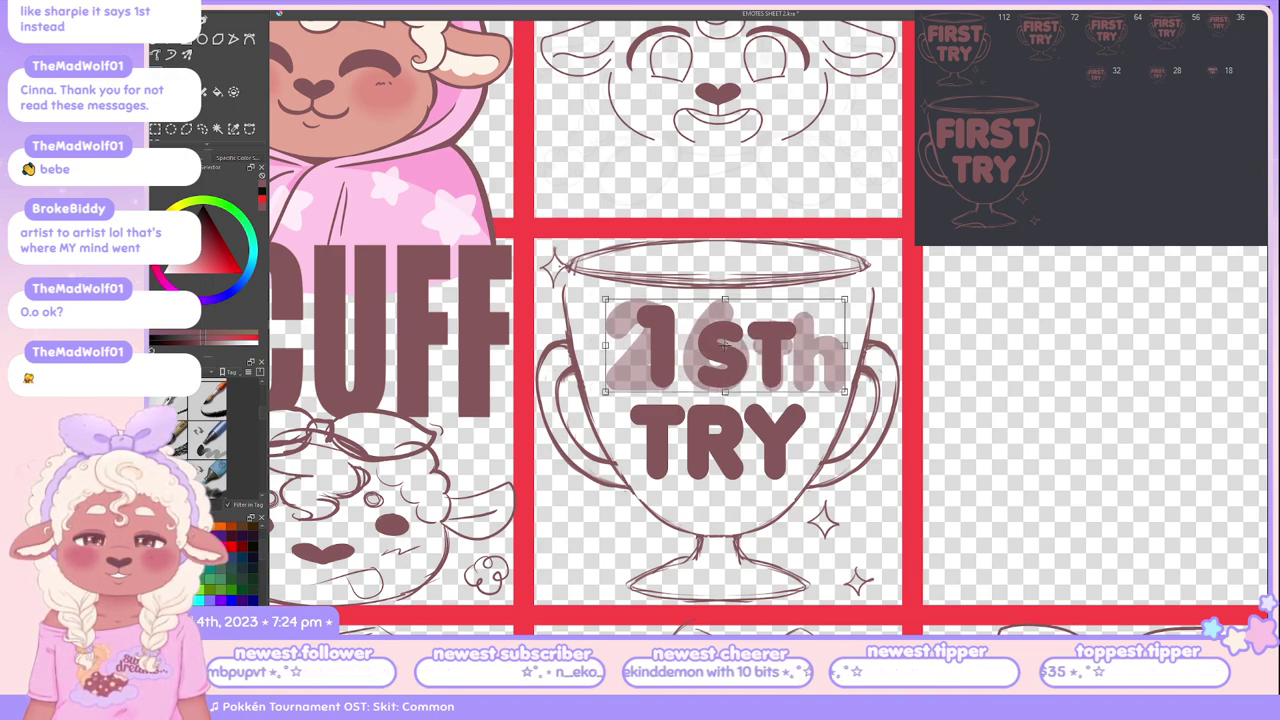
{"action": "left_click_drag", "start_coordinate": [725, 345], "coordinate": [722, 345]}
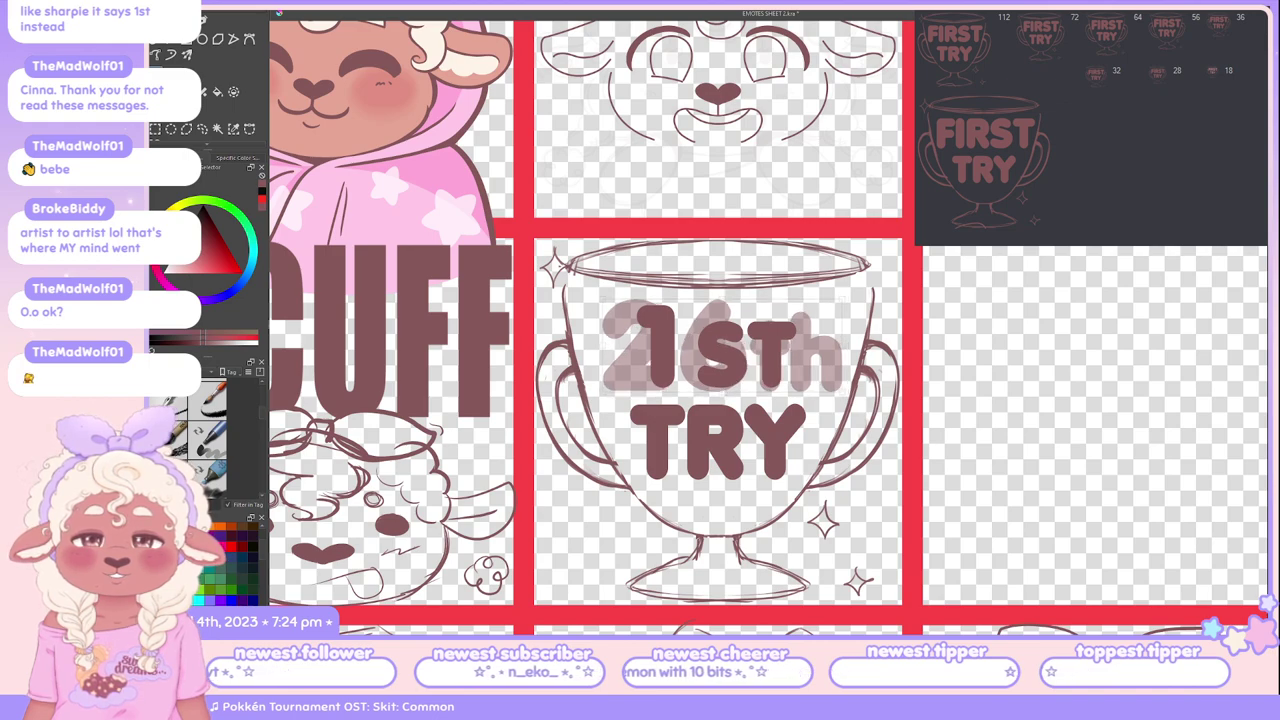
{"action": "key", "text": "Return"}
{"action": "left_click", "coordinate": [720, 344]}
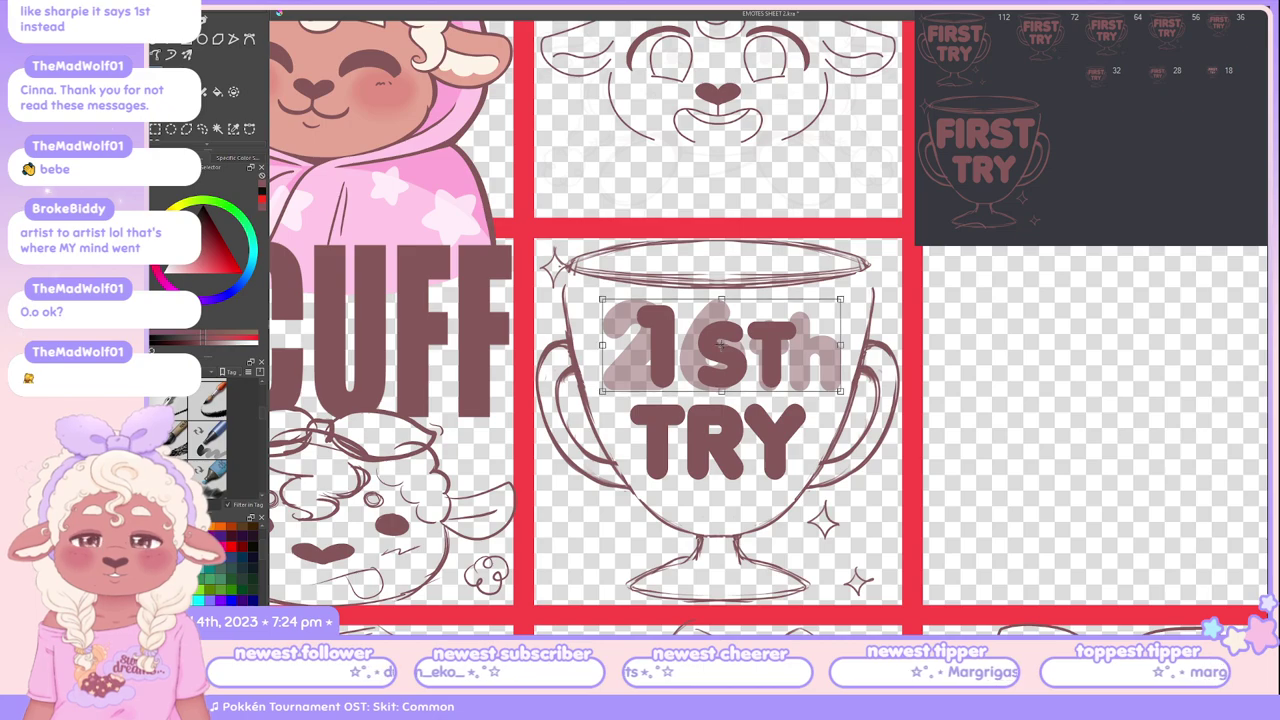
{"action": "key", "text": "Return"}
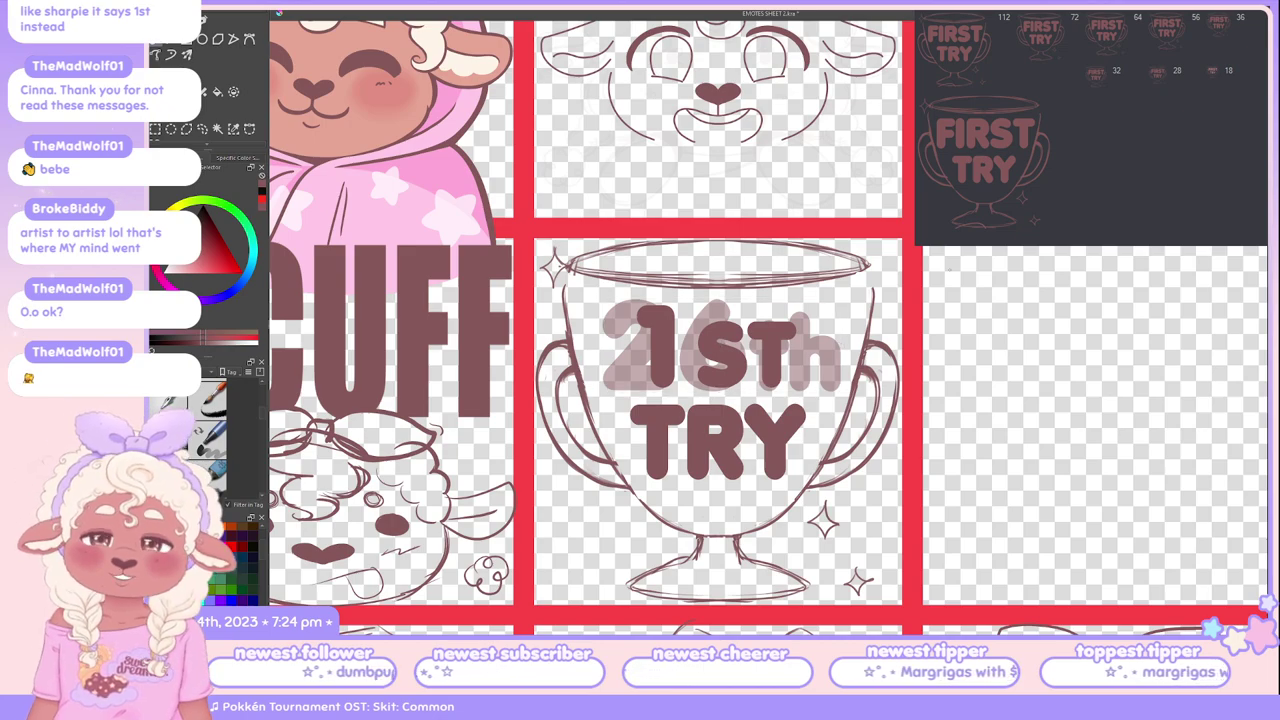
Step: Cross out the faded "26th" on the trophy with two thin diagonal lines forming an X
{"action": "scroll", "coordinate": [923, 365], "scroll_direction": "down", "scroll_amount": 3}
{"action": "scroll", "coordinate": [923, 365], "scroll_direction": "up", "scroll_amount": 3}
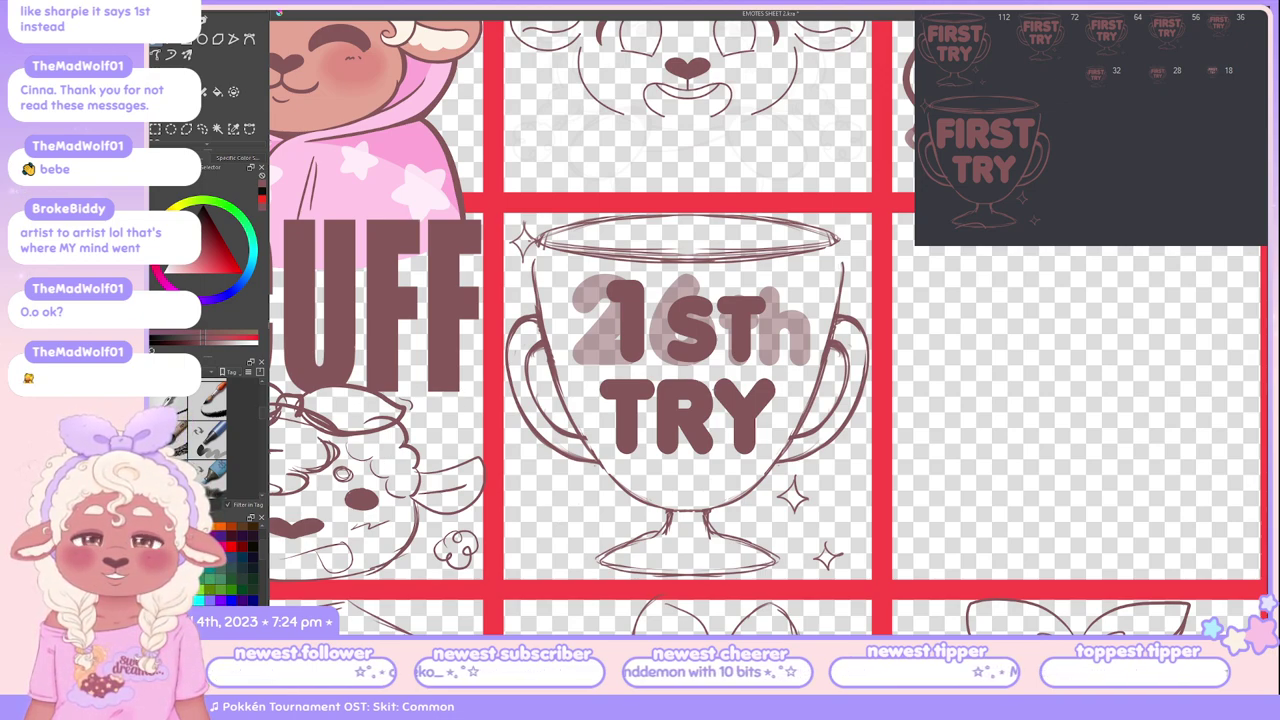
{"action": "key", "text": "minus"}
{"action": "key", "text": "equal"}
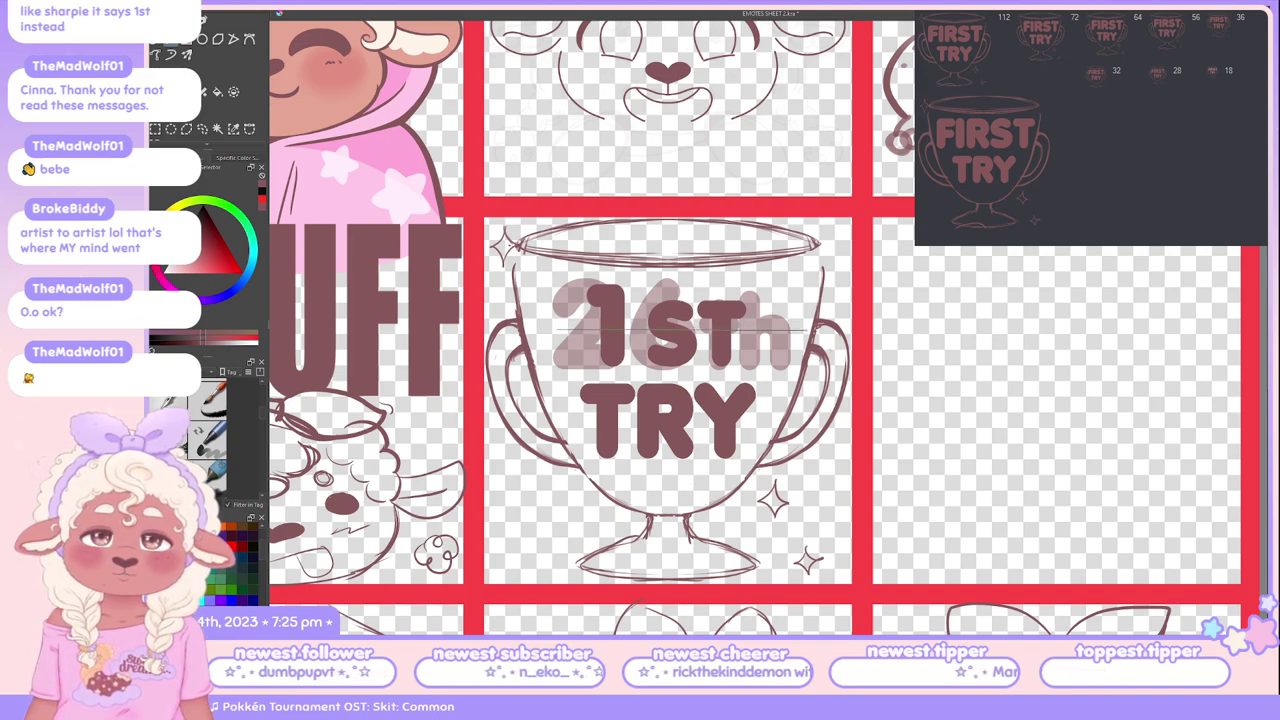
{"action": "left_click_drag", "start_coordinate": [794, 331], "coordinate": [794, 332]}
{"action": "key", "text": "ctrl+z"}
{"action": "left_click_drag", "start_coordinate": [538, 288], "coordinate": [798, 366]}
{"action": "left_click_drag", "start_coordinate": [752, 302], "coordinate": [805, 287]}
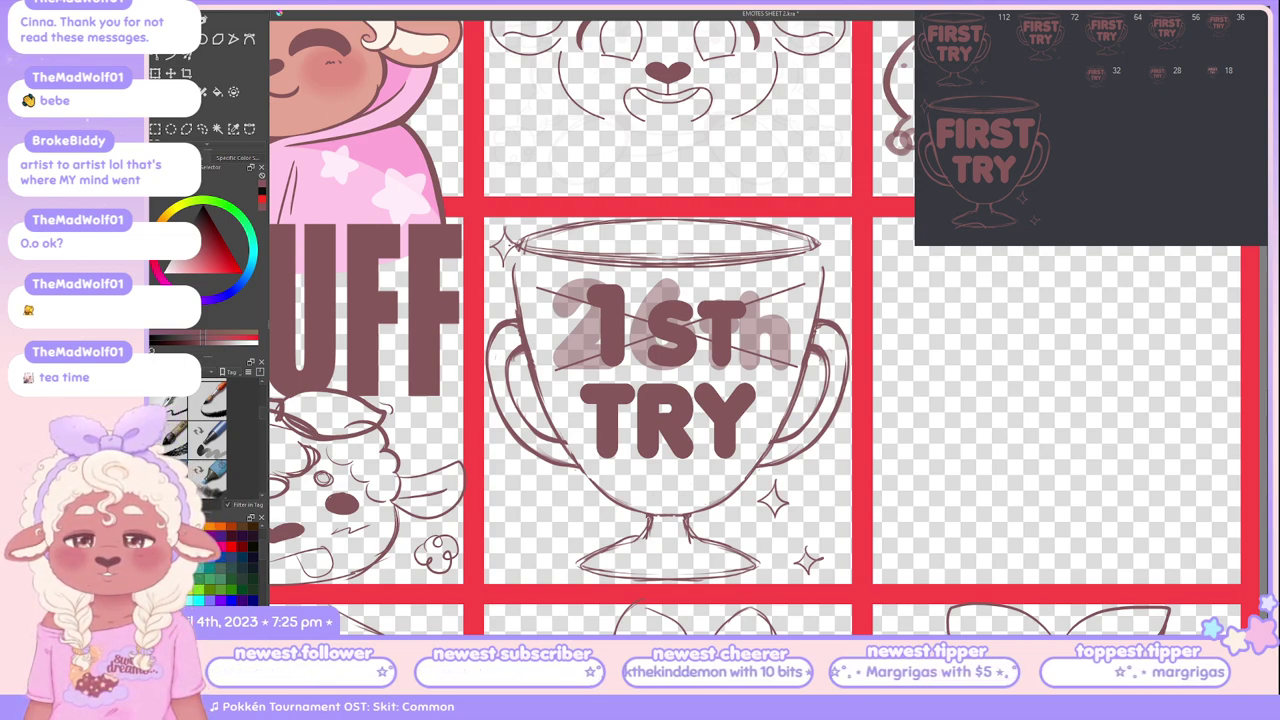
Step: Save the emote sheet as EMOTES SHEET 2.png and review the updated trophy among the other emotes
{"action": "key", "text": "minus"}
{"action": "key", "text": "minus"}
{"action": "key", "text": "plus"}
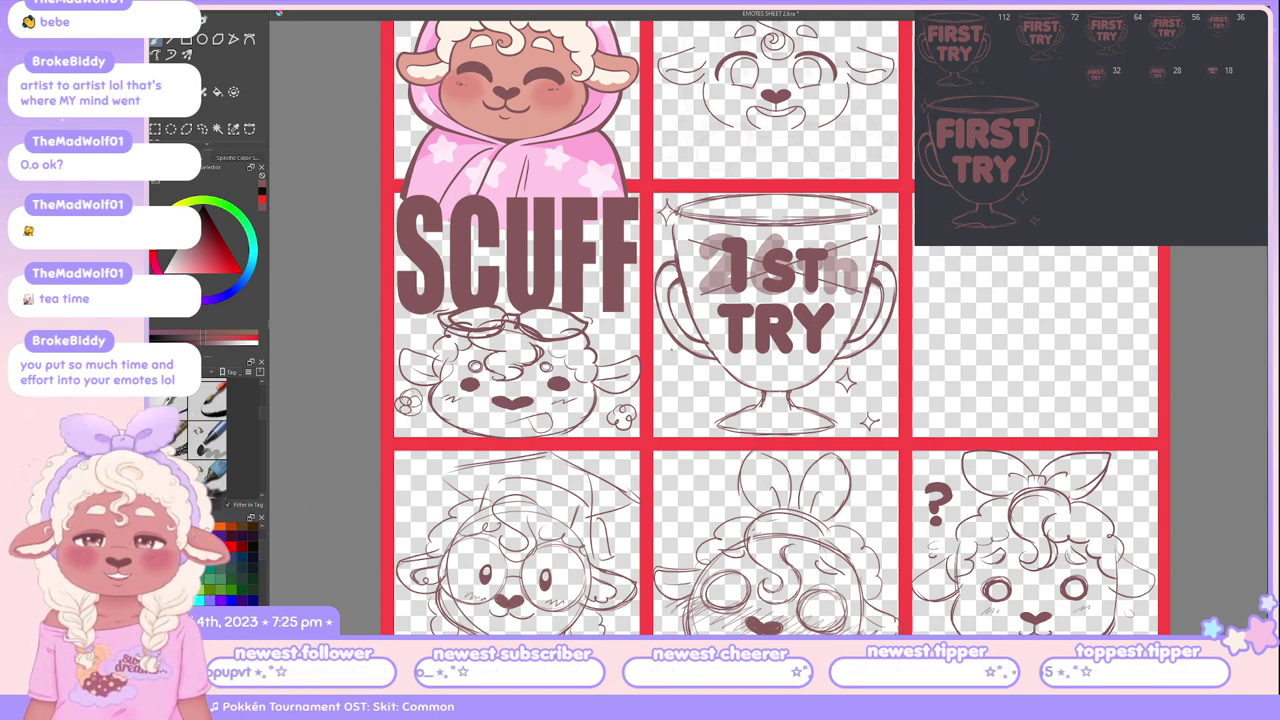
{"action": "key", "text": "minus"}
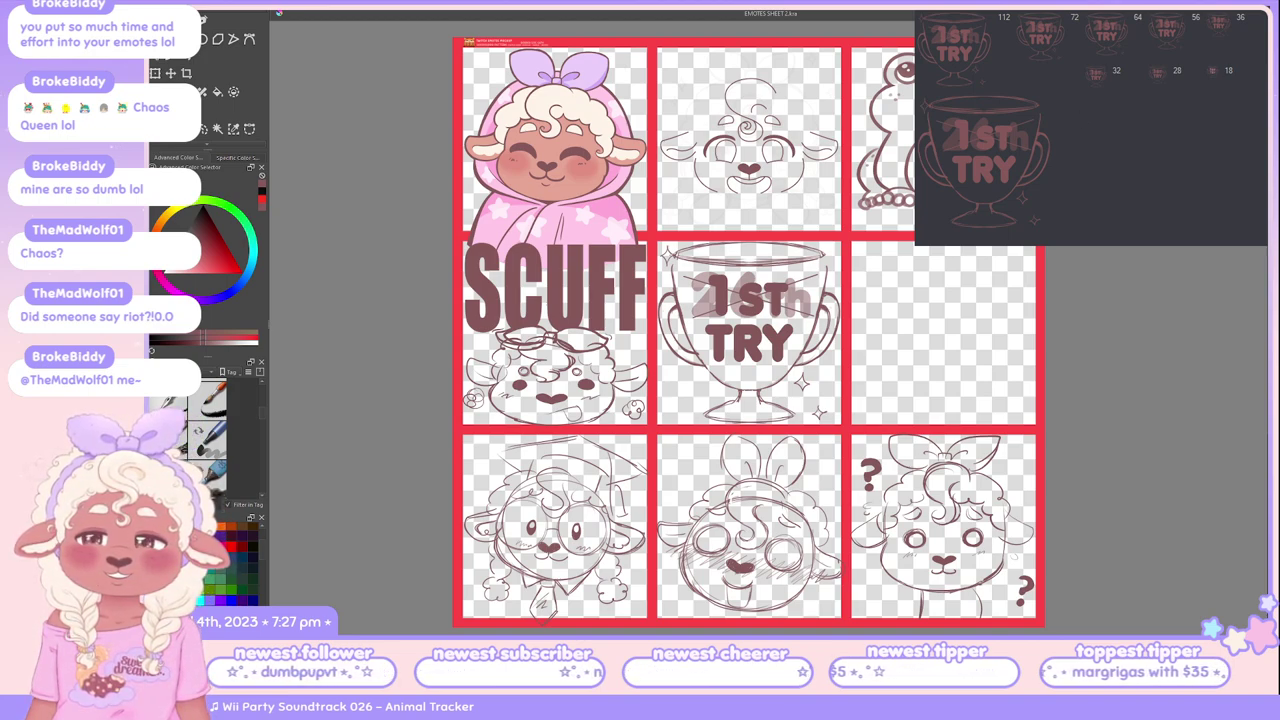
{"action": "key", "text": "ctrl+plus"}
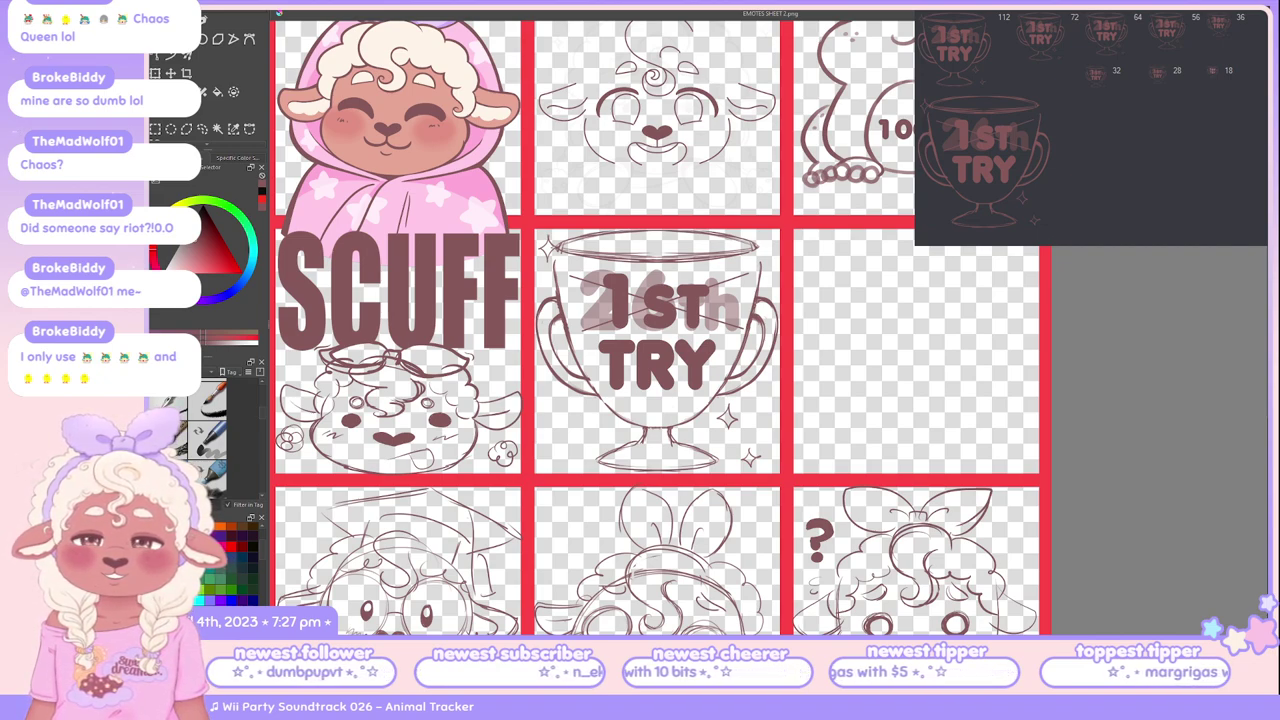
{"action": "mouse_move", "coordinate": [650, 330]}
{"action": "left_mouse_down"}
{"action": "mouse_move", "coordinate": [730, 360]}
{"action": "mouse_move", "coordinate": [735, 410]}
{"action": "left_mouse_up"}
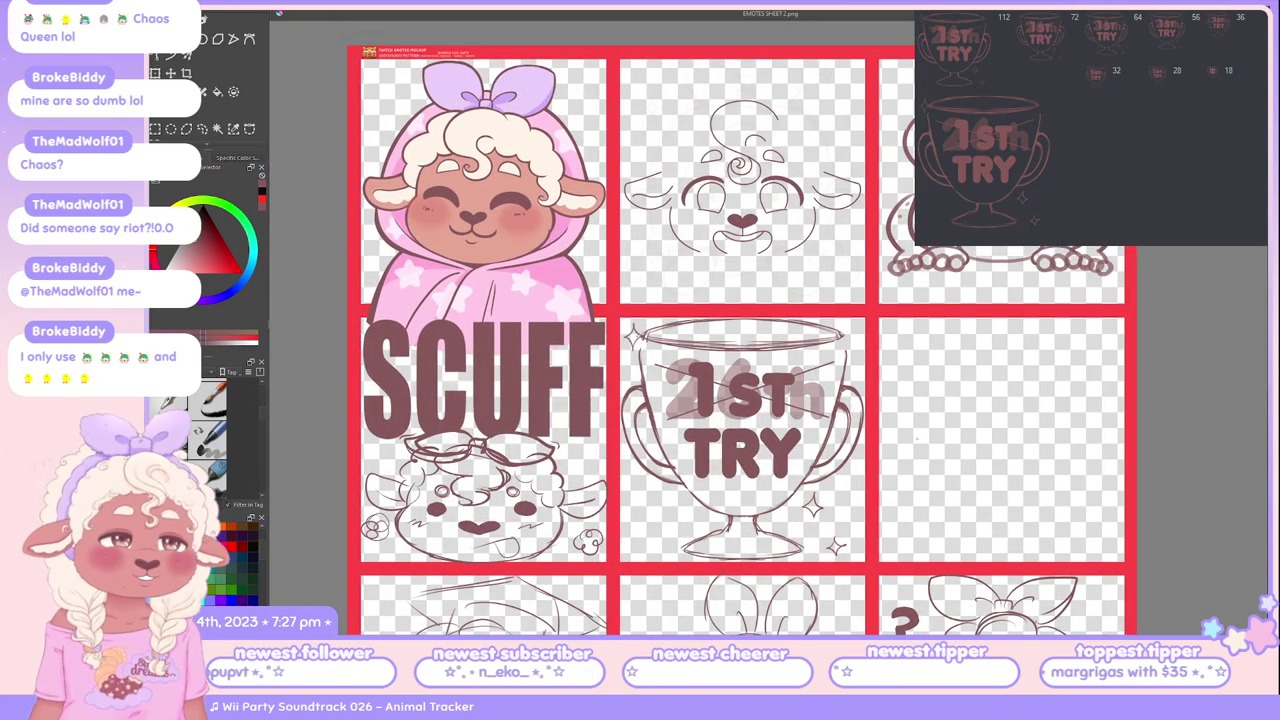
{"action": "left_click_drag", "start_coordinate": [927, 416], "coordinate": [877, 394]}
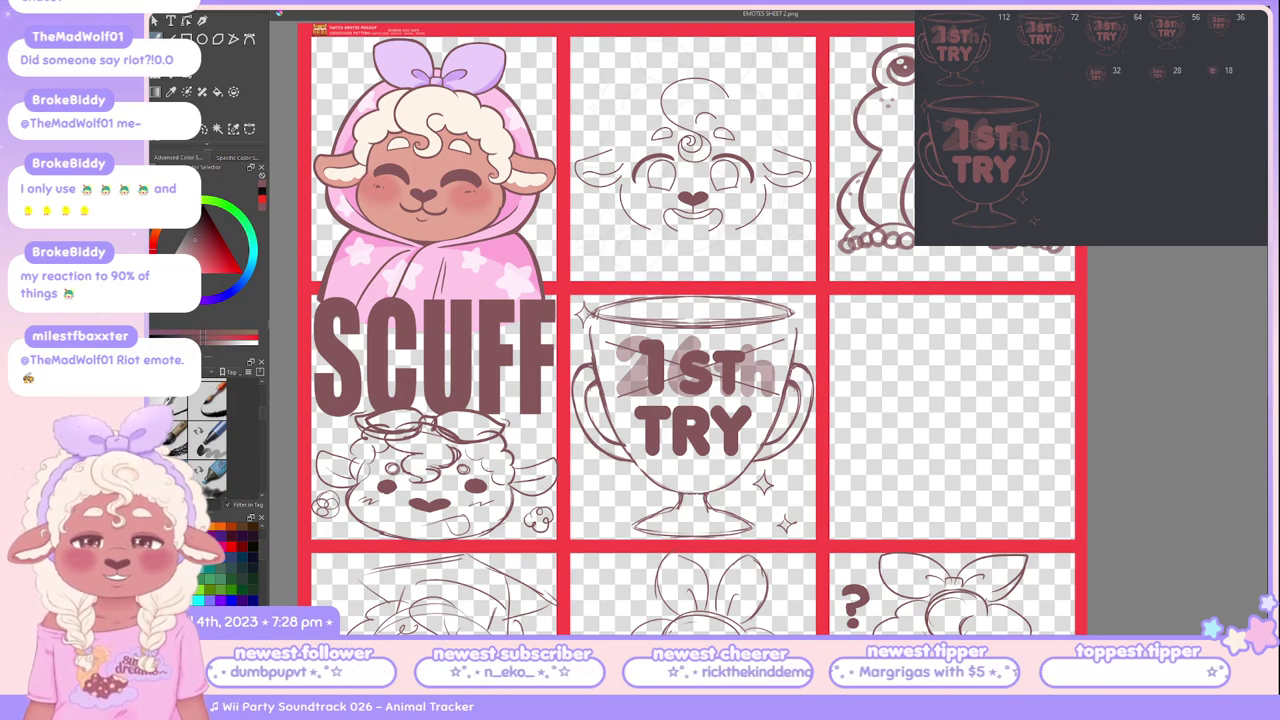
Step: Show the white background again and narrow the graduate sheep sketch slightly within its bottom-row cell
{"action": "scroll", "coordinate": [698, 374], "scroll_direction": "down", "scroll_amount": 1}
{"action": "scroll", "coordinate": [698, 374], "scroll_direction": "down", "scroll_amount": 2}
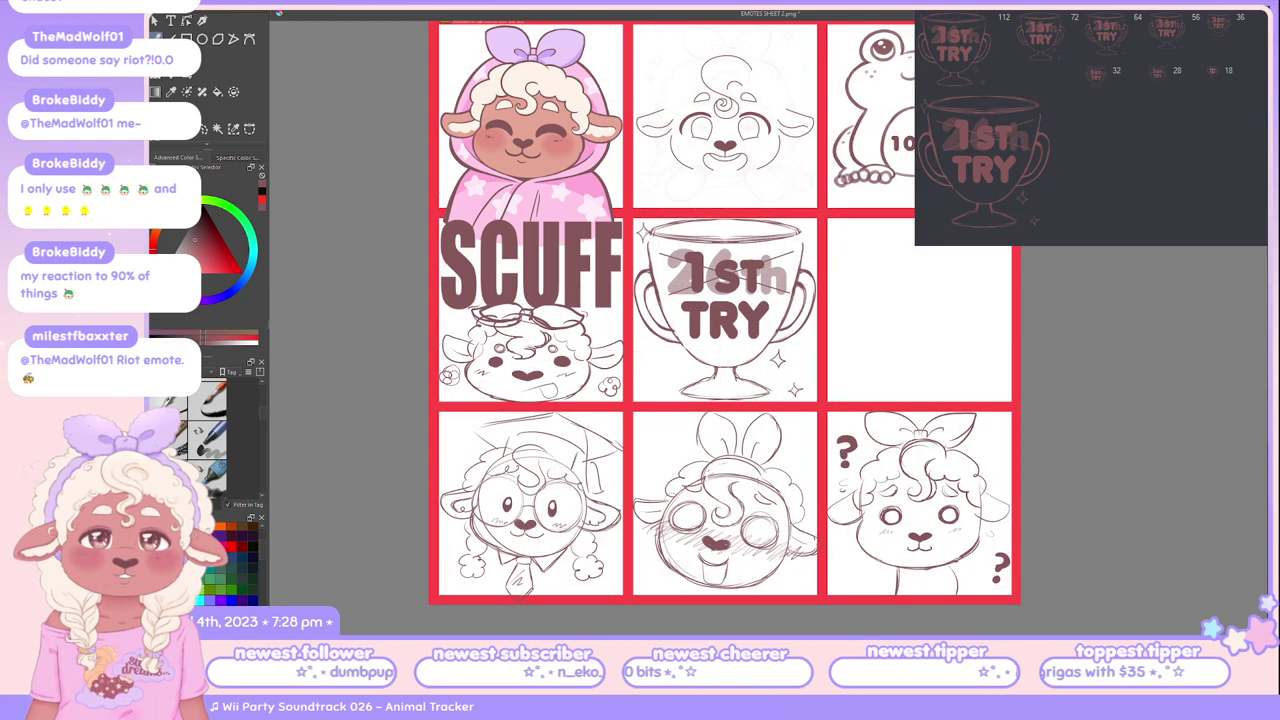
{"action": "scroll", "coordinate": [720, 310], "scroll_direction": "down", "scroll_amount": 3}
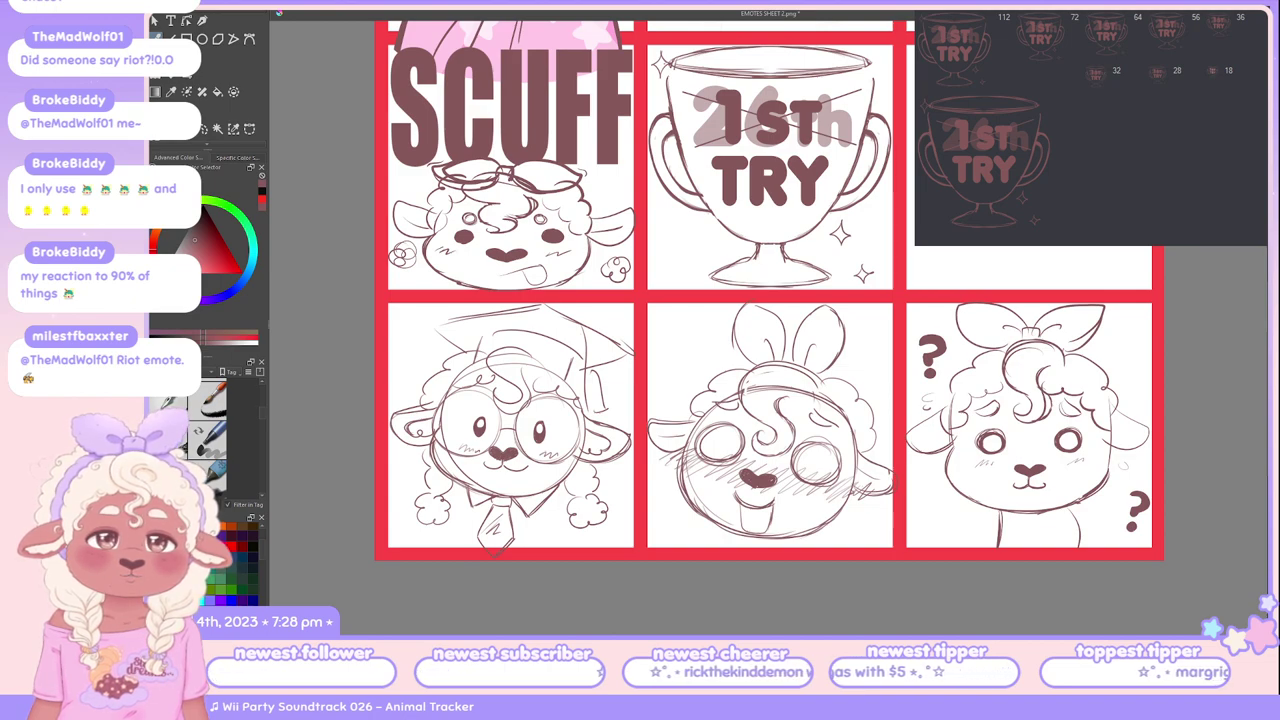
{"action": "key", "text": "ctrl+t"}
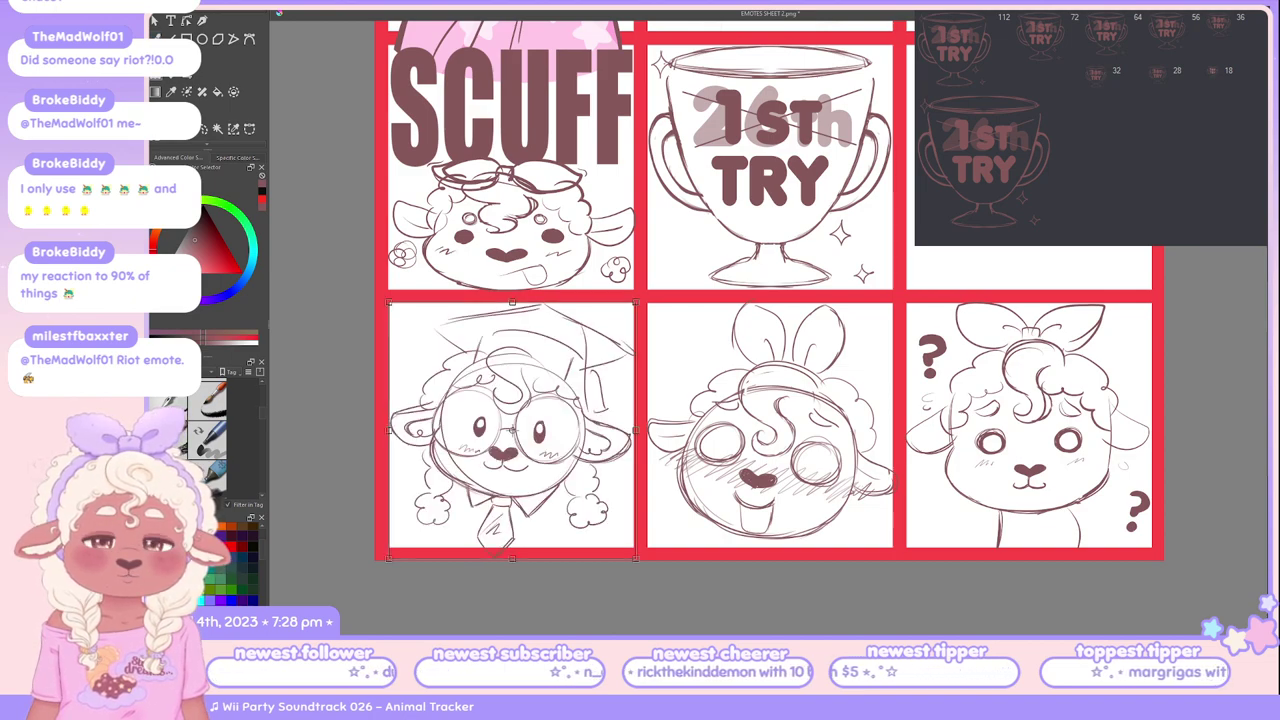
{"action": "key", "text": "Return"}
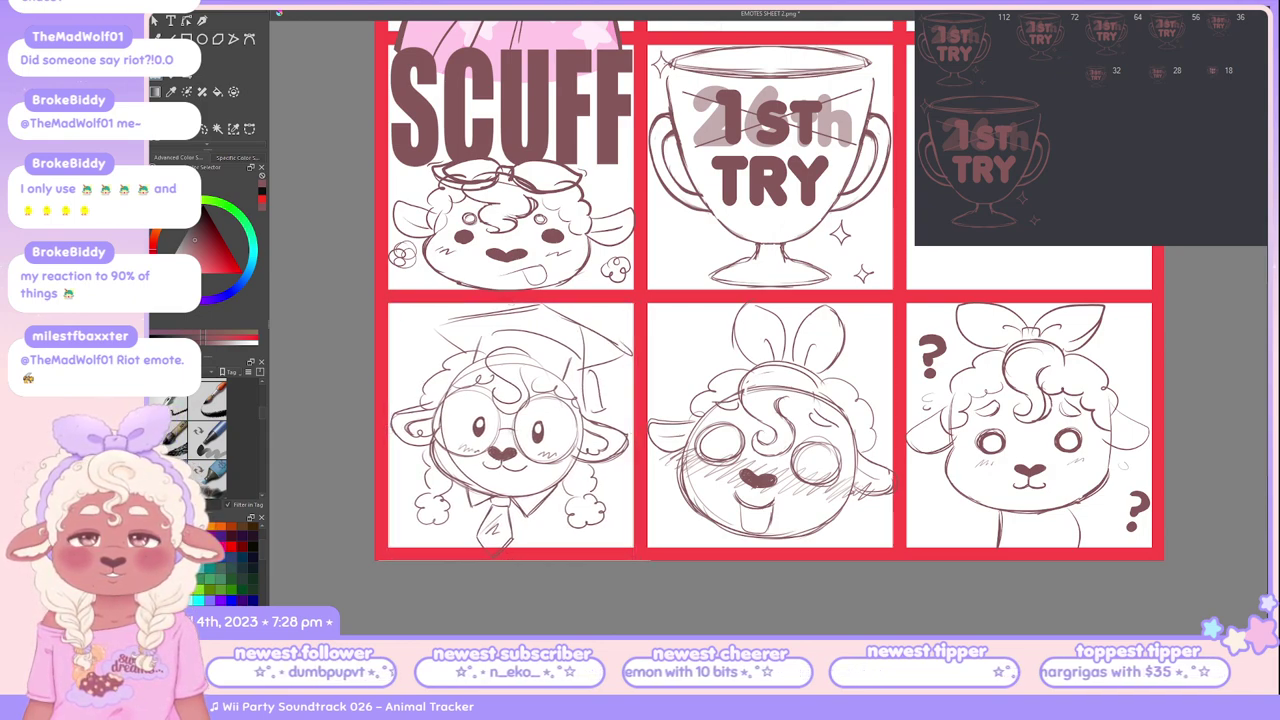
{"action": "key", "text": "ctrl+t"}
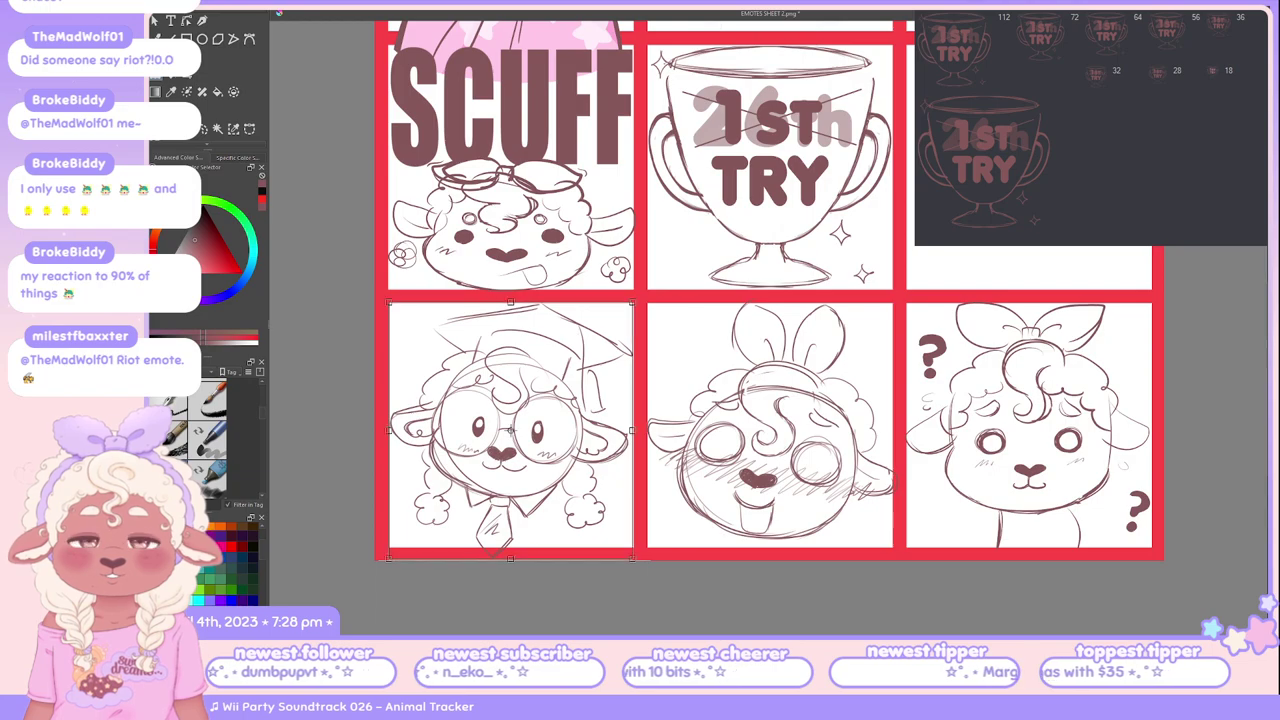
{"action": "key", "text": "Return"}
Step: Fade the graduate sheep sketch into a light guide and mirror the canvas view
{"action": "scroll", "coordinate": [510, 430], "scroll_direction": "up", "scroll_amount": 3}
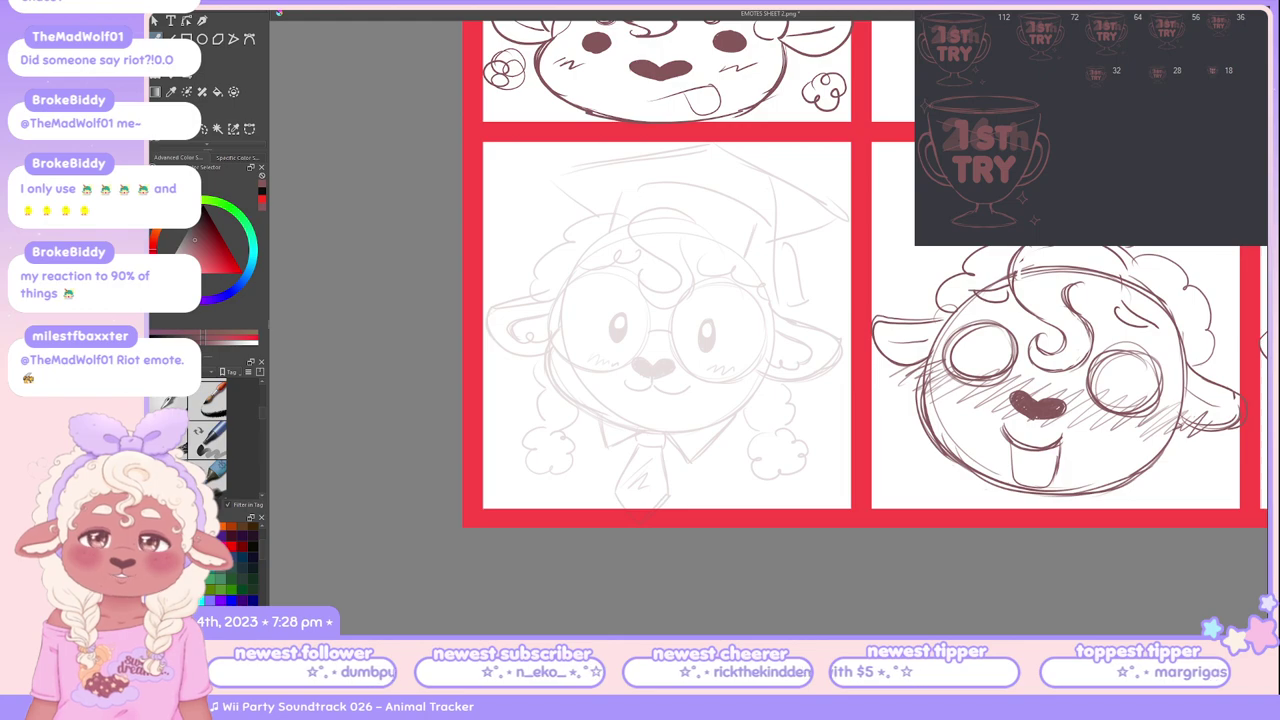
{"action": "key", "text": "h"}
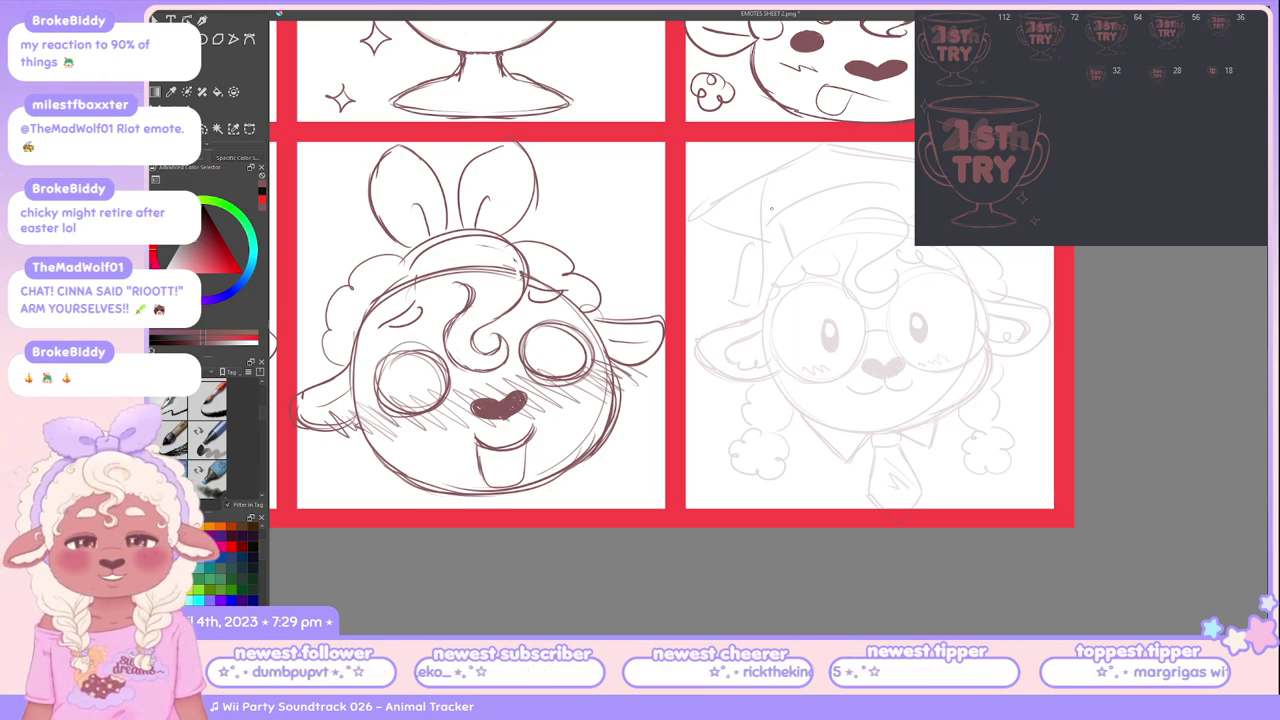
Step: Try to draw a clean, short curved line down the side of the graduate sheep's face beside the glasses
{"action": "left_click_drag", "start_coordinate": [758, 312], "coordinate": [770, 385]}
{"action": "key", "text": "ctrl+z"}
{"action": "mouse_move", "coordinate": [756, 308]}
{"action": "left_mouse_down"}
{"action": "mouse_move", "coordinate": [740, 382]}
{"action": "mouse_move", "coordinate": [768, 366]}
{"action": "mouse_move", "coordinate": [712, 334]}
{"action": "mouse_move", "coordinate": [772, 362]}
{"action": "left_mouse_up"}
{"action": "key", "text": "ctrl+z"}
{"action": "key", "text": "ctrl+z"}
{"action": "mouse_move", "coordinate": [752, 308]}
{"action": "left_mouse_down"}
{"action": "mouse_move", "coordinate": [709, 368]}
{"action": "mouse_move", "coordinate": [775, 352]}
{"action": "left_mouse_up"}
{"action": "key", "text": "ctrl+z"}
{"action": "mouse_move", "coordinate": [752, 306]}
{"action": "left_mouse_down"}
{"action": "mouse_move", "coordinate": [704, 367]}
{"action": "mouse_move", "coordinate": [775, 372]}
{"action": "left_mouse_up"}
{"action": "key", "text": "ctrl+z"}
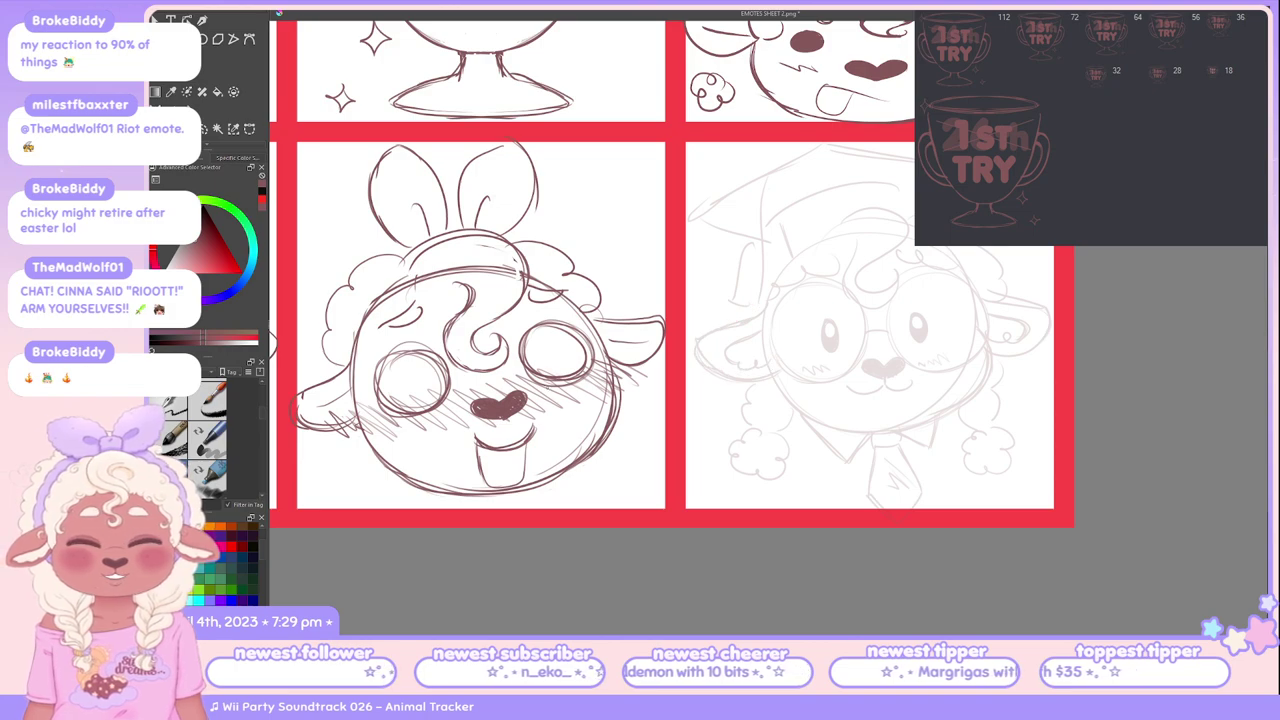
{"action": "key", "text": "ctrl+z"}
{"action": "key", "text": "ctrl+y"}
{"action": "mouse_move", "coordinate": [764, 310]}
{"action": "left_mouse_down"}
{"action": "mouse_move", "coordinate": [700, 350]}
{"action": "mouse_move", "coordinate": [776, 376]}
{"action": "left_mouse_up"}
{"action": "key", "text": "ctrl+z"}
{"action": "mouse_move", "coordinate": [762, 316]}
{"action": "left_mouse_down"}
{"action": "mouse_move", "coordinate": [704, 348]}
{"action": "mouse_move", "coordinate": [776, 374]}
{"action": "left_mouse_up"}
{"action": "key", "text": "ctrl+z"}
{"action": "mouse_move", "coordinate": [762, 316]}
{"action": "left_mouse_down"}
{"action": "mouse_move", "coordinate": [699, 348]}
{"action": "mouse_move", "coordinate": [776, 370]}
{"action": "left_mouse_up"}
{"action": "key", "text": "ctrl+z"}
{"action": "mouse_move", "coordinate": [762, 314]}
{"action": "left_mouse_down"}
{"action": "mouse_move", "coordinate": [690, 353]}
{"action": "mouse_move", "coordinate": [782, 335]}
{"action": "mouse_move", "coordinate": [776, 376]}
{"action": "left_mouse_up"}
{"action": "key", "text": "ctrl+z"}
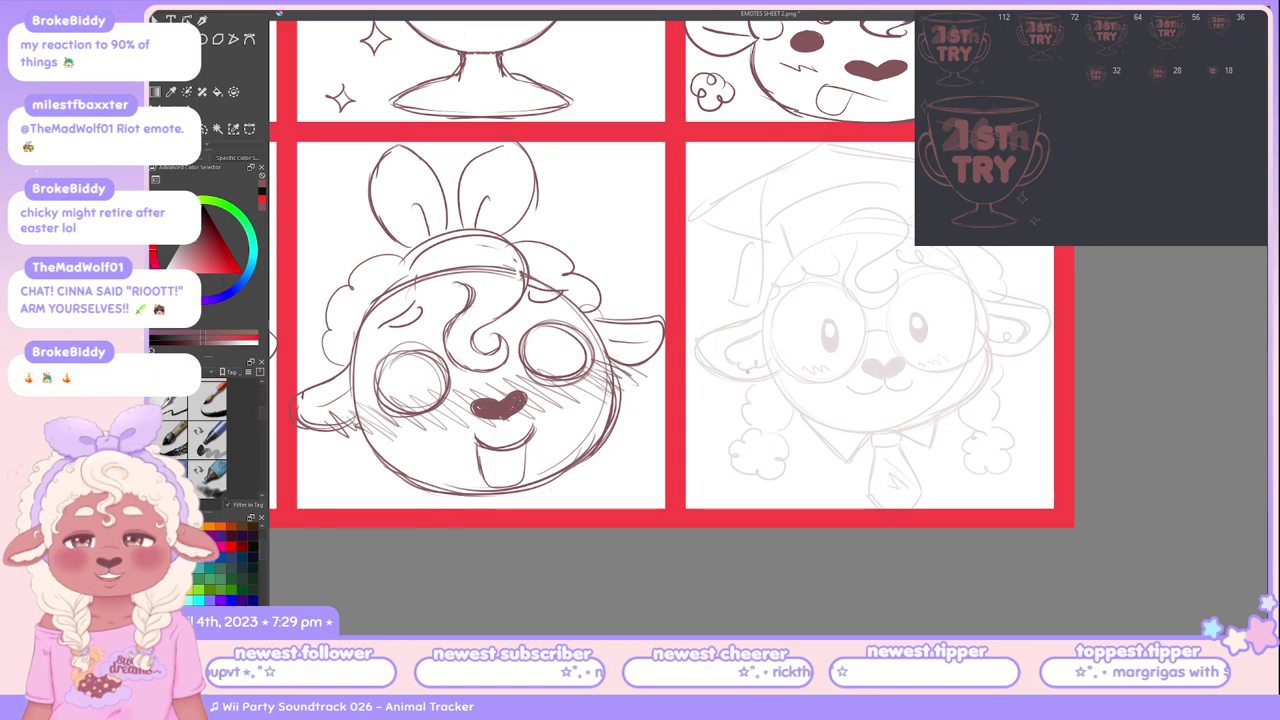
{"action": "scroll", "coordinate": [690, 300], "scroll_direction": "down", "scroll_amount": 3}
{"action": "scroll", "coordinate": [690, 300], "scroll_direction": "up", "scroll_amount": 2}
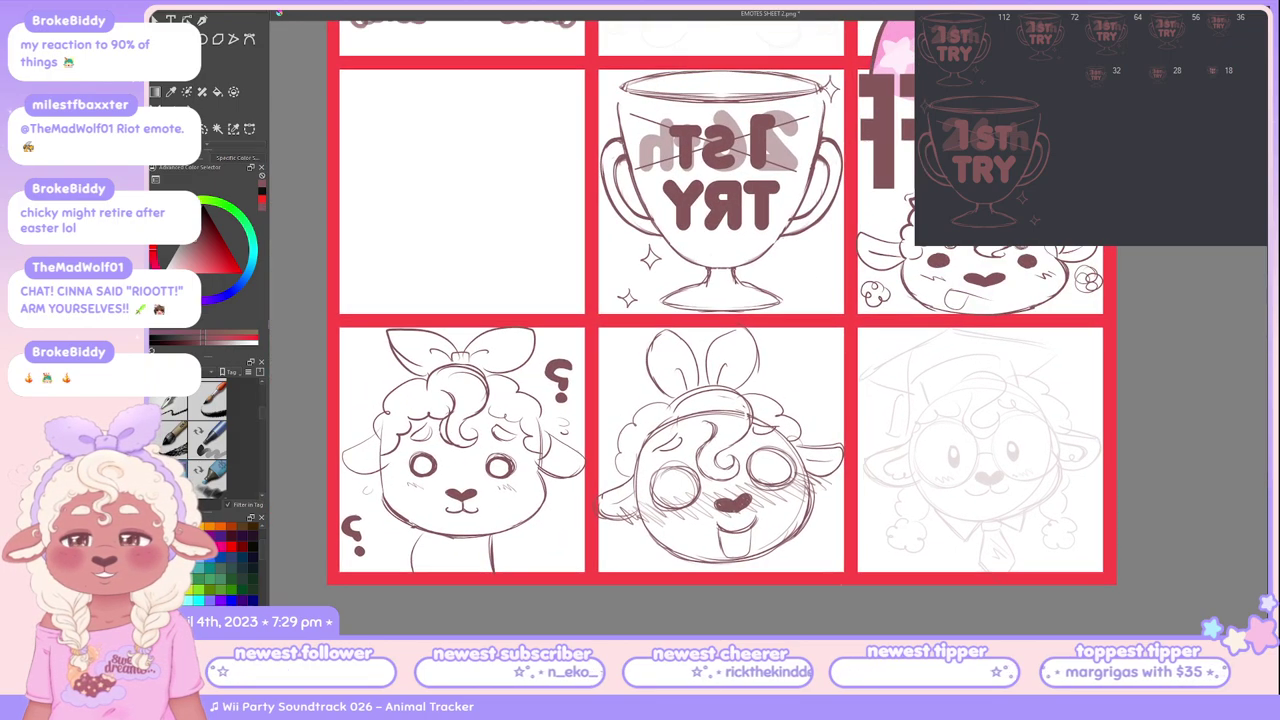
{"action": "scroll", "coordinate": [740, 330], "scroll_direction": "down", "scroll_amount": 5}
{"action": "scroll", "coordinate": [640, 300], "scroll_direction": "up", "scroll_amount": 2}
{"action": "scroll", "coordinate": [715, 279], "scroll_direction": "up", "scroll_amount": 1}
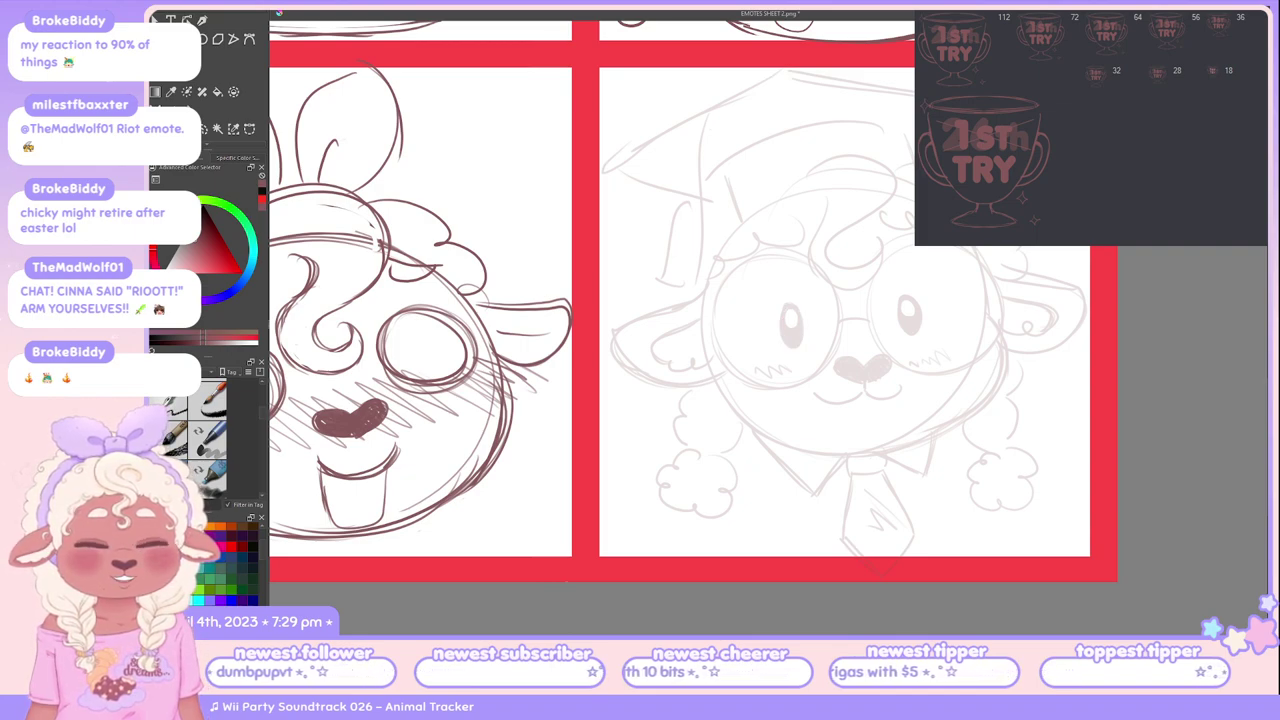
Step: Ink a clean oval outline with its highlight over the graduate sheep's left eye
{"action": "mouse_move", "coordinate": [800, 305]}
{"action": "left_mouse_down"}
{"action": "mouse_move", "coordinate": [794, 345]}
{"action": "mouse_move", "coordinate": [793, 307]}
{"action": "mouse_move", "coordinate": [781, 323]}
{"action": "mouse_move", "coordinate": [793, 307]}
{"action": "mouse_move", "coordinate": [795, 346]}
{"action": "mouse_move", "coordinate": [793, 316]}
{"action": "left_mouse_up"}
{"action": "key", "text": "ctrl+z"}
{"action": "key", "text": "ctrl+z"}
{"action": "key", "text": "ctrl+z"}
{"action": "key", "text": "ctrl+z"}
{"action": "key", "text": "ctrl+z"}
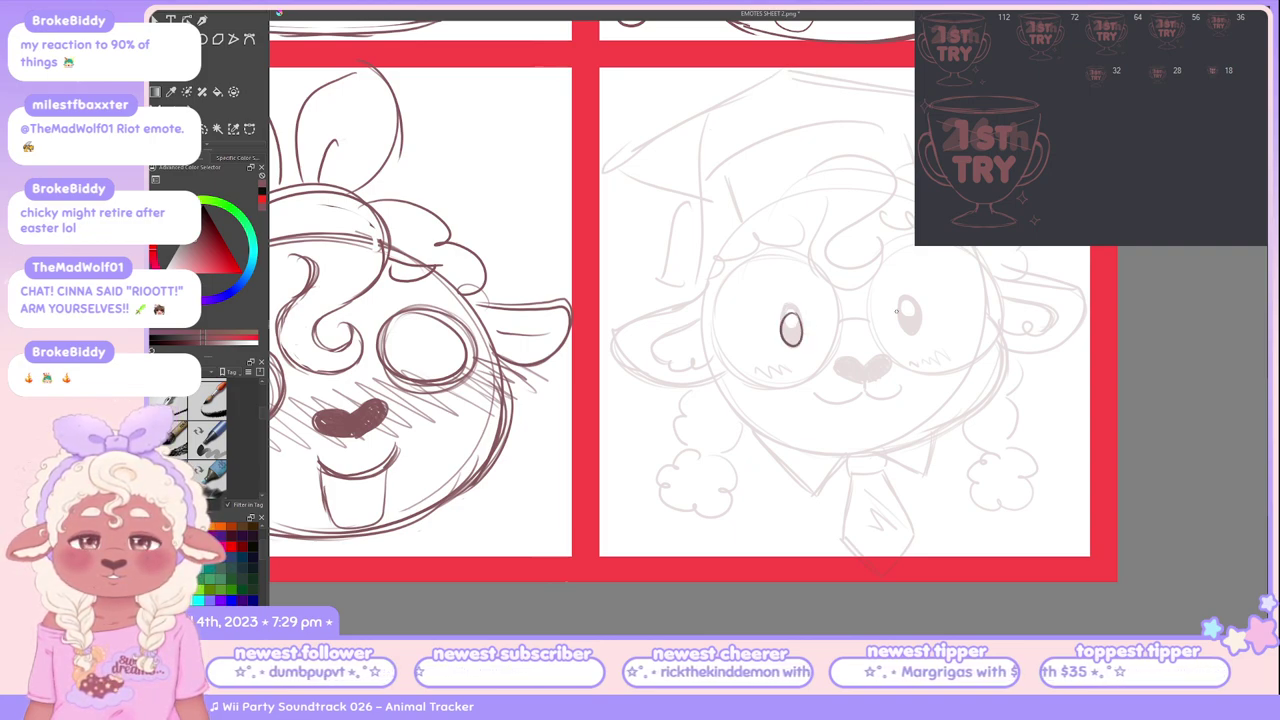
Step: Ink a matching oval outline with its highlight over the graduate sheep's right eye
{"action": "mouse_move", "coordinate": [906, 300]}
{"action": "left_mouse_down"}
{"action": "mouse_move", "coordinate": [904, 332]}
{"action": "mouse_move", "coordinate": [906, 310]}
{"action": "mouse_move", "coordinate": [920, 326]}
{"action": "left_mouse_up"}
{"action": "key", "text": "ctrl+z"}
{"action": "key", "text": "ctrl+z"}
{"action": "key", "text": "ctrl+z"}
{"action": "key", "text": "ctrl+z"}
{"action": "key", "text": "ctrl+z"}
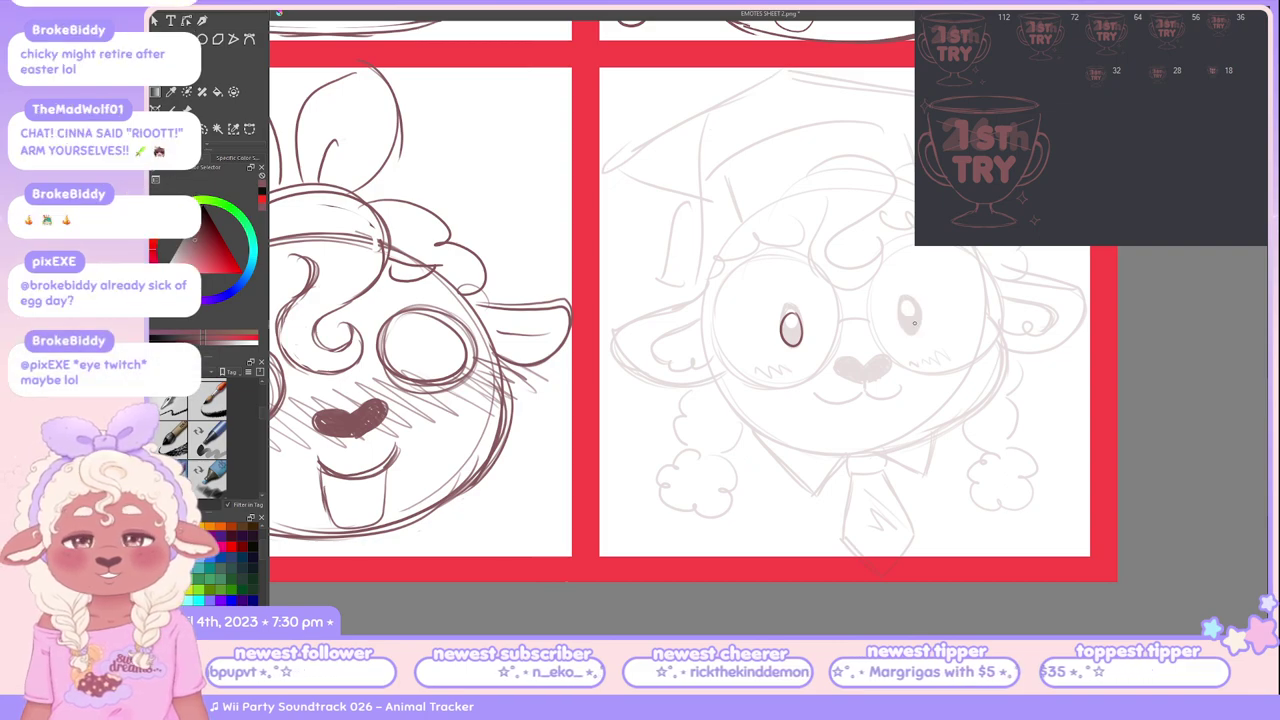
{"action": "left_click_drag", "start_coordinate": [905, 338], "coordinate": [916, 325]}
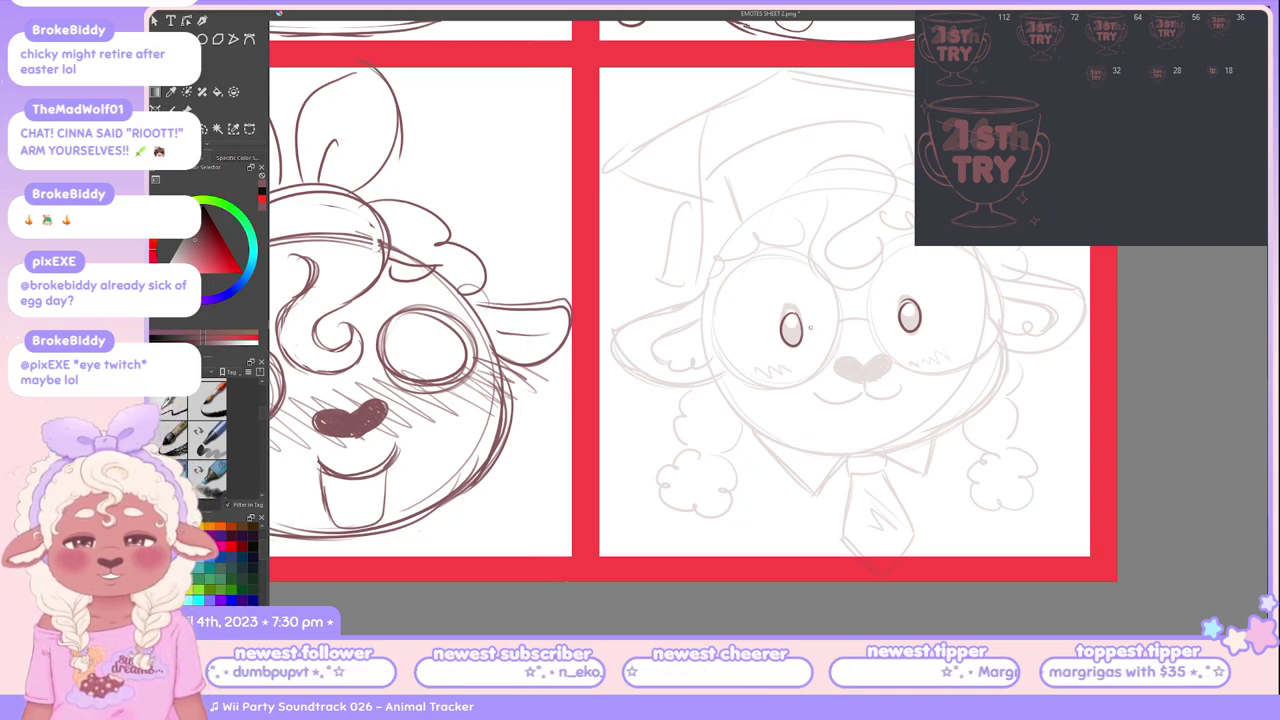
Step: Ink the graduate sheep's heart-shaped nose and the curved smiling mouth beneath it
{"action": "mouse_move", "coordinate": [858, 358]}
{"action": "left_mouse_down"}
{"action": "mouse_move", "coordinate": [864, 368]}
{"action": "mouse_move", "coordinate": [844, 380]}
{"action": "mouse_move", "coordinate": [866, 380]}
{"action": "mouse_move", "coordinate": [845, 358]}
{"action": "mouse_move", "coordinate": [856, 381]}
{"action": "mouse_move", "coordinate": [868, 382]}
{"action": "mouse_move", "coordinate": [871, 360]}
{"action": "mouse_move", "coordinate": [883, 382]}
{"action": "mouse_move", "coordinate": [864, 368]}
{"action": "mouse_move", "coordinate": [888, 361]}
{"action": "mouse_move", "coordinate": [871, 381]}
{"action": "mouse_move", "coordinate": [864, 365]}
{"action": "mouse_move", "coordinate": [884, 354]}
{"action": "mouse_move", "coordinate": [872, 378]}
{"action": "mouse_move", "coordinate": [864, 363]}
{"action": "mouse_move", "coordinate": [888, 356]}
{"action": "mouse_move", "coordinate": [866, 376]}
{"action": "mouse_move", "coordinate": [866, 364]}
{"action": "mouse_move", "coordinate": [878, 358]}
{"action": "mouse_move", "coordinate": [882, 374]}
{"action": "mouse_move", "coordinate": [866, 363]}
{"action": "mouse_move", "coordinate": [889, 359]}
{"action": "mouse_move", "coordinate": [847, 402]}
{"action": "mouse_move", "coordinate": [905, 387]}
{"action": "left_mouse_up"}
{"action": "key", "text": "ctrl+z"}
{"action": "key", "text": "ctrl+z"}
{"action": "key", "text": "ctrl+z"}
{"action": "key", "text": "ctrl+z"}
{"action": "key", "text": "ctrl+z"}
{"action": "key", "text": "ctrl+z"}
{"action": "key", "text": "ctrl+z"}
{"action": "key", "text": "ctrl+z"}
{"action": "key", "text": "ctrl+z"}
{"action": "key", "text": "ctrl+z"}
{"action": "key", "text": "ctrl+z"}
{"action": "key", "text": "ctrl+z"}
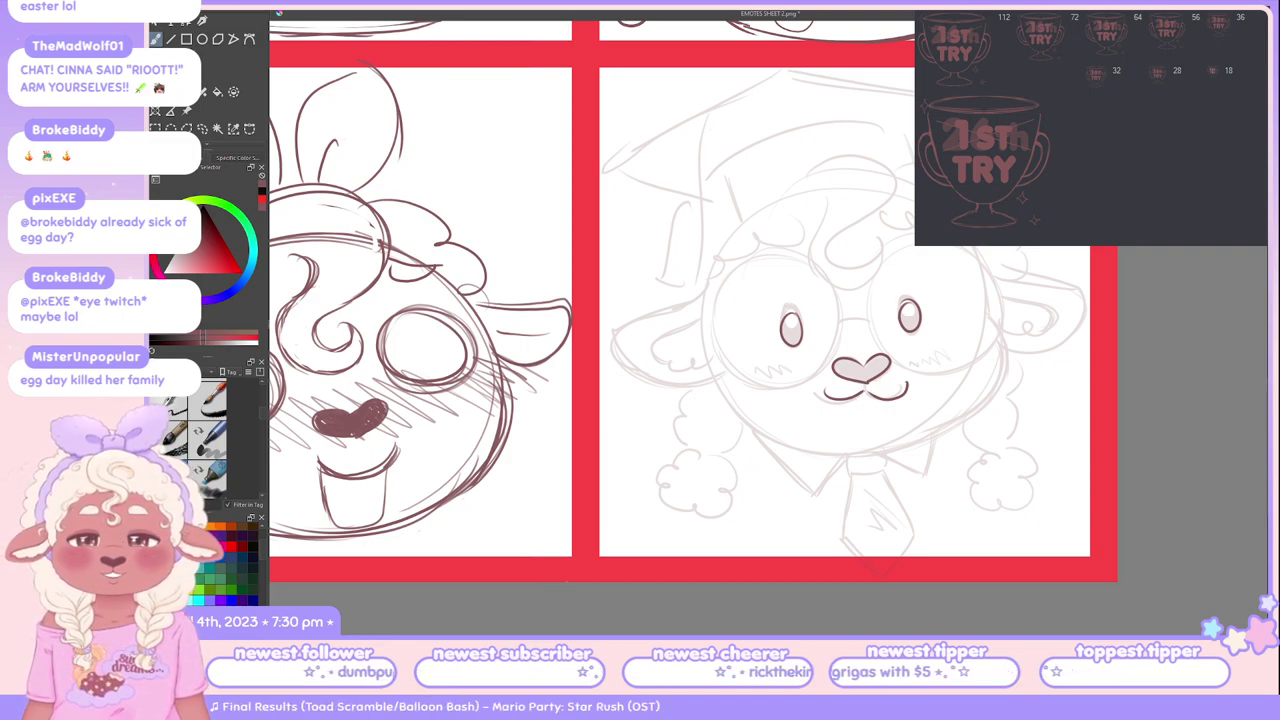
{"action": "left_click_drag", "start_coordinate": [865, 382], "coordinate": [867, 396]}
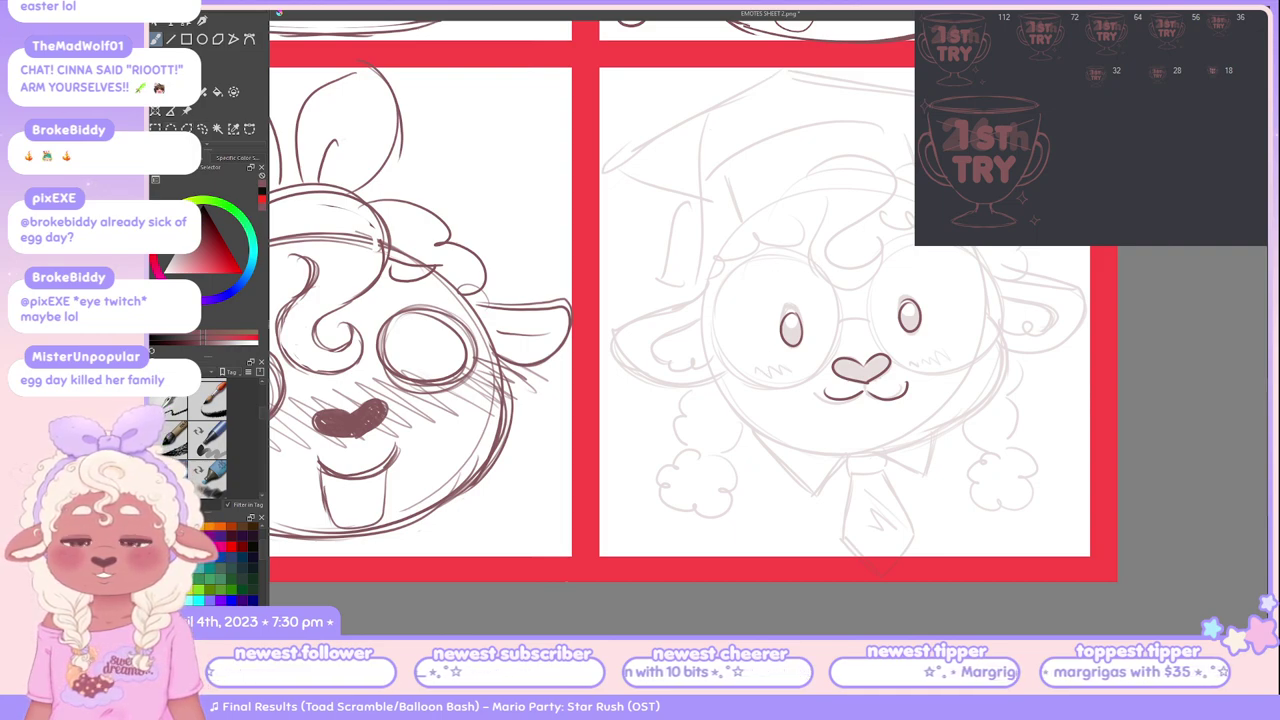
Step: Draw a clean ellipse over the sketched left lens of the graduate sheep's glasses
{"action": "key", "text": "u"}
{"action": "left_click_drag", "start_coordinate": [708, 242], "coordinate": [838, 370]}
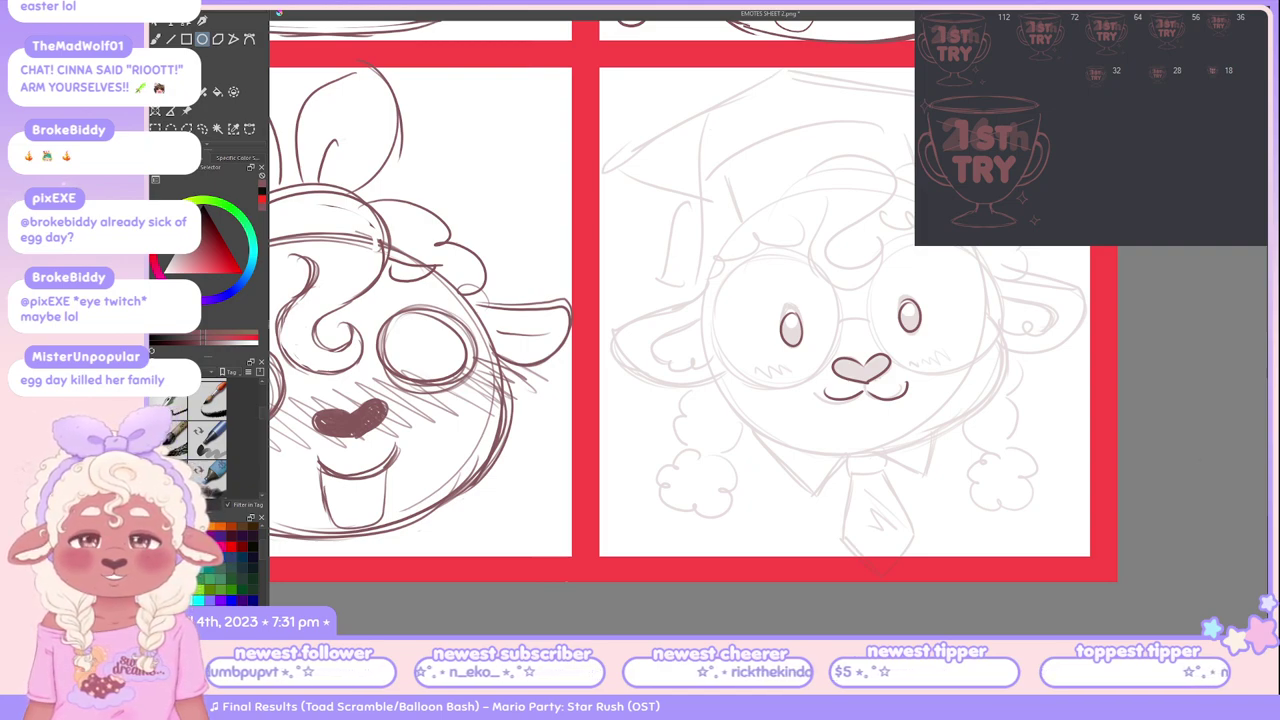
{"action": "left_click_drag", "start_coordinate": [708, 254], "coordinate": [846, 384]}
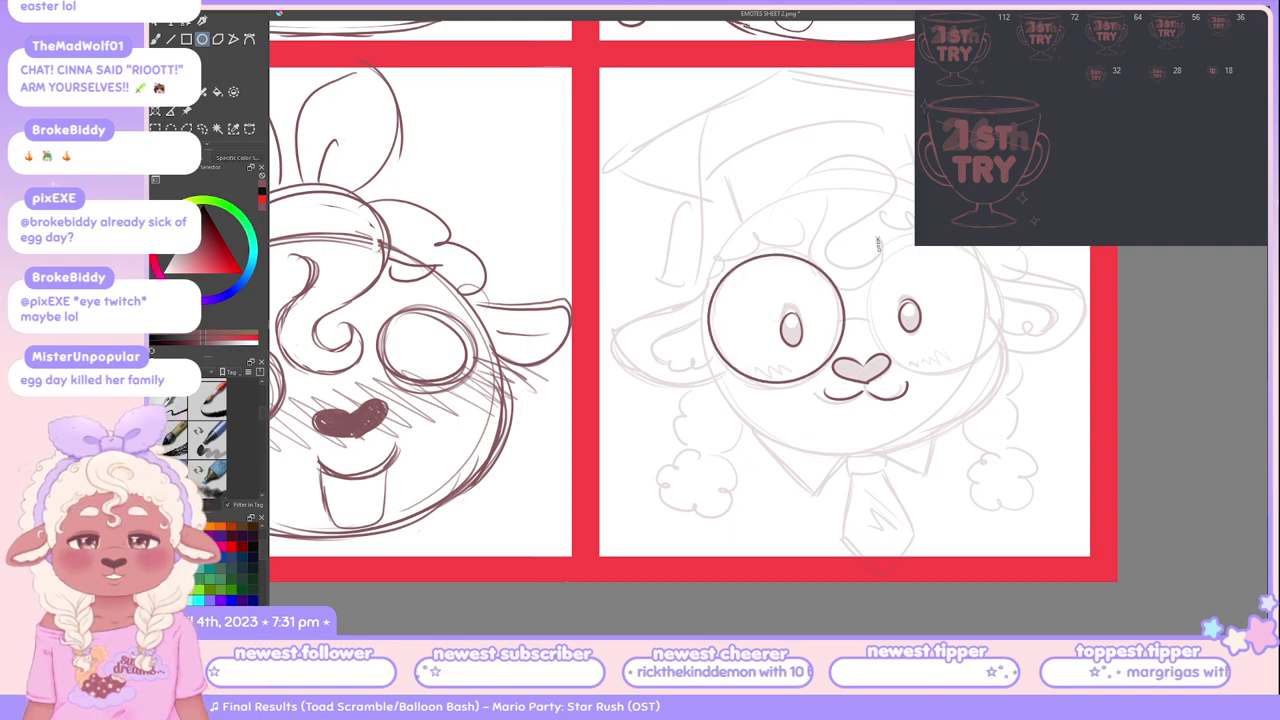
Step: Duplicate the finished lens onto the right eye and erase the extra eye copied along with it
{"action": "key", "text": "m"}
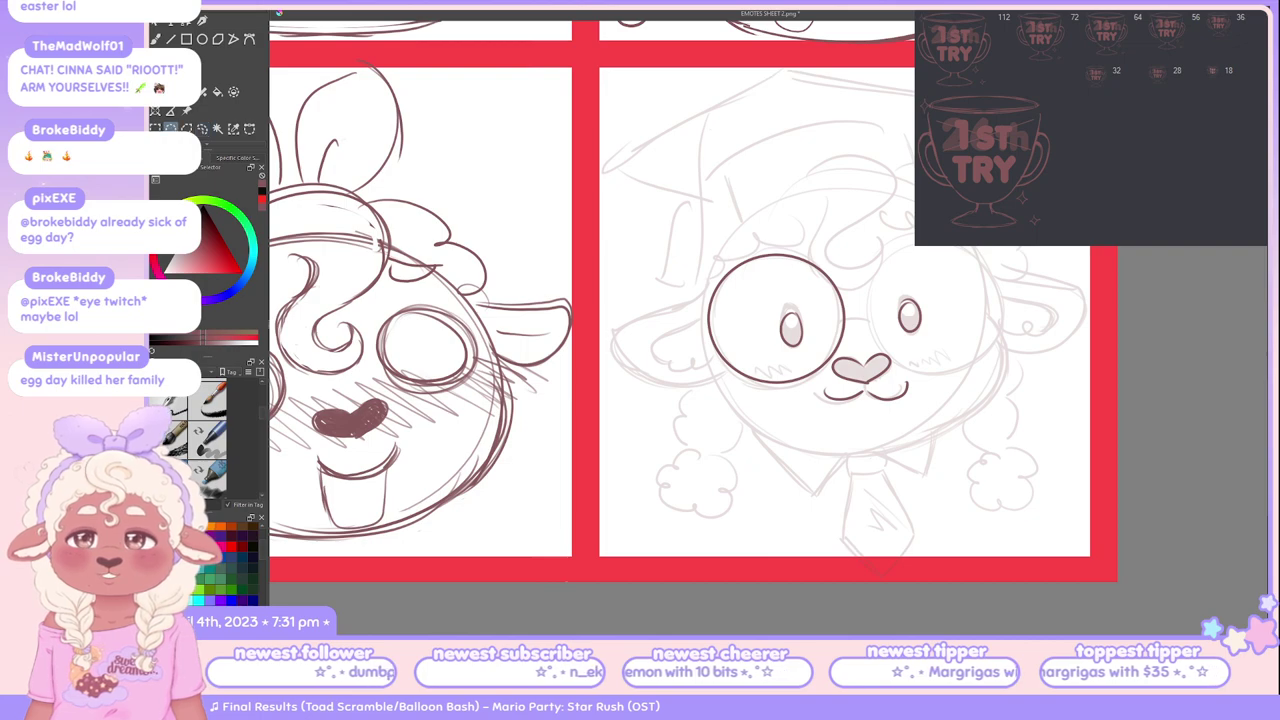
{"action": "left_click_drag", "start_coordinate": [690, 238], "coordinate": [850, 387]}
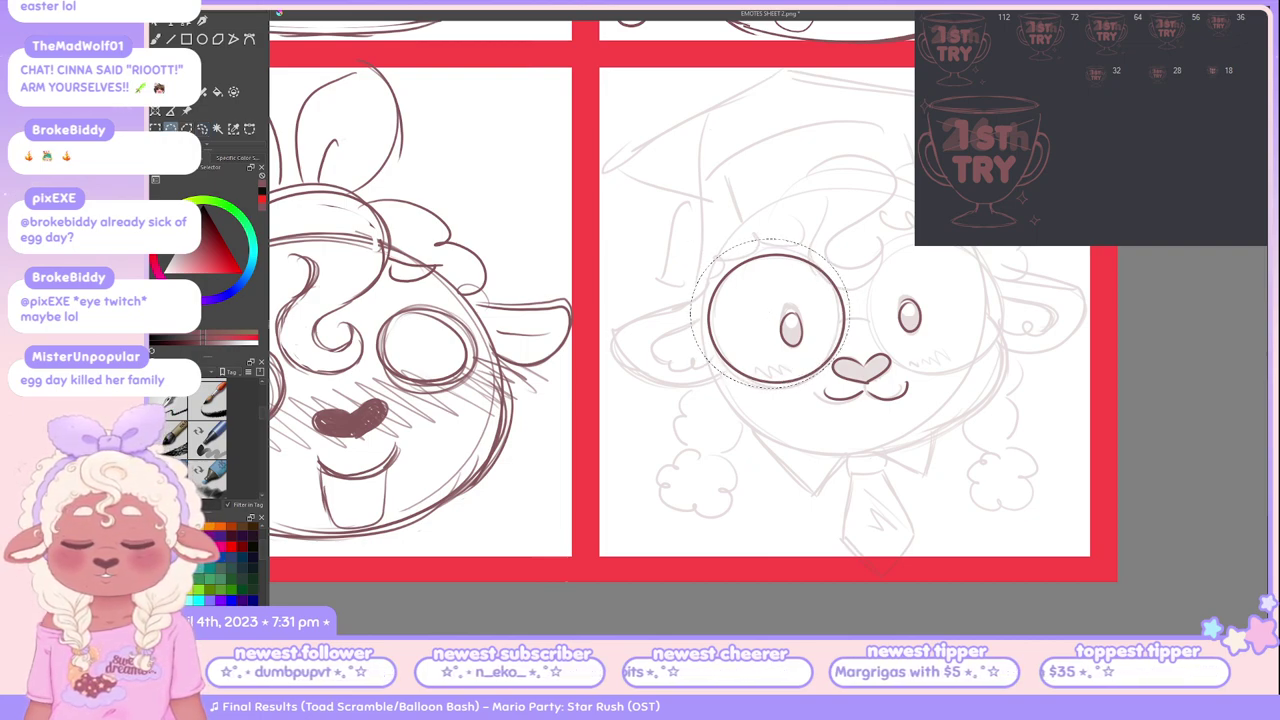
{"action": "key", "text": "ctrl+c"}
{"action": "key", "text": "ctrl+v"}
{"action": "left_click_drag", "start_coordinate": [776, 318], "coordinate": [936, 313]}
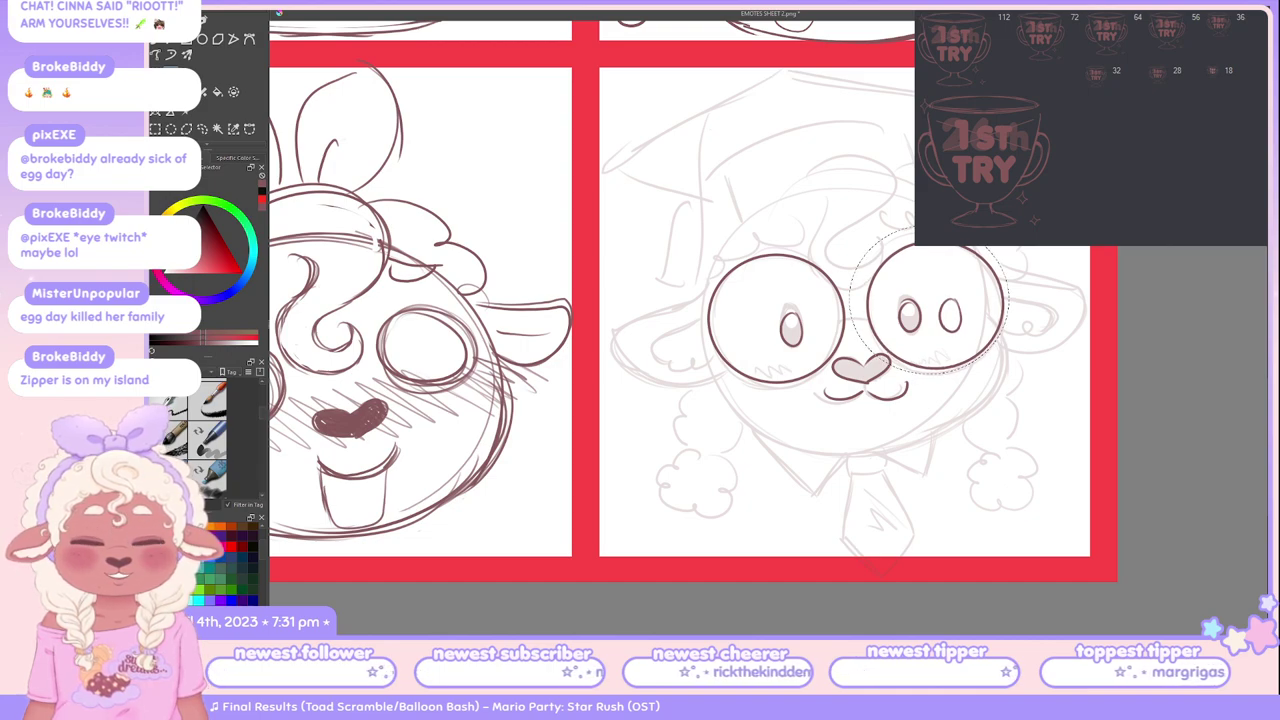
{"action": "left_click_drag", "start_coordinate": [870, 238], "coordinate": [852, 272]}
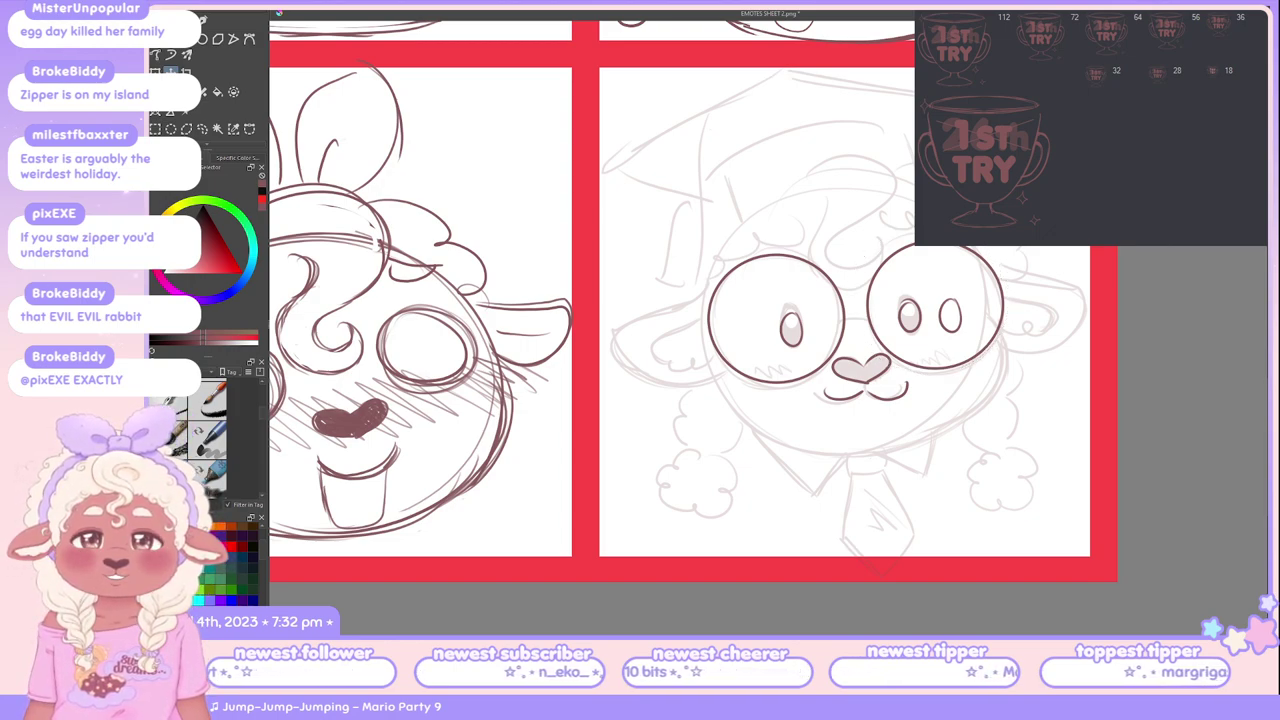
{"action": "key", "text": "e"}
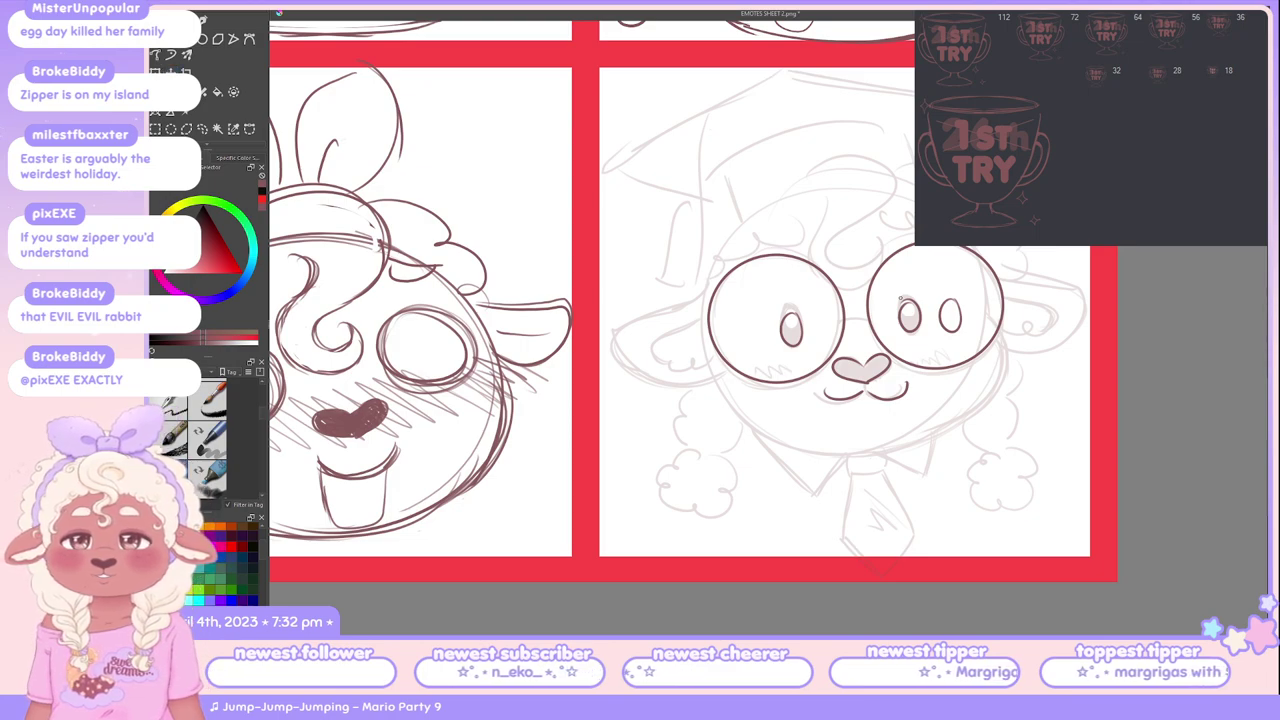
{"action": "mouse_move", "coordinate": [950, 318]}
{"action": "left_mouse_down"}
{"action": "mouse_move", "coordinate": [955, 293]}
{"action": "mouse_move", "coordinate": [958, 316]}
{"action": "left_mouse_up"}
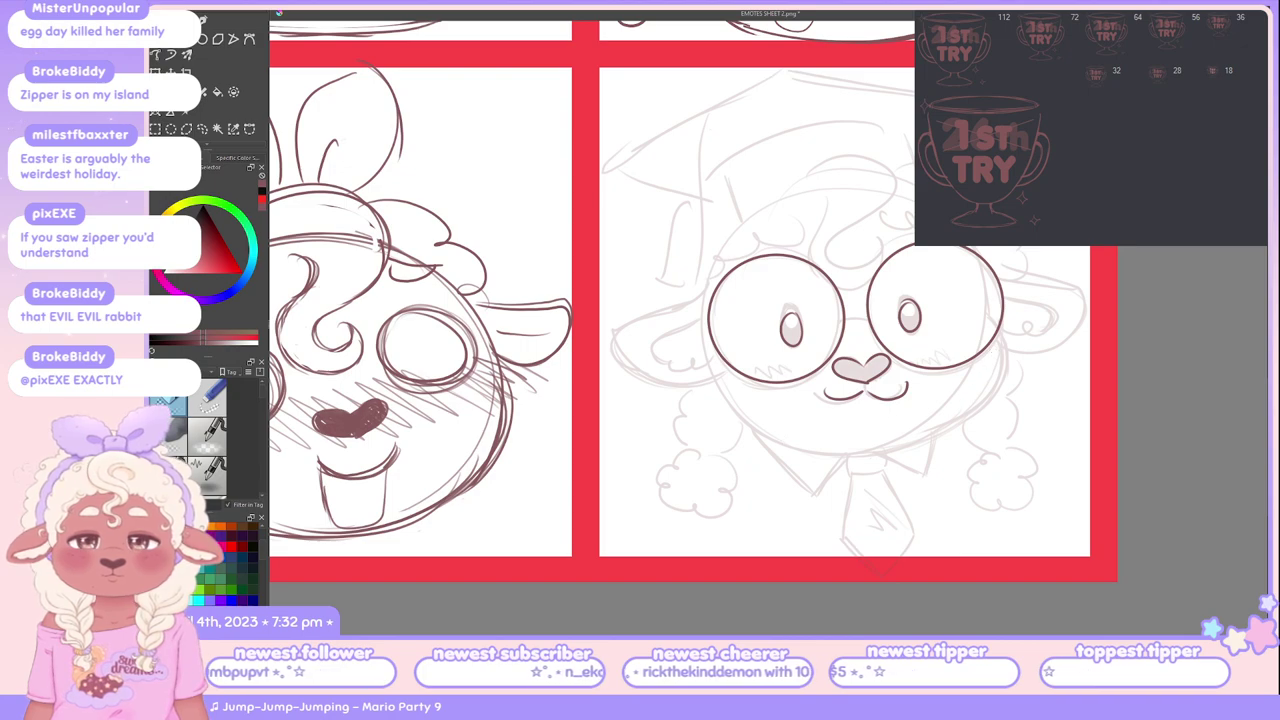
Step: Ink one long curve for the graduate sheep's chin and jaw, from cheek to cheek below the mouth
{"action": "key", "text": "p"}
{"action": "left_click_drag", "start_coordinate": [694, 298], "coordinate": [712, 385]}
{"action": "key", "text": "ctrl+z"}
{"action": "mouse_move", "coordinate": [676, 318]}
{"action": "left_mouse_down"}
{"action": "mouse_move", "coordinate": [602, 332]}
{"action": "mouse_move", "coordinate": [920, 445]}
{"action": "mouse_move", "coordinate": [984, 395]}
{"action": "left_mouse_up"}
{"action": "key", "text": "ctrl+z"}
{"action": "key", "text": "ctrl+z"}
{"action": "left_click_drag", "start_coordinate": [720, 392], "coordinate": [1000, 405]}
{"action": "key", "text": "ctrl+z"}
{"action": "mouse_move", "coordinate": [718, 393]}
{"action": "left_mouse_down"}
{"action": "mouse_move", "coordinate": [859, 458]}
{"action": "mouse_move", "coordinate": [988, 390]}
{"action": "left_mouse_up"}
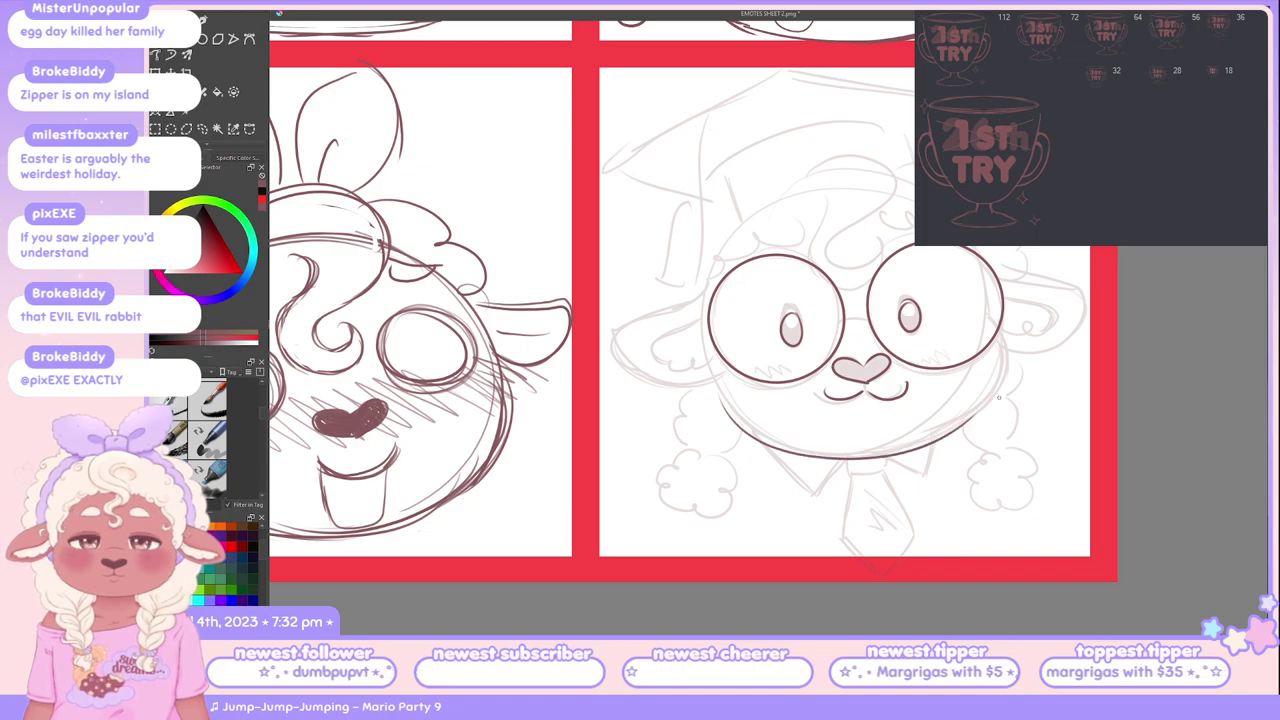
Step: Ink the glasses' bridge between the lenses and the right cheek curve running down into the jaw line
{"action": "left_click_drag", "start_coordinate": [1005, 342], "coordinate": [950, 432]}
{"action": "key", "text": "ctrl+z"}
{"action": "left_click_drag", "start_coordinate": [1002, 346], "coordinate": [942, 428]}
{"action": "key", "text": "ctrl+z"}
{"action": "left_click_drag", "start_coordinate": [998, 368], "coordinate": [946, 444]}
{"action": "key", "text": "ctrl+z"}
{"action": "left_click_drag", "start_coordinate": [848, 316], "coordinate": [870, 324]}
{"action": "key", "text": "ctrl+z"}
{"action": "key", "text": "ctrl+z"}
{"action": "key", "text": "ctrl+z"}
{"action": "key", "text": "ctrl+z"}
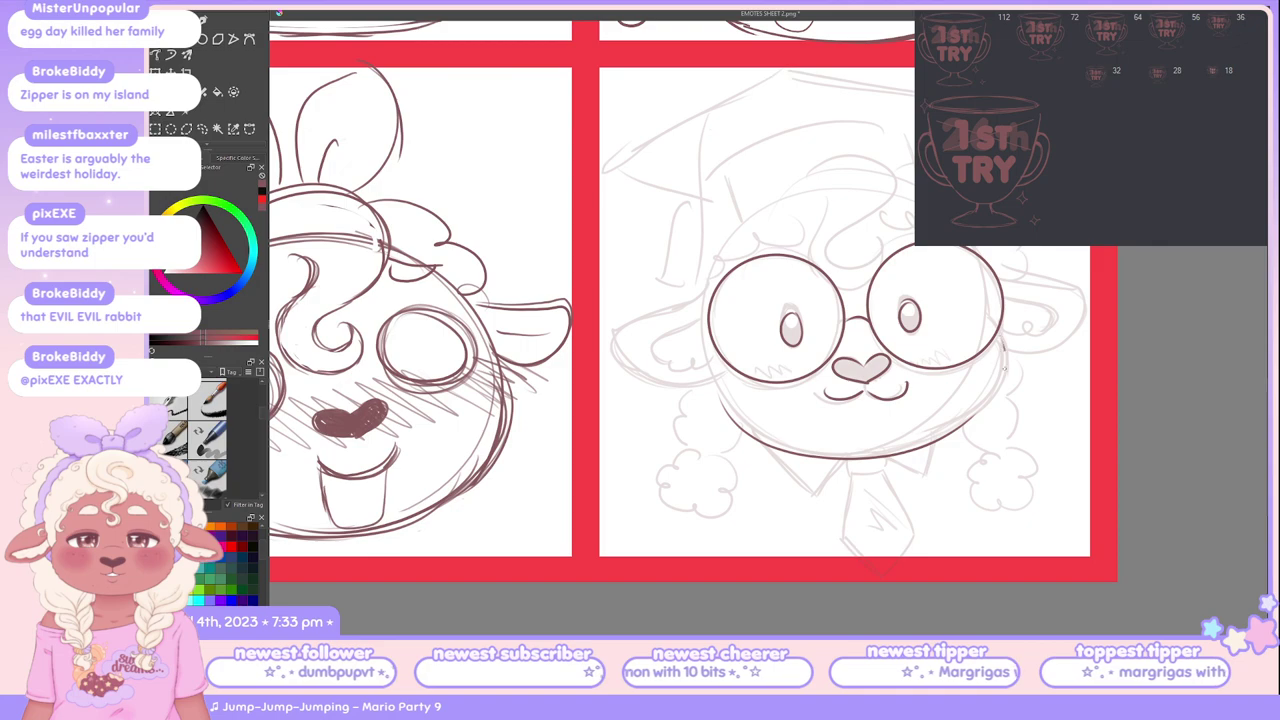
{"action": "left_click_drag", "start_coordinate": [1003, 368], "coordinate": [944, 432]}
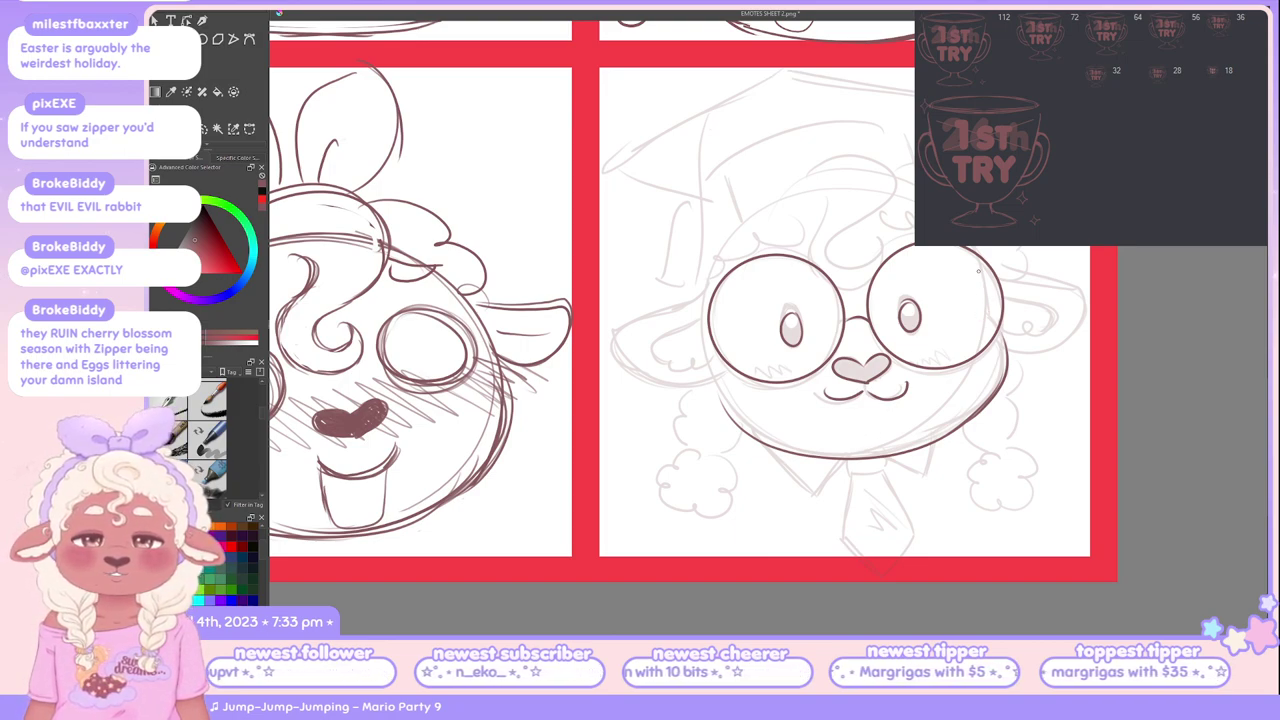
Step: Ink the face's right edge as seen through the lens and connect it to the top of the cheek
{"action": "left_click_drag", "start_coordinate": [975, 264], "coordinate": [986, 318]}
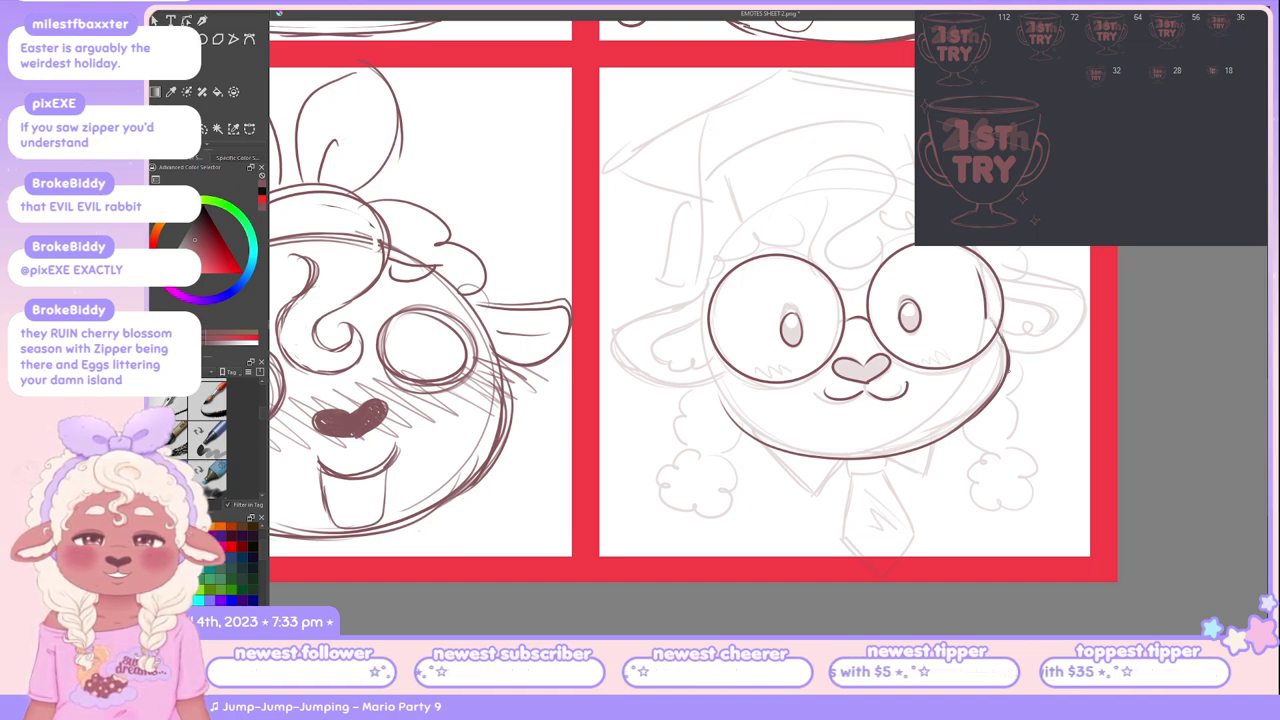
{"action": "left_click_drag", "start_coordinate": [988, 318], "coordinate": [1006, 362]}
{"action": "key", "text": "ctrl+z"}
{"action": "left_click_drag", "start_coordinate": [988, 318], "coordinate": [1006, 368]}
{"action": "key", "text": "ctrl+z"}
{"action": "left_click_drag", "start_coordinate": [988, 320], "coordinate": [1008, 372]}
{"action": "key", "text": "ctrl+z"}
{"action": "left_click_drag", "start_coordinate": [990, 320], "coordinate": [1006, 364]}
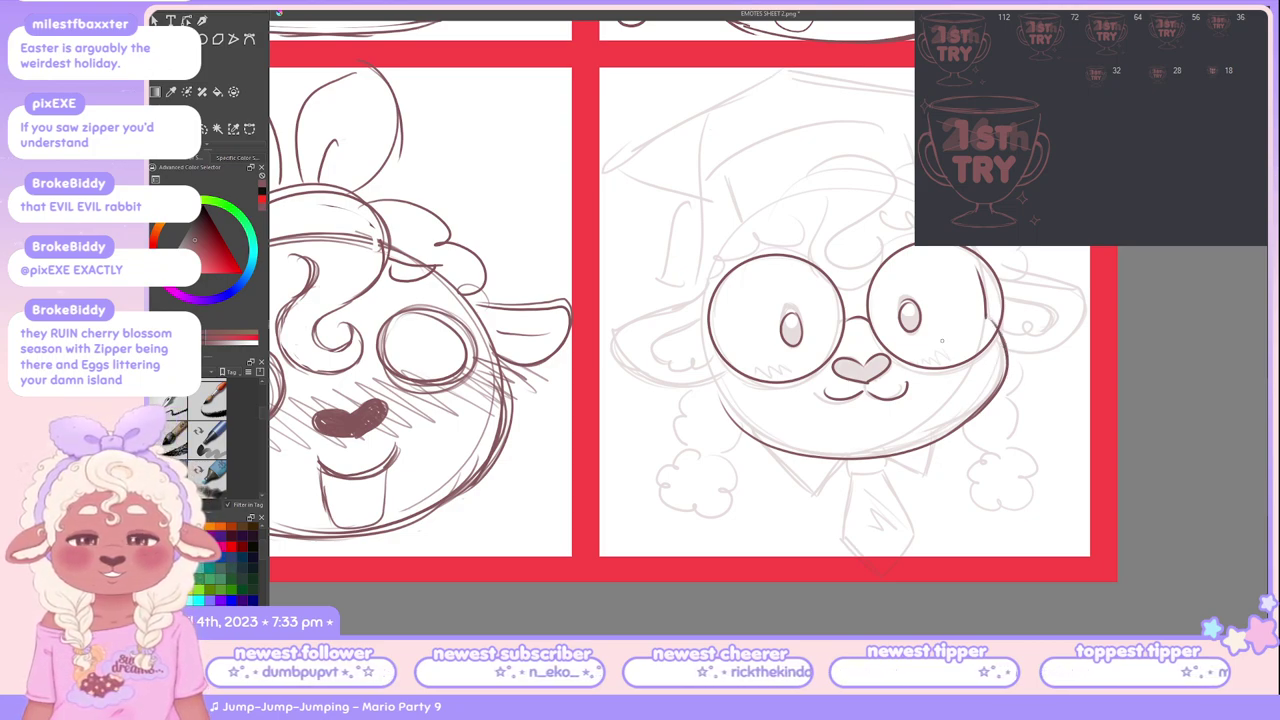
Step: Try to thicken the left side of the jaw line with a curve from the cheek toward the chin
{"action": "left_click_drag", "start_coordinate": [716, 388], "coordinate": [770, 440]}
{"action": "key", "text": "ctrl+z"}
{"action": "left_click_drag", "start_coordinate": [710, 388], "coordinate": [790, 452]}
{"action": "key", "text": "ctrl+z"}
{"action": "left_click_drag", "start_coordinate": [716, 394], "coordinate": [794, 450]}
{"action": "key", "text": "ctrl+z"}
{"action": "key", "text": "ctrl+z"}
{"action": "left_click_drag", "start_coordinate": [716, 394], "coordinate": [796, 456]}
{"action": "key", "text": "ctrl+z"}
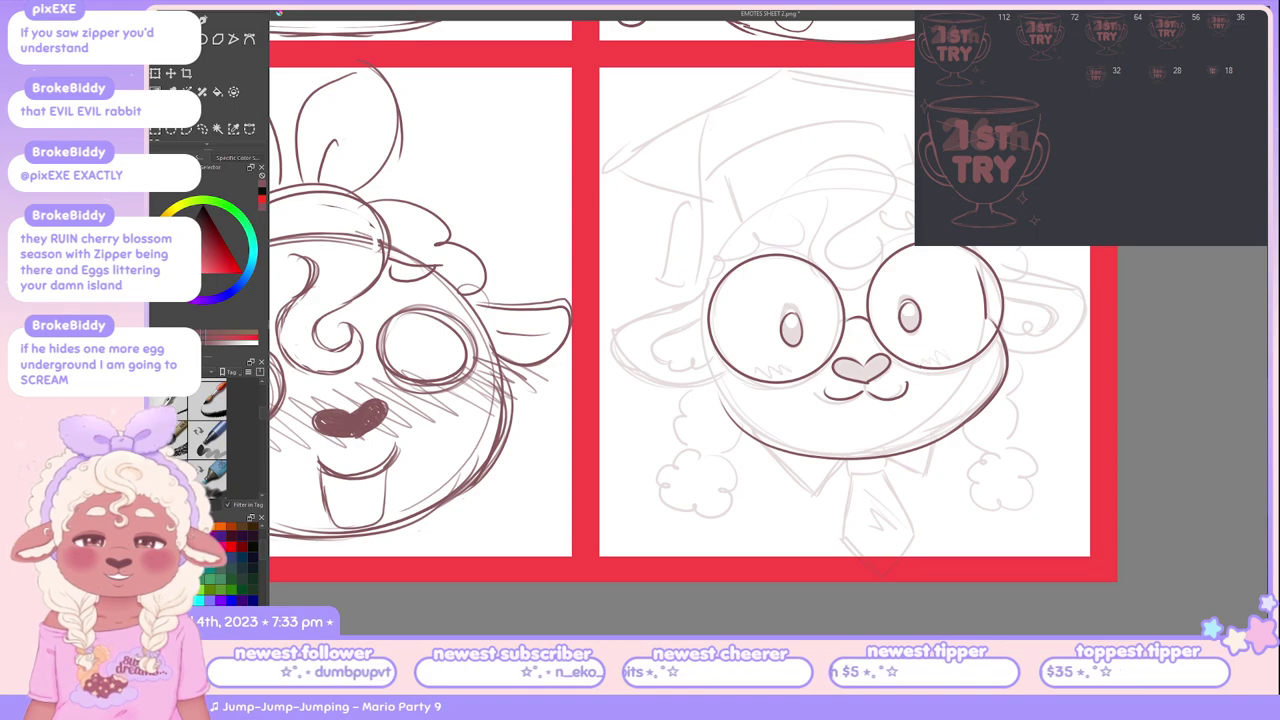
Step: Try to add blush strokes near the bottom of both lenses
{"action": "left_click_drag", "start_coordinate": [756, 374], "coordinate": [802, 380]}
{"action": "key", "text": "ctrl+z"}
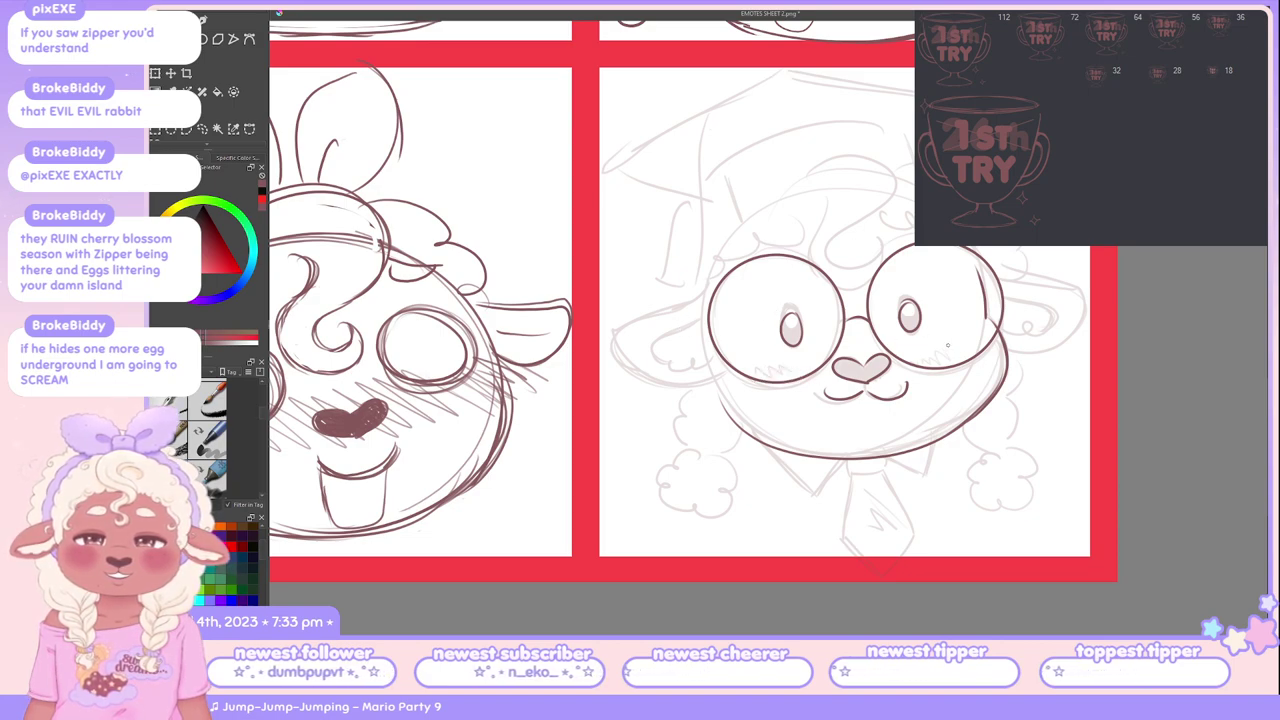
{"action": "left_click_drag", "start_coordinate": [930, 357], "coordinate": [974, 355]}
{"action": "key", "text": "ctrl+z"}
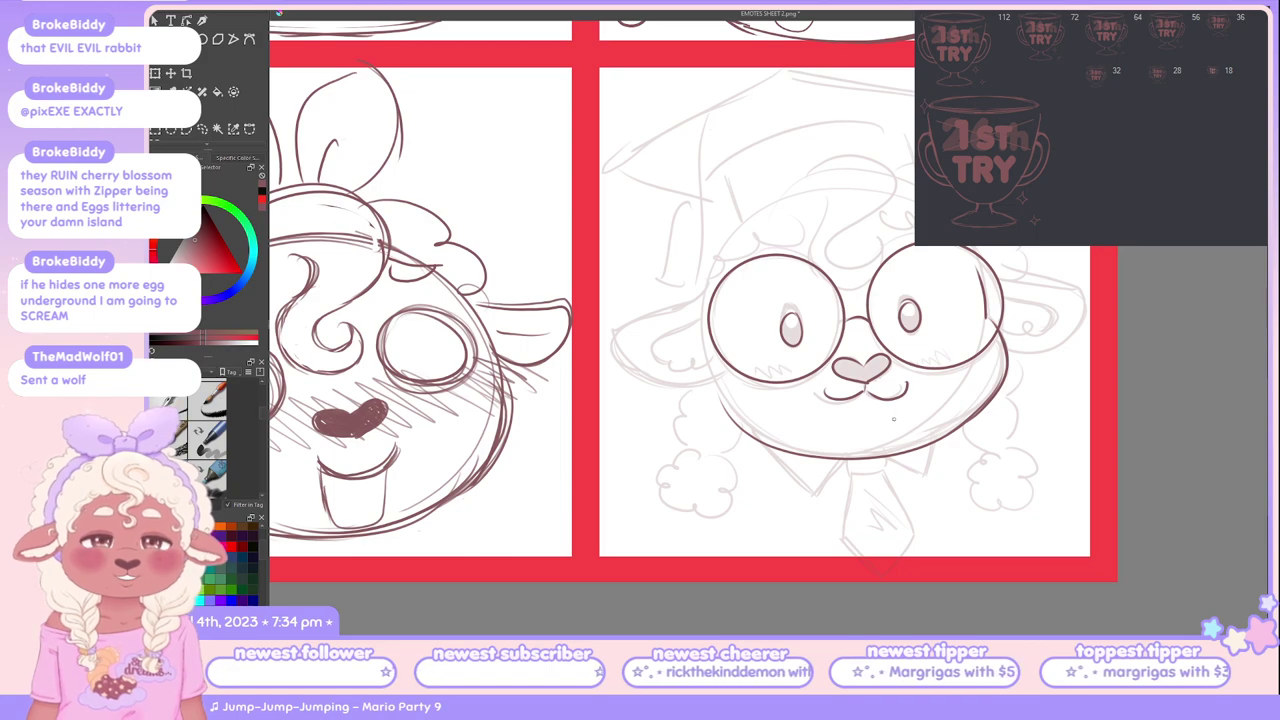
Step: Flip the mirrored canvas back and review the graduate sheep's line art within the whole emote sheet
{"action": "scroll", "coordinate": [838, 474], "scroll_direction": "down", "scroll_amount": 3}
{"action": "scroll", "coordinate": [858, 437], "scroll_direction": "up", "scroll_amount": 4}
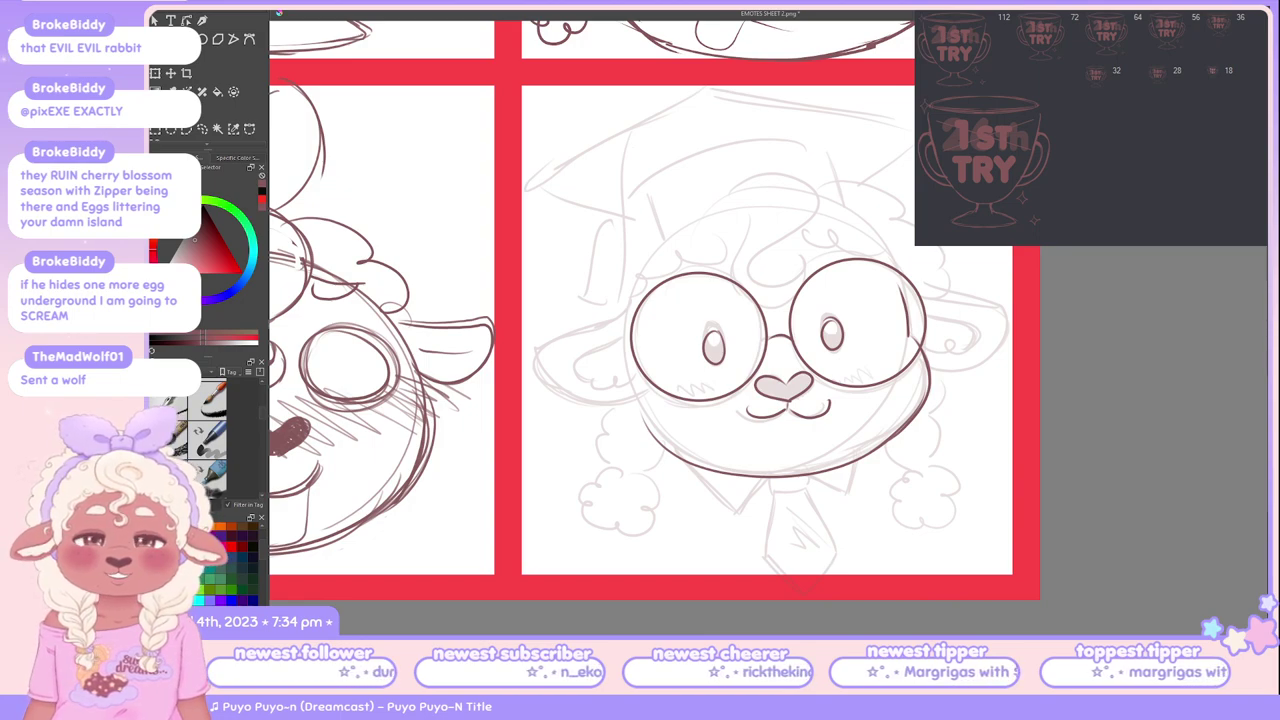
{"action": "scroll", "coordinate": [1033, 133], "scroll_direction": "down", "scroll_amount": 2}
{"action": "scroll", "coordinate": [1035, 136], "scroll_direction": "up", "scroll_amount": 2}
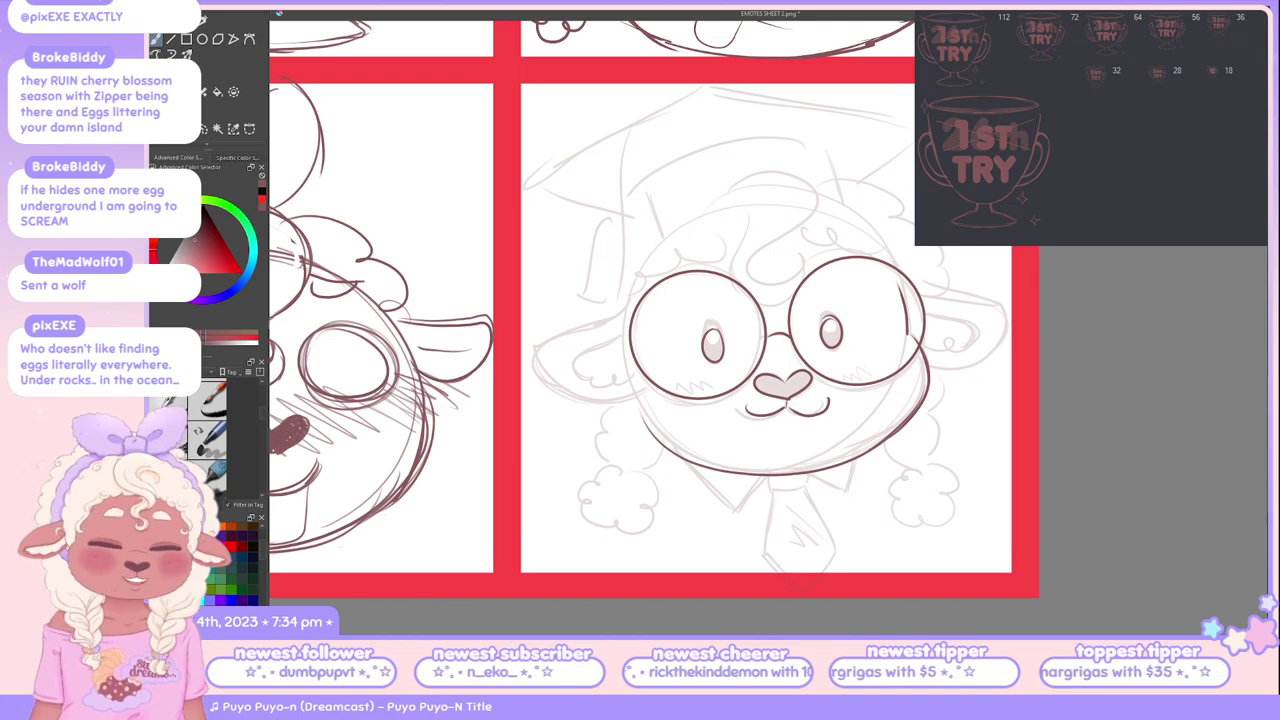
{"action": "scroll", "coordinate": [858, 181], "scroll_direction": "down", "scroll_amount": 4}
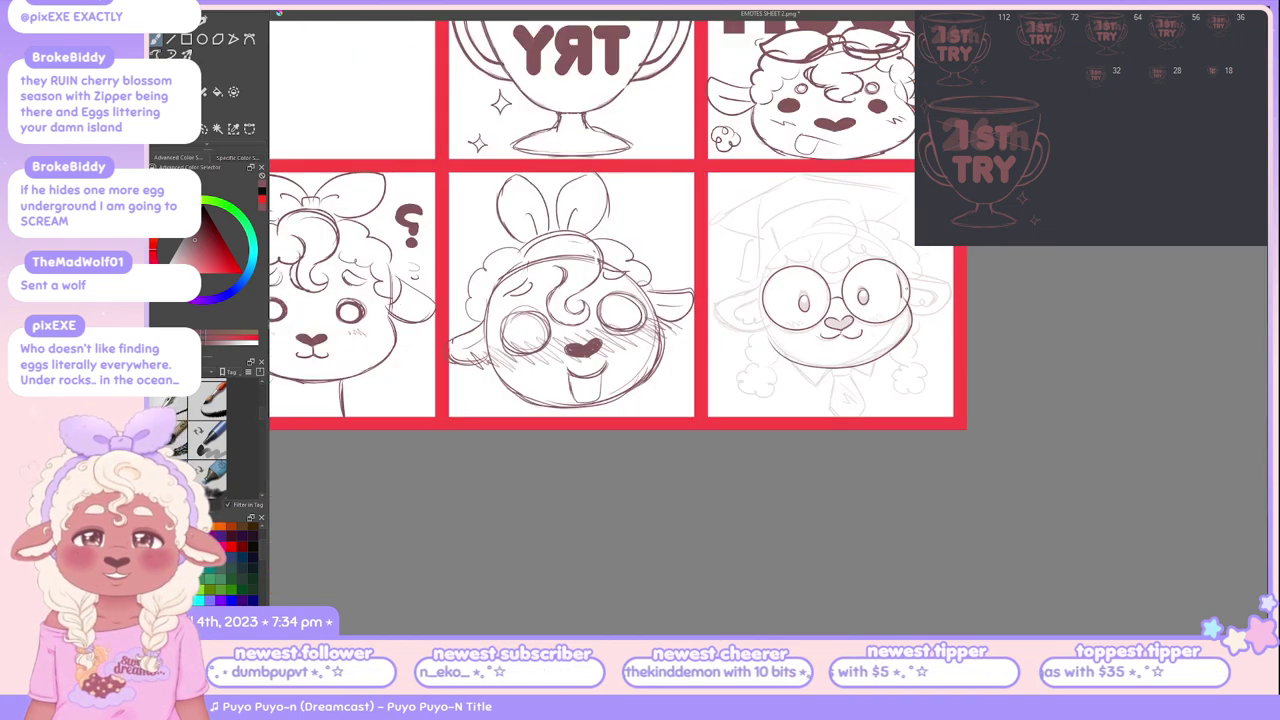
{"action": "key", "text": "m"}
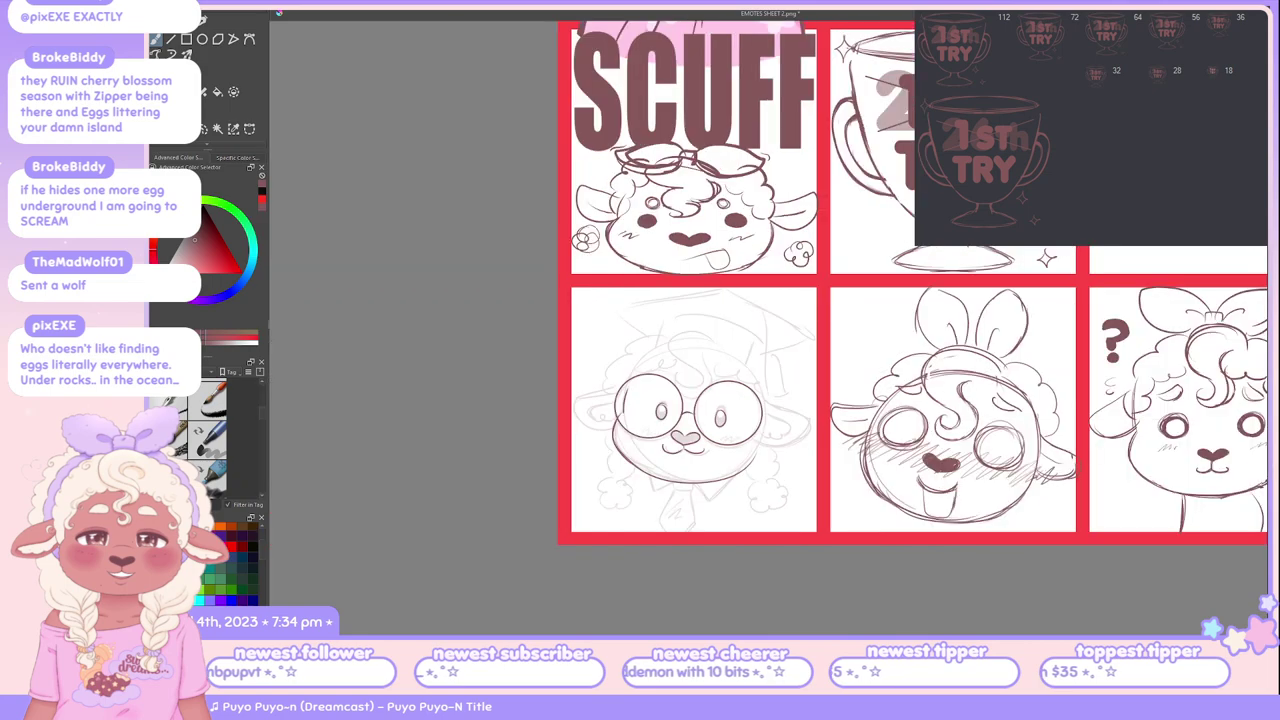
{"action": "left_click_drag", "start_coordinate": [1026, 281], "coordinate": [937, 388]}
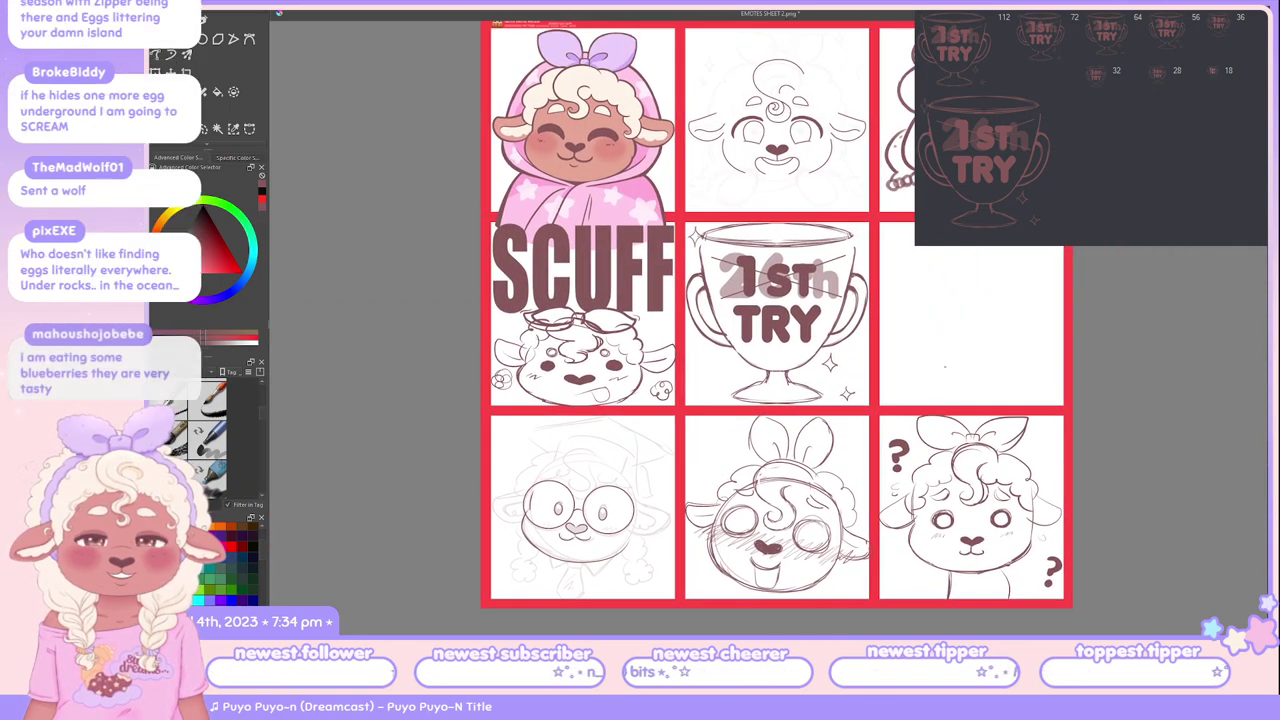